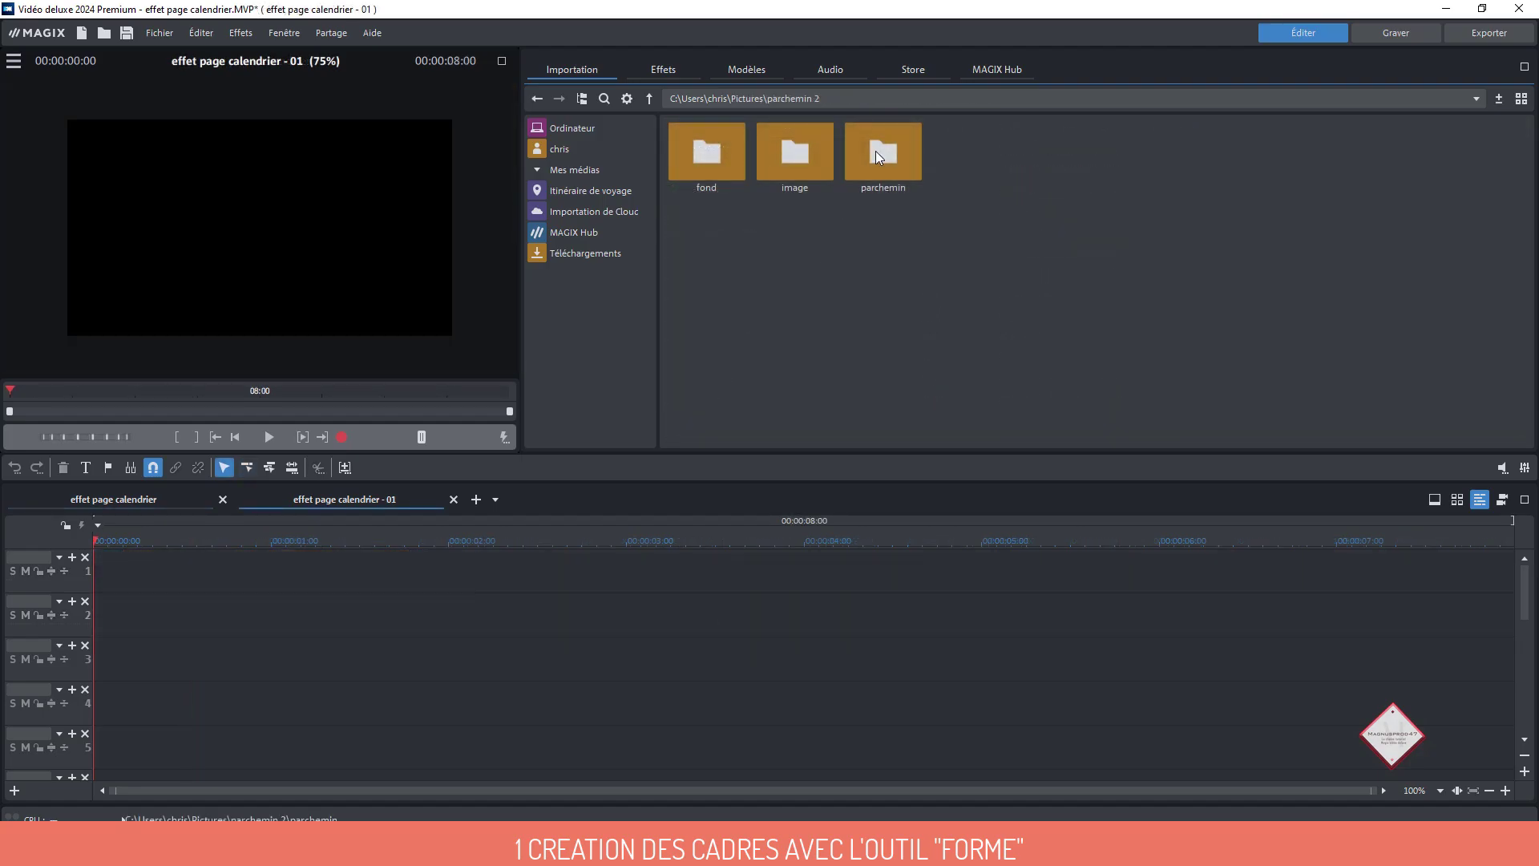
# Place the old-paper-texture image from the parchemin folder at the start of track 2 and scale it to fill the frame without black borders
pyautogui.doubleClick(875, 154)
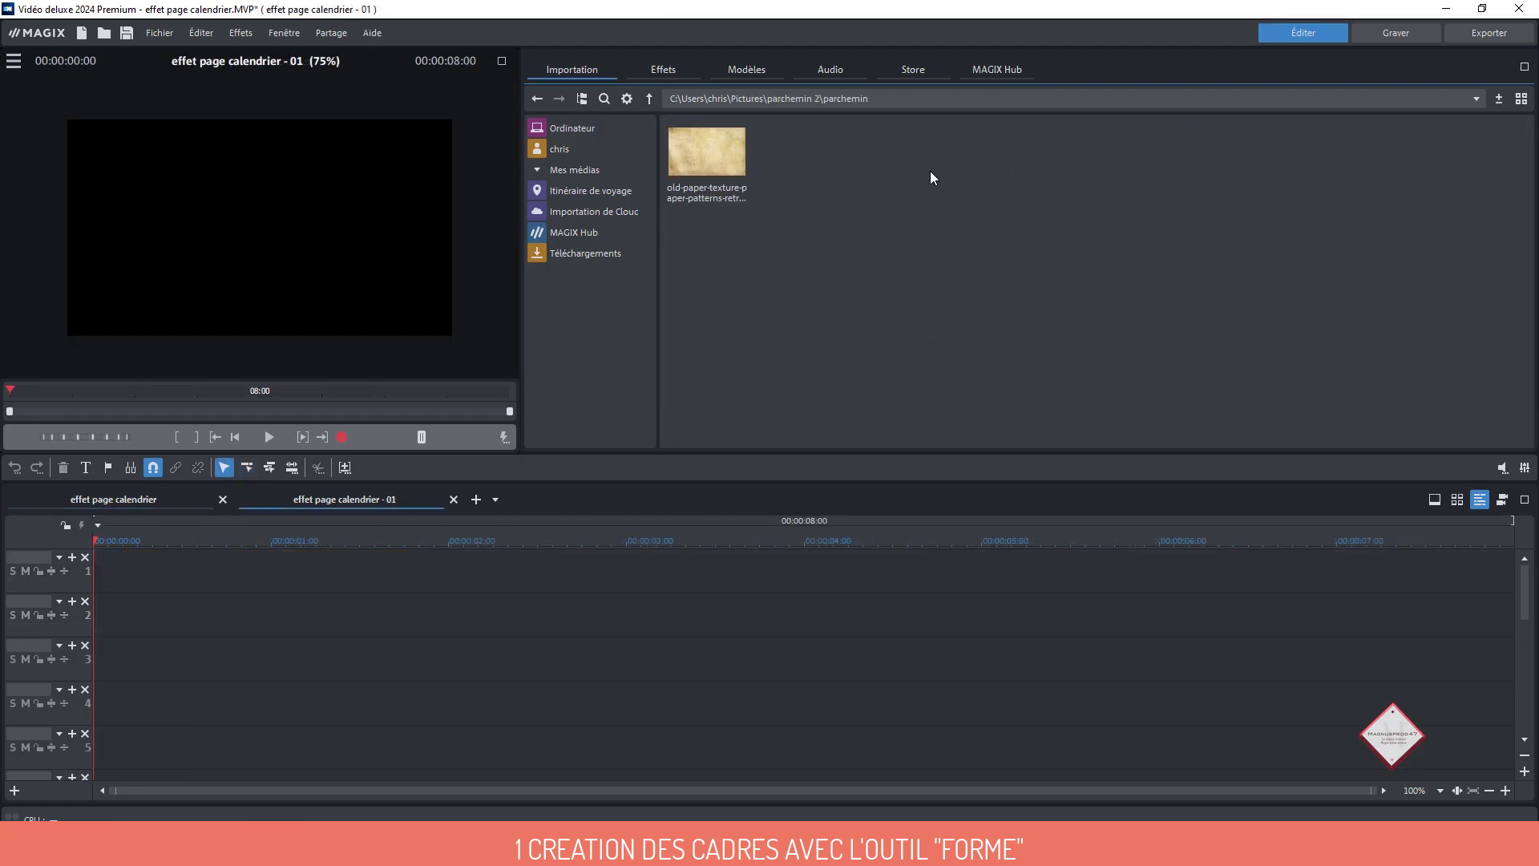
pyautogui.click(721, 151)
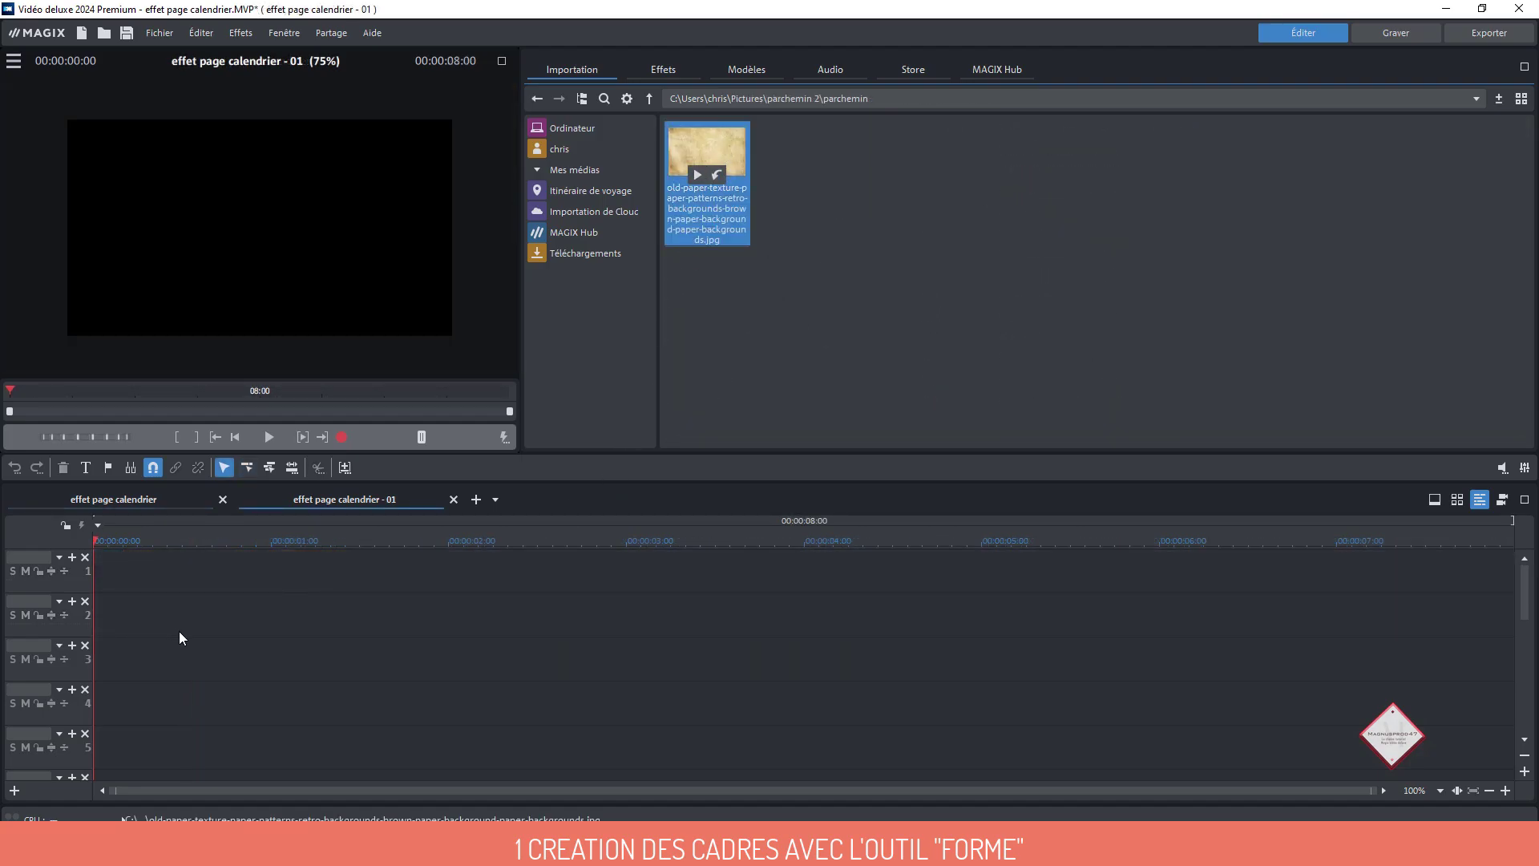
pyautogui.hotkey('alt', 'b')
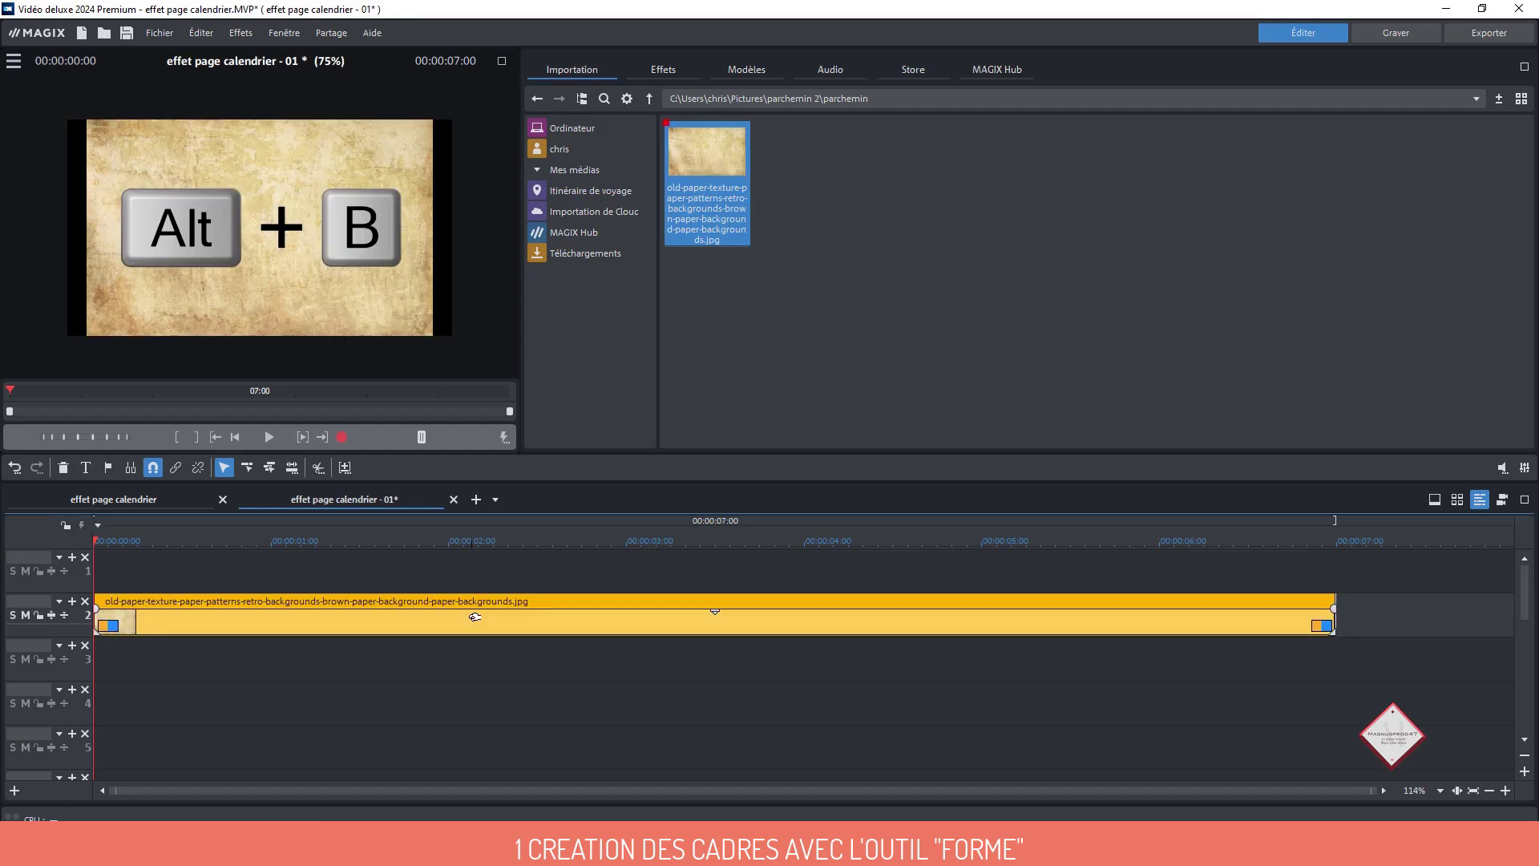
pyautogui.hotkey('alt', 'b')
# Place blanc.jpg from the fond folder at the start of track 1, above the parchment clip
pyautogui.click(649, 98)
pyautogui.doubleClick(740, 175)
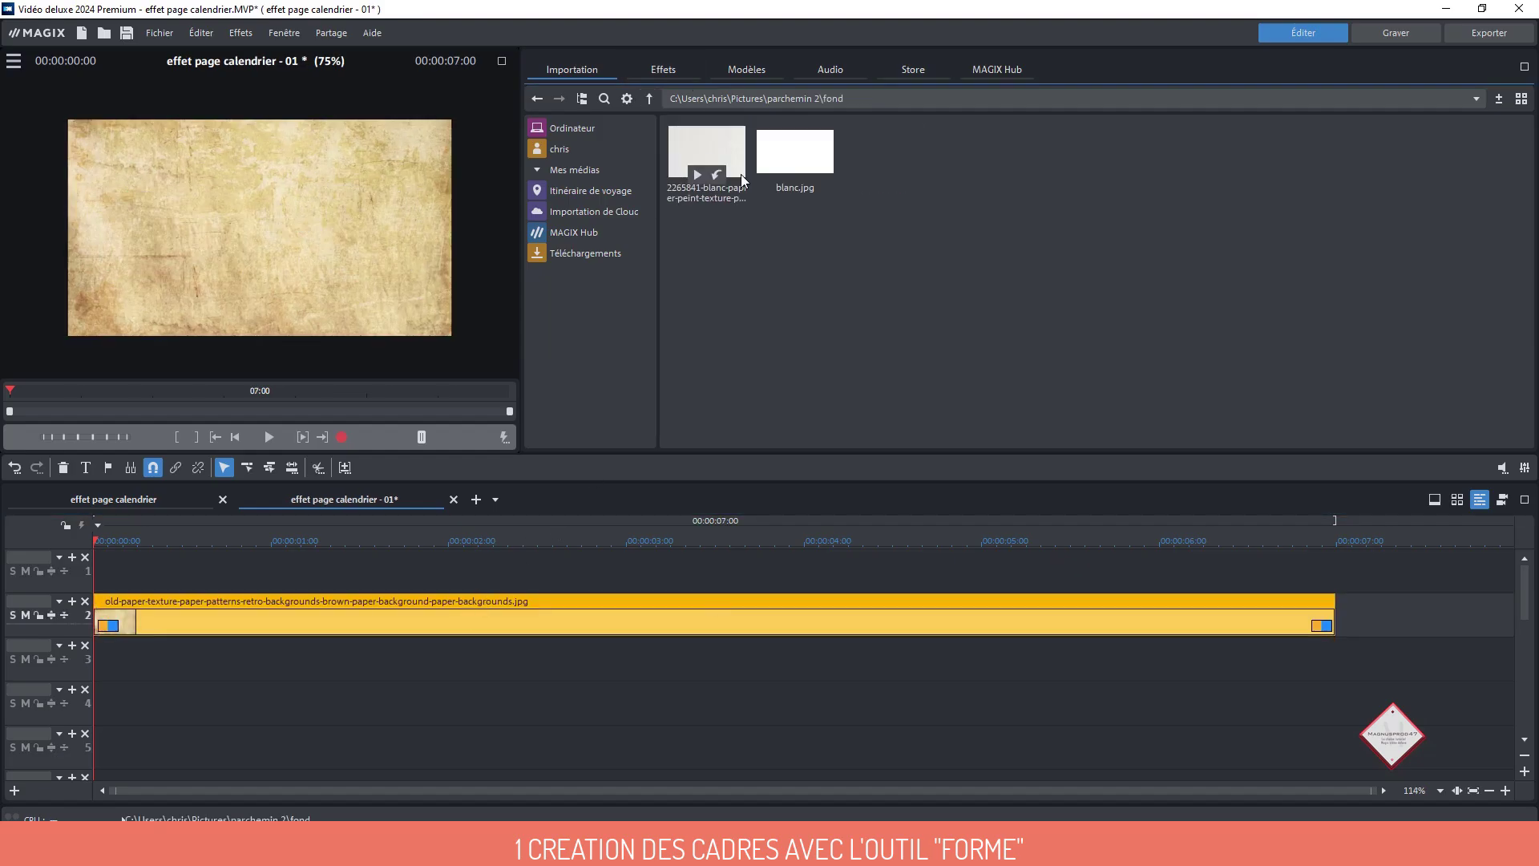
pyautogui.moveTo(793, 156); pyautogui.dragTo(322, 580)
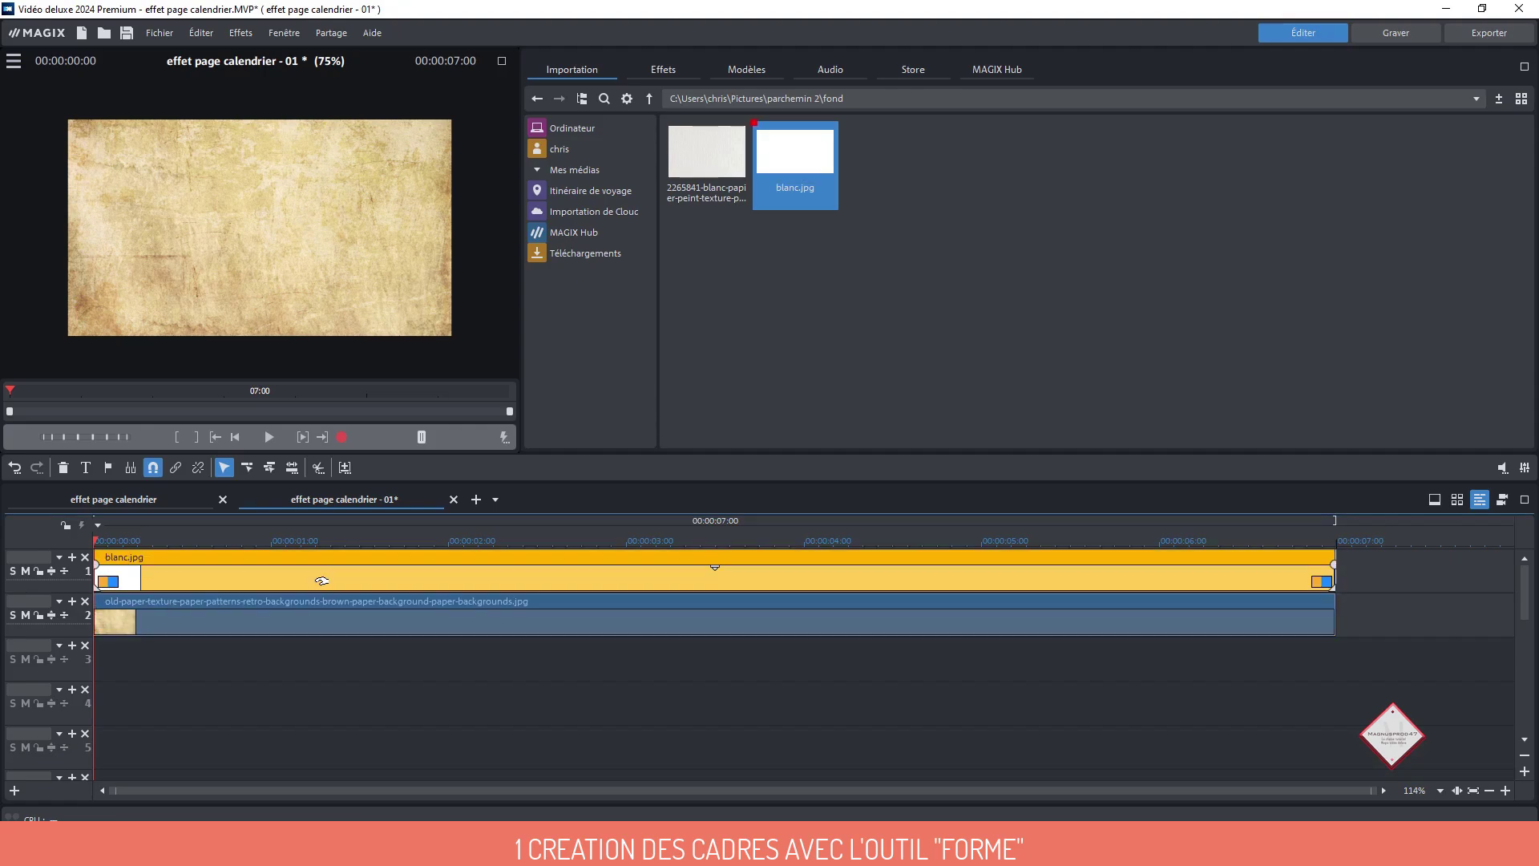
pyautogui.click(409, 663)
# Apply the Formes effect to the parchment clip with a Rectangle shape, size 0.393, and the method Couper la section
pyautogui.click(718, 615)
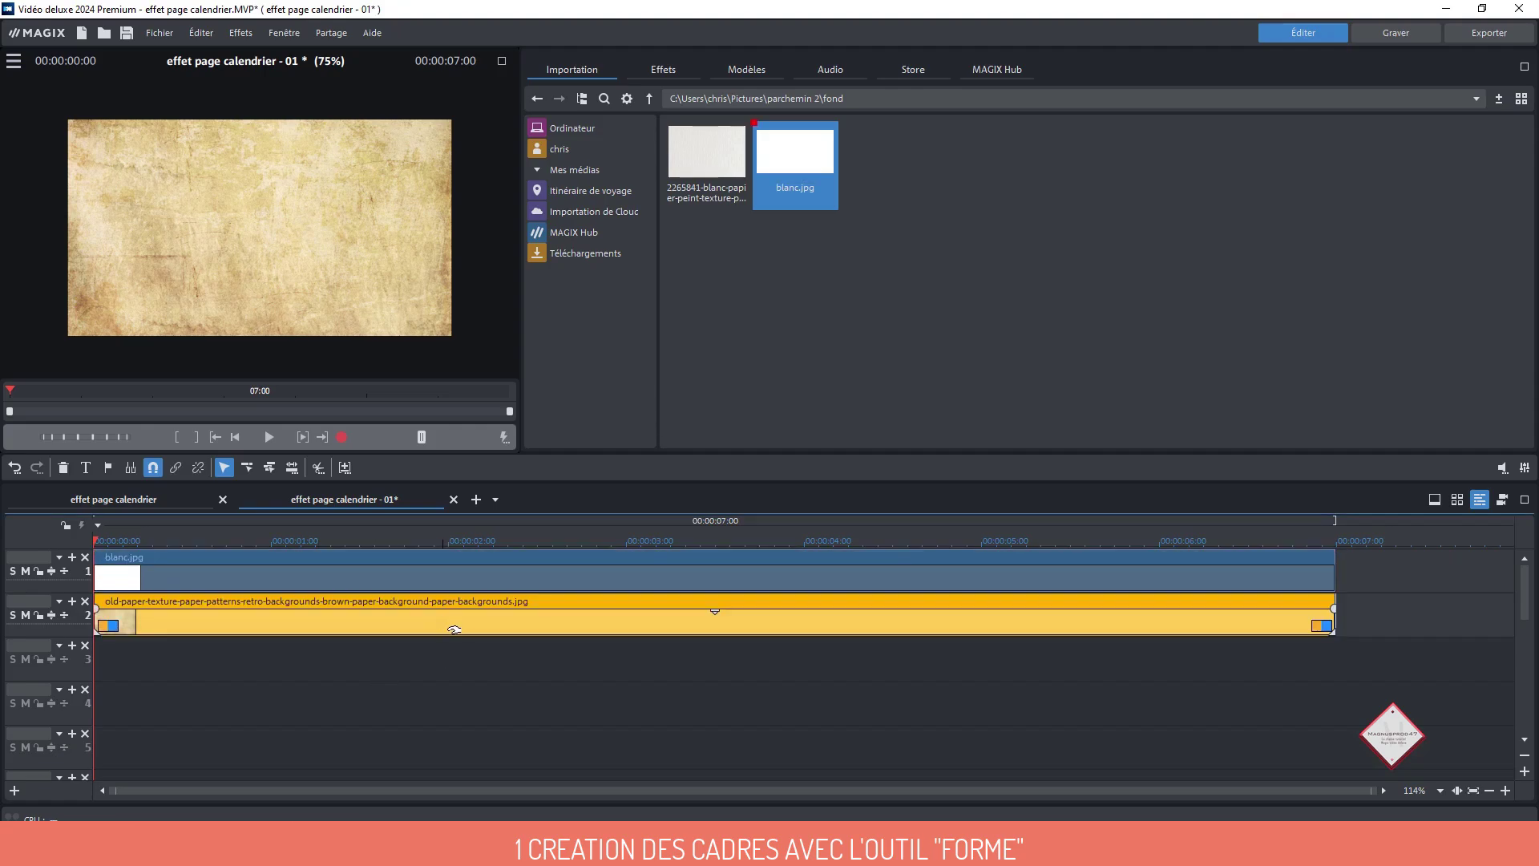
pyautogui.click(664, 67)
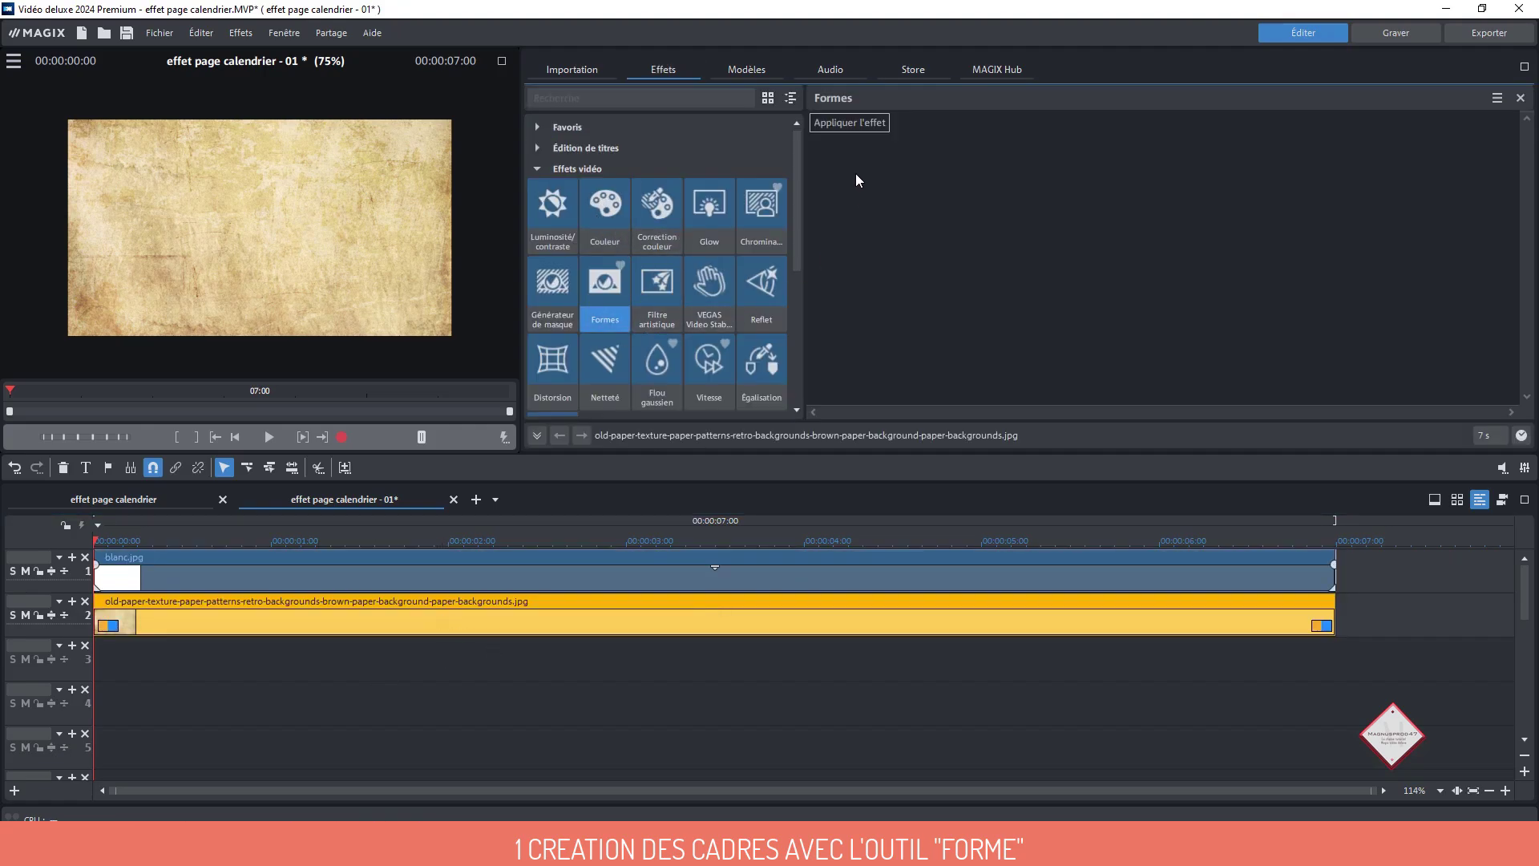
pyautogui.click(845, 123)
pyautogui.click(1282, 132)
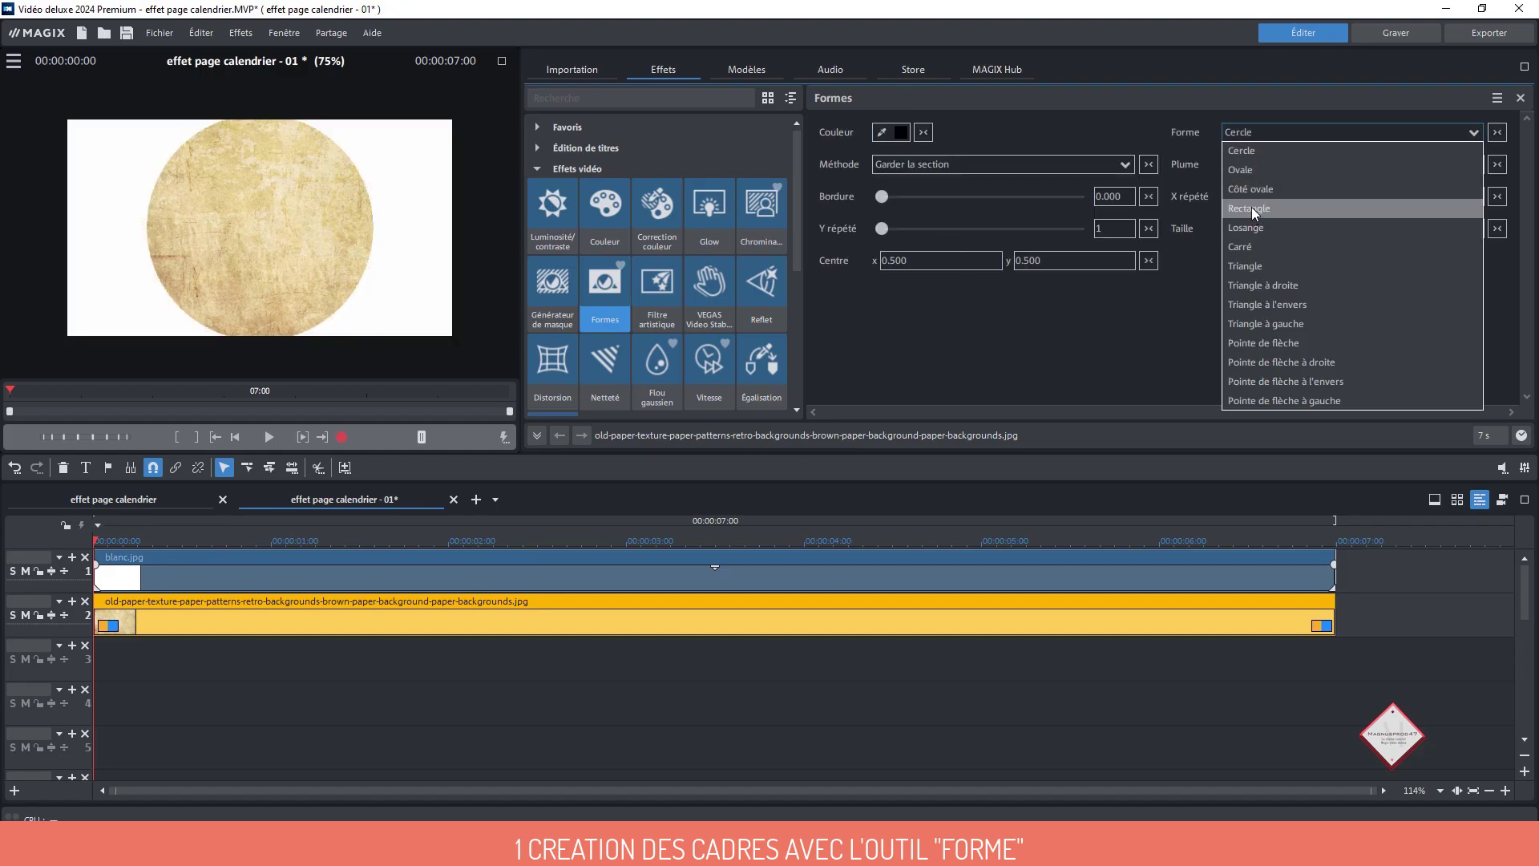
pyautogui.click(1251, 207)
pyautogui.scroll(5, 1460, 226)
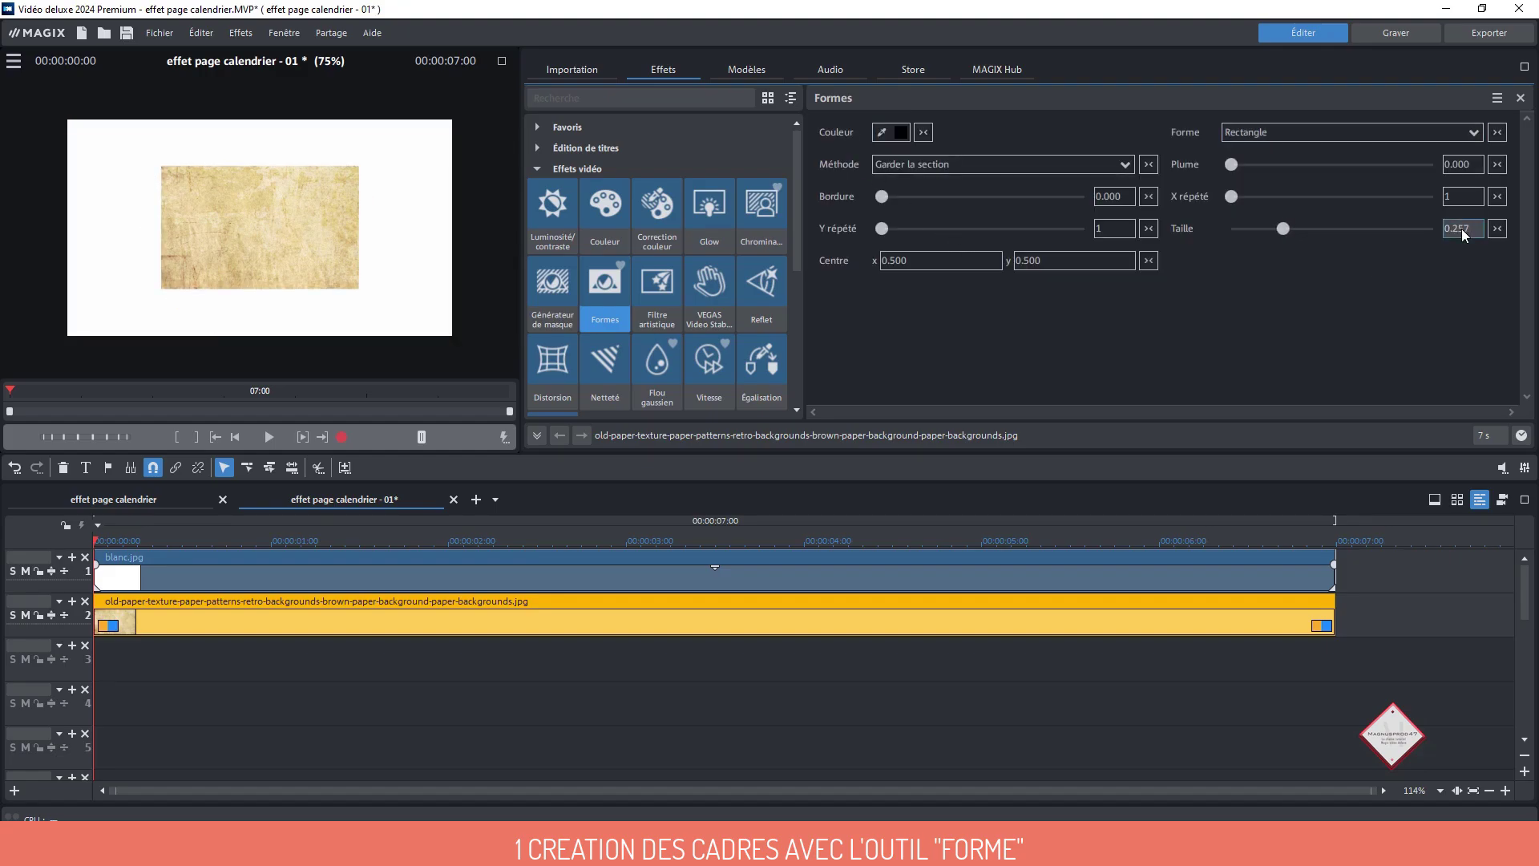
pyautogui.moveTo(1286, 224); pyautogui.dragTo(1310, 228)
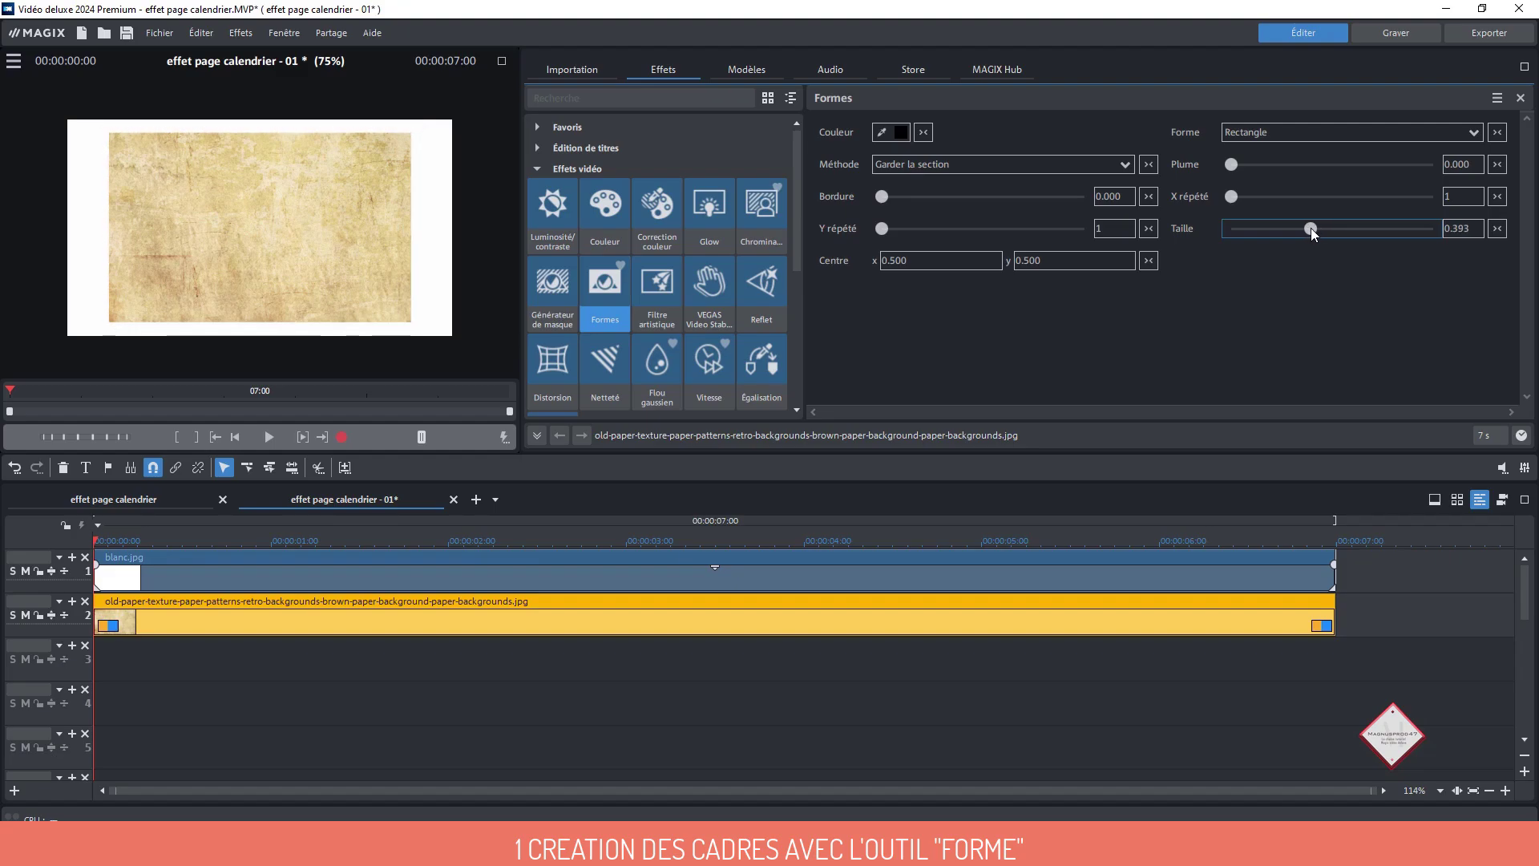
pyautogui.click(1008, 165)
pyautogui.click(945, 200)
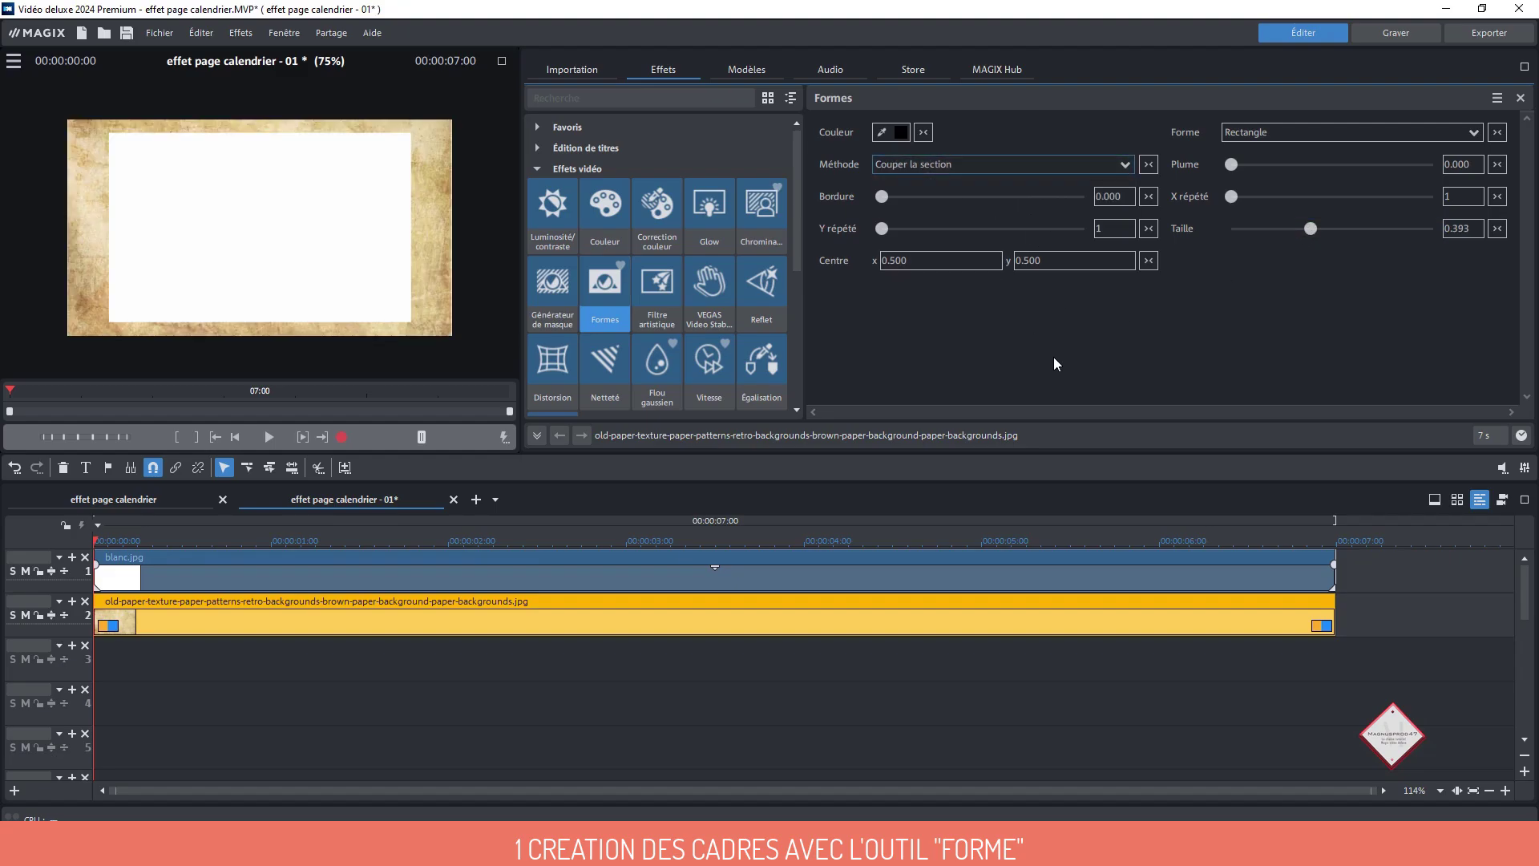
# Apply the Formes effect to the blanc.jpg clip with a Rectangle shape and size 0.341
pyautogui.click(283, 577)
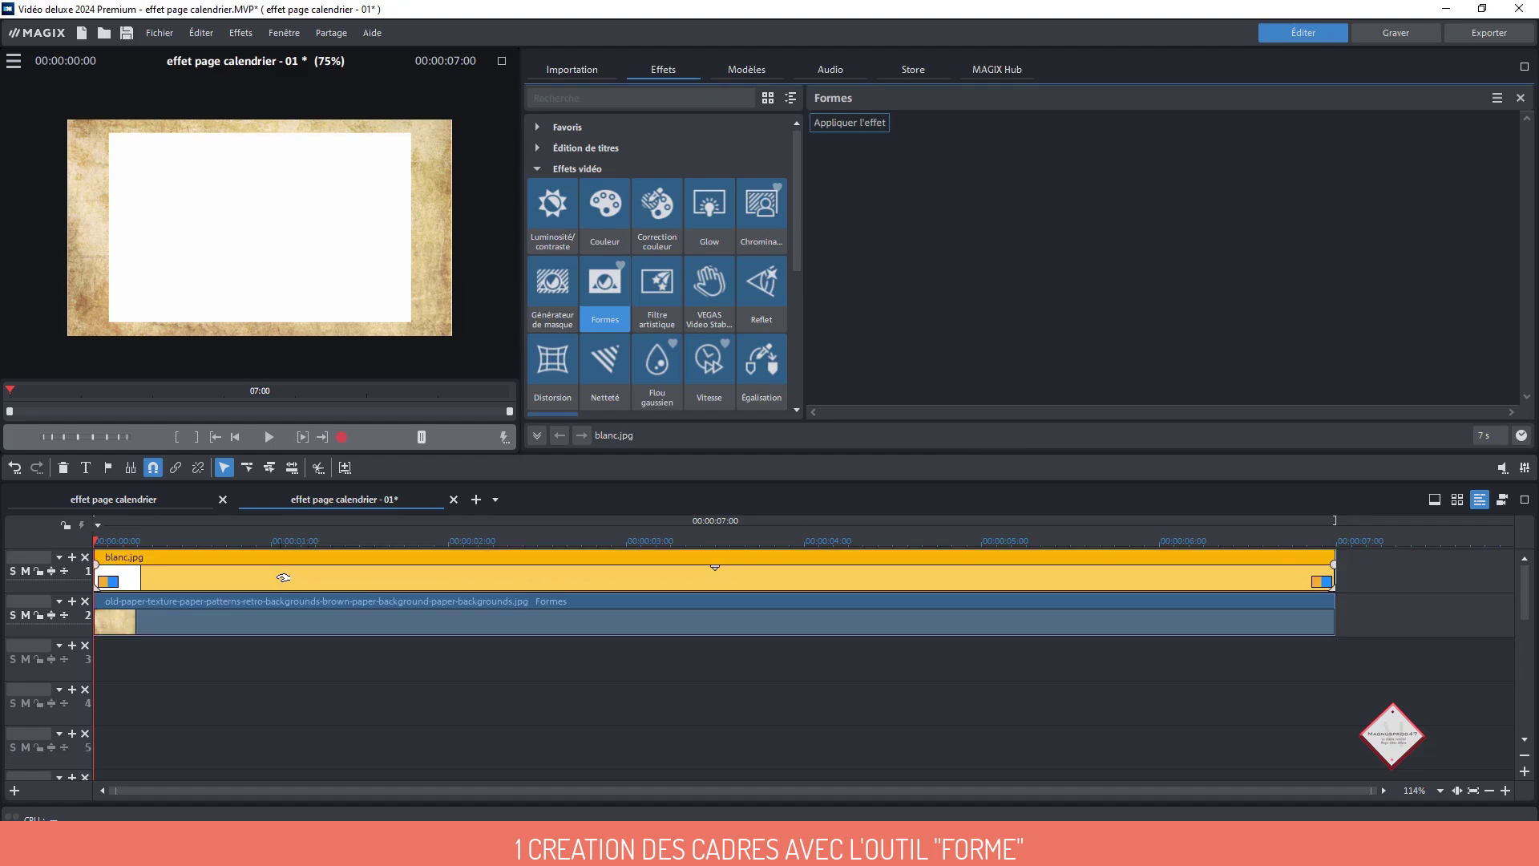
pyautogui.click(861, 124)
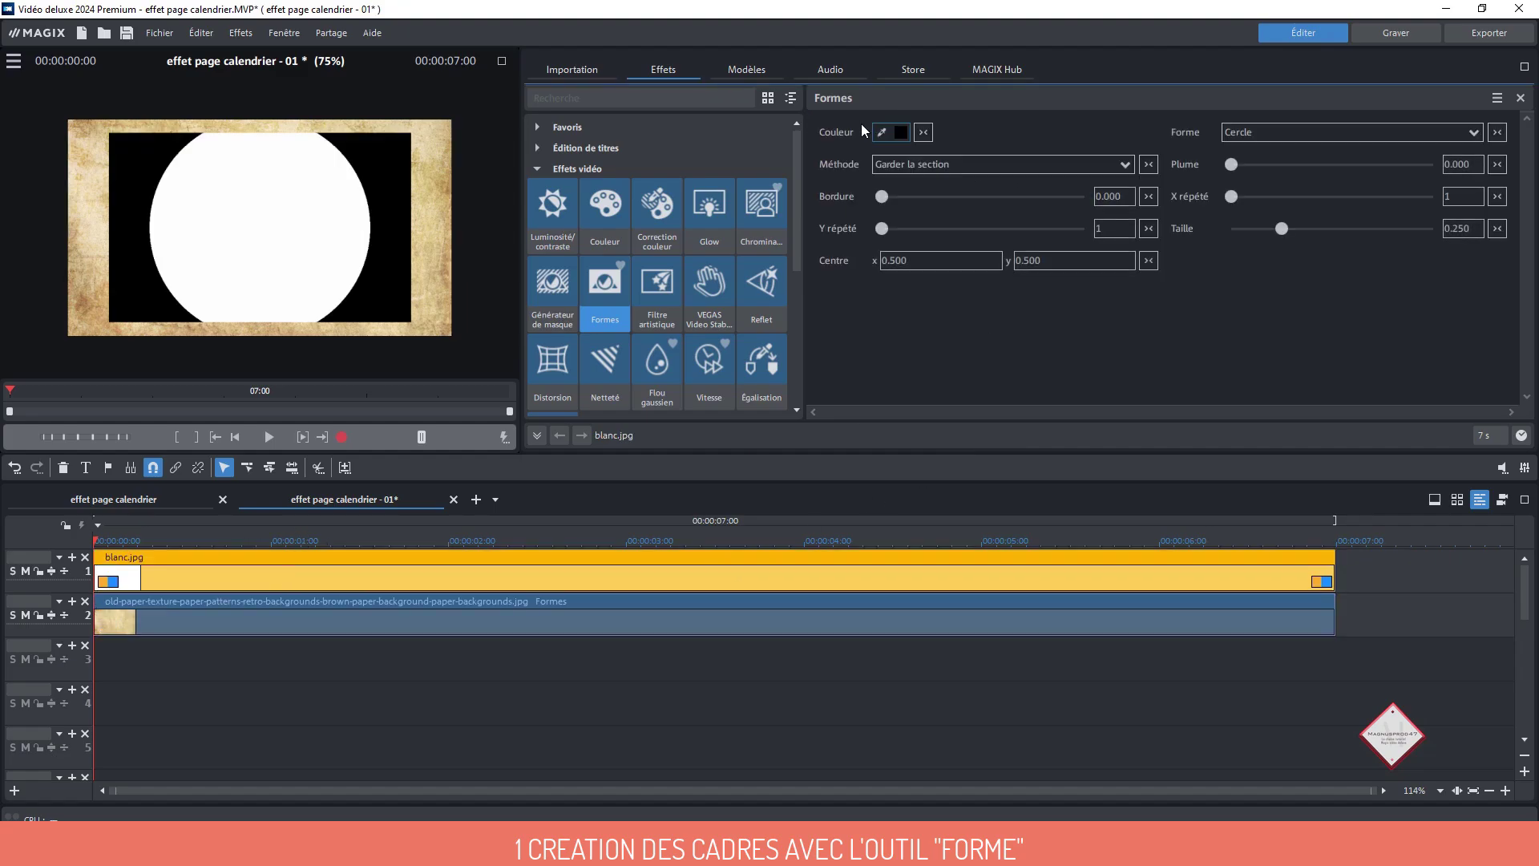
pyautogui.click(1297, 132)
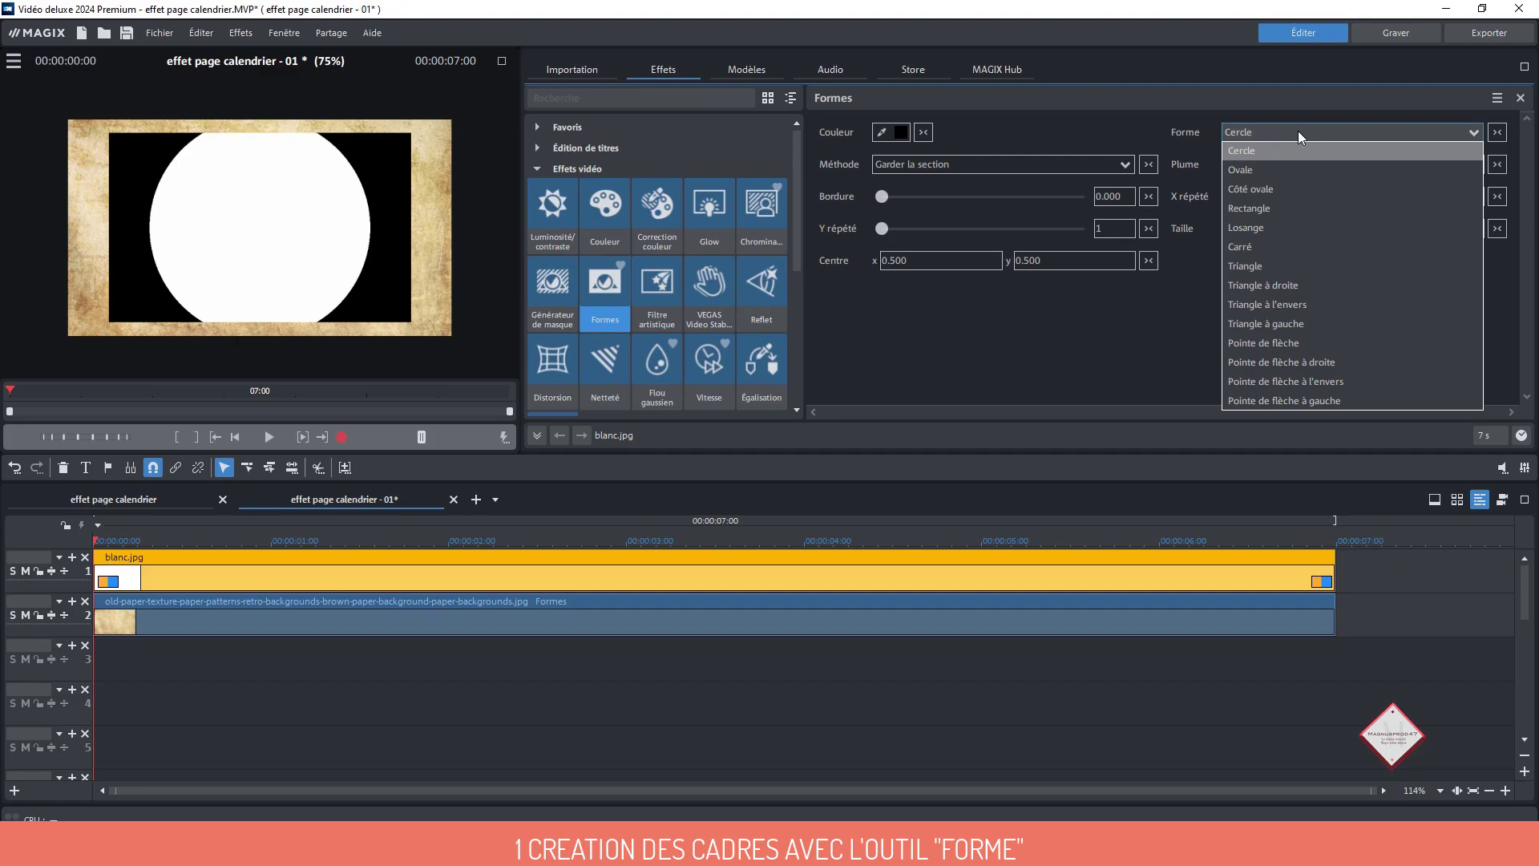
pyautogui.click(1277, 209)
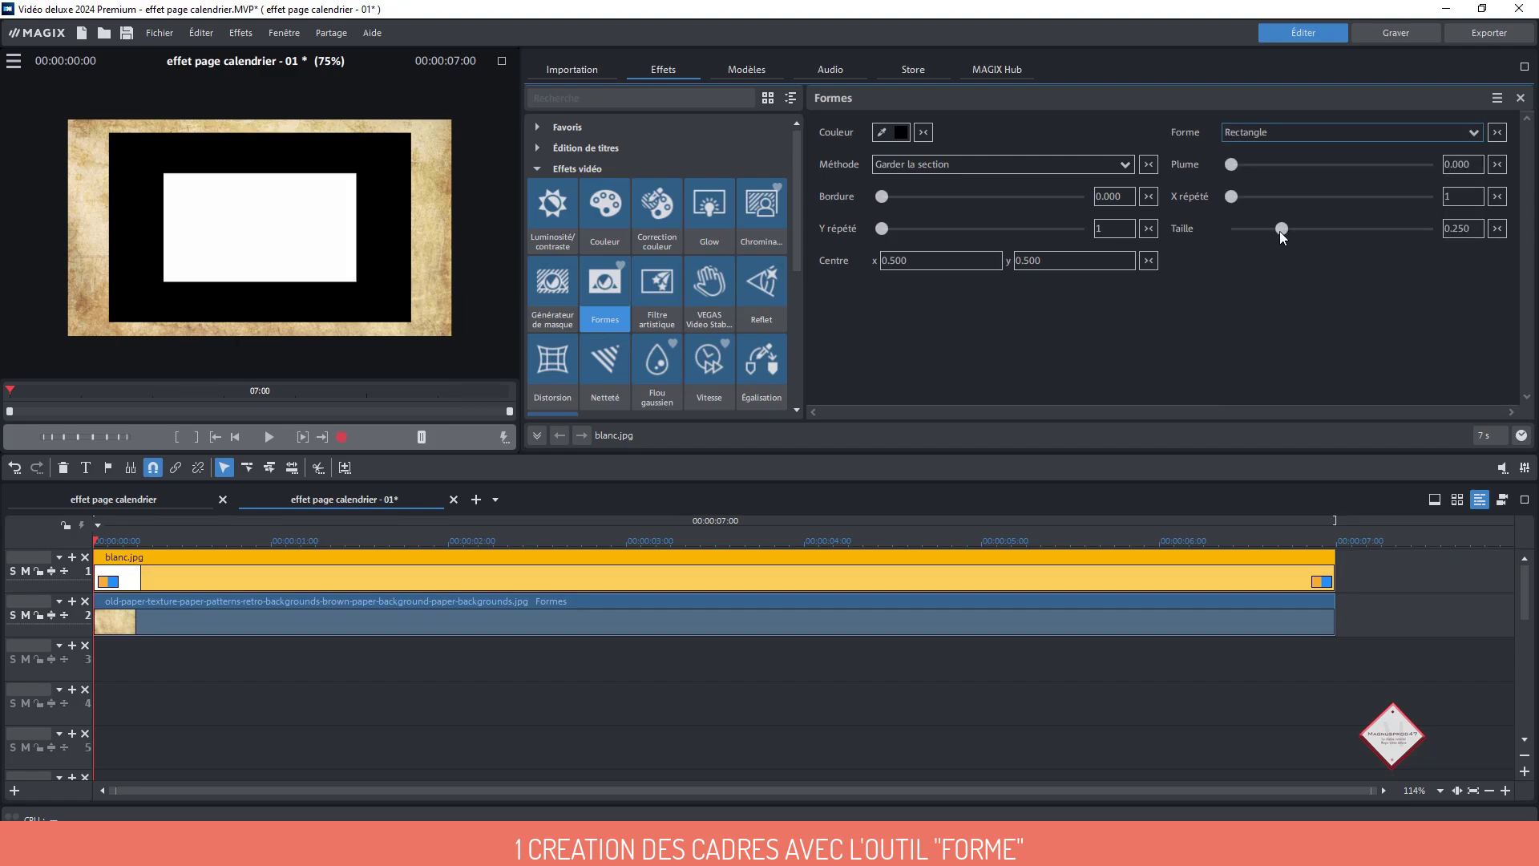
pyautogui.moveTo(1281, 230); pyautogui.dragTo(1300, 231)
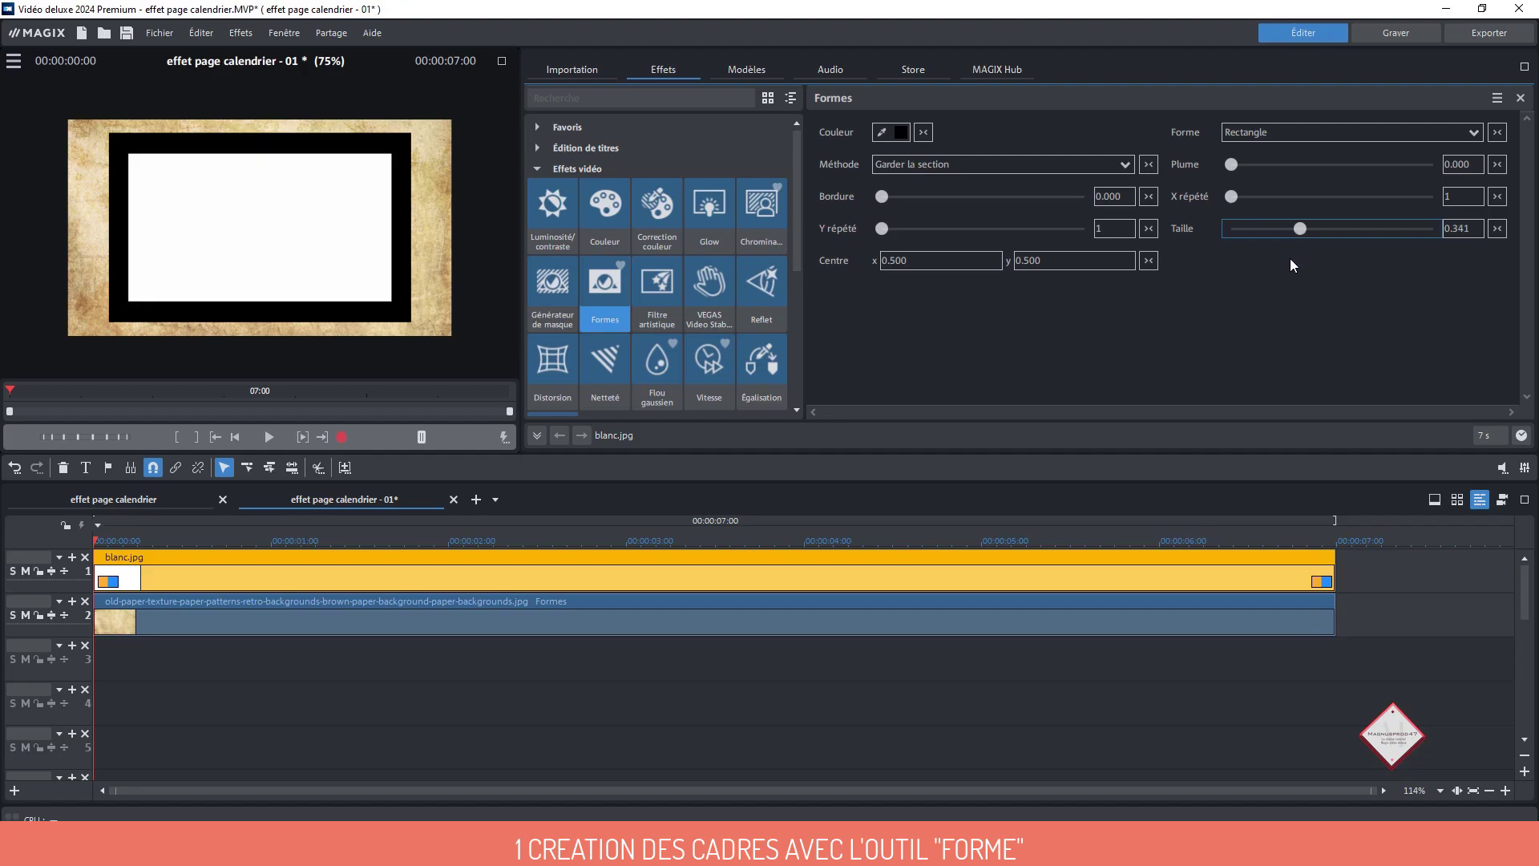
# Apply the Taille/Position/Rotation effect to blanc.jpg, set its vertical position to 93 px, and check the enlarged preview
pyautogui.scroll(-4, 800, 214)
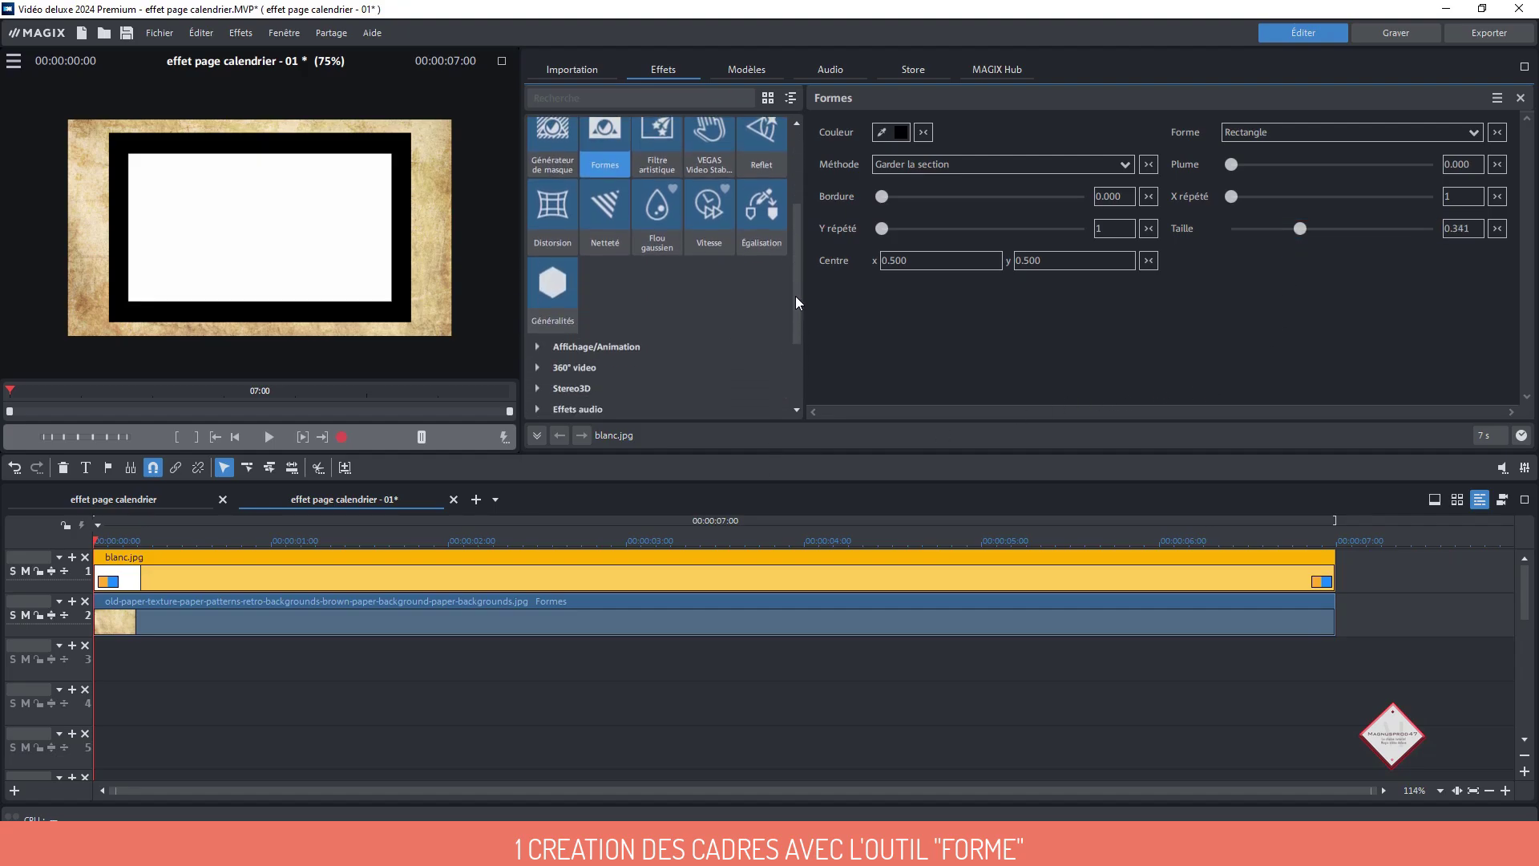
pyautogui.click(615, 281)
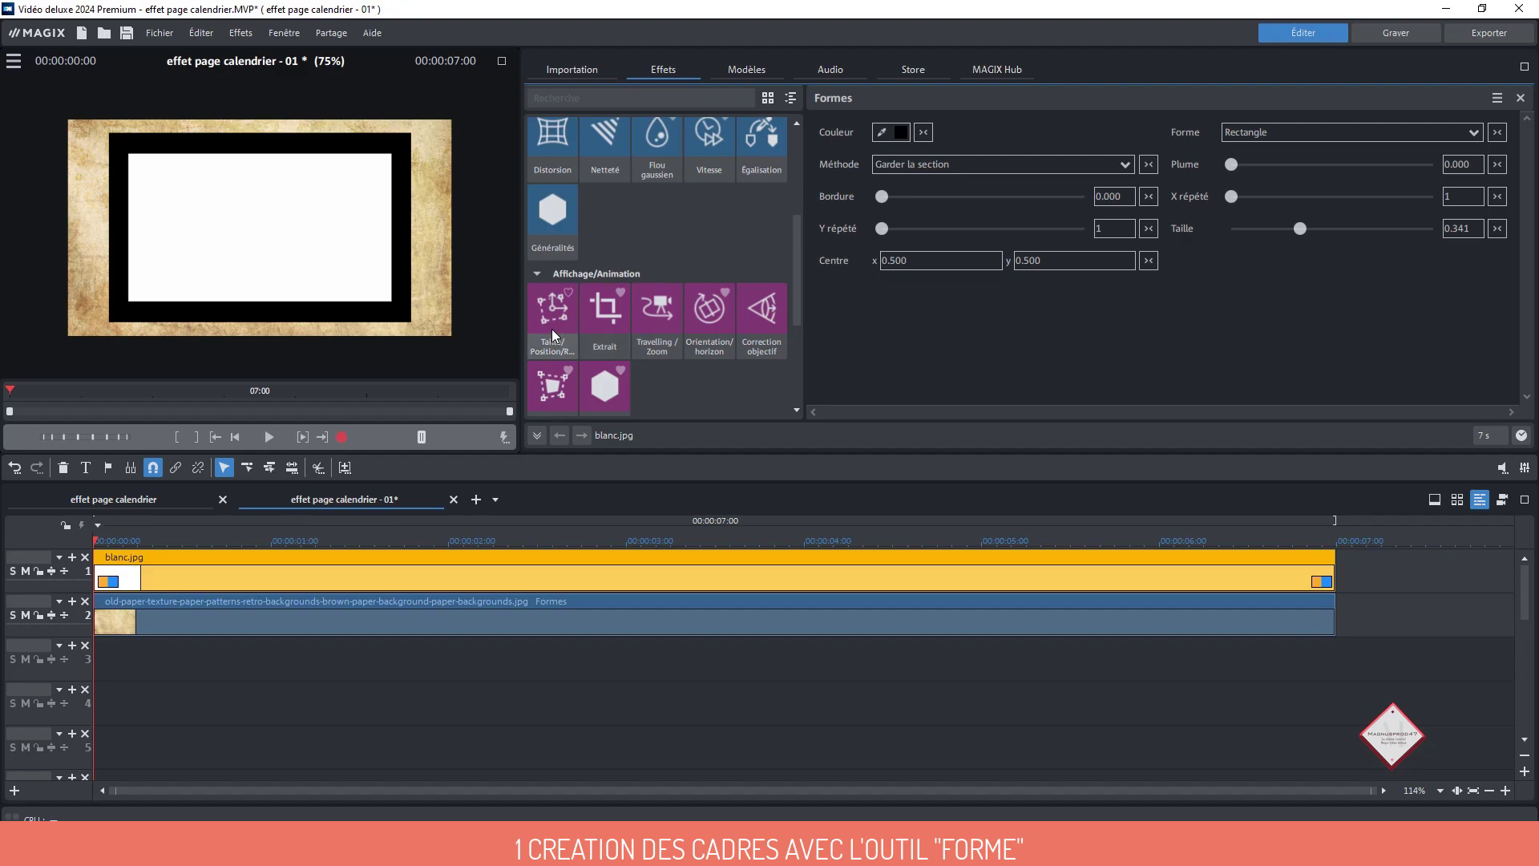
pyautogui.click(553, 331)
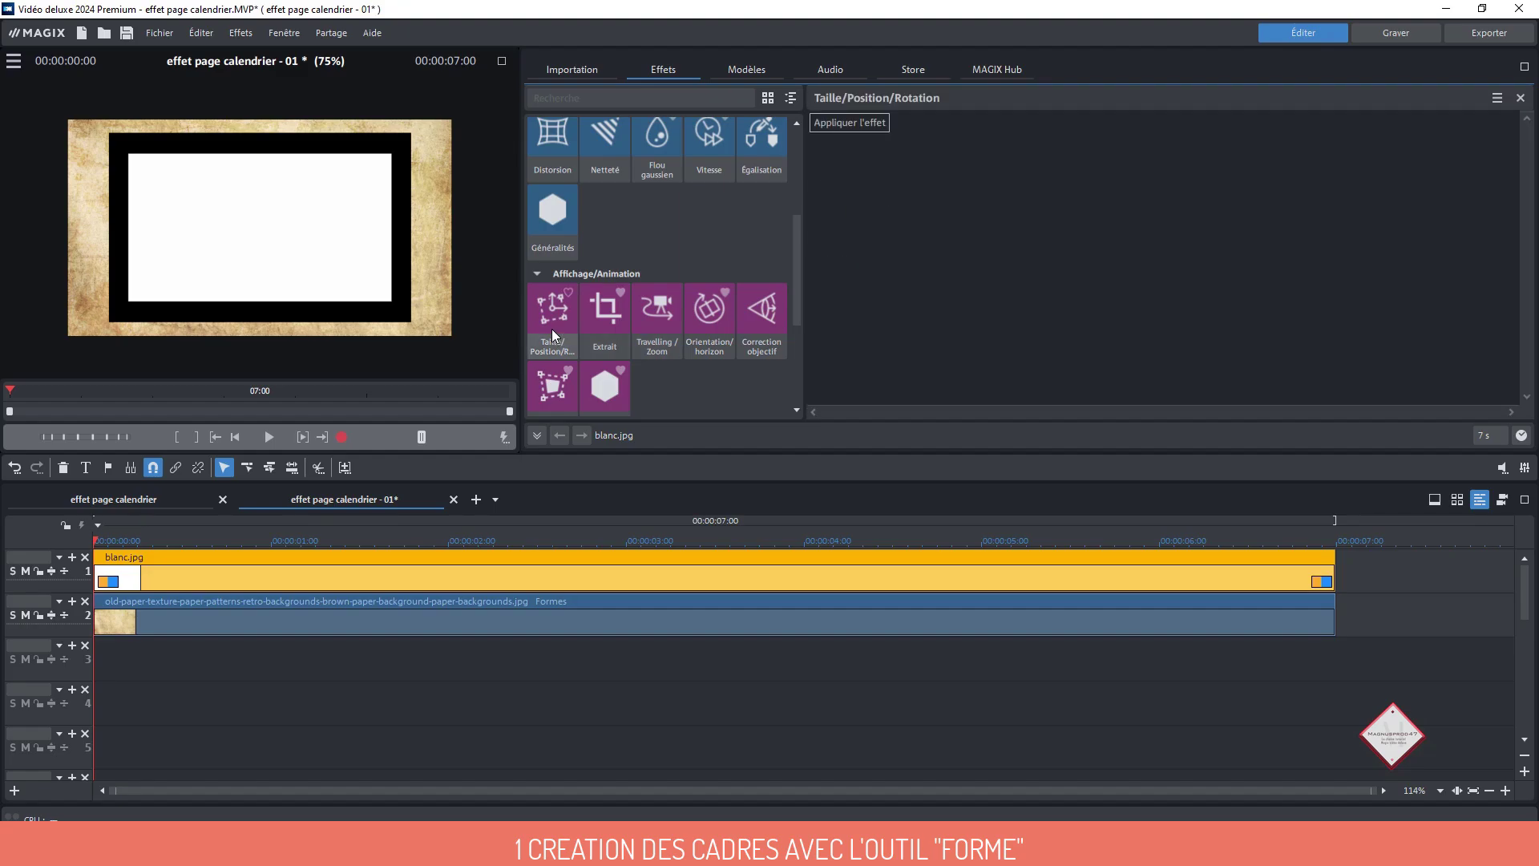
pyautogui.click(844, 125)
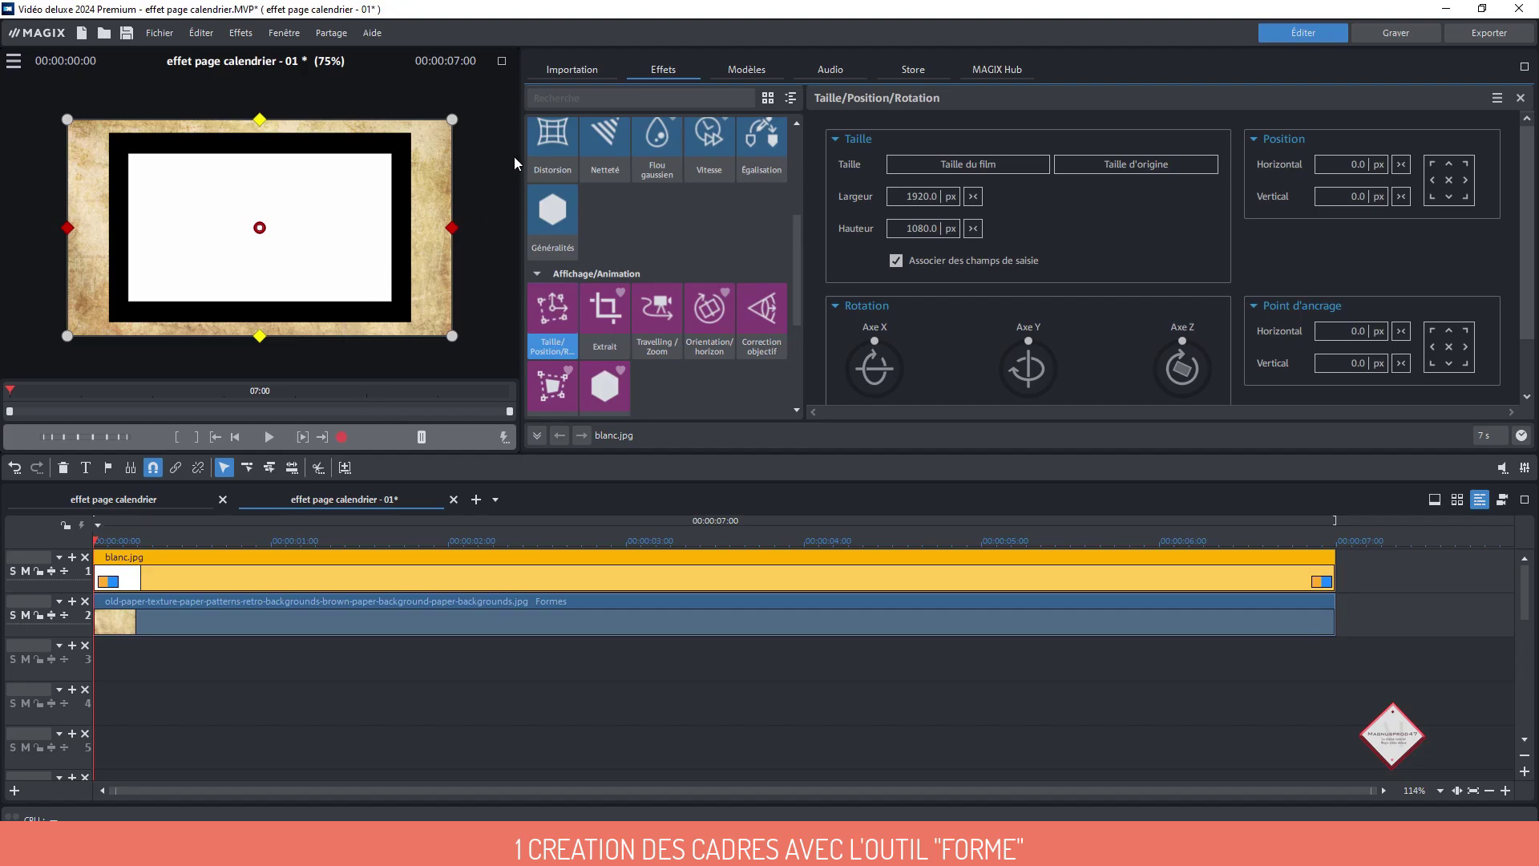
pyautogui.click(1338, 195)
pyautogui.moveTo(1339, 189); pyautogui.dragTo(1336, 111)
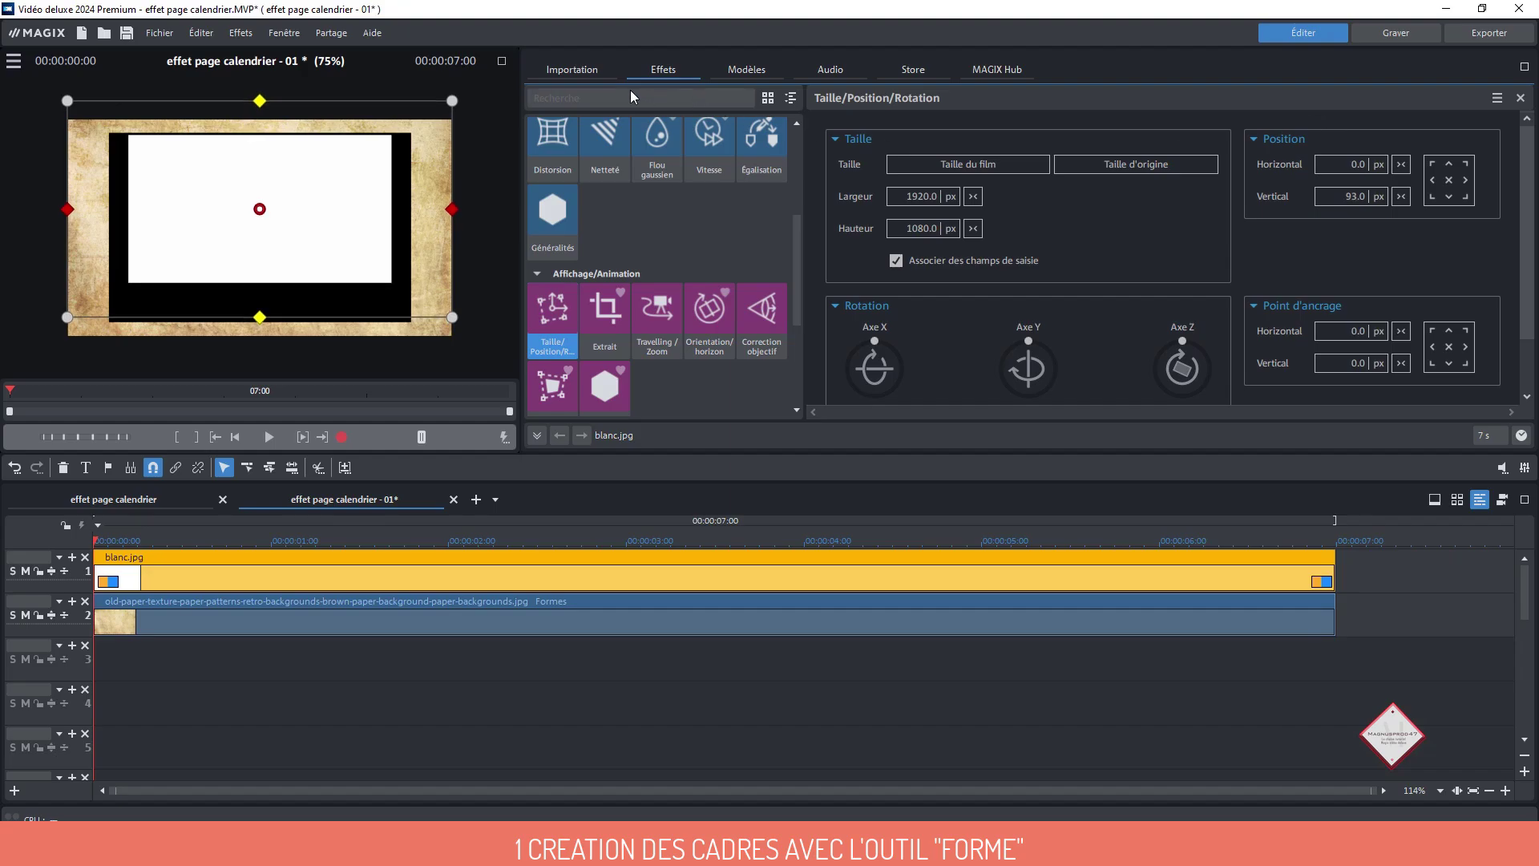
pyautogui.click(500, 62)
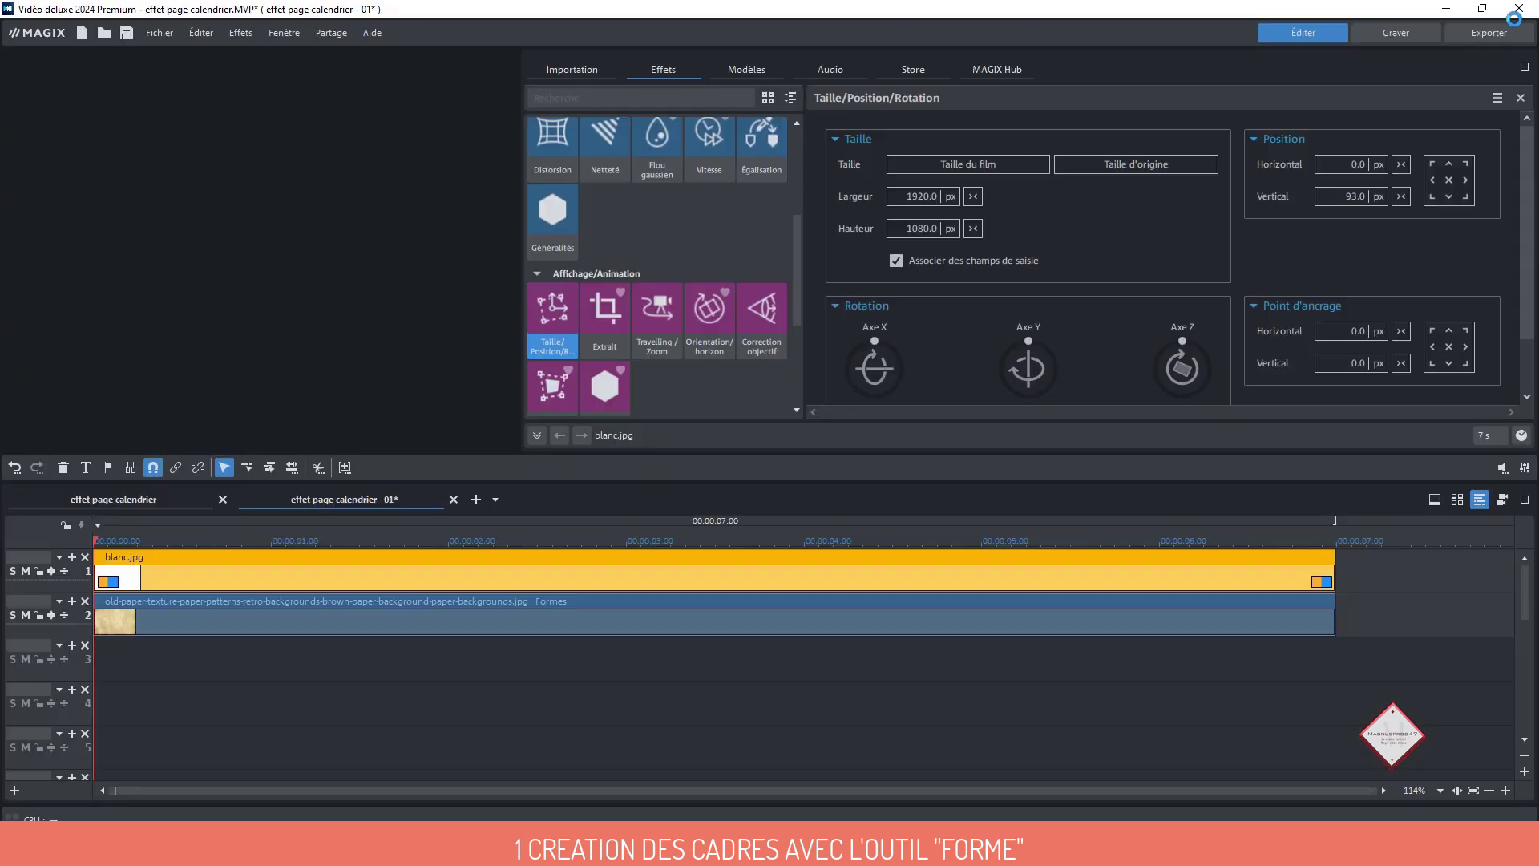
pyautogui.click(1520, 15)
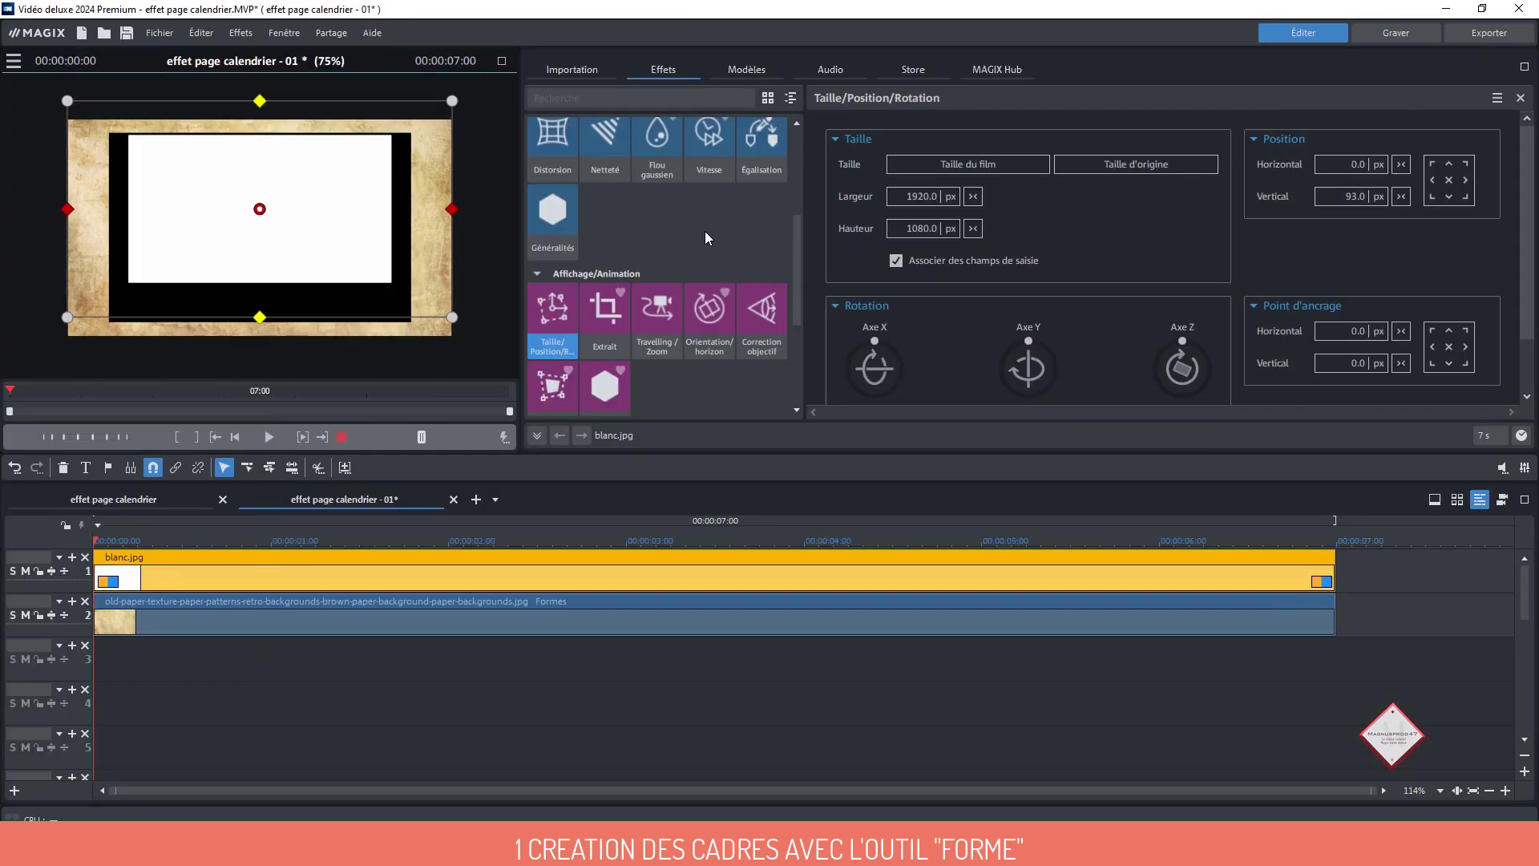
# Set the y centre of the blanc.jpg clip's Formes effect to 0.460 to lower the rectangle margin
pyautogui.scroll(1, 714, 238)
pyautogui.scroll(1, 715, 238)
pyautogui.click(610, 258)
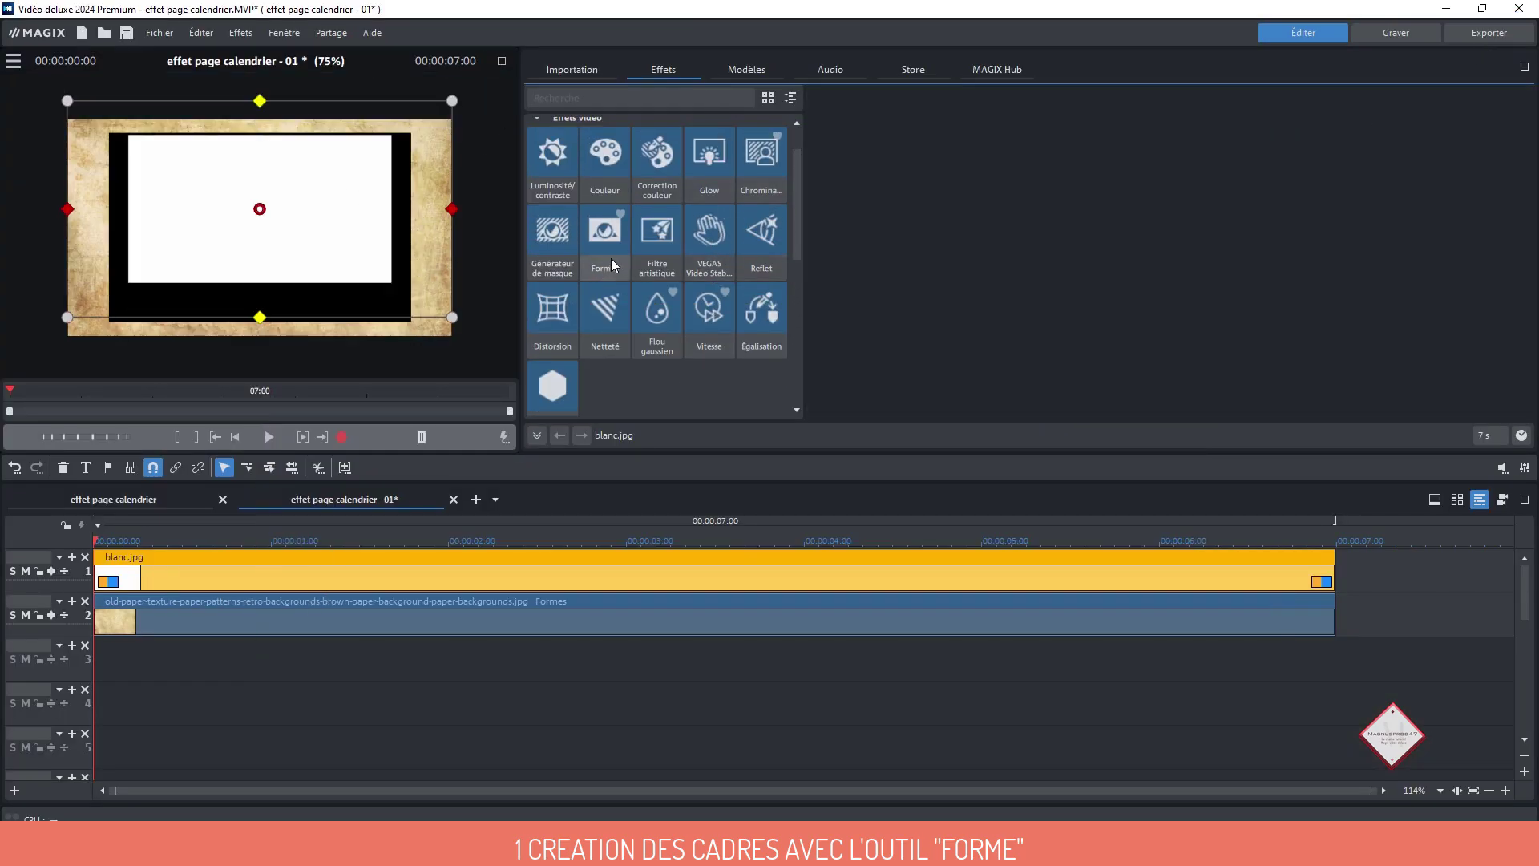
pyautogui.hotkey('alt', 'Return')
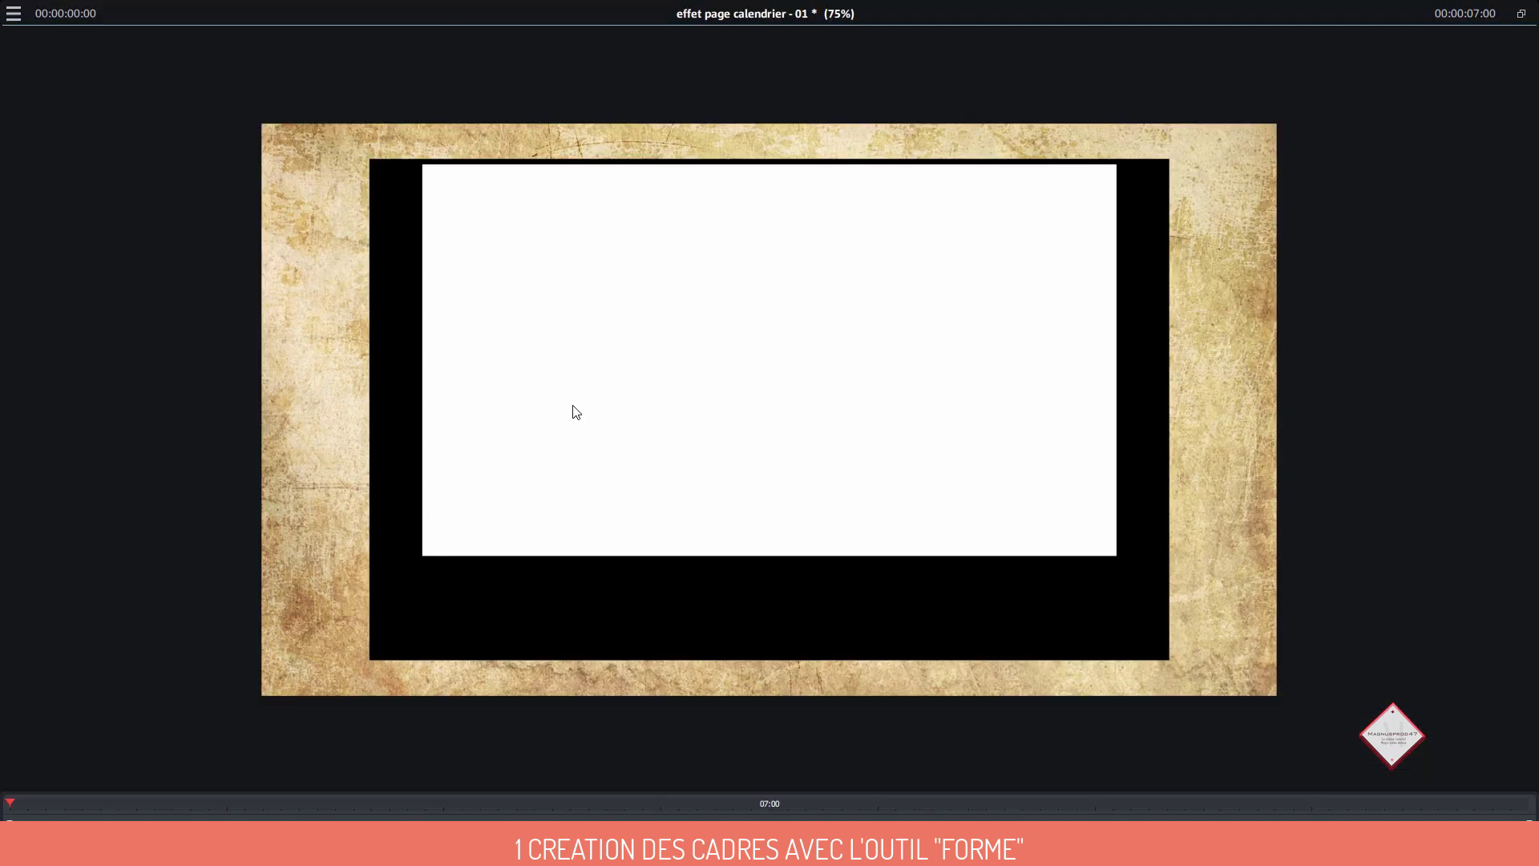
pyautogui.click(1520, 14)
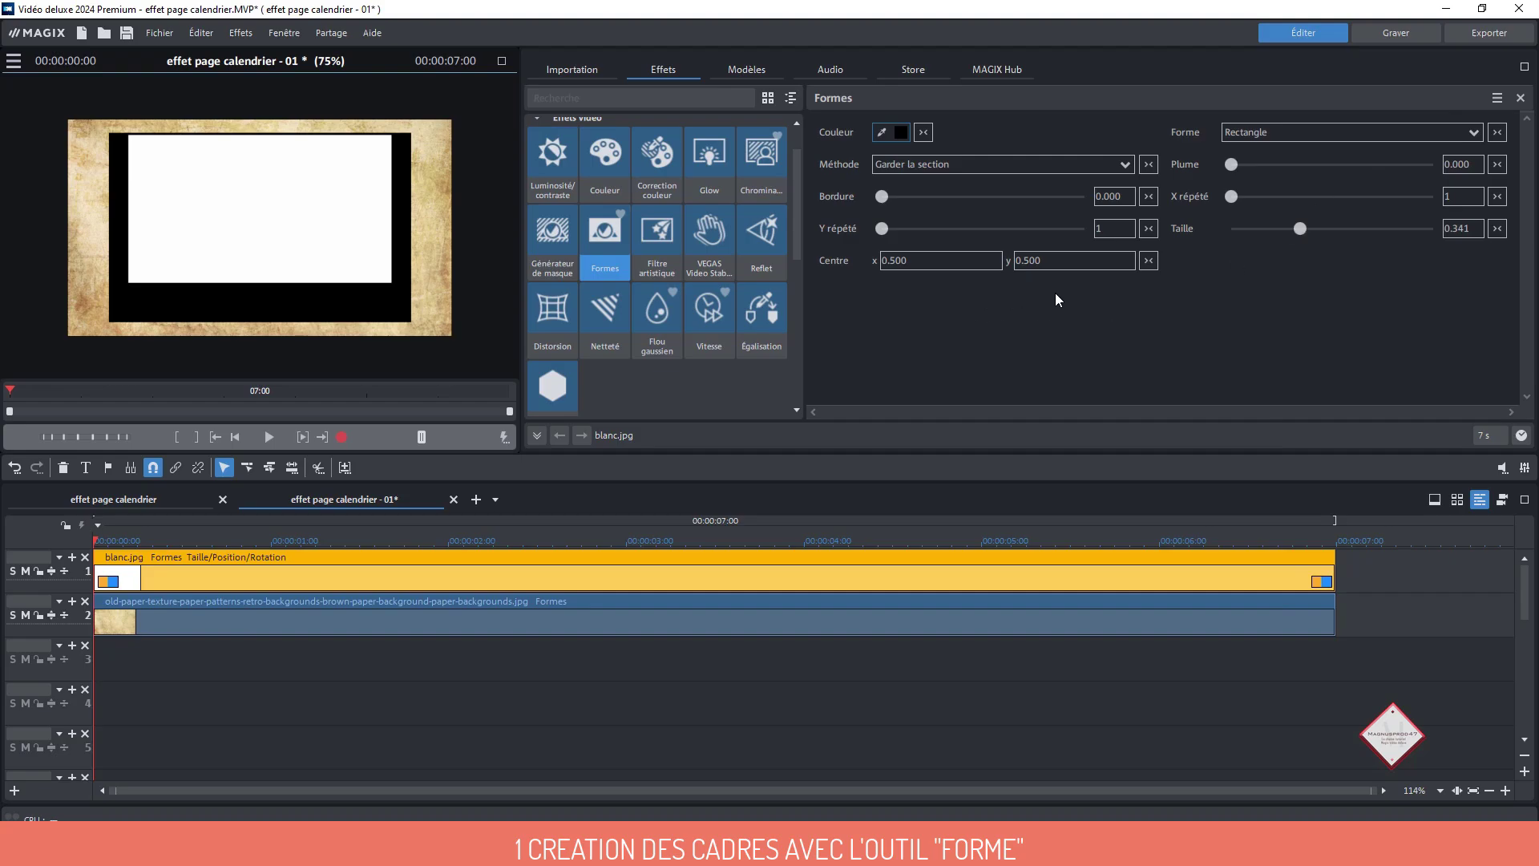
pyautogui.moveTo(1077, 260); pyautogui.dragTo(1071, 305)
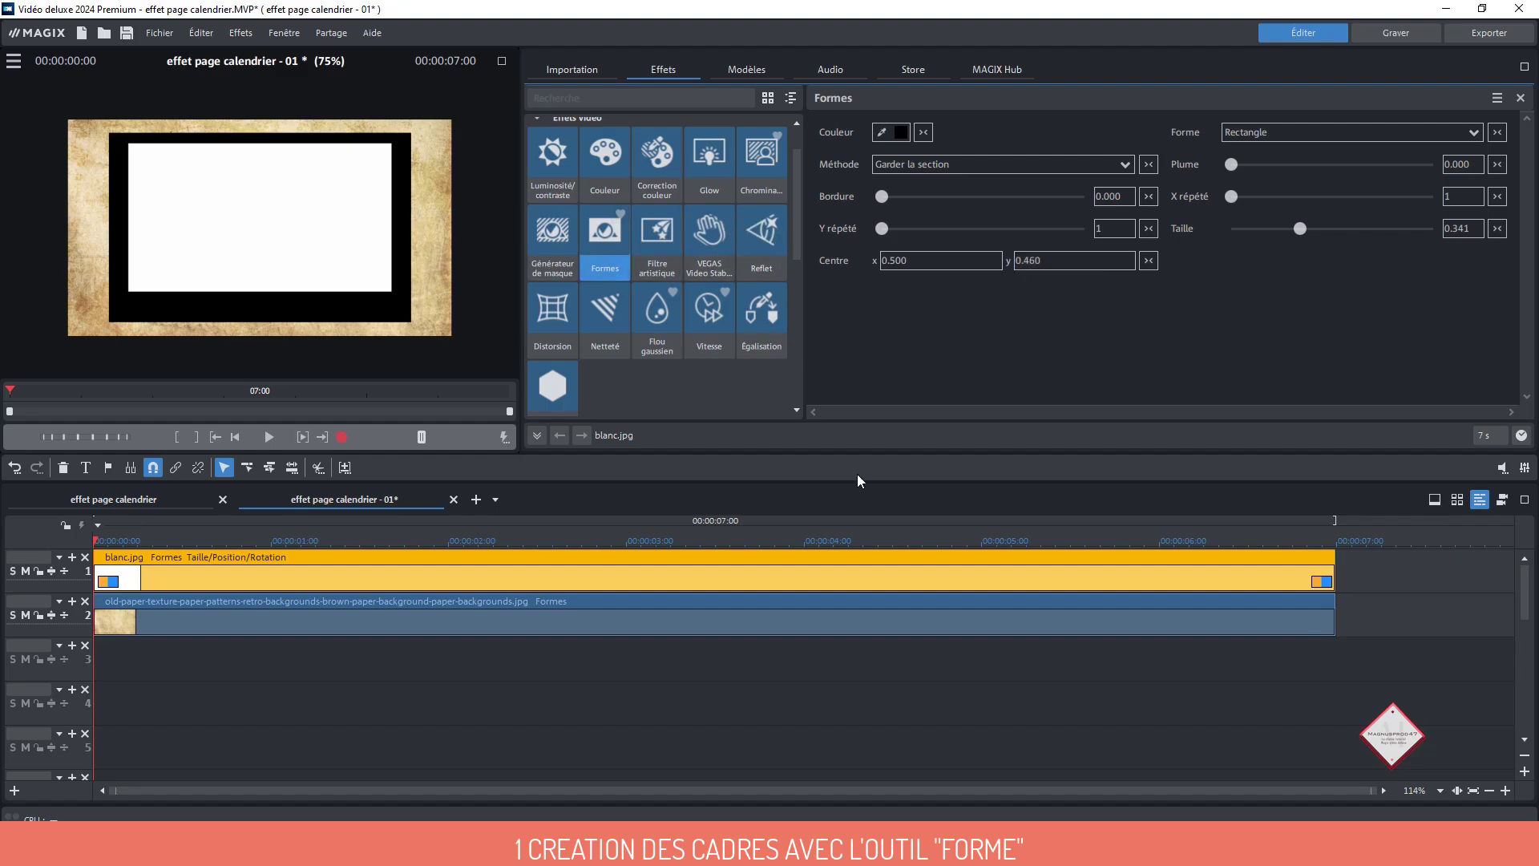
# Set the blanc.jpg clip's Formes method to Couper la section and check the frame in the enlarged preview
pyautogui.click(1124, 164)
pyautogui.click(1020, 201)
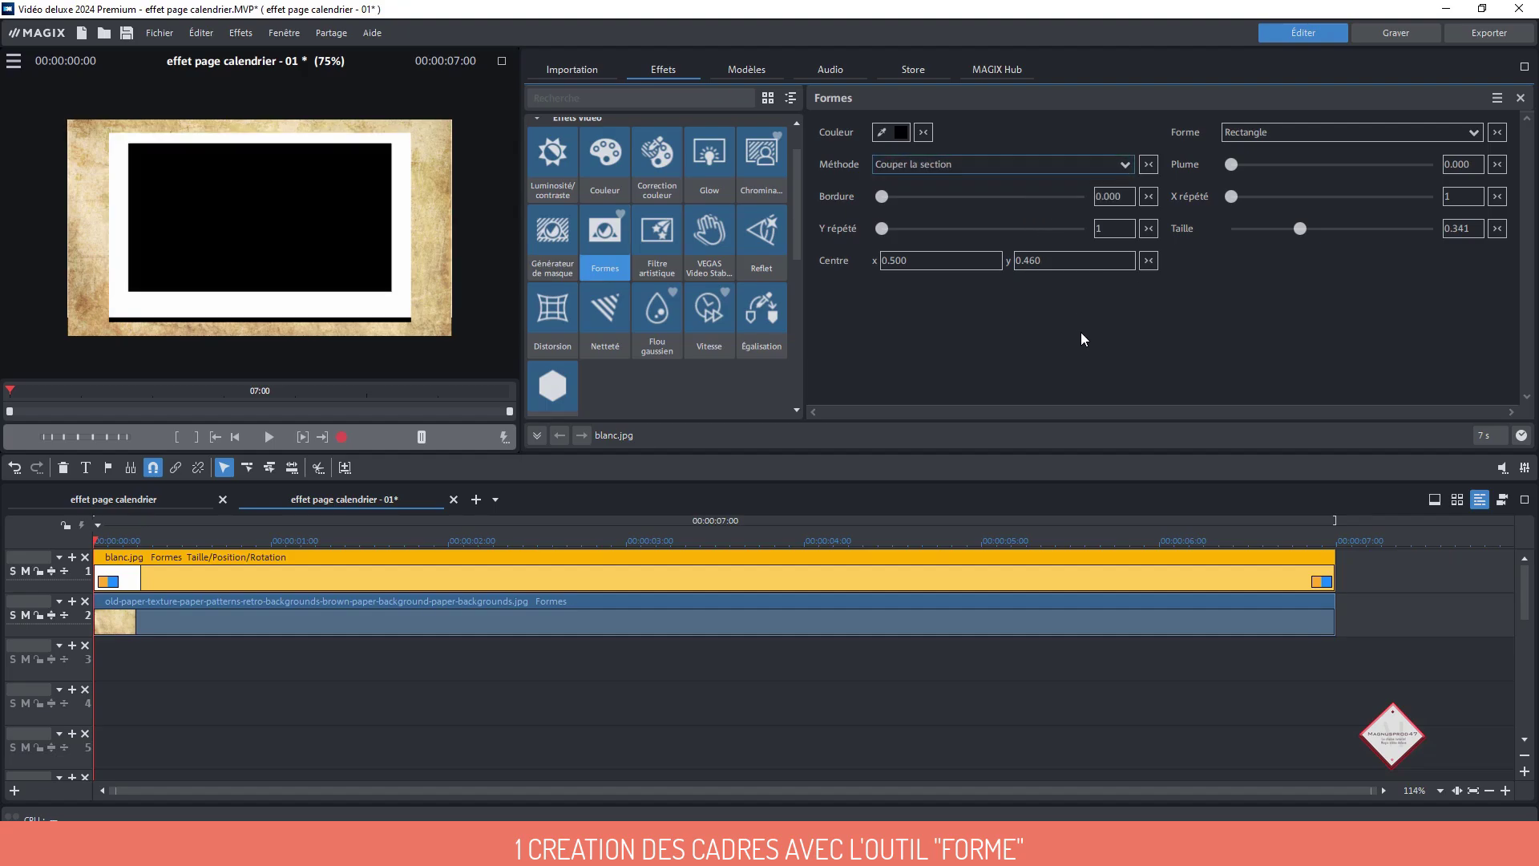
pyautogui.click(503, 63)
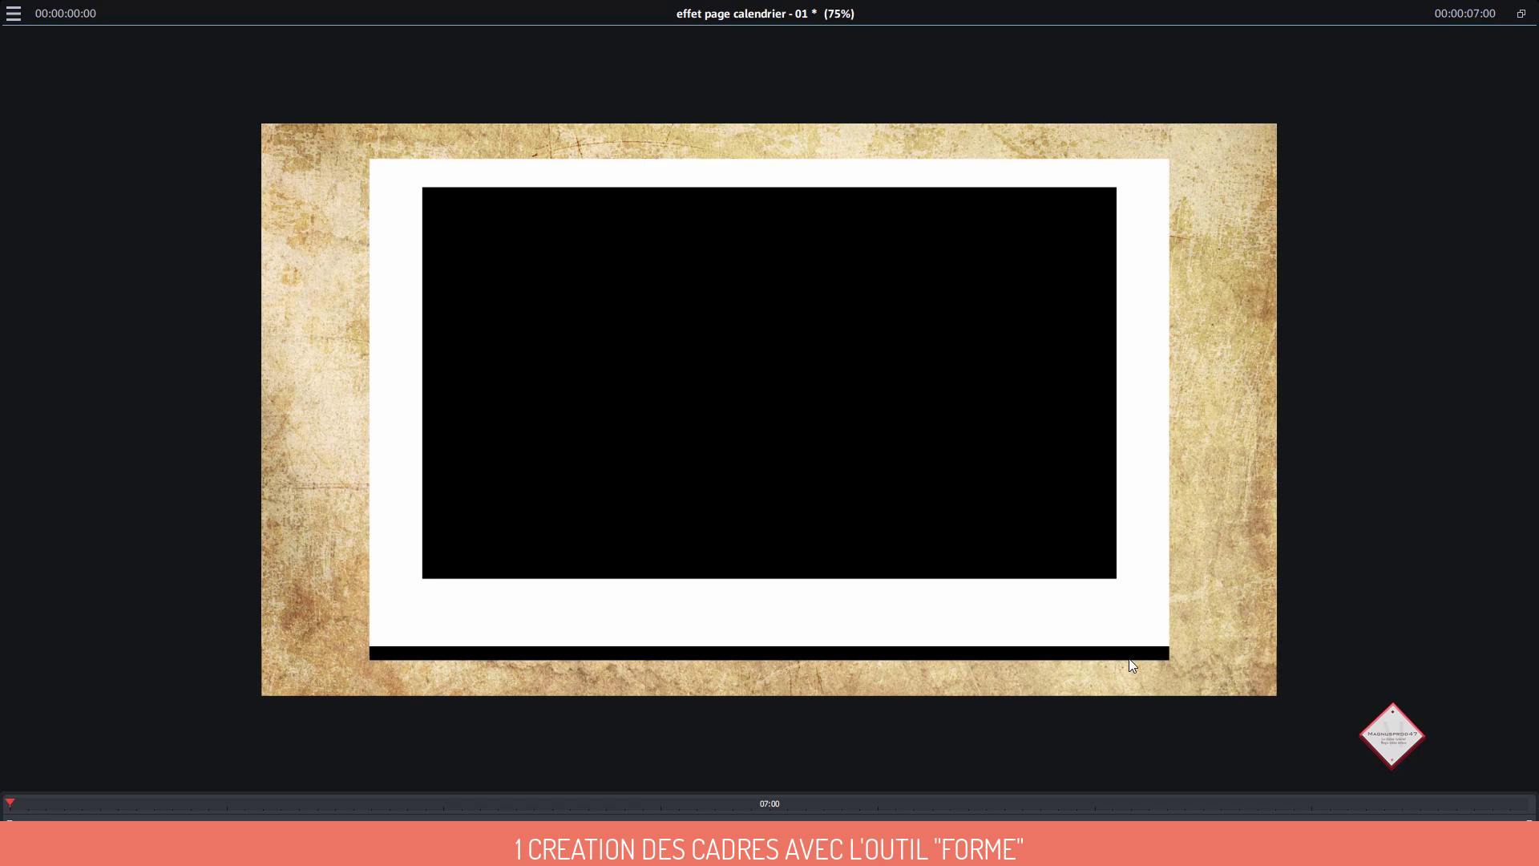
pyautogui.click(1521, 14)
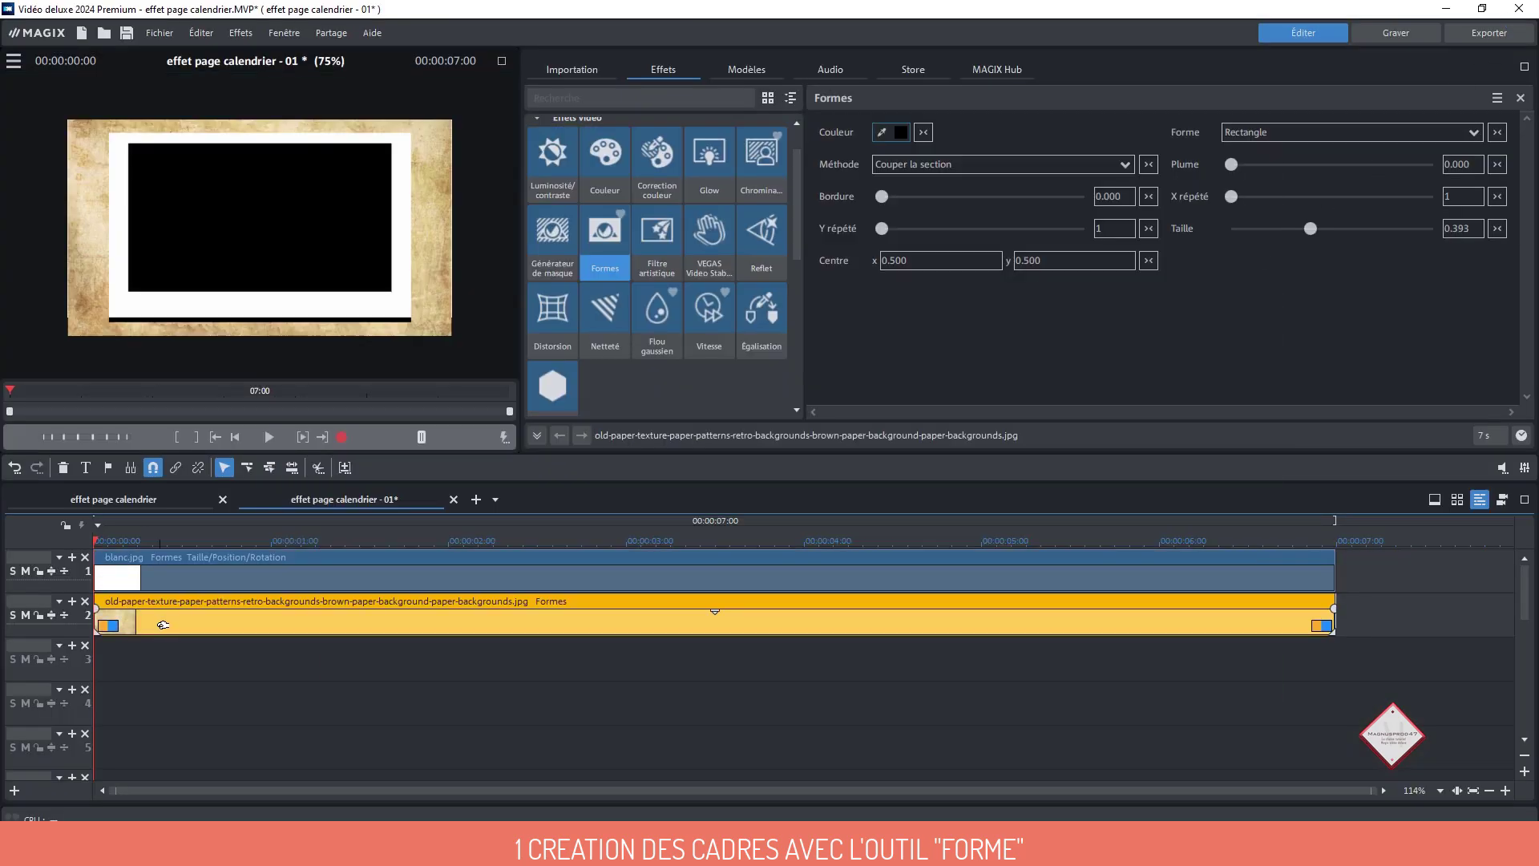
# Soften the parchment clip's rectangle edges with a Plume value of 0.039 and check them in the enlarged preview
pyautogui.click(502, 61)
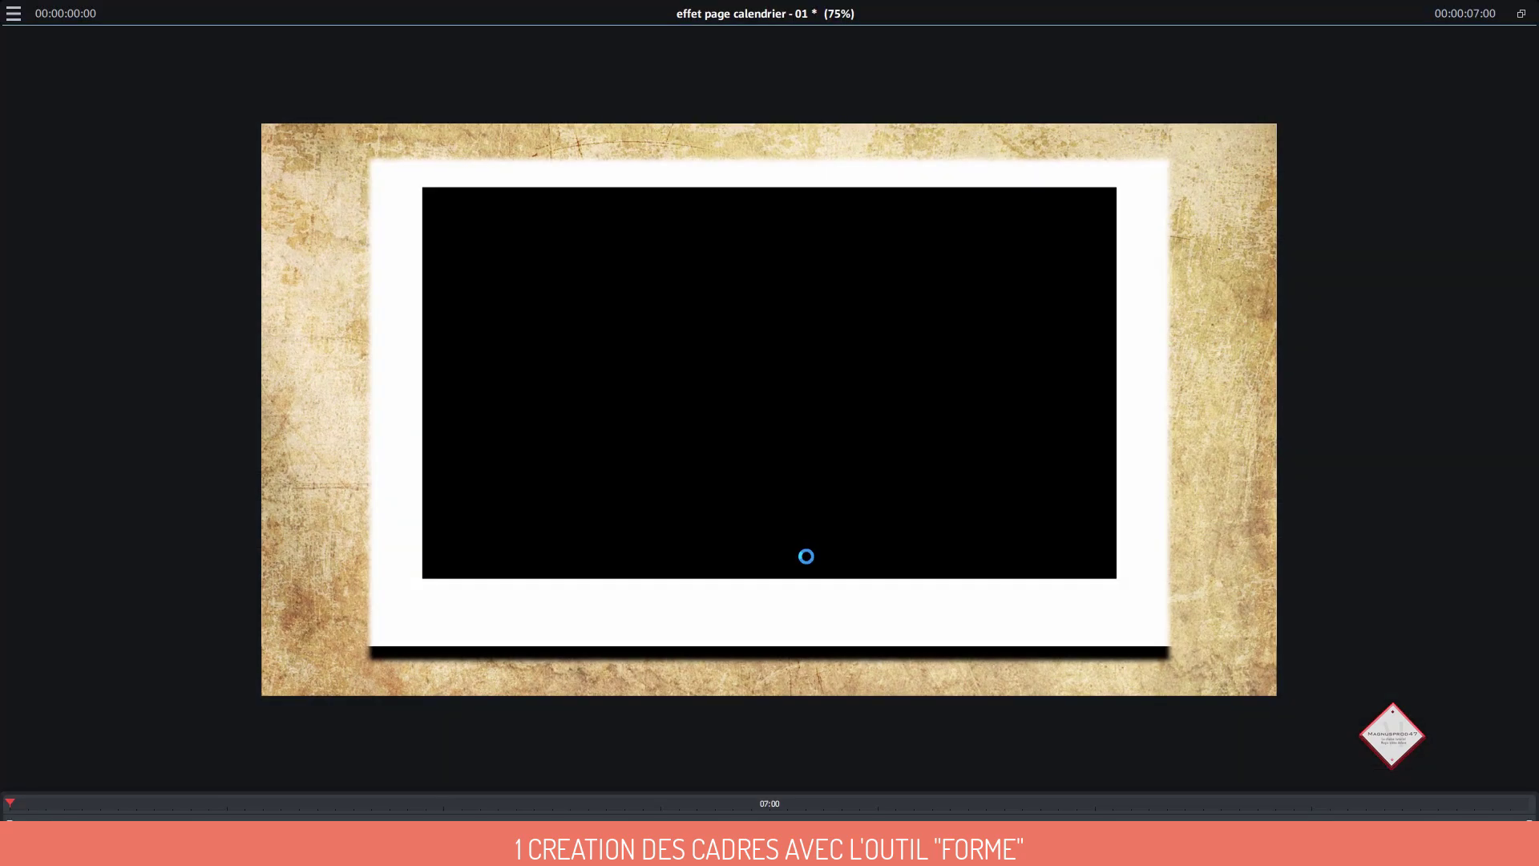
pyautogui.click(1521, 15)
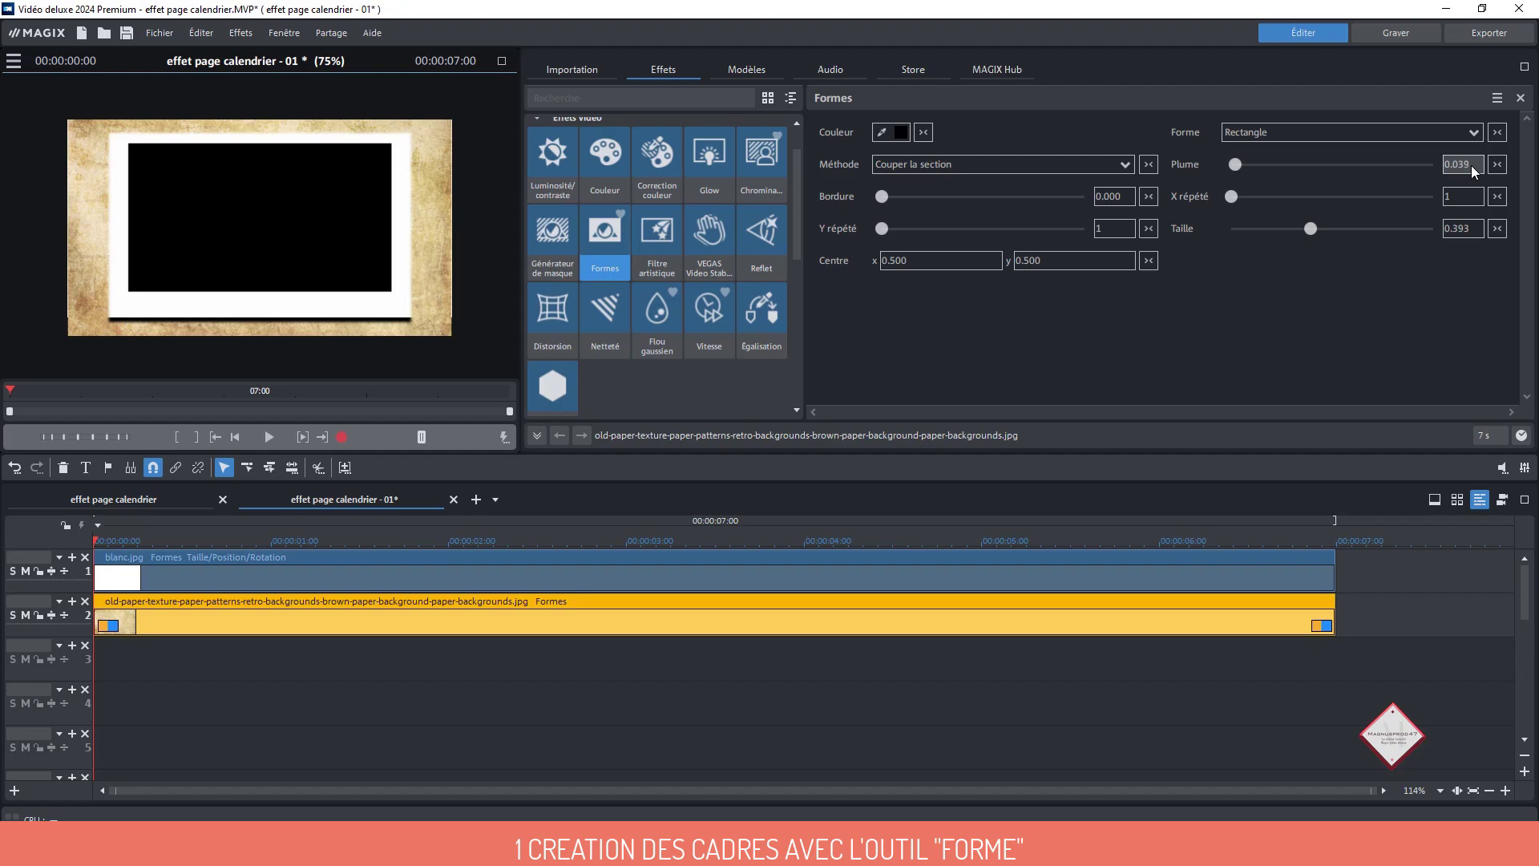
pyautogui.click(501, 61)
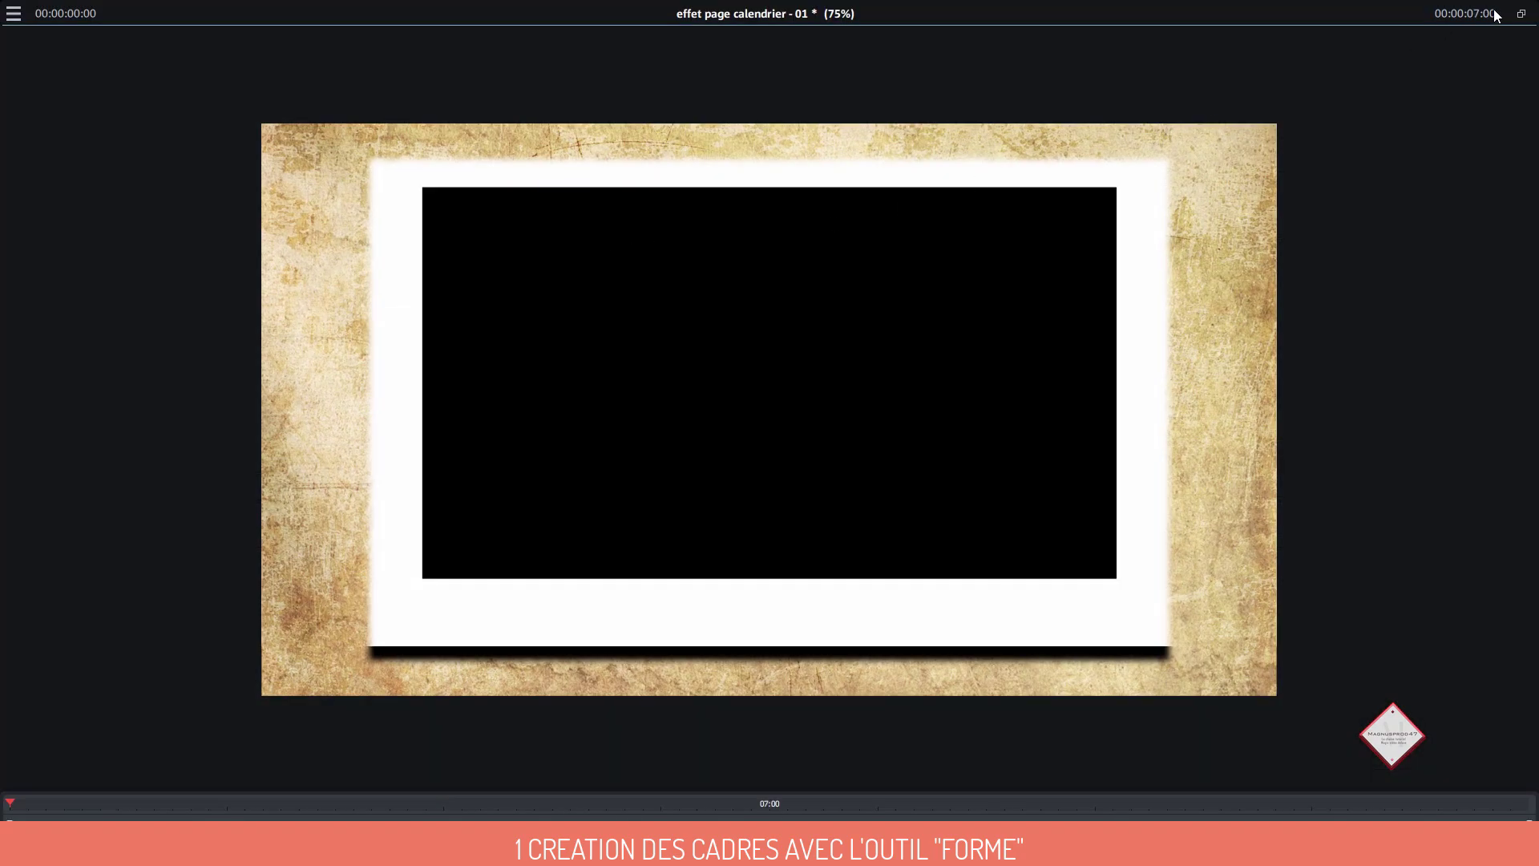
pyautogui.click(1520, 15)
# Start a JPEG single-frame export of the film and create a new folder named cadre inside parchemin 2
pyautogui.click(604, 731)
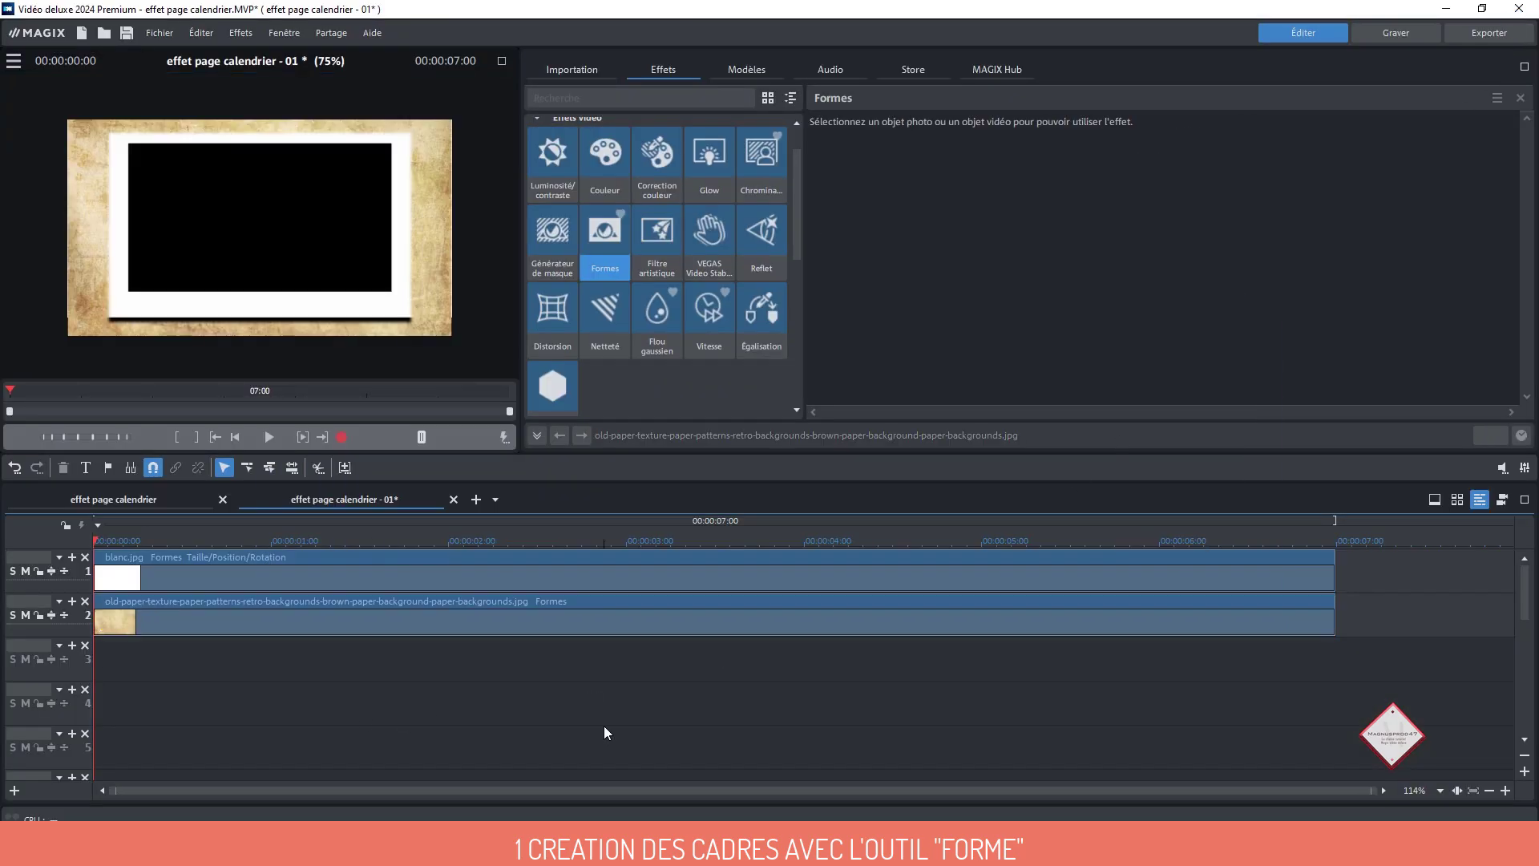
pyautogui.click(170, 36)
pyautogui.moveTo(232, 188)
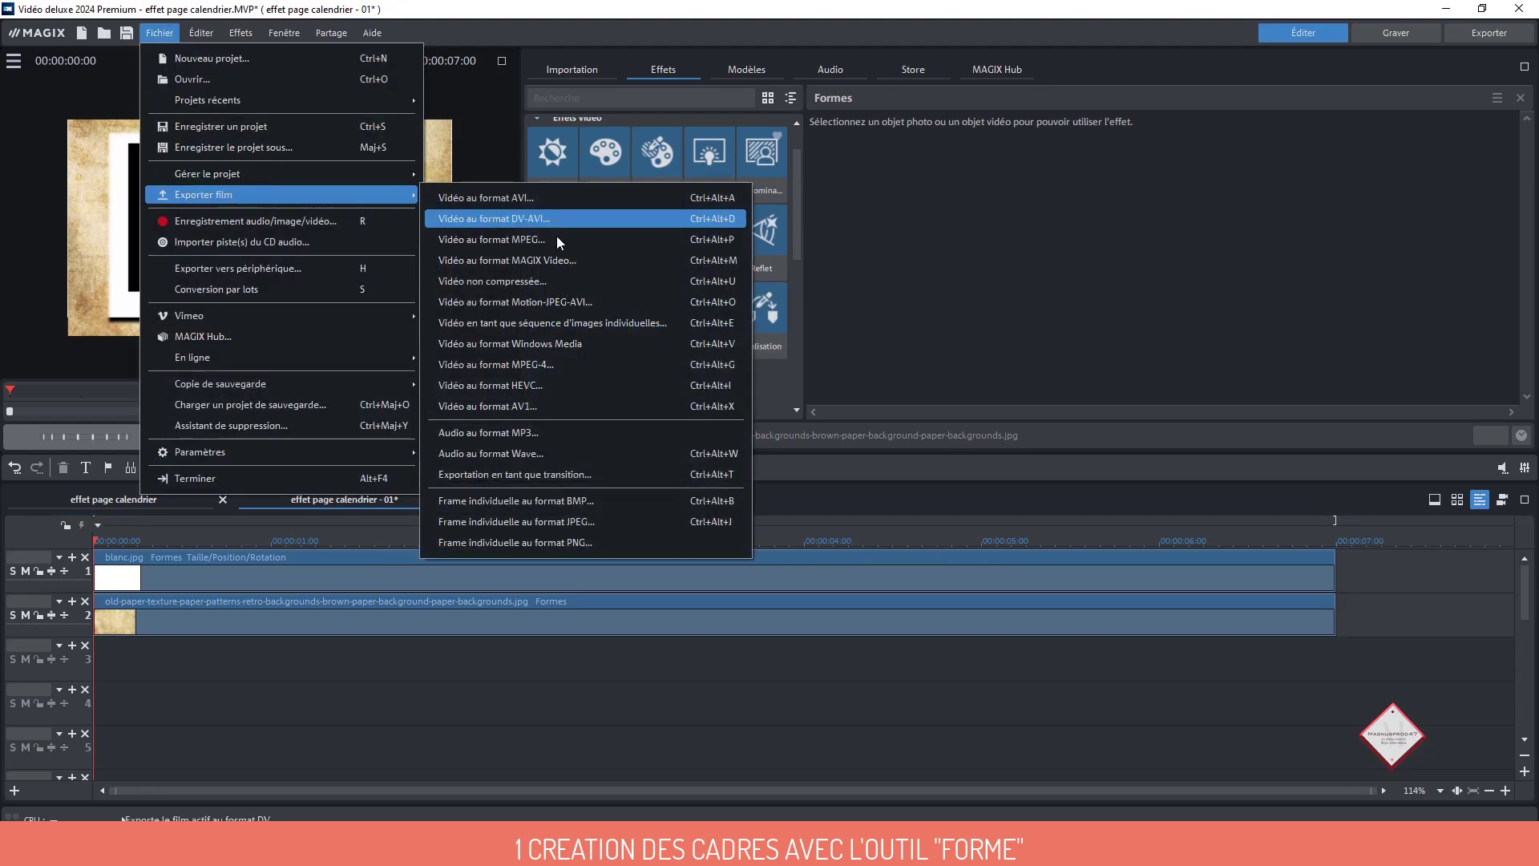
pyautogui.click(535, 523)
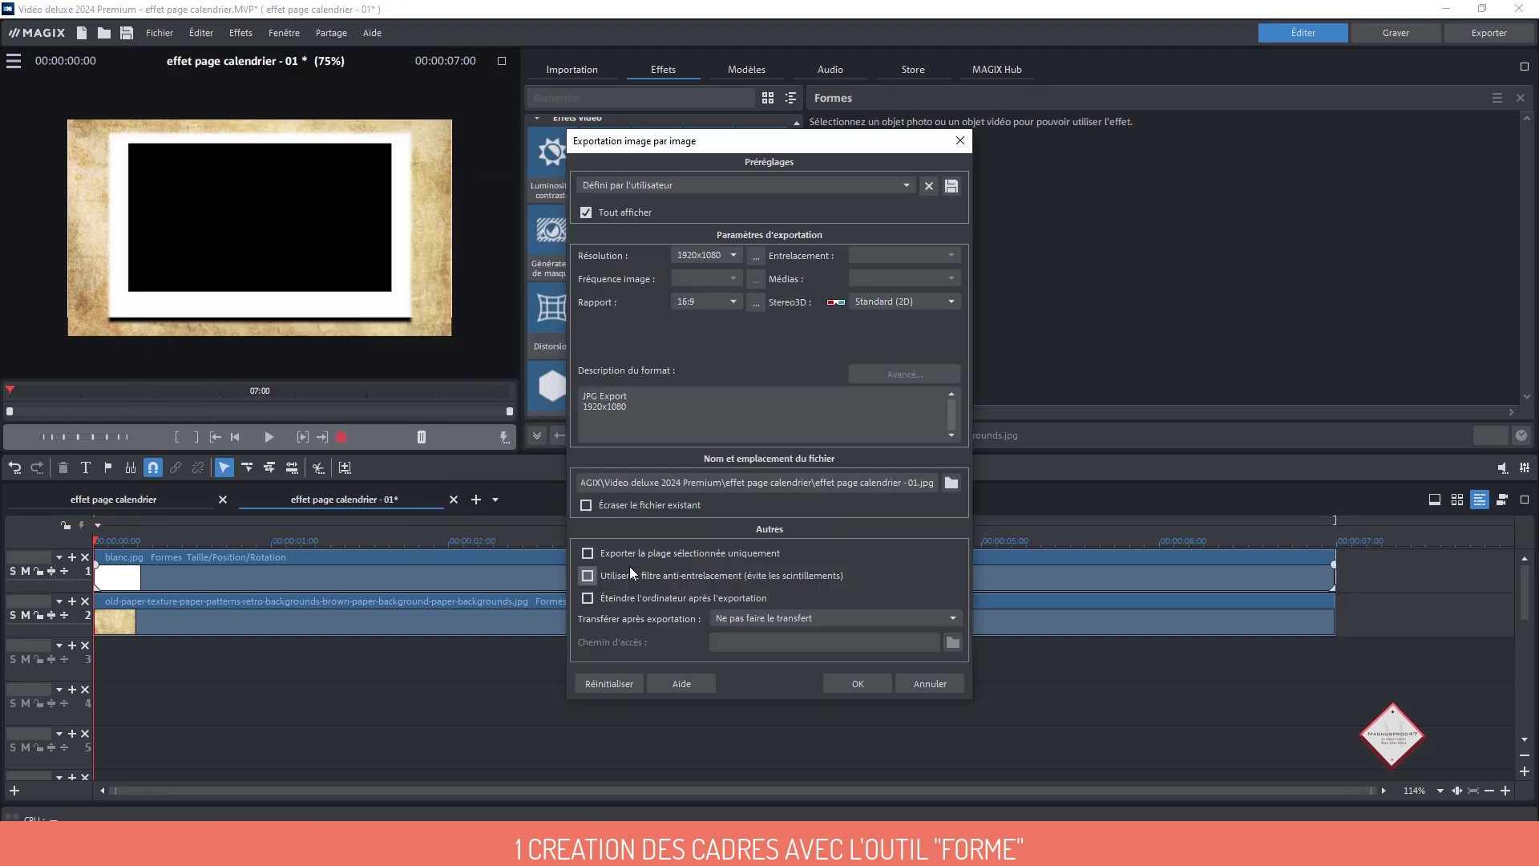
pyautogui.click(952, 484)
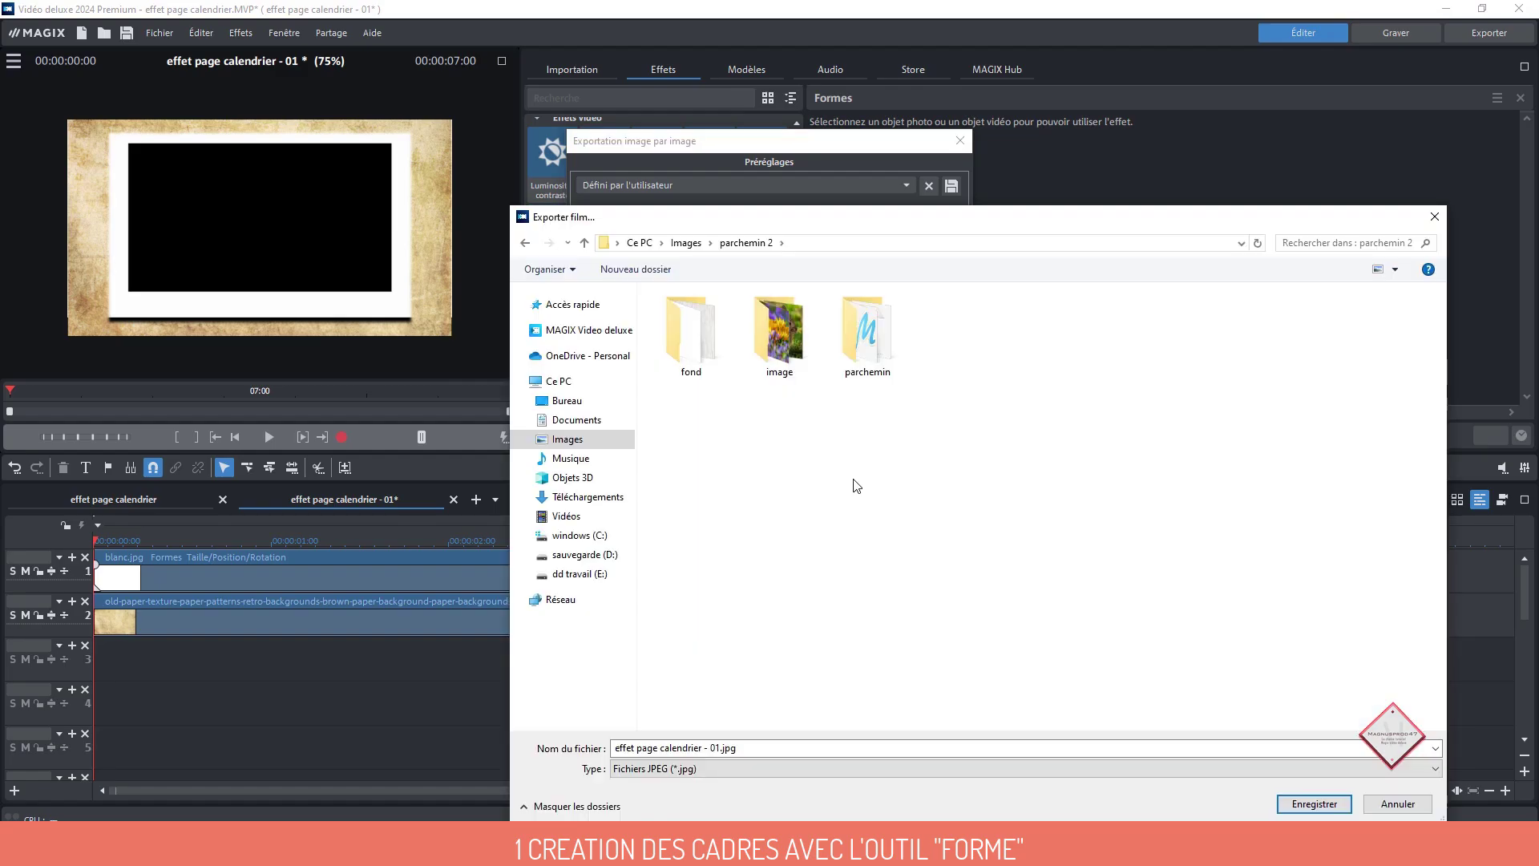
pyautogui.rightClick(856, 485)
pyautogui.moveTo(937, 649)
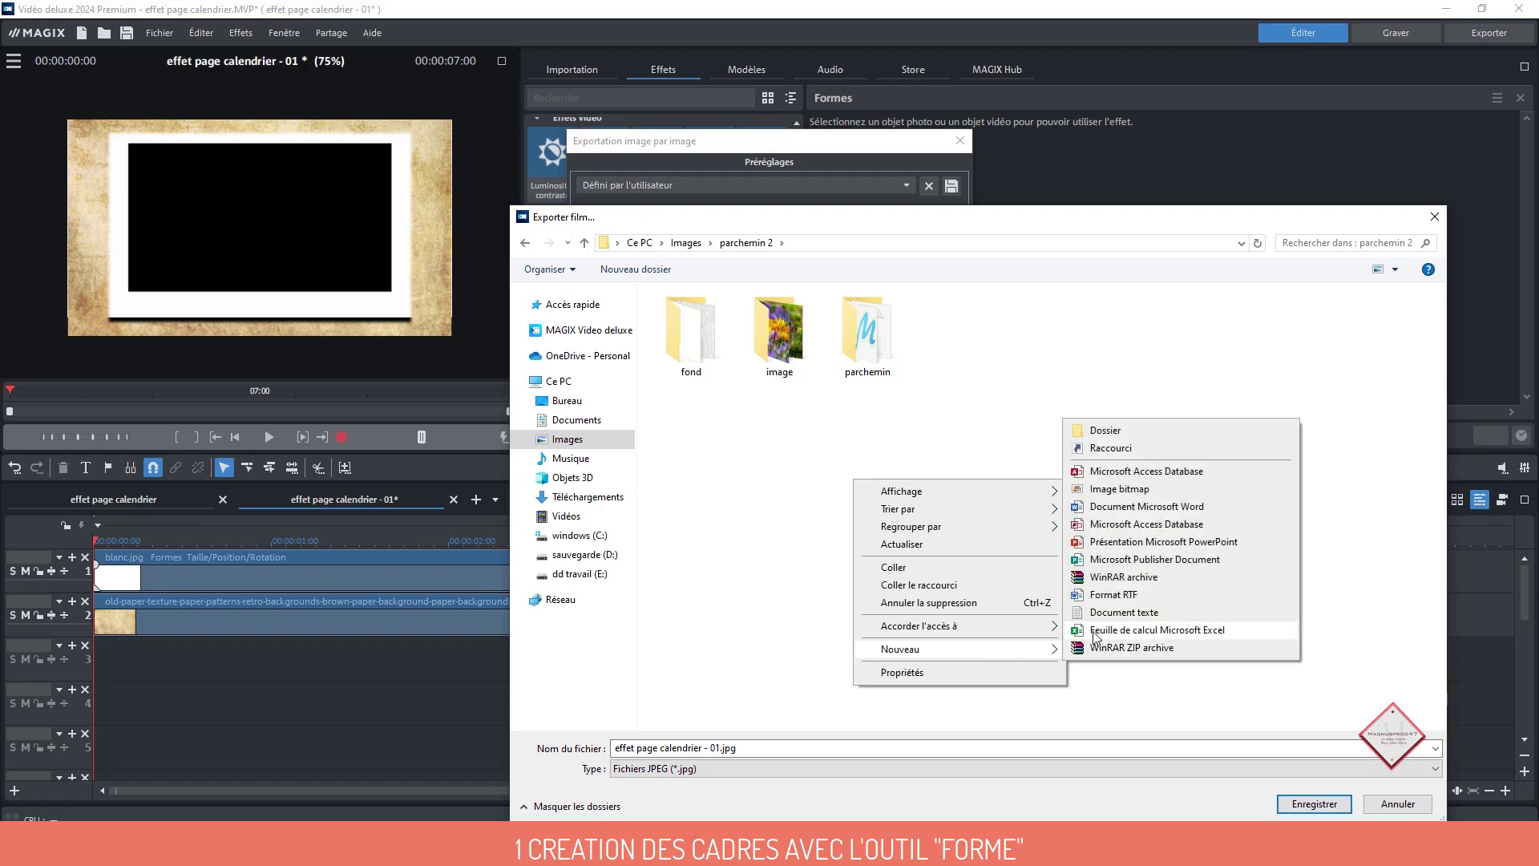
pyautogui.click(1100, 433)
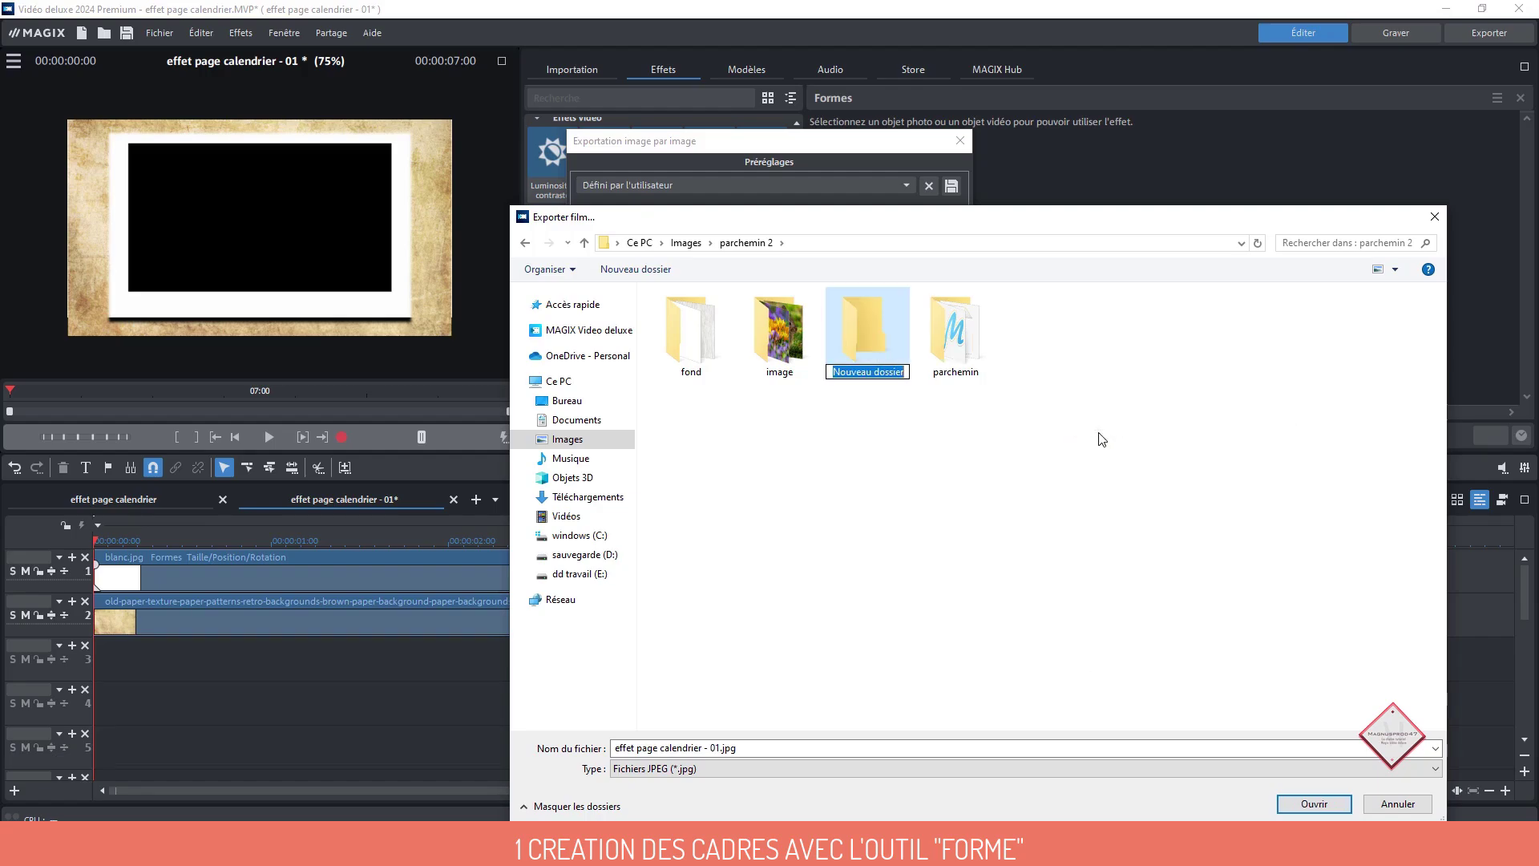
pyautogui.write('cadre')
pyautogui.click(1082, 522)
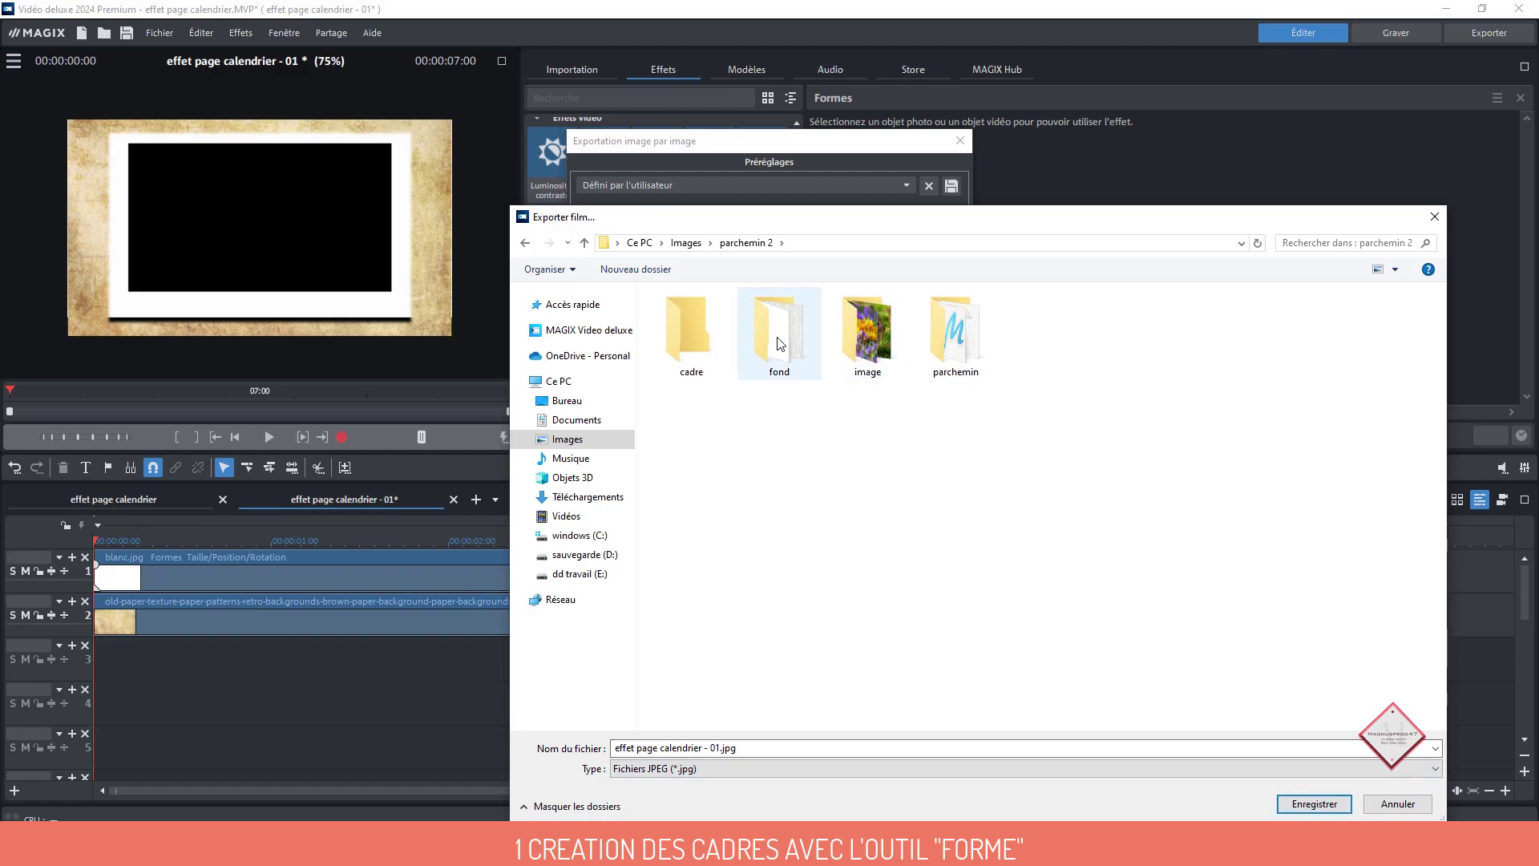
# Choose the cadre folder and the file name 01 for the JPEG export, and cancel the export dialog
pyautogui.doubleClick(683, 340)
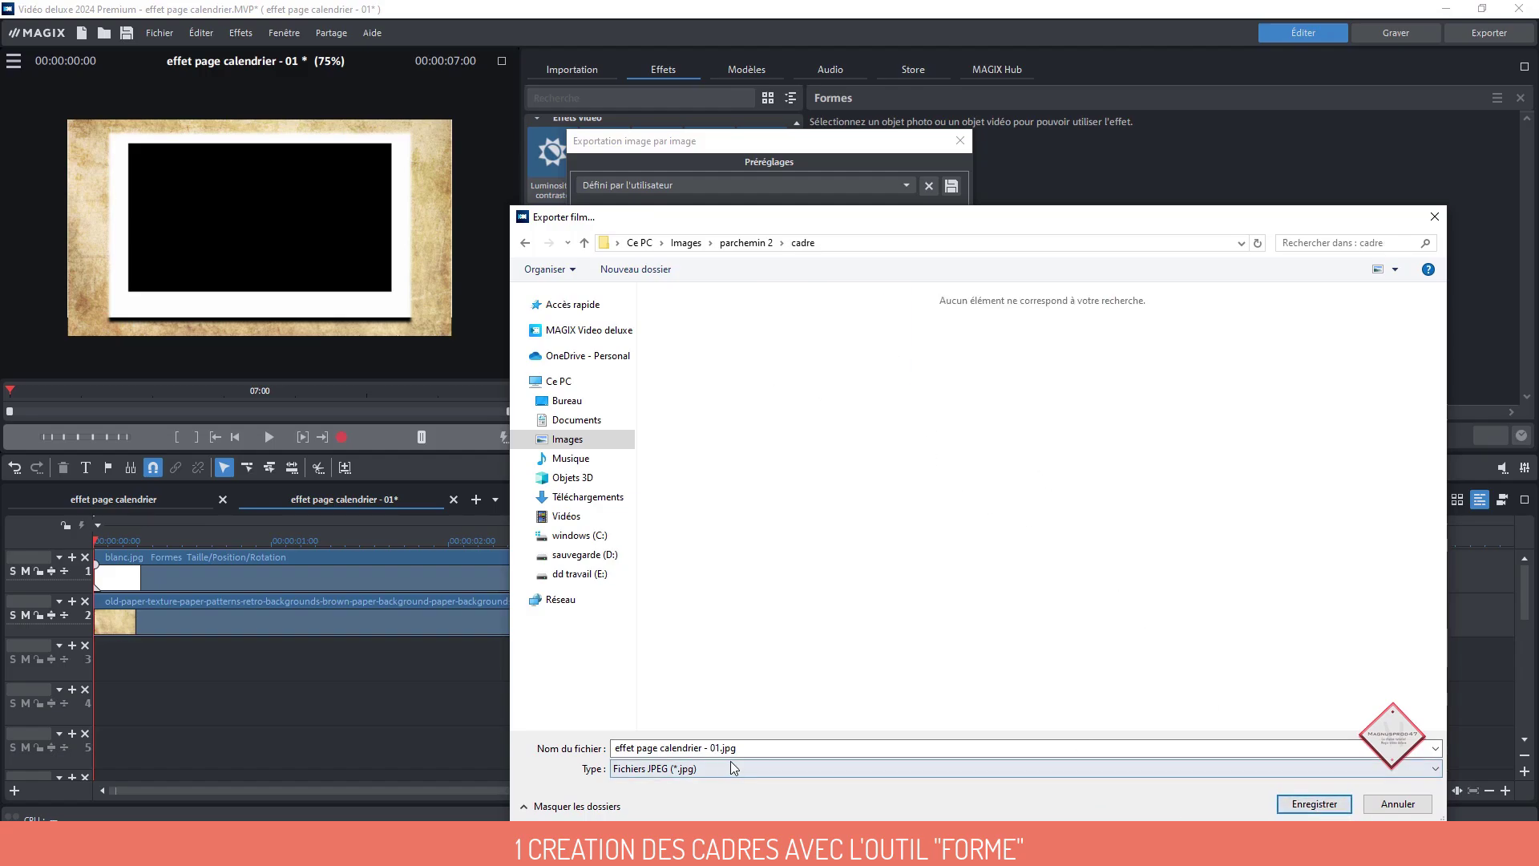
pyautogui.click(653, 747)
pyautogui.write('01')
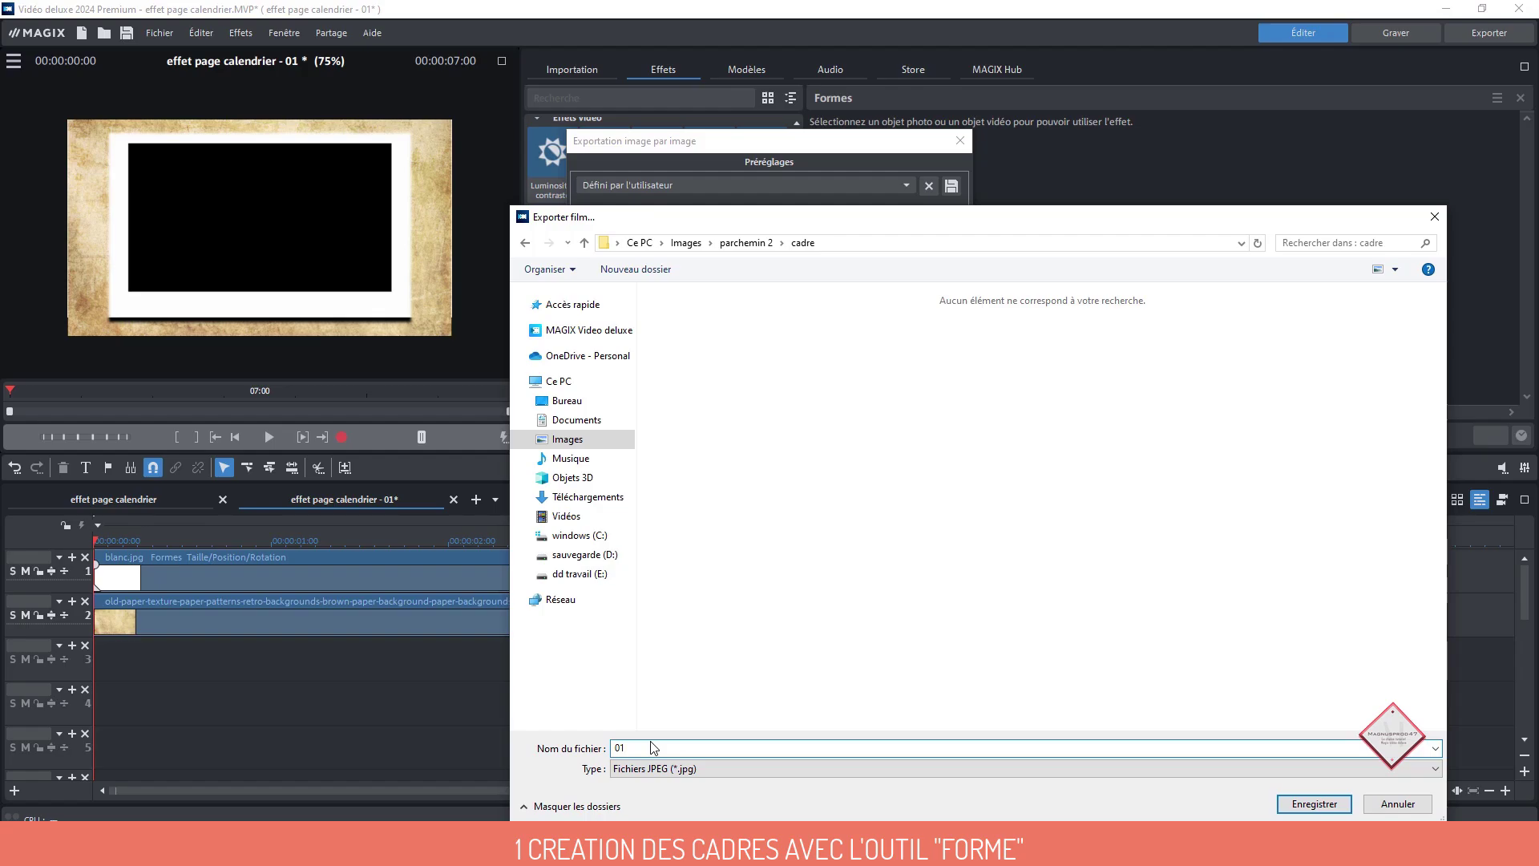
pyautogui.click(1303, 805)
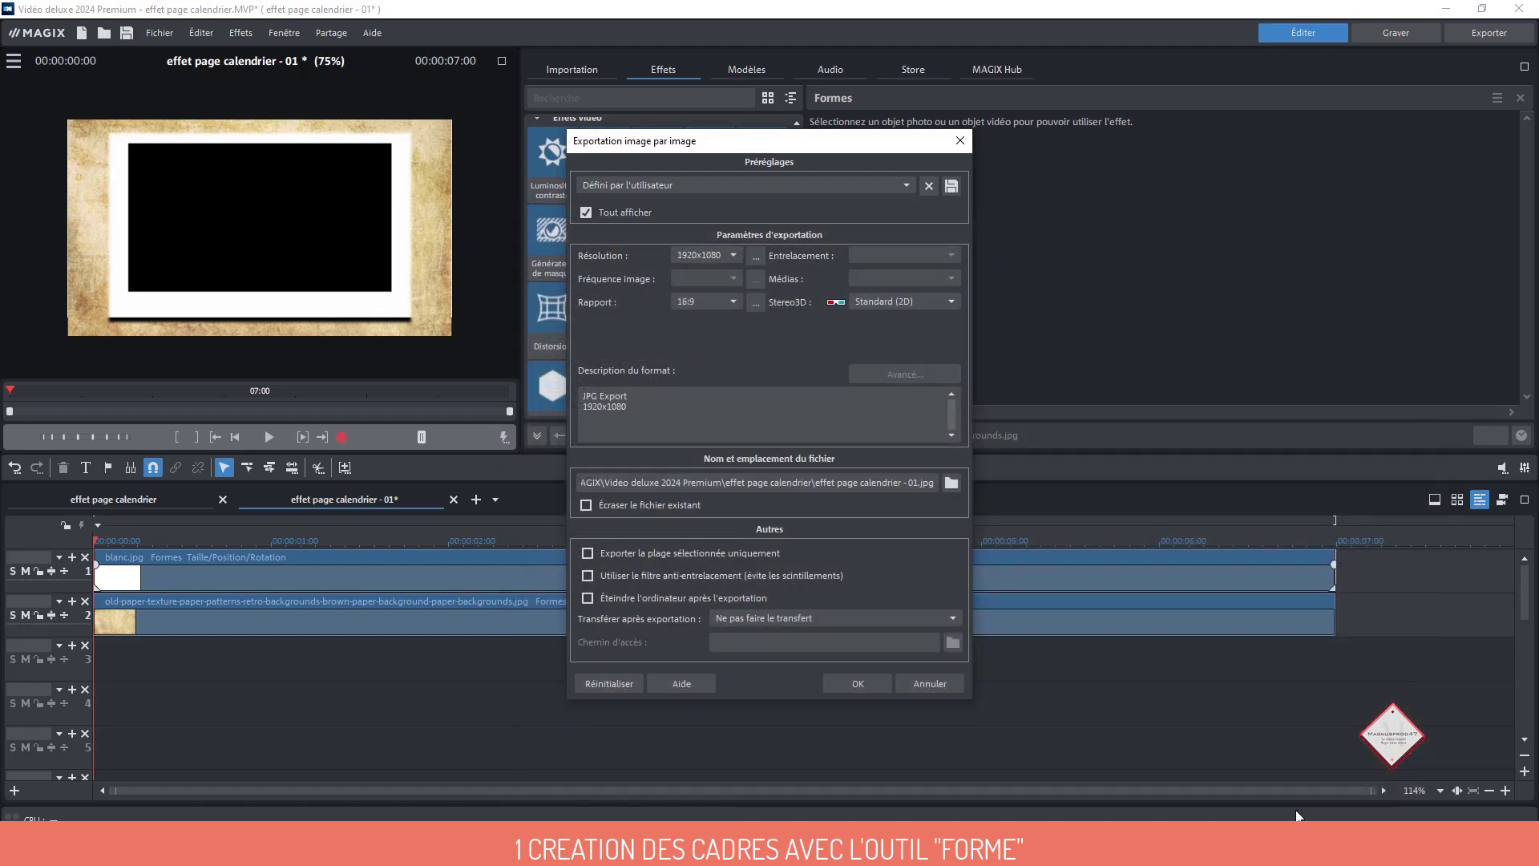
pyautogui.click(905, 683)
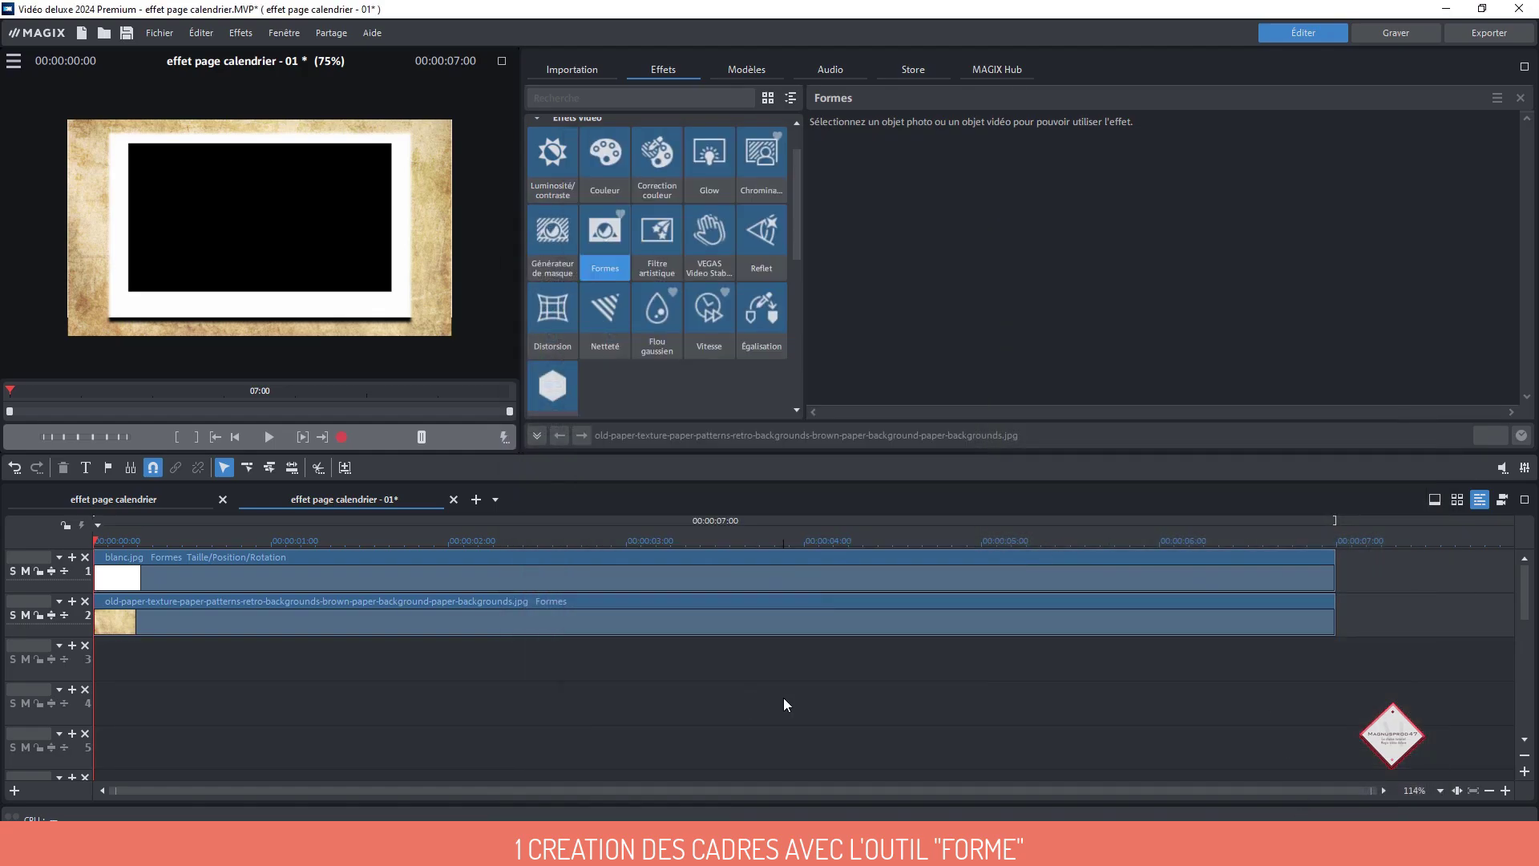
# Remove the Formes effect from both clips and the Taille/Position/Rotation effect from the blanc.jpg clip
pyautogui.moveTo(525, 670); pyautogui.dragTo(516, 545)
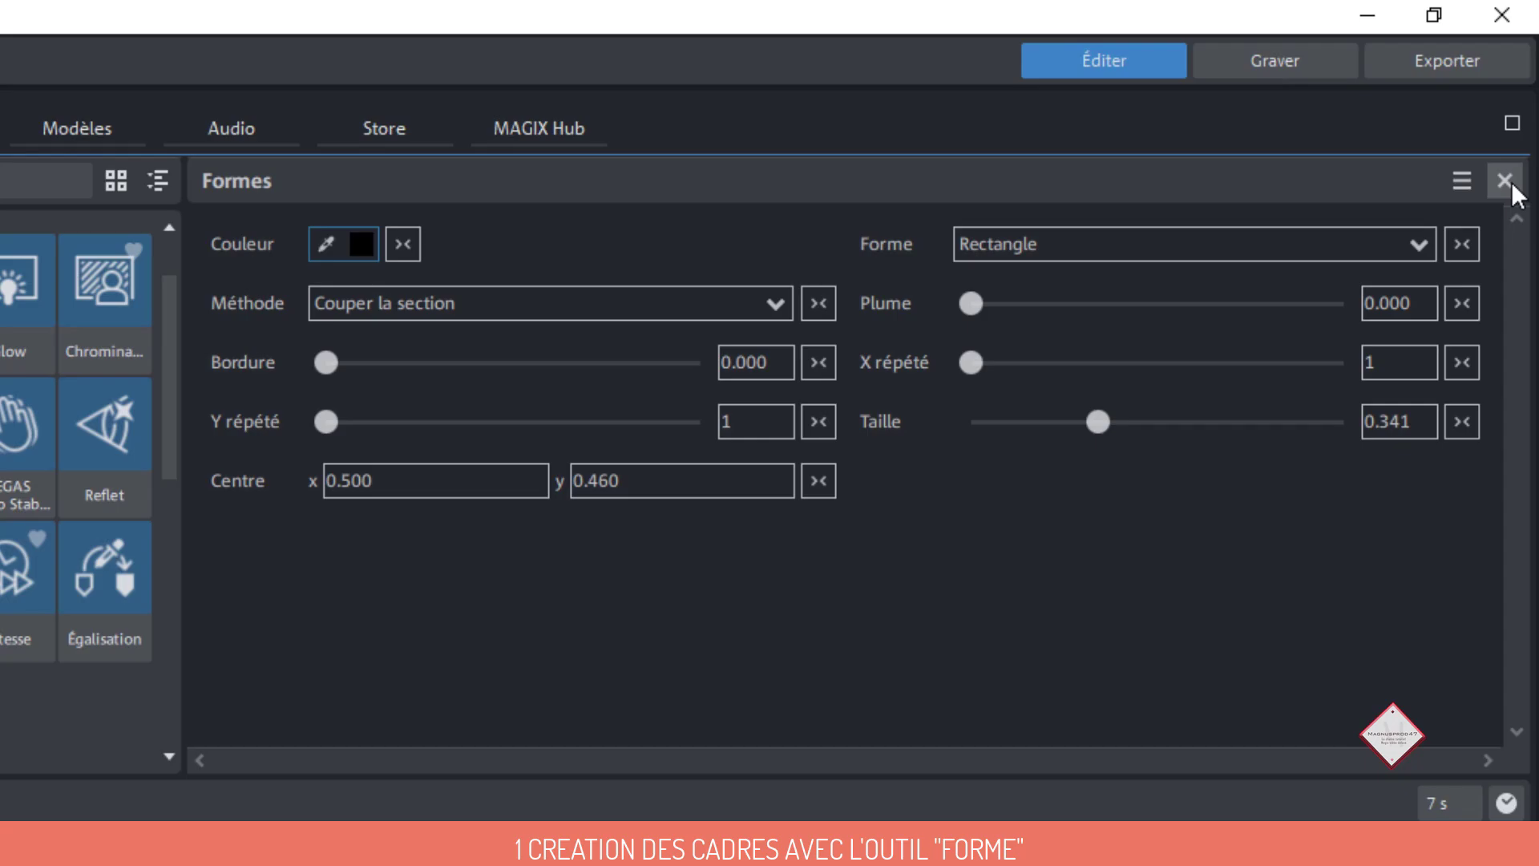
pyautogui.click(1506, 182)
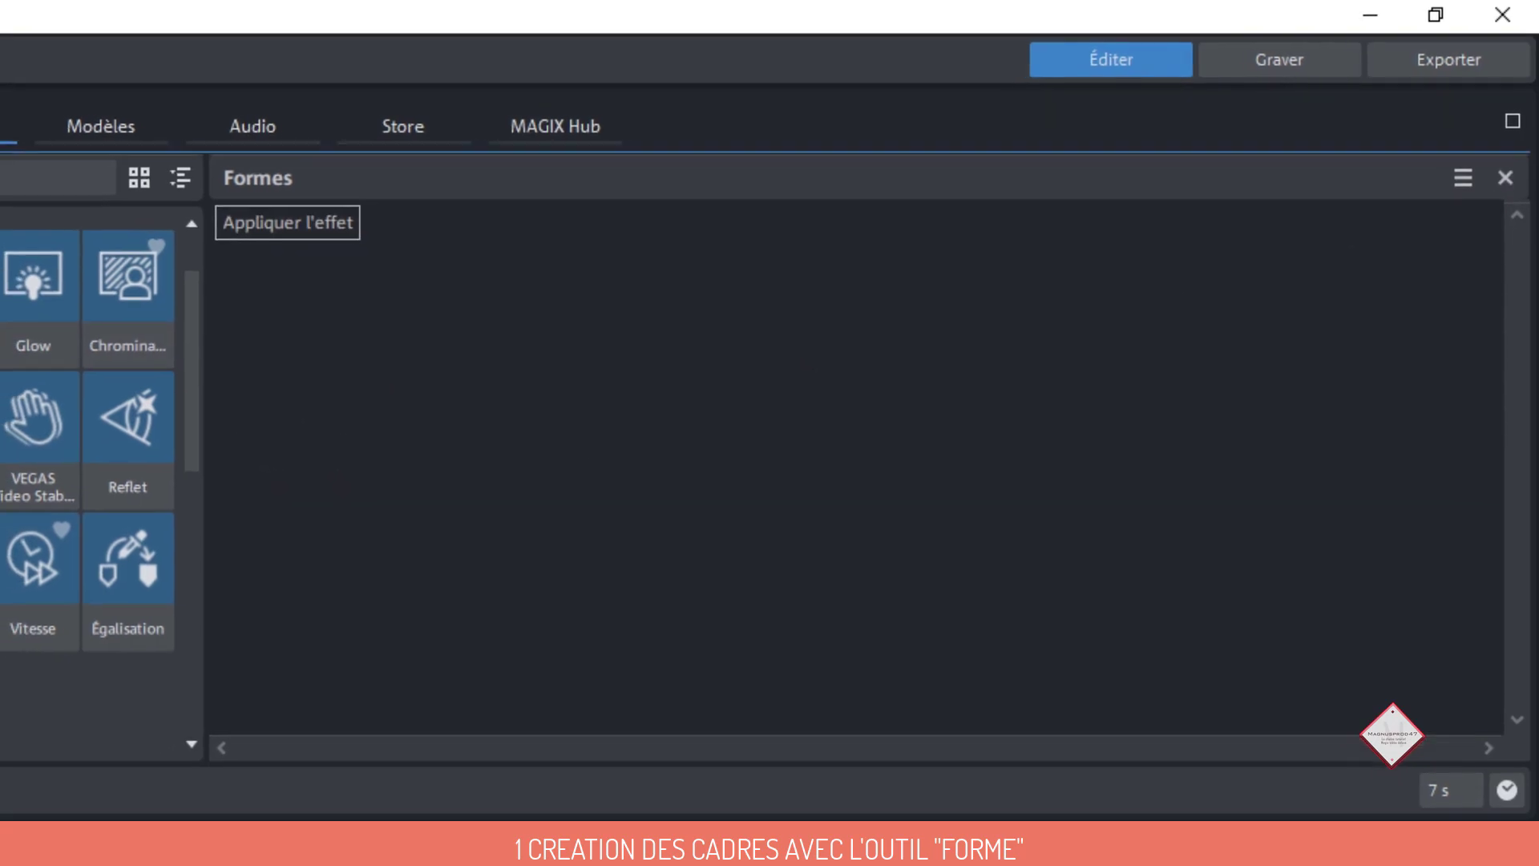
pyautogui.click(157, 180)
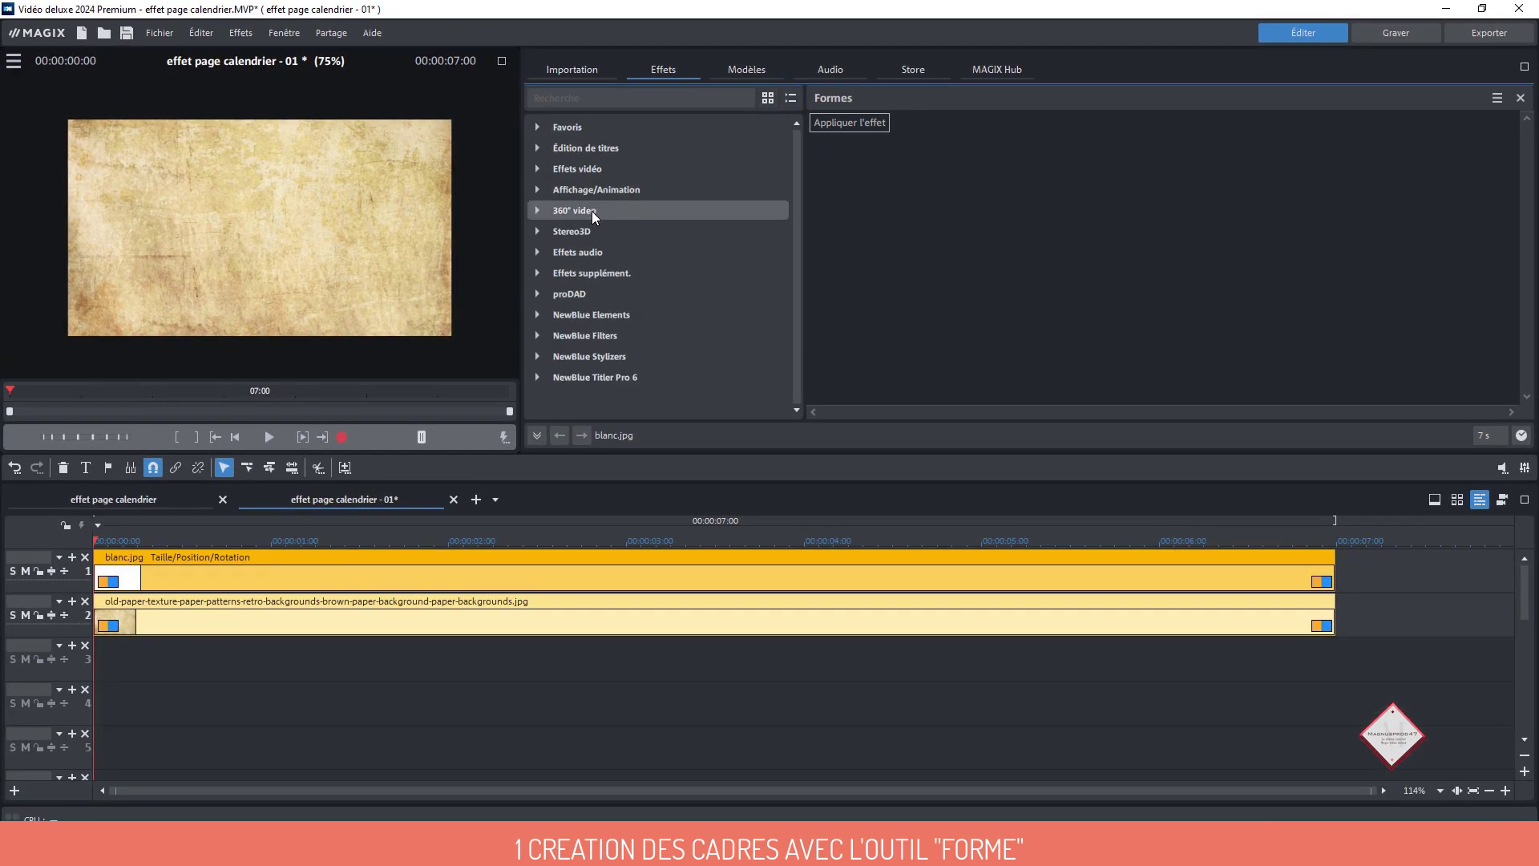
pyautogui.click(591, 191)
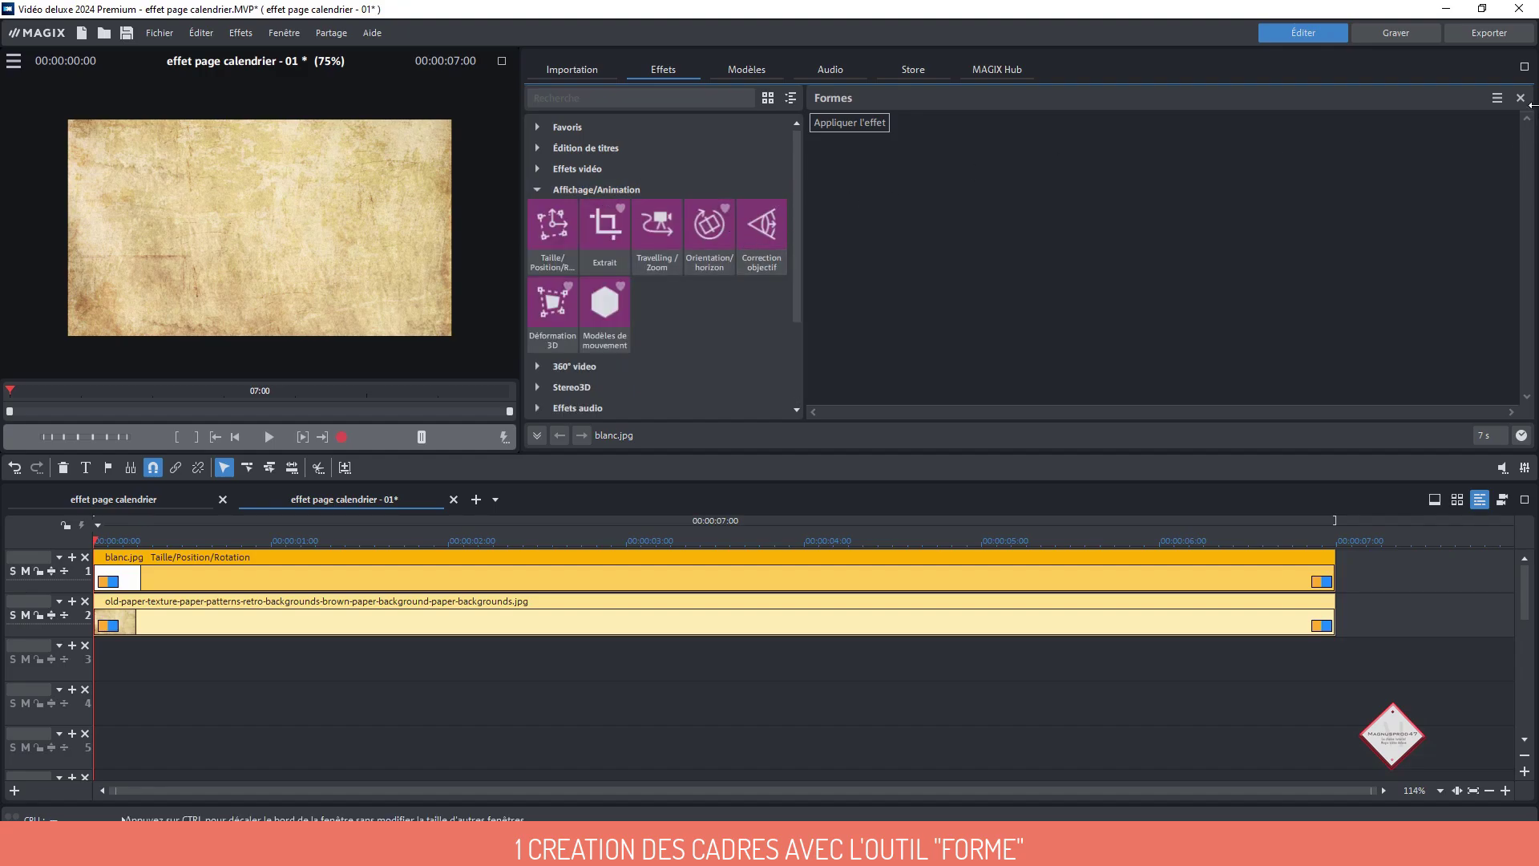
pyautogui.click(552, 232)
pyautogui.click(1520, 97)
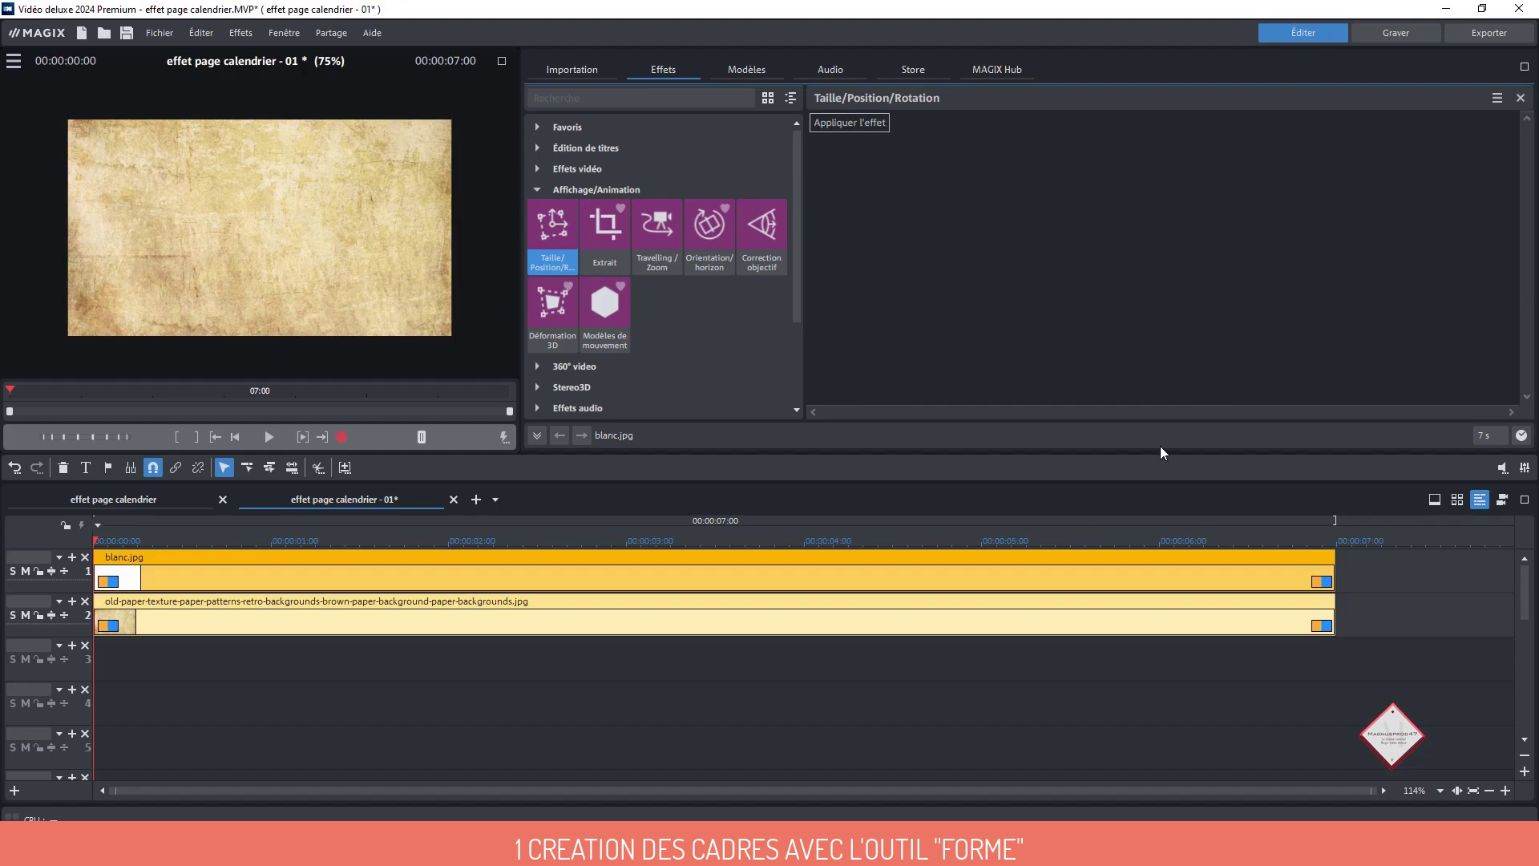
# Apply the Formes effect to the parchment clip alone and set its shape to Rectangle
pyautogui.click(699, 726)
pyautogui.click(406, 622)
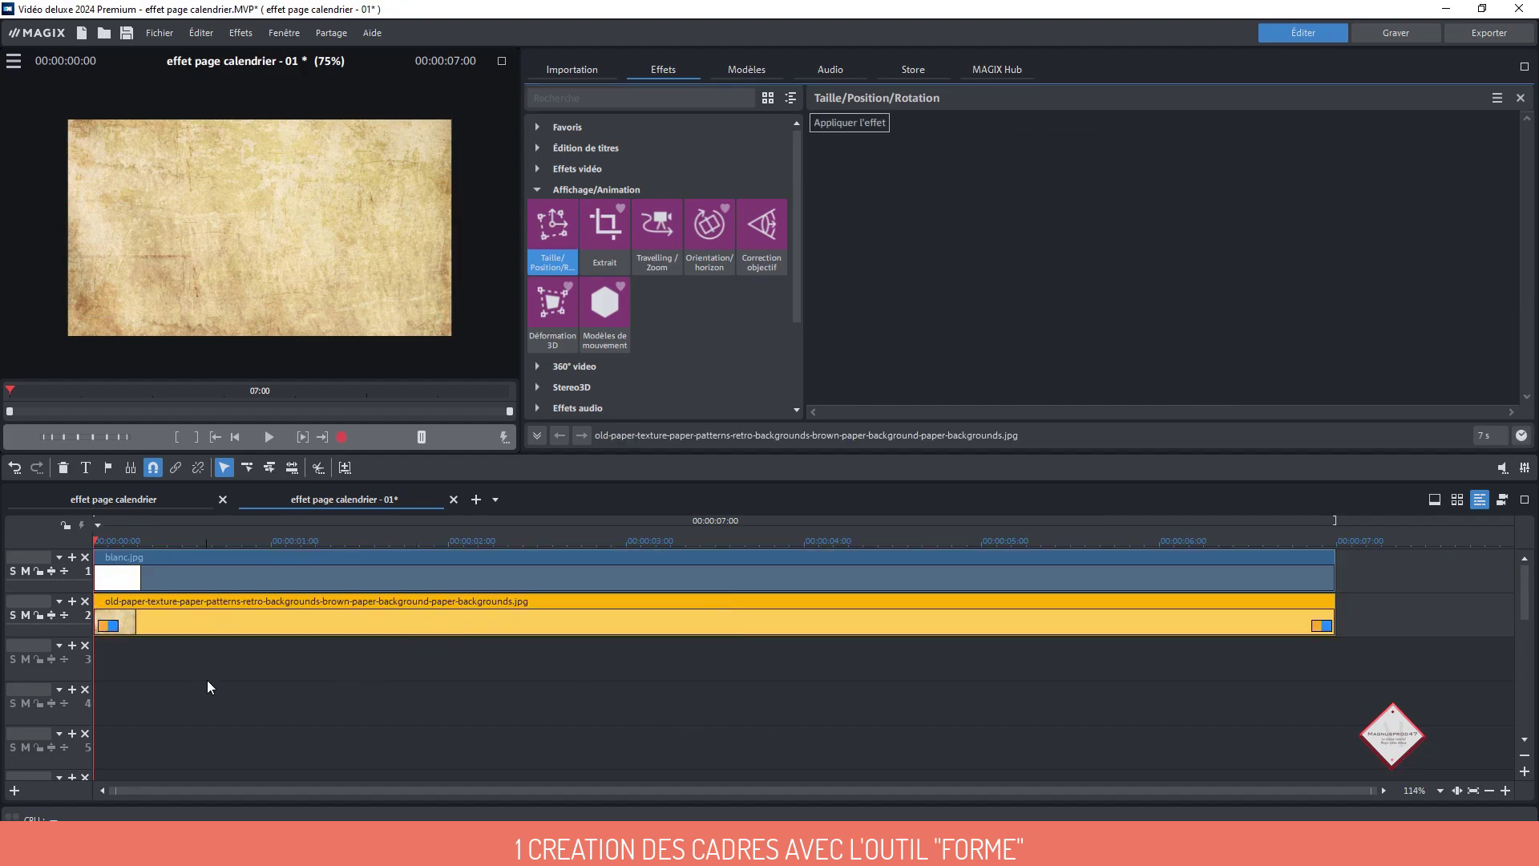
pyautogui.click(791, 97)
pyautogui.click(593, 169)
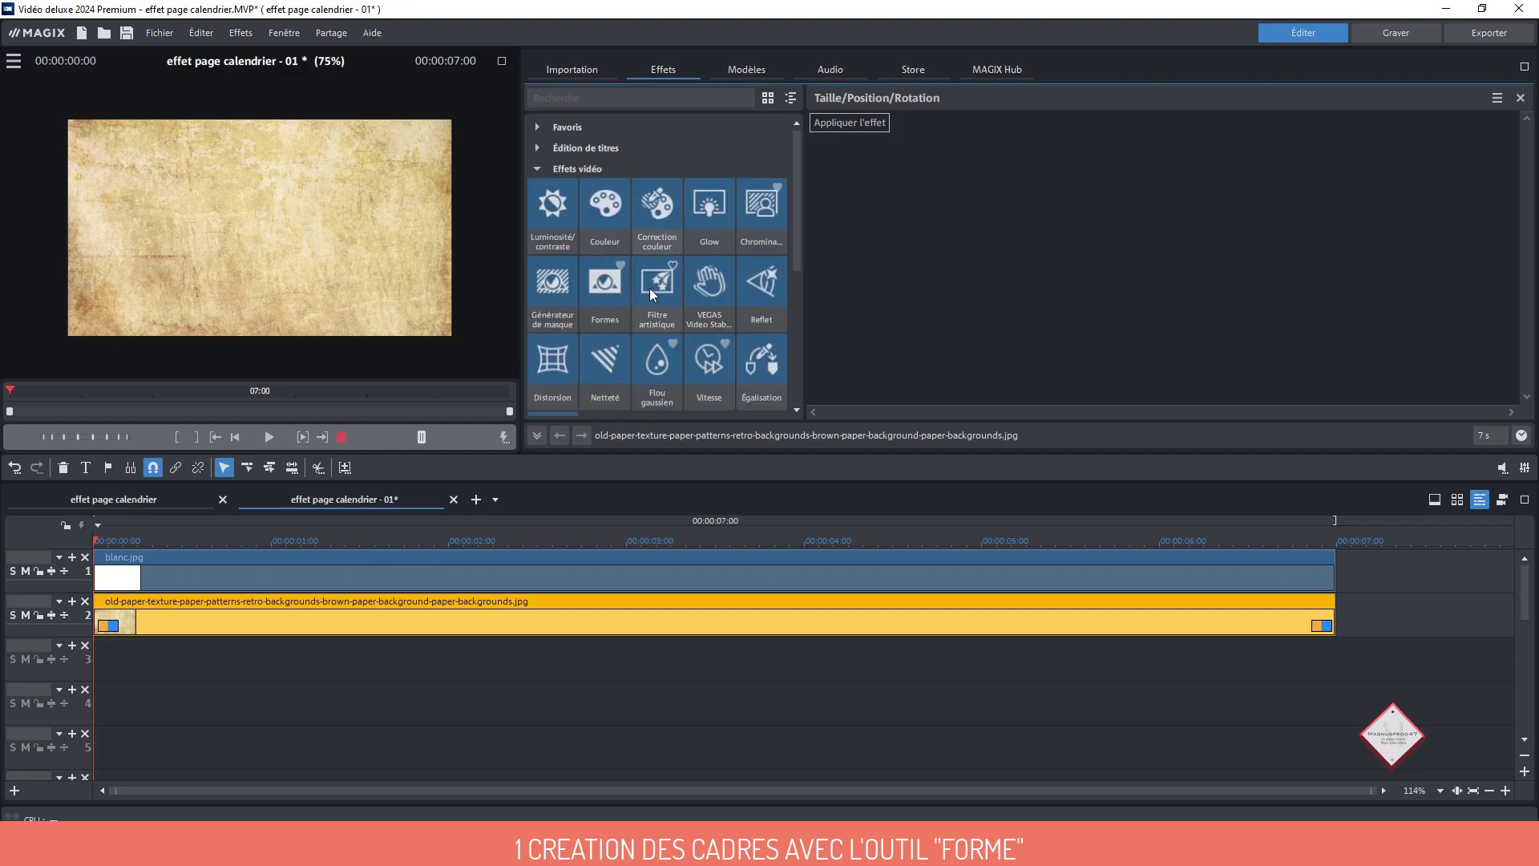
pyautogui.click(607, 319)
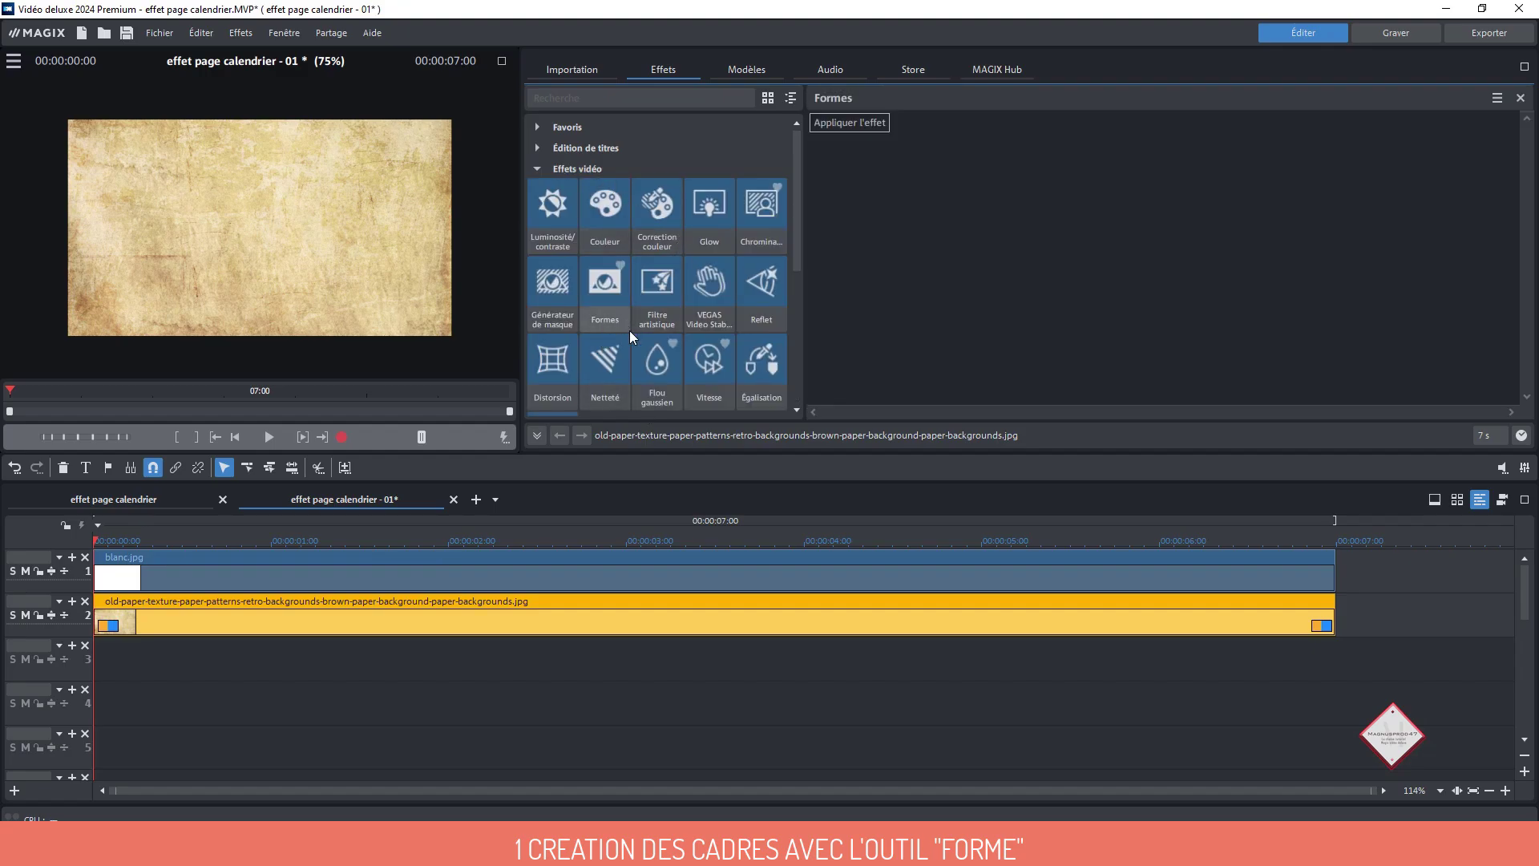
pyautogui.click(880, 129)
pyautogui.click(1288, 132)
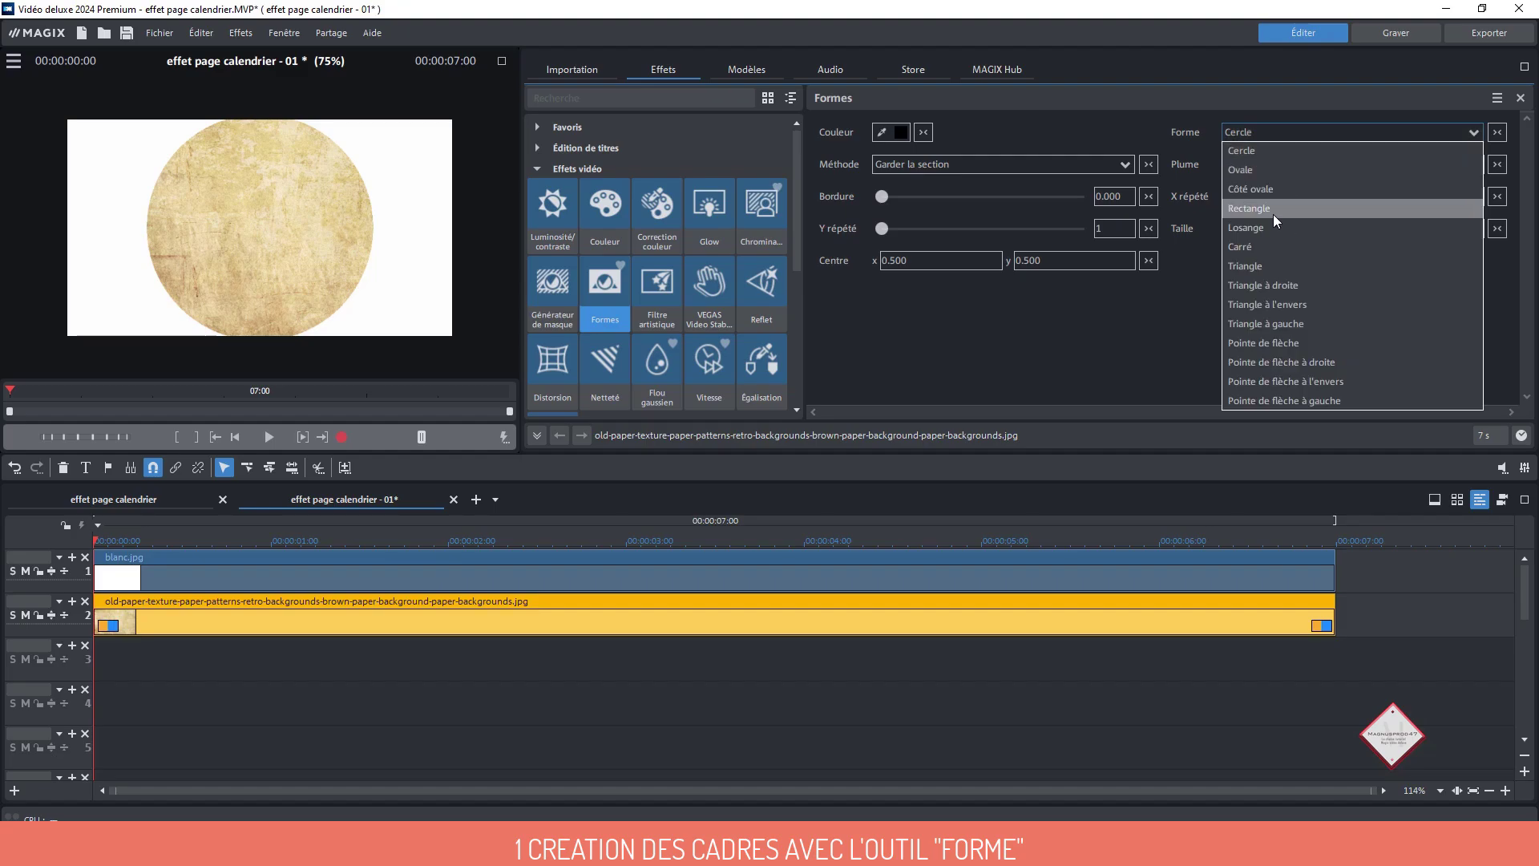
pyautogui.click(1260, 205)
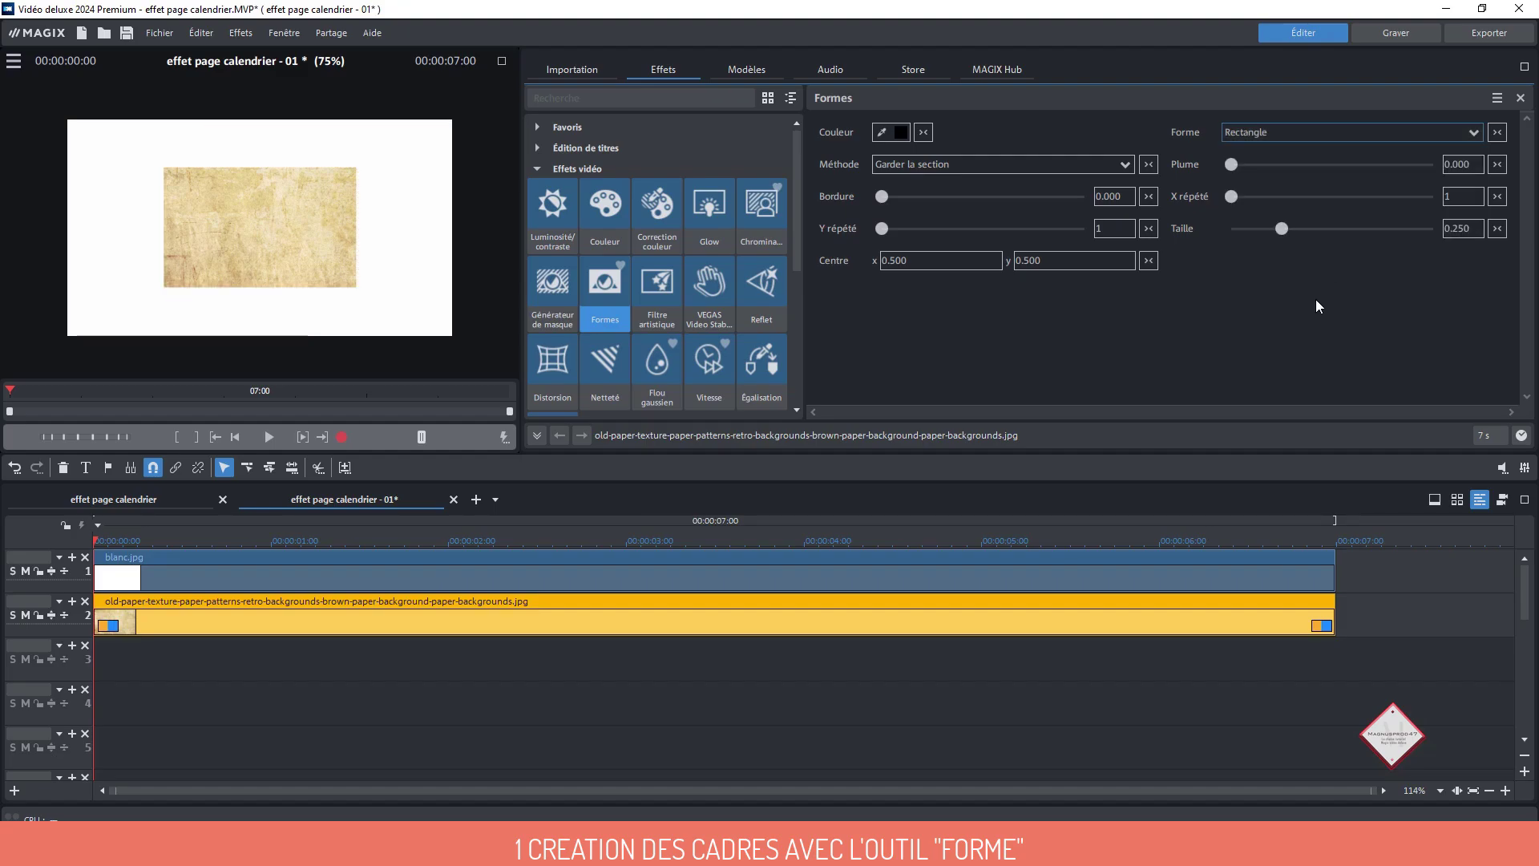
# Set the parchment rectangle's X répété to 2 and Taille to 0.397, with the method Couper la section
pyautogui.doubleClick(1464, 196)
pyautogui.write('2')
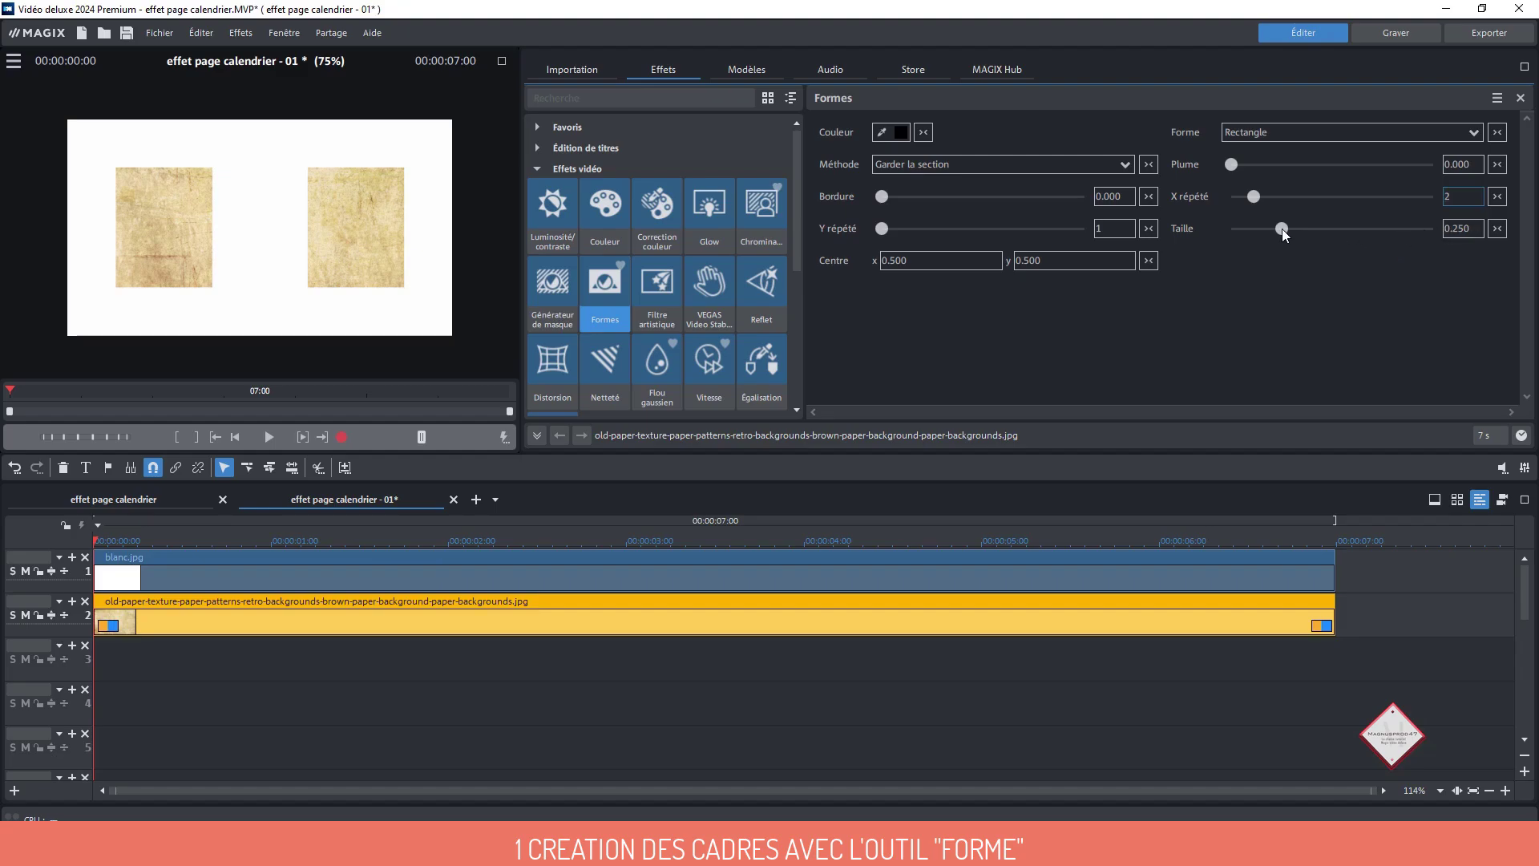
pyautogui.moveTo(1282, 229); pyautogui.dragTo(1311, 230)
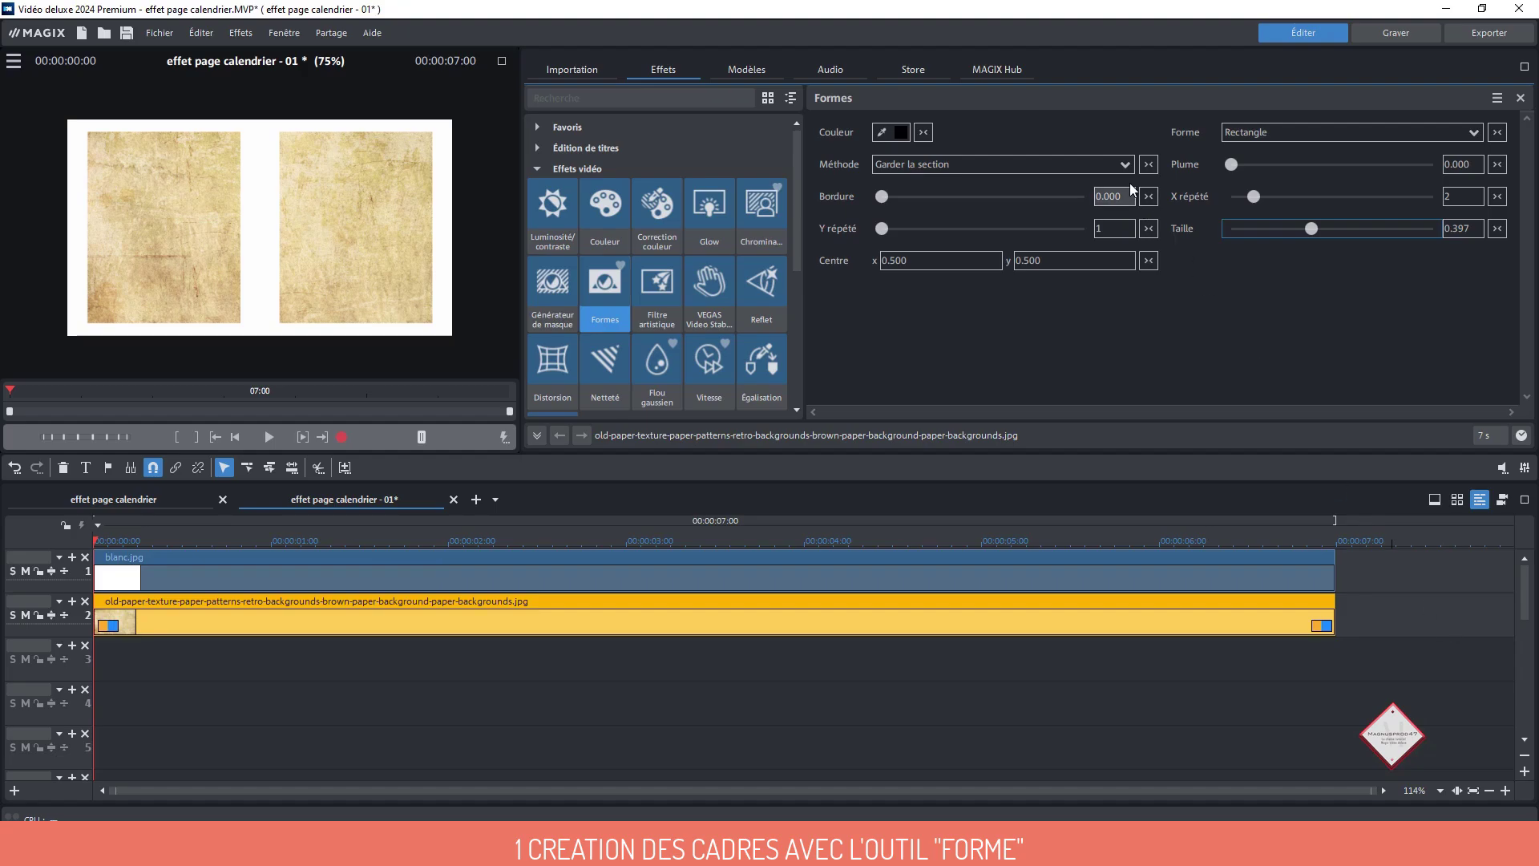
pyautogui.click(1125, 163)
pyautogui.click(995, 201)
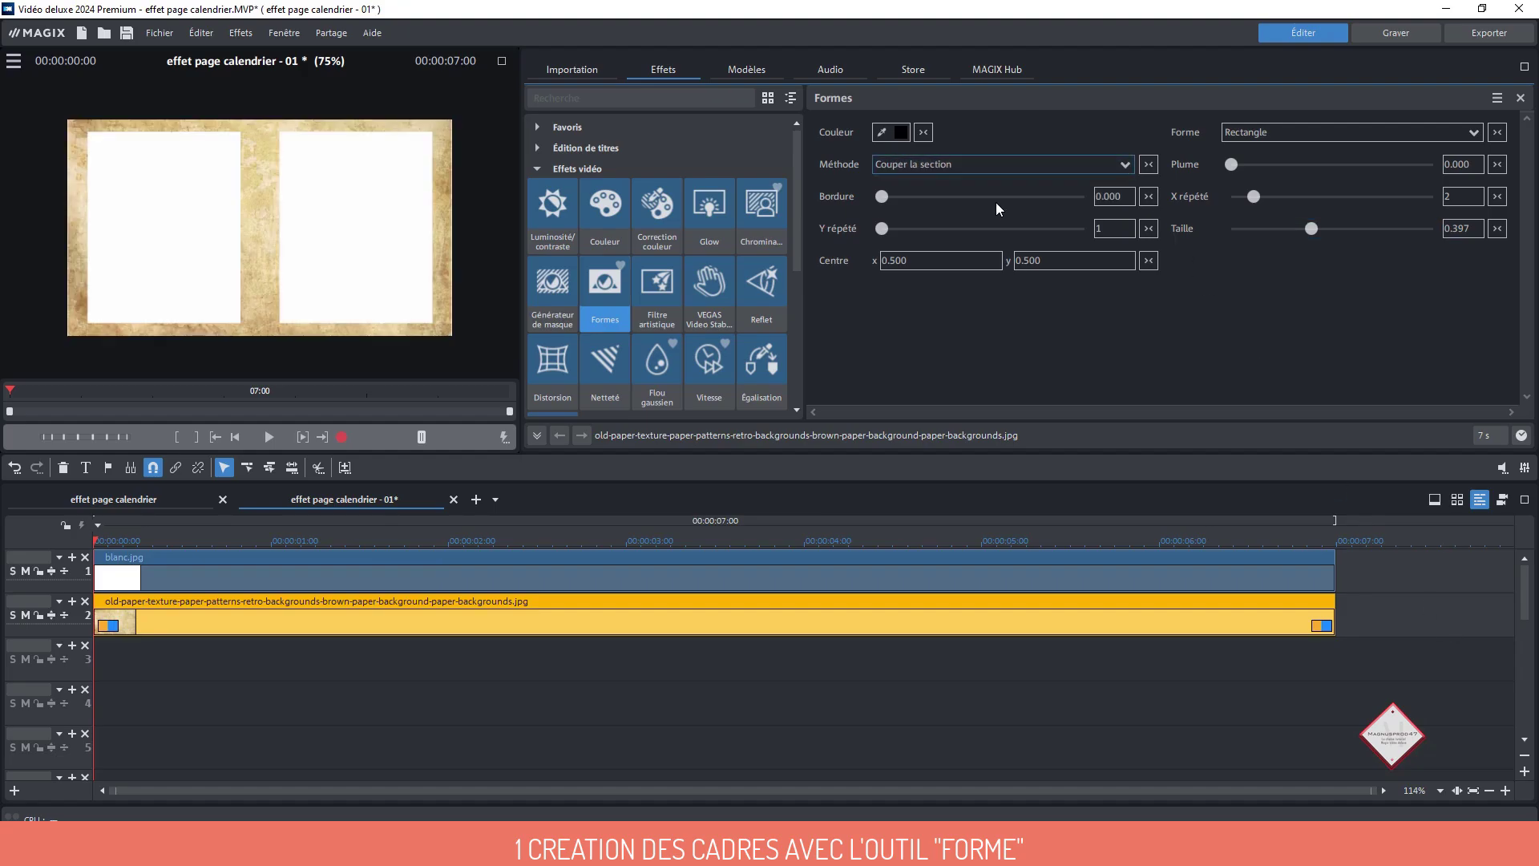
# Apply the Formes effect to the blanc.jpg clip with the shape Rectangle, X répété 2 and Taille 0.317
pyautogui.click(478, 571)
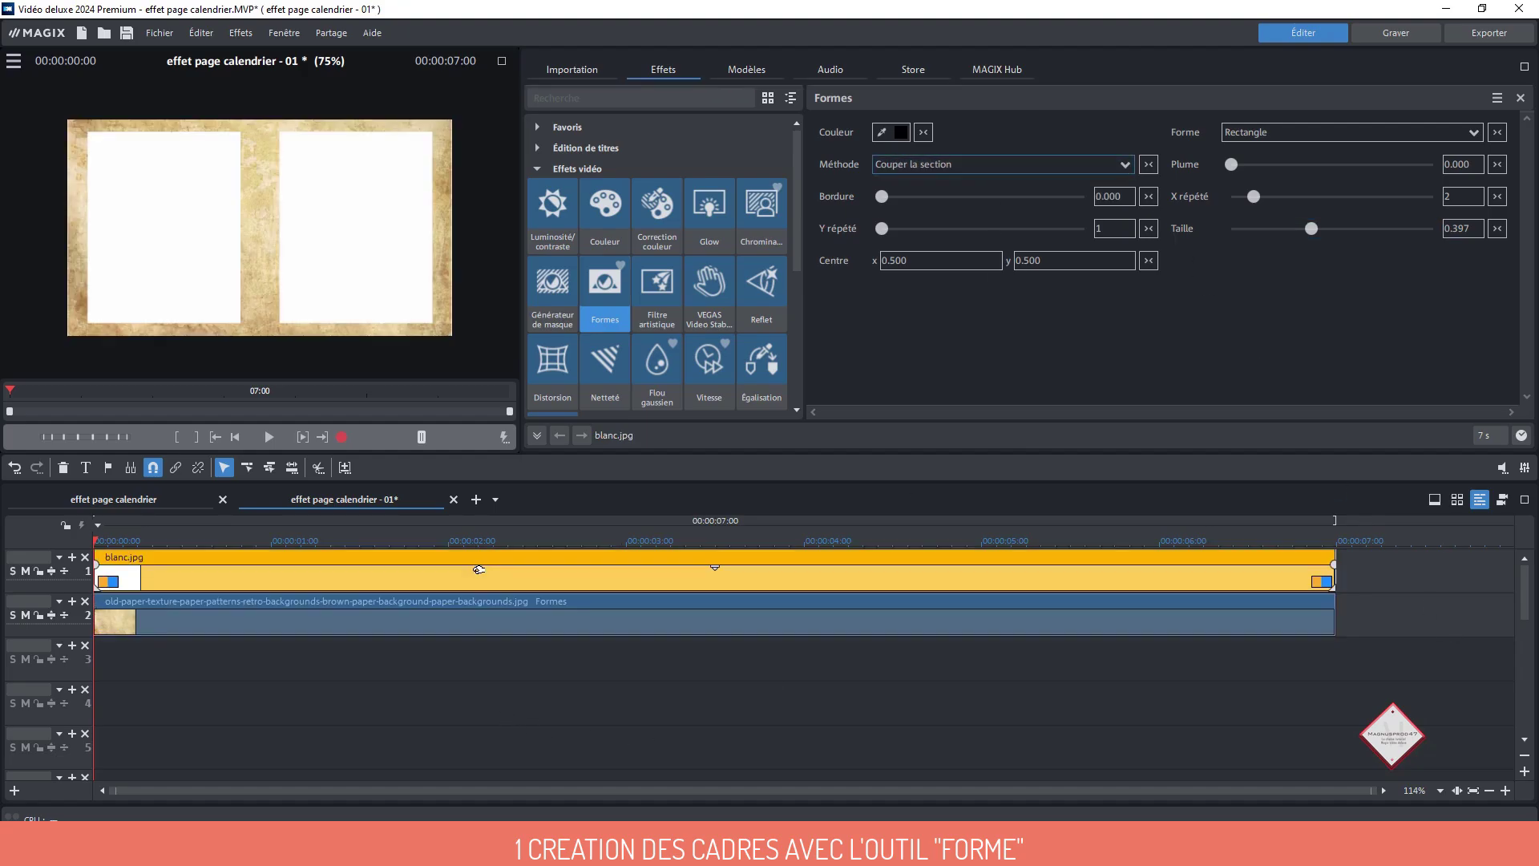
pyautogui.click(851, 122)
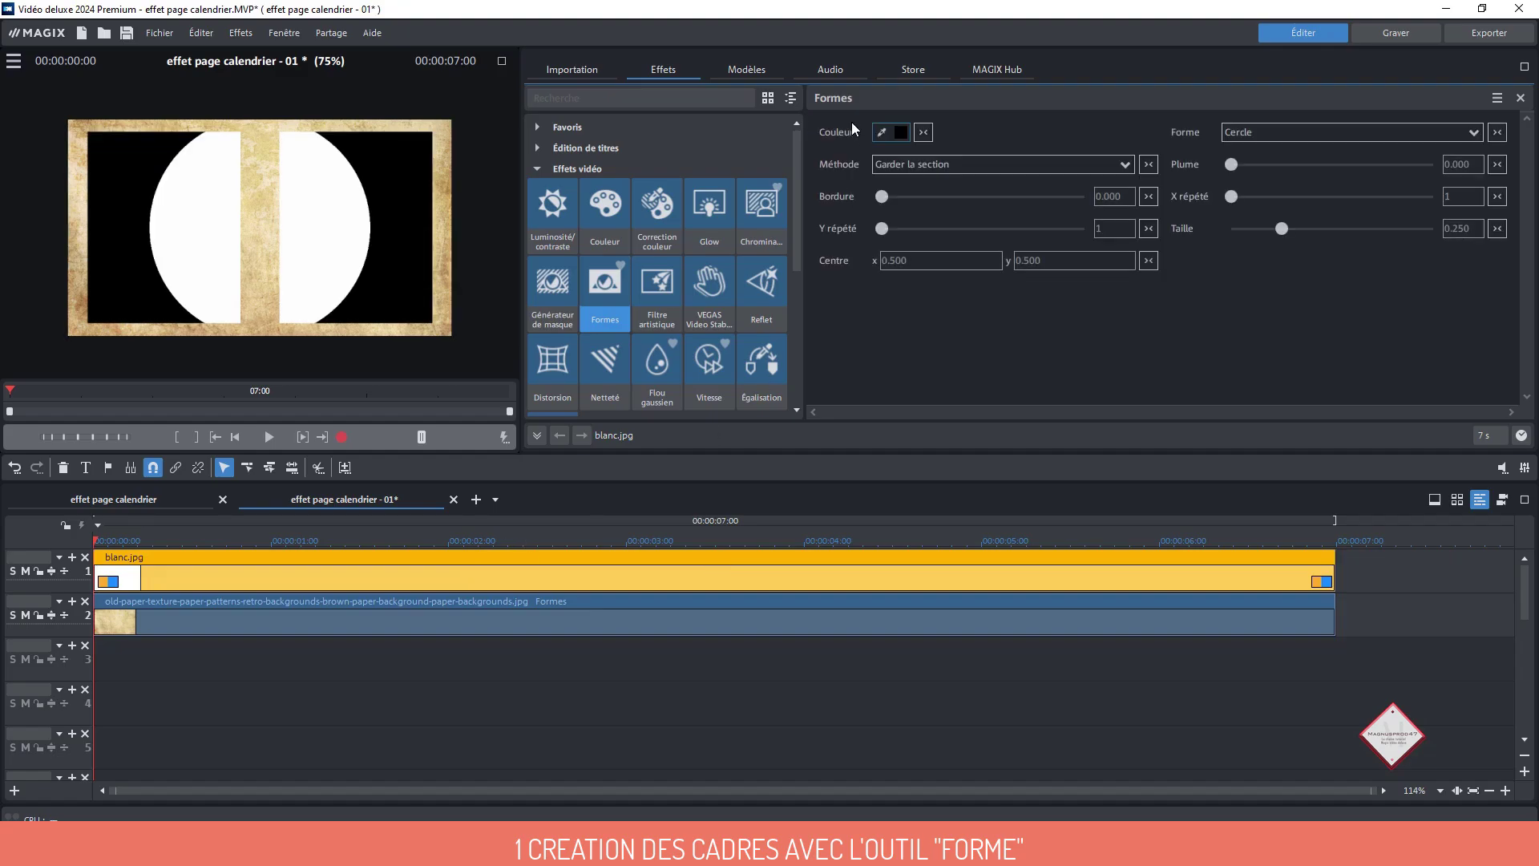
pyautogui.click(1332, 130)
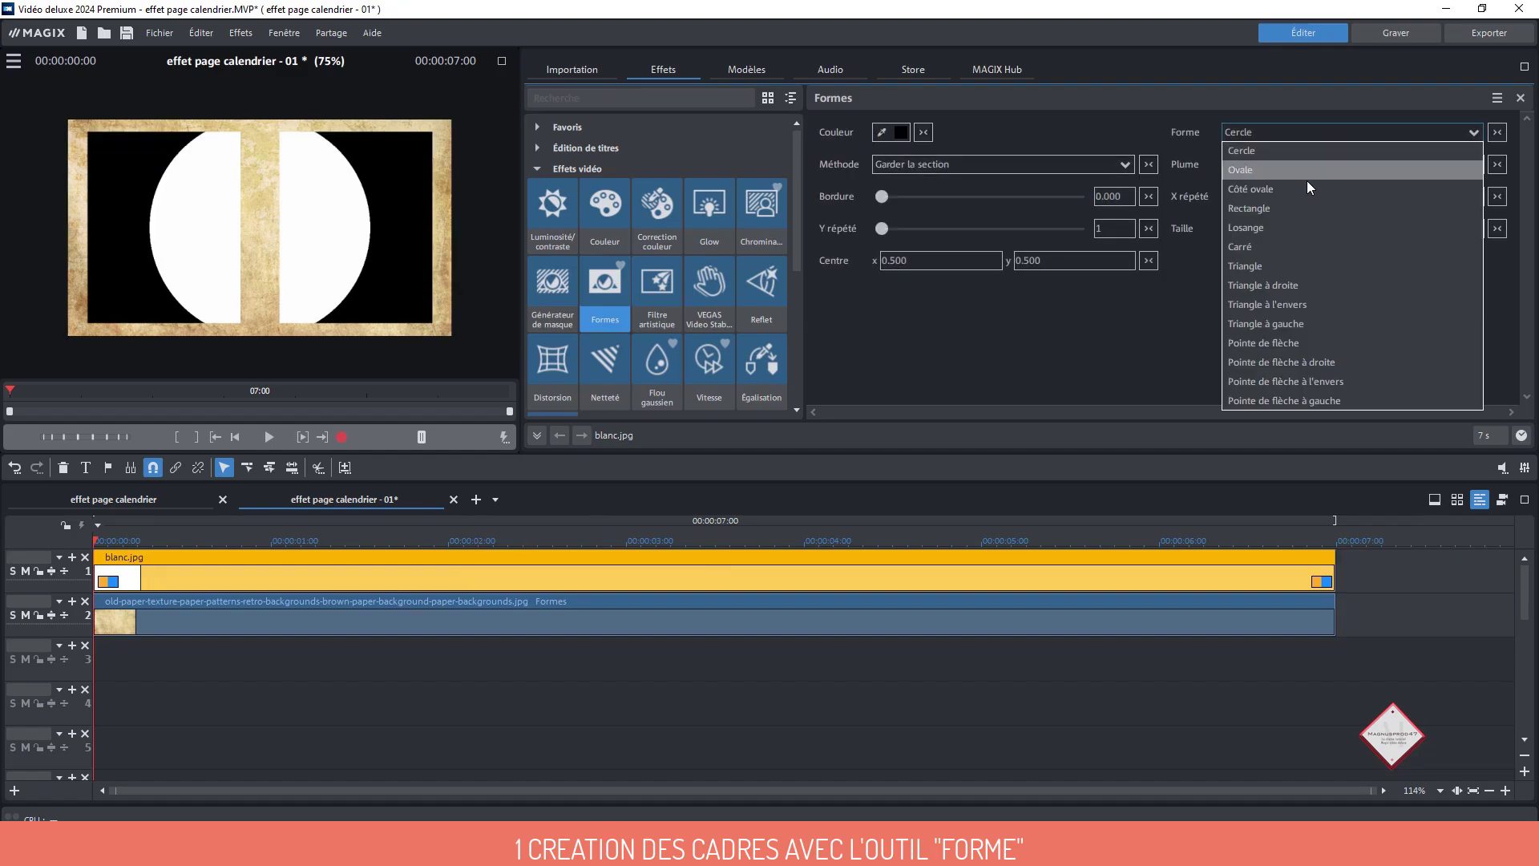
pyautogui.click(1314, 207)
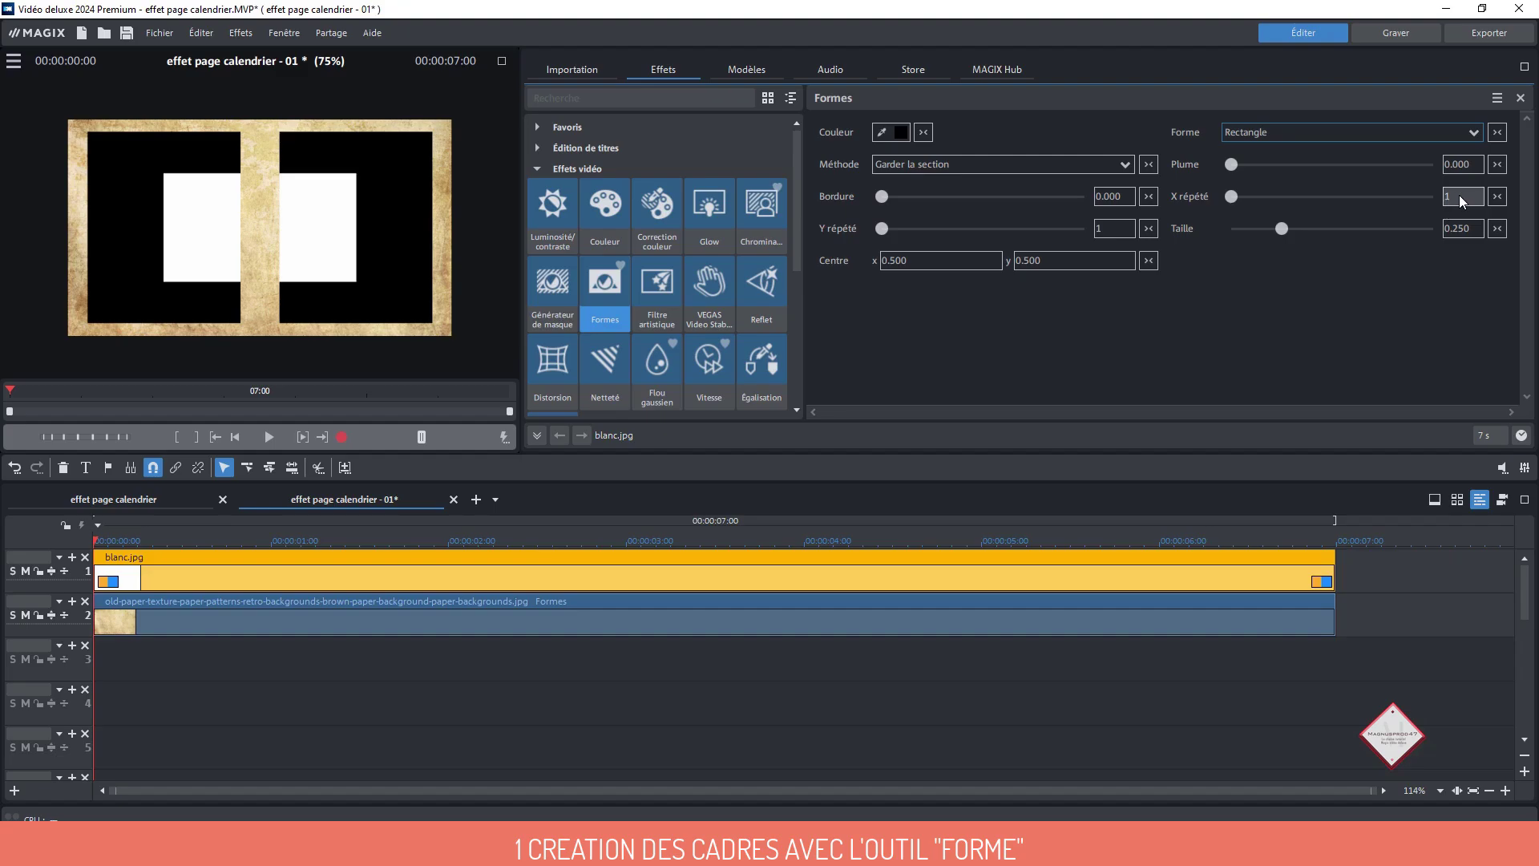
pyautogui.scroll(1, 1459, 195)
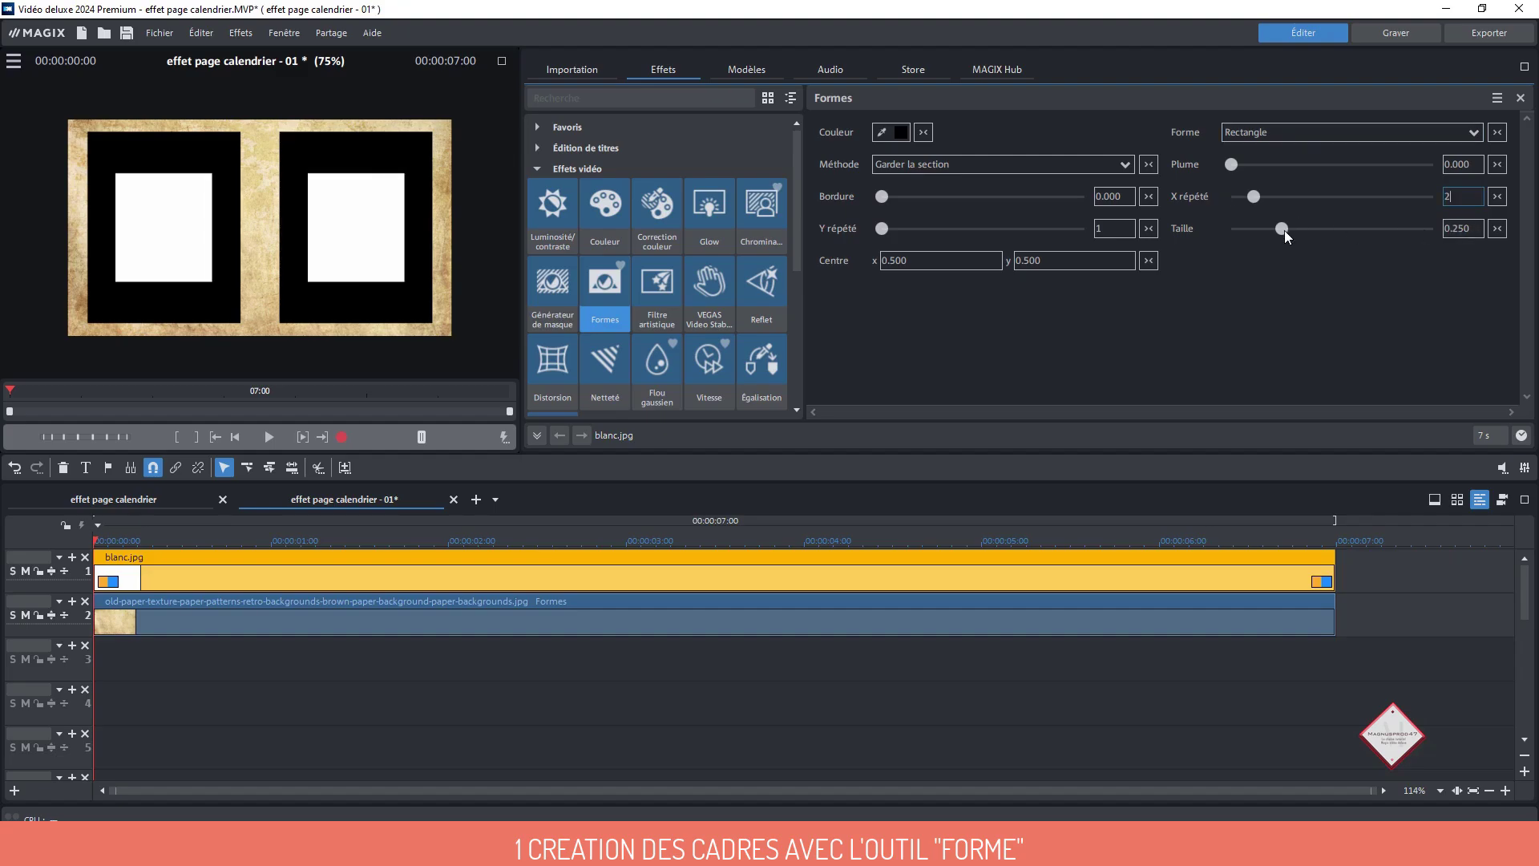
pyautogui.moveTo(1284, 230); pyautogui.dragTo(1295, 229)
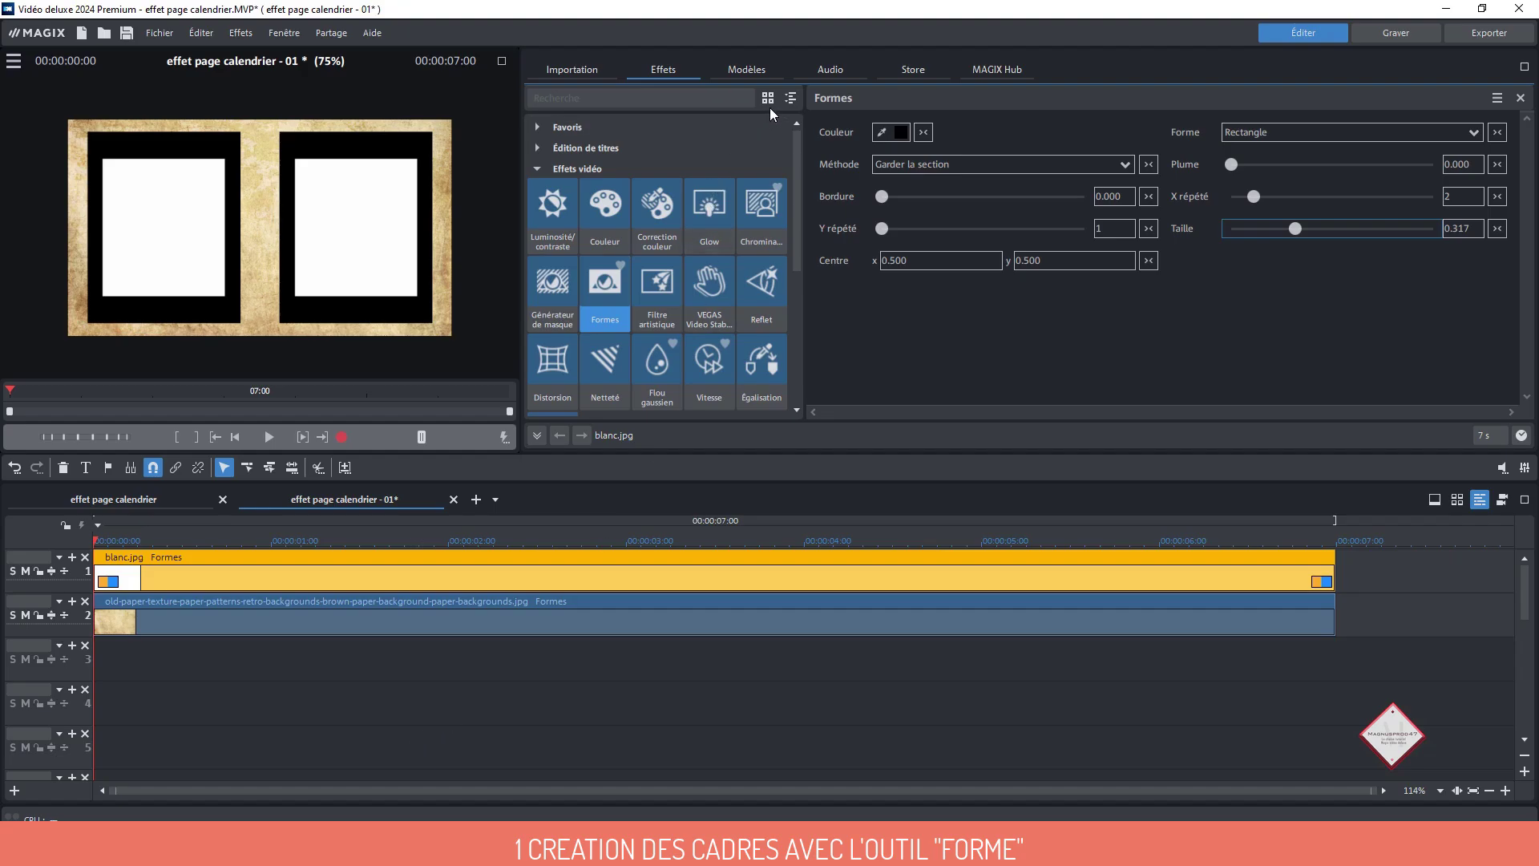
# Apply the Taille/Position/Rotation effect to the blanc.jpg clip and set its vertical position to 84 px
pyautogui.click(790, 97)
pyautogui.click(604, 192)
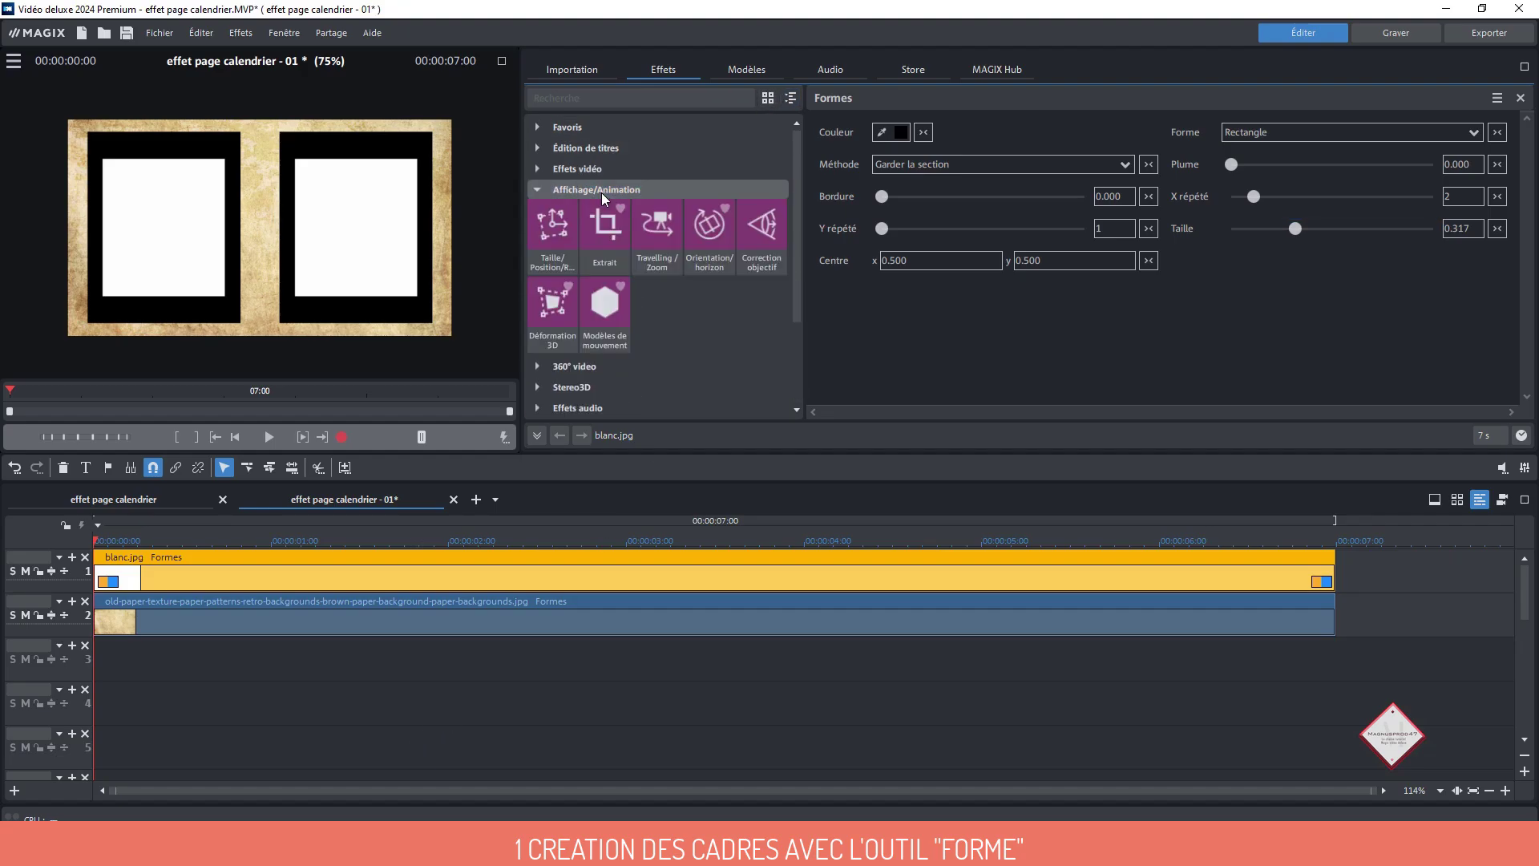
pyautogui.click(560, 245)
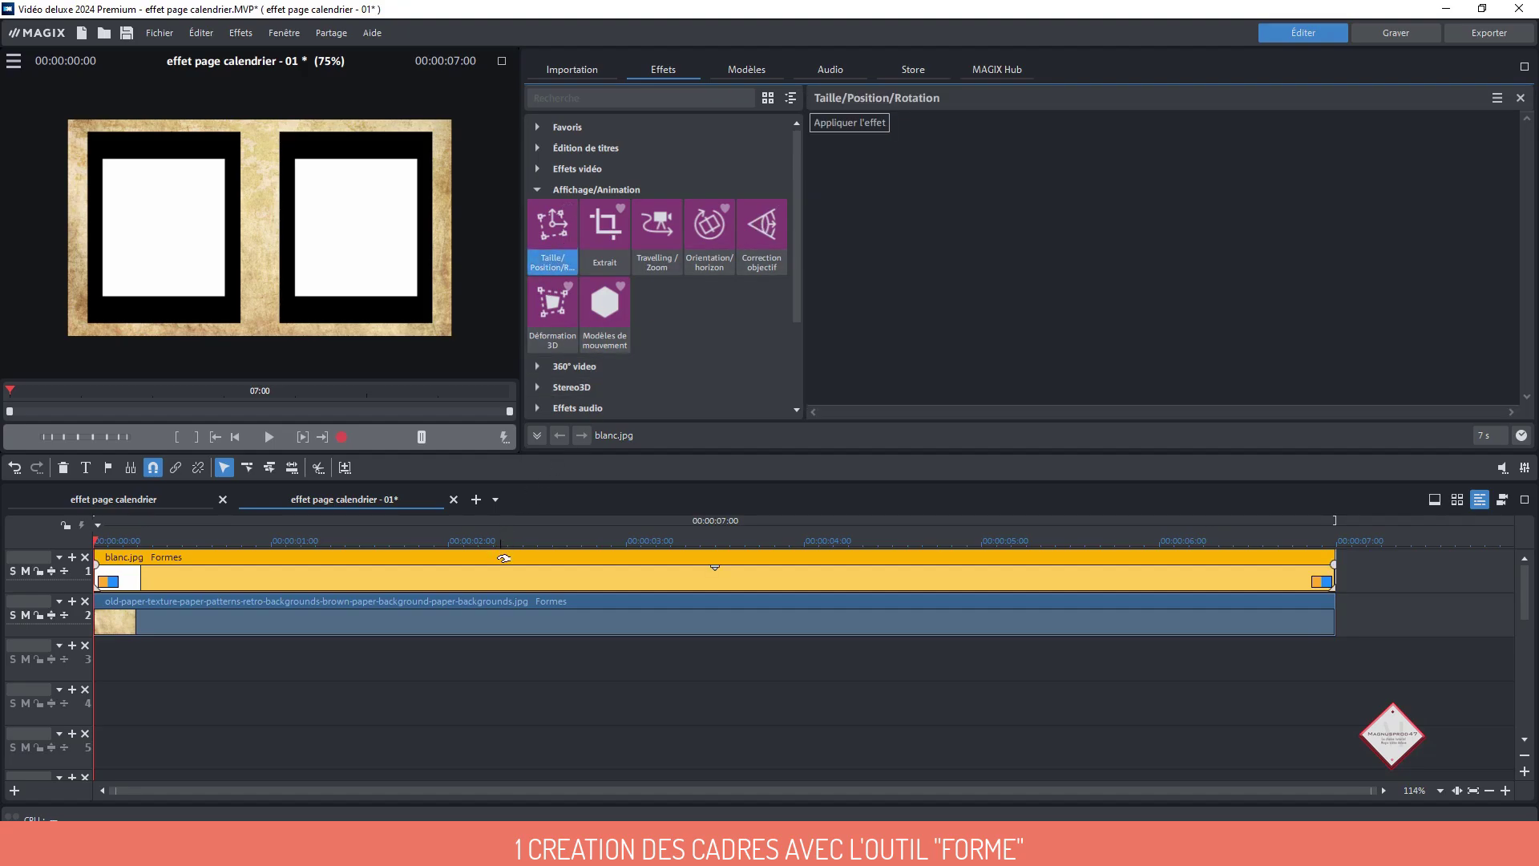
pyautogui.click(832, 129)
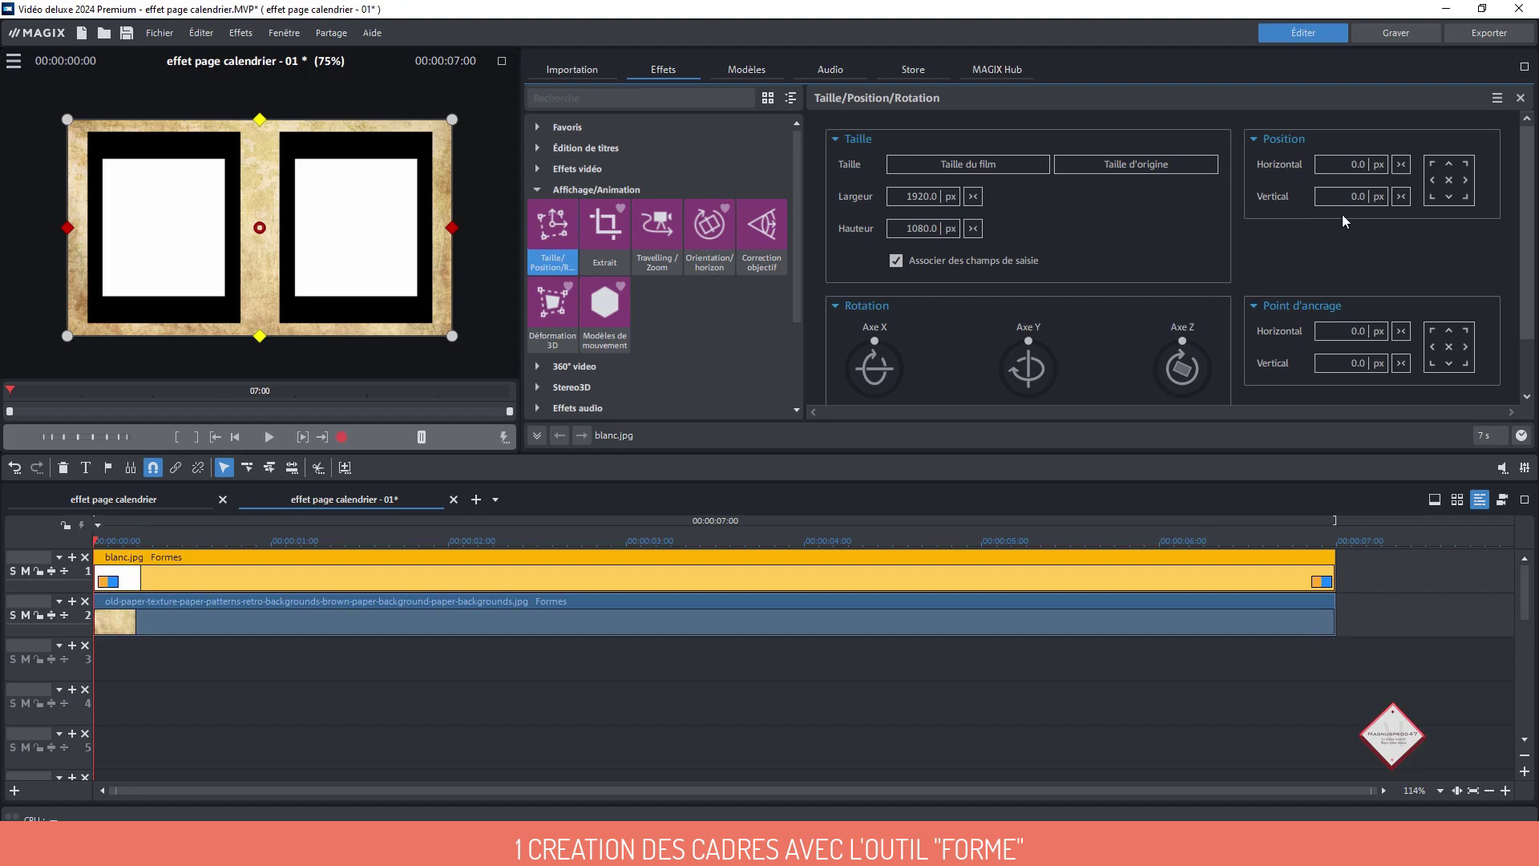
pyautogui.moveTo(1338, 192); pyautogui.dragTo(1336, 118)
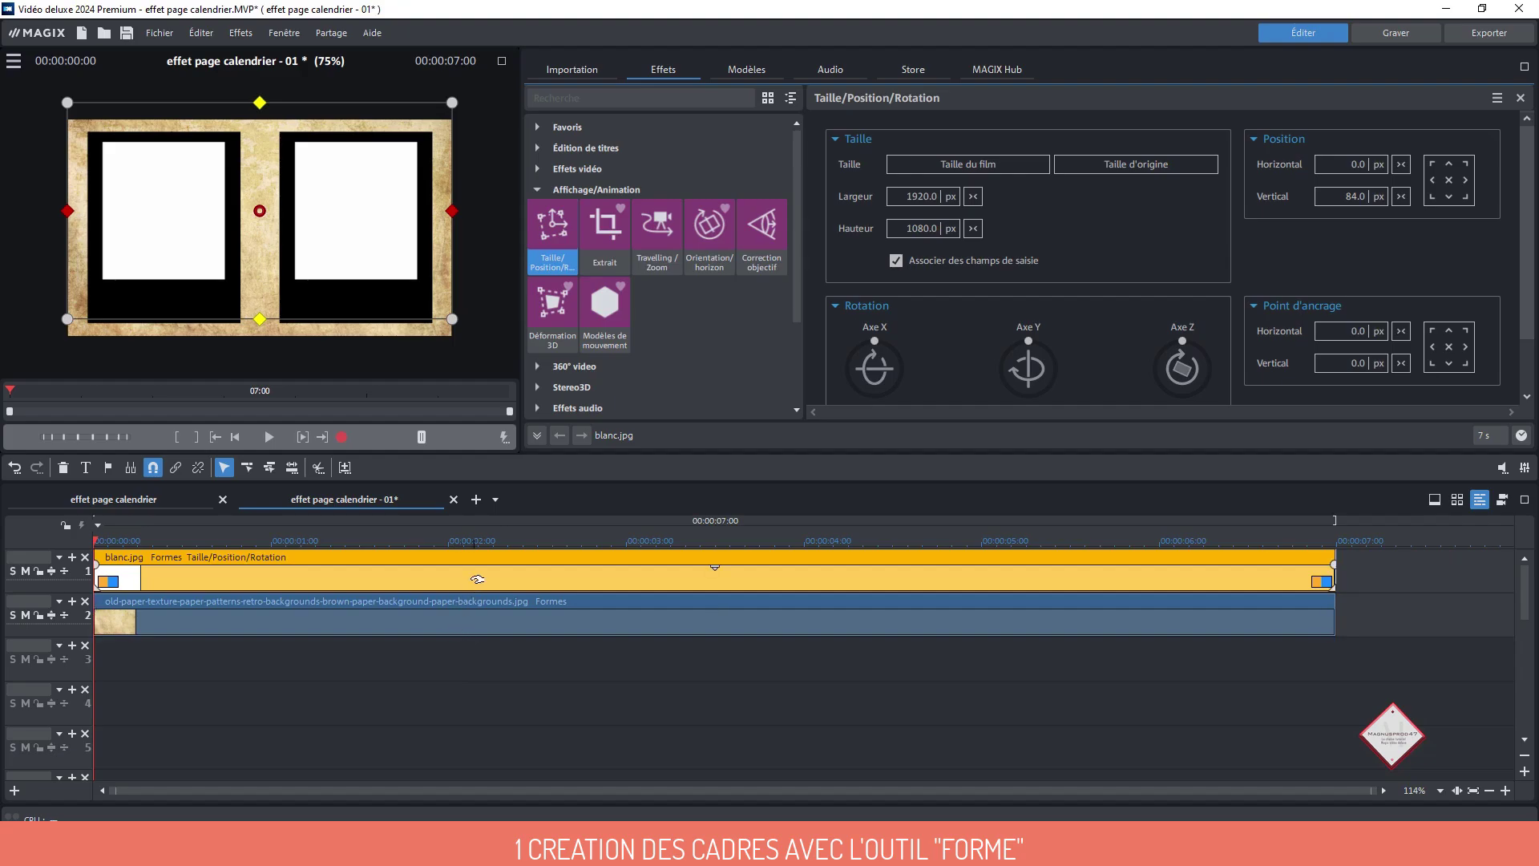
# Set the vertical centre of the blanc.jpg clip's Formes rectangles to y 0.494
pyautogui.click(538, 189)
pyautogui.click(541, 170)
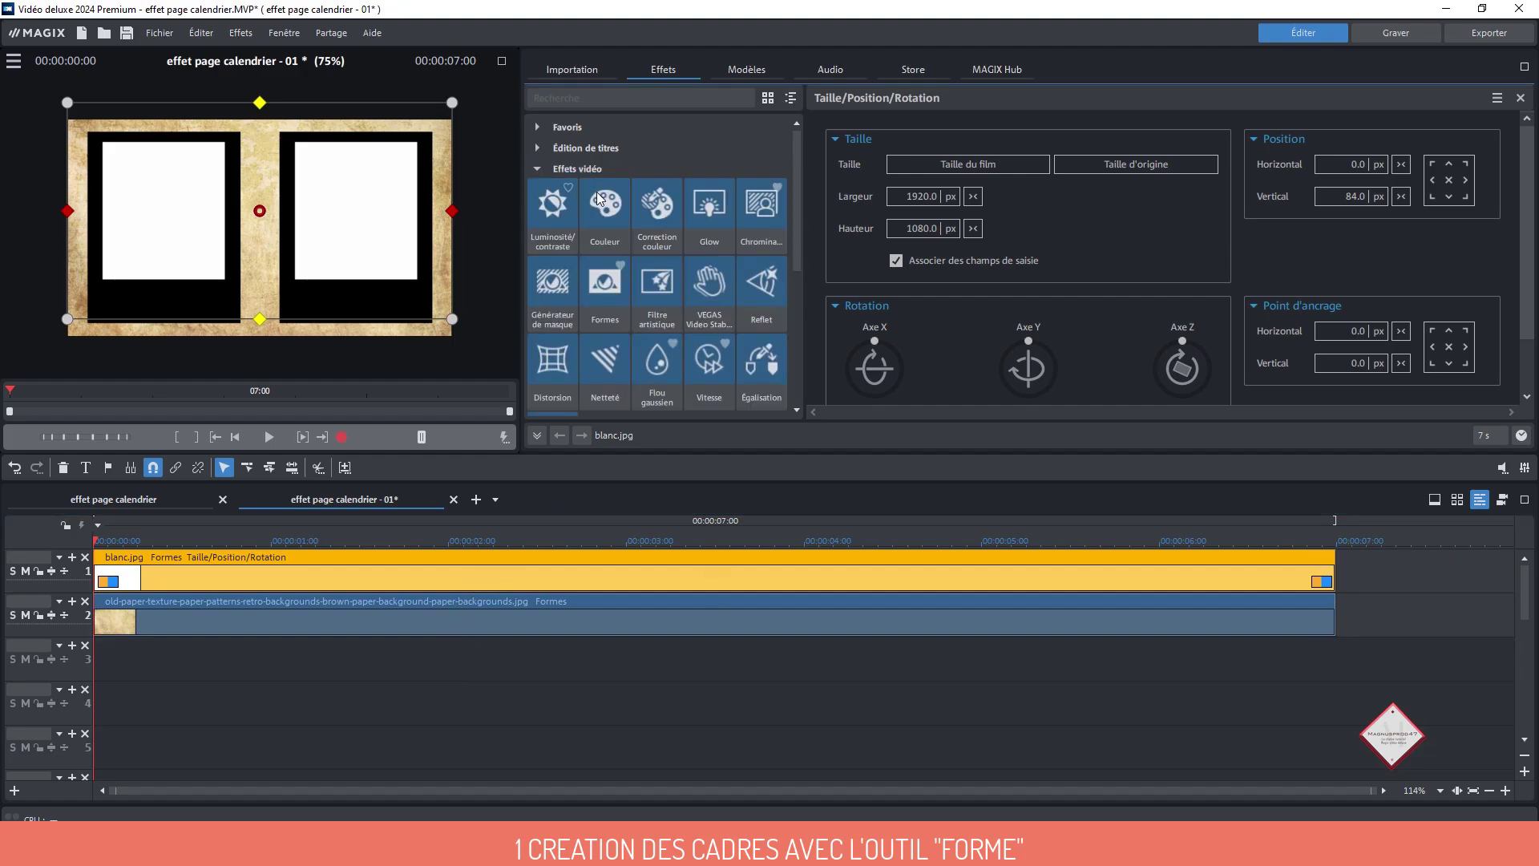
pyautogui.click(602, 305)
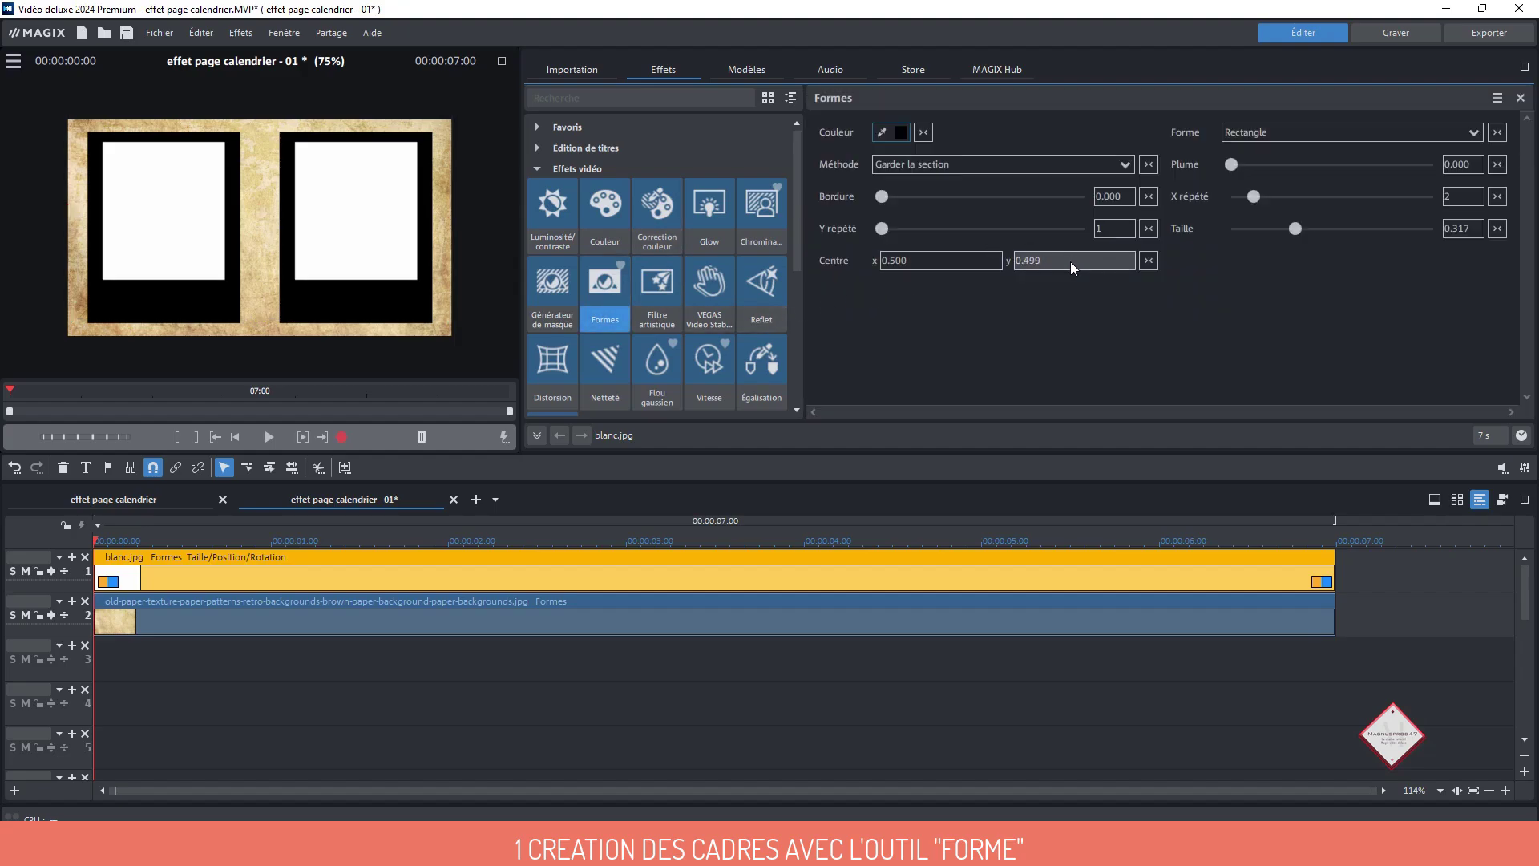
pyautogui.scroll(-1, 1070, 261)
pyautogui.scroll(-4, 1070, 261)
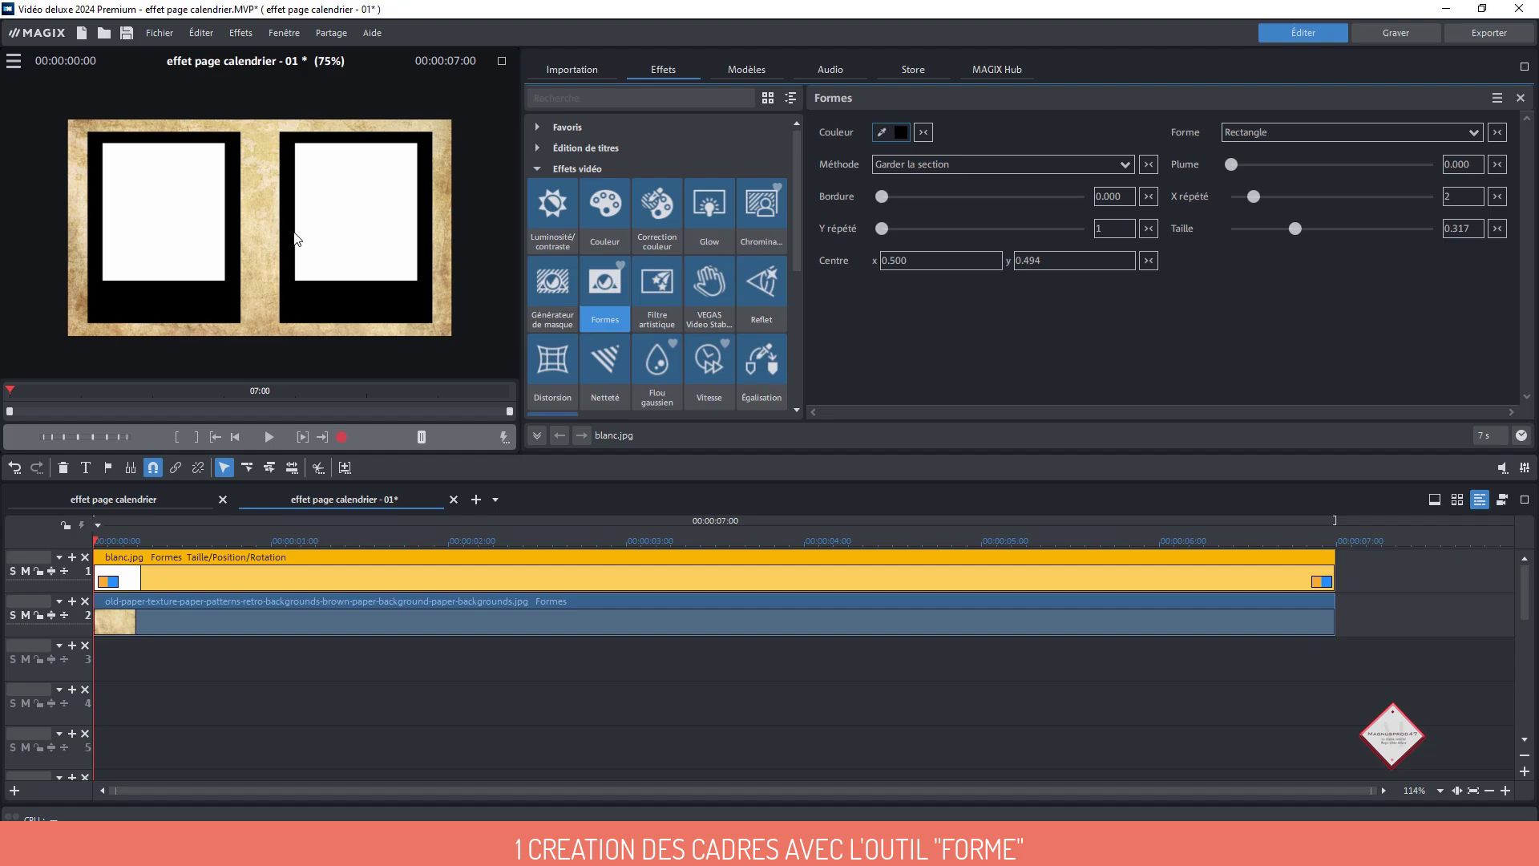
# Set the blanc.jpg Formes method to Couper la section and the parchment clip's Plume to 0.040
pyautogui.click(1026, 165)
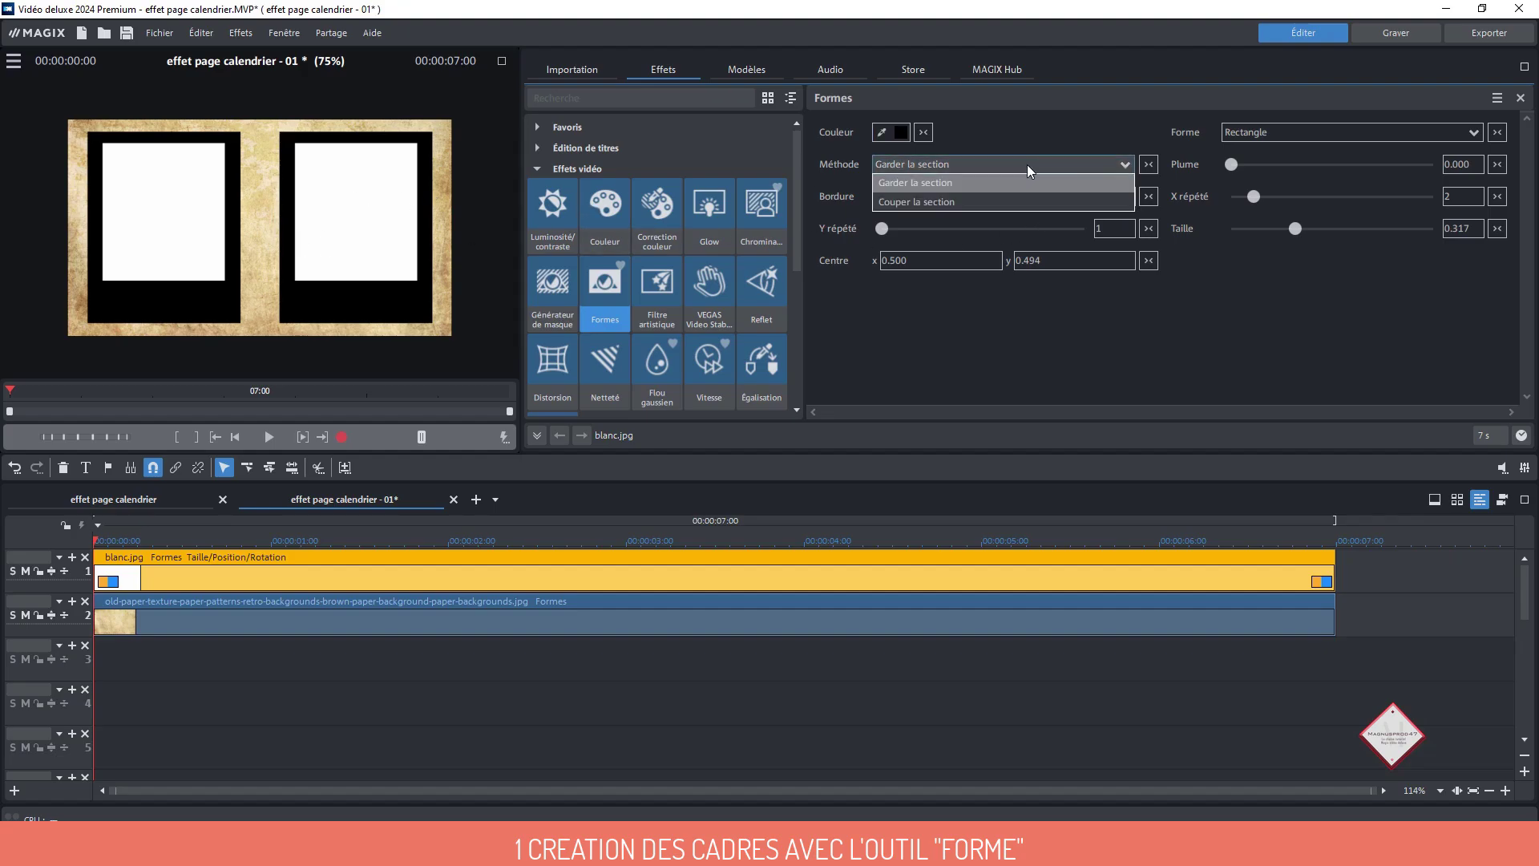
pyautogui.click(975, 207)
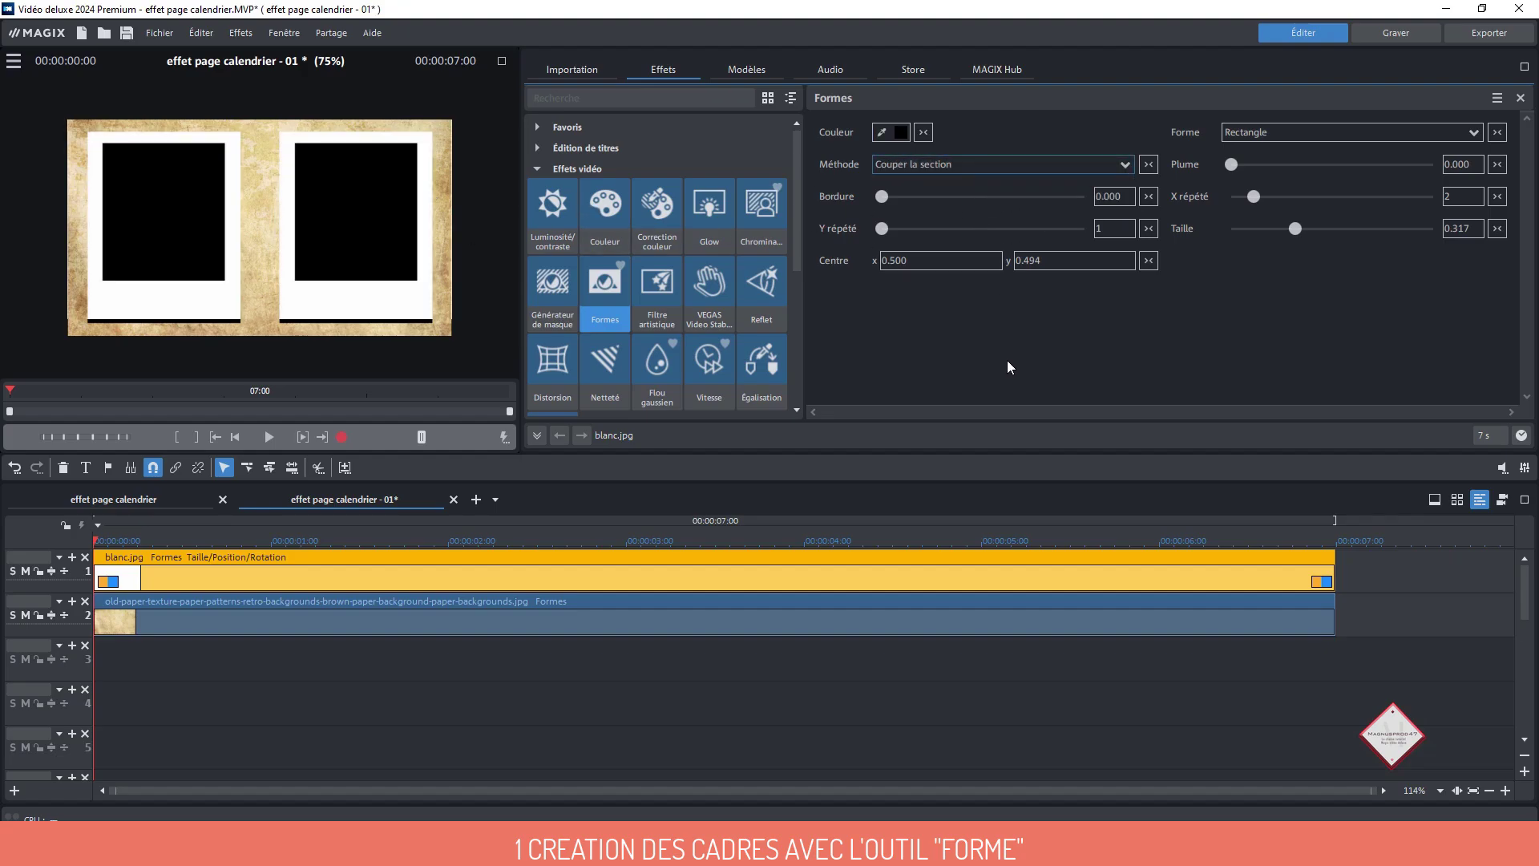
pyautogui.click(518, 627)
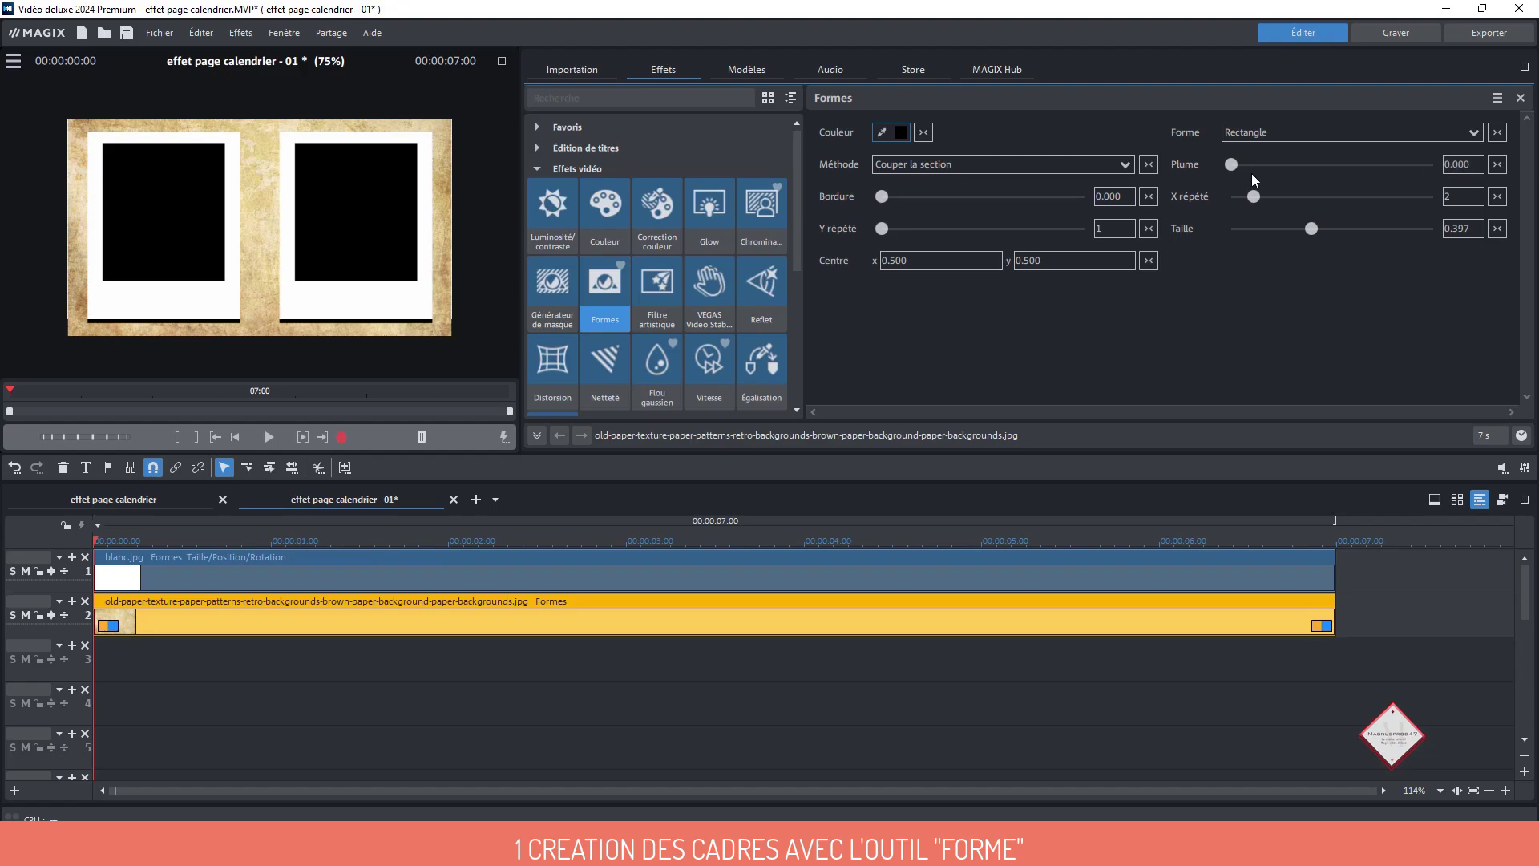
pyautogui.moveTo(1234, 163); pyautogui.dragTo(1237, 166)
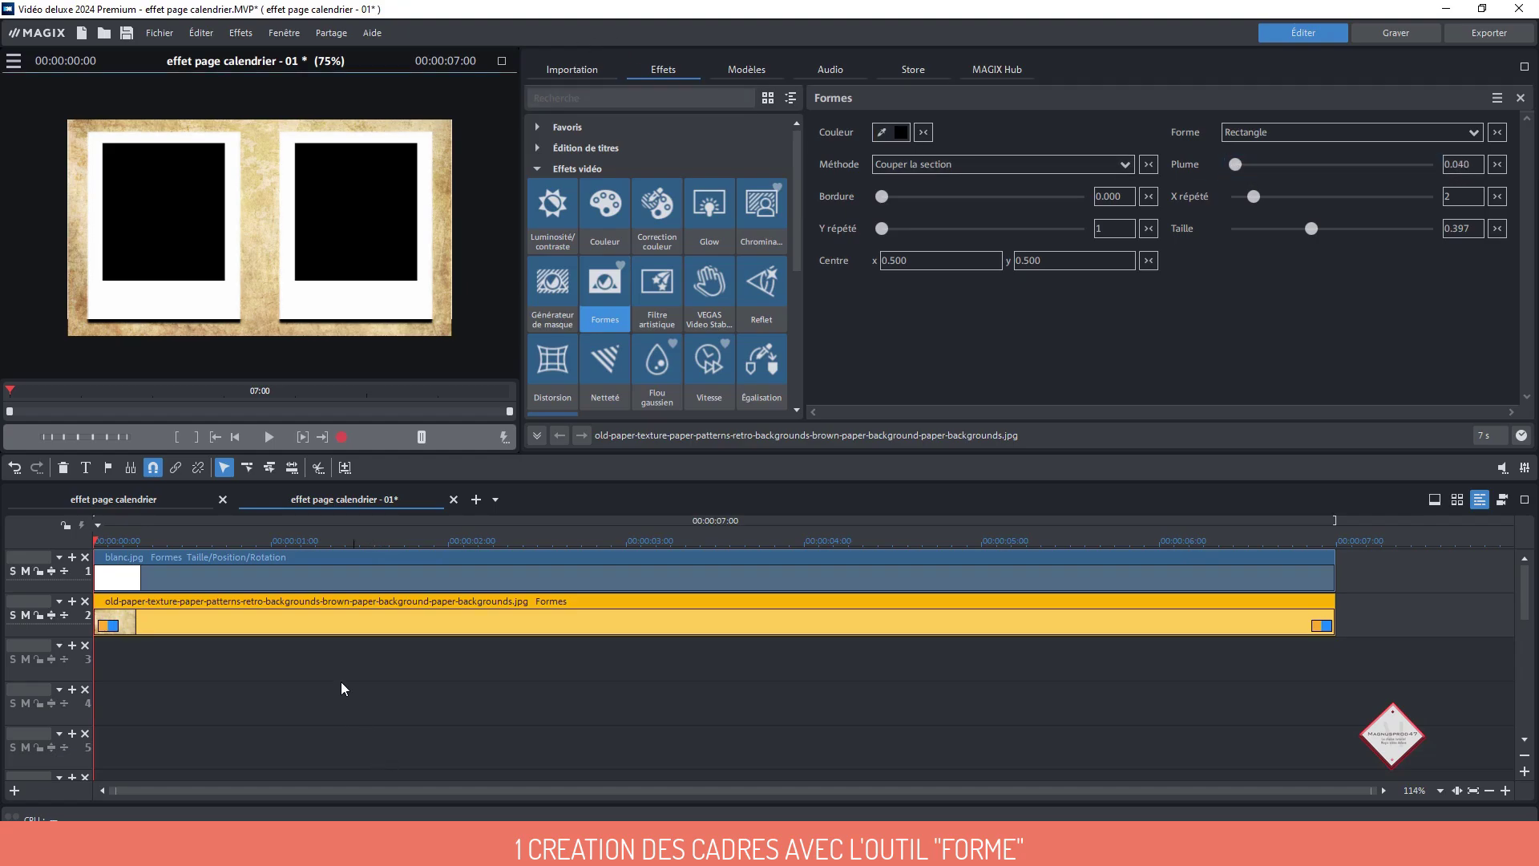
# Export the double-frame image at the playhead as a JPEG, accepting the export settings
pyautogui.click(170, 36)
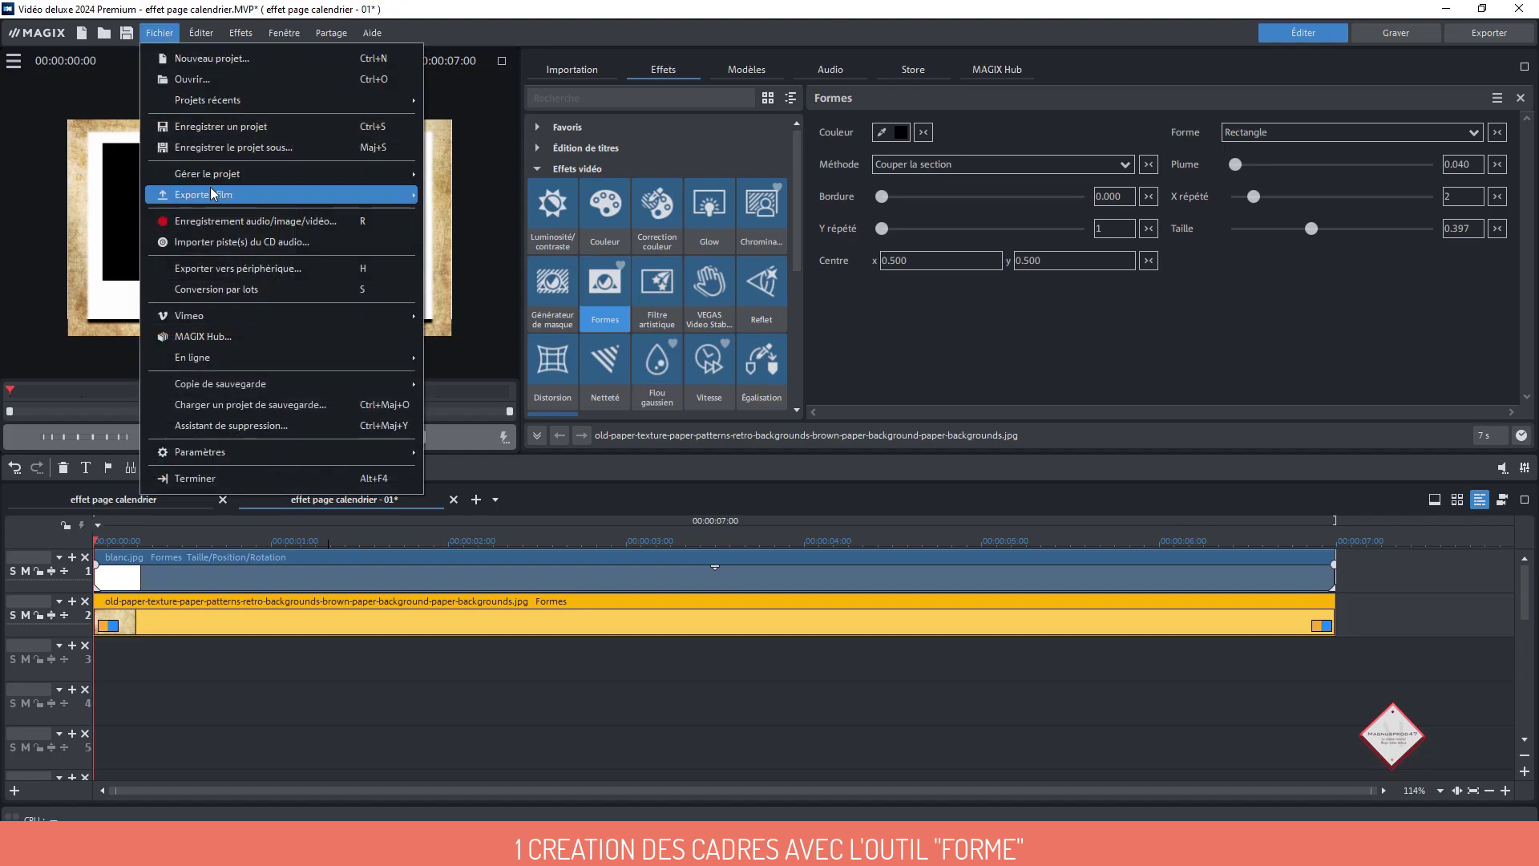
pyautogui.moveTo(212, 193)
pyautogui.click(561, 521)
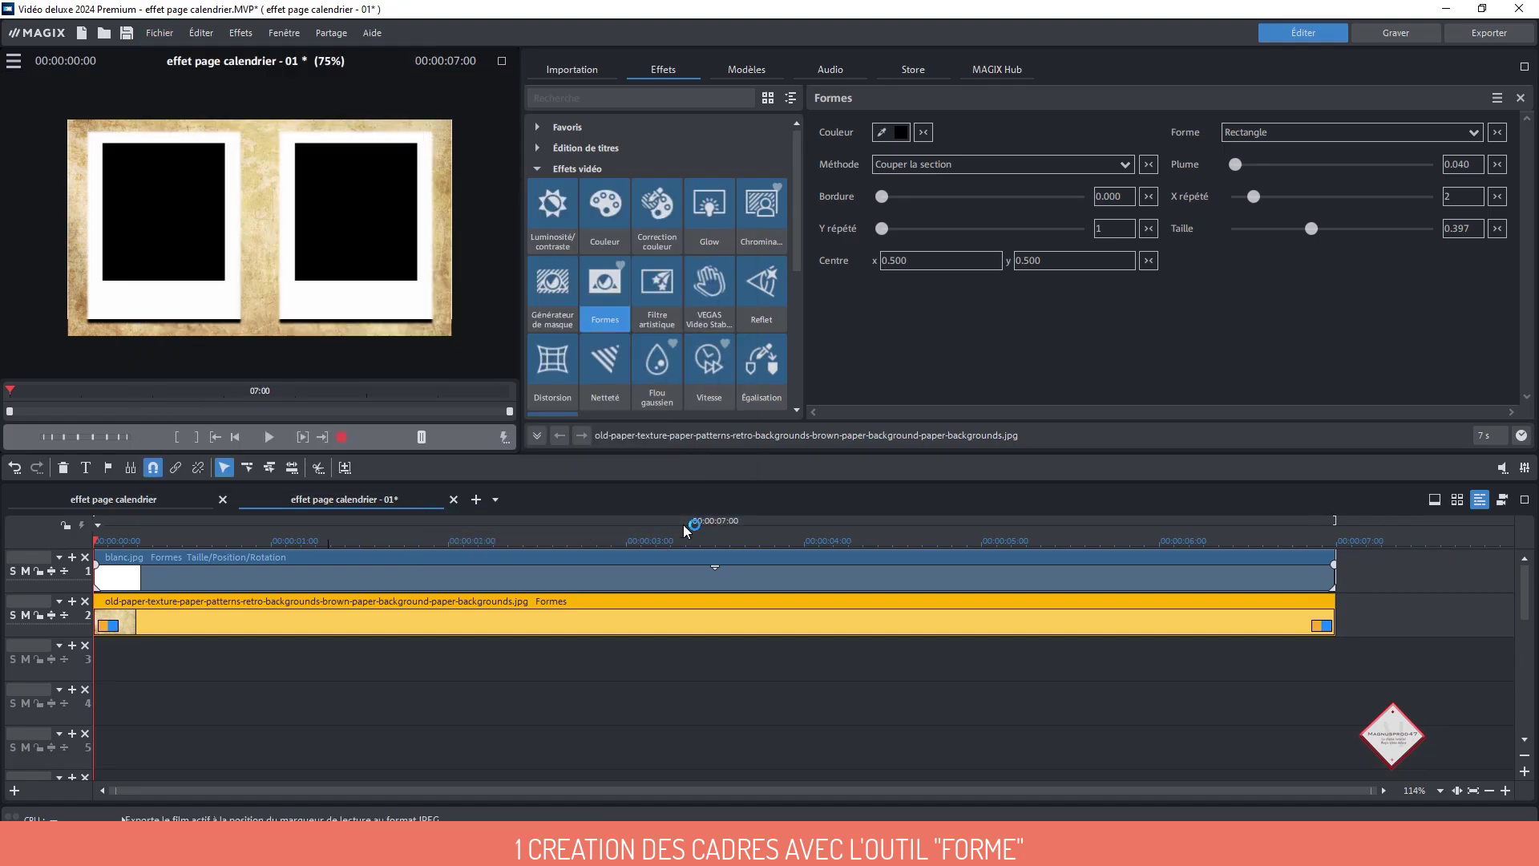
pyautogui.press('Return')
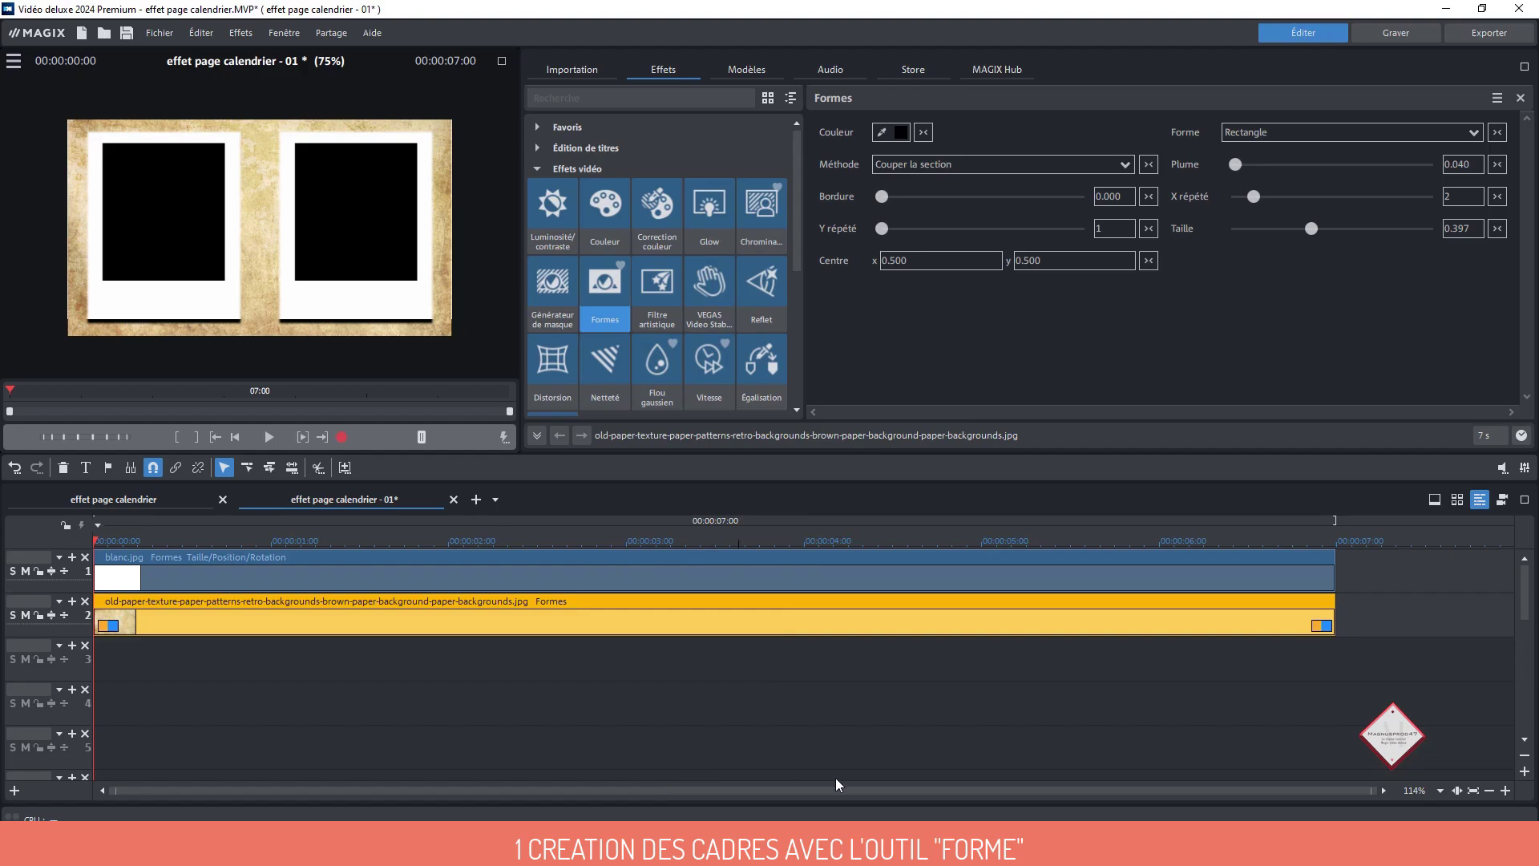
# Remove all effects from both the blanc.jpg and parchment clips, then deselect them
pyautogui.click(665, 686)
pyautogui.click(718, 557)
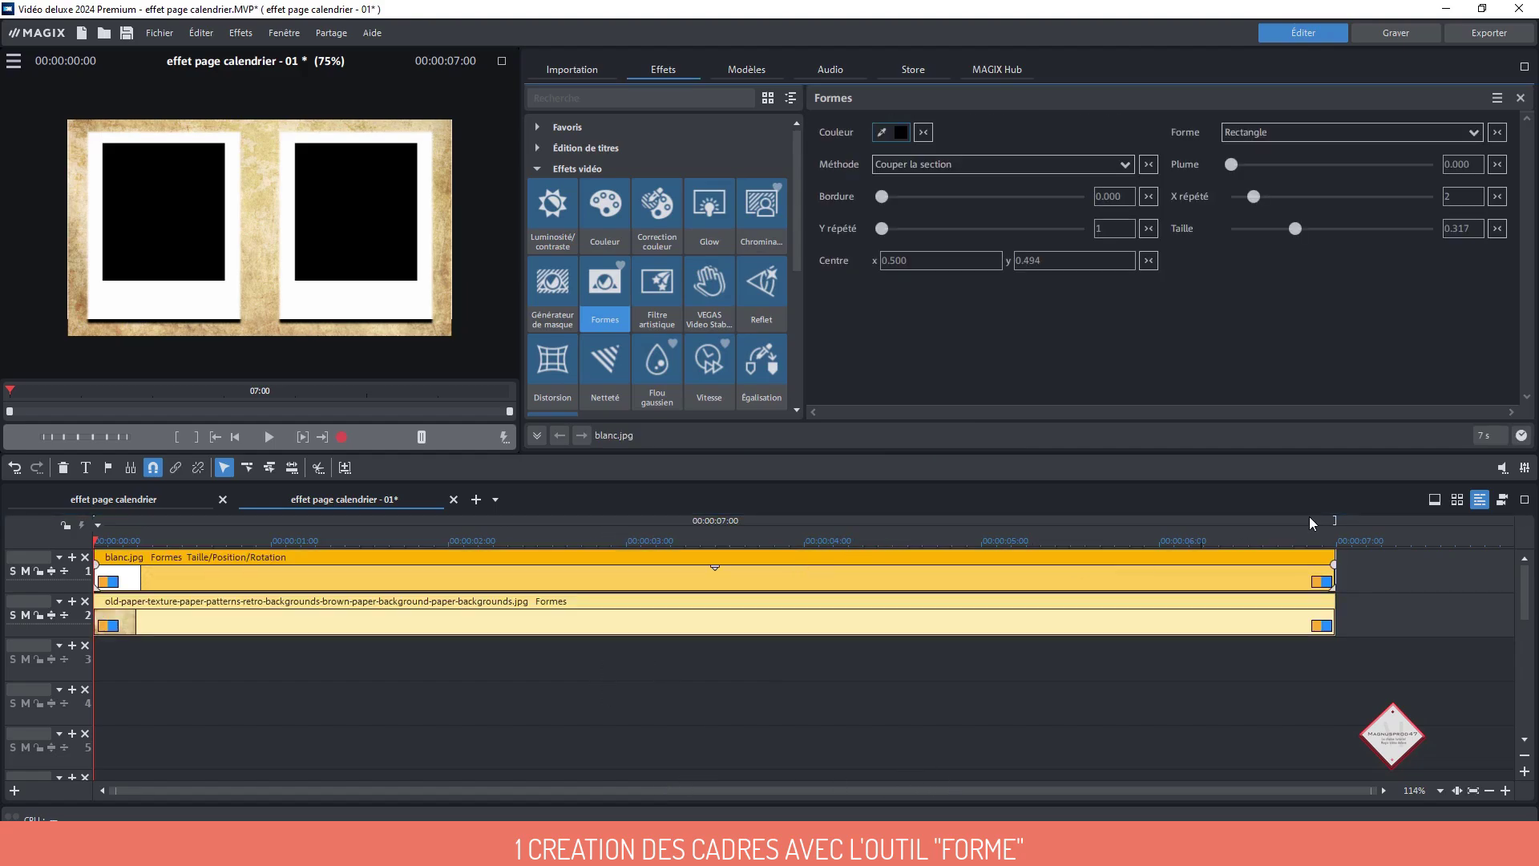
pyautogui.click(1520, 97)
pyautogui.click(798, 749)
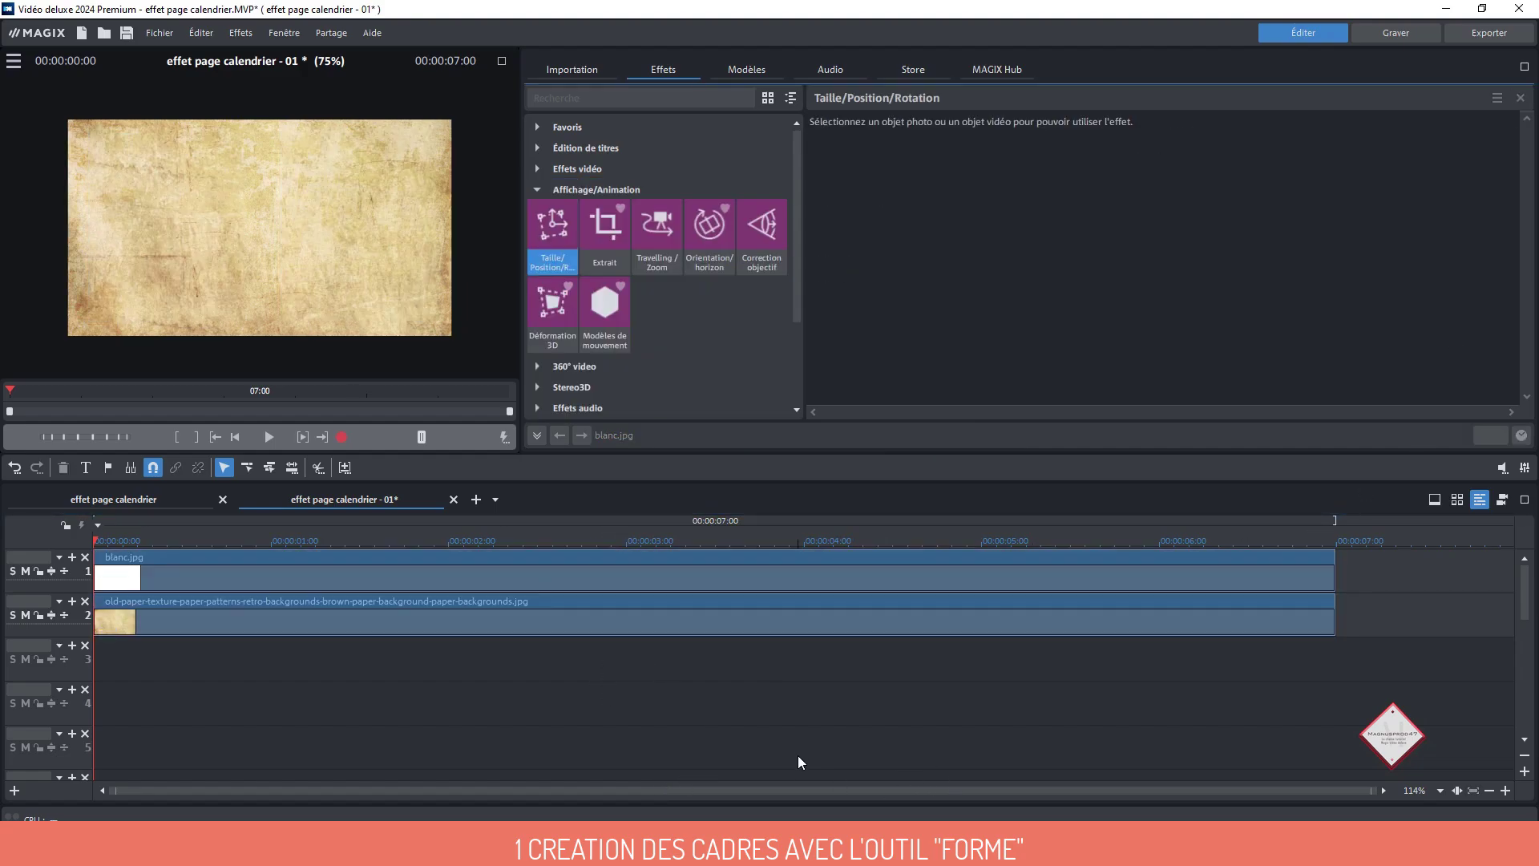
# Apply the Formes effect to the parchment clip alone and choose the Rectangle shape
pyautogui.click(711, 613)
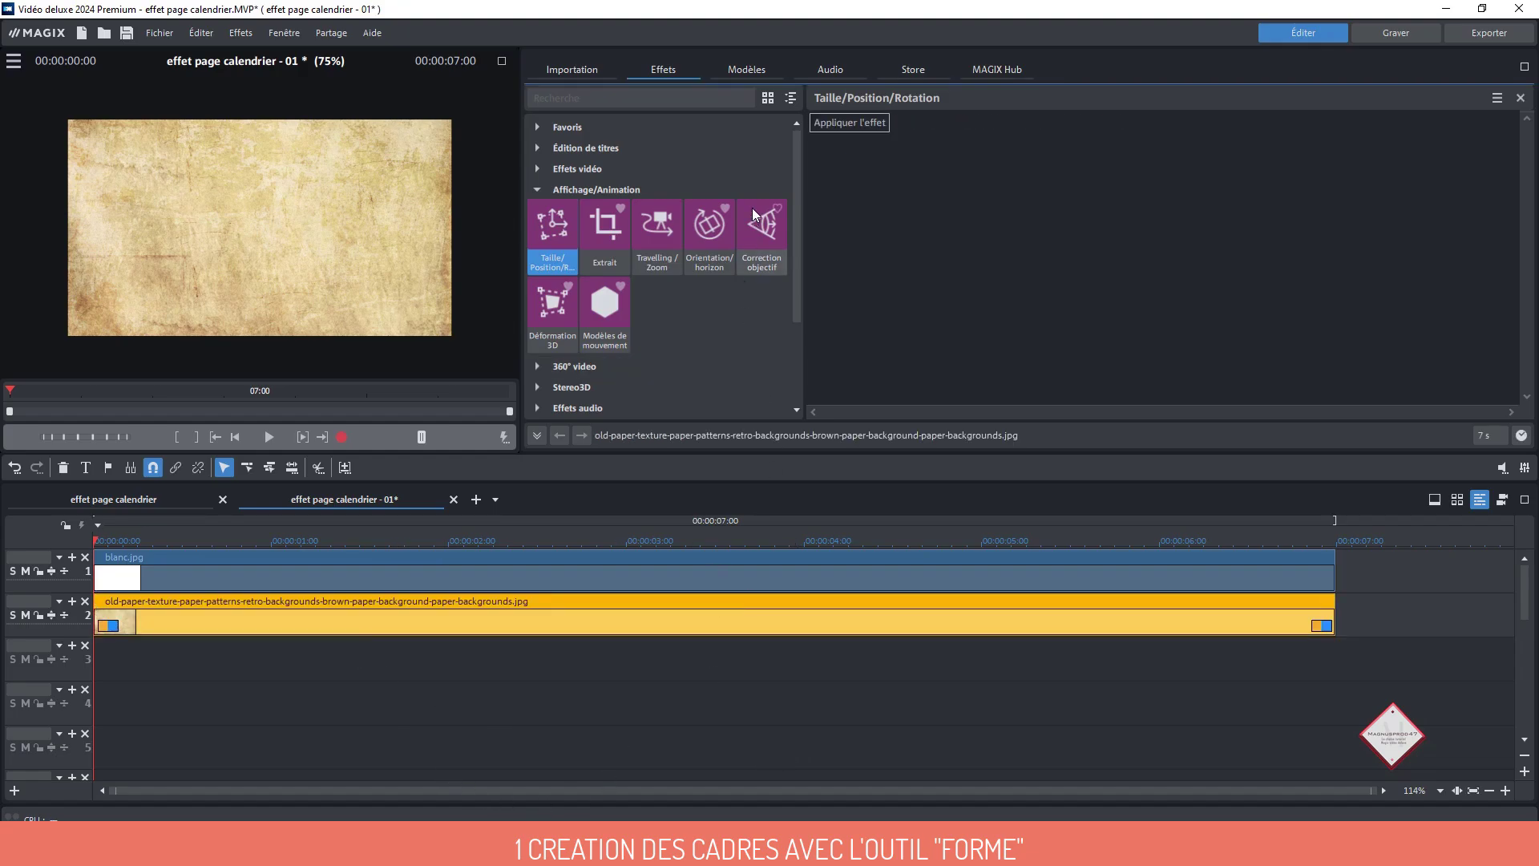
pyautogui.click(788, 97)
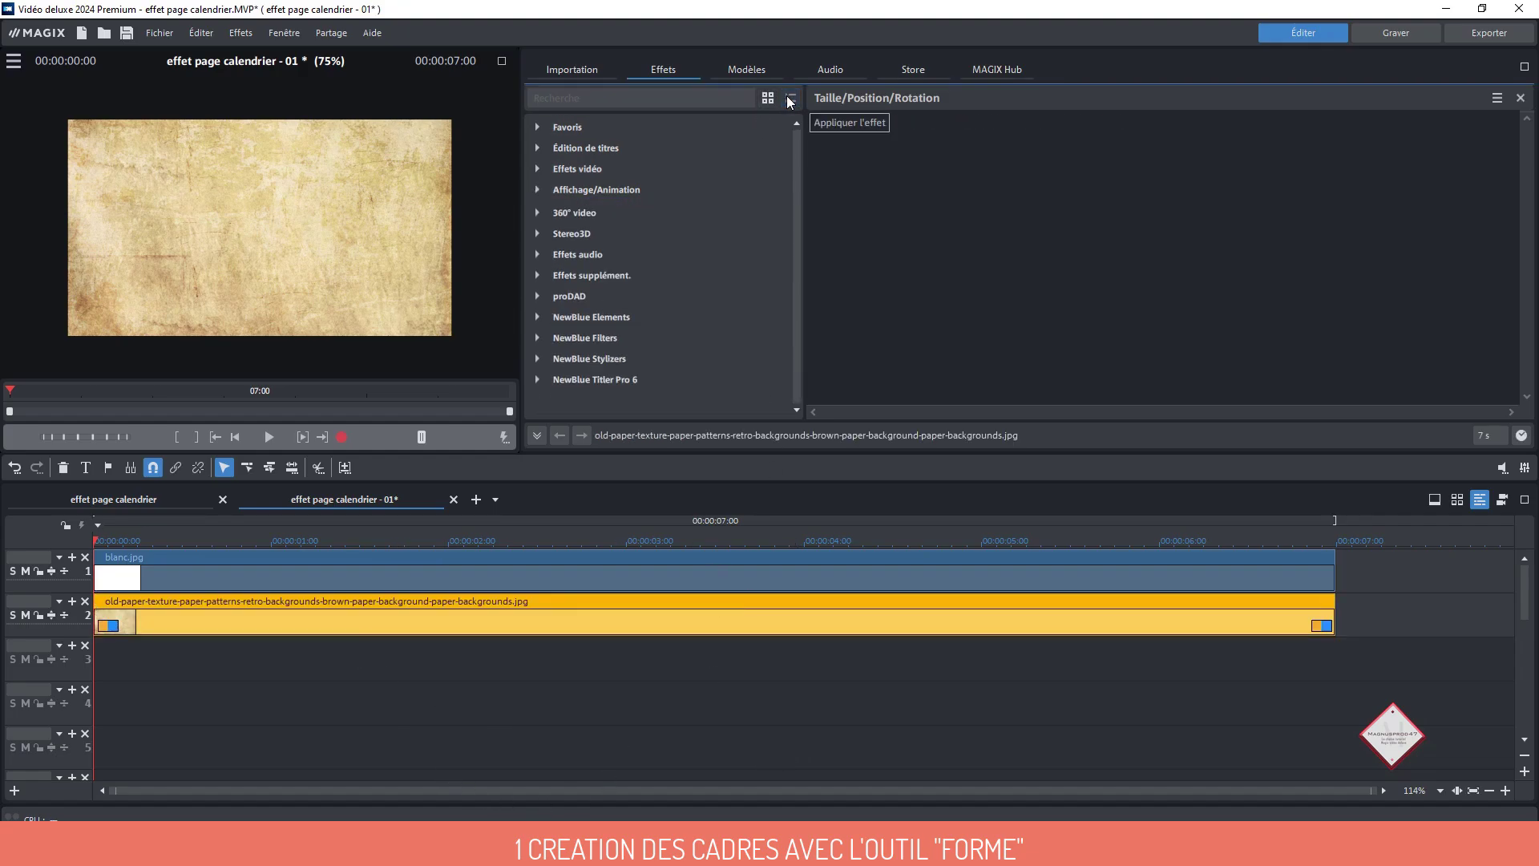
pyautogui.click(575, 169)
pyautogui.click(617, 302)
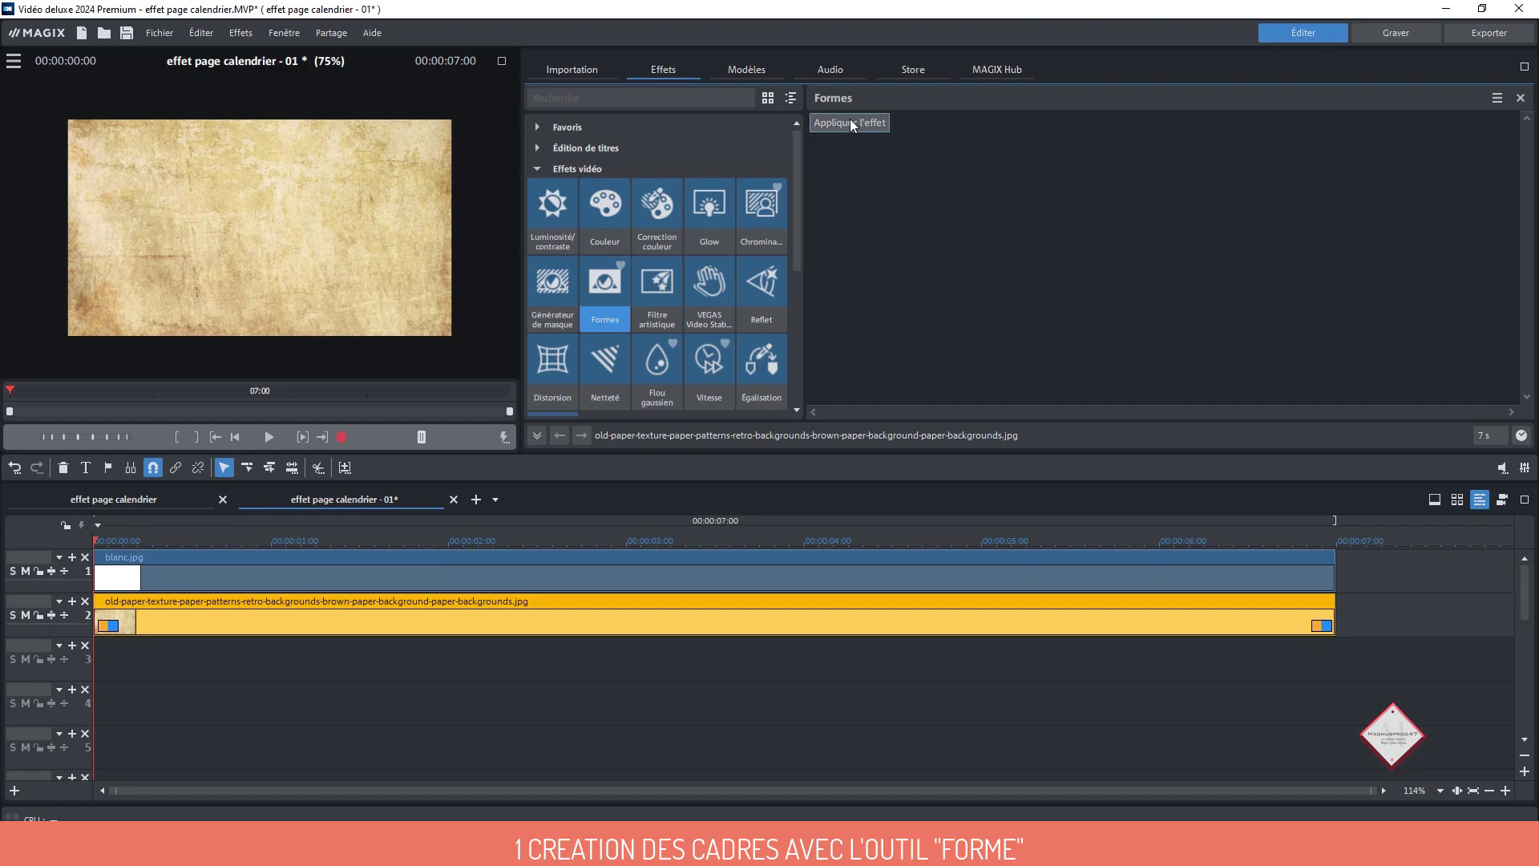
pyautogui.click(849, 120)
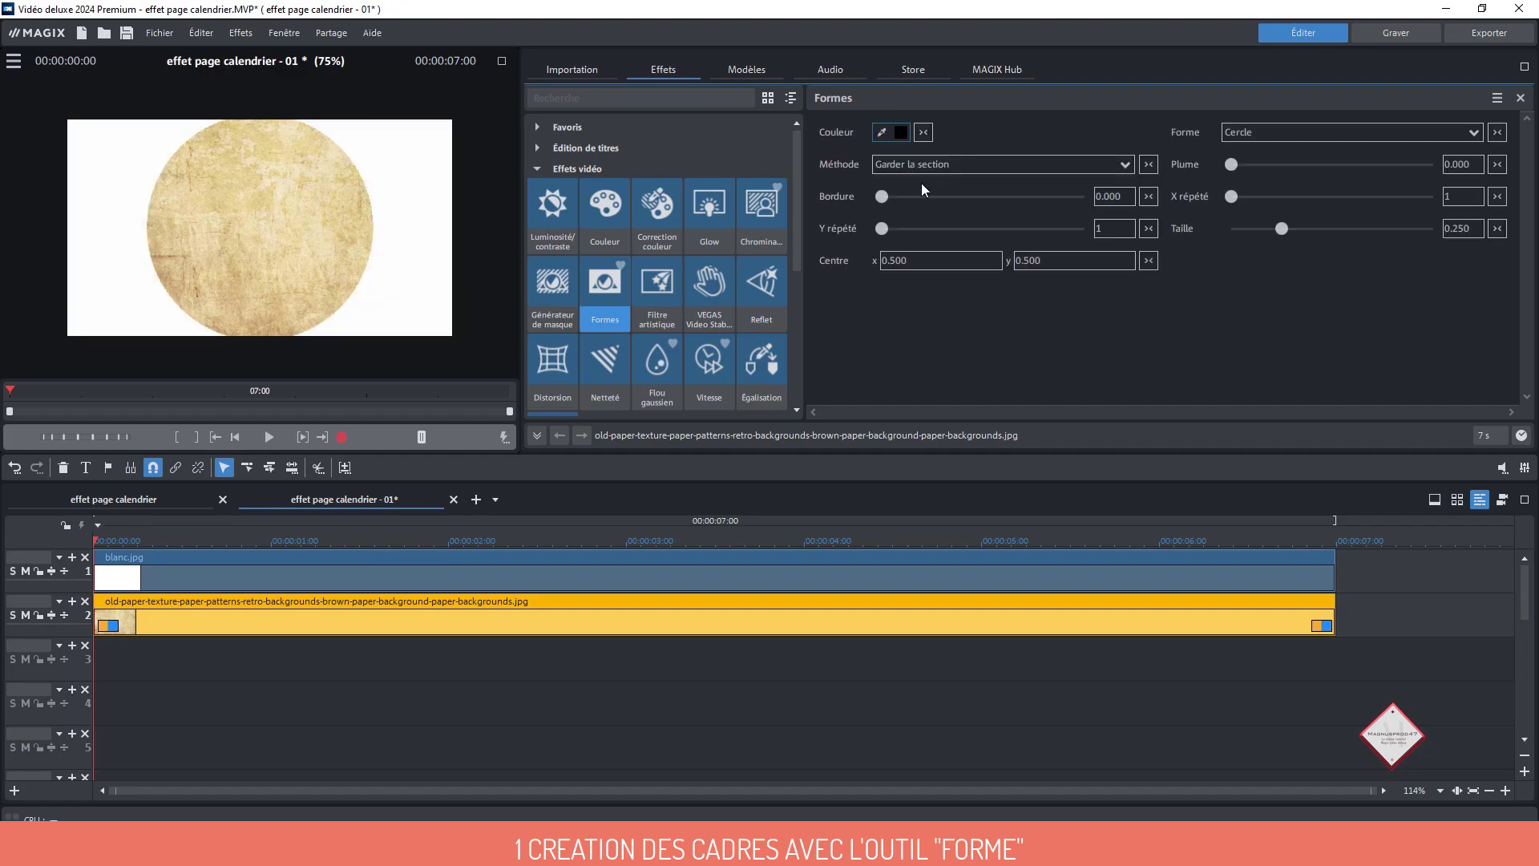
pyautogui.click(1479, 135)
pyautogui.click(1290, 206)
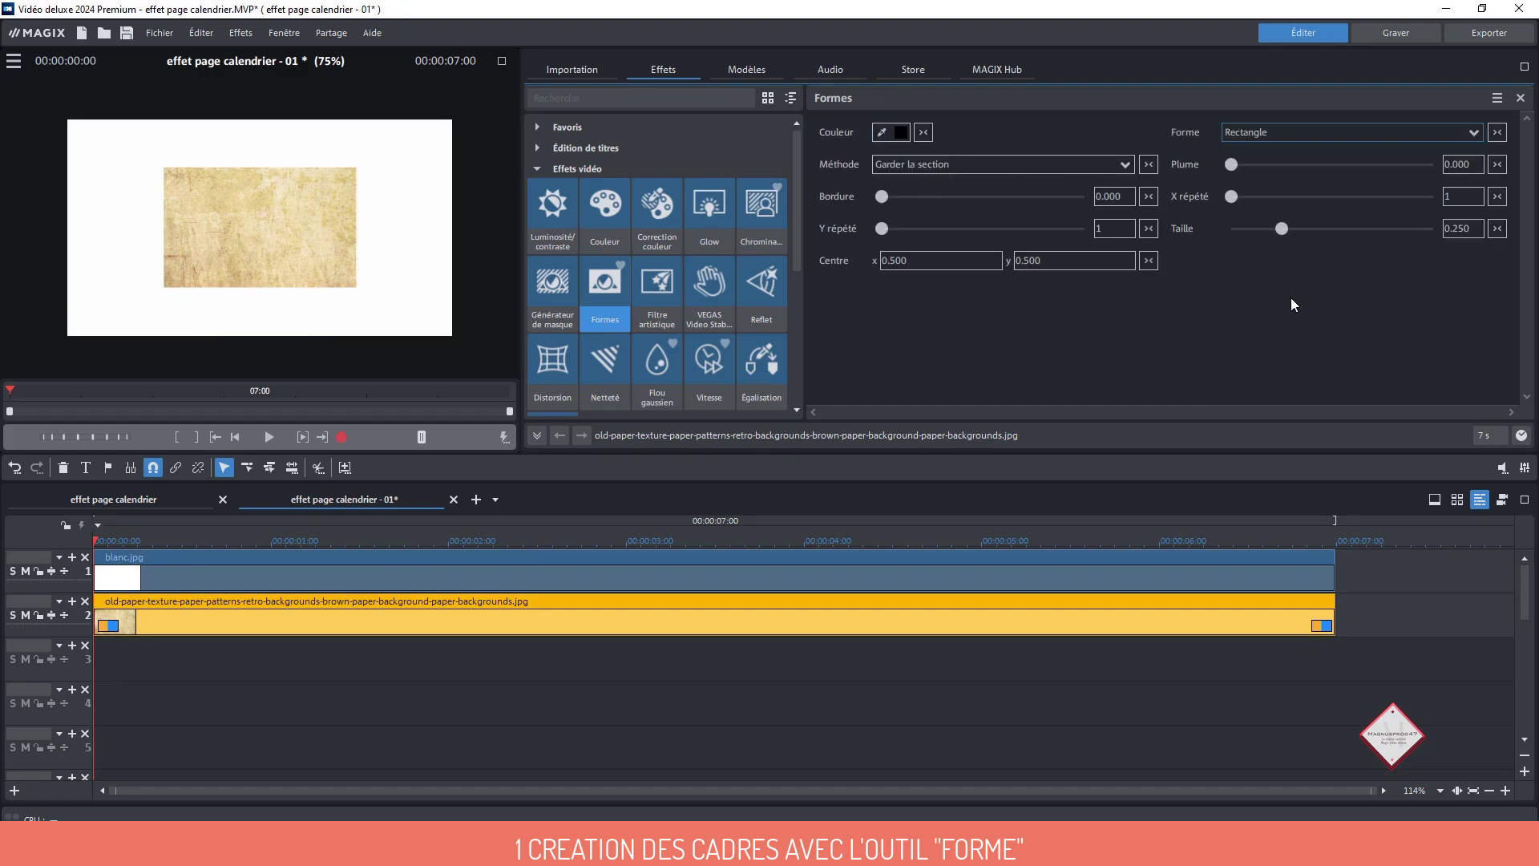
# Set the parchment rectangle's X répété to 3 and Taille to 0.393, with the method Couper la section
pyautogui.scroll(2, 1455, 198)
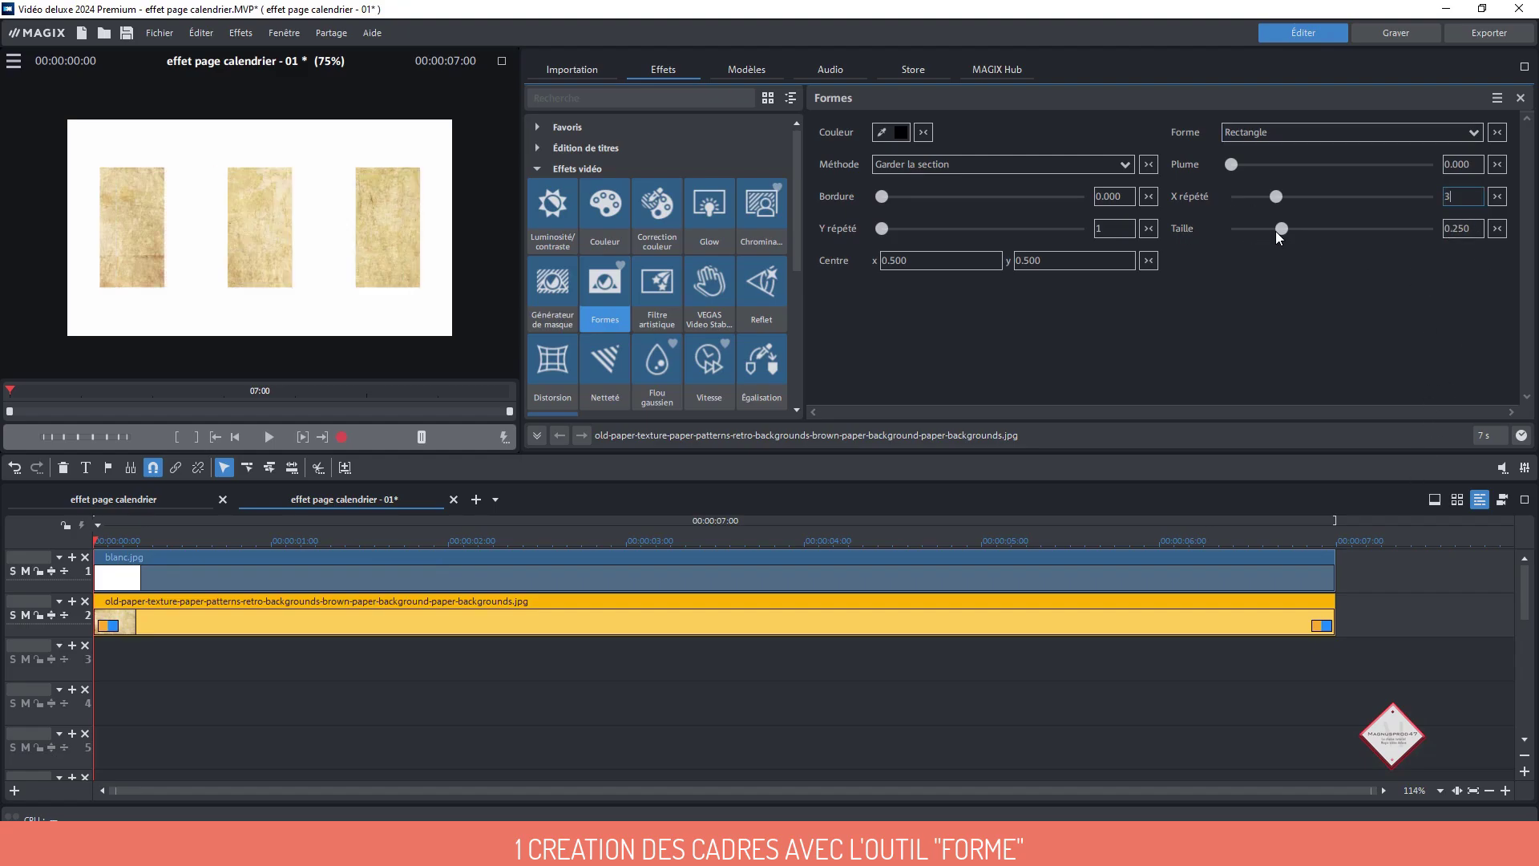
pyautogui.moveTo(1279, 230); pyautogui.dragTo(1311, 230)
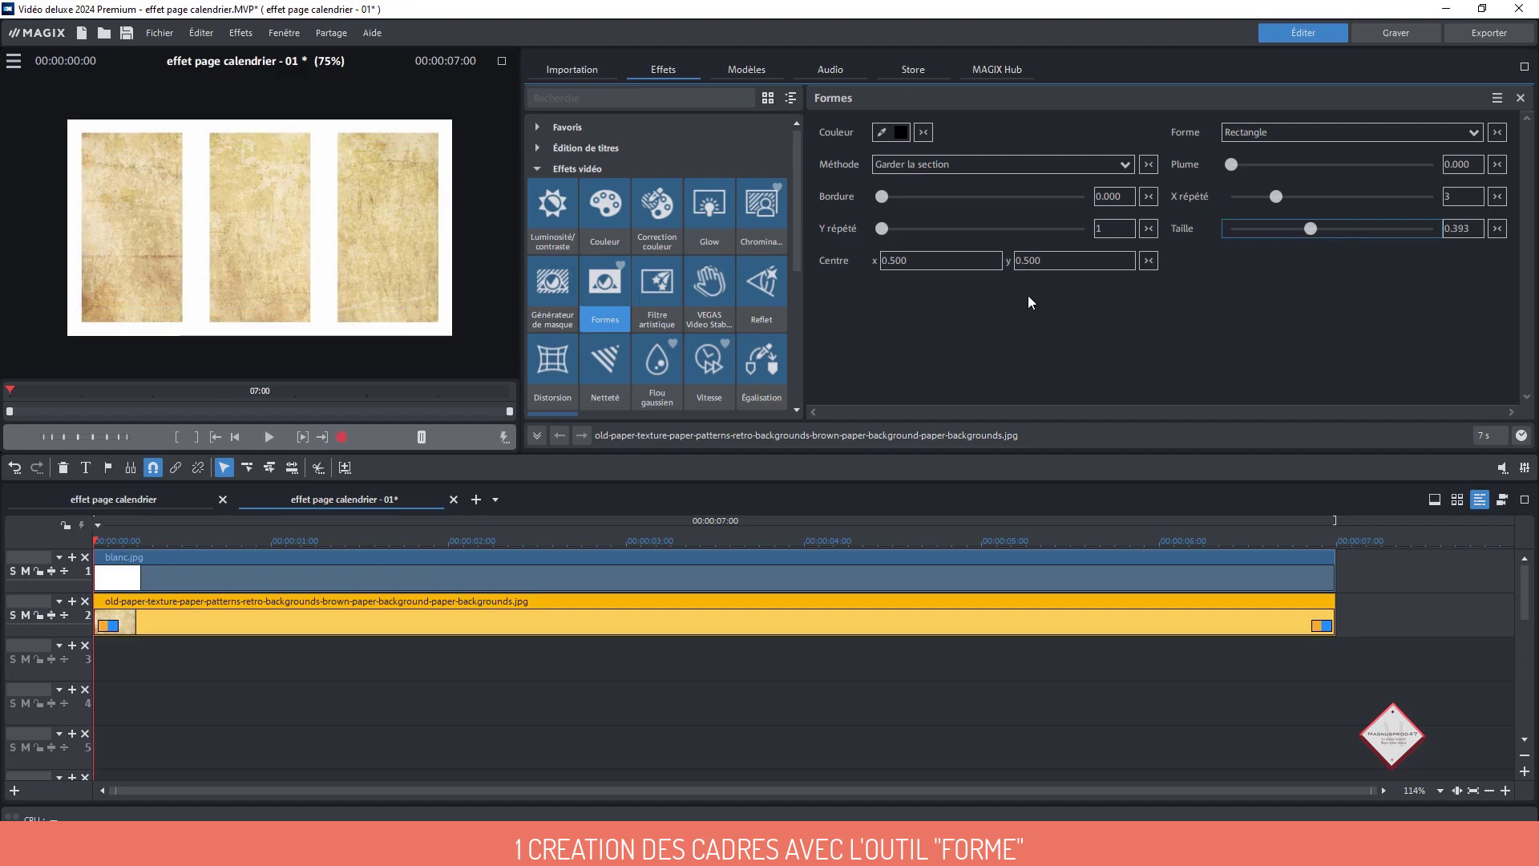
pyautogui.click(971, 163)
pyautogui.click(940, 201)
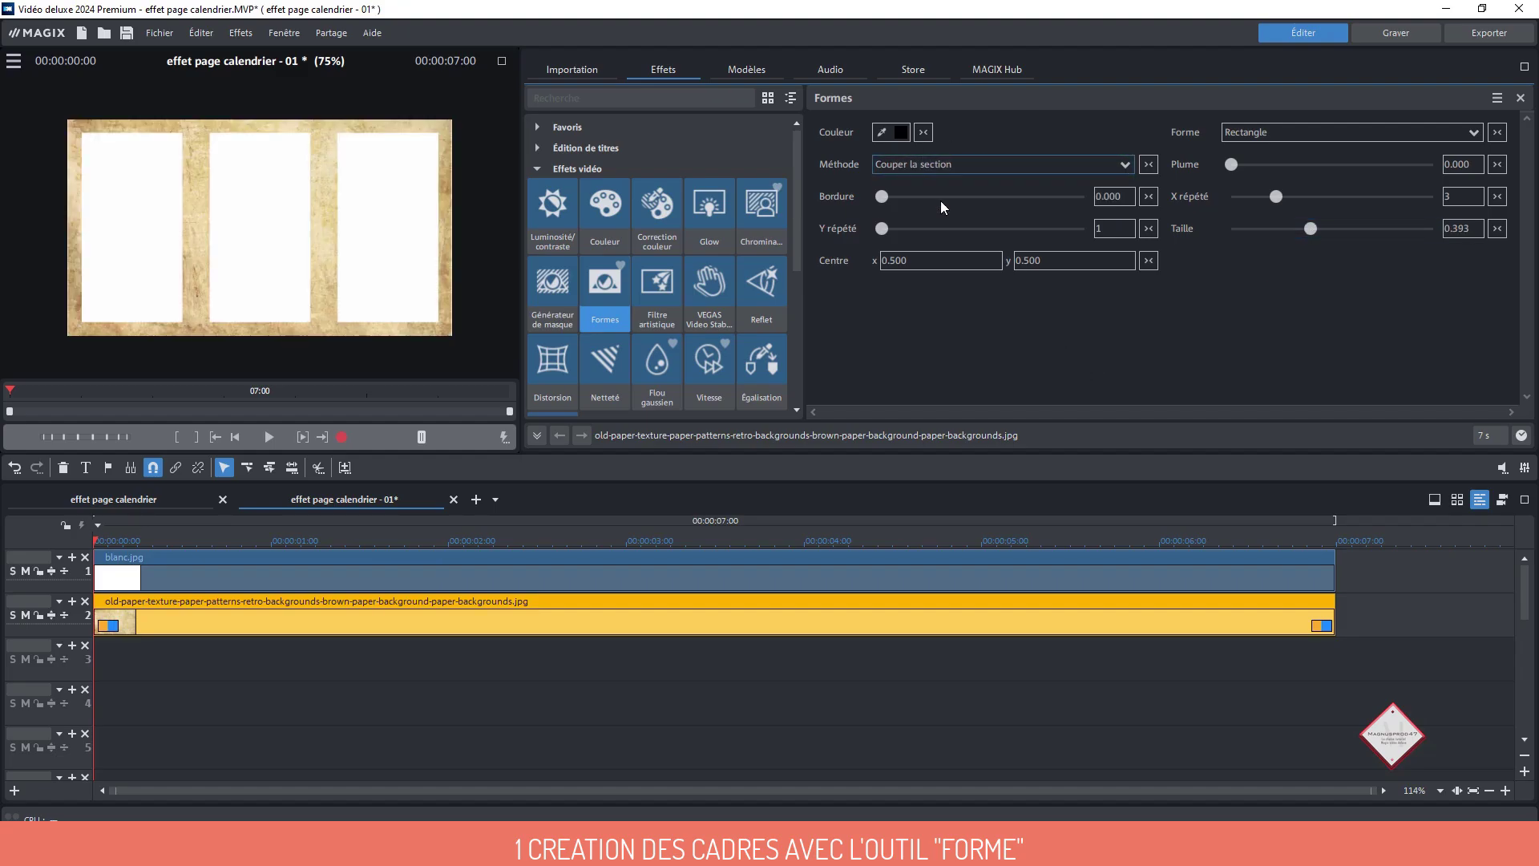
# Apply the Formes effect to the blanc.jpg clip with the shape Rectangle, X répété 3 and Taille 0.282
pyautogui.click(639, 573)
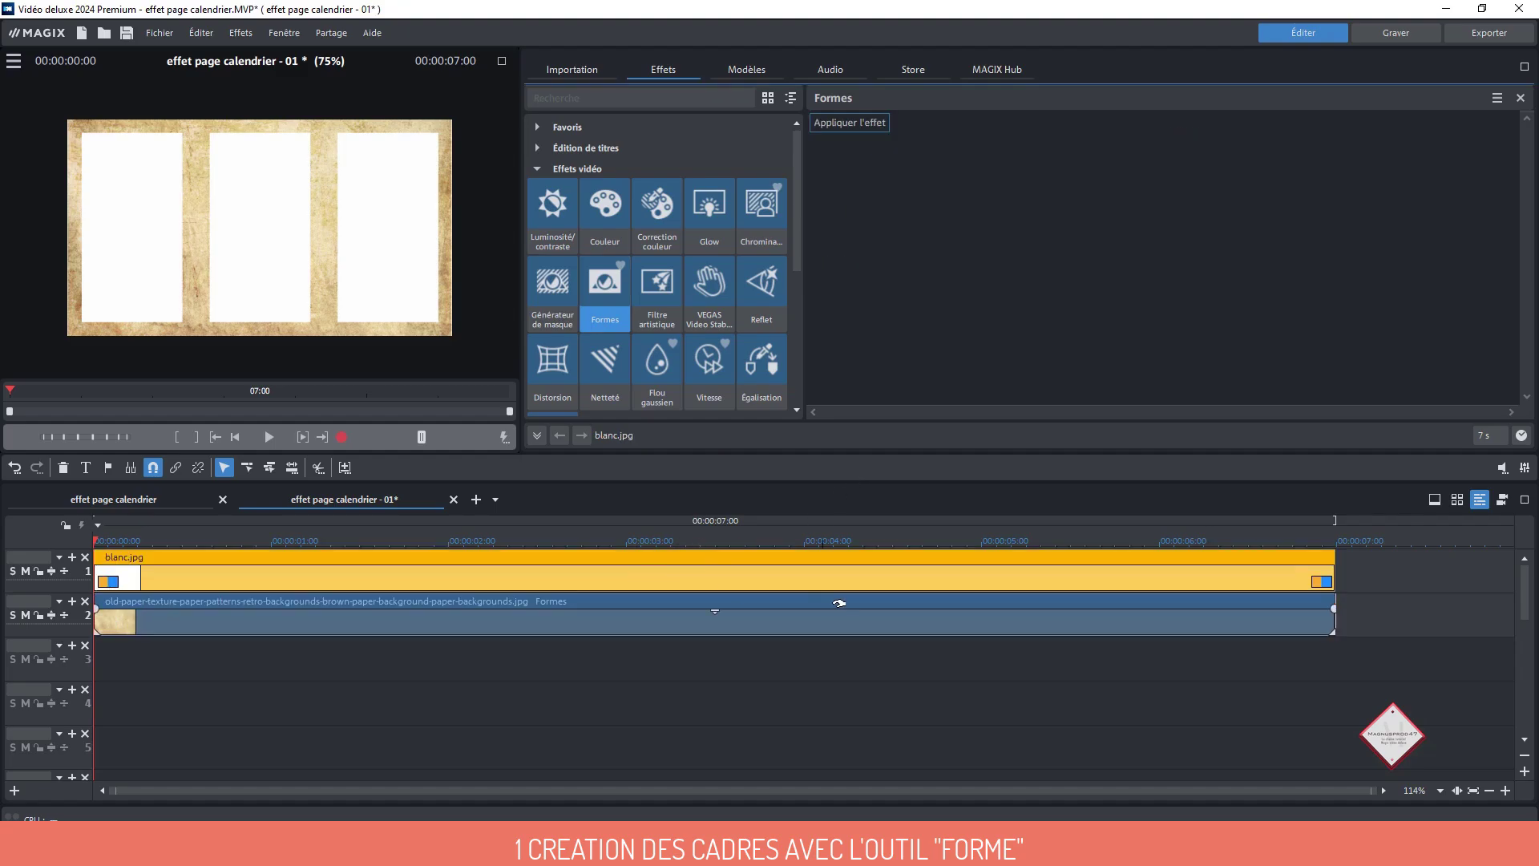
pyautogui.click(856, 124)
pyautogui.click(1294, 136)
pyautogui.click(1292, 206)
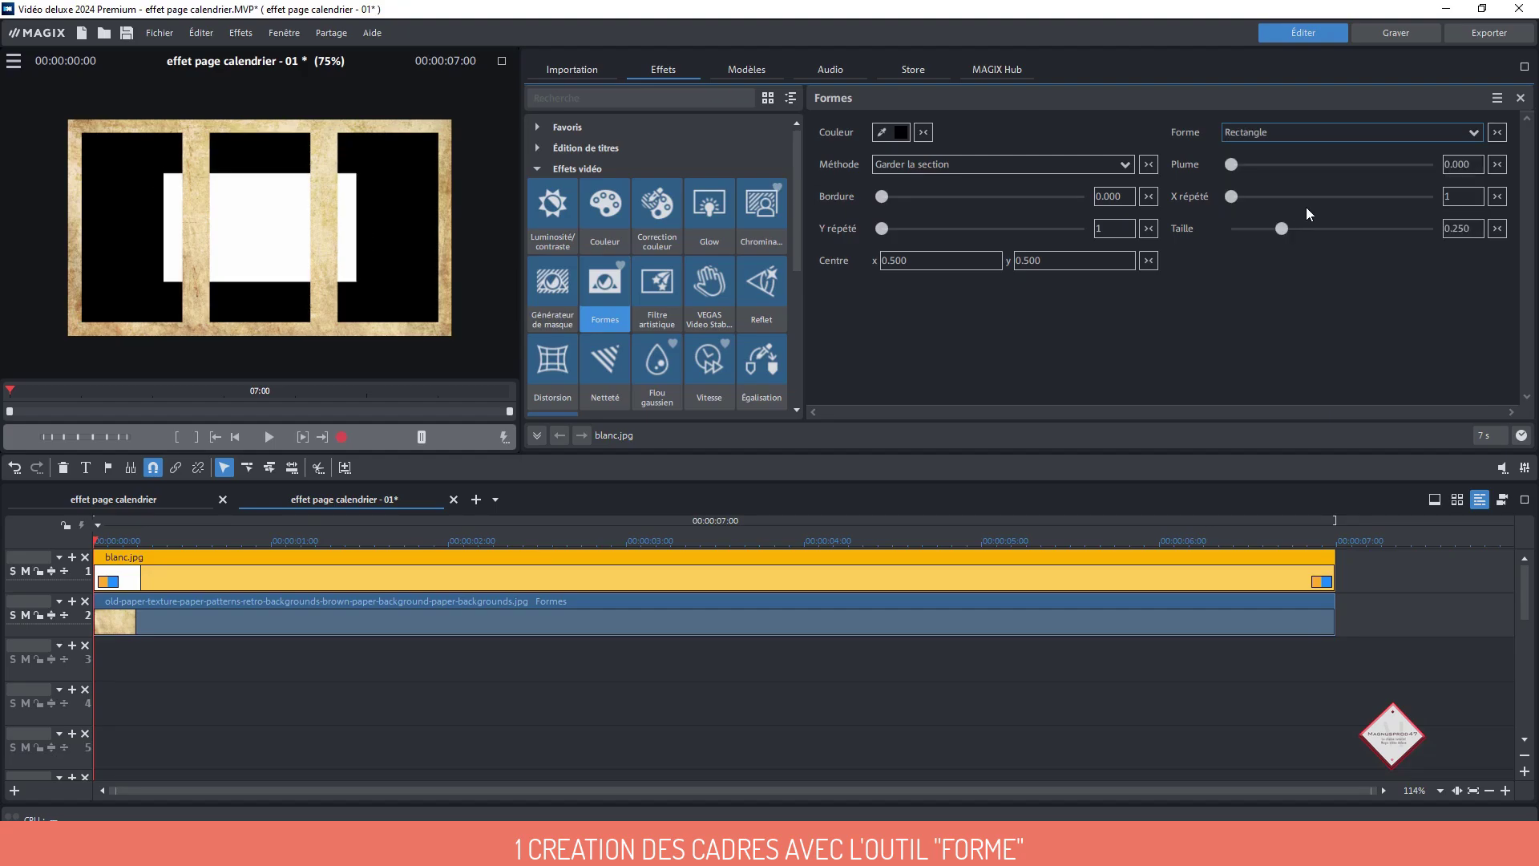
pyautogui.scroll(2, 1450, 194)
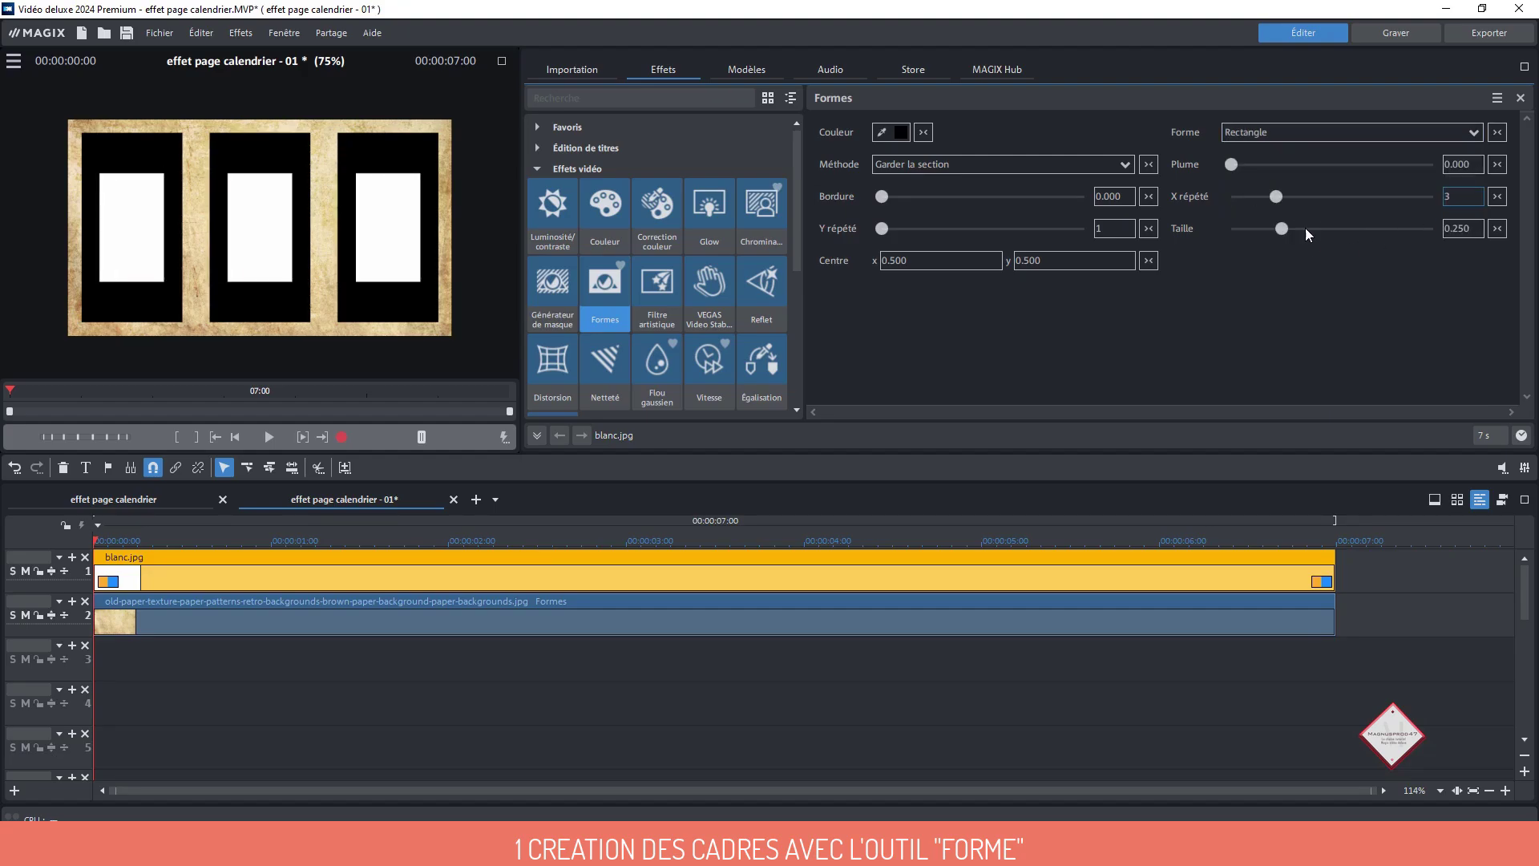
pyautogui.moveTo(1280, 230); pyautogui.dragTo(1289, 231)
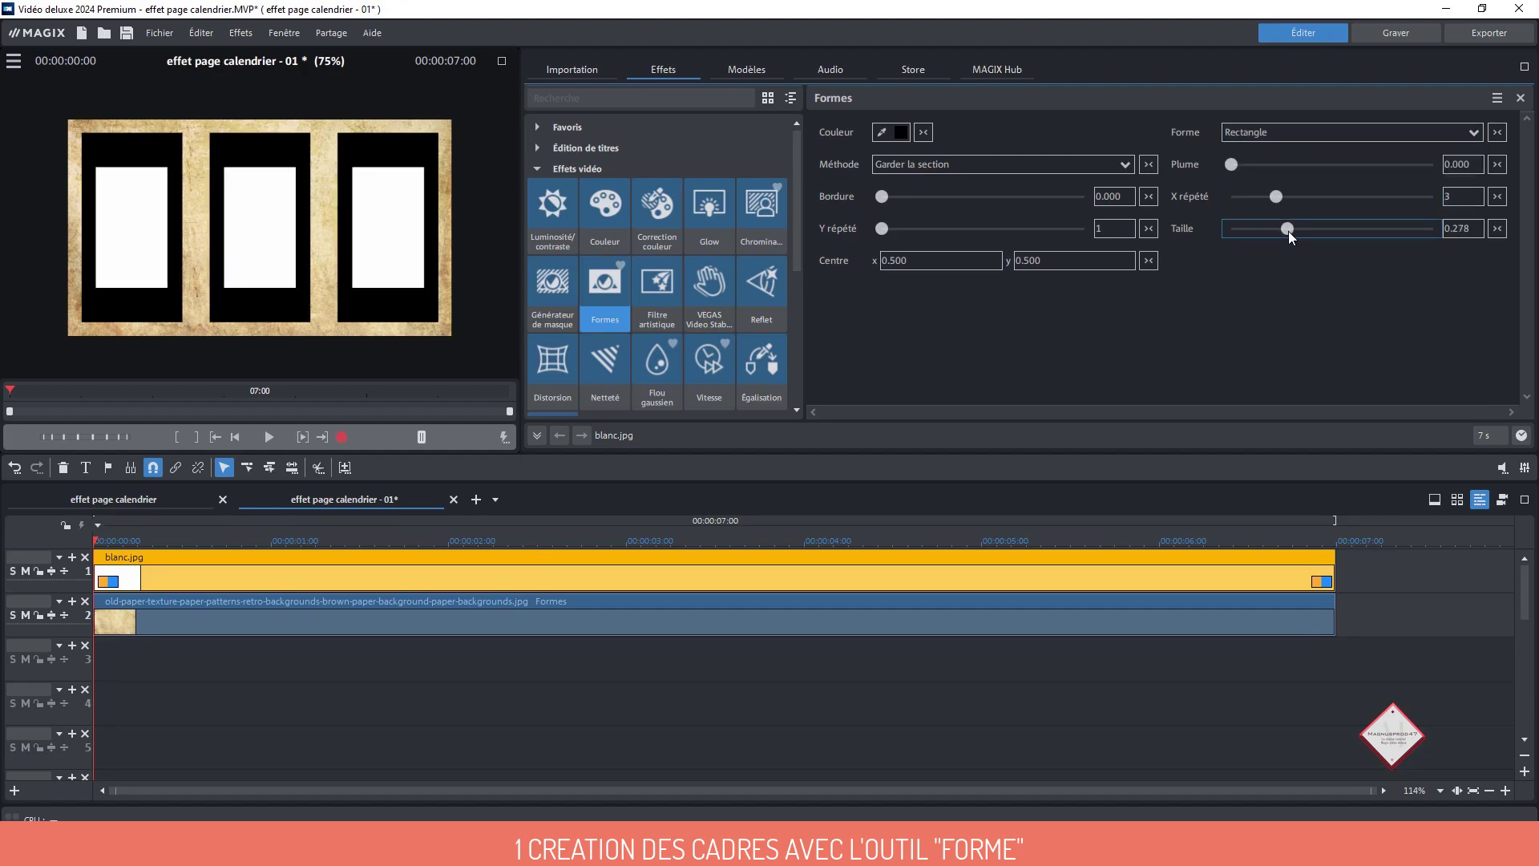
# Apply the Taille/Position/Rotation effect to the blanc.jpg clip with a vertical position of 86 px
pyautogui.click(791, 98)
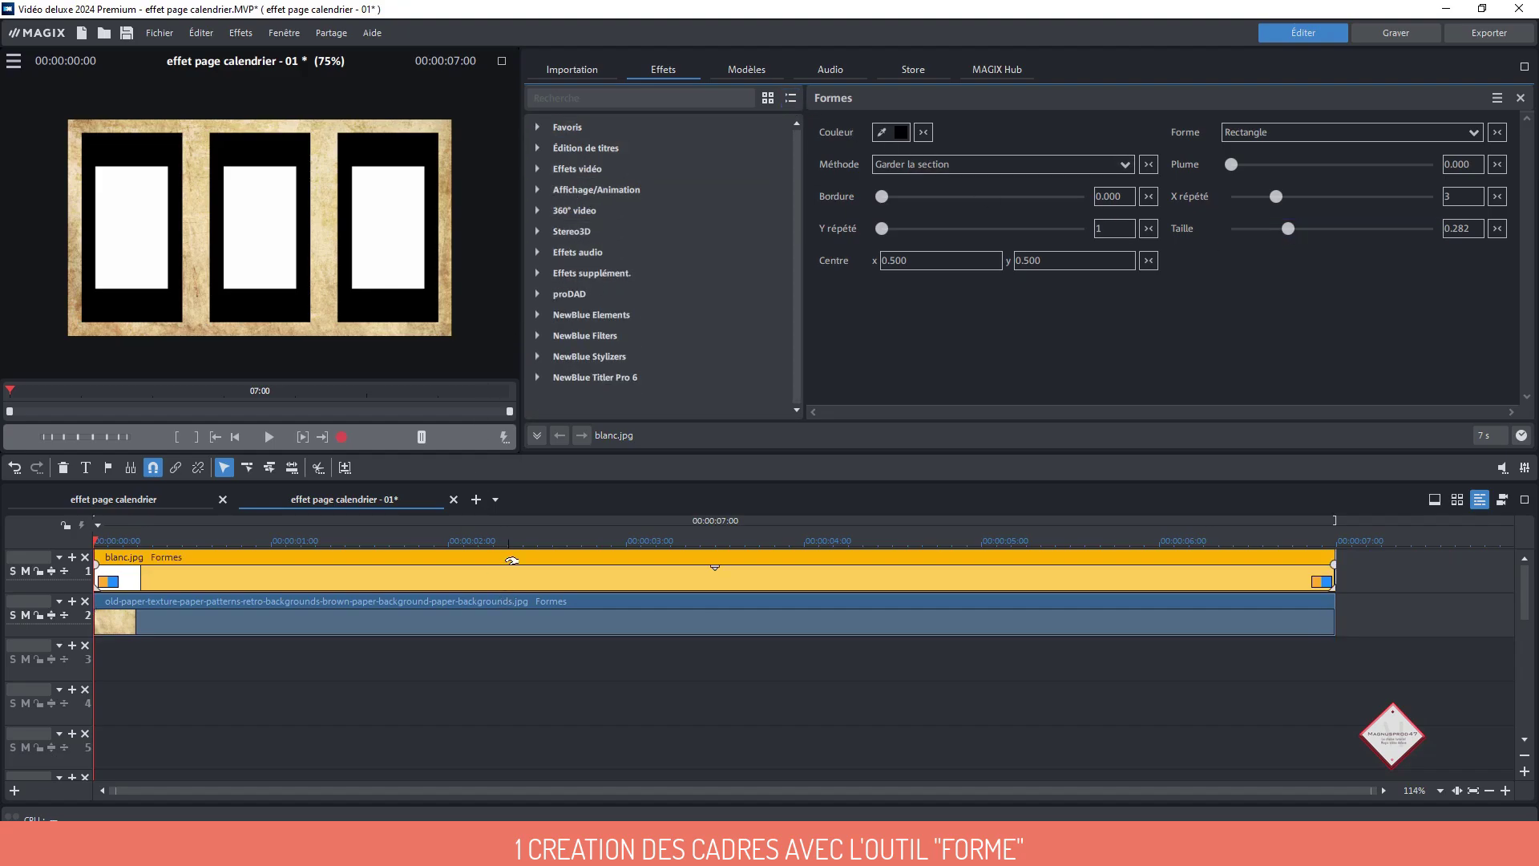
pyautogui.click(601, 190)
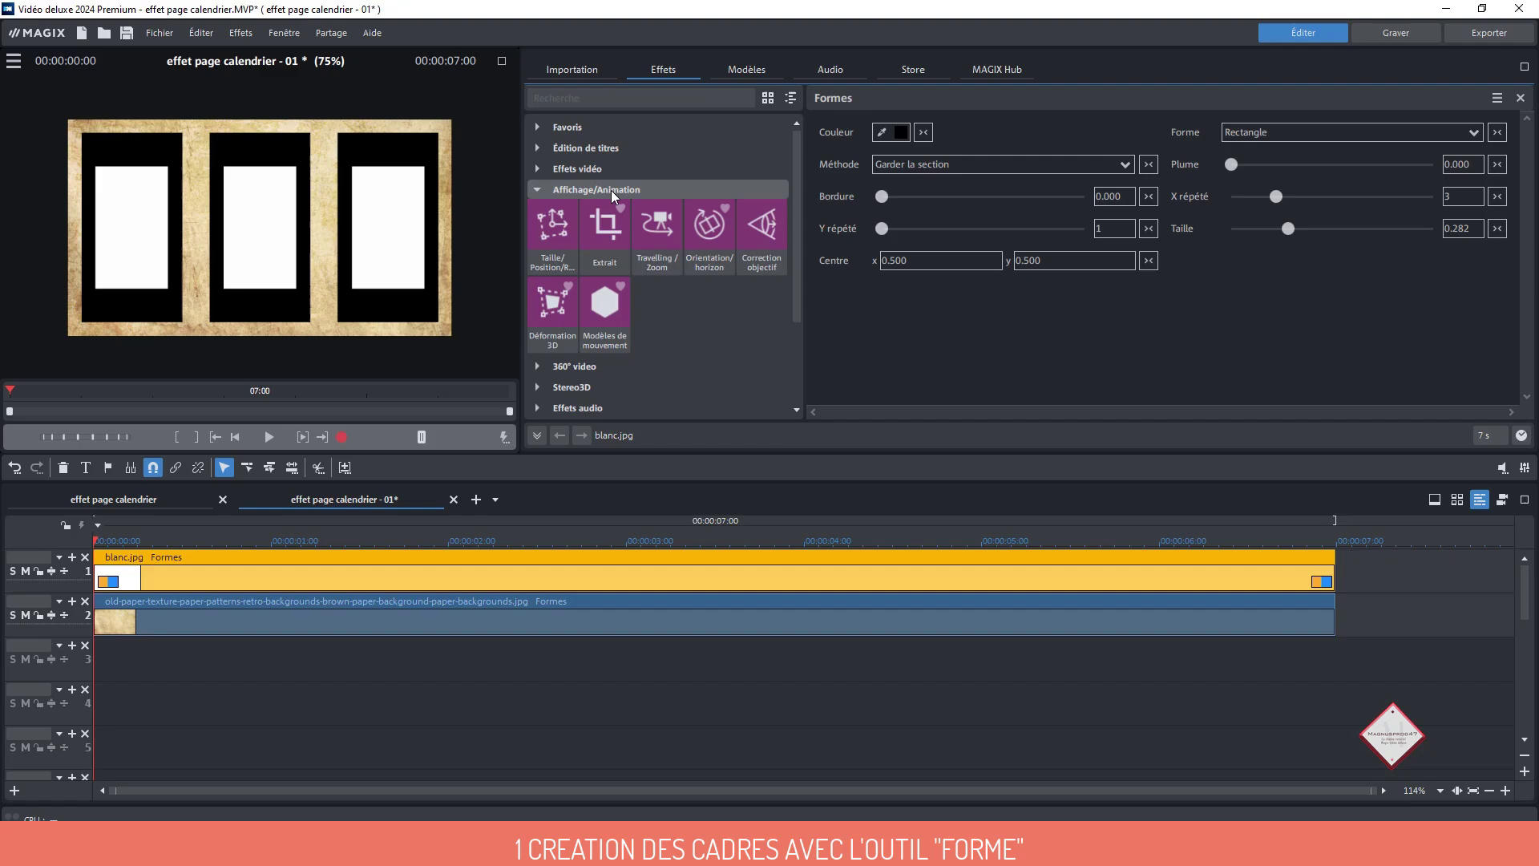
pyautogui.click(561, 240)
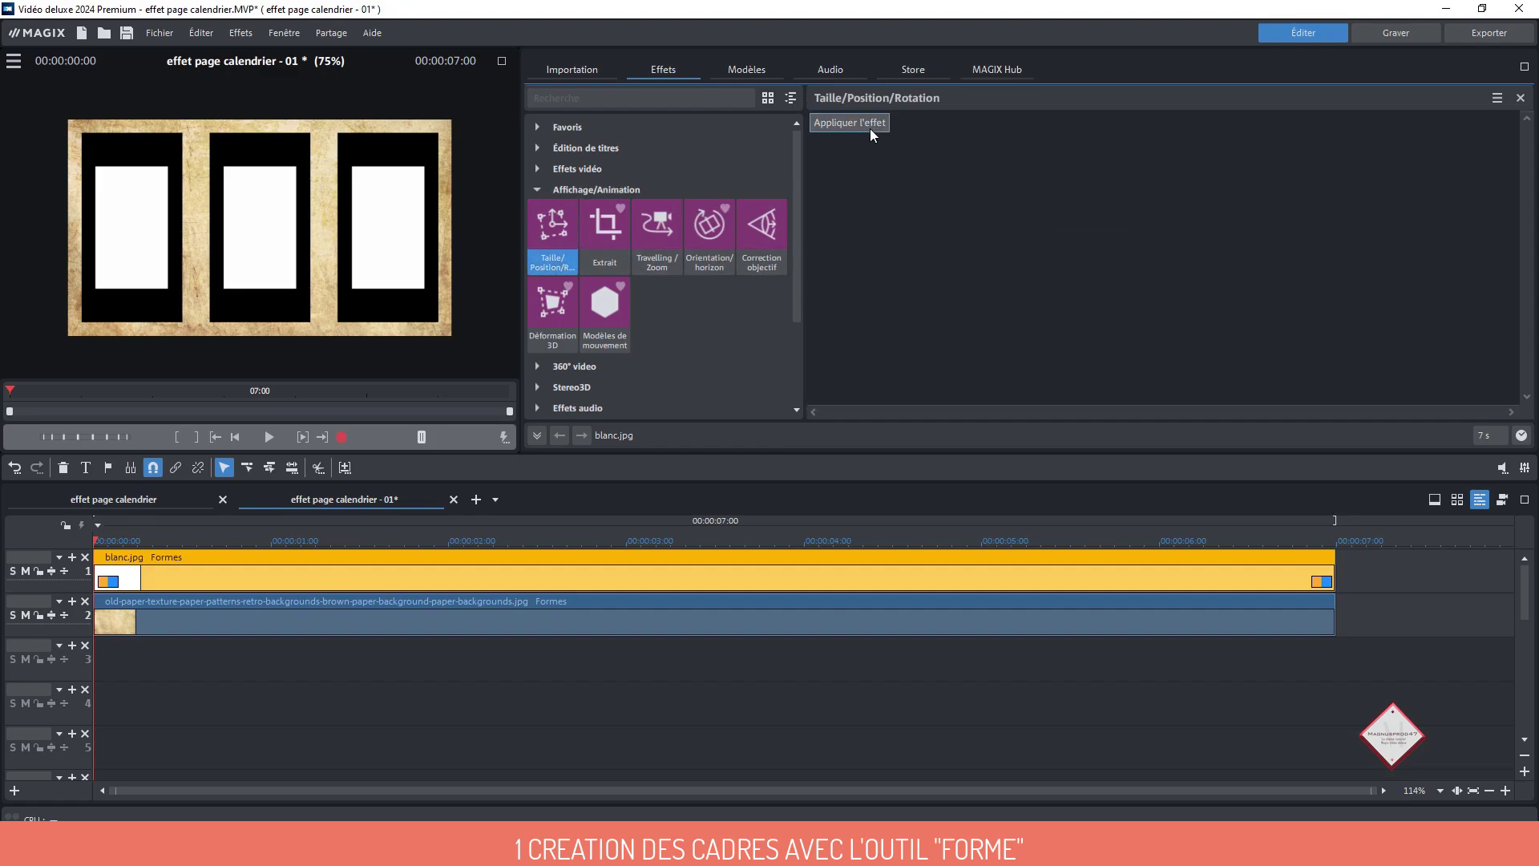
pyautogui.click(867, 126)
pyautogui.moveTo(1334, 192); pyautogui.dragTo(1334, 117)
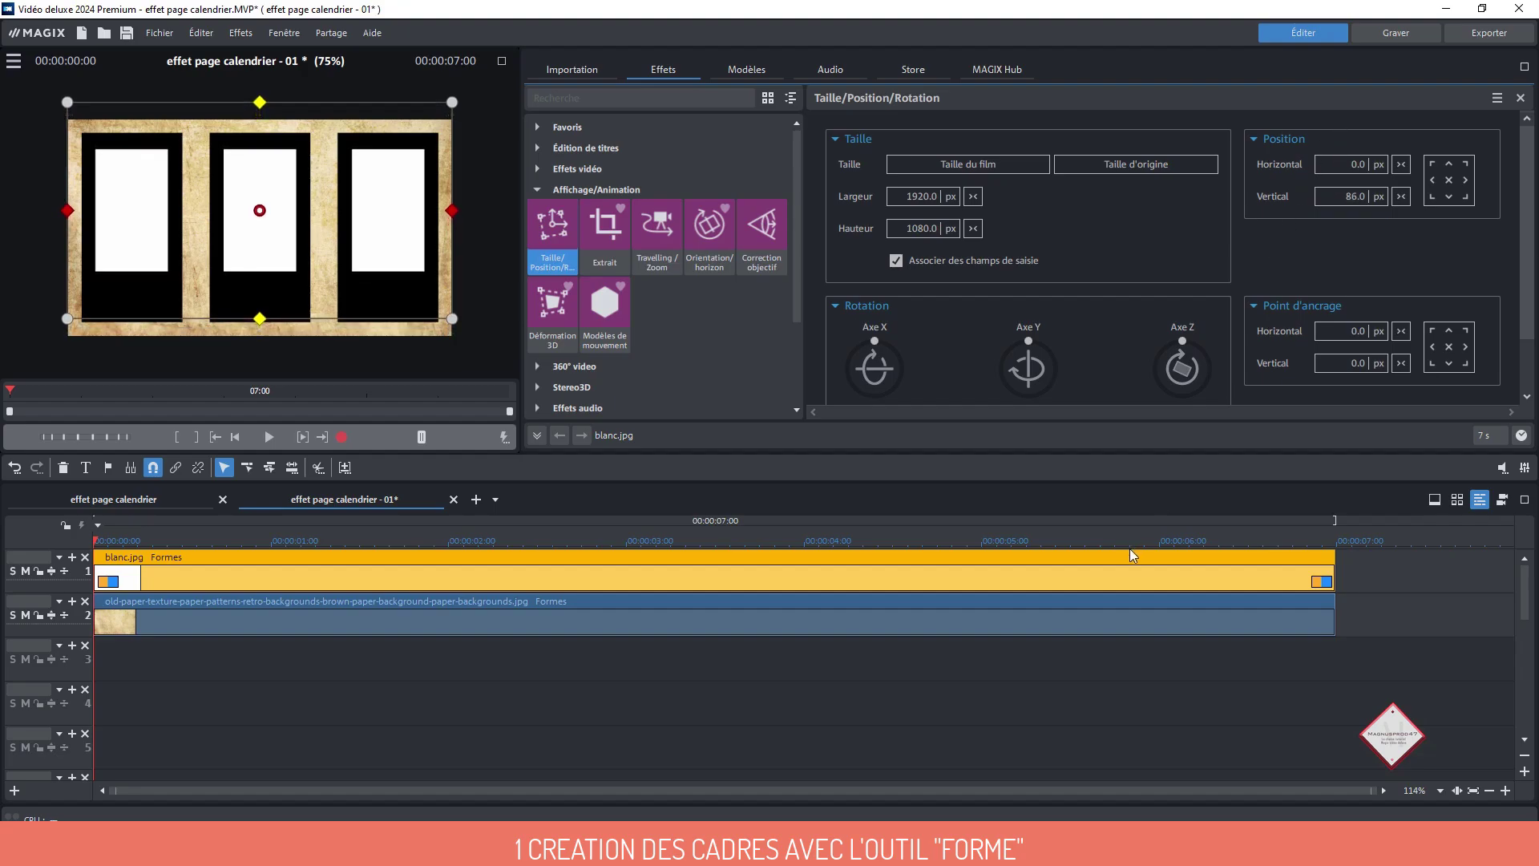
# Change the method of the blanc.jpg clip's Formes effect to Couper la section
pyautogui.click(573, 170)
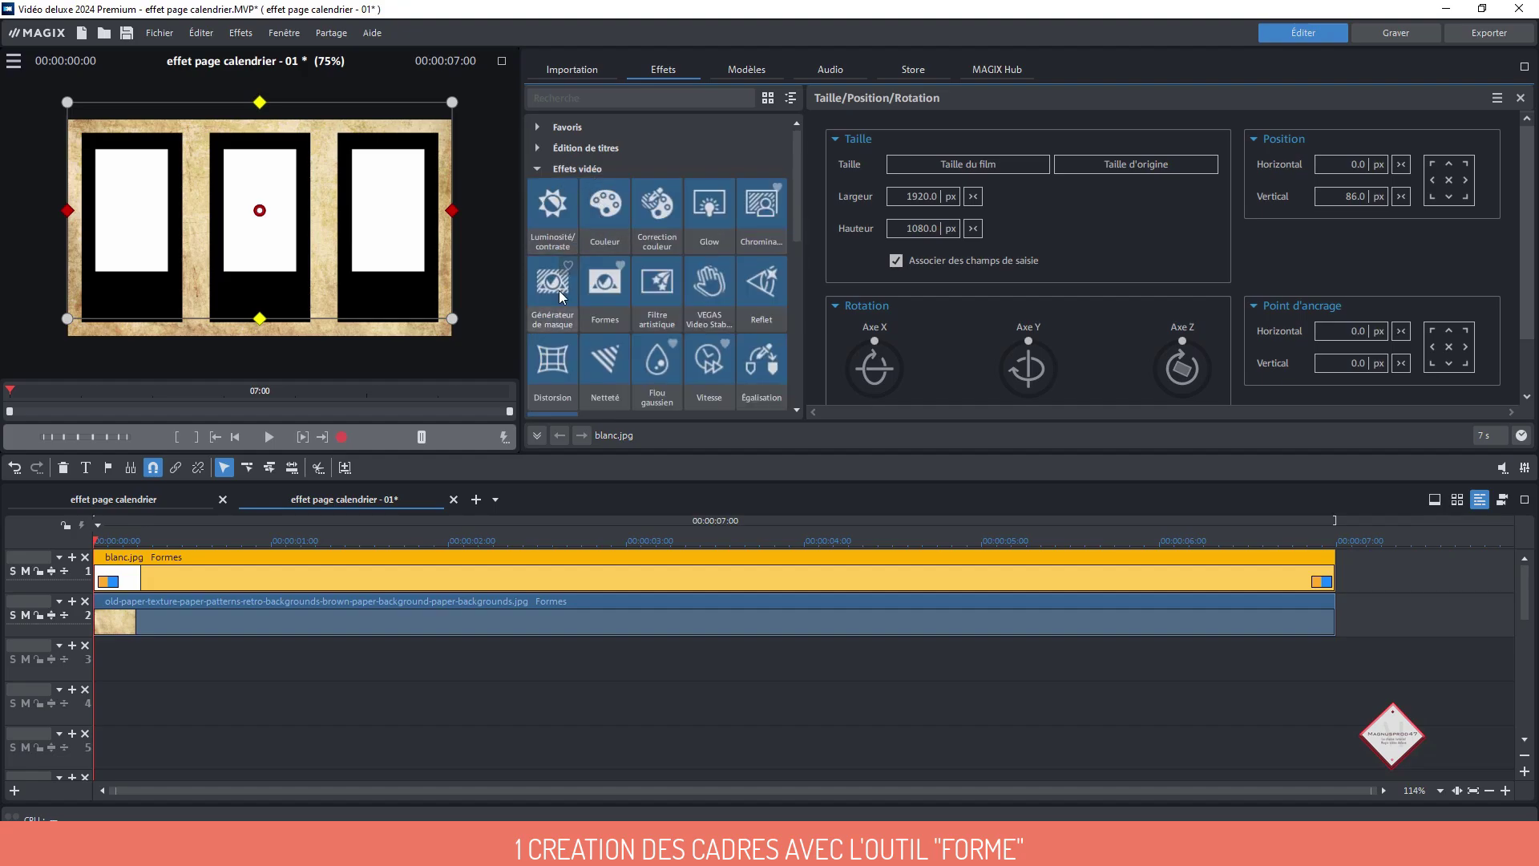
pyautogui.click(606, 311)
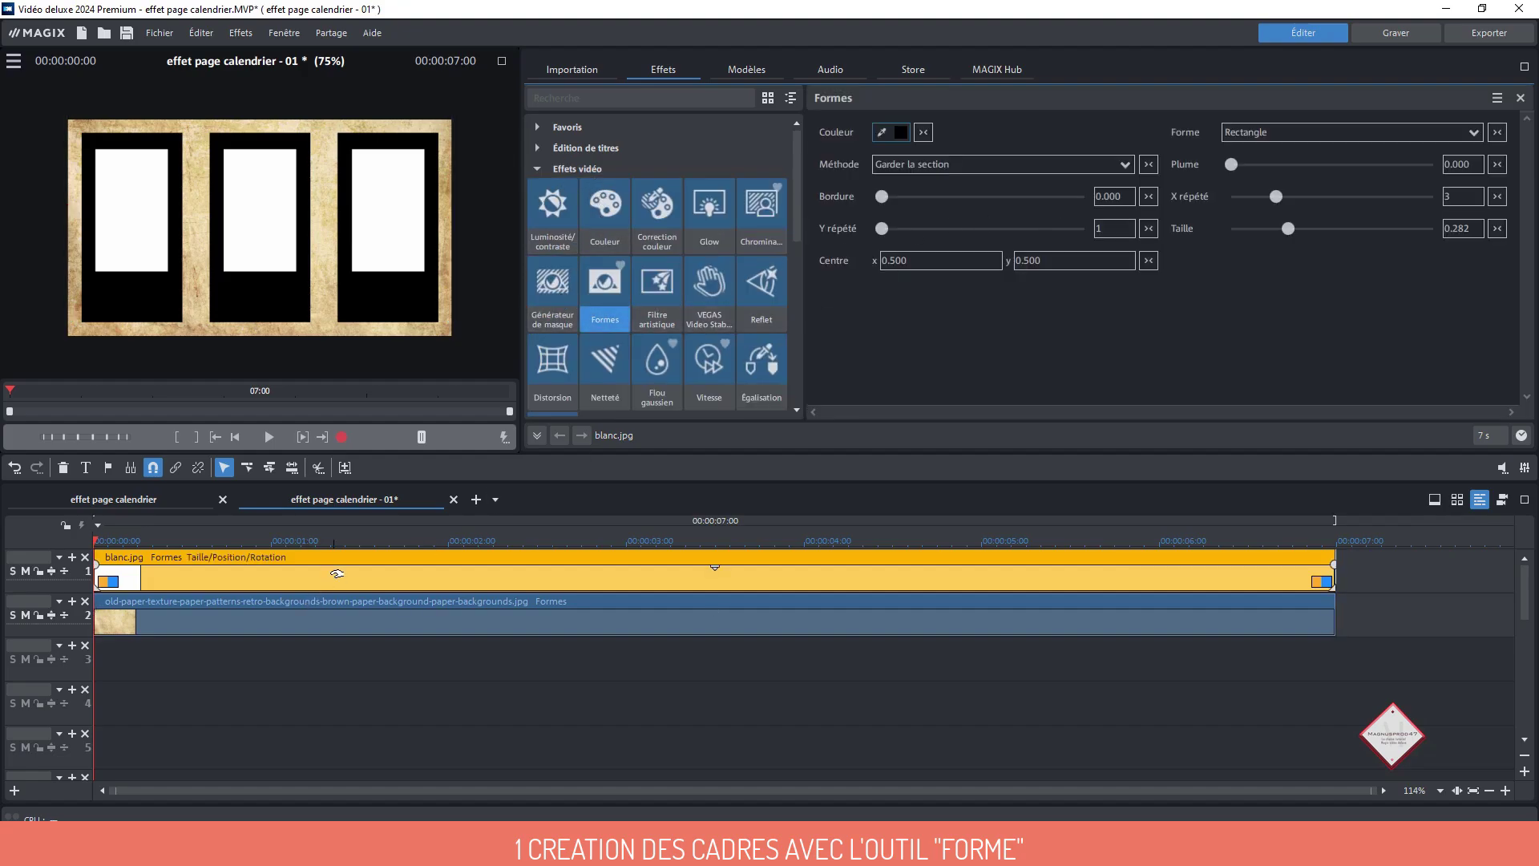
pyautogui.click(950, 165)
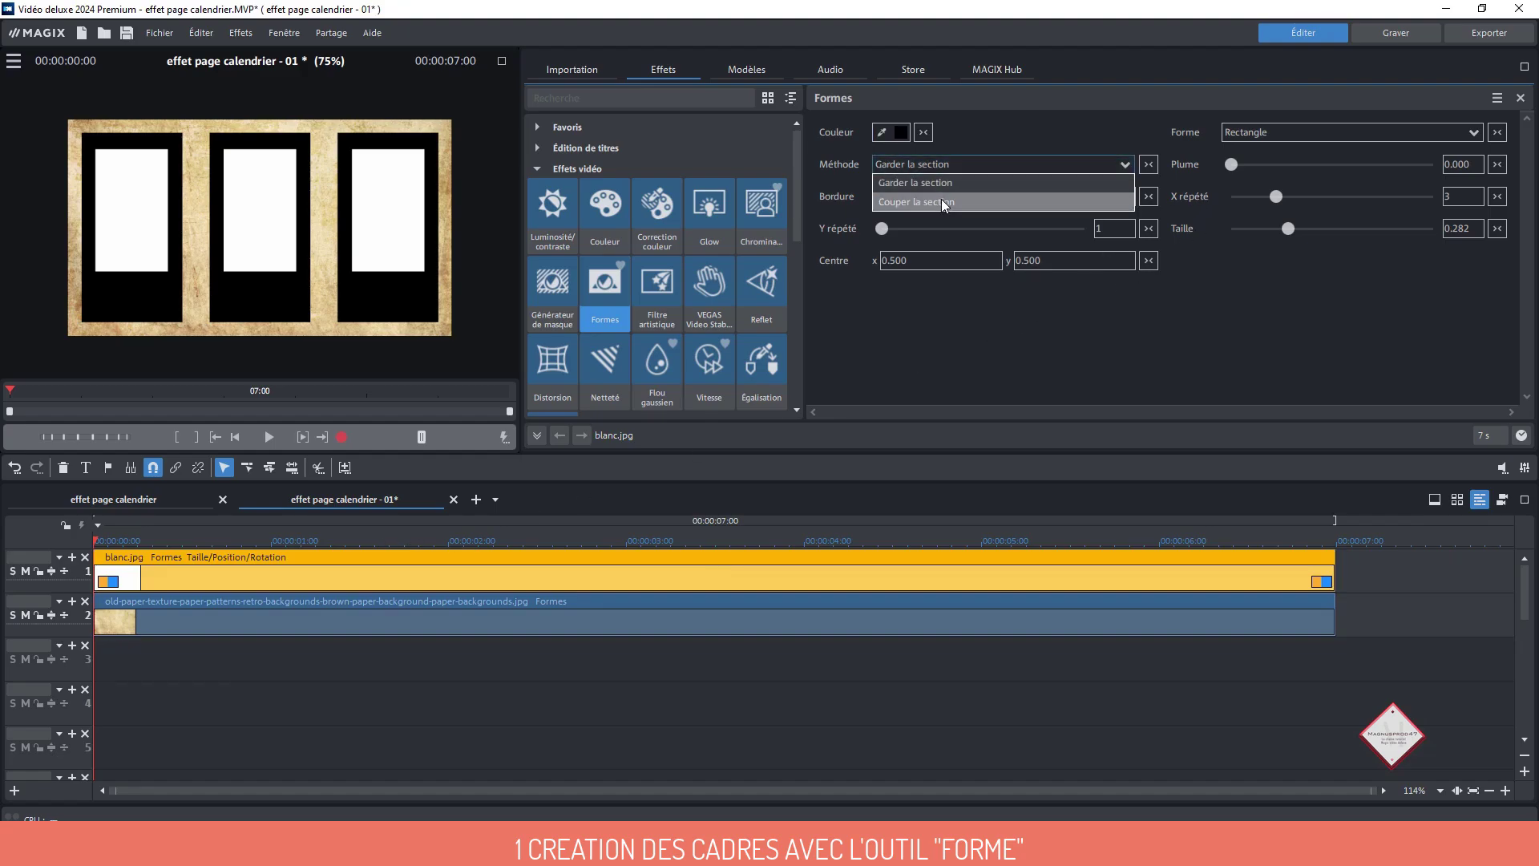
pyautogui.click(941, 200)
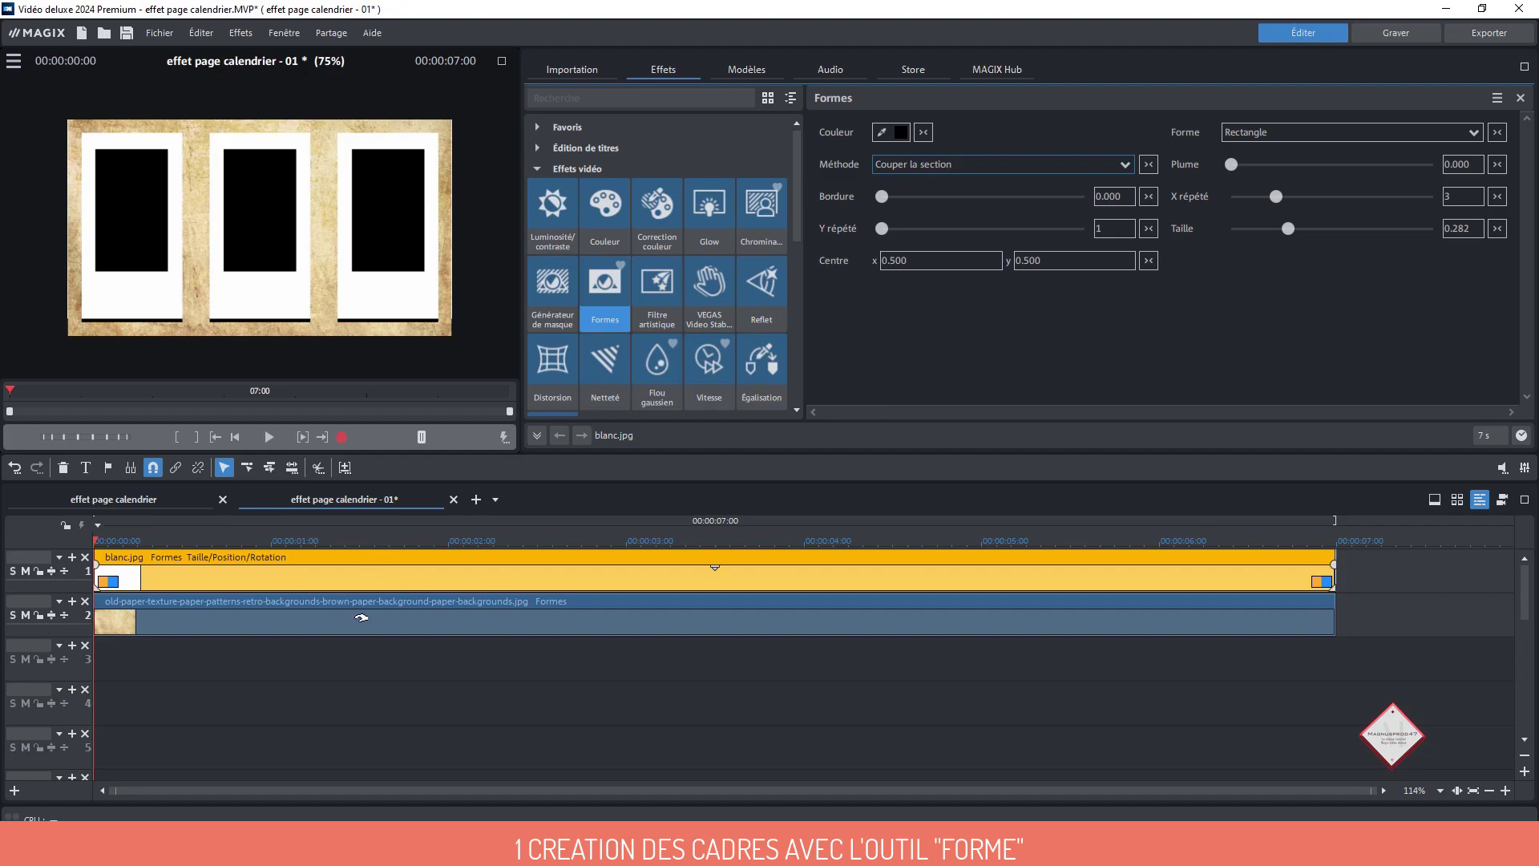
# Soften the edges of the parchment clip's three rectangles by setting Plume to 0.043
pyautogui.click(406, 617)
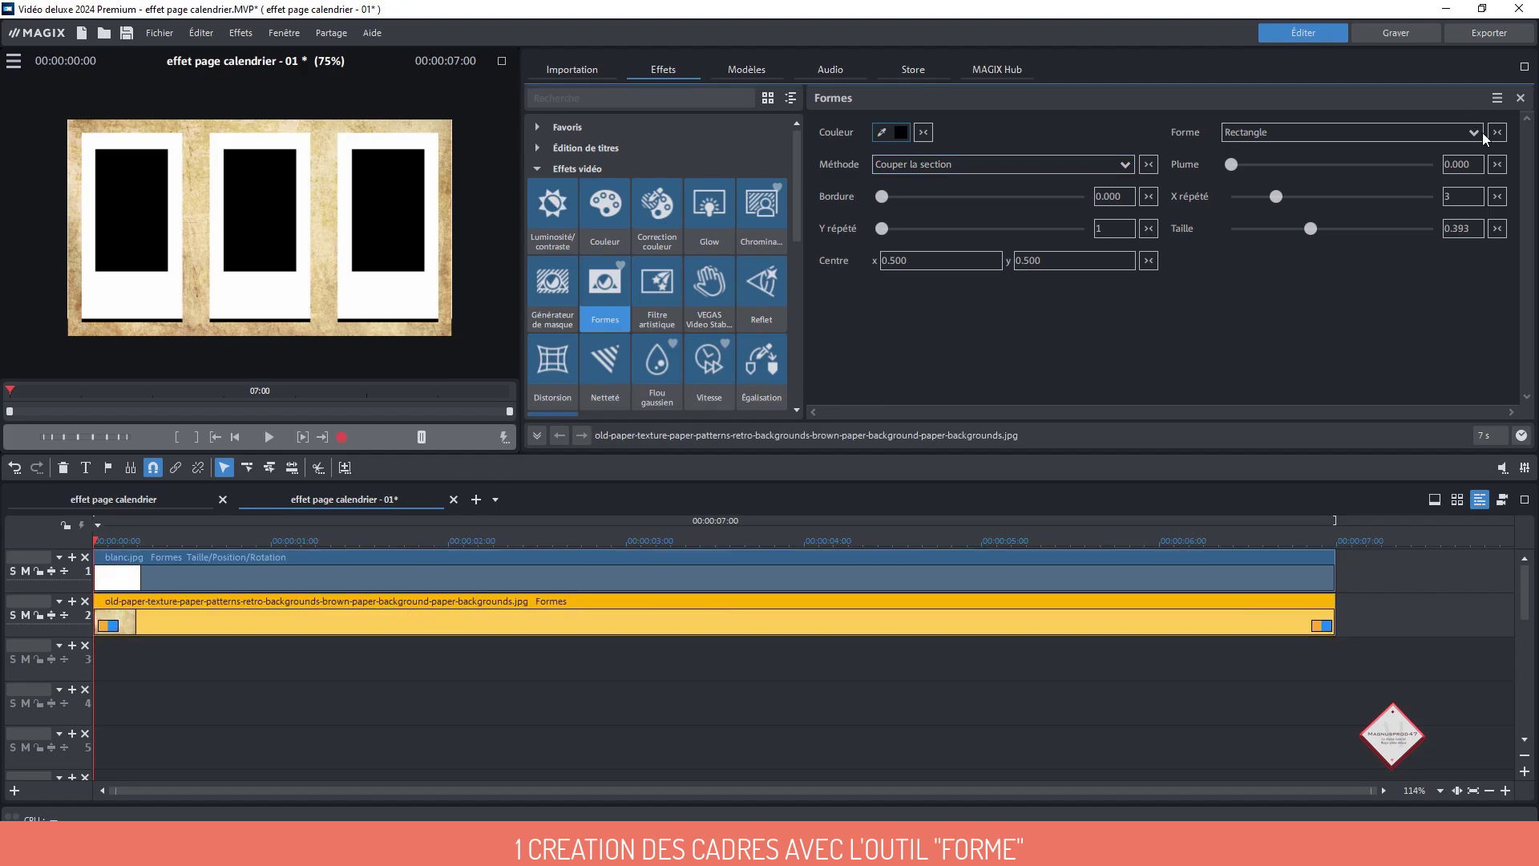
pyautogui.moveTo(1228, 160); pyautogui.dragTo(1235, 165)
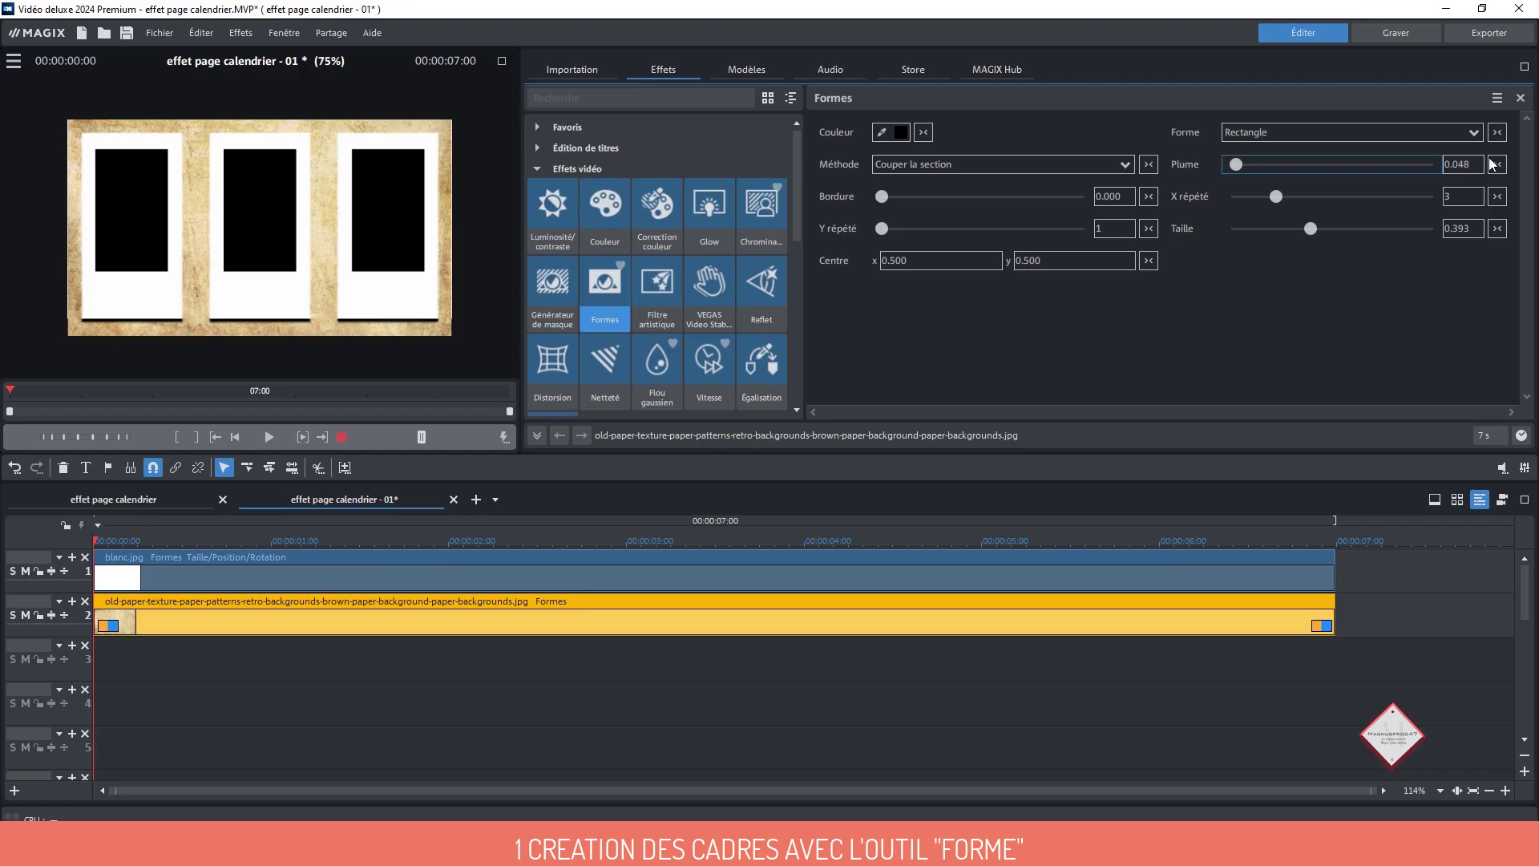
pyautogui.click(1473, 165)
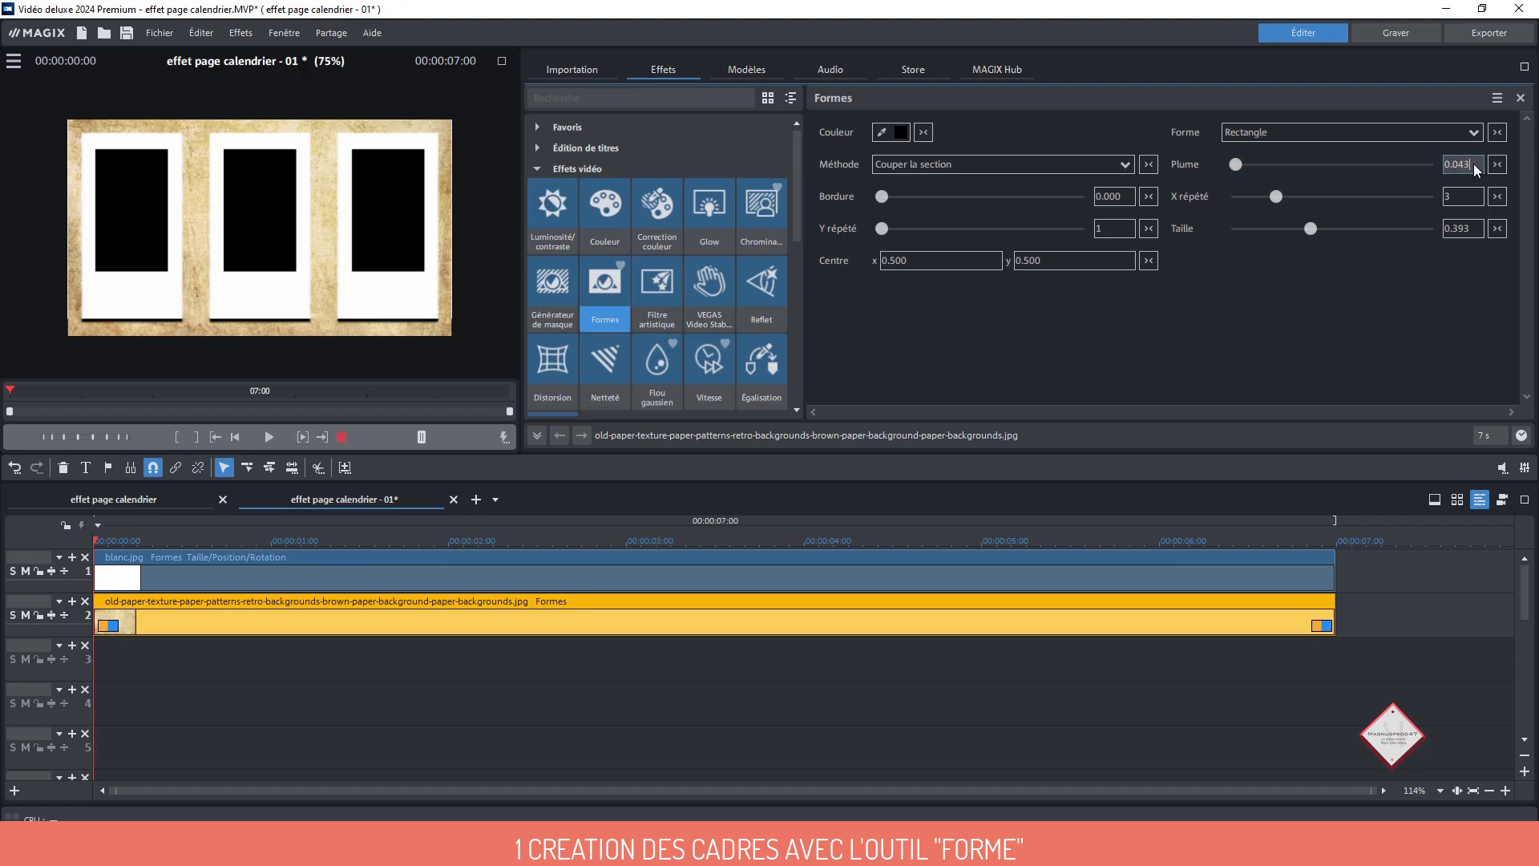
# Set the Plume of the parchment clip's three rectangles to 0.040 and check the softened edges in the enlarged preview
pyautogui.press('Return')
pyautogui.click(502, 60)
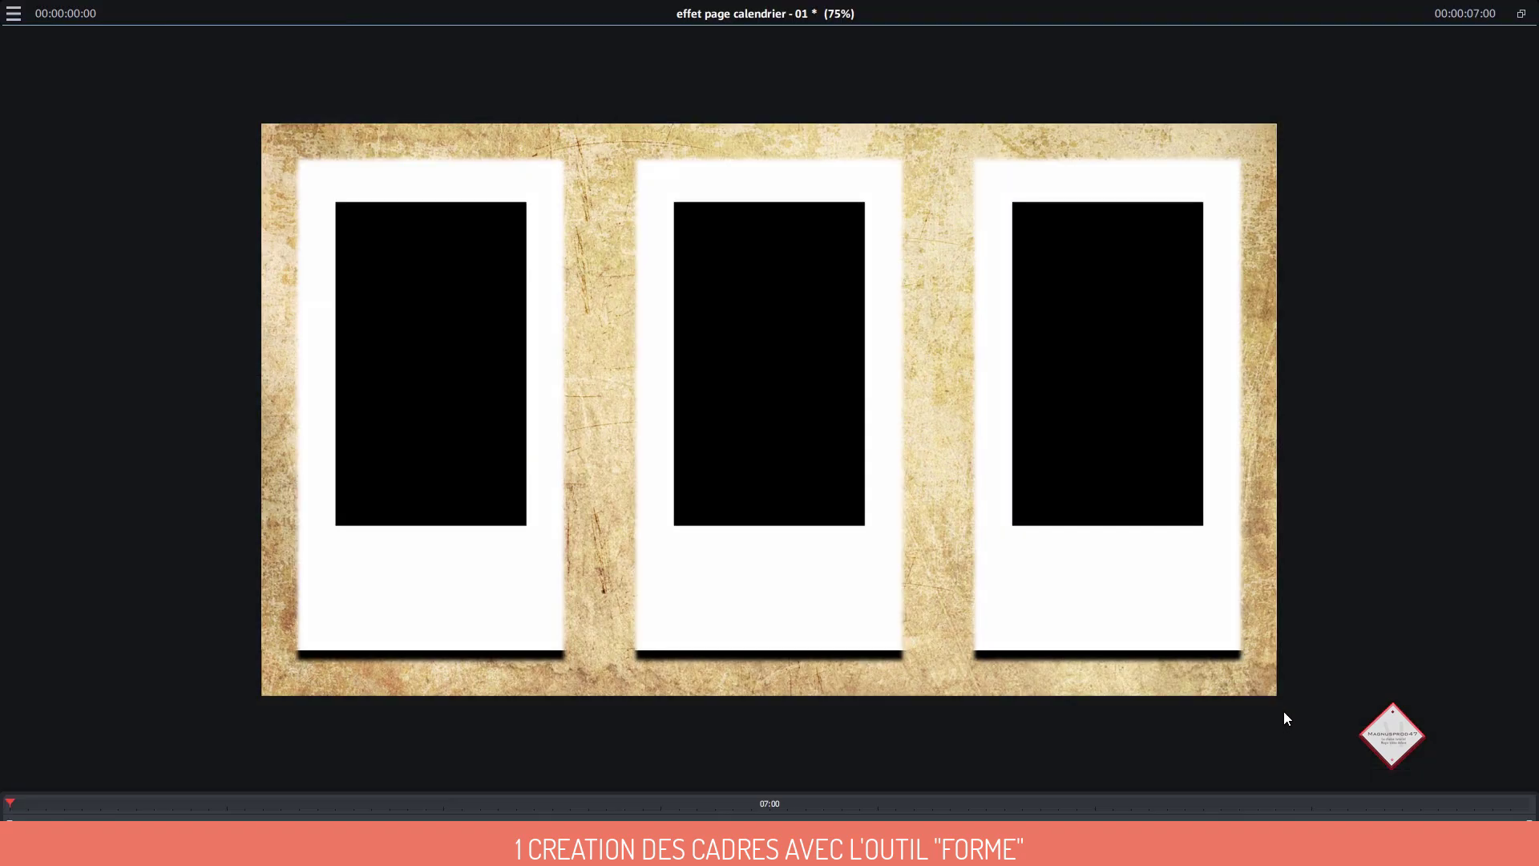
pyautogui.click(1521, 13)
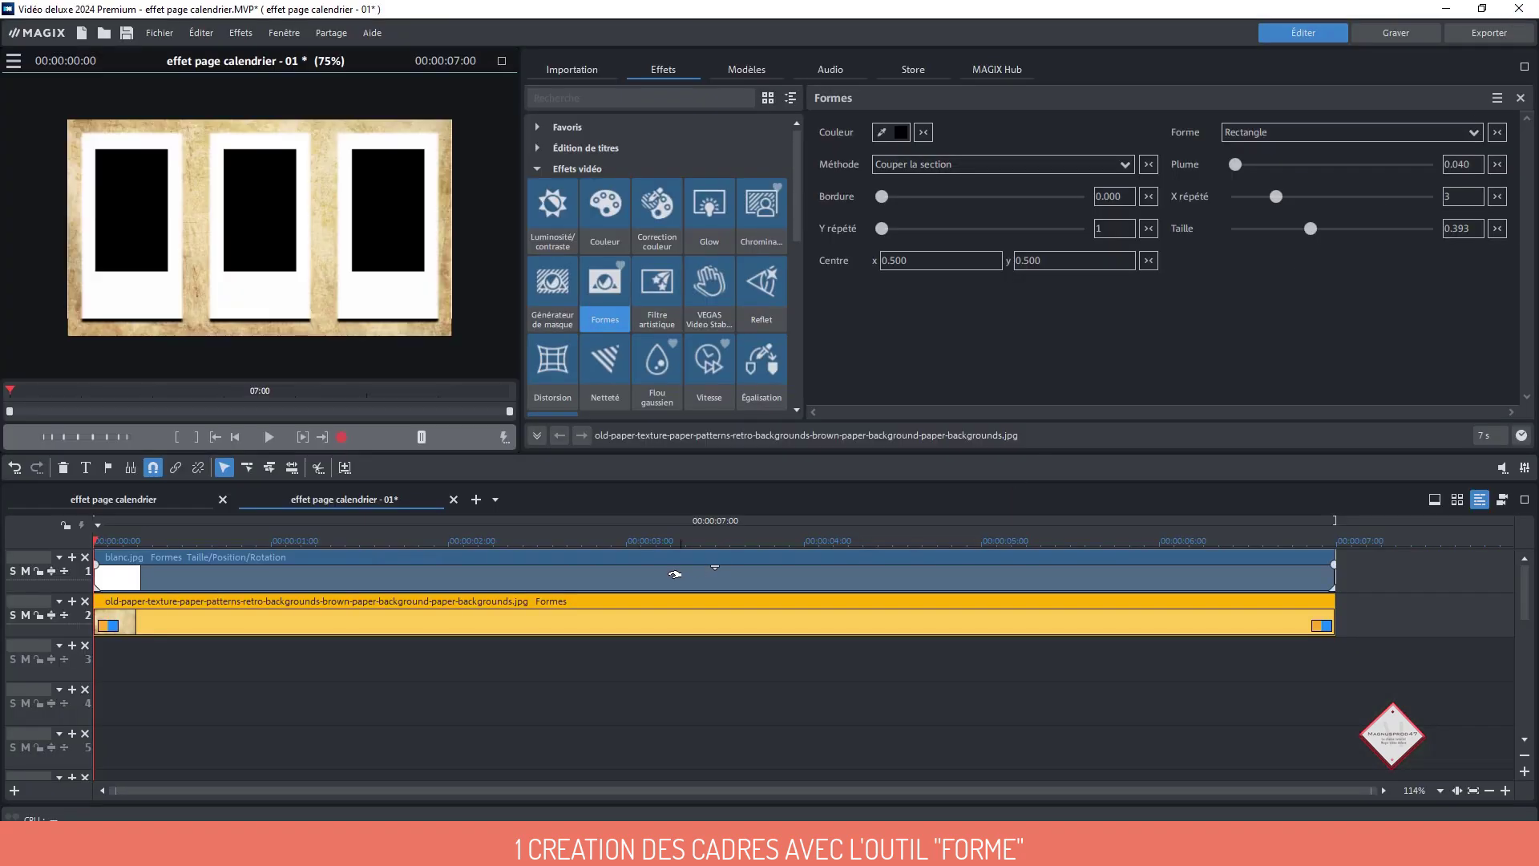
# Enlarge the three rectangular openings of the blanc.jpg clip to Taille 0.302 and check them in the enlarged preview
pyautogui.click(605, 577)
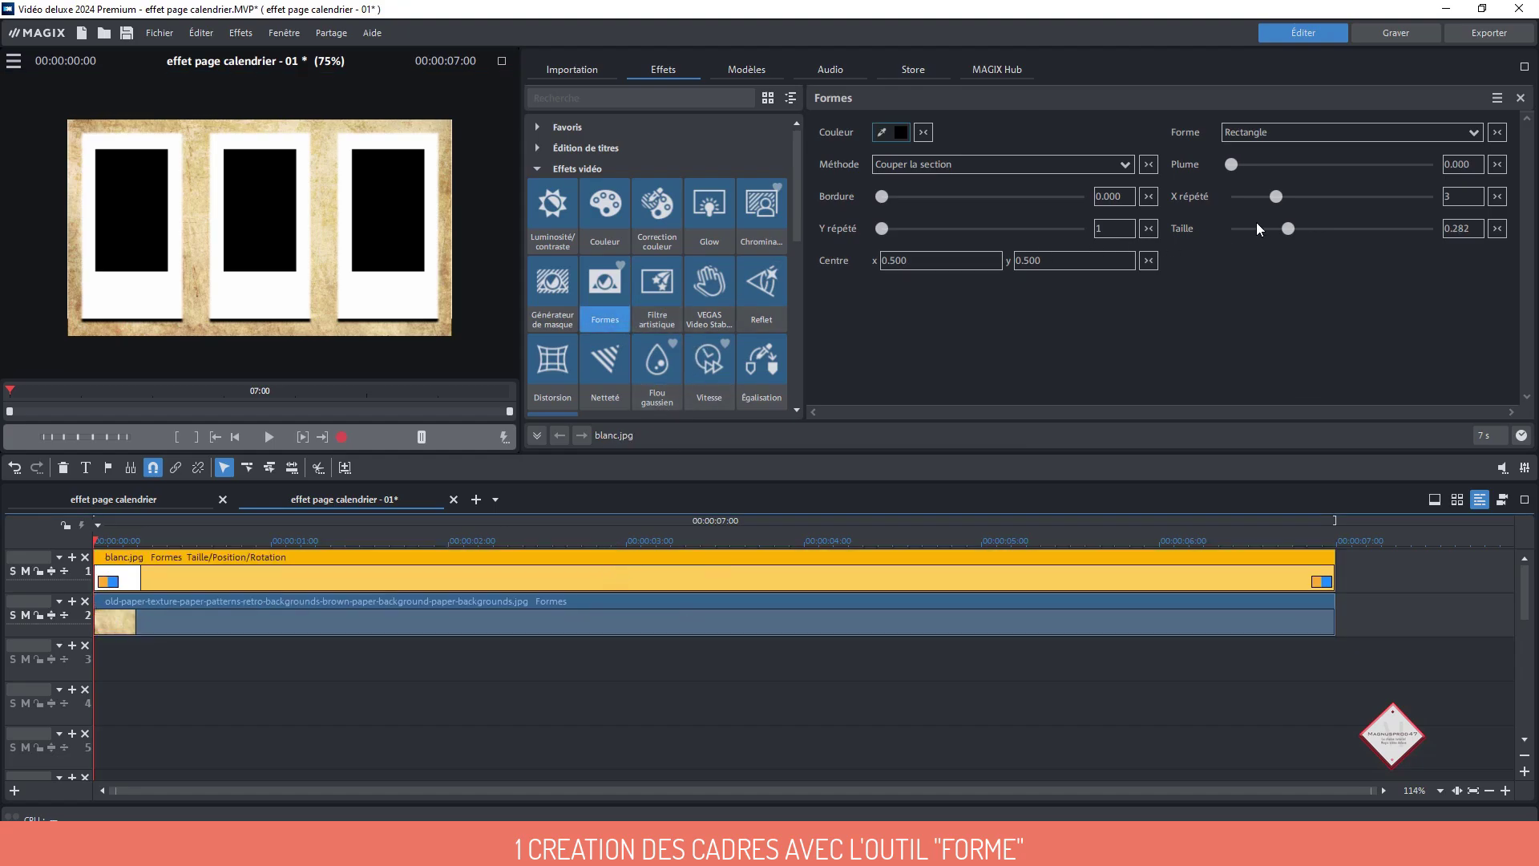
pyautogui.click(1454, 233)
pyautogui.scroll(11, 1454, 233)
pyautogui.scroll(9, 1454, 232)
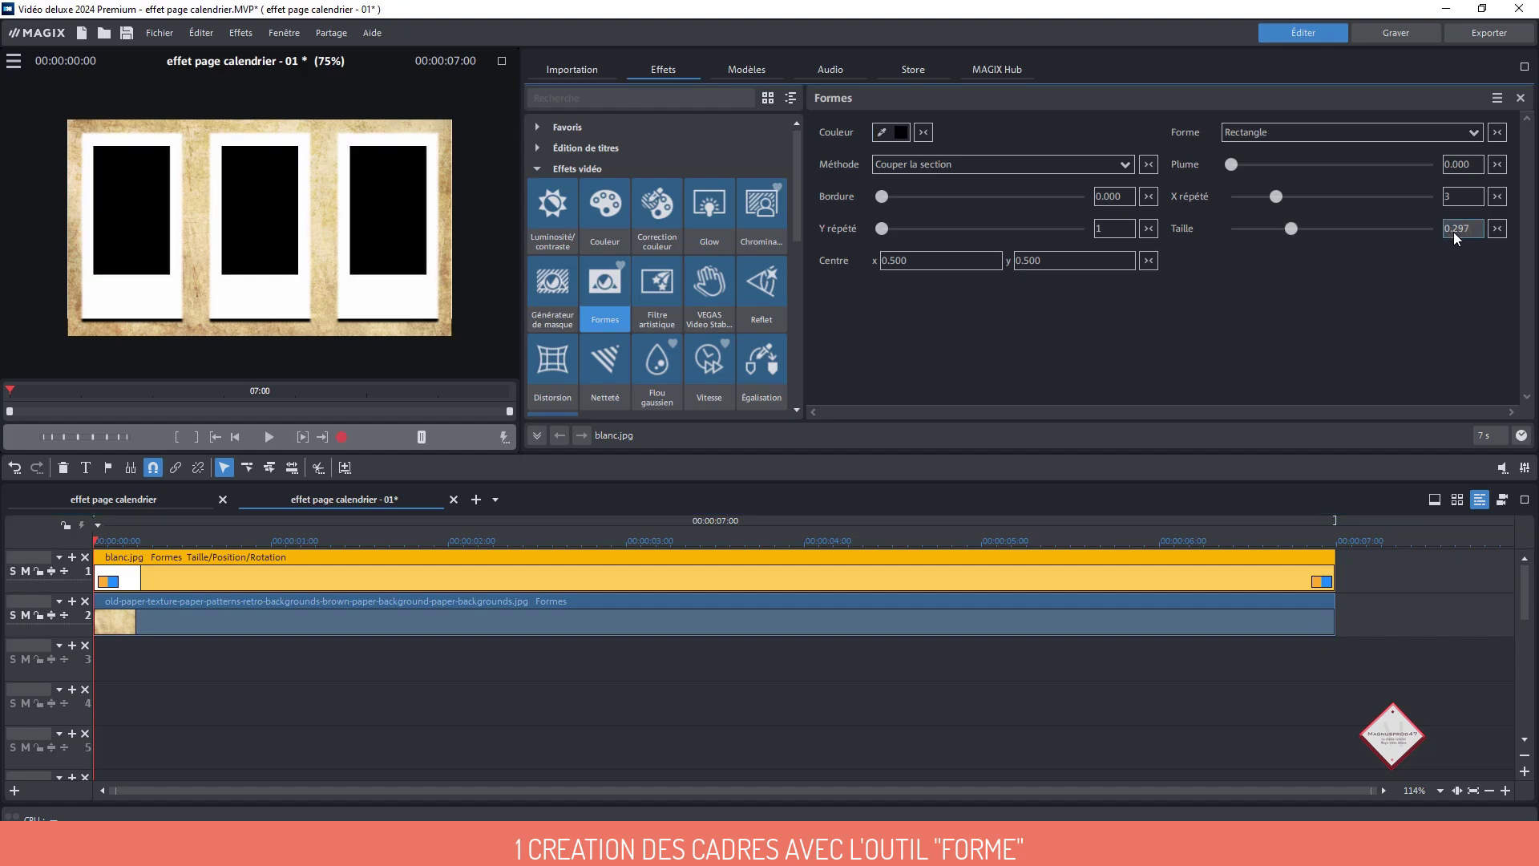
pyautogui.click(502, 62)
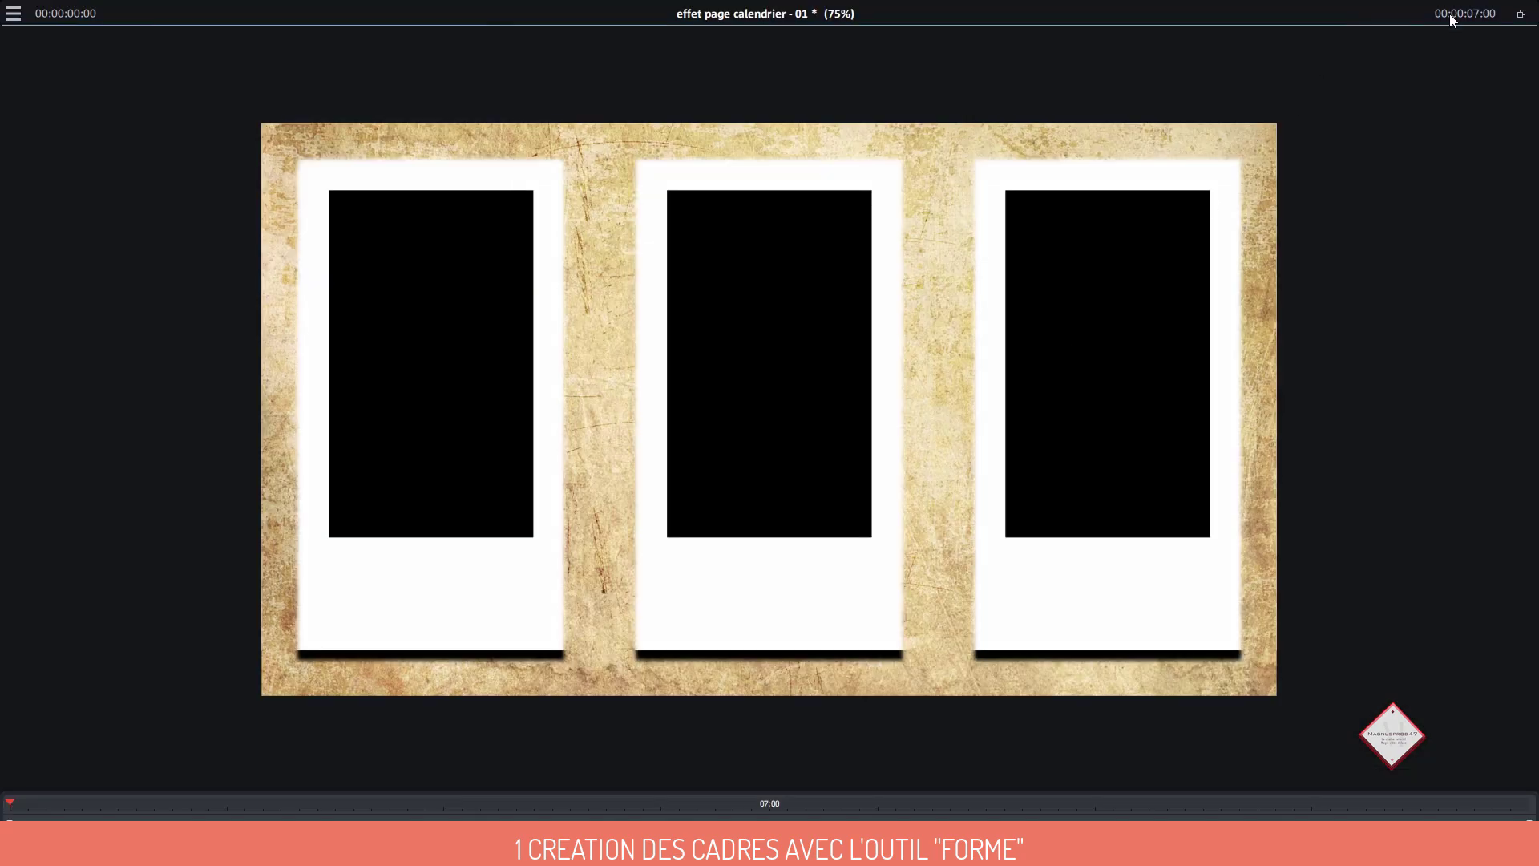
pyautogui.click(1521, 15)
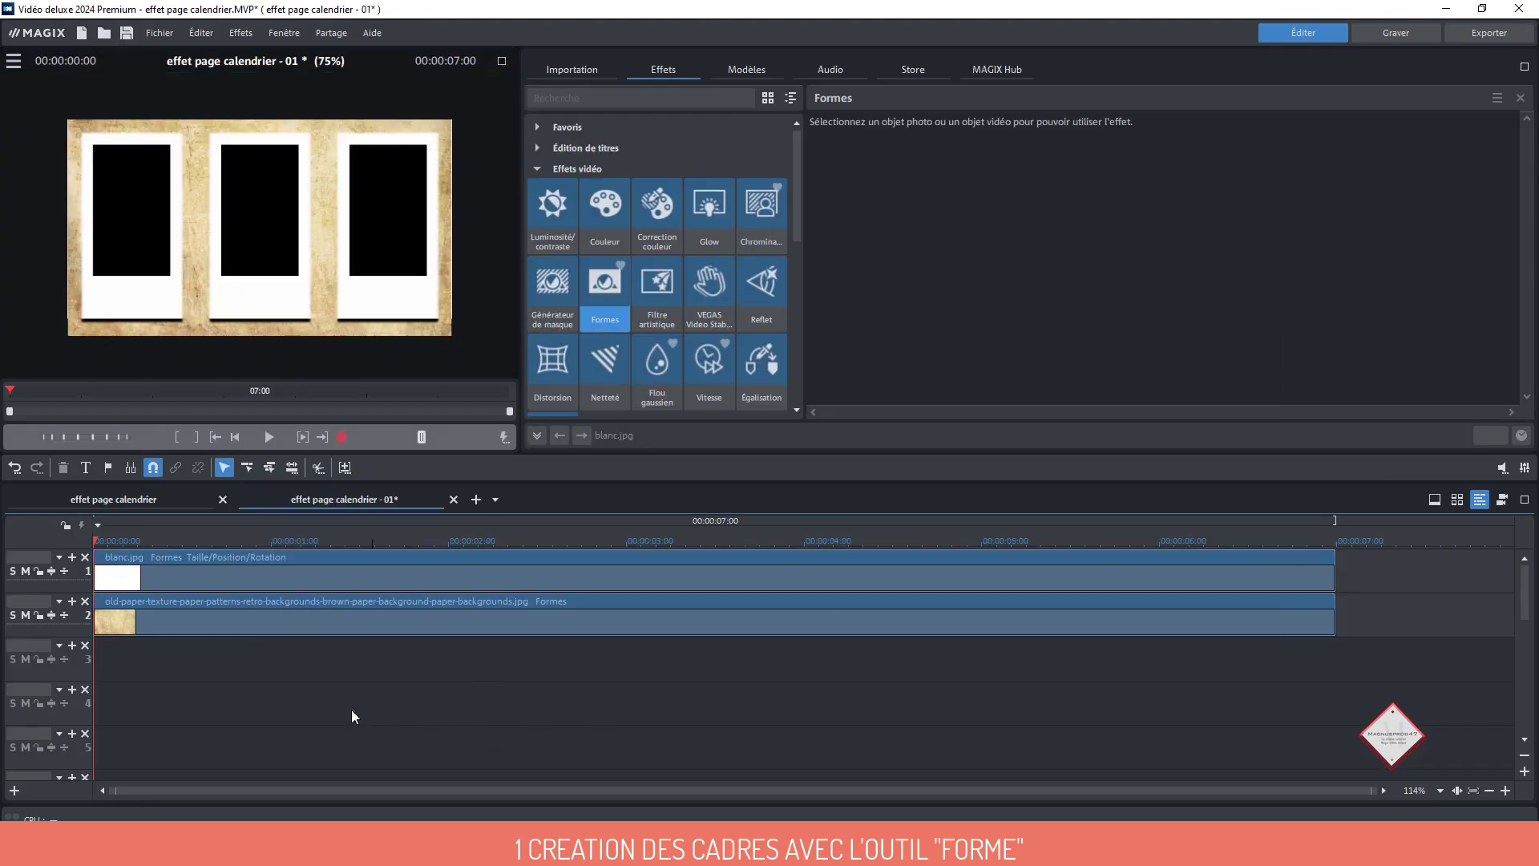
# Export the current frame as a JPEG at 1920x1080 named 03.jpg in the parchemin 2\cadre folder
pyautogui.click(160, 33)
pyautogui.moveTo(240, 196)
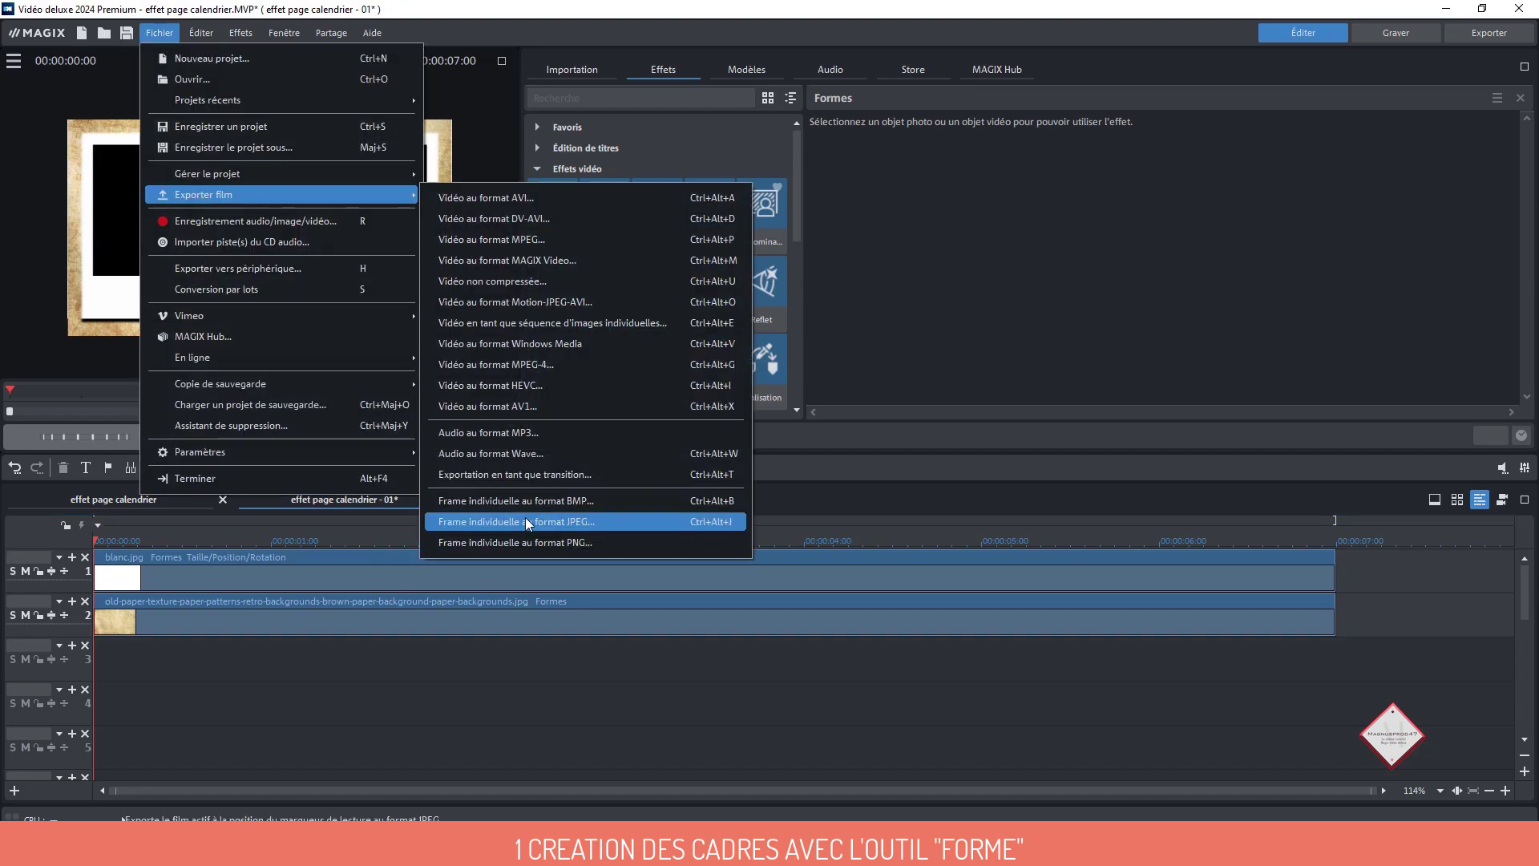
pyautogui.click(526, 517)
pyautogui.moveTo(761, 481); pyautogui.dragTo(863, 482)
pyautogui.write('cadre\\03.jpg')
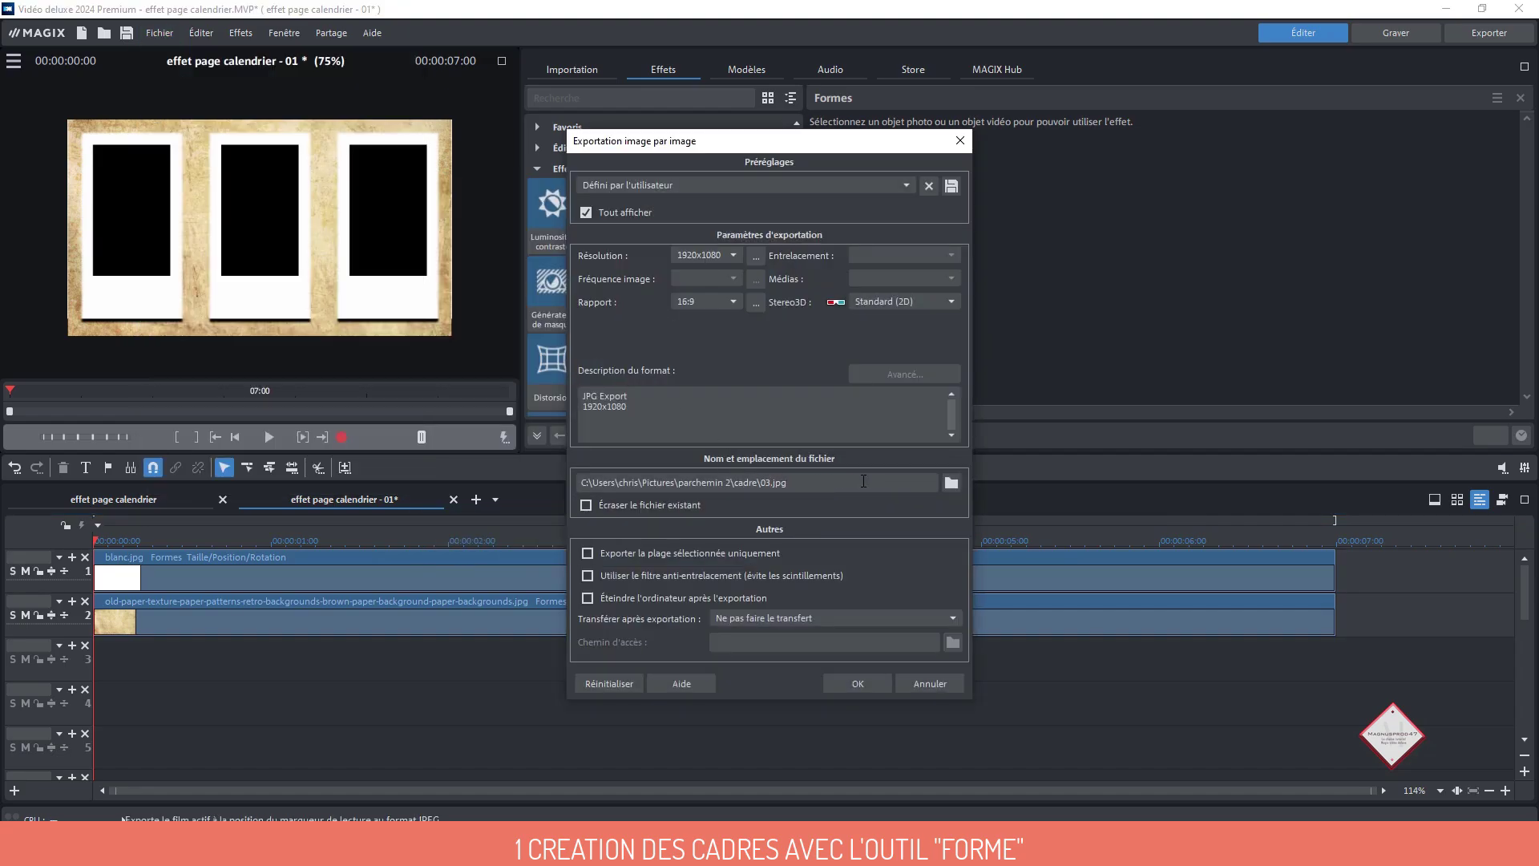
pyautogui.press('Return')
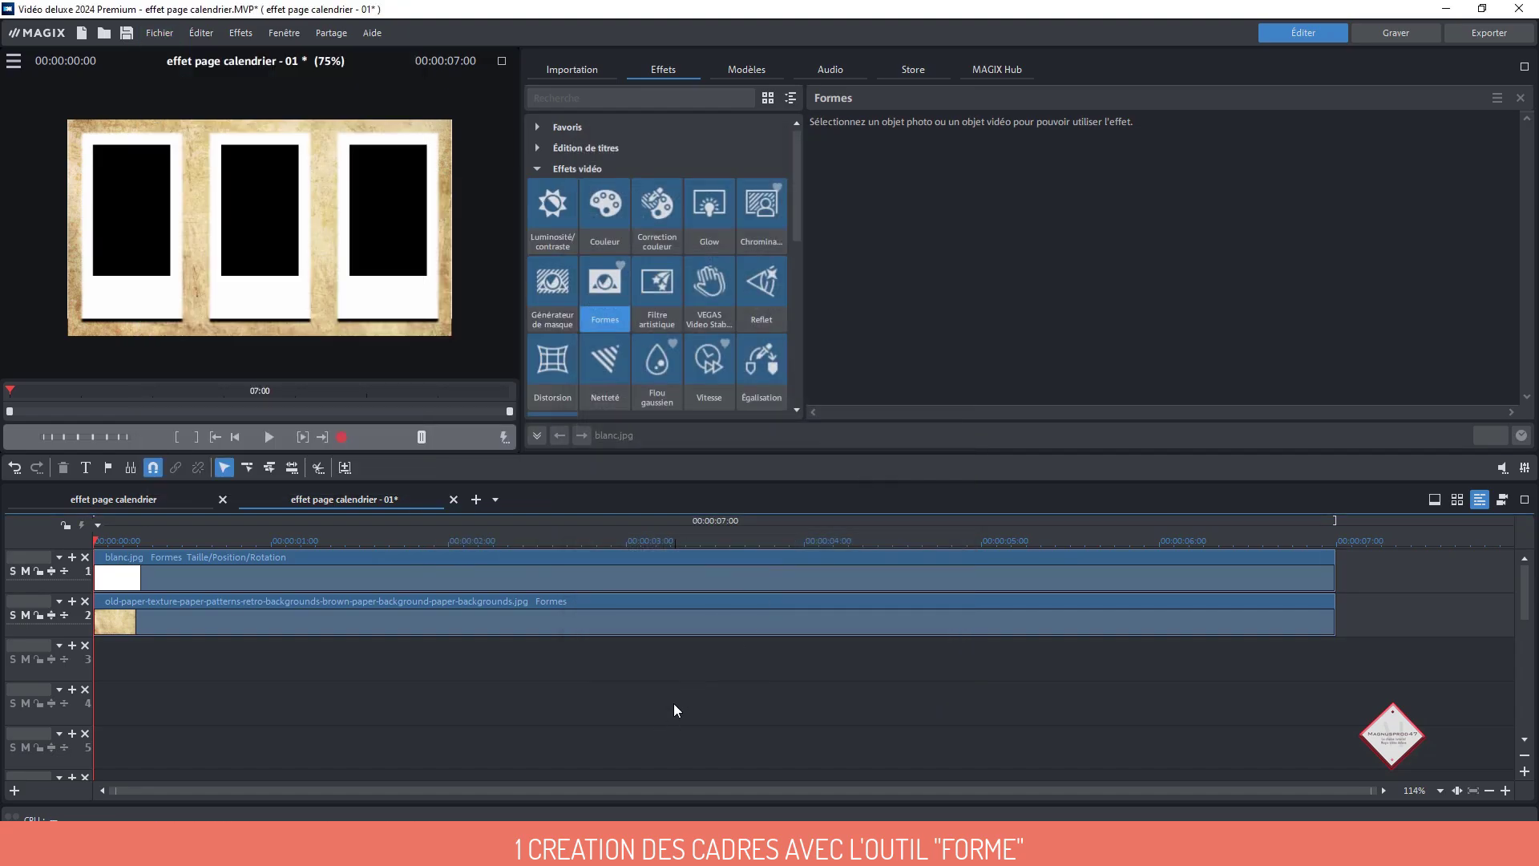
# Remove the Formes effect from both clips and the Taille/Position/Rotation effect from the blanc.jpg clip
pyautogui.click(646, 553)
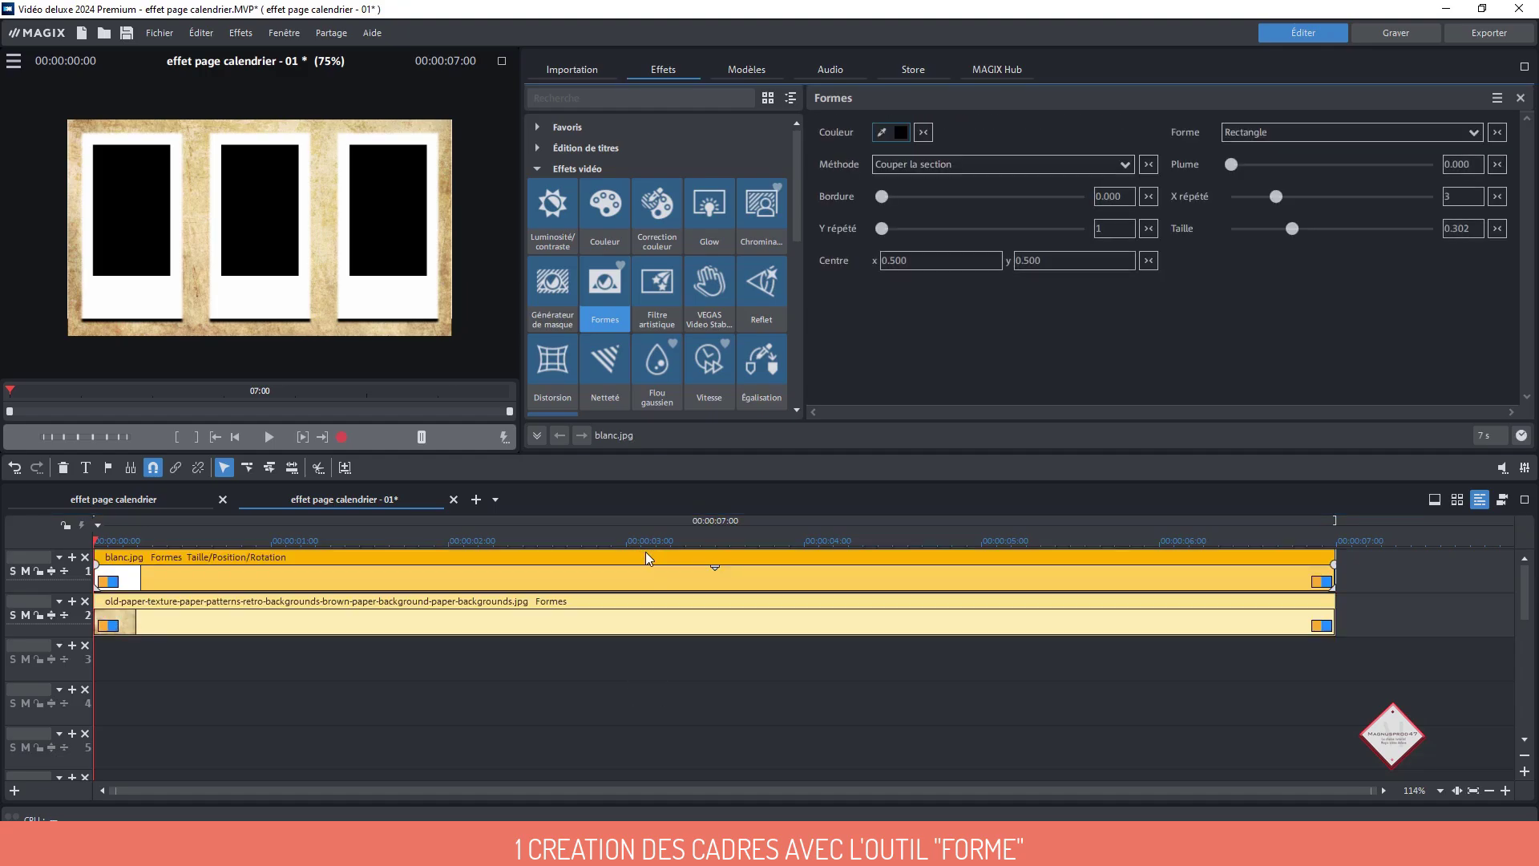
pyautogui.click(1520, 98)
pyautogui.click(790, 101)
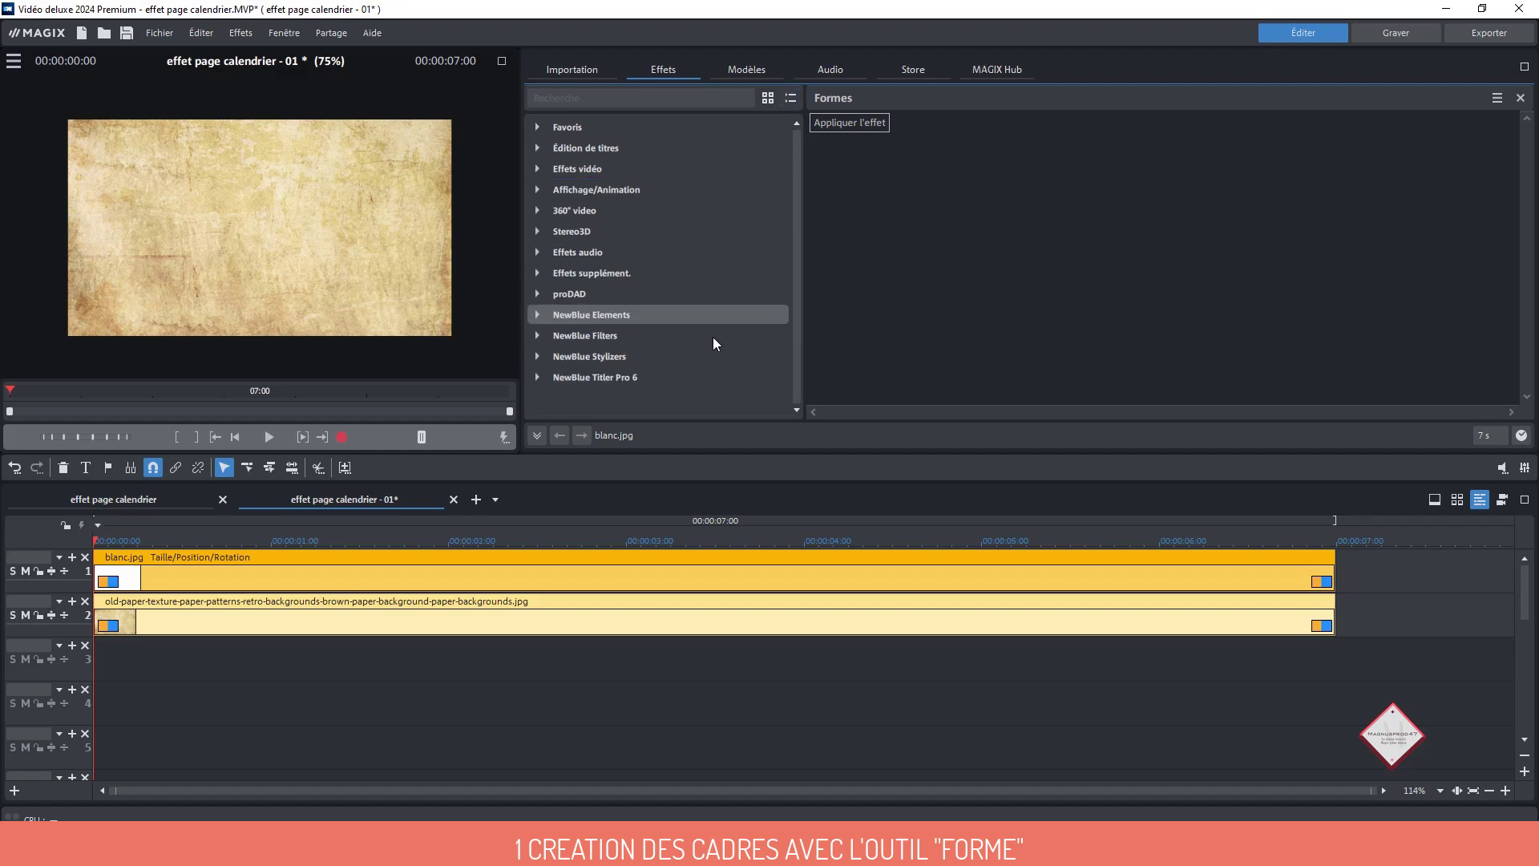
pyautogui.click(593, 190)
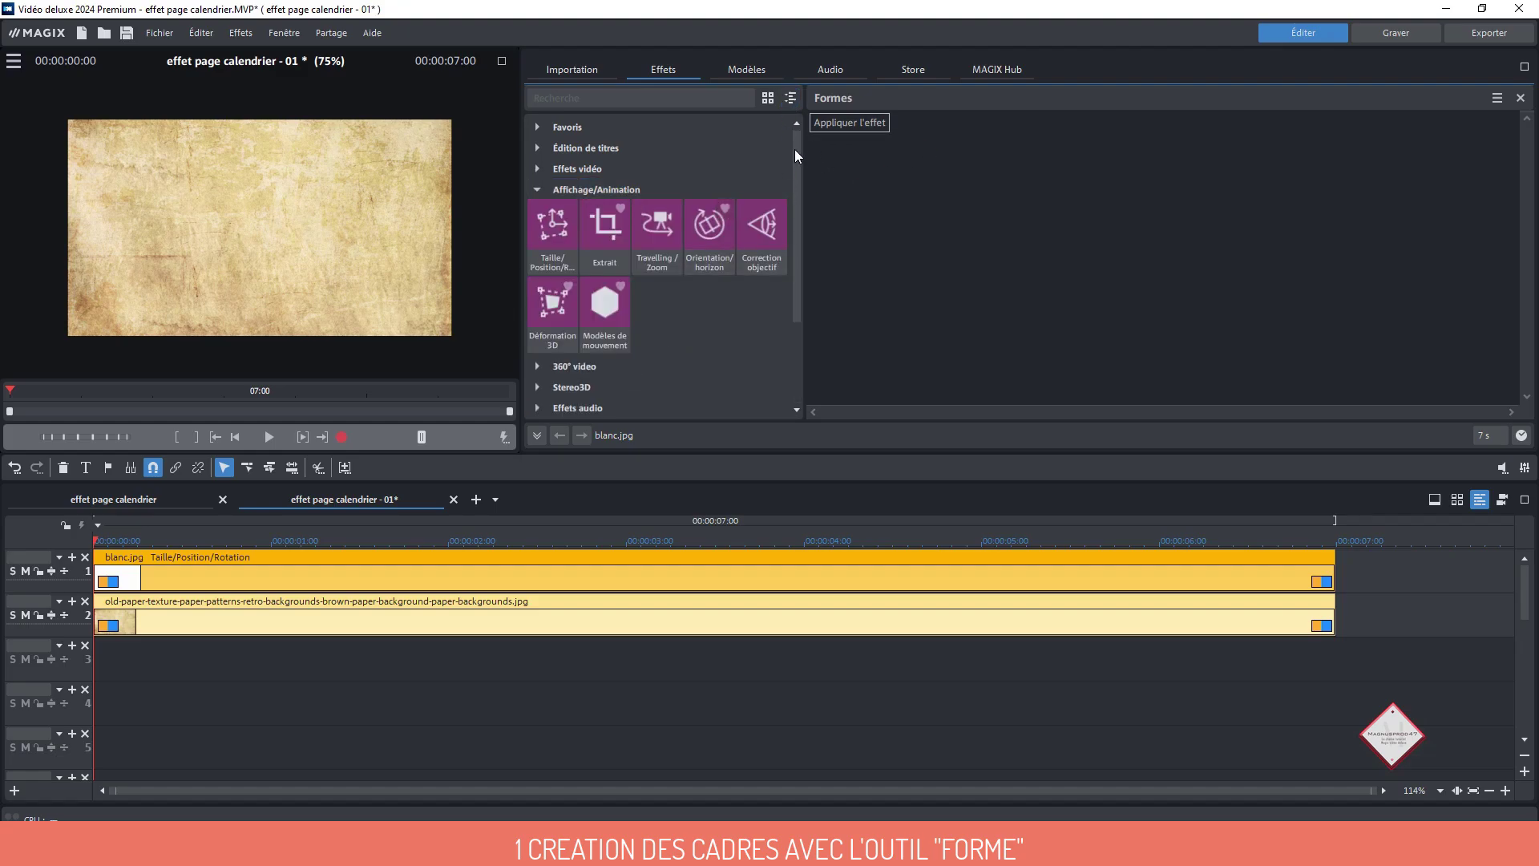
pyautogui.click(571, 230)
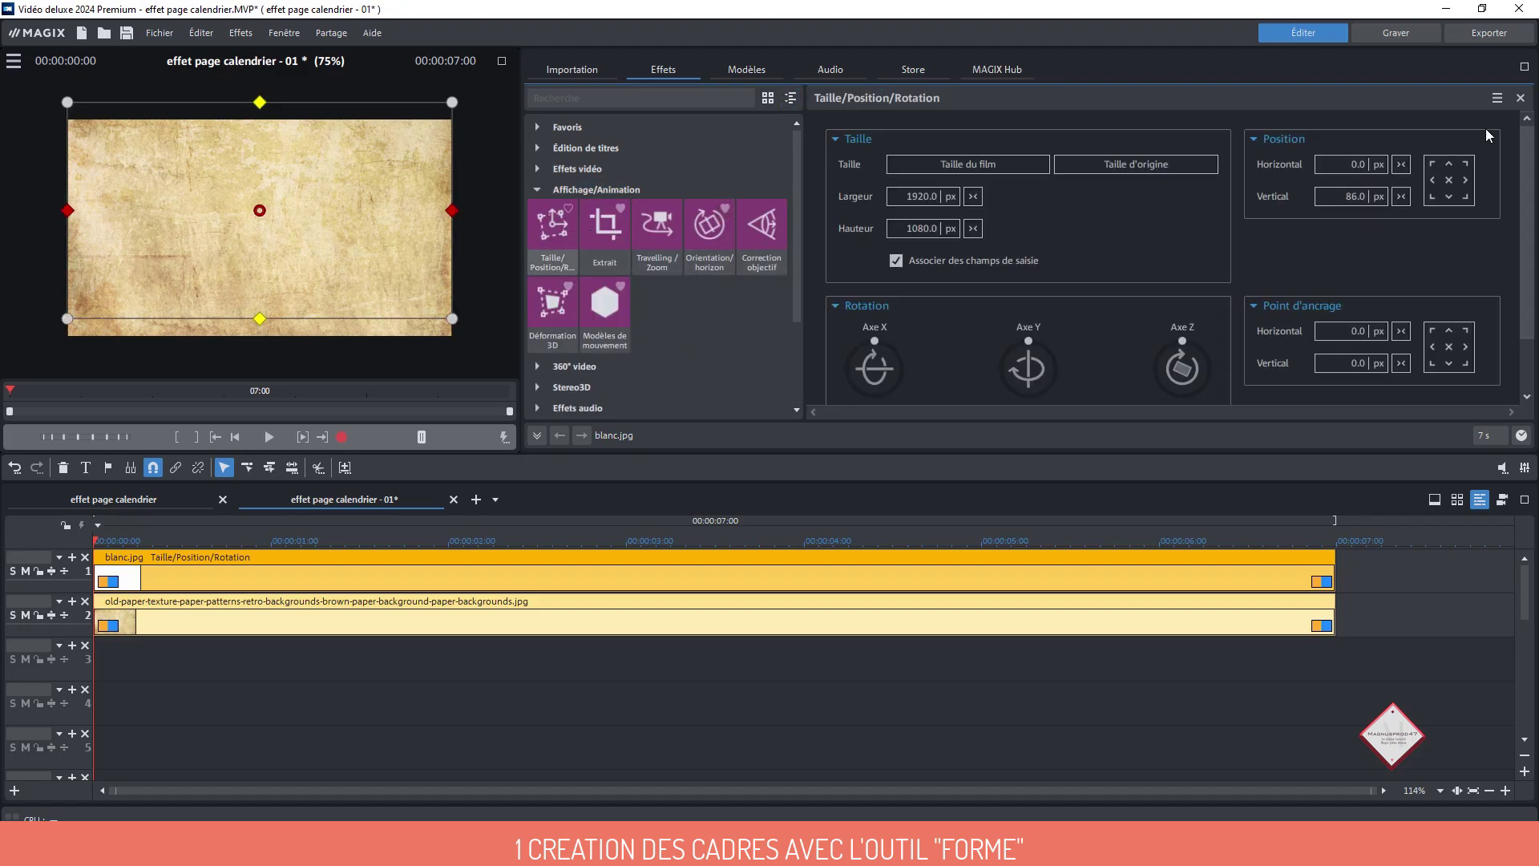
pyautogui.click(1519, 98)
pyautogui.click(559, 661)
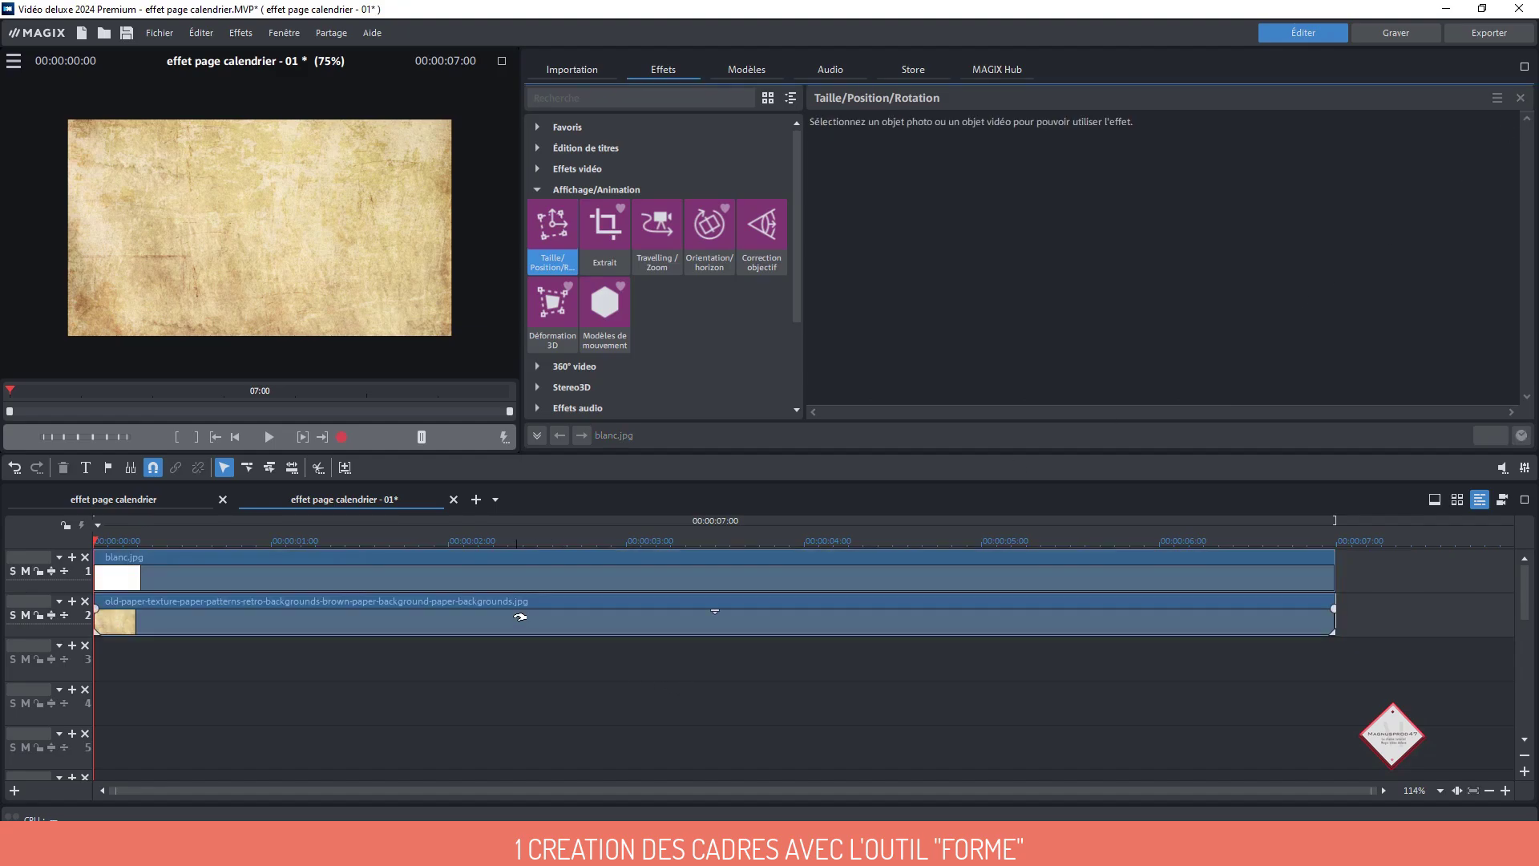
# Apply the Formes effect to the parchment clip with the shape Cercle, X répété 3 and Taille 0.180
pyautogui.click(565, 621)
pyautogui.click(537, 190)
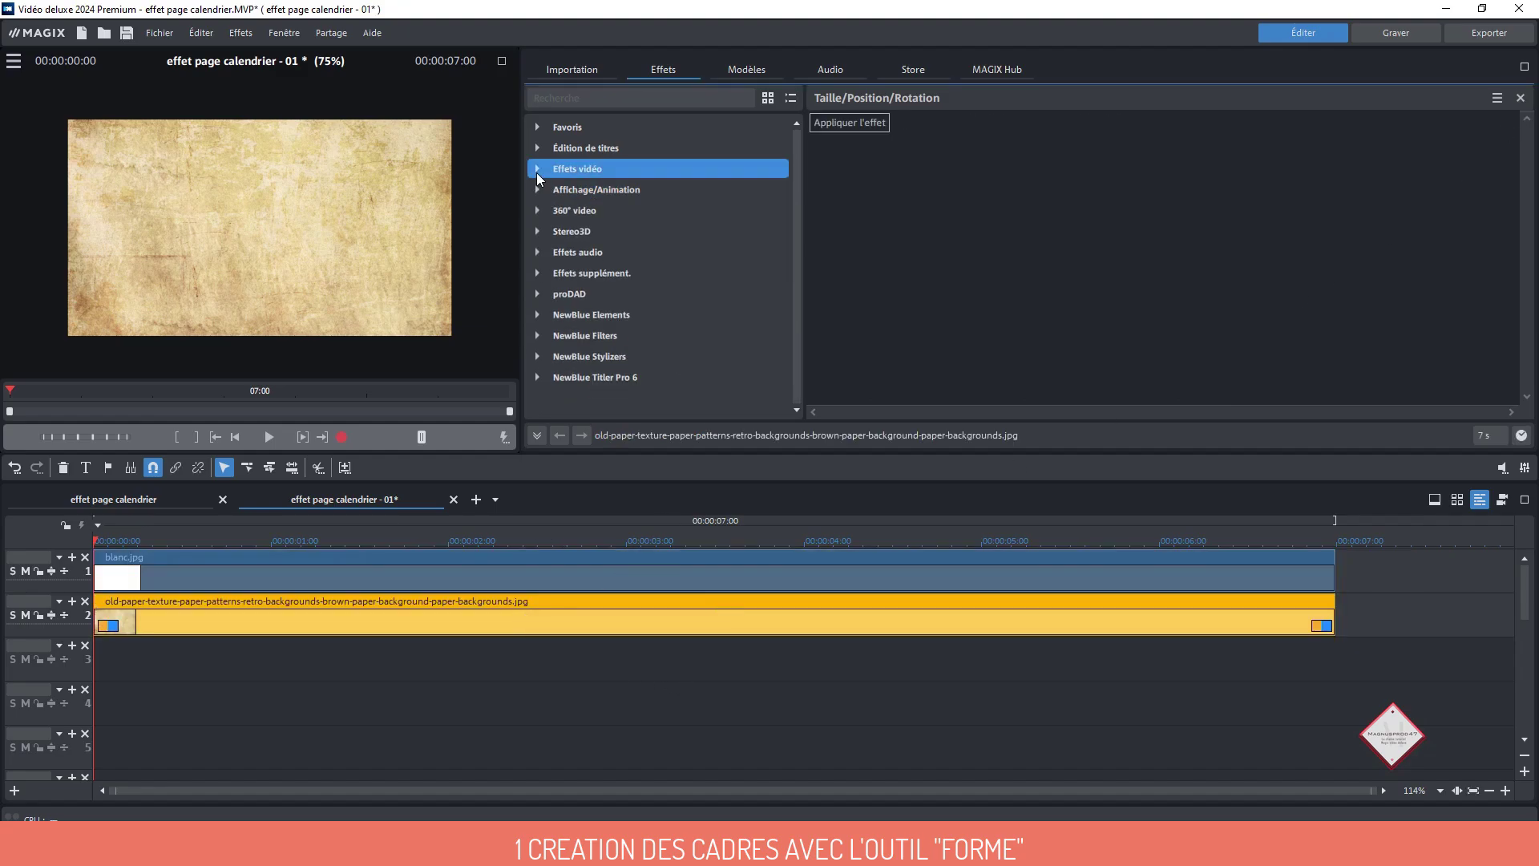
pyautogui.click(536, 170)
pyautogui.click(593, 287)
pyautogui.click(871, 130)
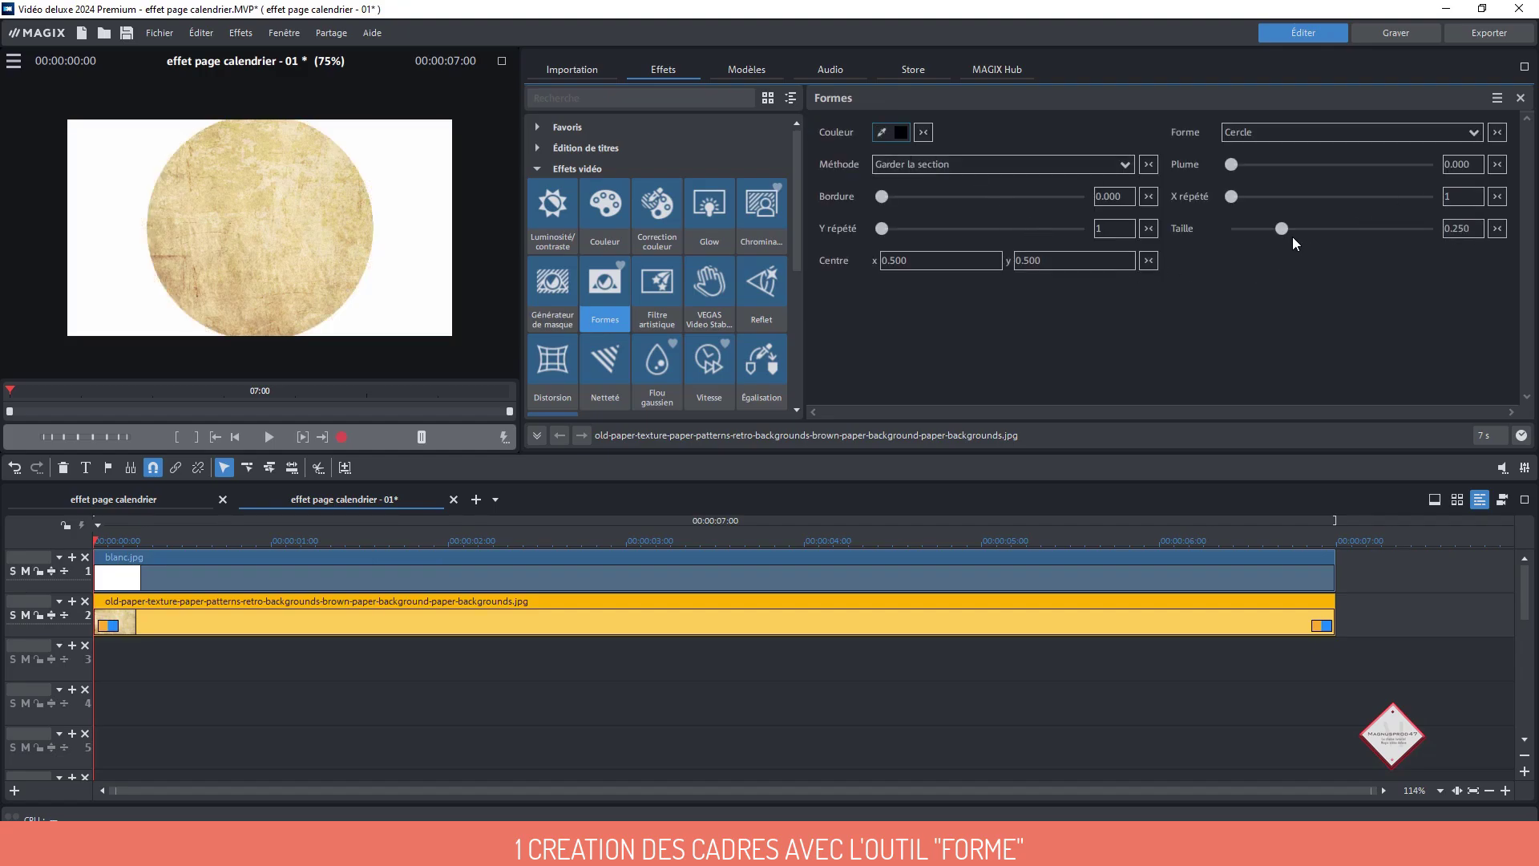
pyautogui.moveTo(1281, 231); pyautogui.dragTo(1266, 234)
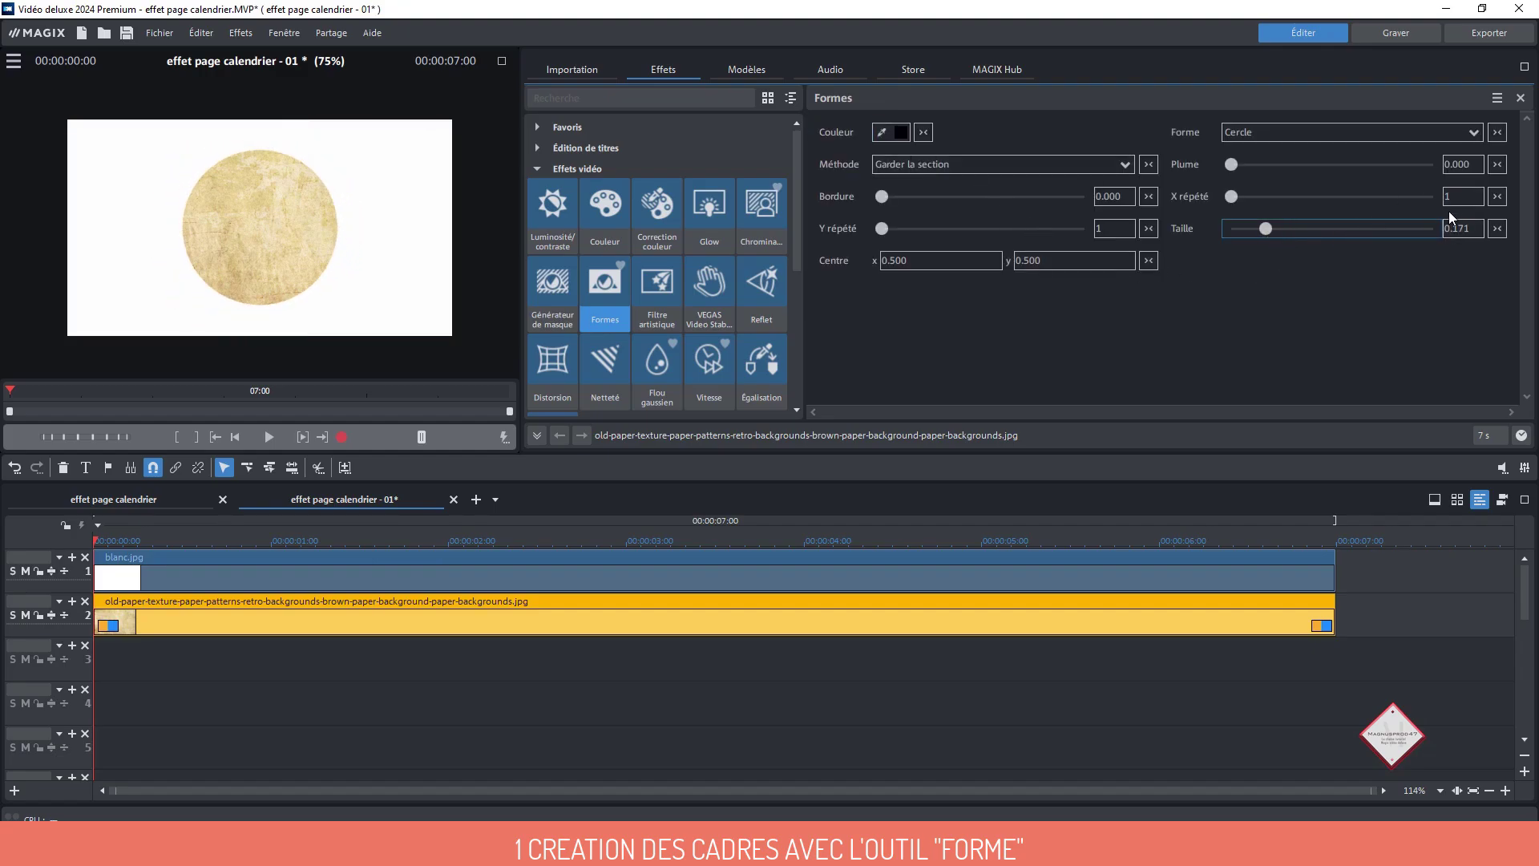
pyautogui.click(1458, 193)
pyautogui.scroll(2, 1459, 192)
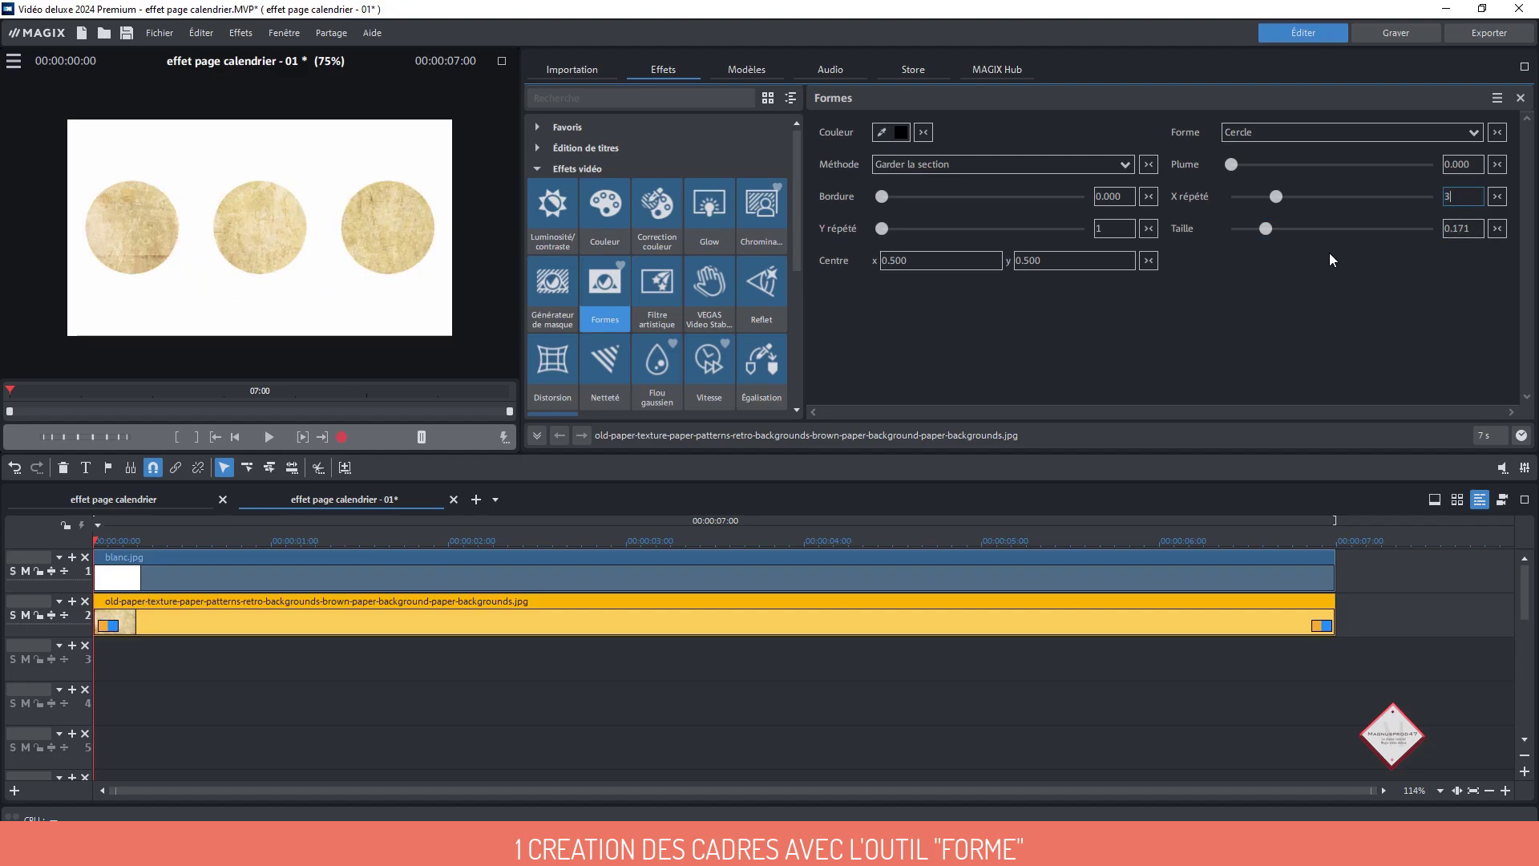
pyautogui.scroll(3, 1455, 226)
pyautogui.scroll(5, 1455, 226)
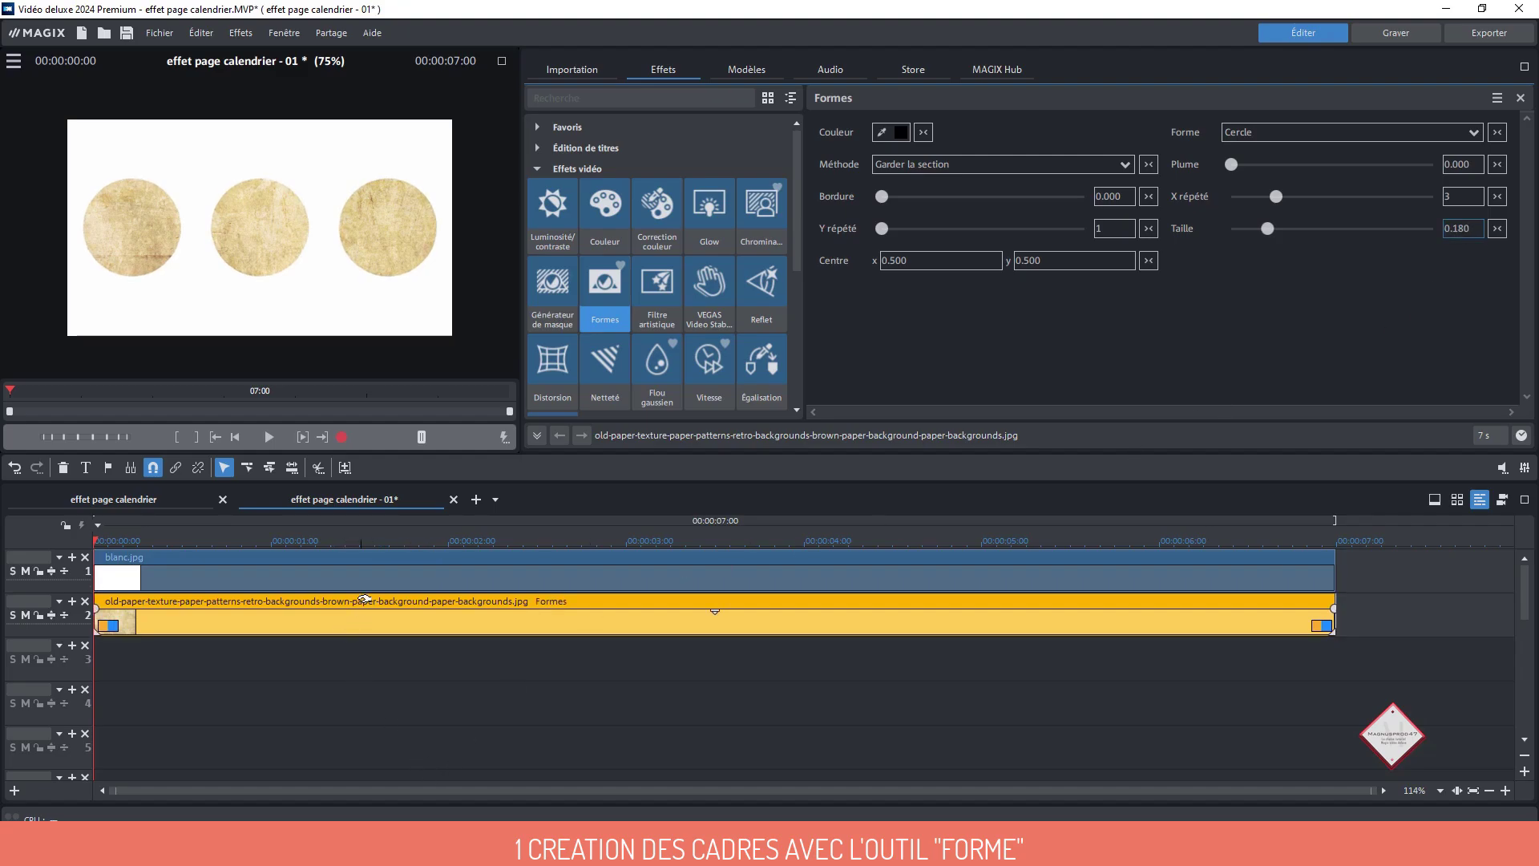
# Change the method of the parchment clip's Formes effect to Couper la section
pyautogui.click(344, 623)
pyautogui.click(1125, 165)
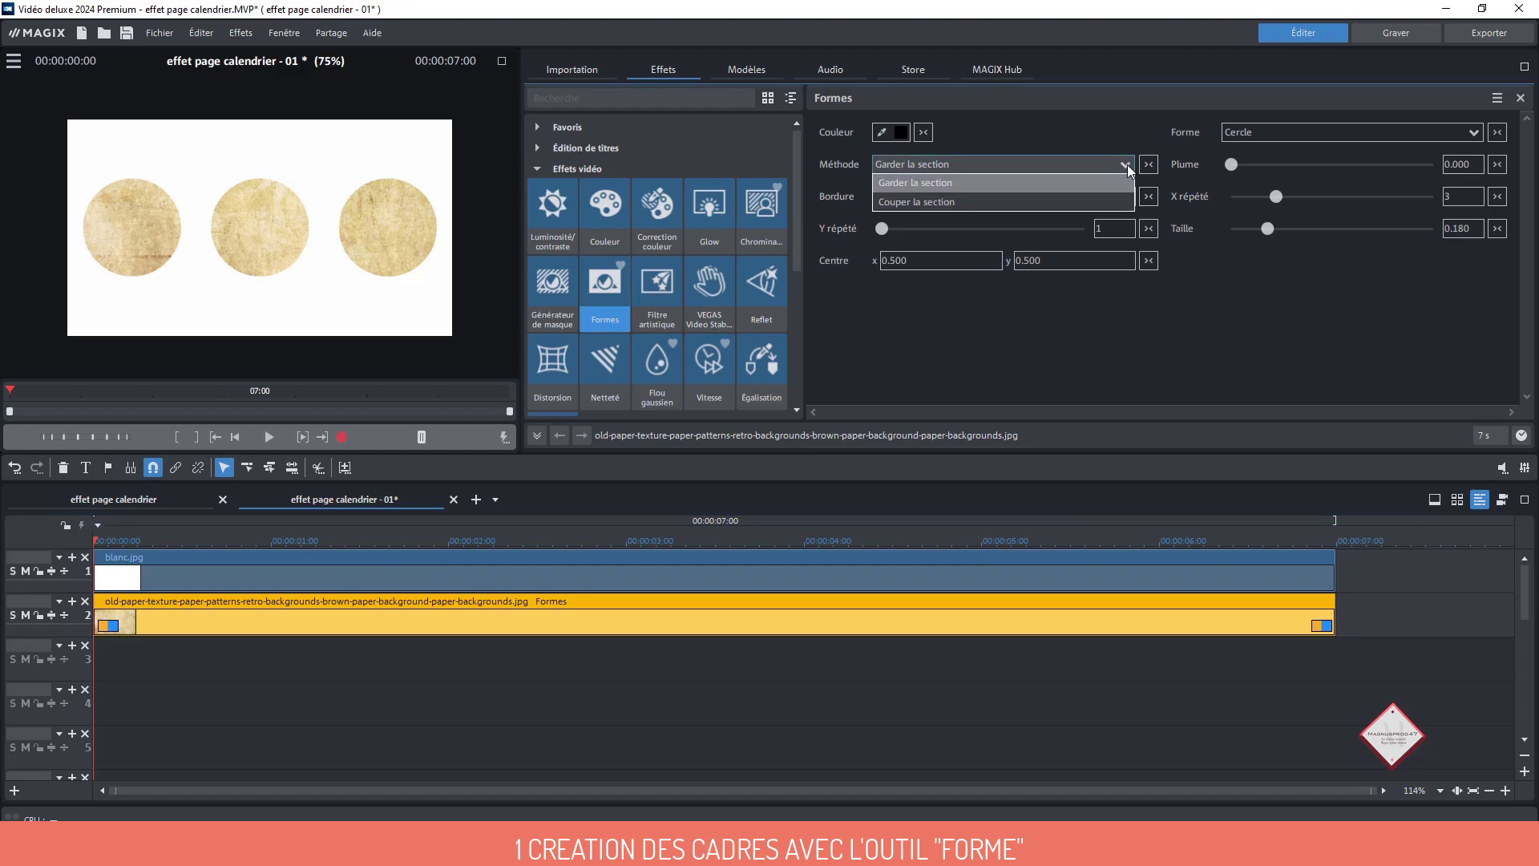
pyautogui.click(1004, 205)
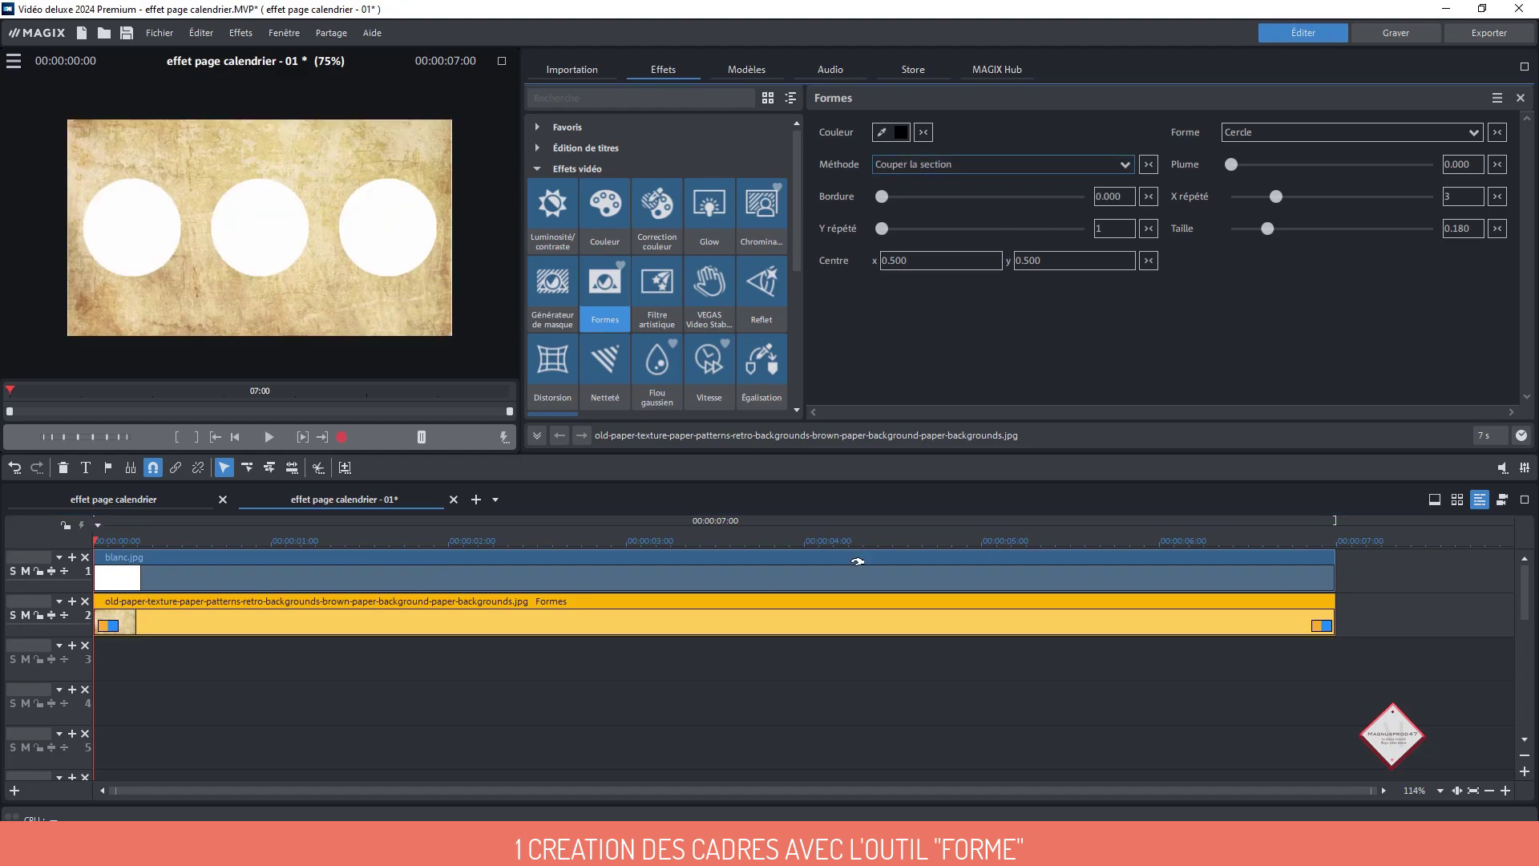
# Apply the Formes effect to the blanc.jpg clip with the shape Cercle, X répété 3 and the method Couper la section
pyautogui.click(626, 566)
pyautogui.click(840, 123)
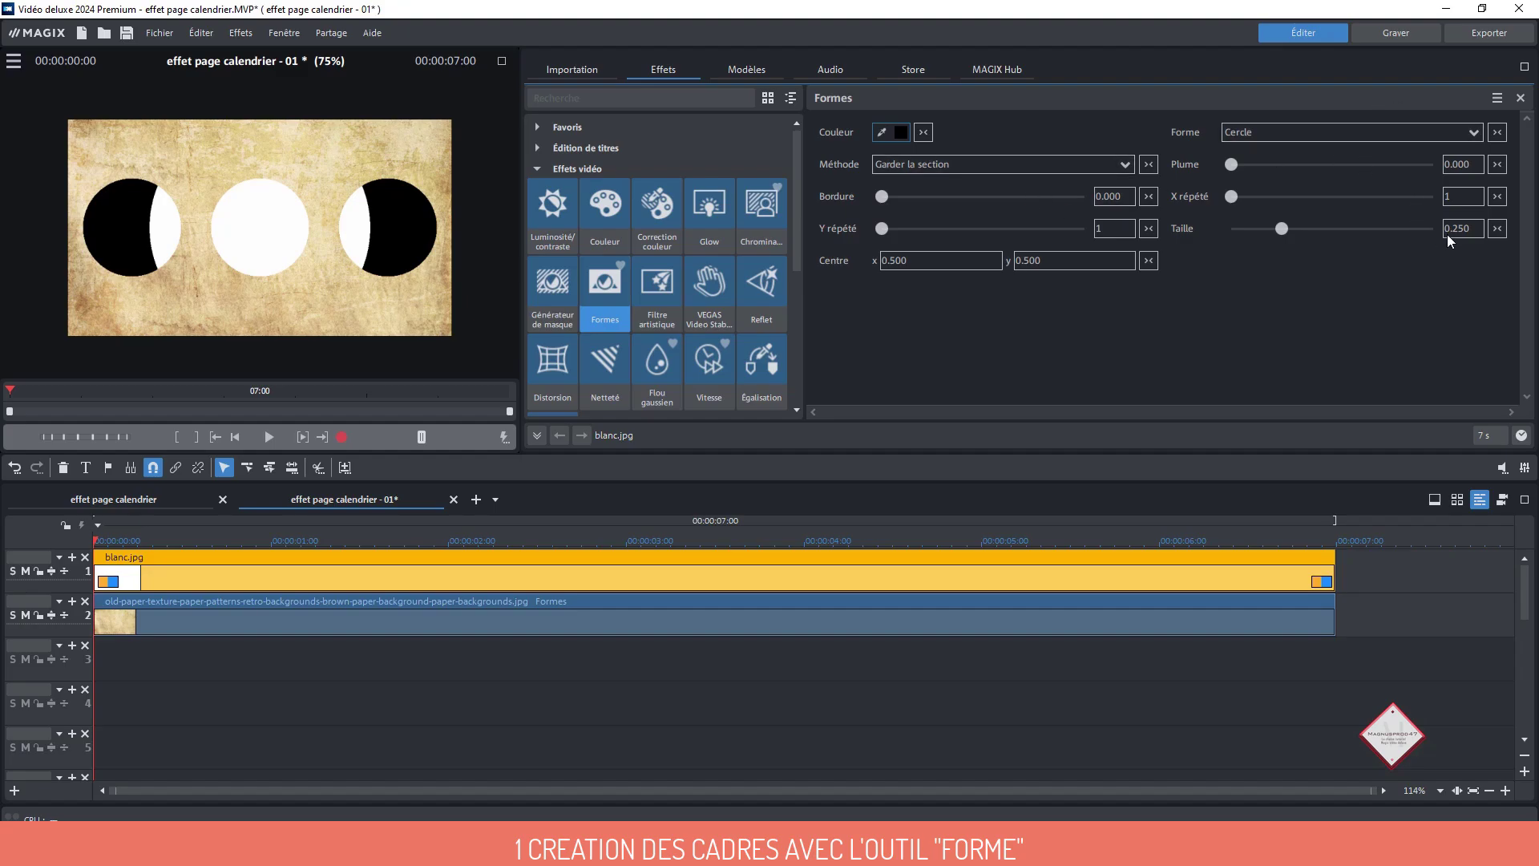
pyautogui.write('3')
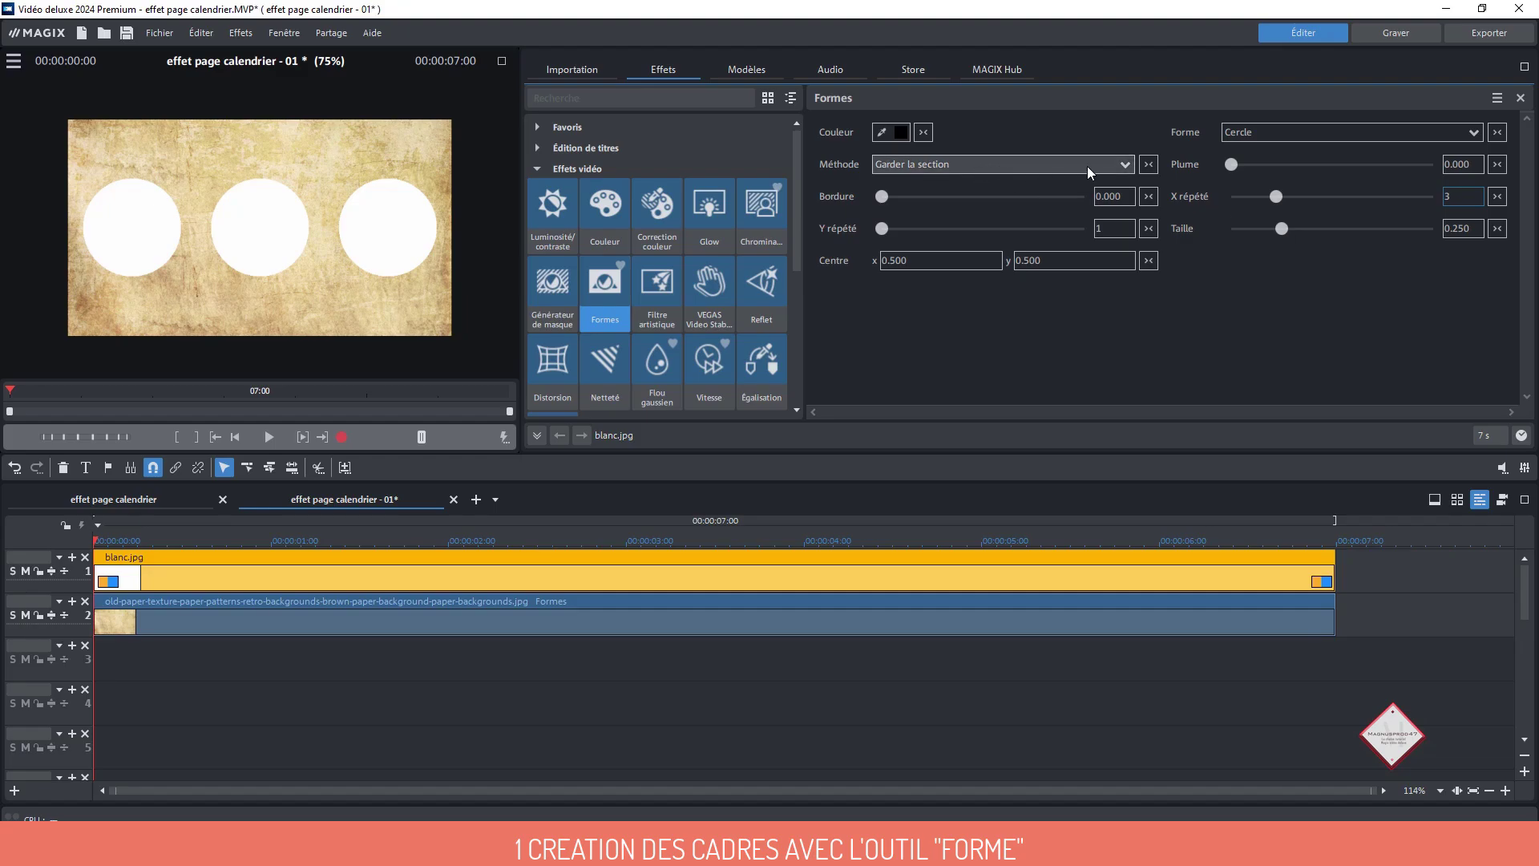
pyautogui.click(1127, 162)
pyautogui.click(997, 202)
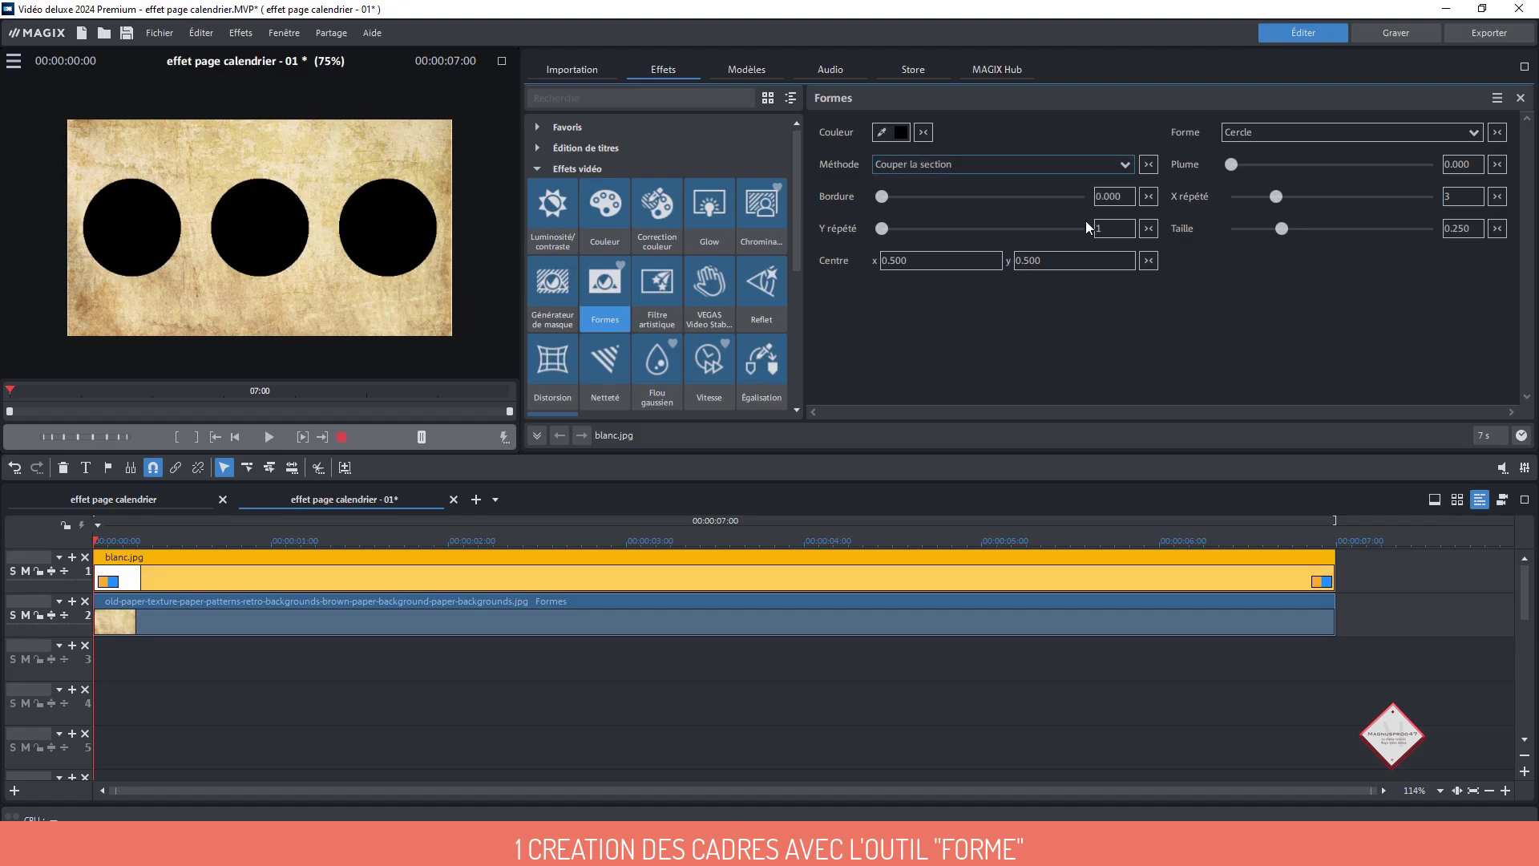
# Reduce the blanc.jpg clip's three circles to Taille 0.175 and check the white rings in the enlarged preview
pyautogui.moveTo(1281, 231); pyautogui.dragTo(1266, 229)
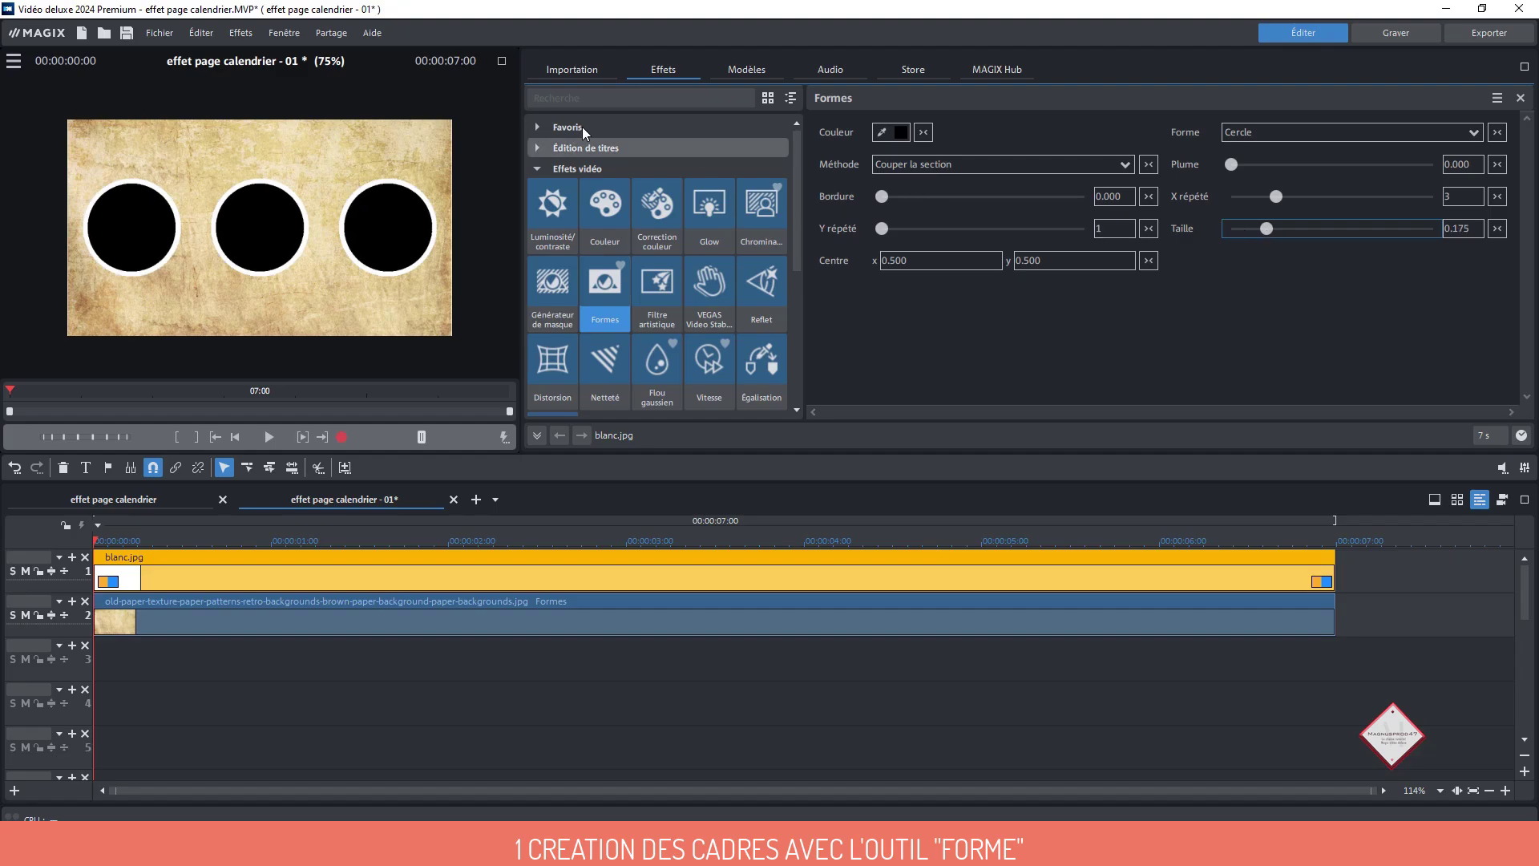
pyautogui.click(502, 61)
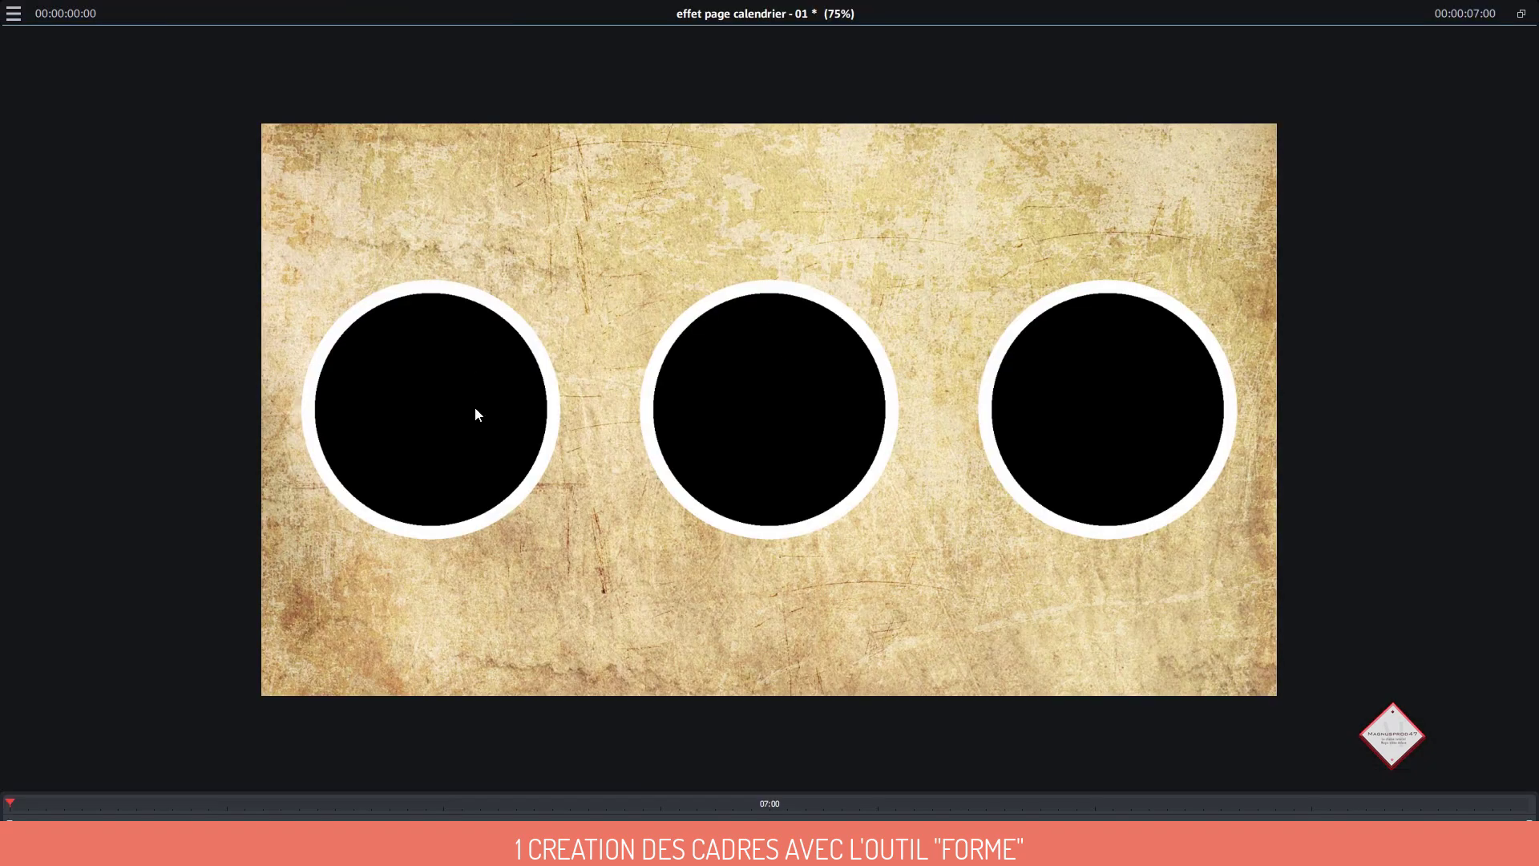
pyautogui.click(1520, 14)
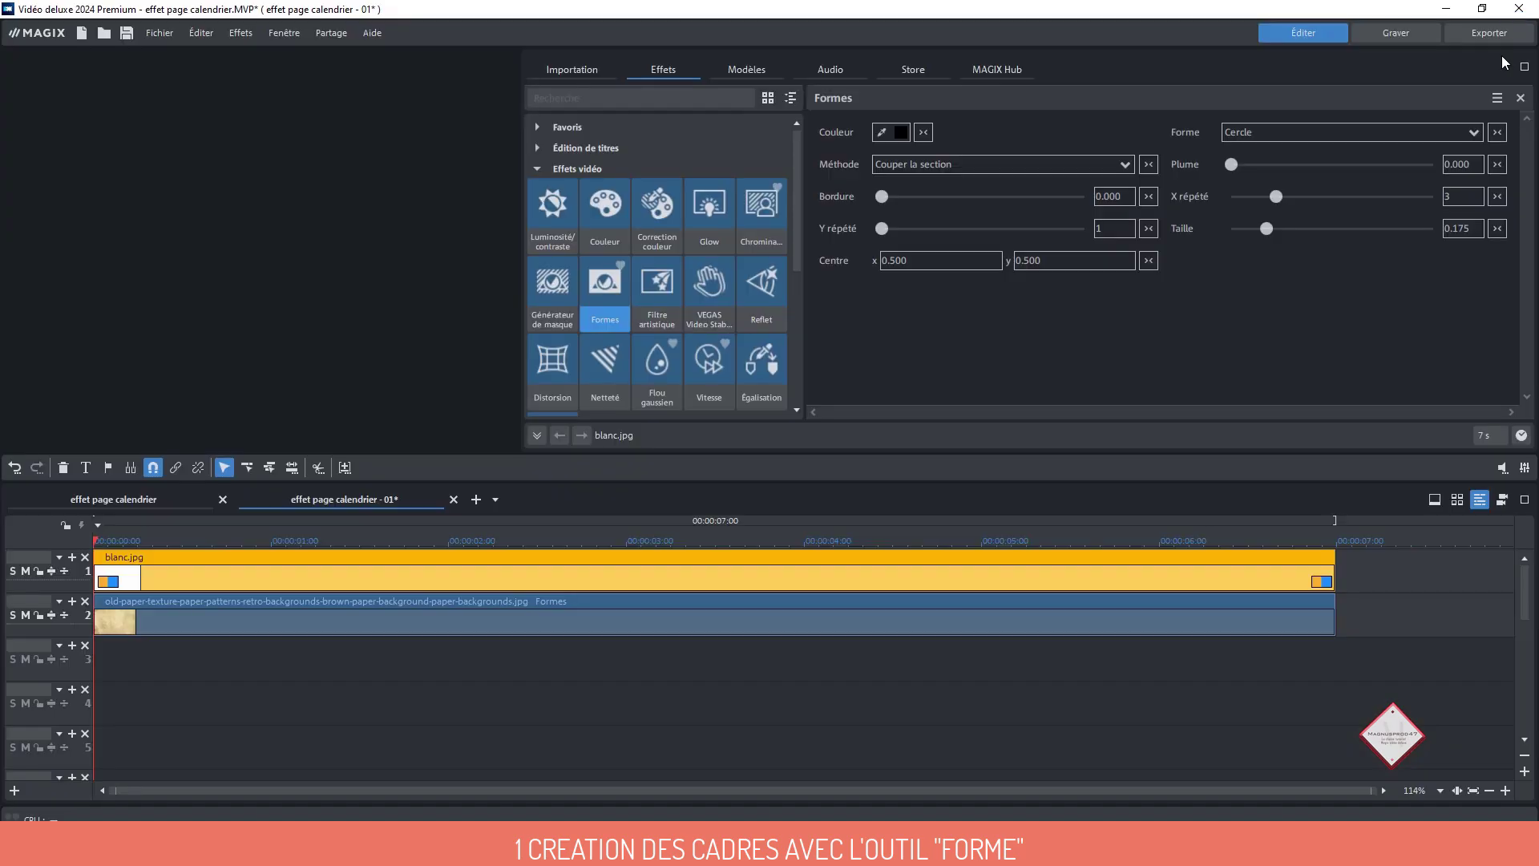
# Soften the circle edges of both the blanc.jpg and parchment clips with Plume 0.015 and check them in the enlarged preview
pyautogui.moveTo(1231, 164); pyautogui.dragTo(1236, 164)
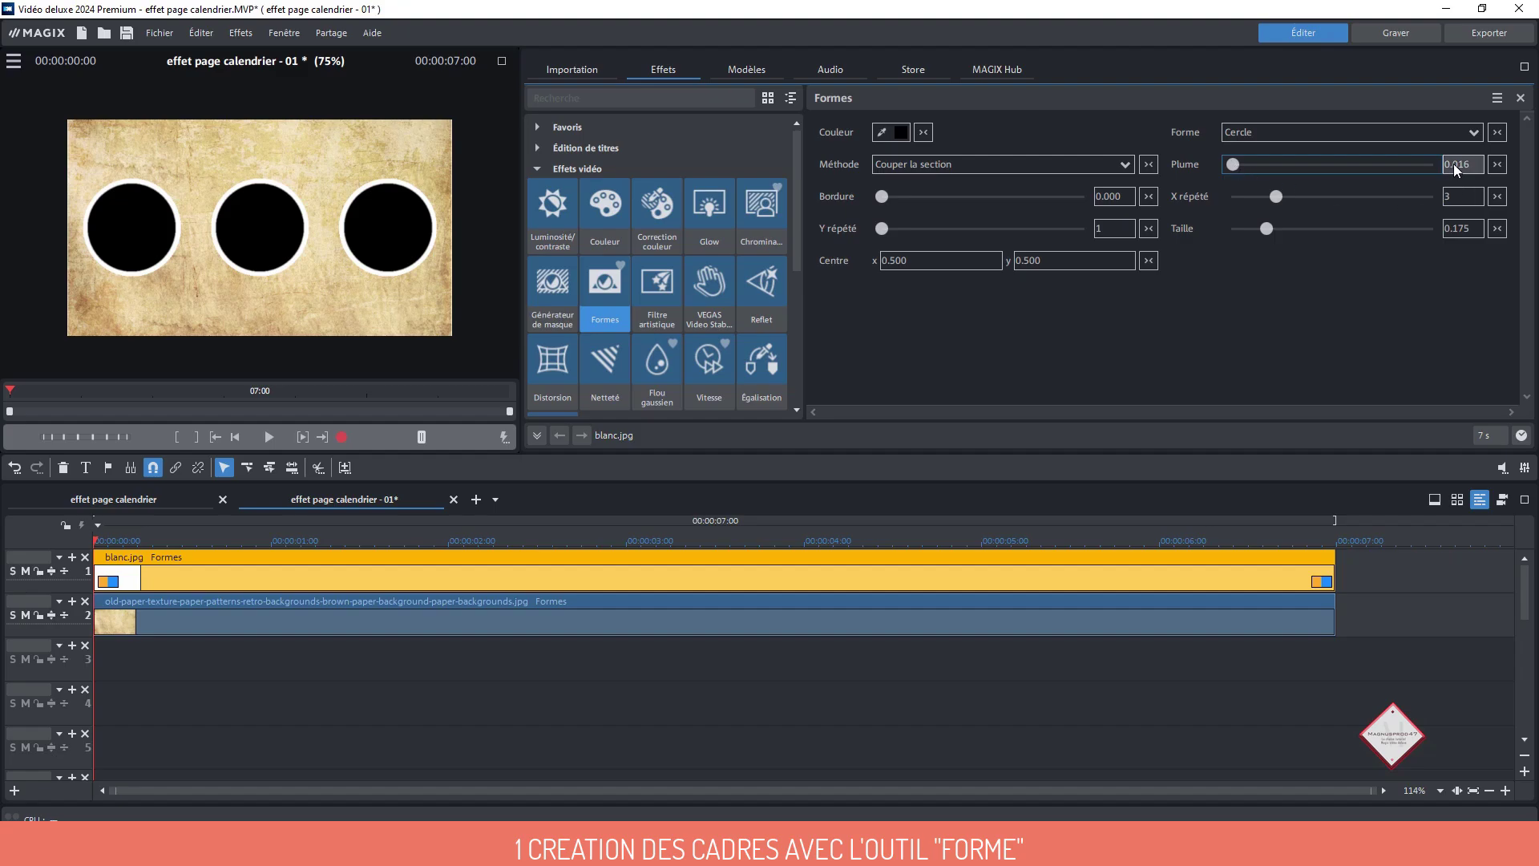
pyautogui.write('0.017')
pyautogui.click(520, 617)
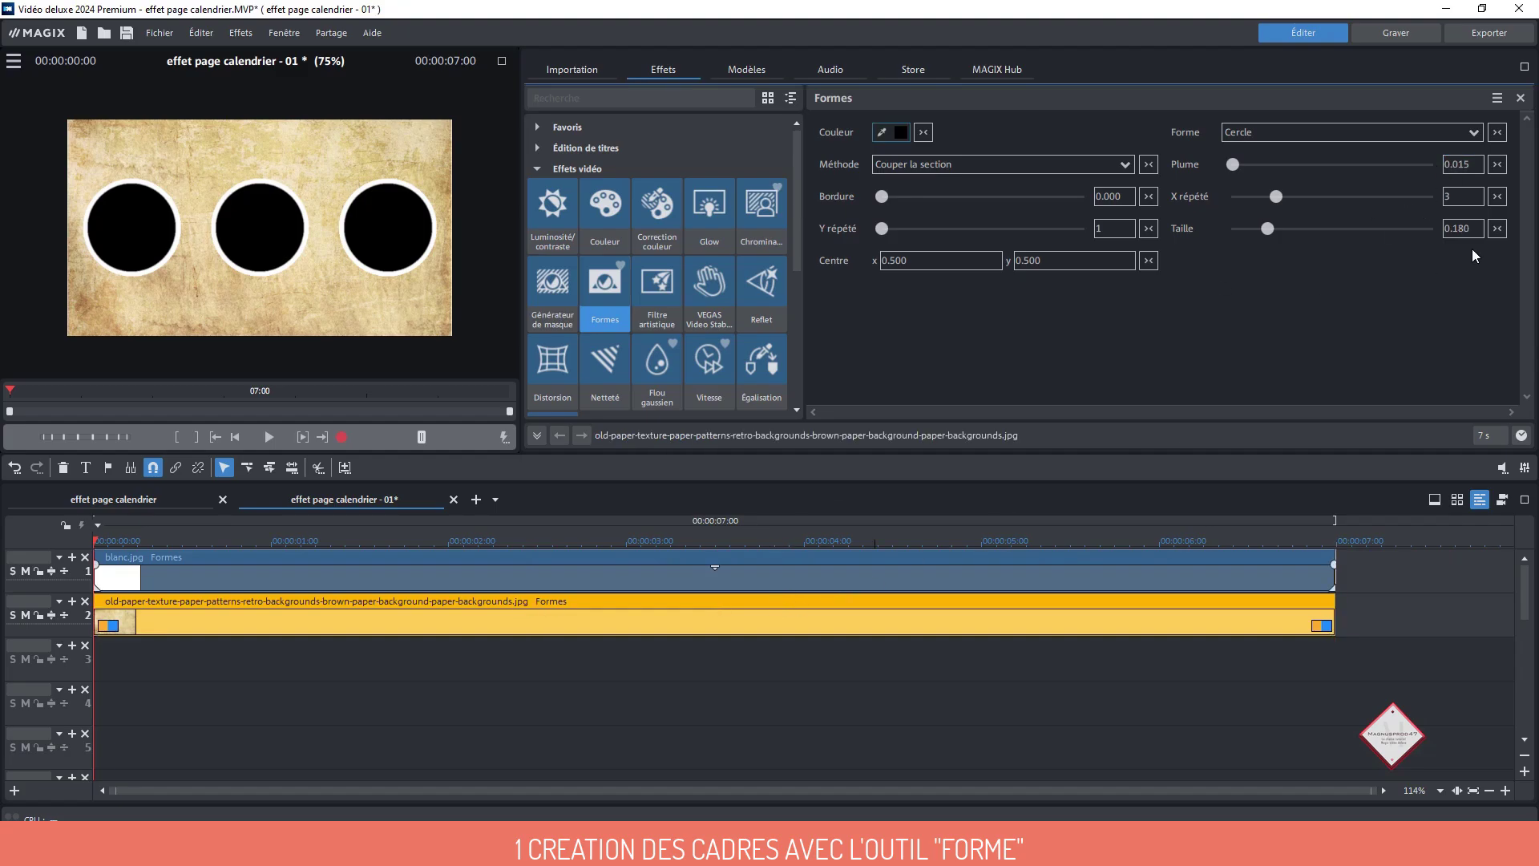
pyautogui.click(850, 575)
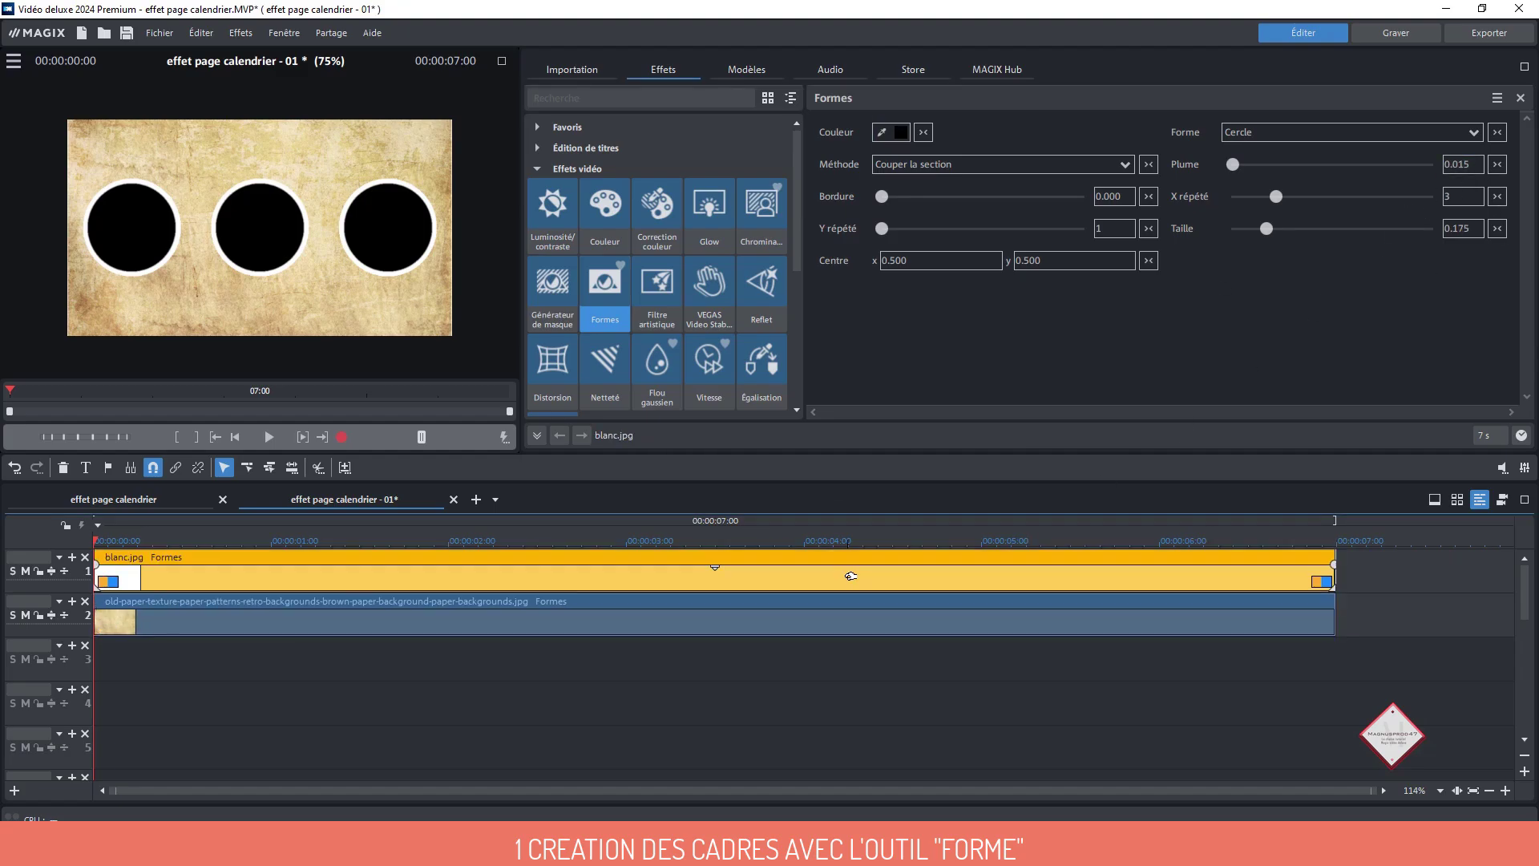
pyautogui.click(784, 696)
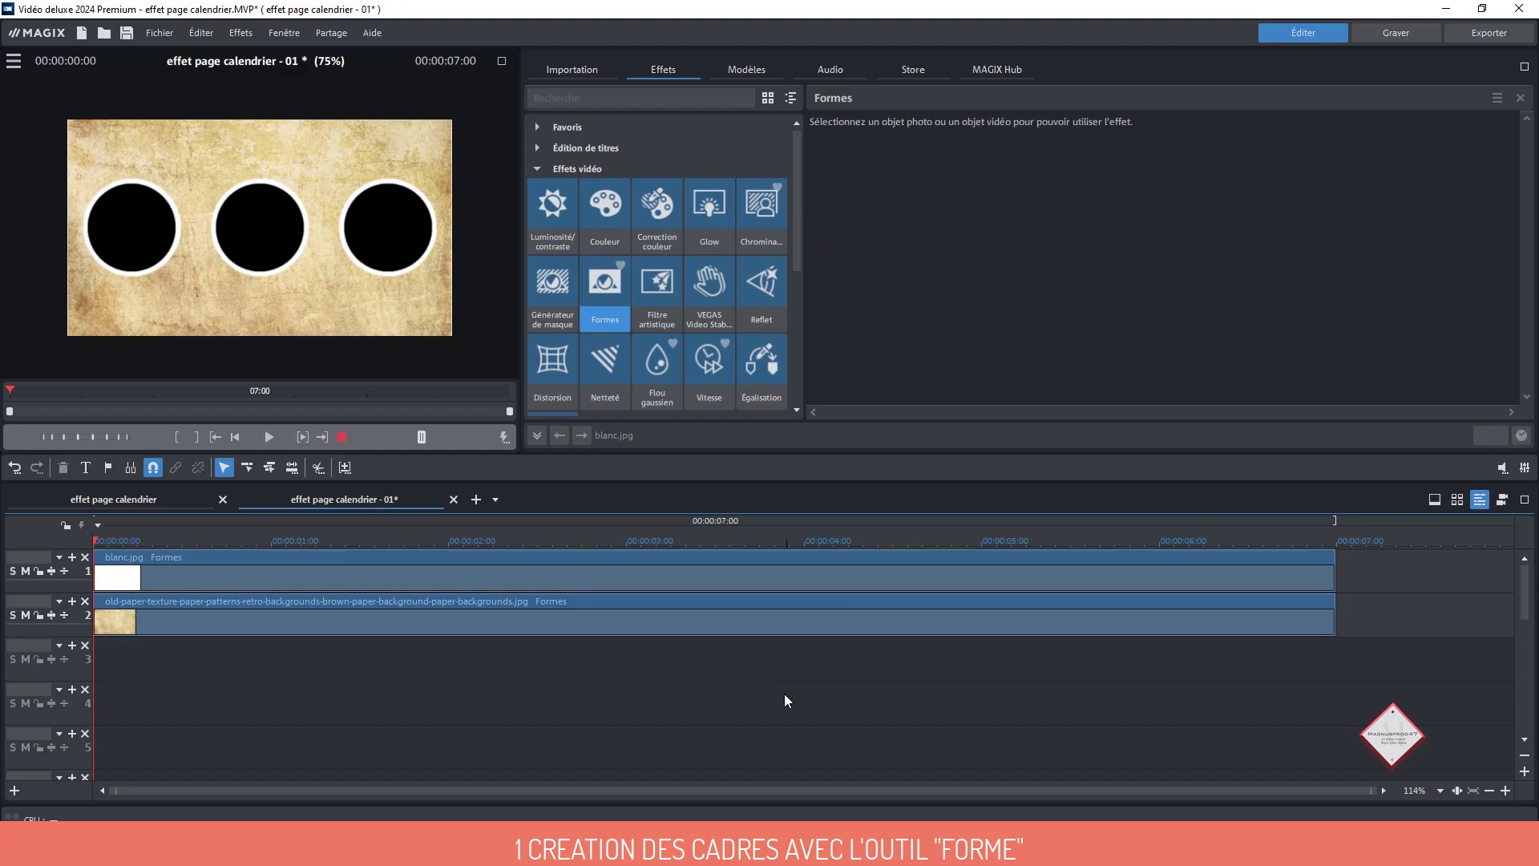
pyautogui.click(501, 62)
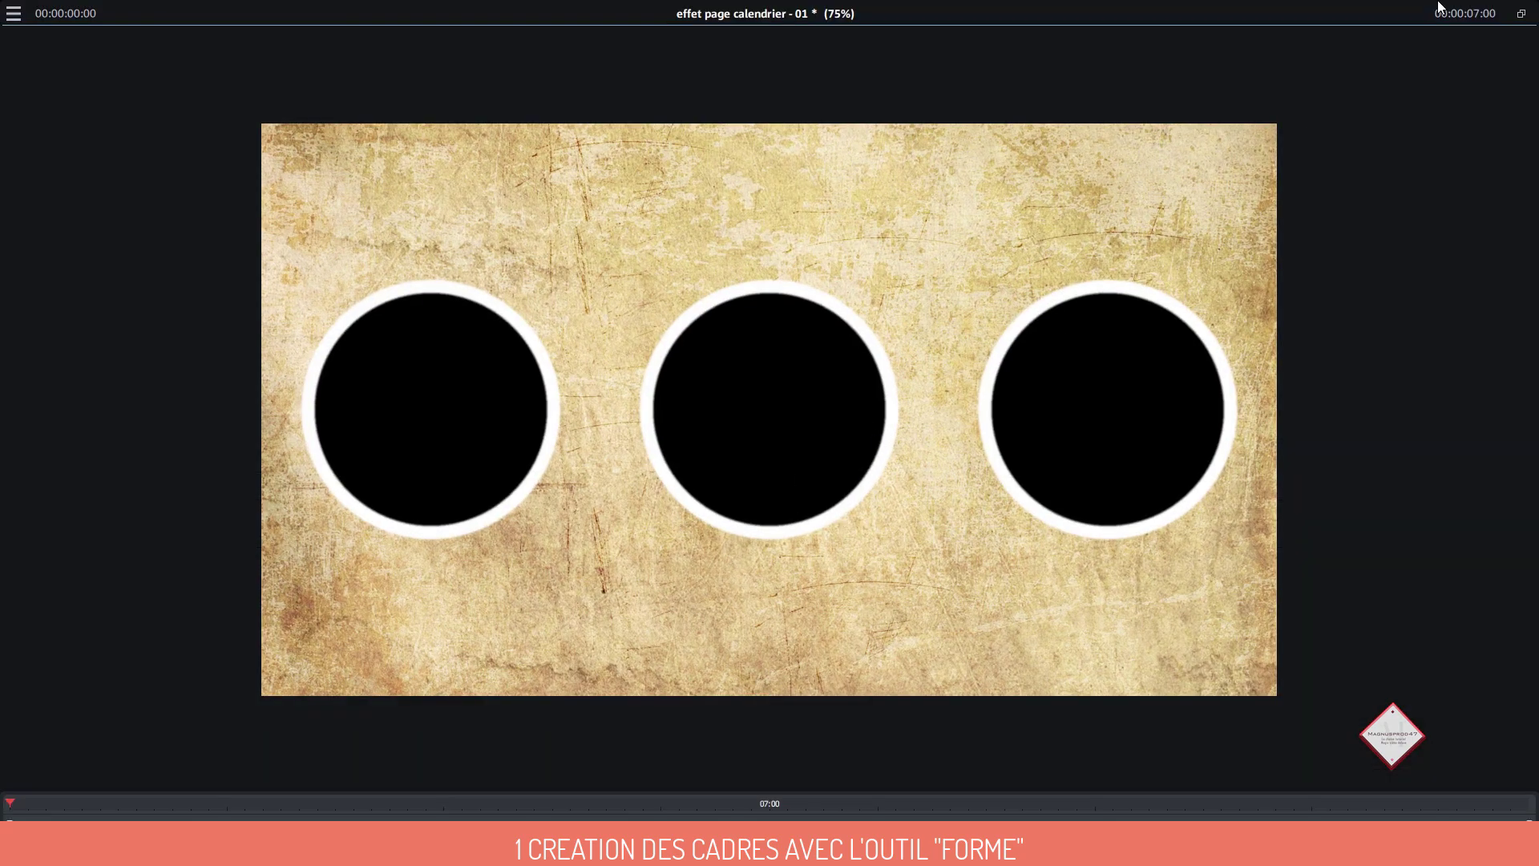
pyautogui.click(1521, 14)
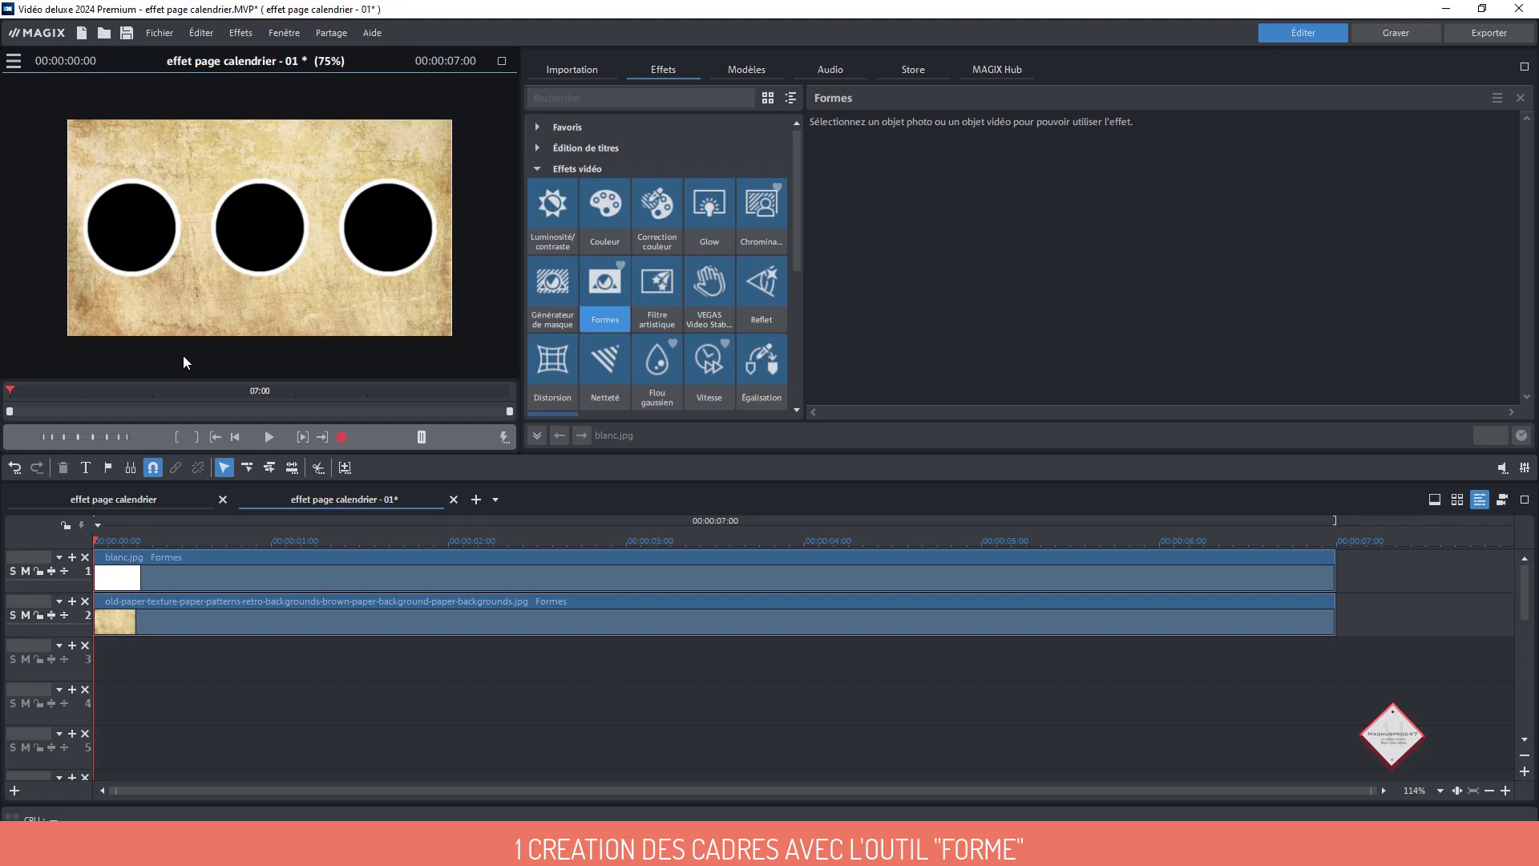
# Export the three-circle frame as a single JPEG image named 04.jpg in the cadre folder
pyautogui.click(162, 34)
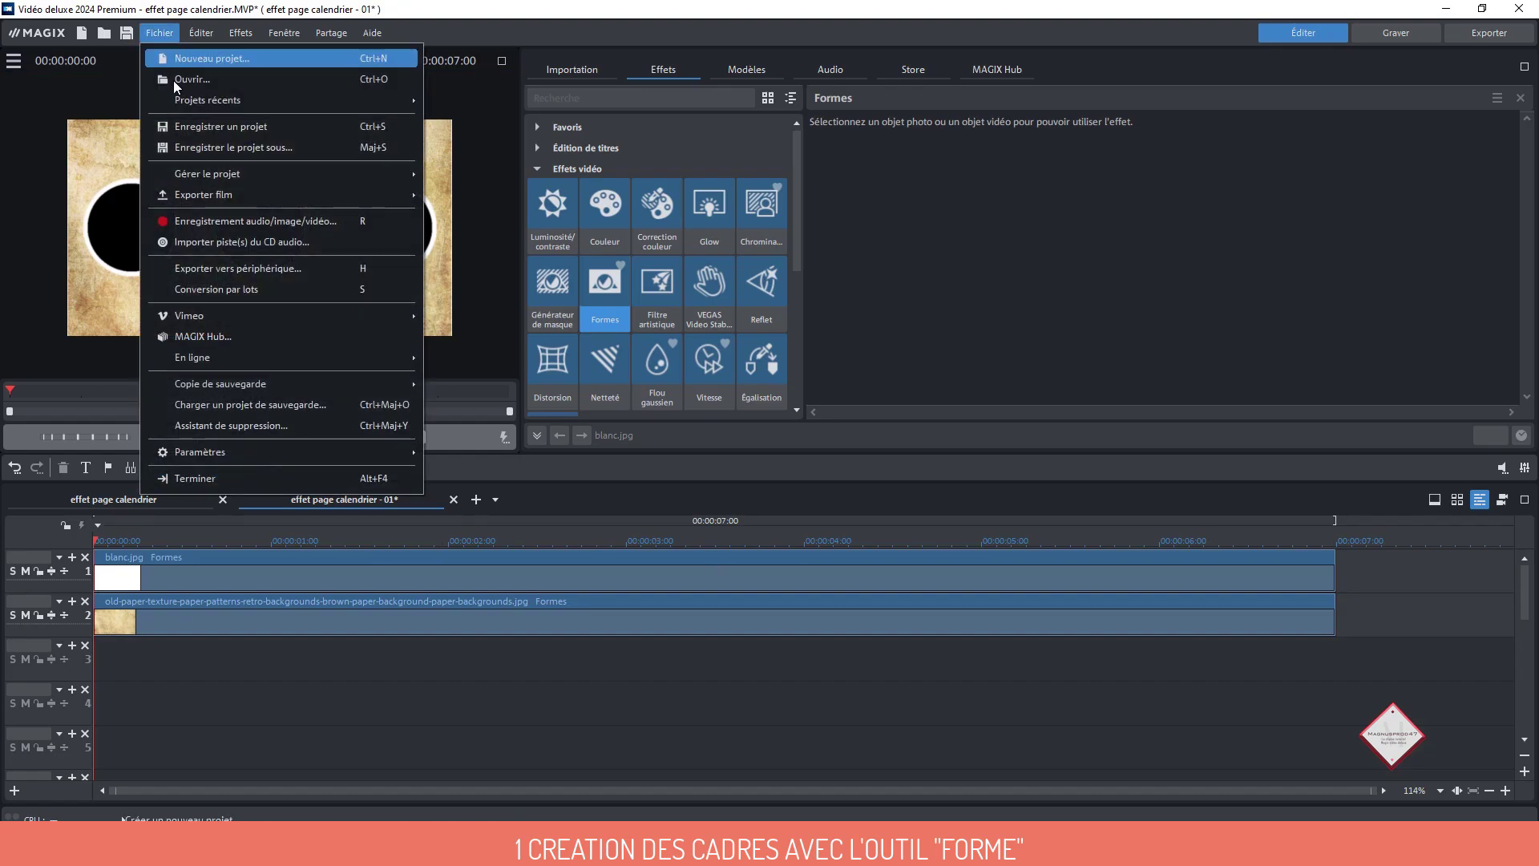
pyautogui.moveTo(213, 189)
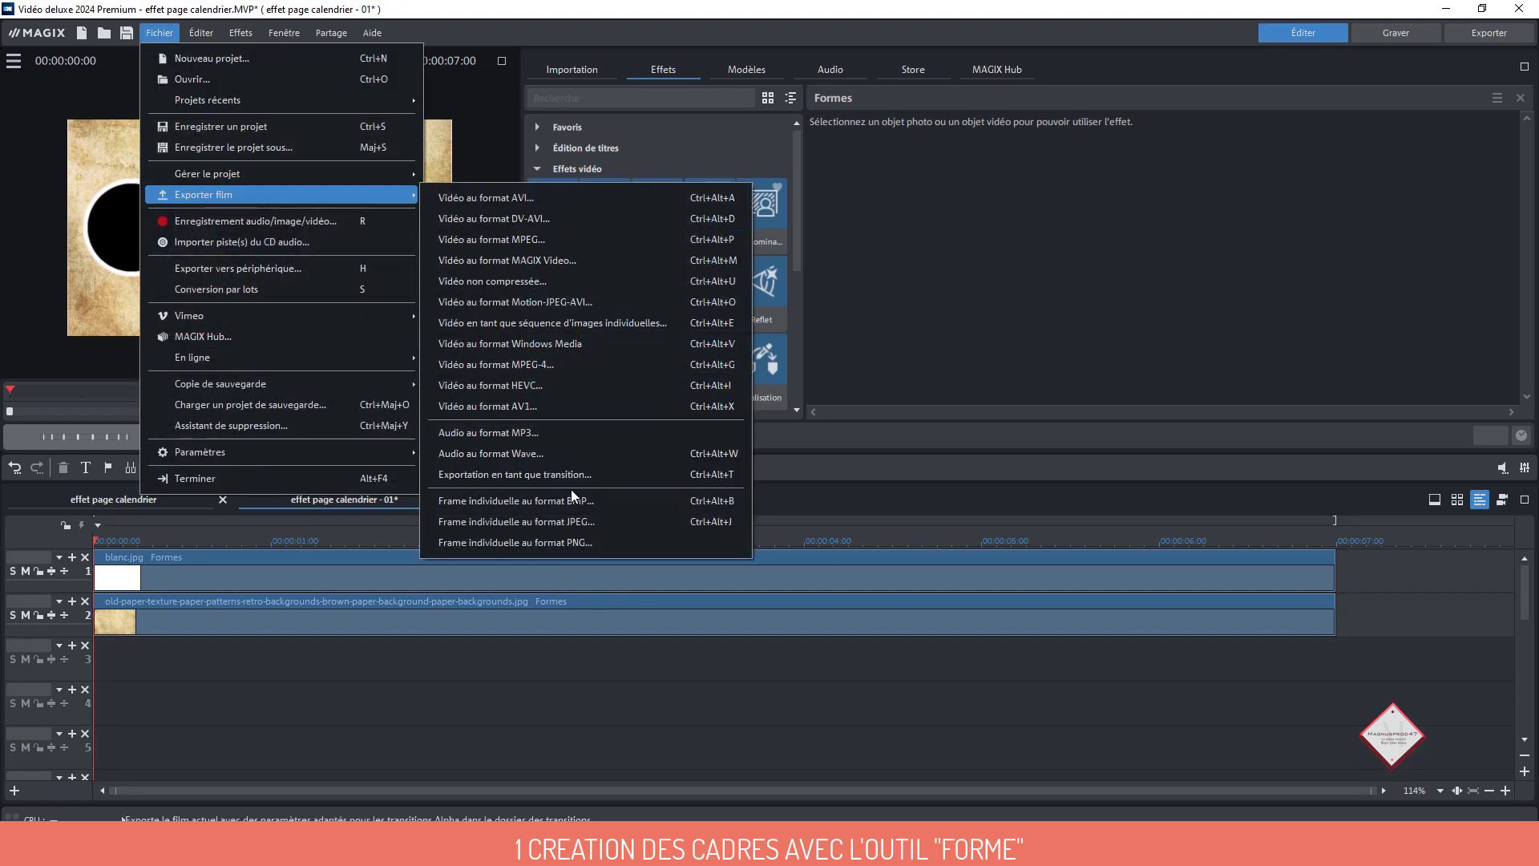
pyautogui.click(568, 522)
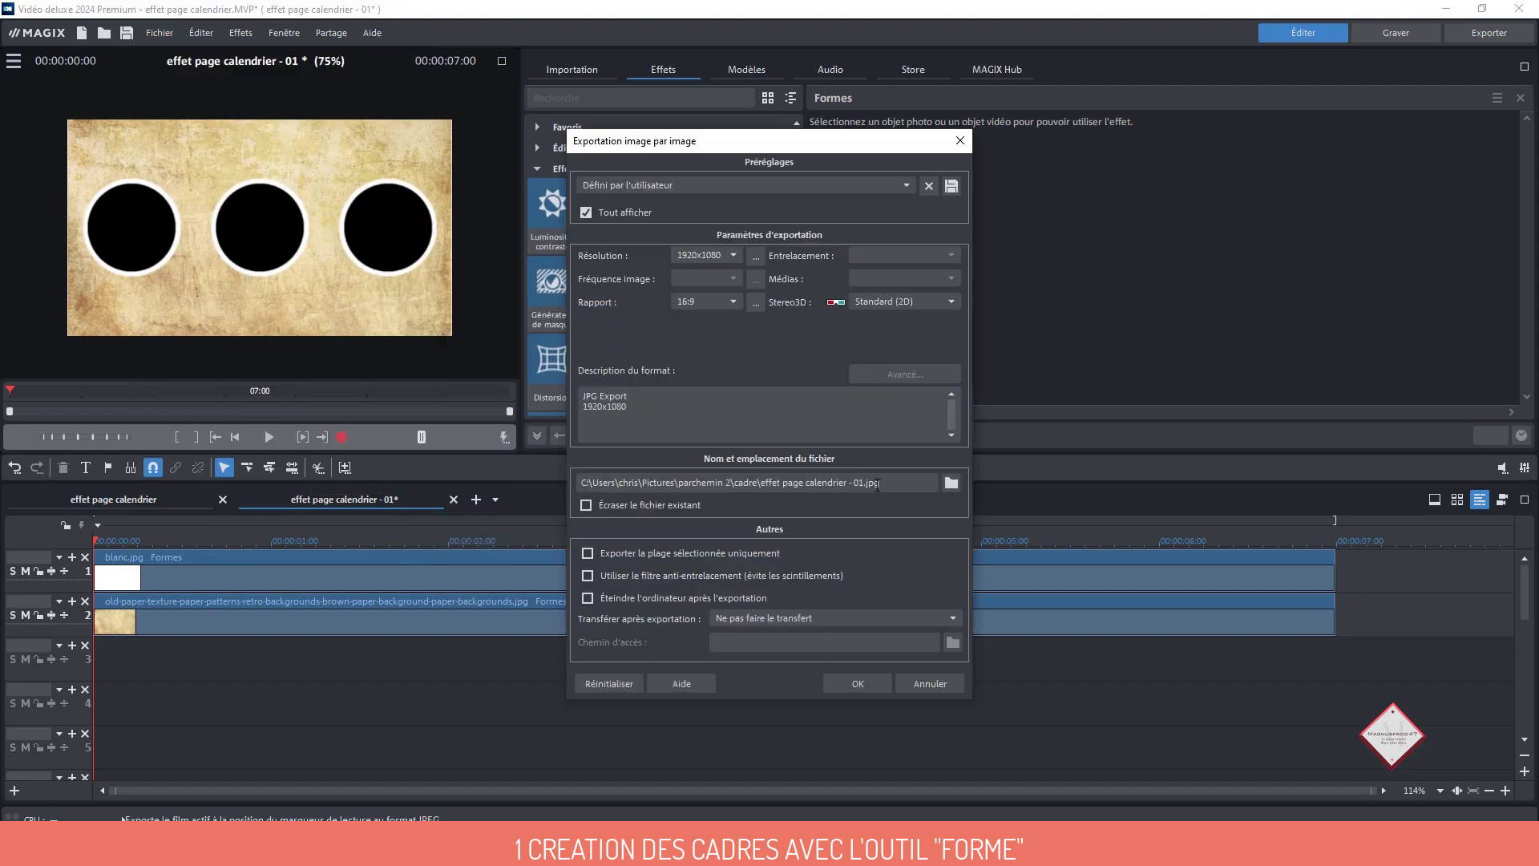
pyautogui.moveTo(864, 483); pyautogui.dragTo(765, 485)
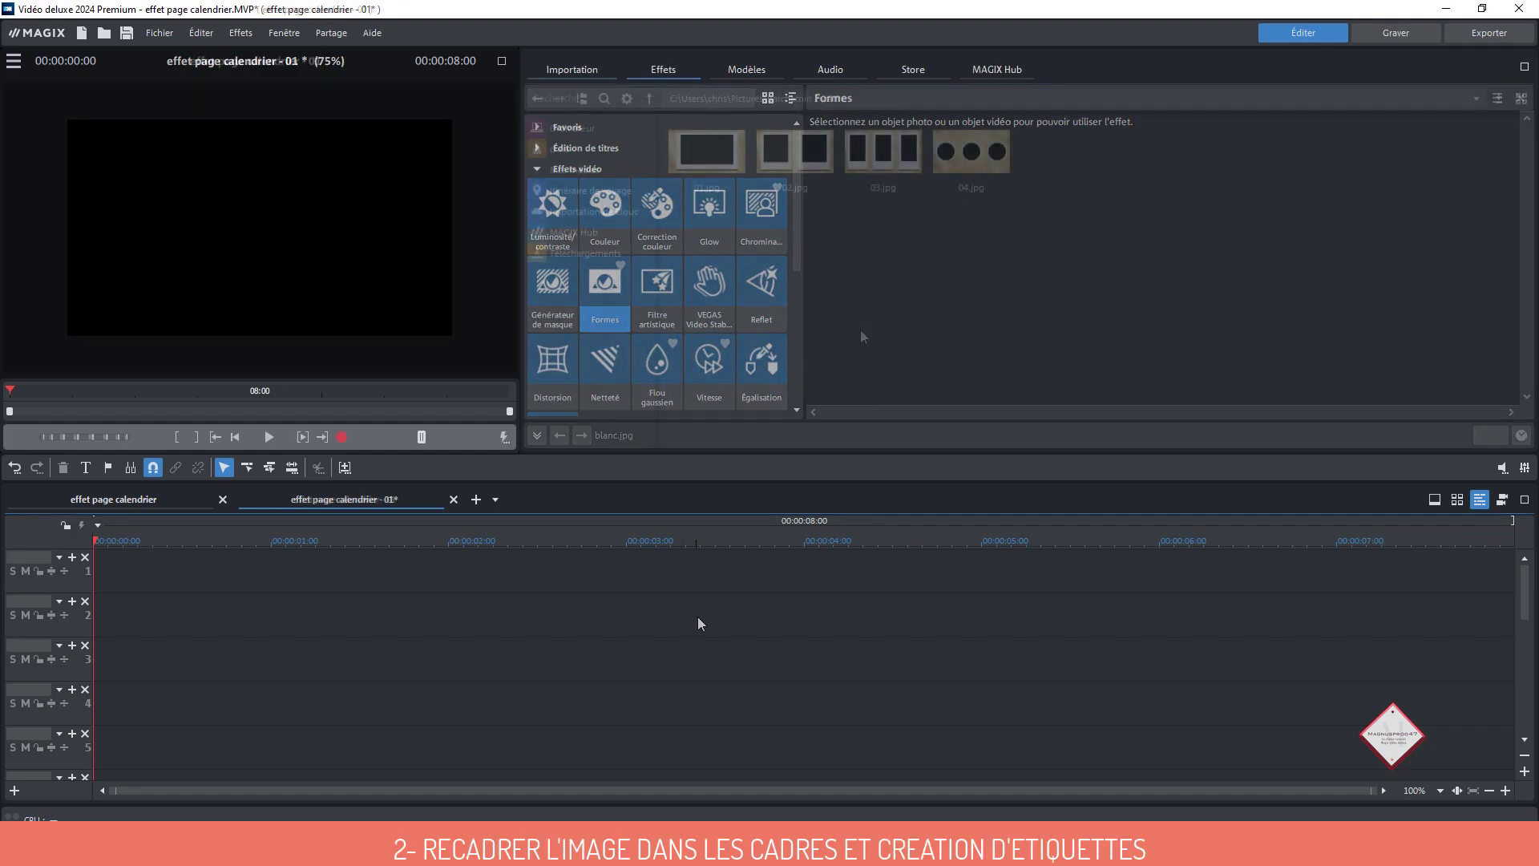
# Place the frame 01.jpg on track 2 and bunny-5014814_1920.jpg from the image folder on track 1, both starting at zero
pyautogui.moveTo(704, 146); pyautogui.dragTo(152, 623)
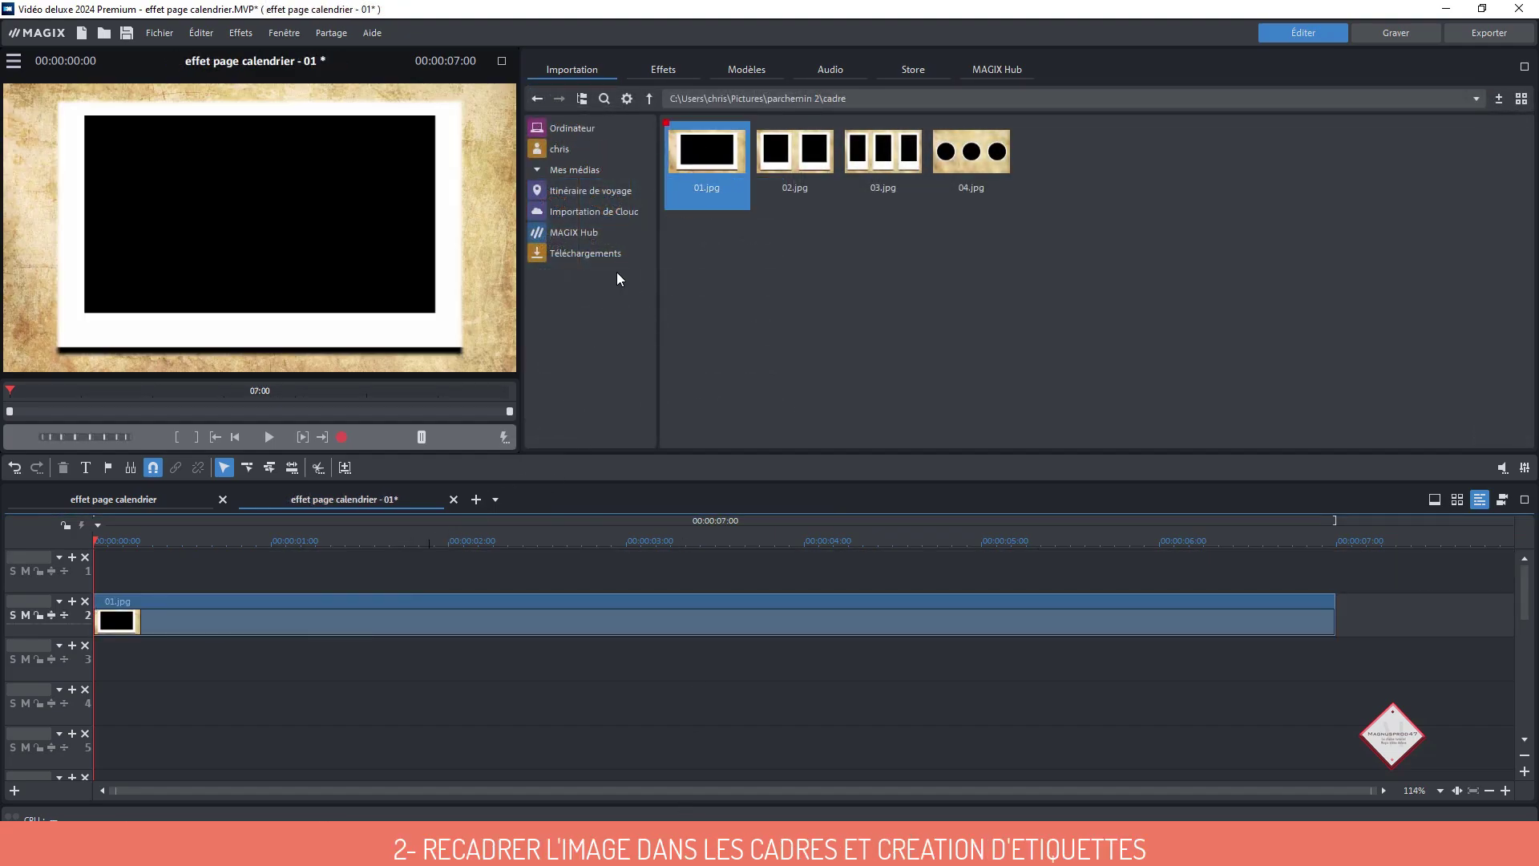
pyautogui.click(649, 97)
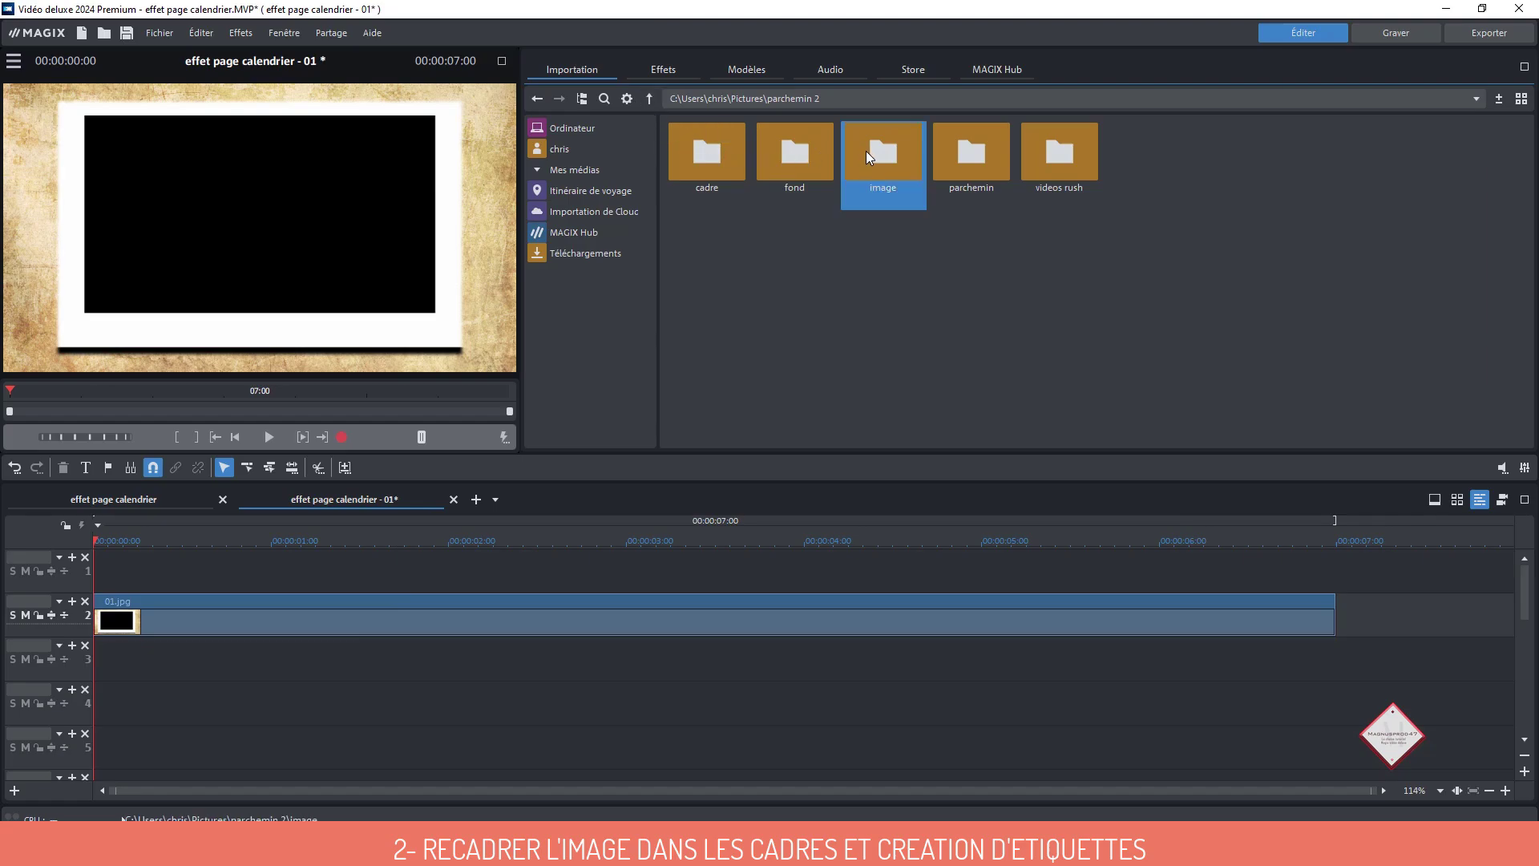
pyautogui.doubleClick(866, 150)
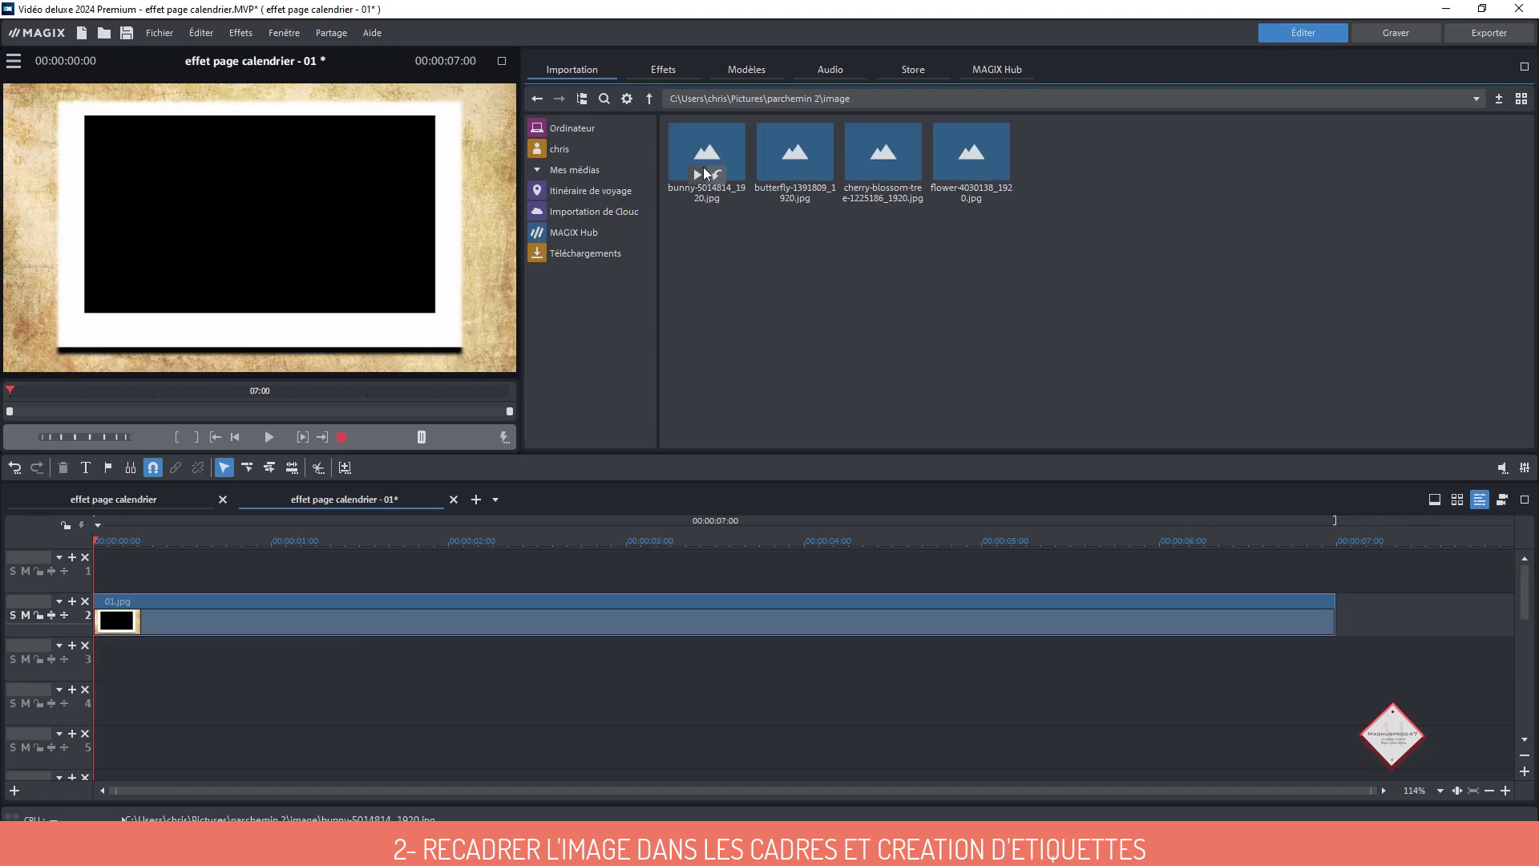
pyautogui.moveTo(704, 173); pyautogui.dragTo(168, 580)
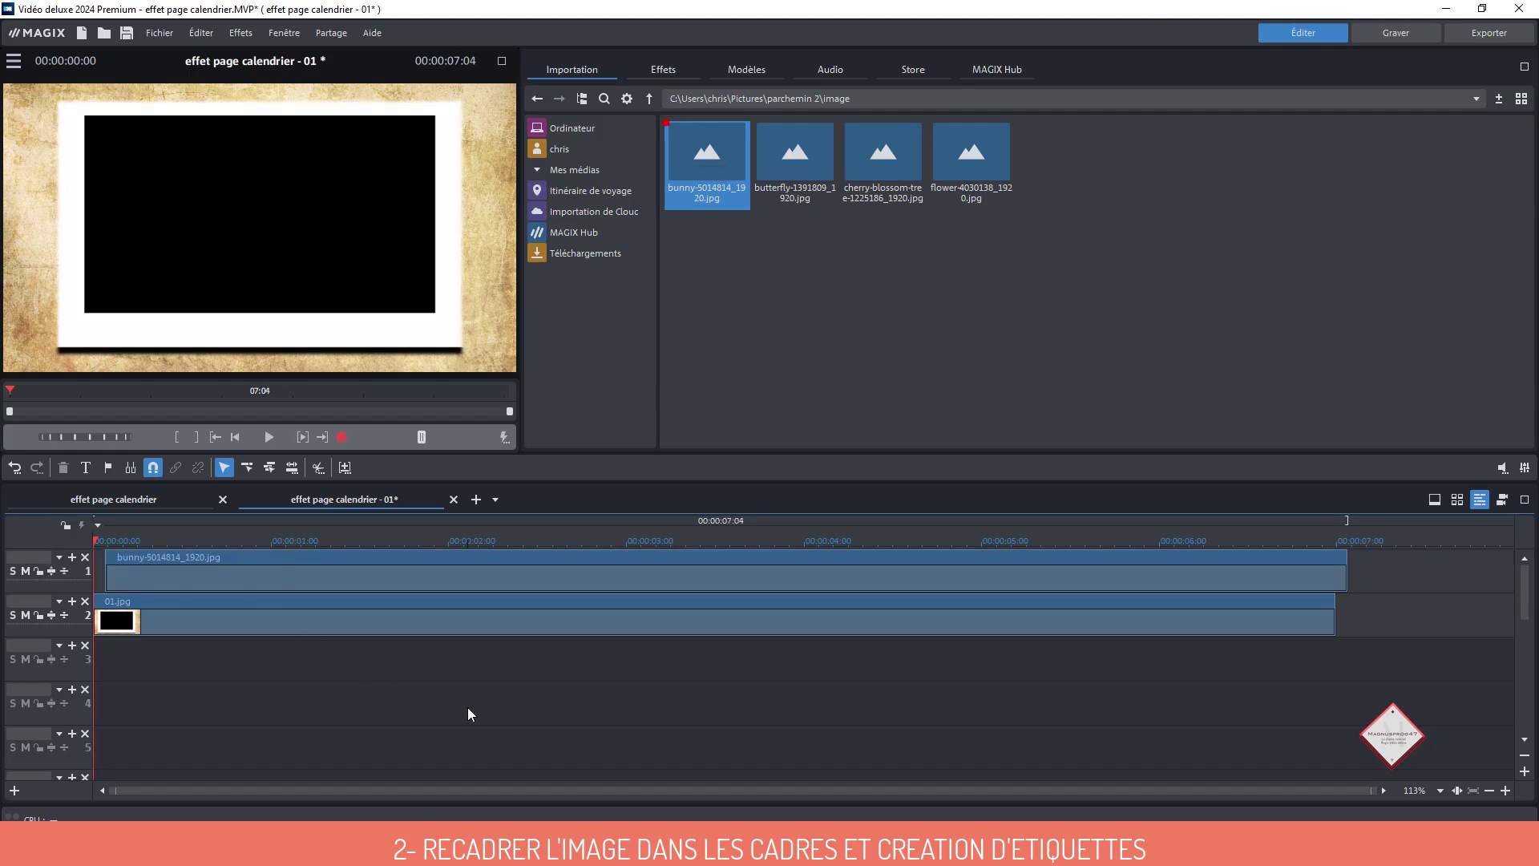
# Apply Incrustation en chrominance to the 01.jpg clip with Noir as the masked colour and check the result in the enlarged preview
pyautogui.click(331, 597)
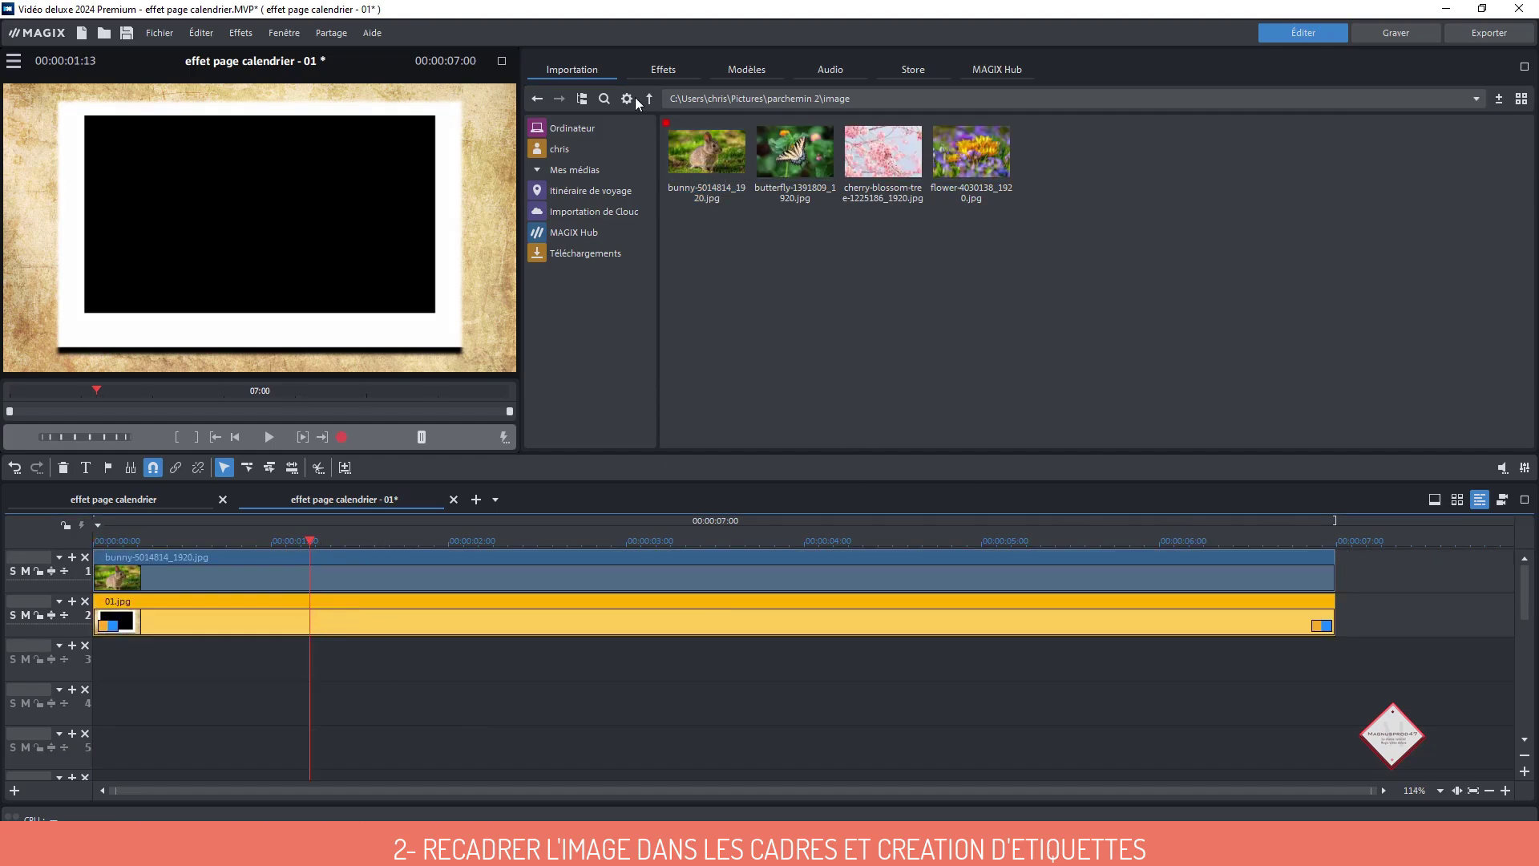
pyautogui.click(663, 69)
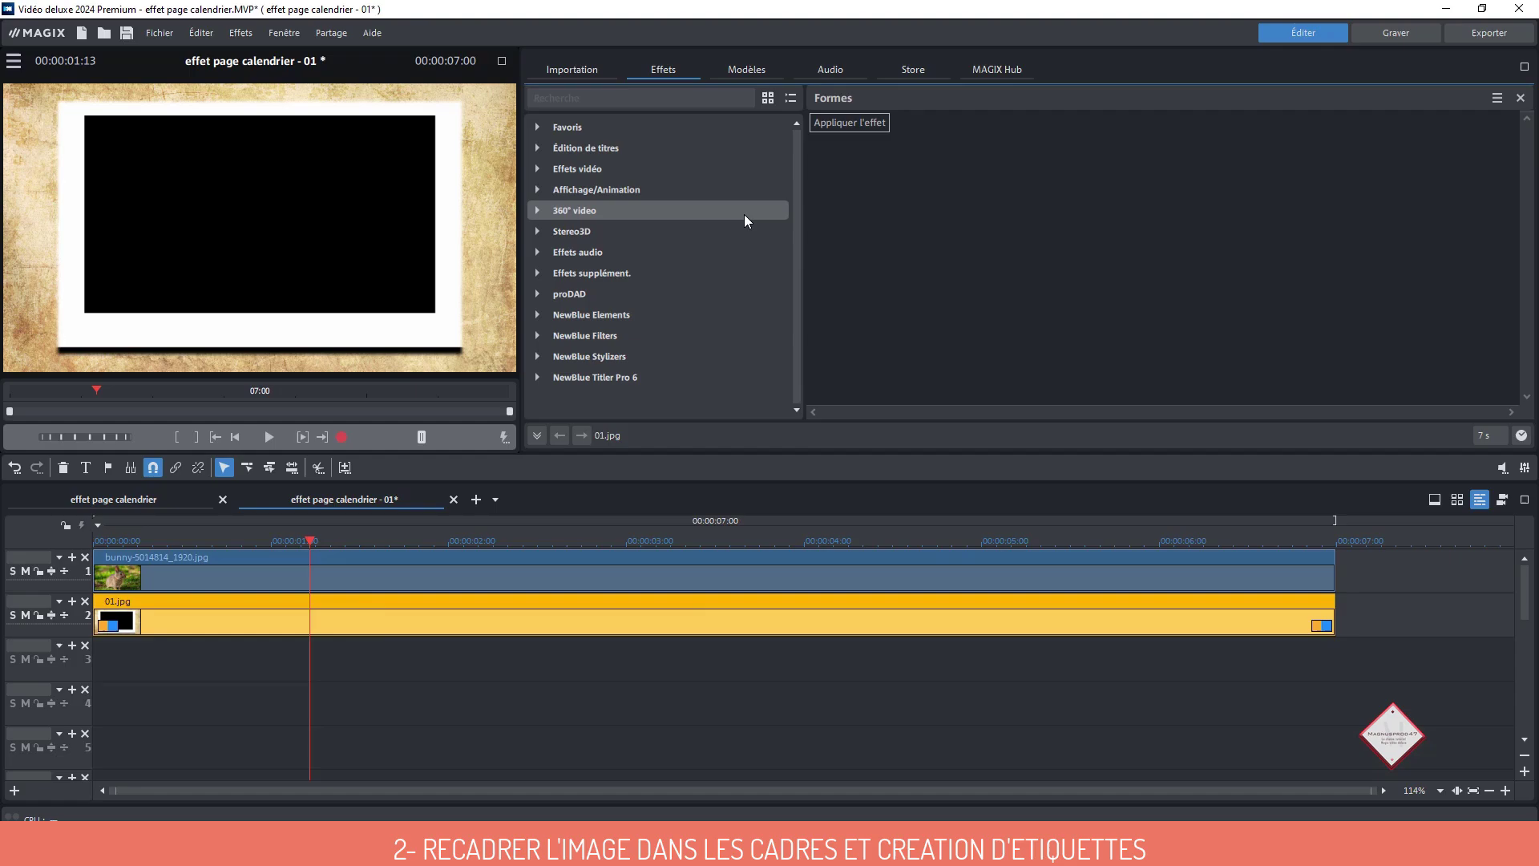
pyautogui.click(551, 169)
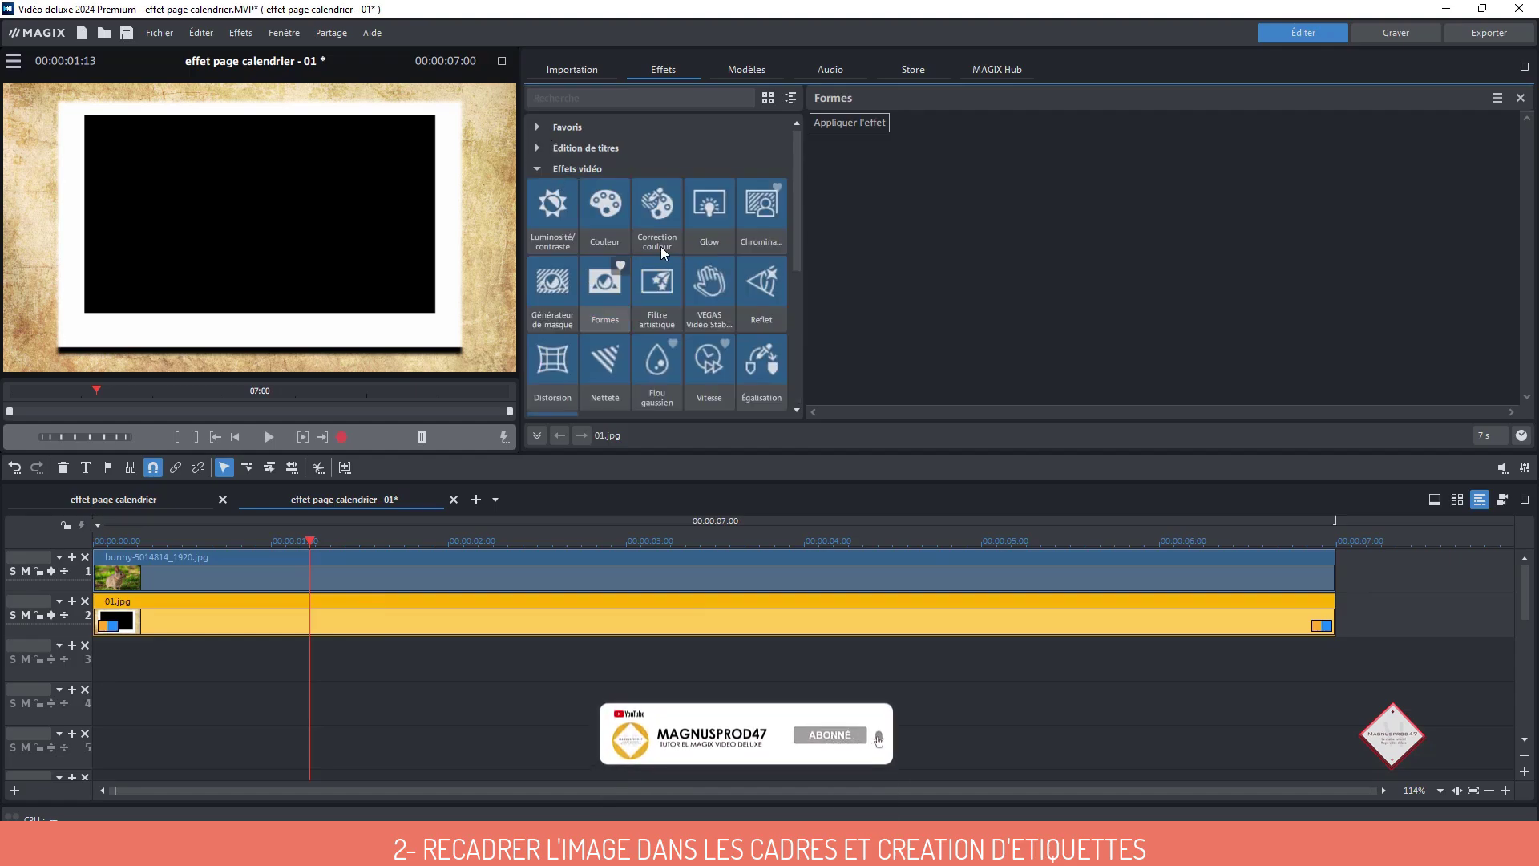
pyautogui.click(771, 231)
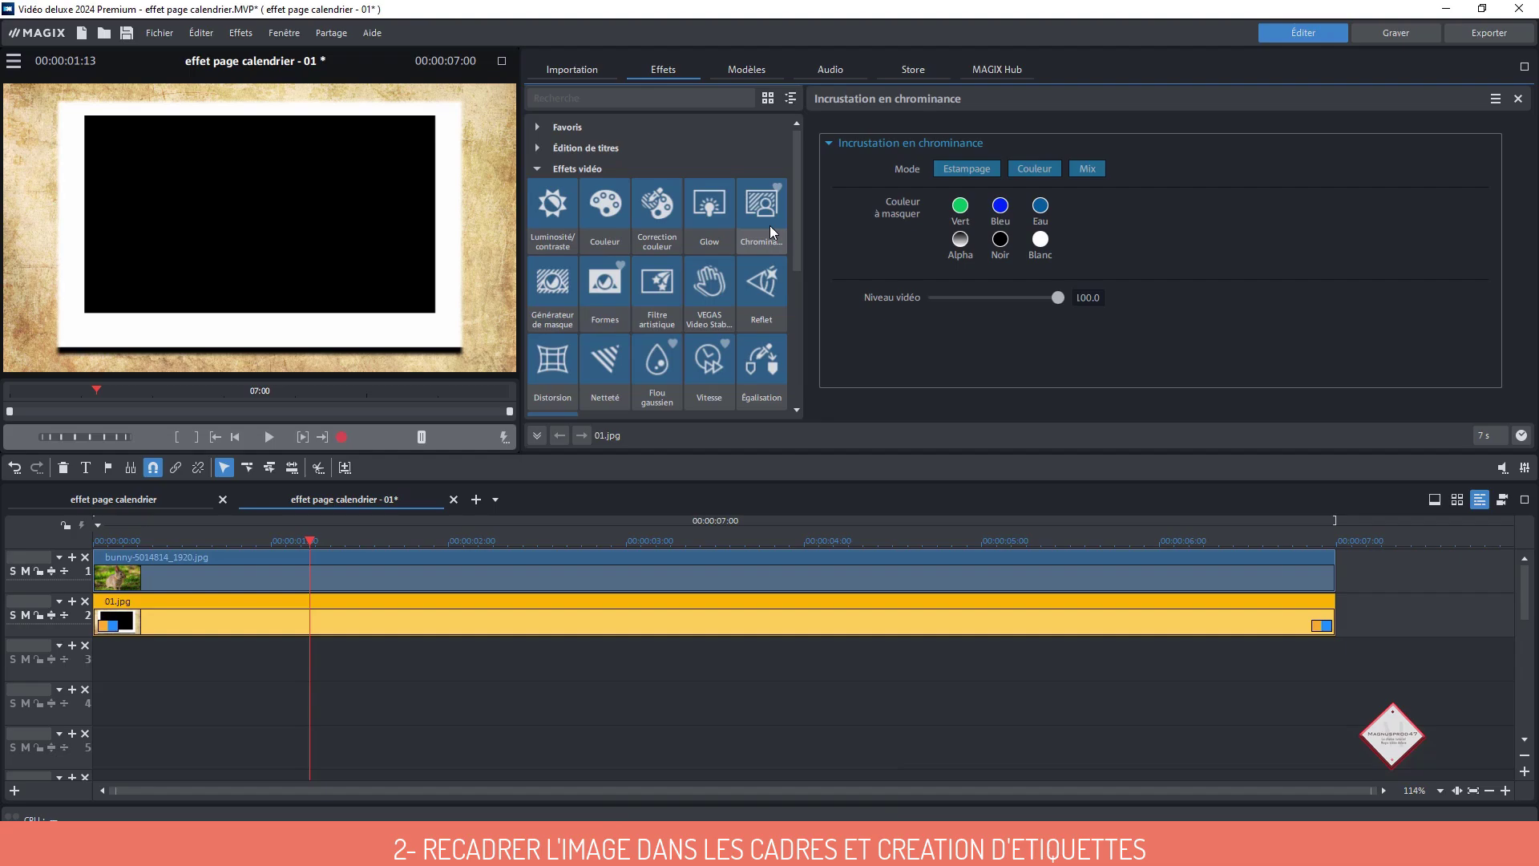
pyautogui.click(1000, 241)
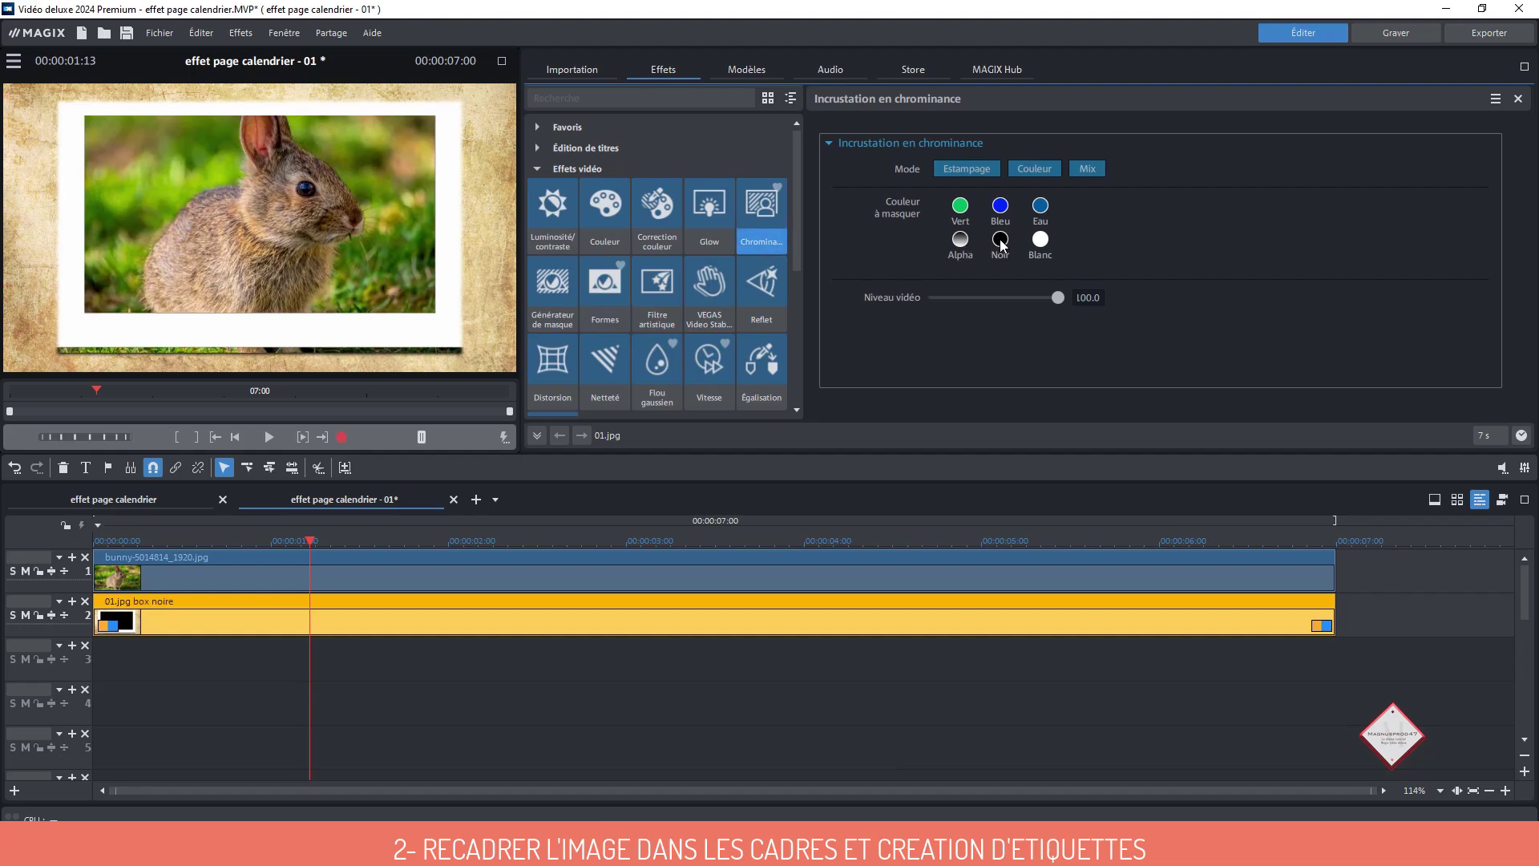
pyautogui.click(502, 61)
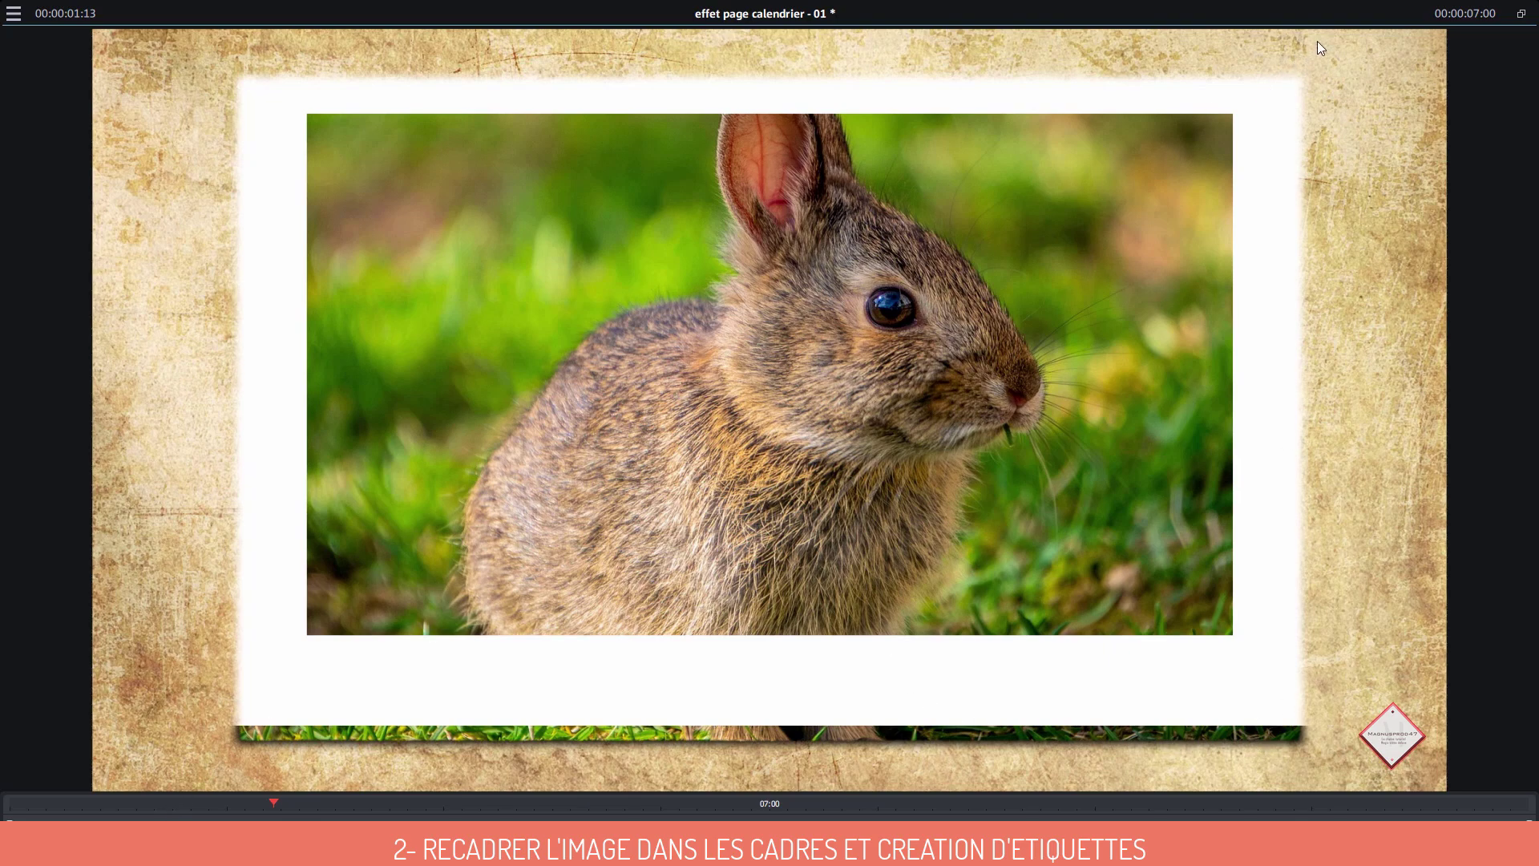
pyautogui.click(1521, 15)
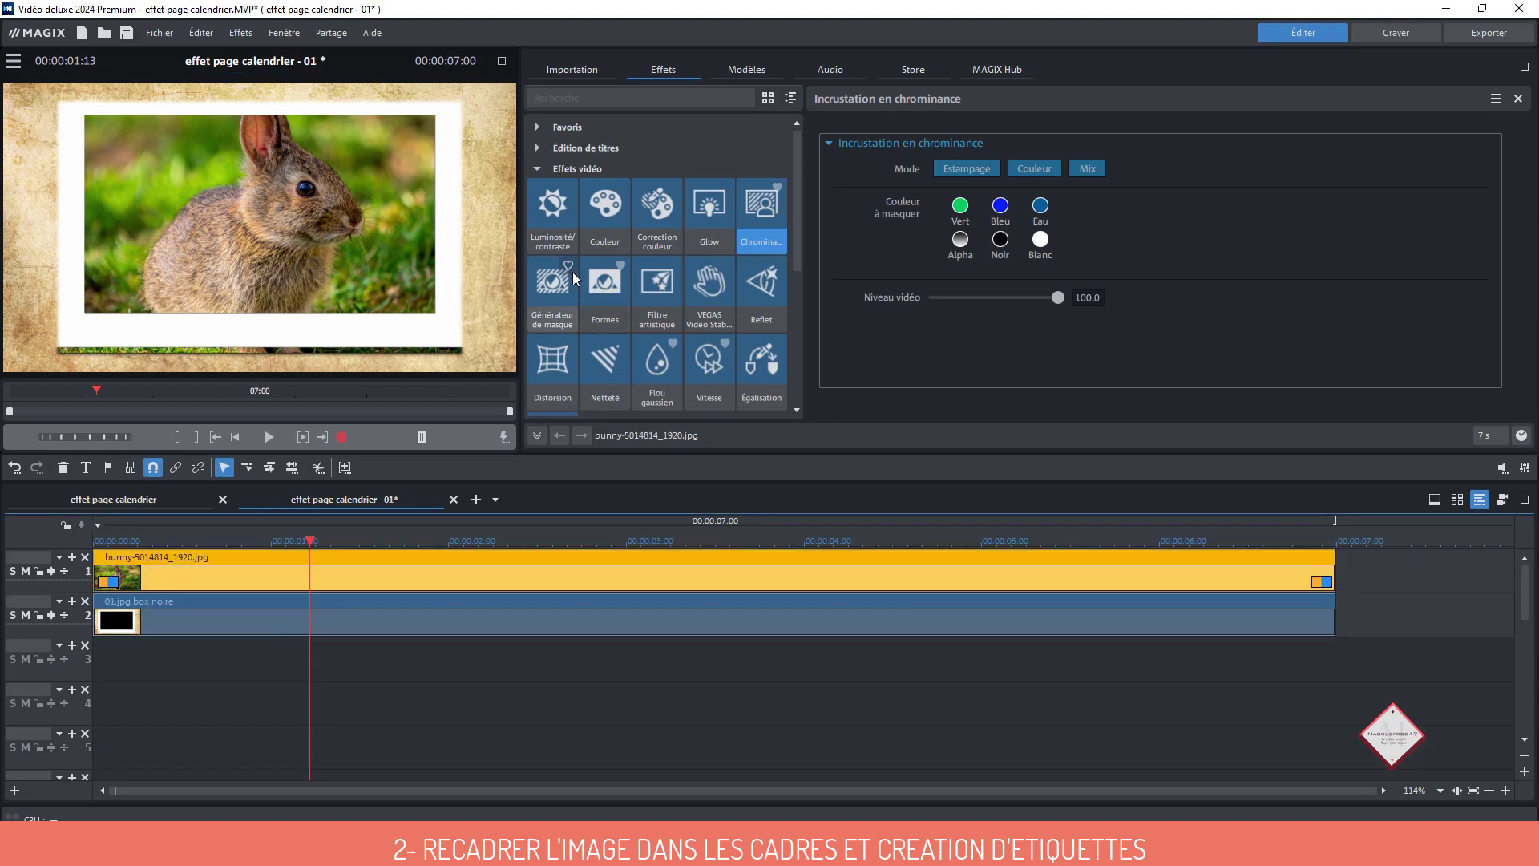
# Reduce the bunny photo with the Taille/Position/Rotation effect so it fits inside the white frame's opening
pyautogui.click(569, 169)
pyautogui.click(589, 189)
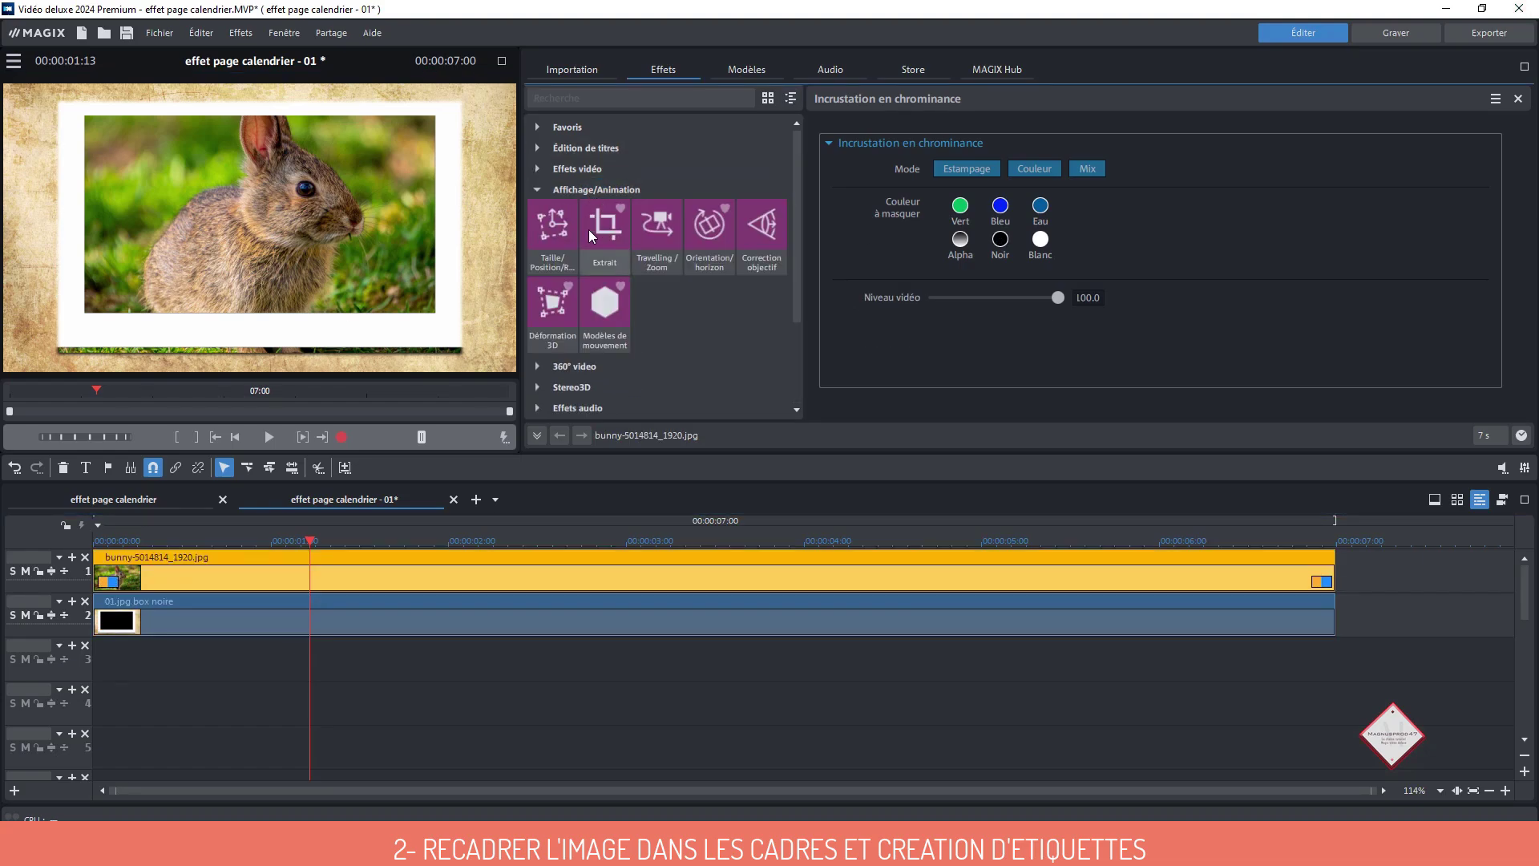
pyautogui.click(545, 256)
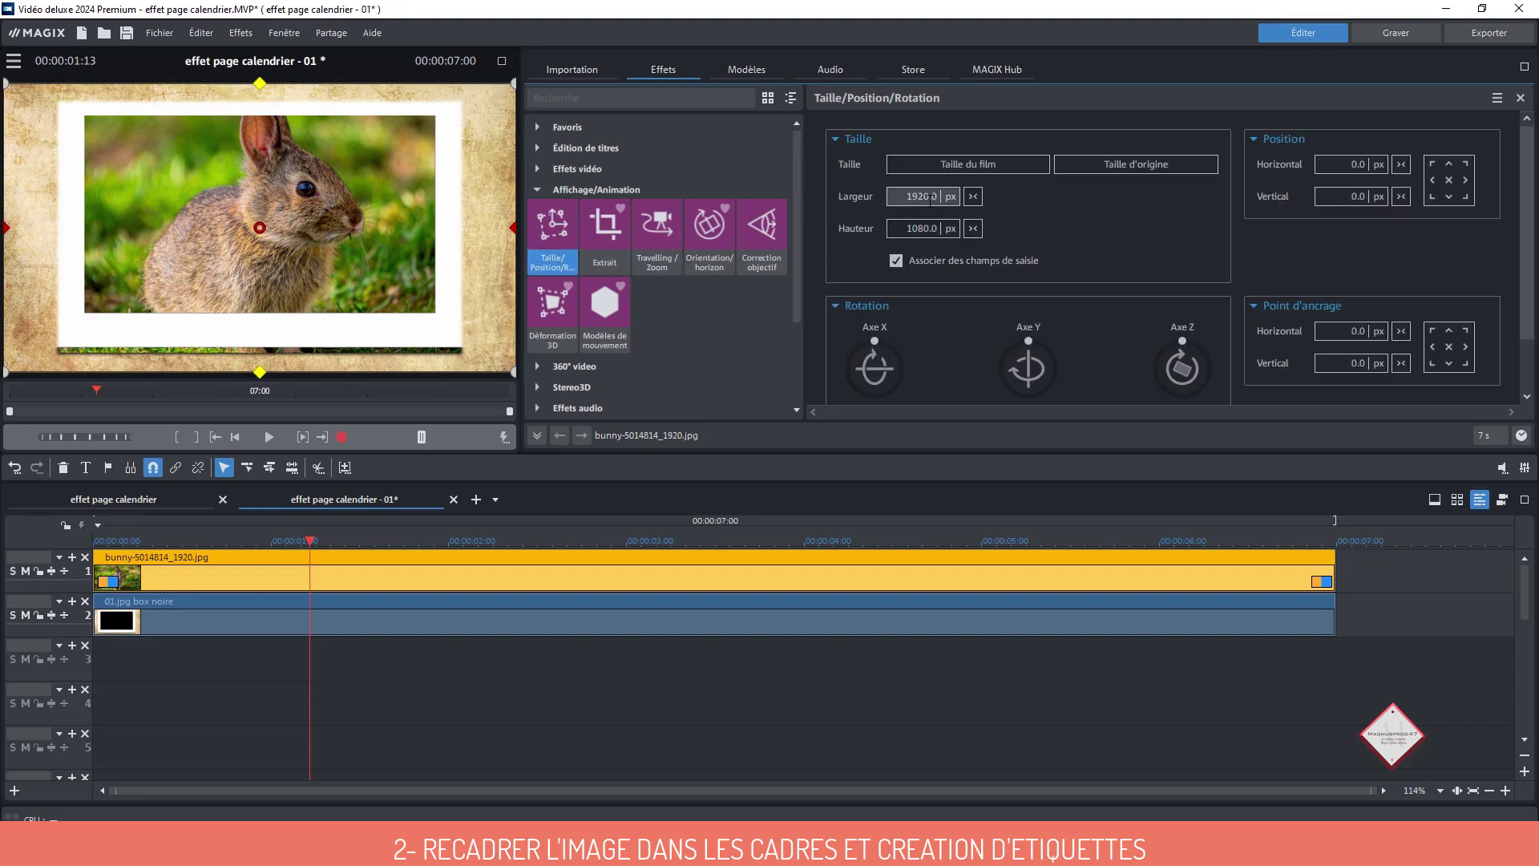
pyautogui.click(656, 680)
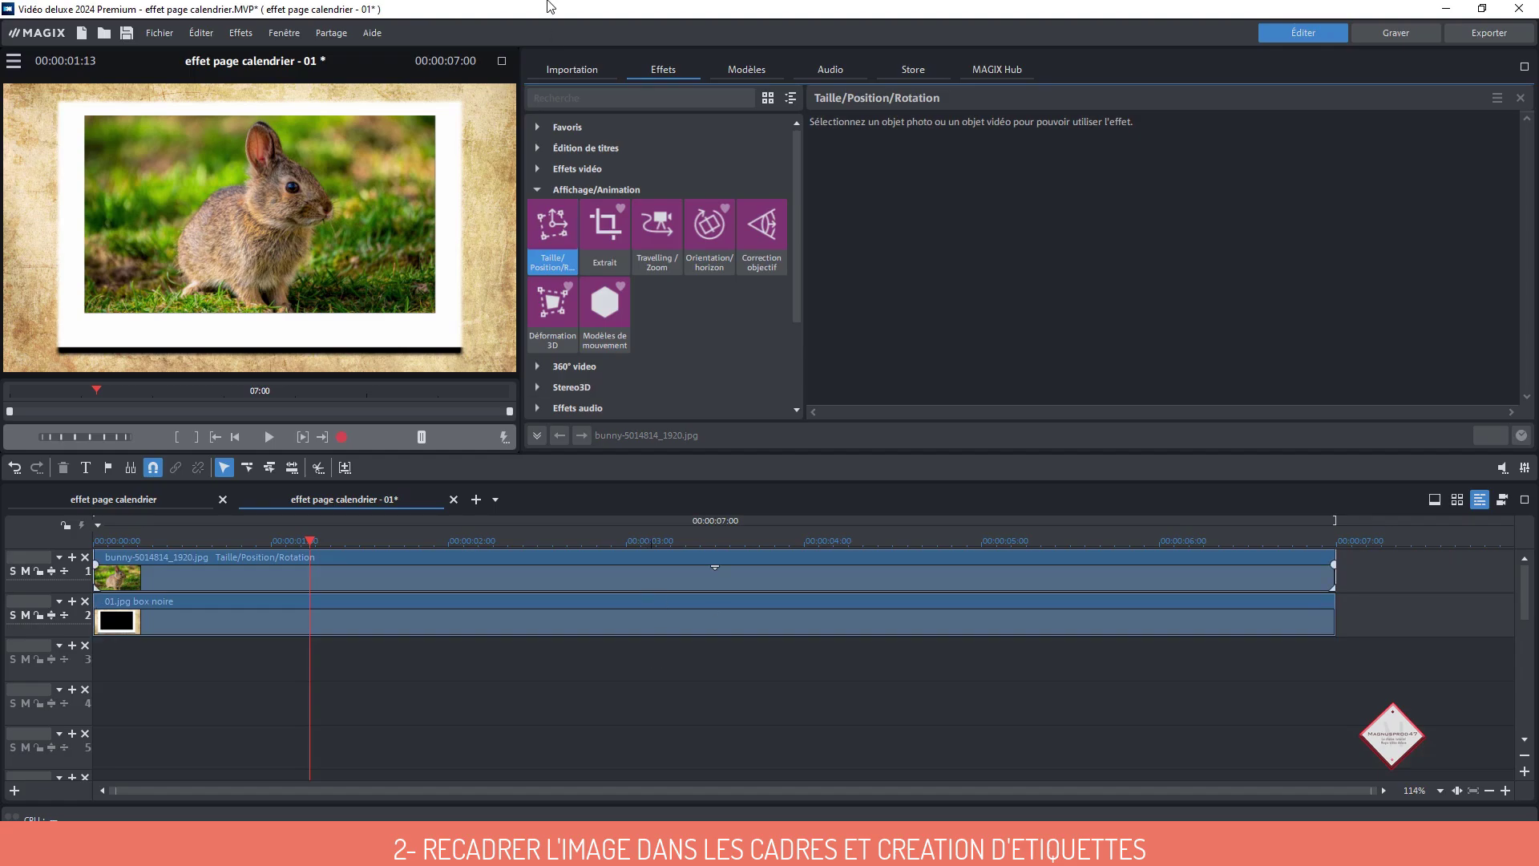
# Add the Bernadette (2019) title template from Polices de caractères Basic at the start of track 3
pyautogui.click(579, 150)
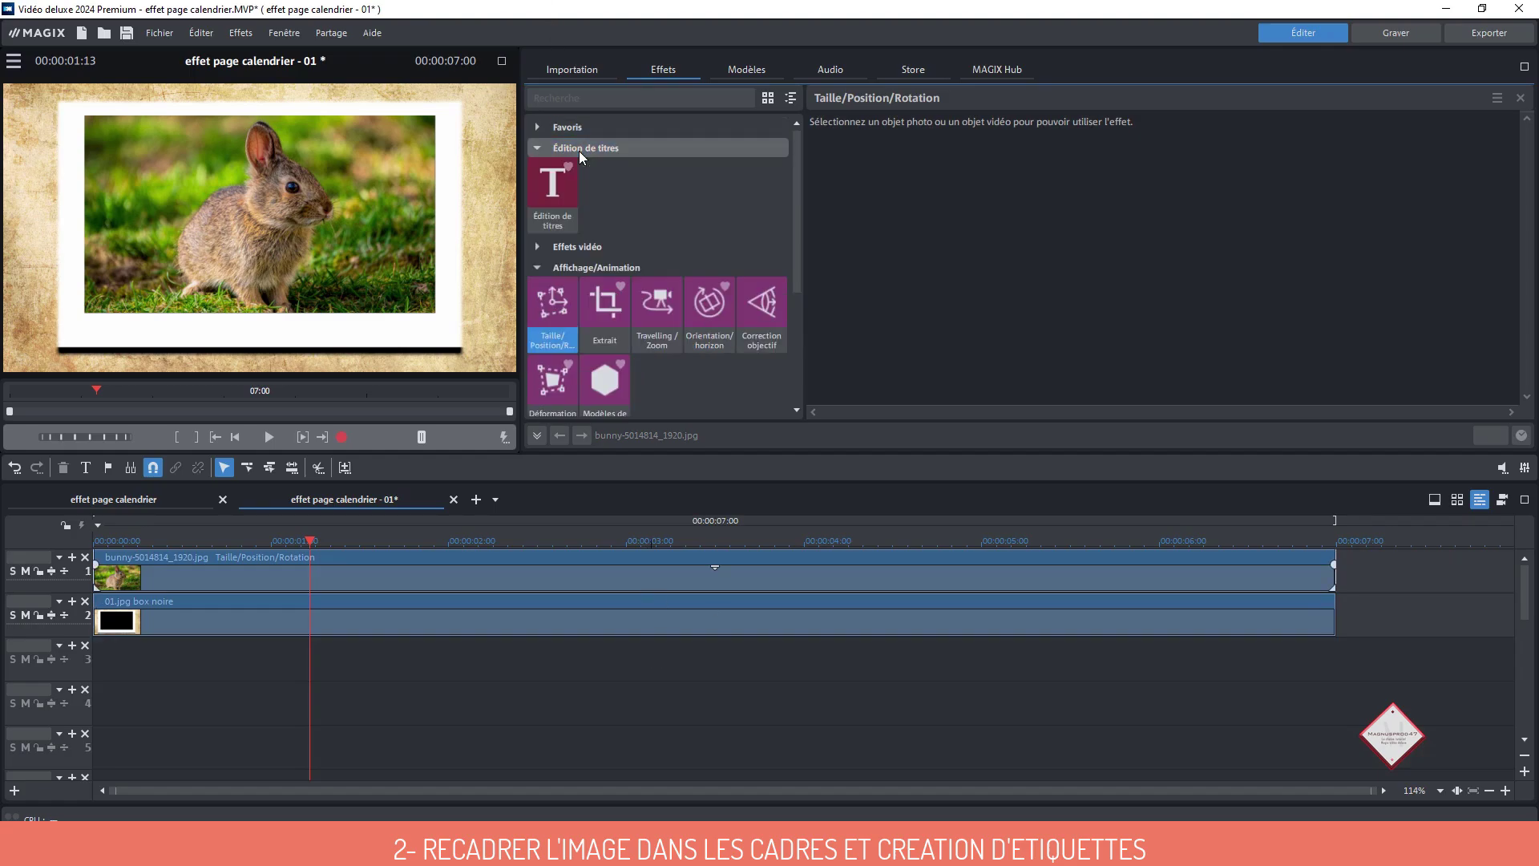
pyautogui.click(579, 150)
pyautogui.click(737, 69)
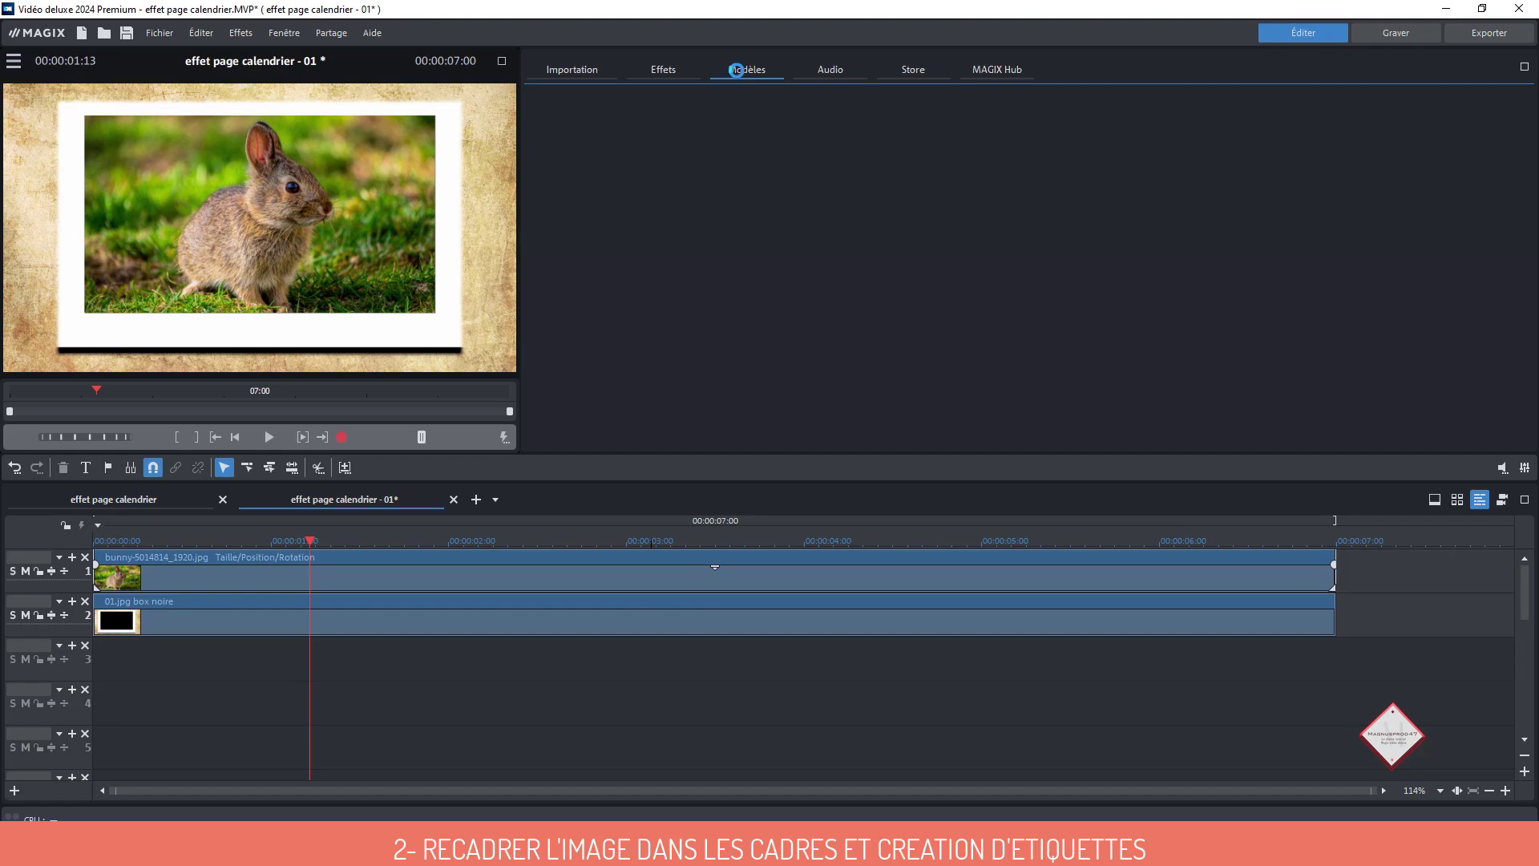
pyautogui.scroll(-2, 831, 334)
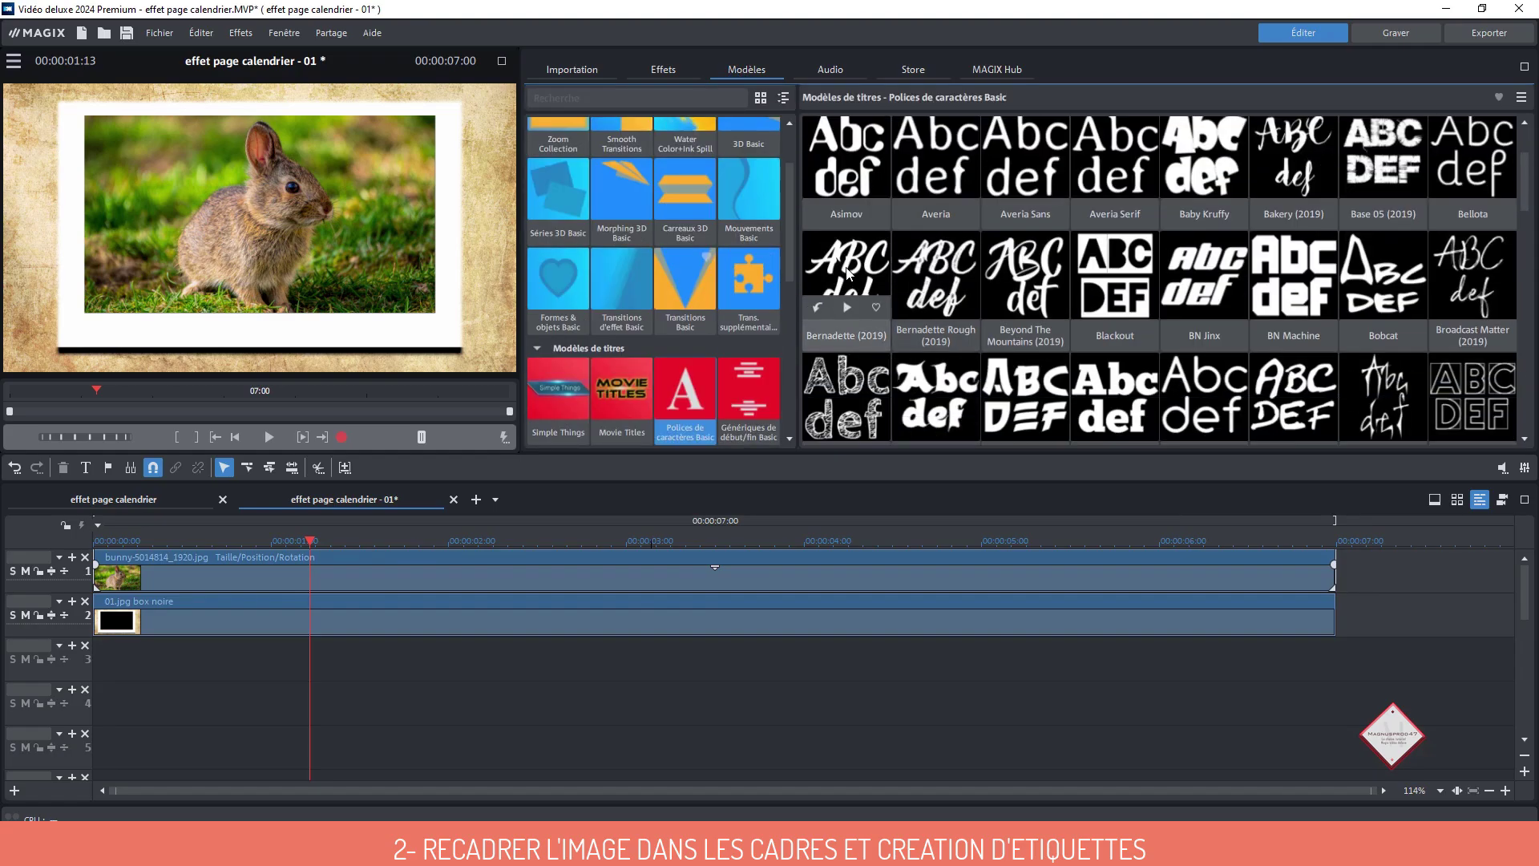
pyautogui.moveTo(841, 296); pyautogui.dragTo(223, 662)
pyautogui.moveTo(126, 657); pyautogui.dragTo(128, 658)
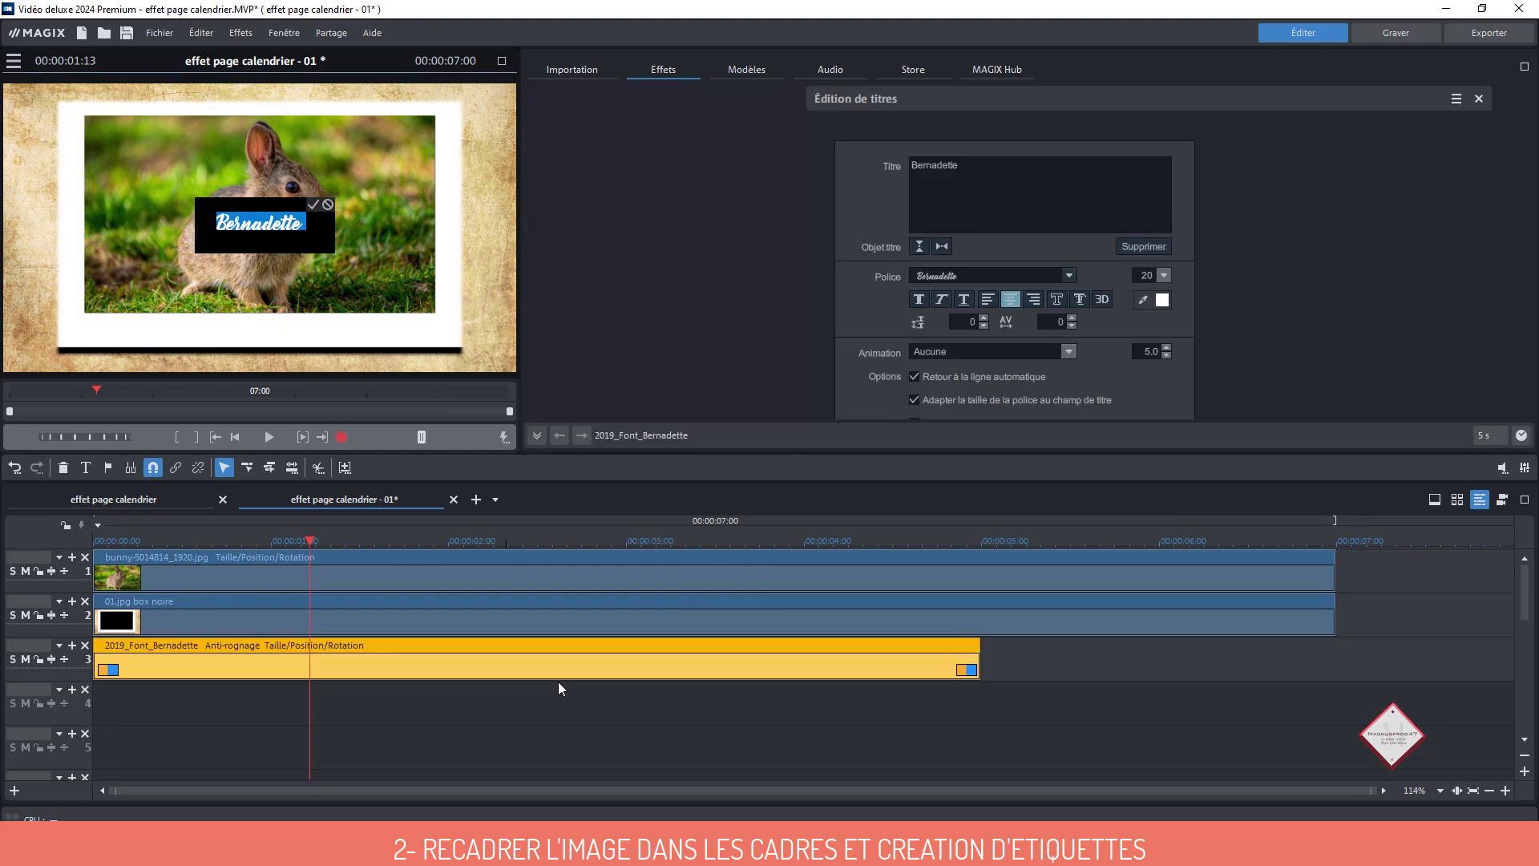
# Colour the title black, replace its text with "Le printemps arrive." and centre it in the white margin below the photo
pyautogui.click(1160, 300)
pyautogui.click(1206, 449)
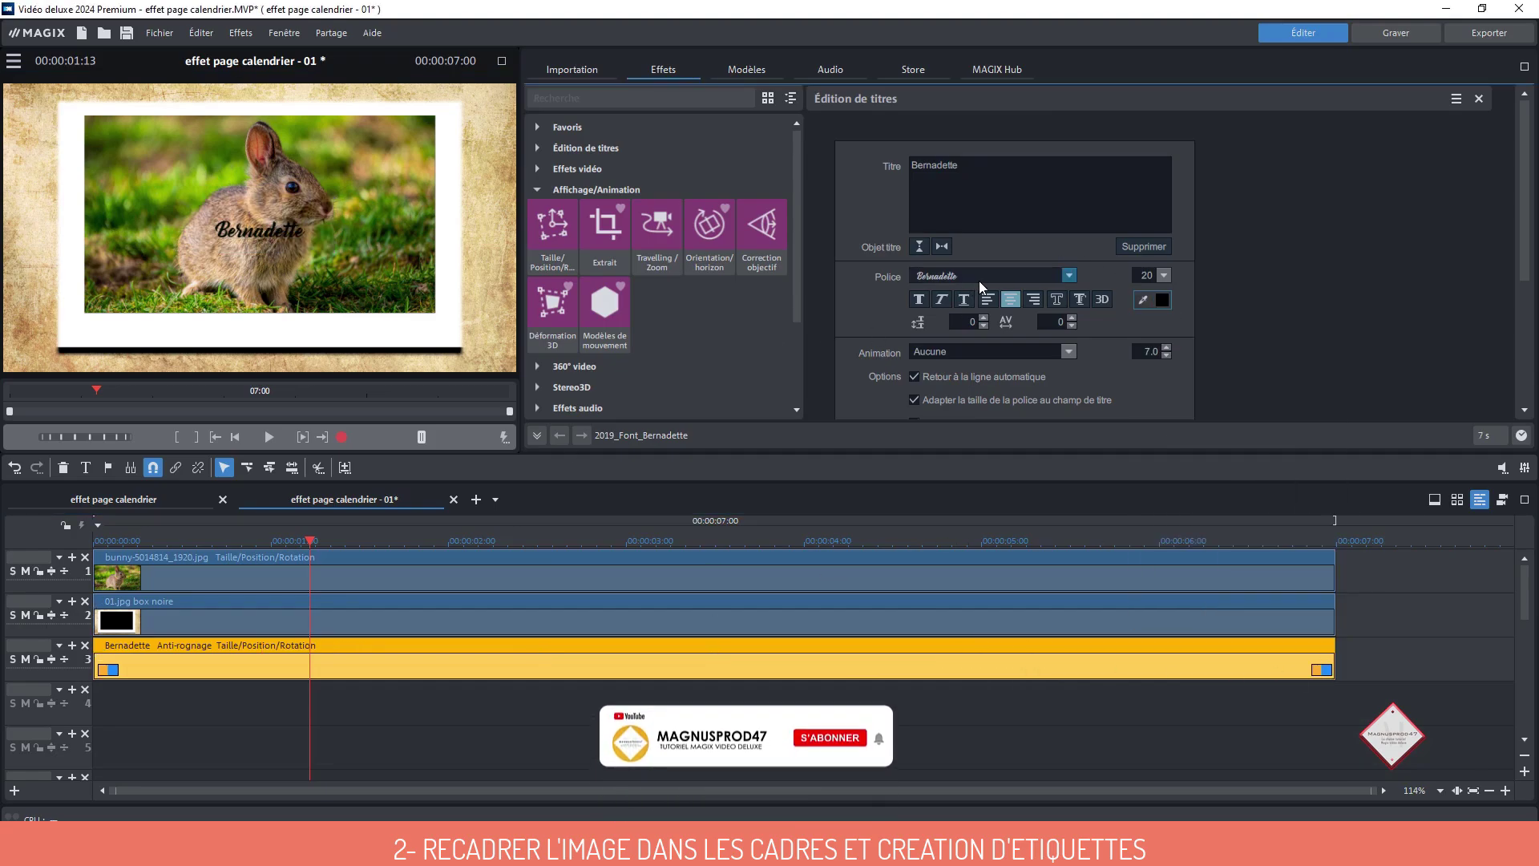
pyautogui.moveTo(962, 165); pyautogui.dragTo(881, 165)
pyautogui.write('Le printemps arrive')
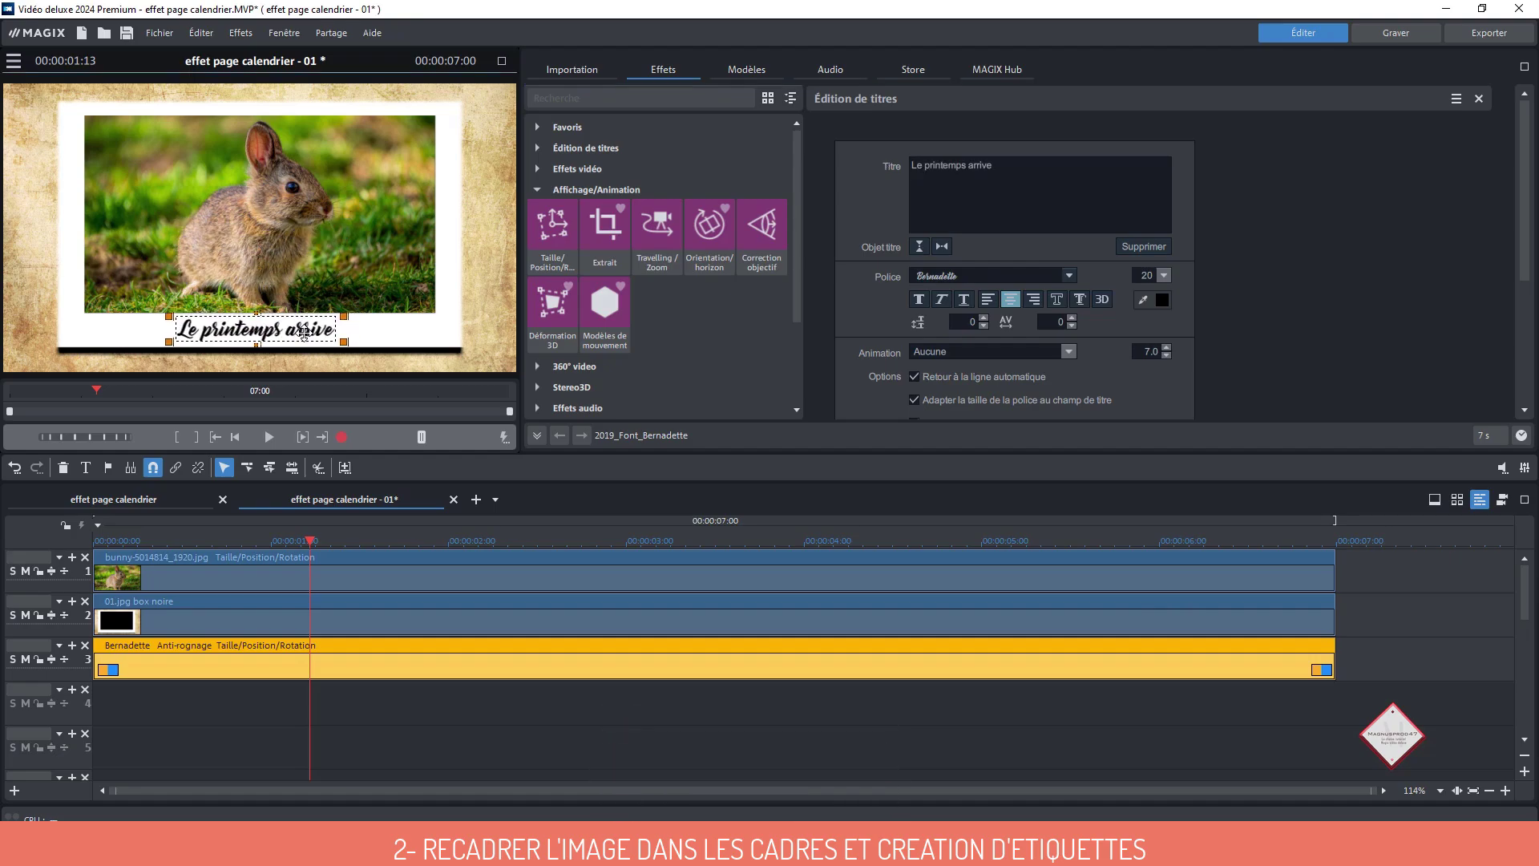
pyautogui.moveTo(305, 332); pyautogui.dragTo(303, 333)
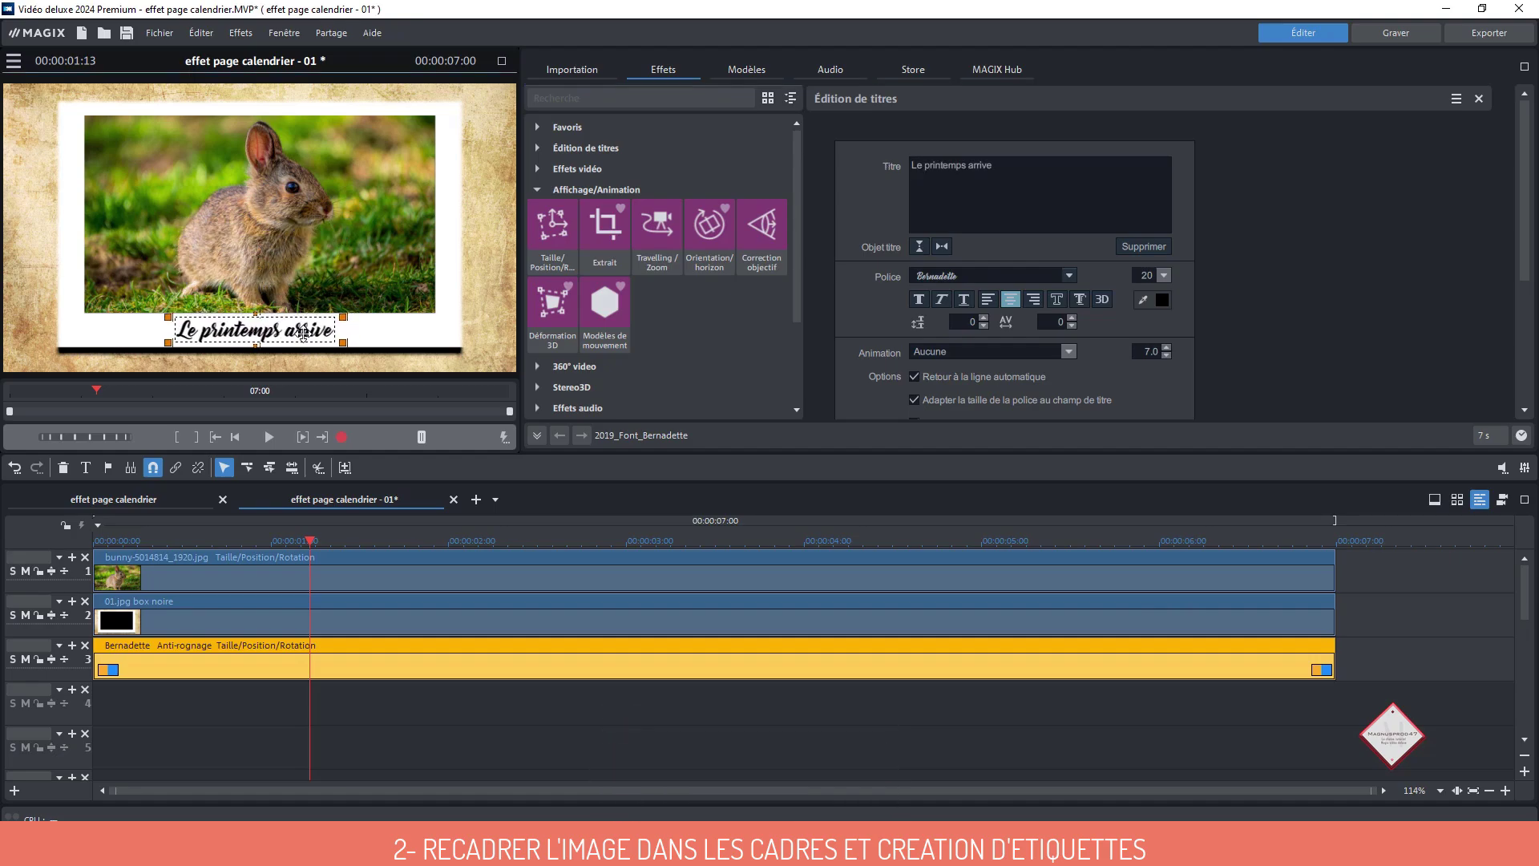
pyautogui.click(395, 747)
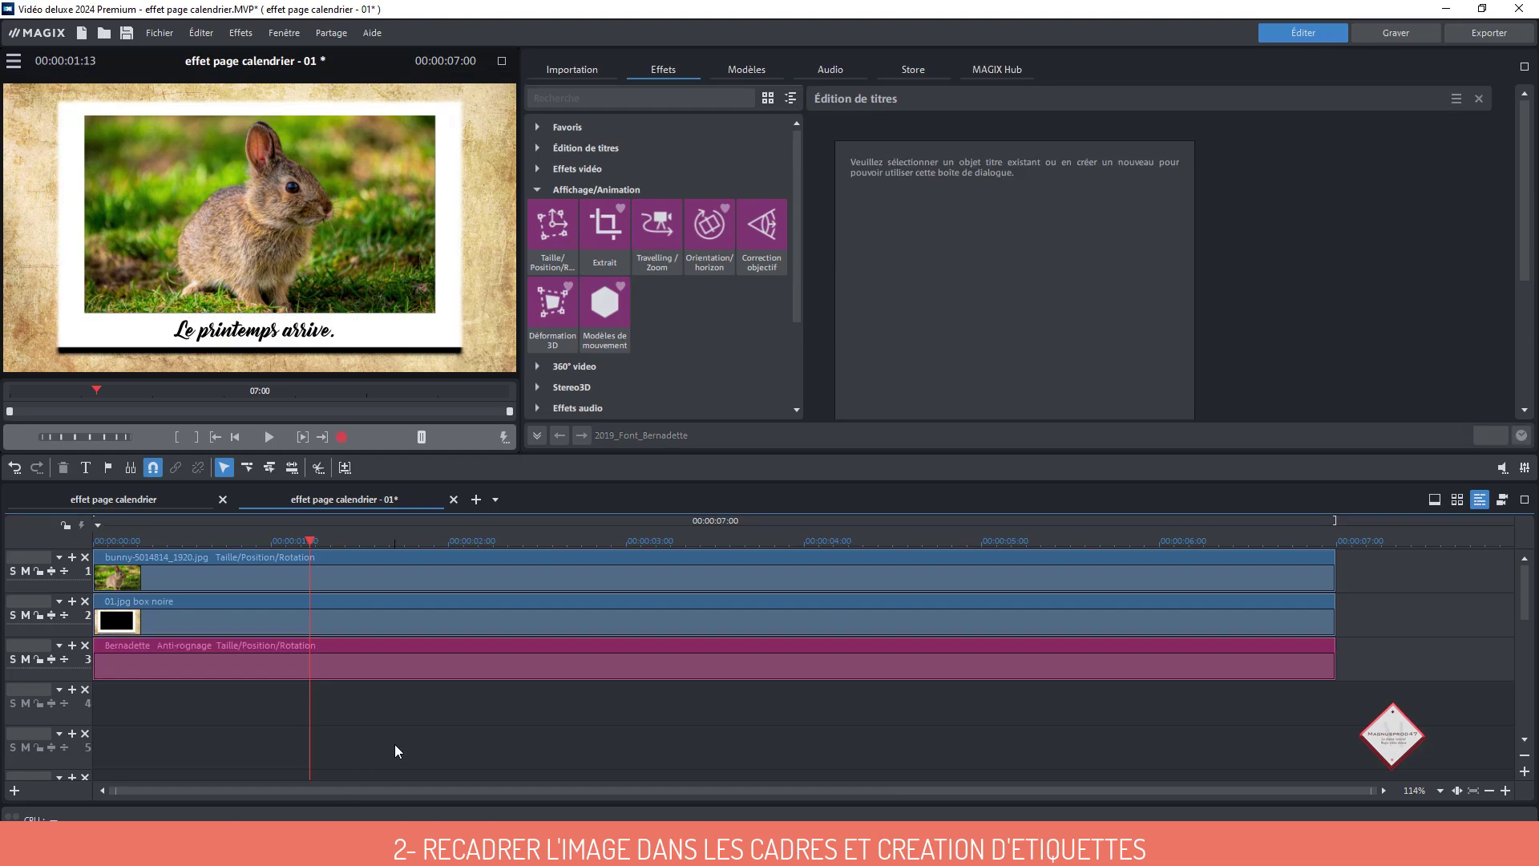
# Start a single-frame JPEG export and create and open a new folder named CADRE SUJET in parchemin 2
pyautogui.click(159, 32)
pyautogui.moveTo(225, 194)
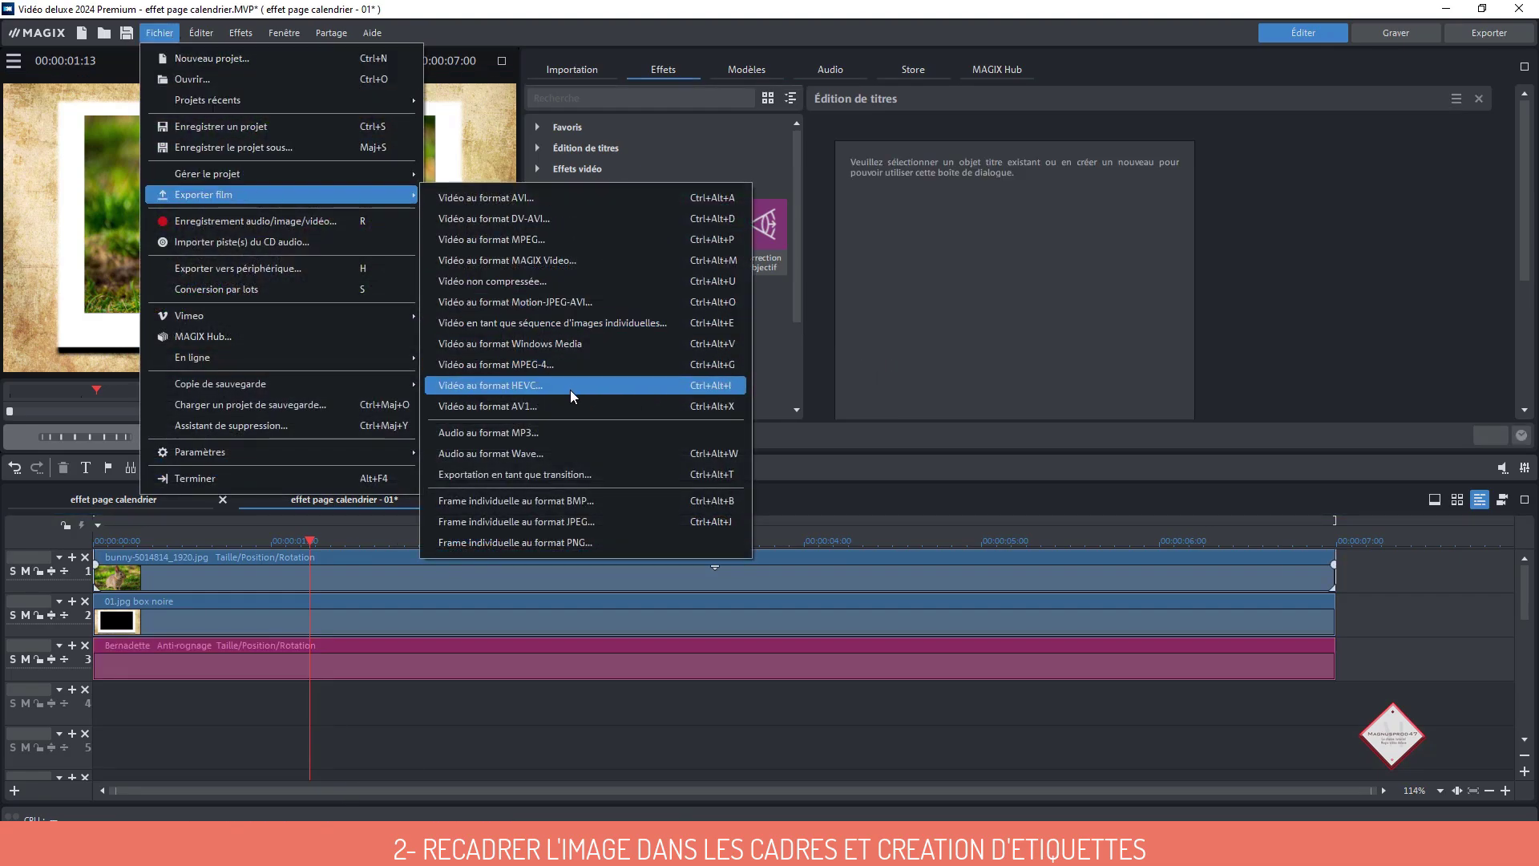
pyautogui.click(580, 524)
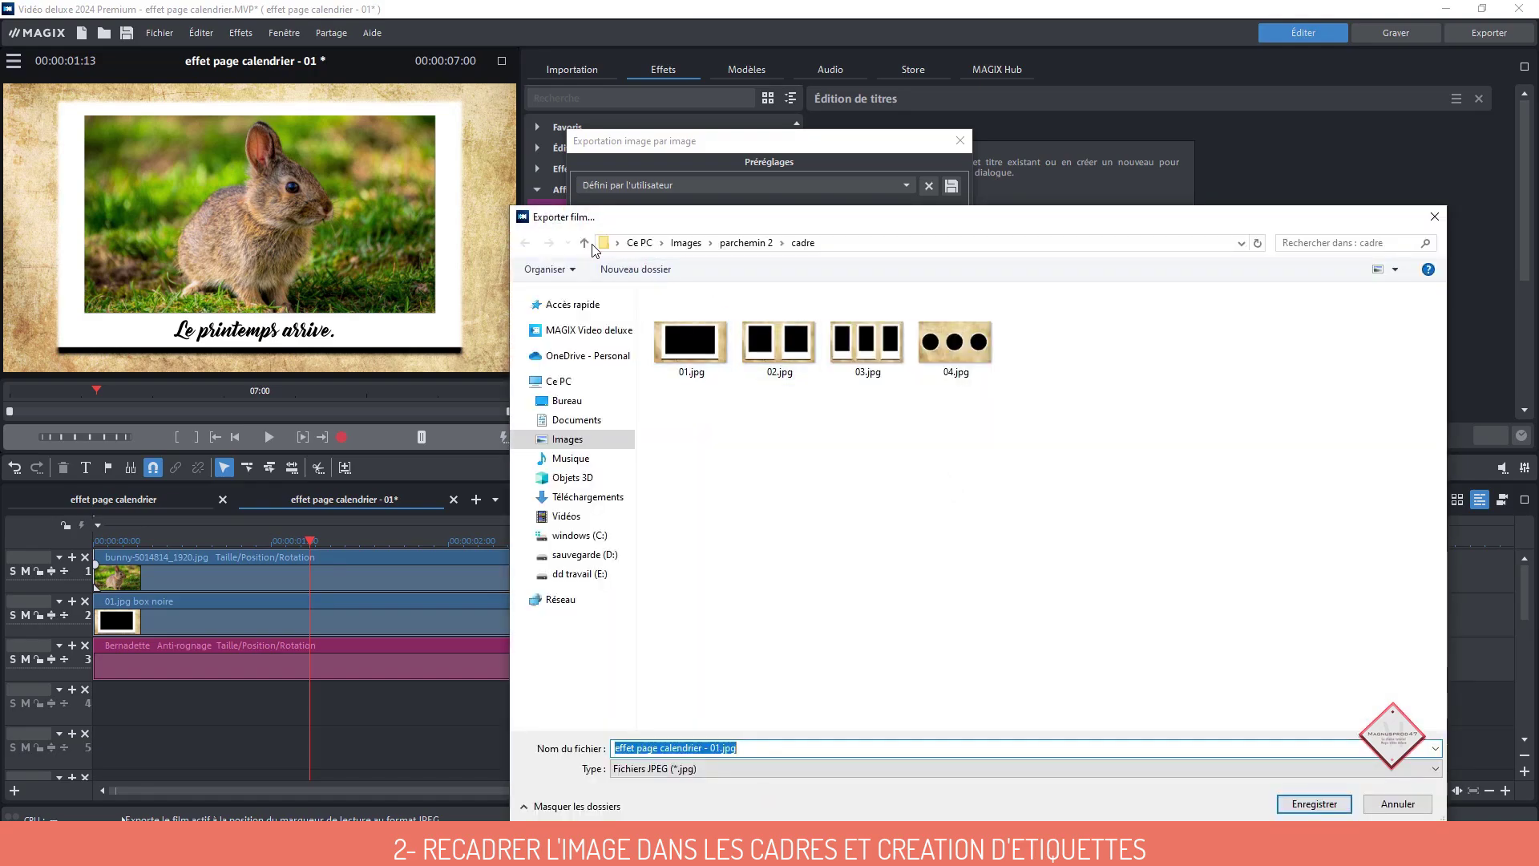
pyautogui.click(585, 243)
pyautogui.rightClick(858, 430)
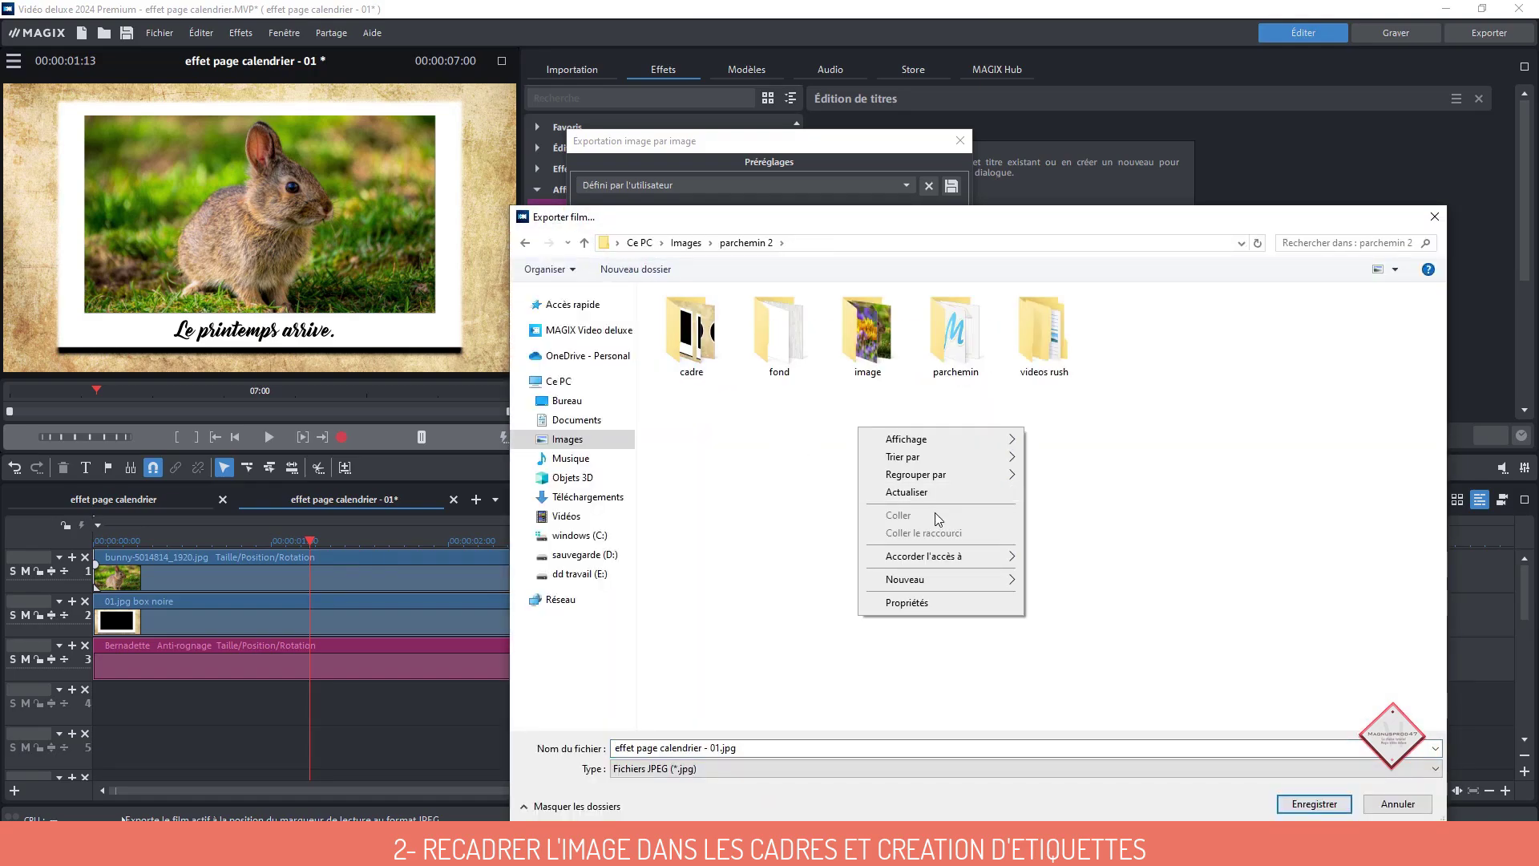
pyautogui.moveTo(917, 585)
pyautogui.click(1059, 582)
pyautogui.write('C')
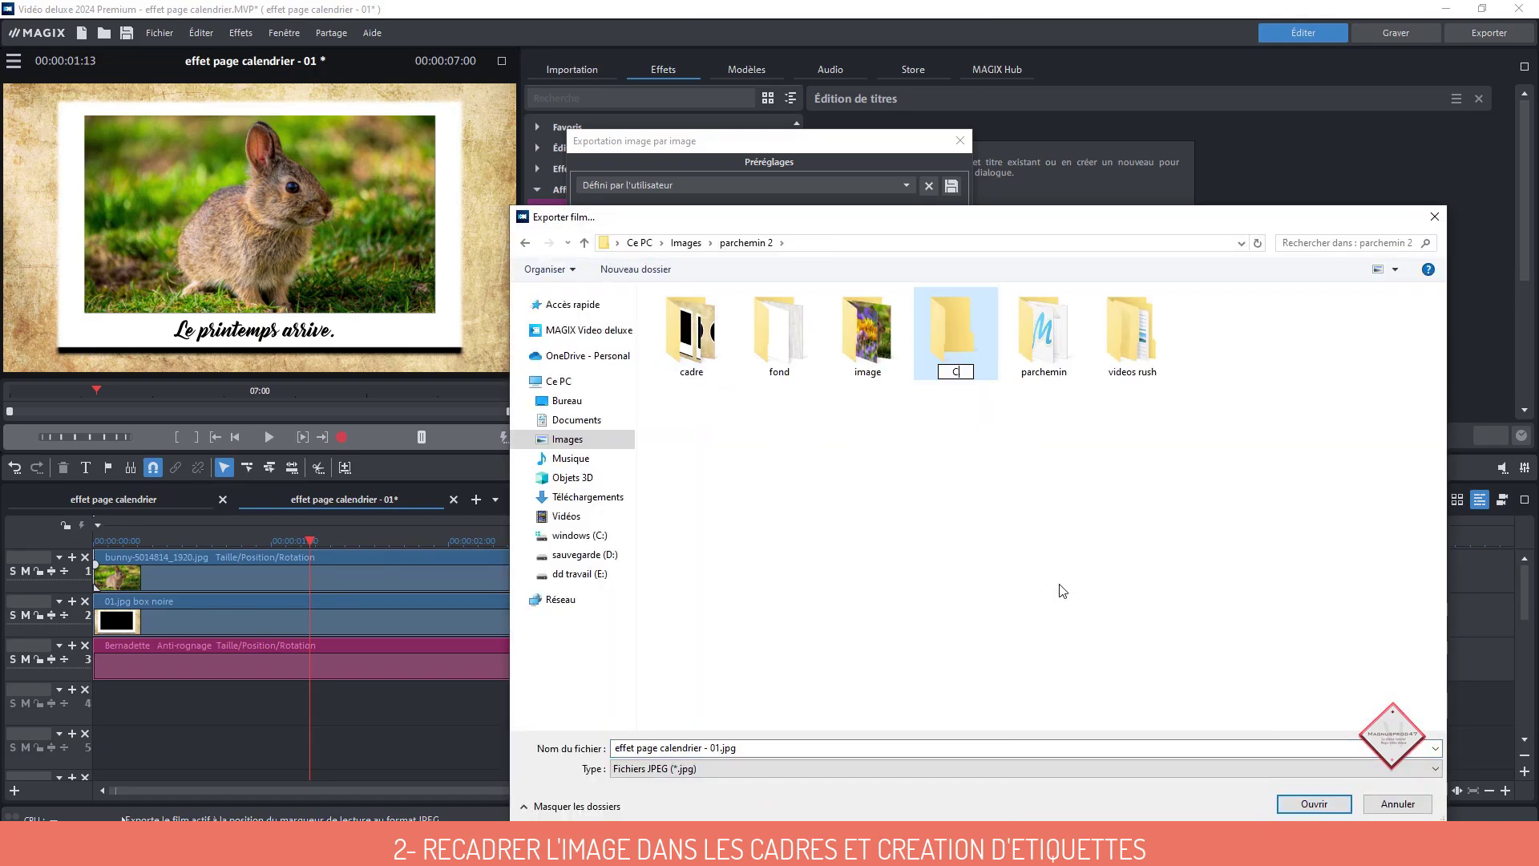
pyautogui.write('ADRE SUJET')
pyautogui.press('Return')
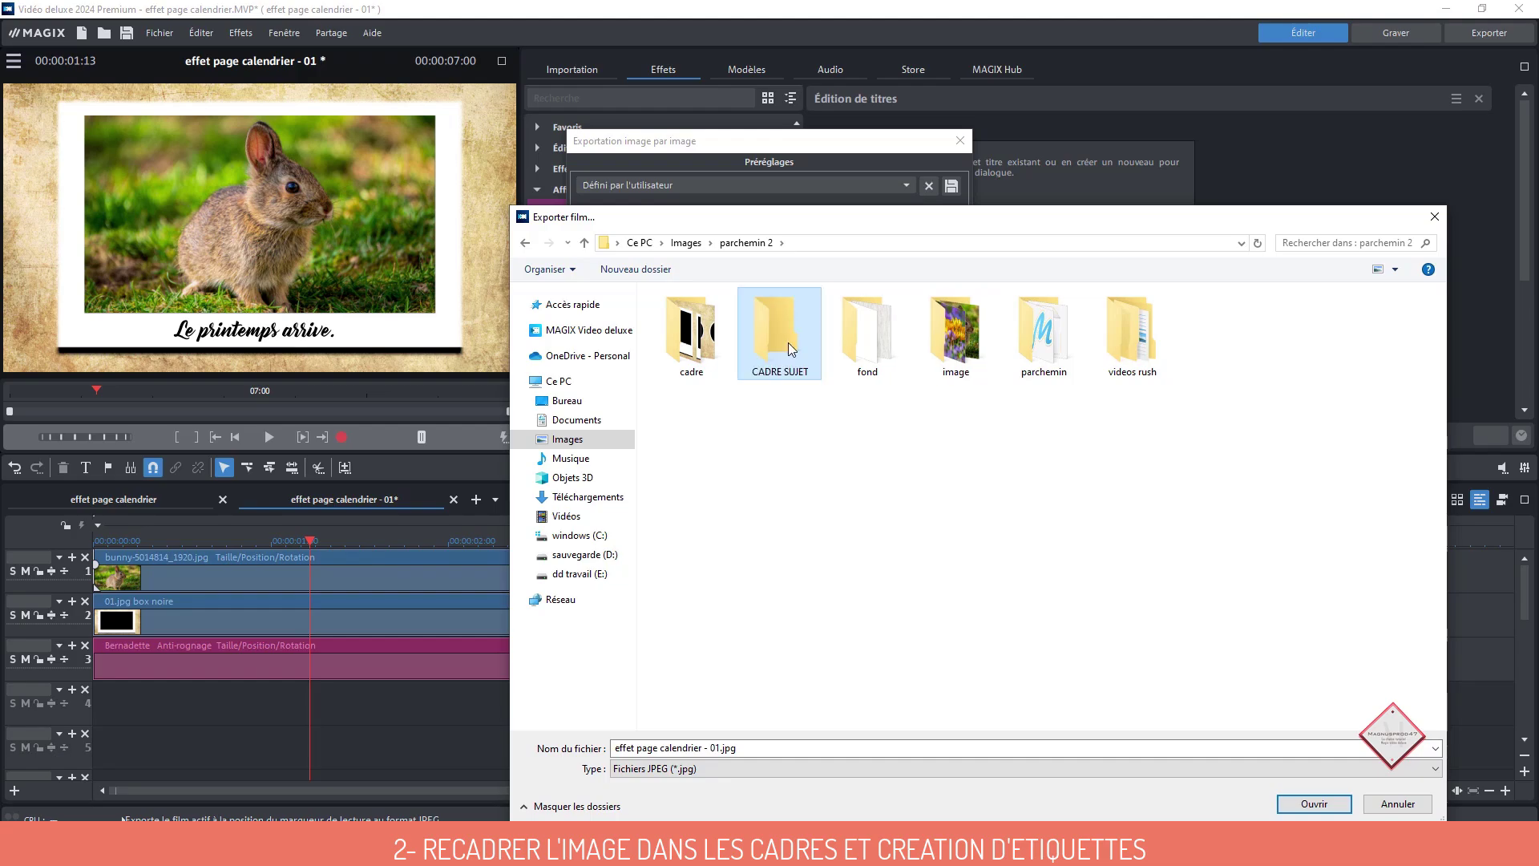
pyautogui.press('Return')
# Name the exported image 01.jpg in the CADRE SUJET folder and run the export at 1920x1080
pyautogui.click(700, 749)
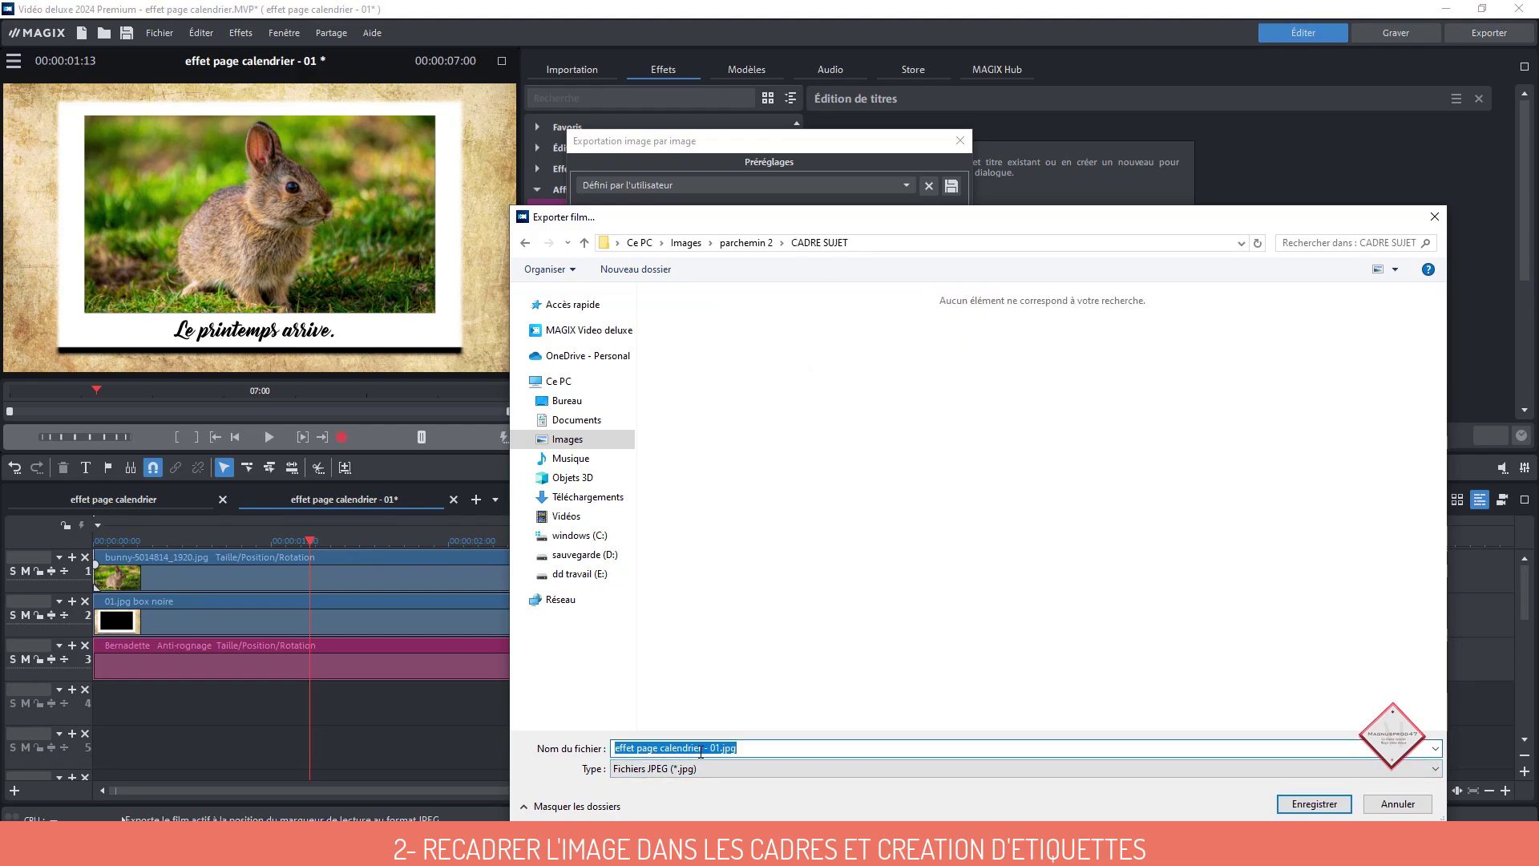
pyautogui.write('01')
pyautogui.press('Return')
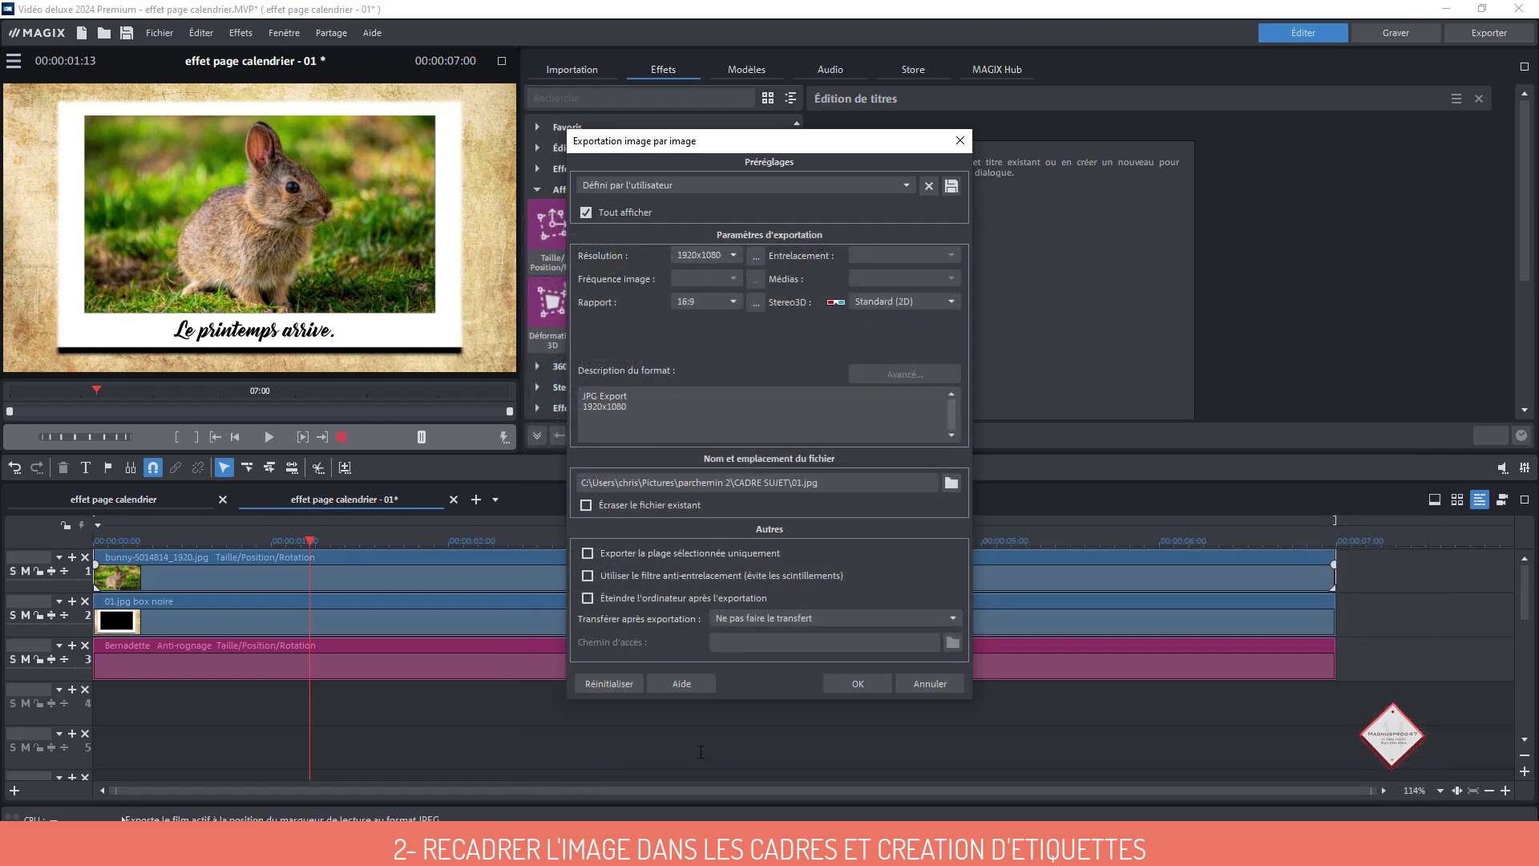
pyautogui.click(873, 682)
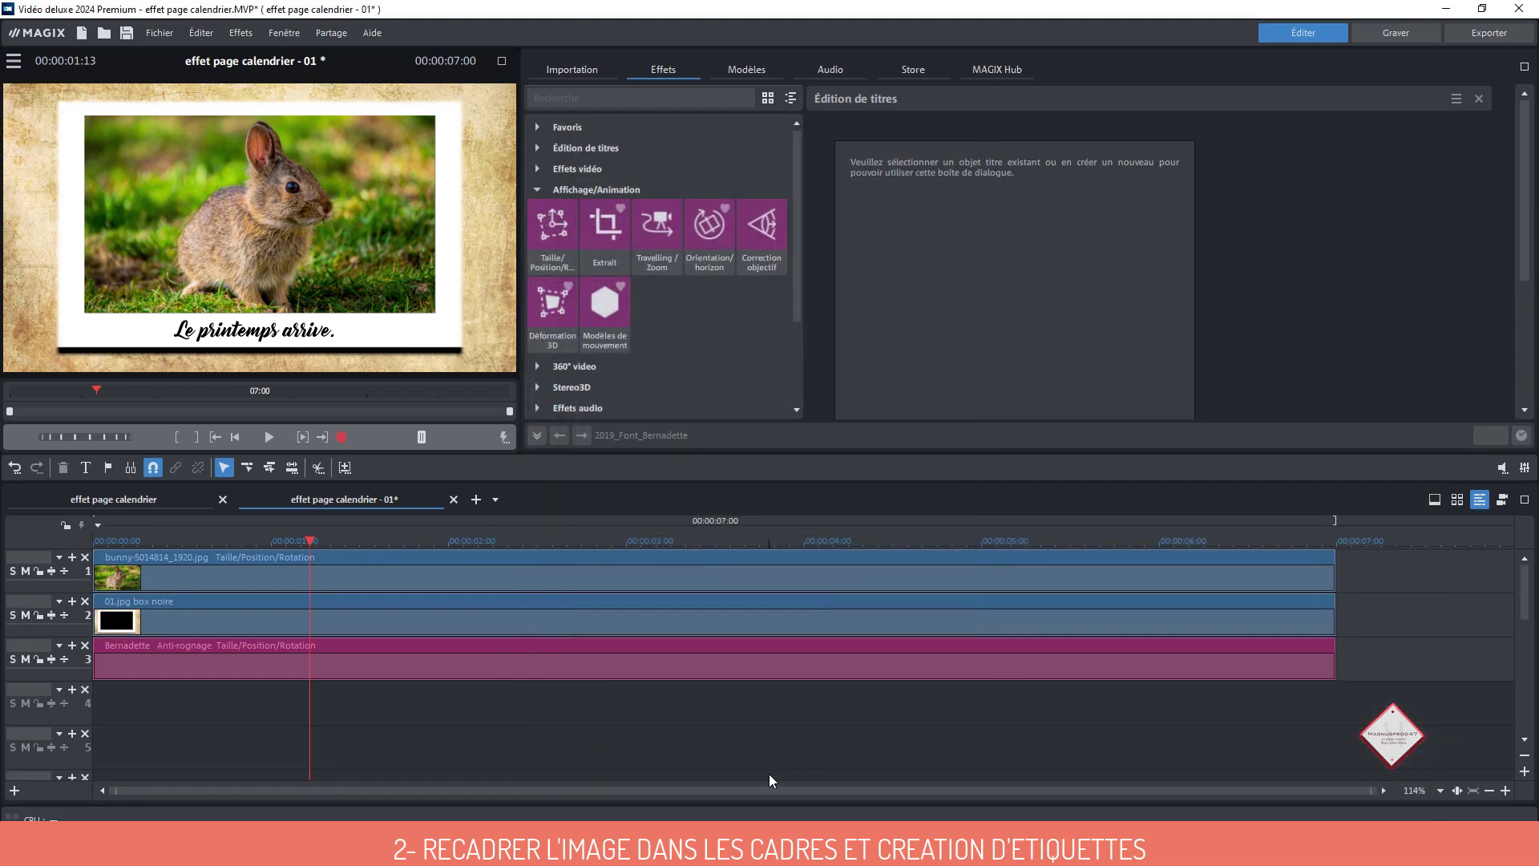
# Shift the 01.jpg frame and the title clip down one track, to tracks 3 and 4
pyautogui.click(581, 73)
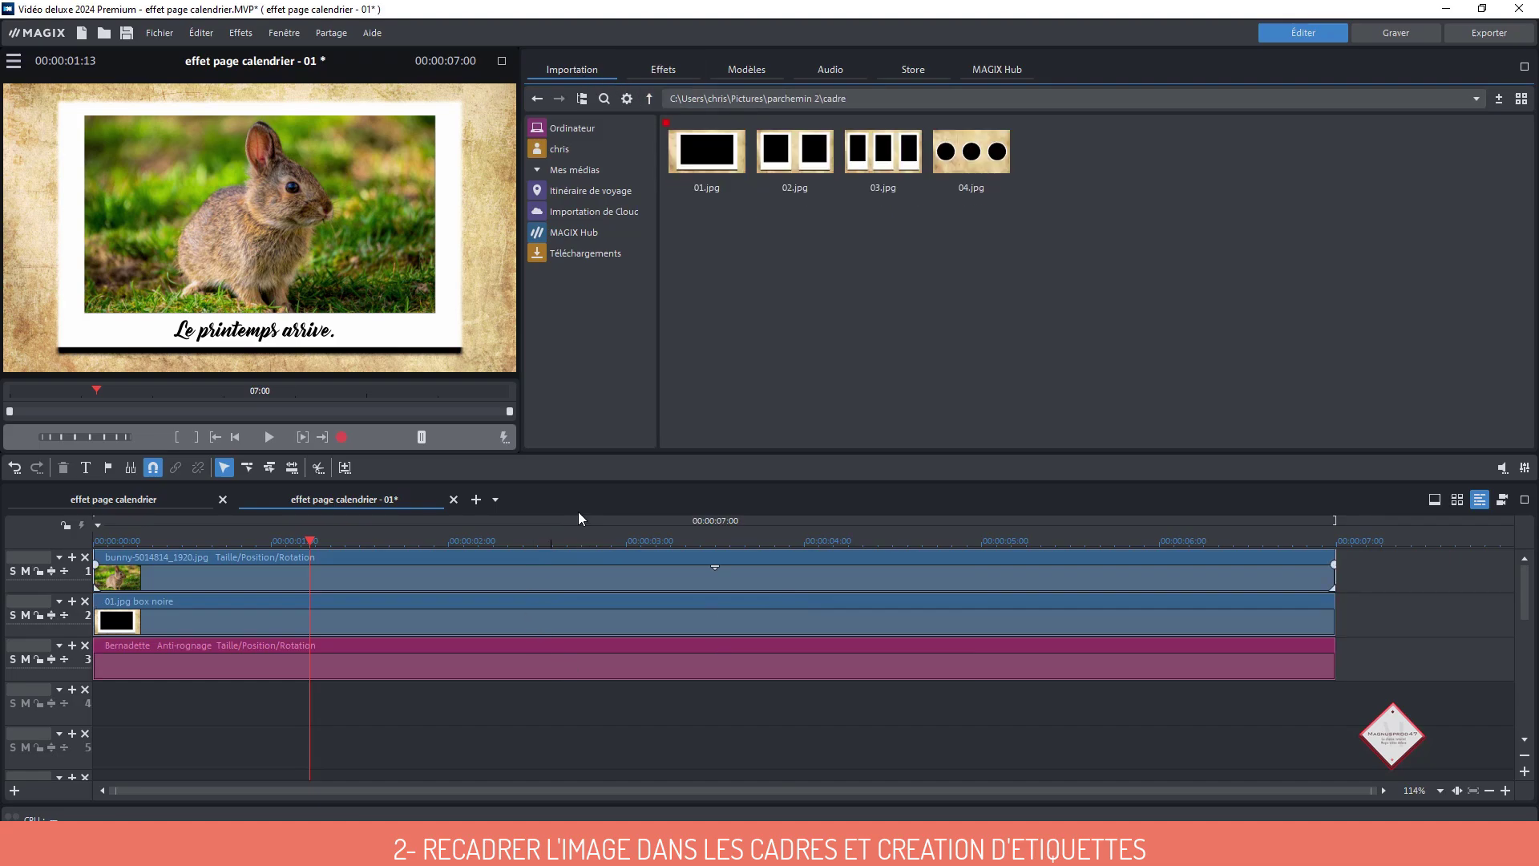
pyautogui.click(542, 627)
pyautogui.moveTo(542, 626); pyautogui.dragTo(542, 671)
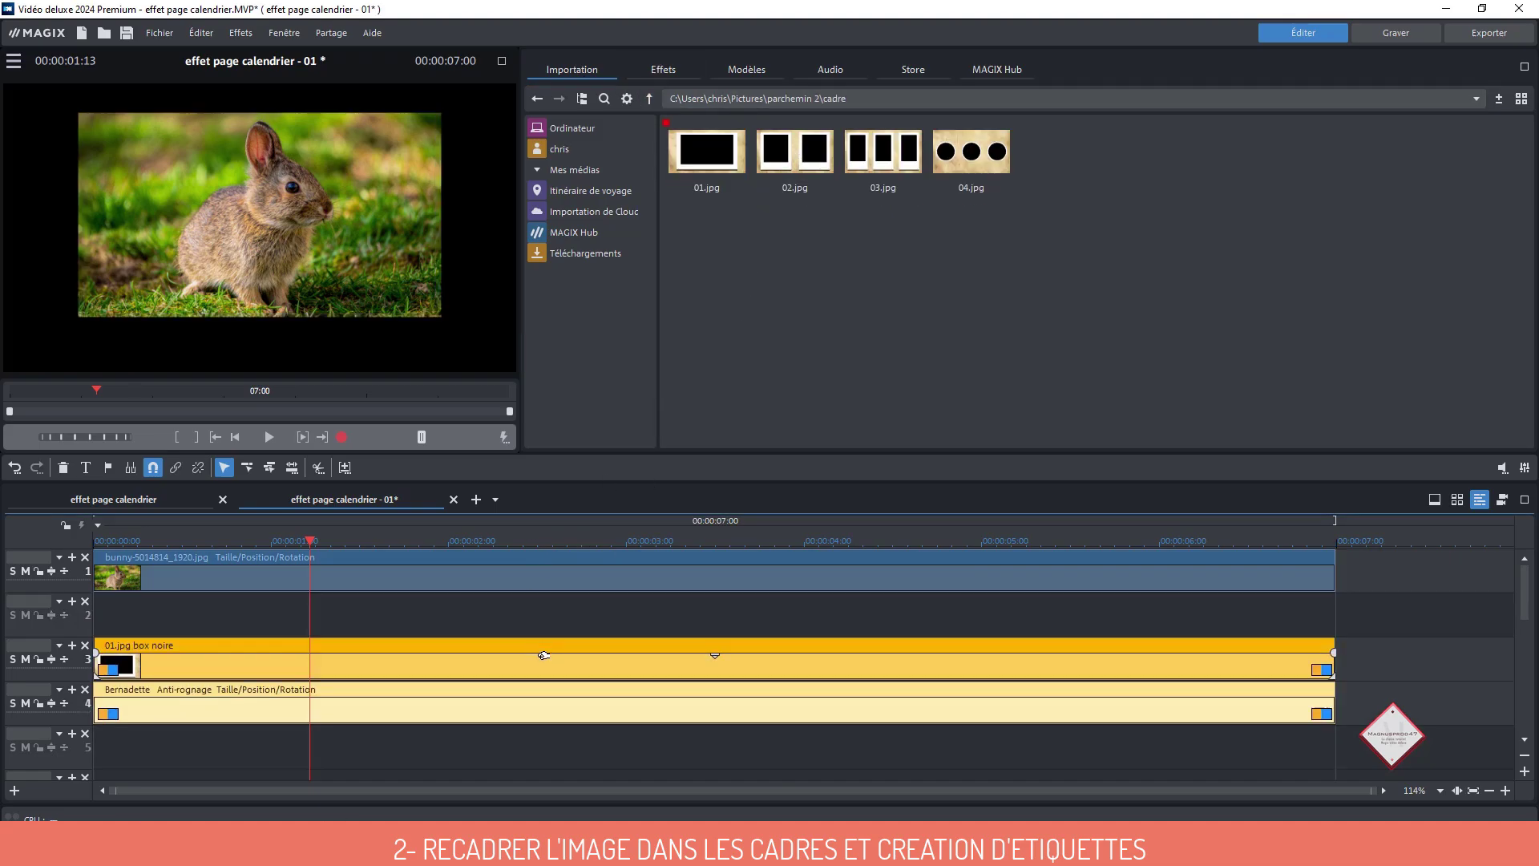
# Delete the bunny photo and the 01.jpg frame, and place the 02.jpg double frame at the start of track 3
pyautogui.click(492, 750)
pyautogui.click(536, 577)
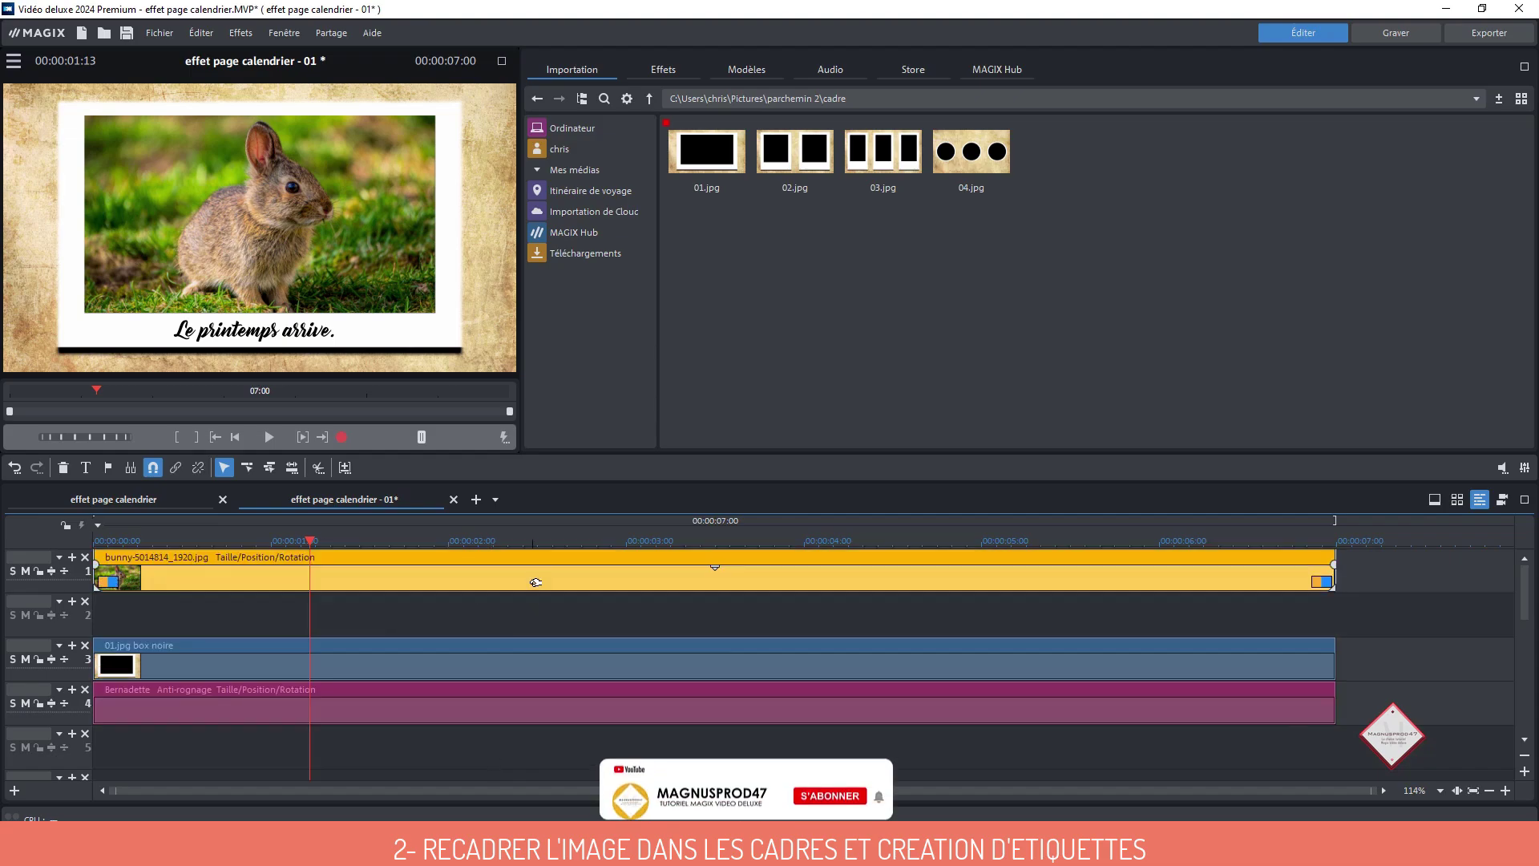
pyautogui.press('Delete')
pyautogui.click(551, 649)
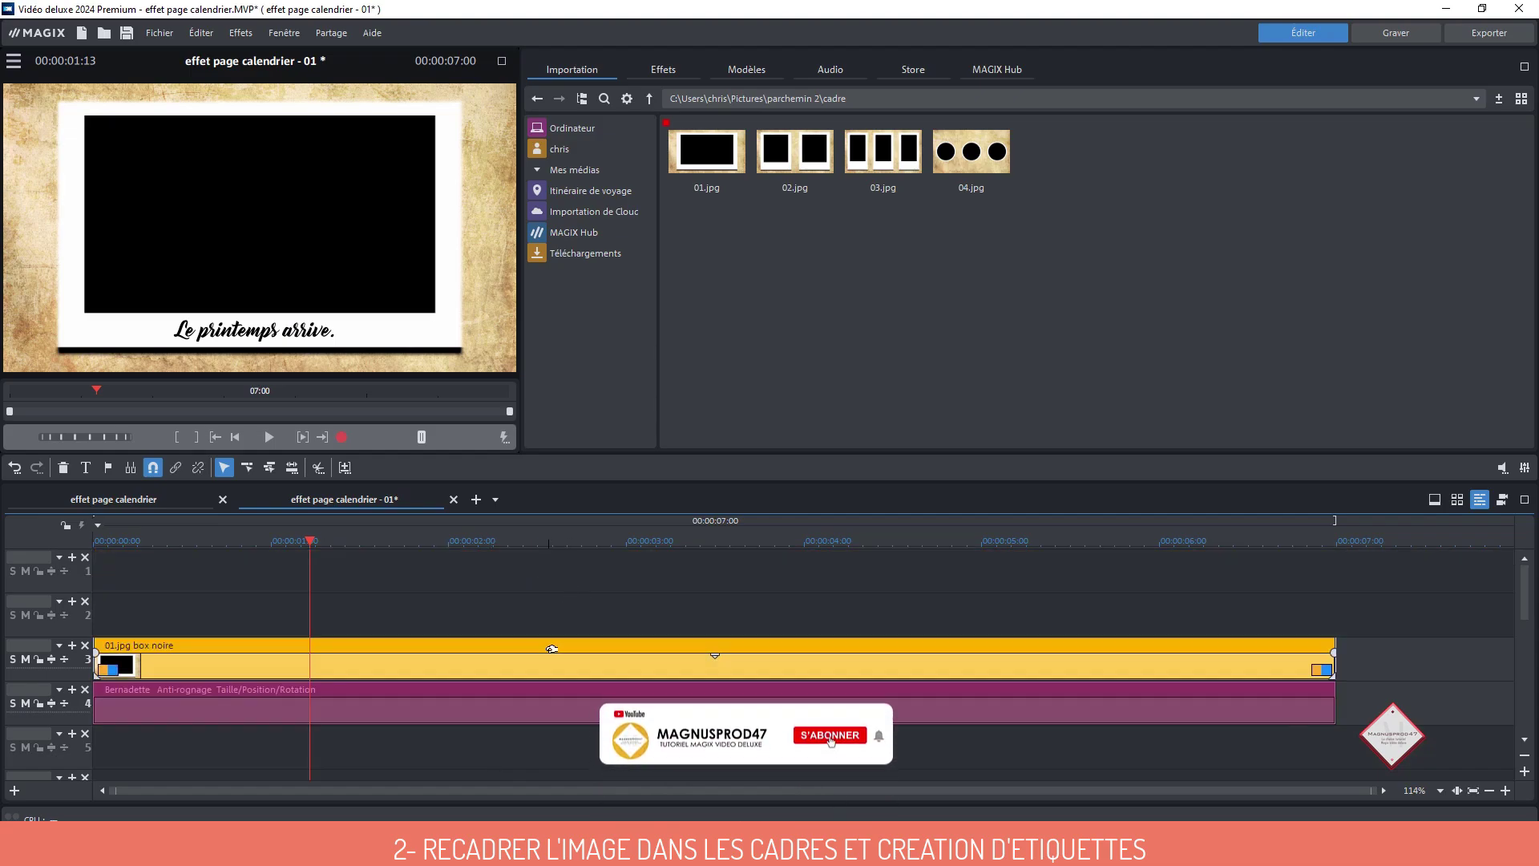
pyautogui.press('Delete')
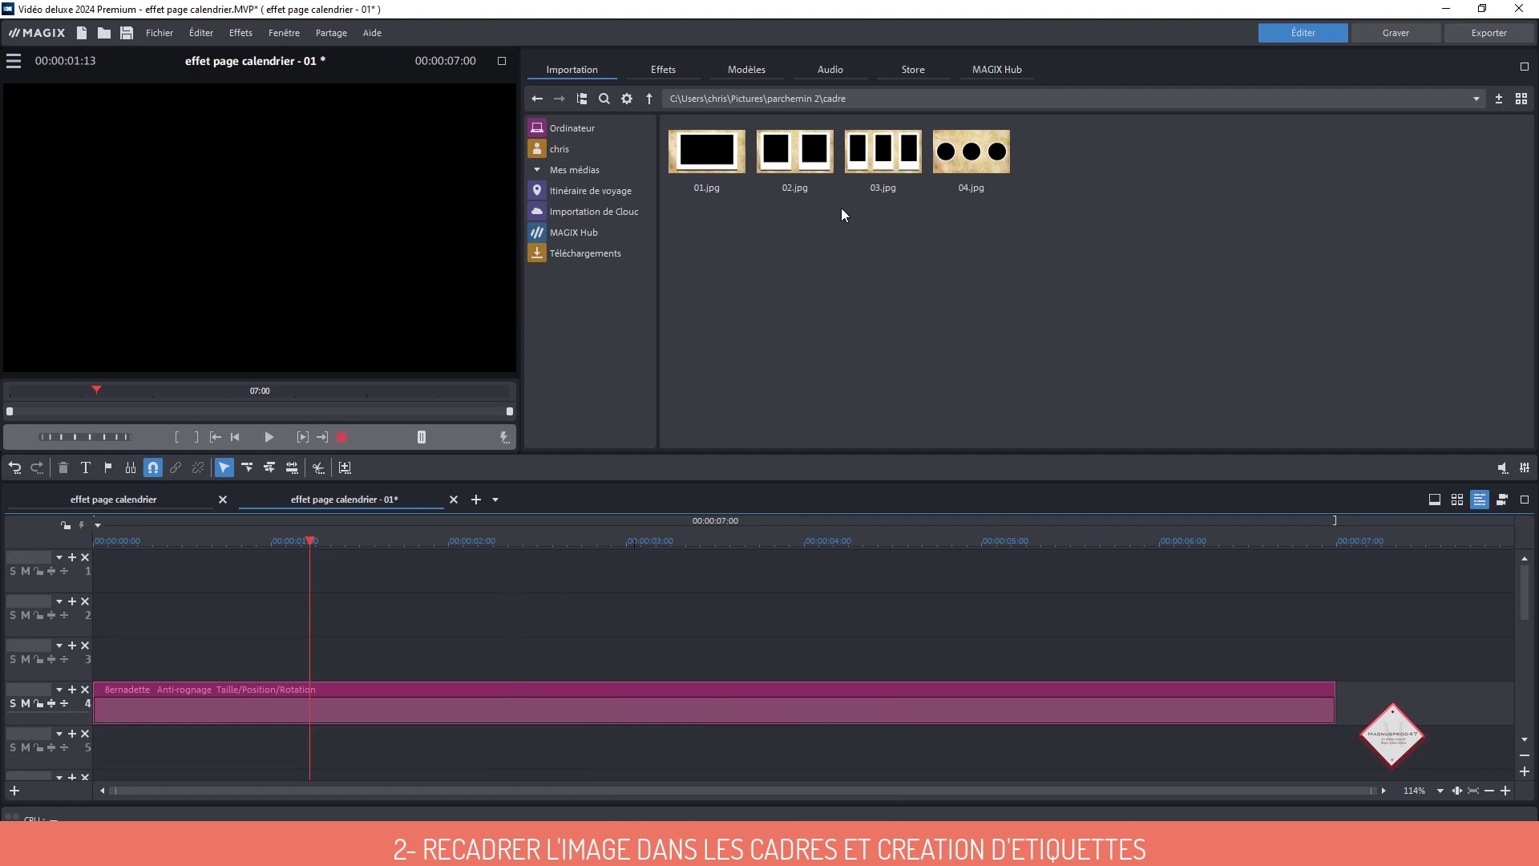
pyautogui.moveTo(810, 137); pyautogui.dragTo(324, 654)
# Move the "Le printemps arrive." title into the white margin below the left photo window
pyautogui.click(493, 697)
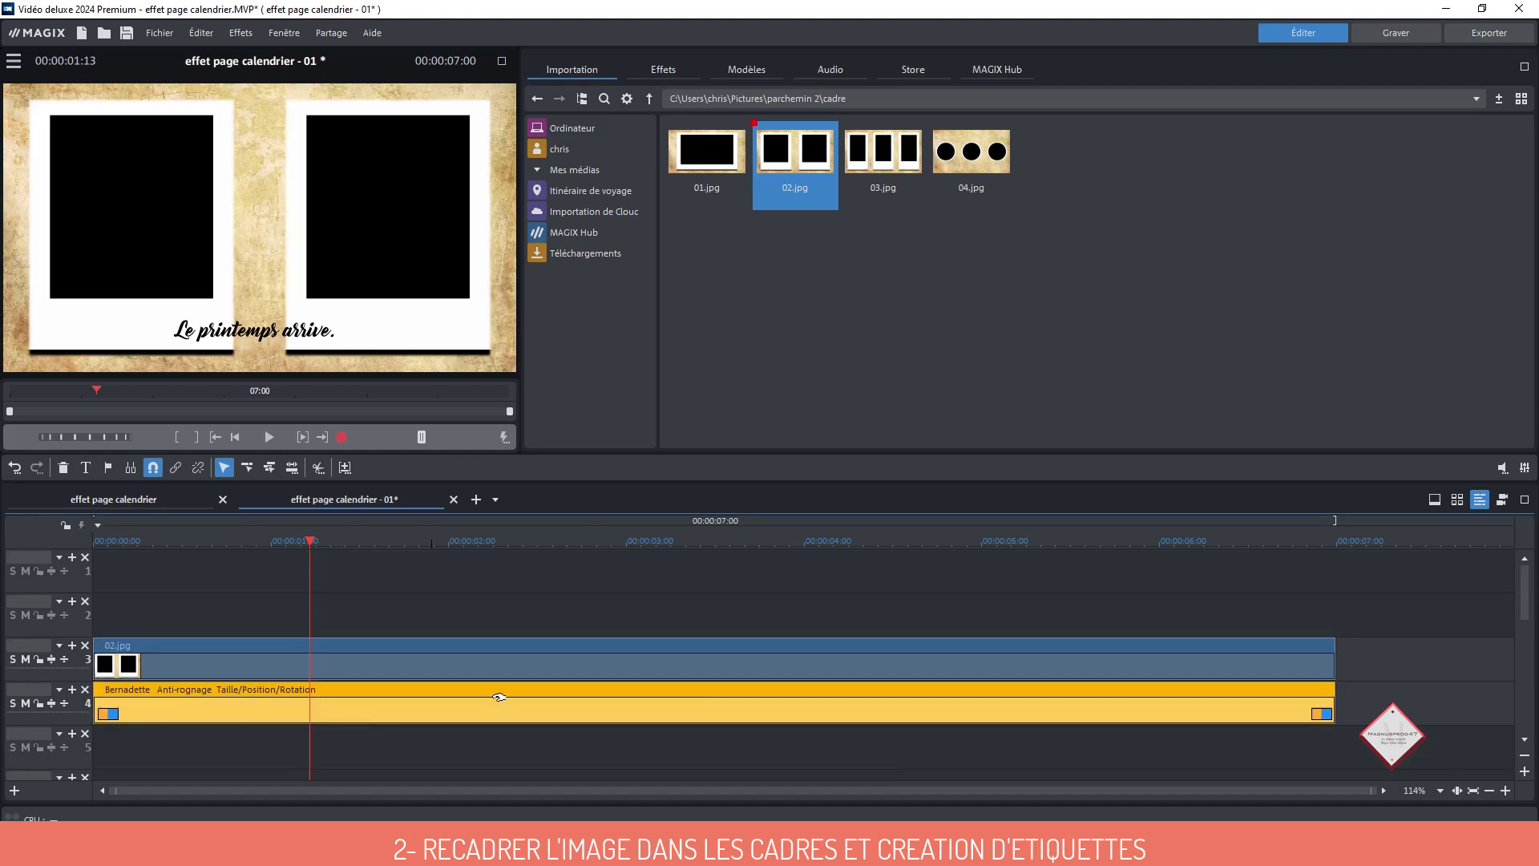
pyautogui.click(648, 70)
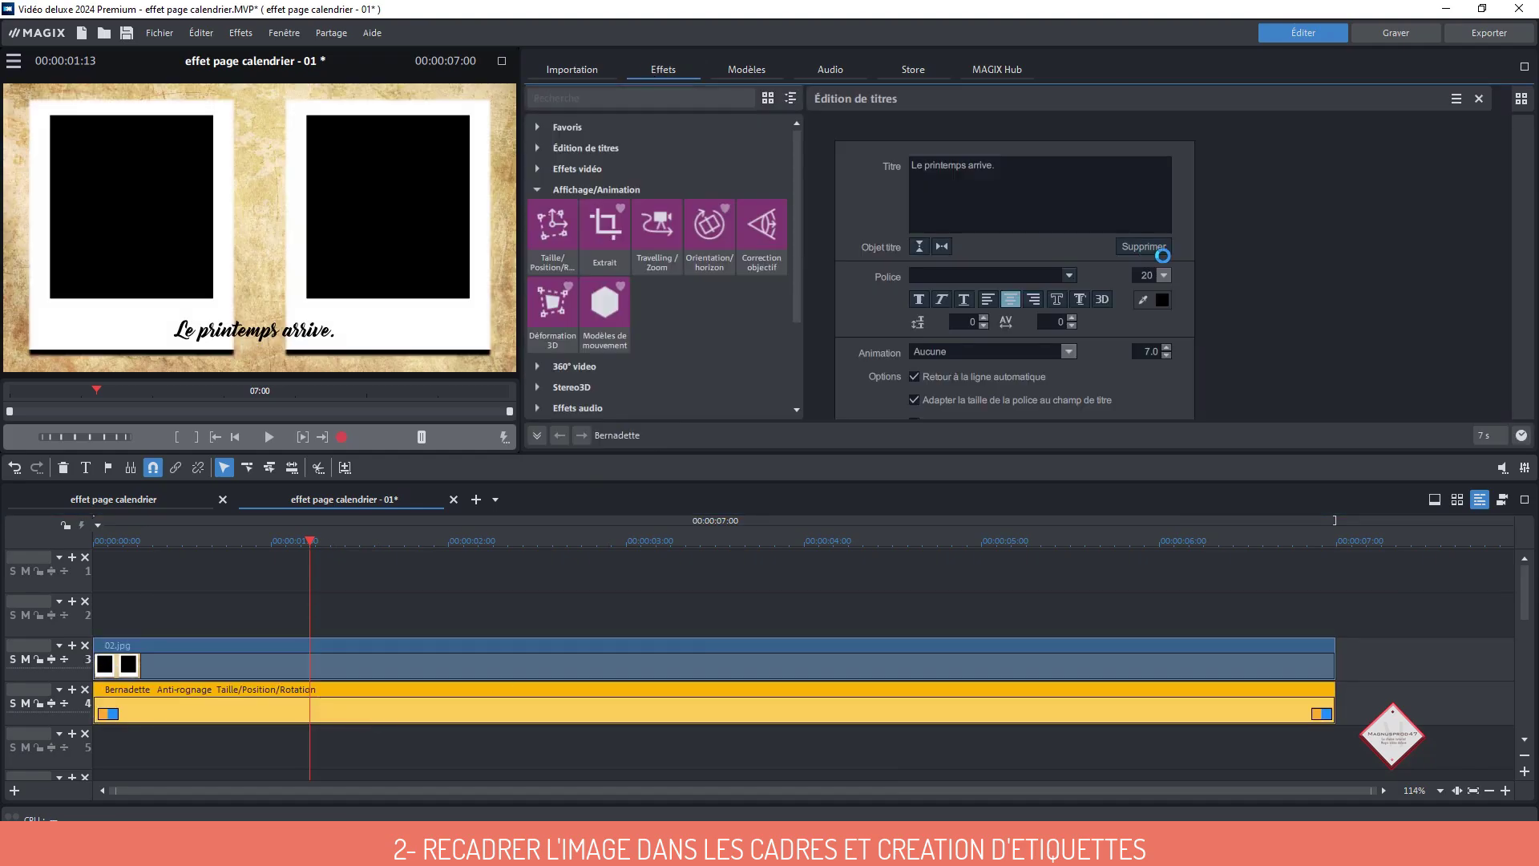
pyautogui.moveTo(259, 330); pyautogui.dragTo(139, 325)
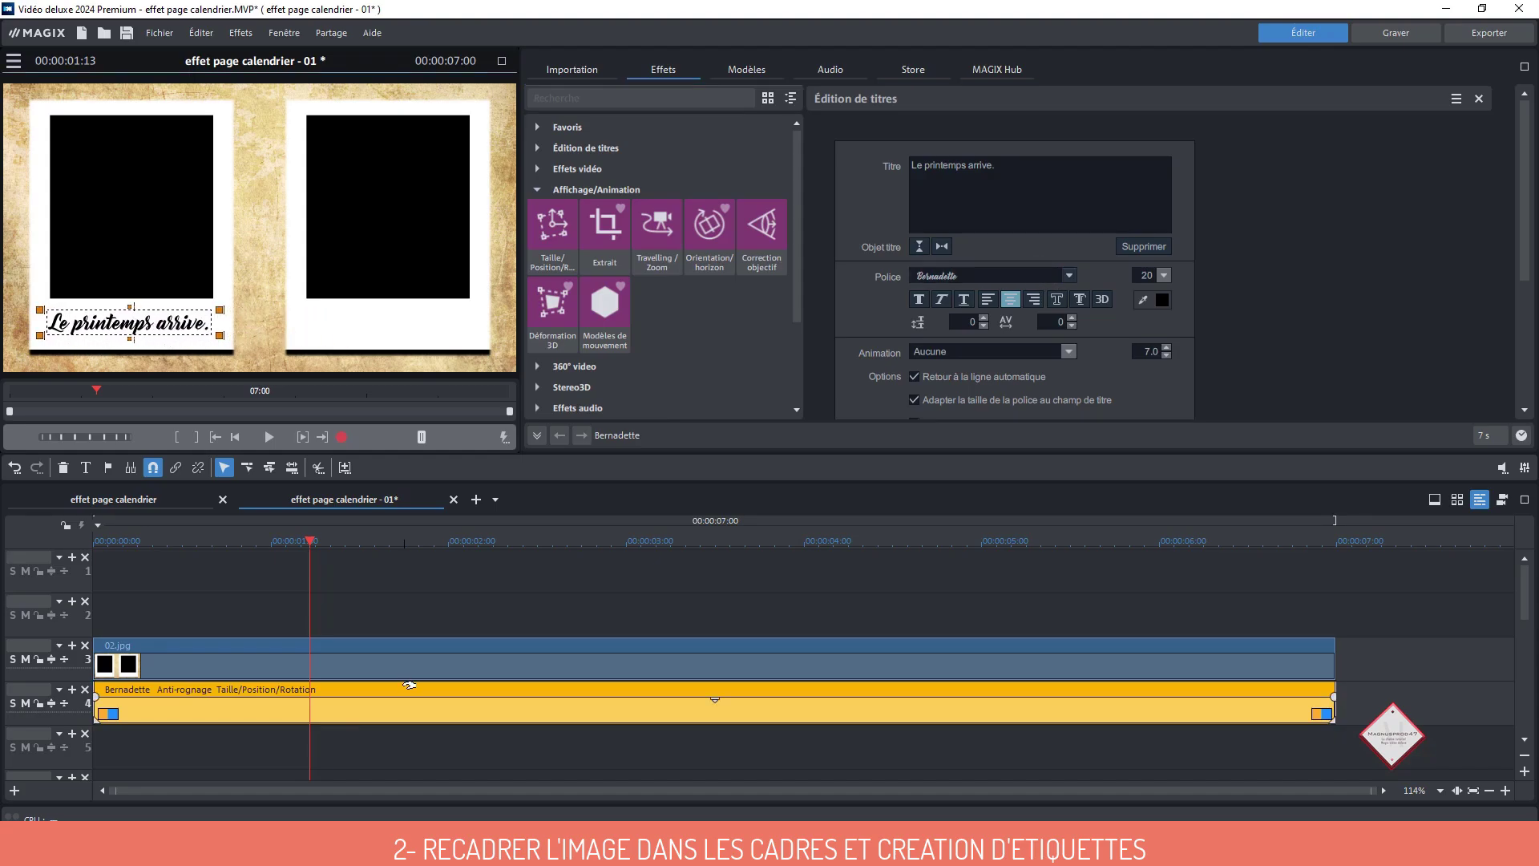
# Duplicate the title onto track 5 and place the copy in the white margin below the right photo window
pyautogui.hotkey('ctrl', 'd')
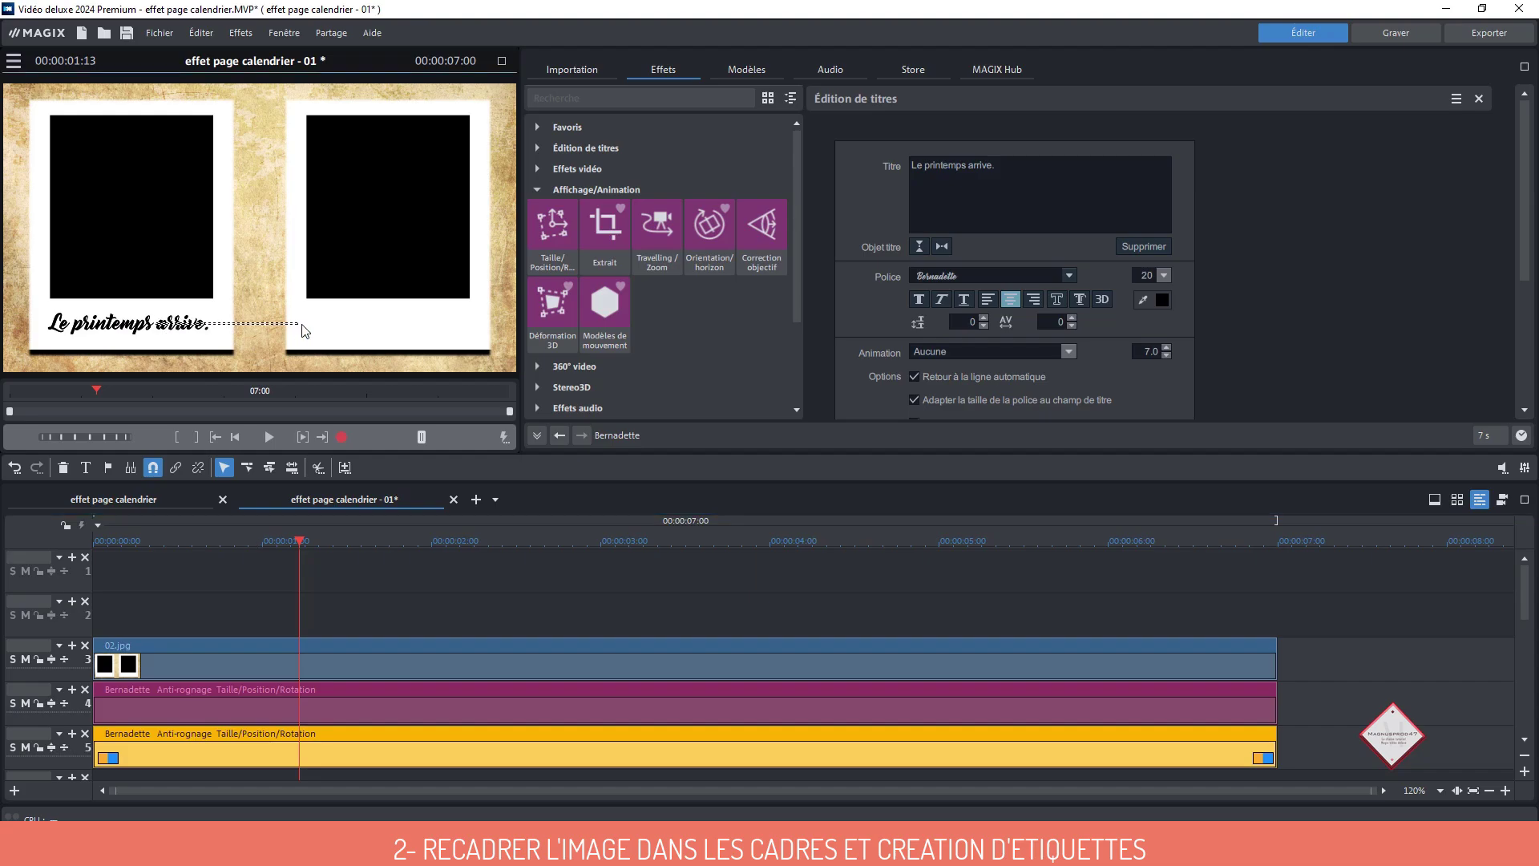
pyautogui.doubleClick(240, 324)
pyautogui.click(548, 734)
pyautogui.moveTo(135, 324); pyautogui.dragTo(398, 324)
pyautogui.click(570, 609)
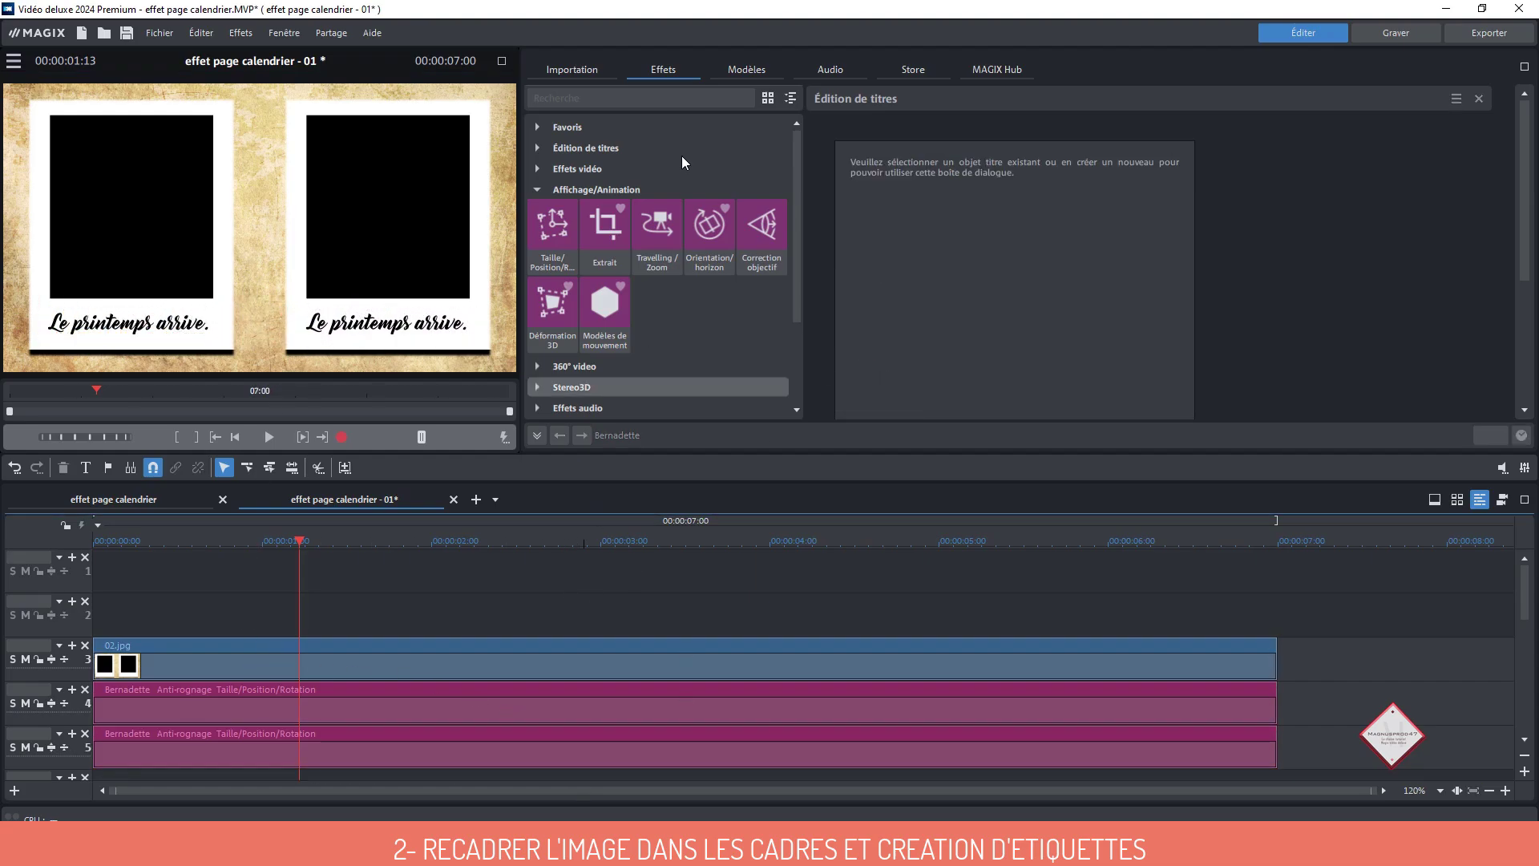
# Add butterfly-1391809_1920.jpg at the start of track 2 and flower-4030138_1920.jpg at the start of track 1
pyautogui.click(593, 68)
pyautogui.moveTo(793, 152); pyautogui.dragTo(410, 601)
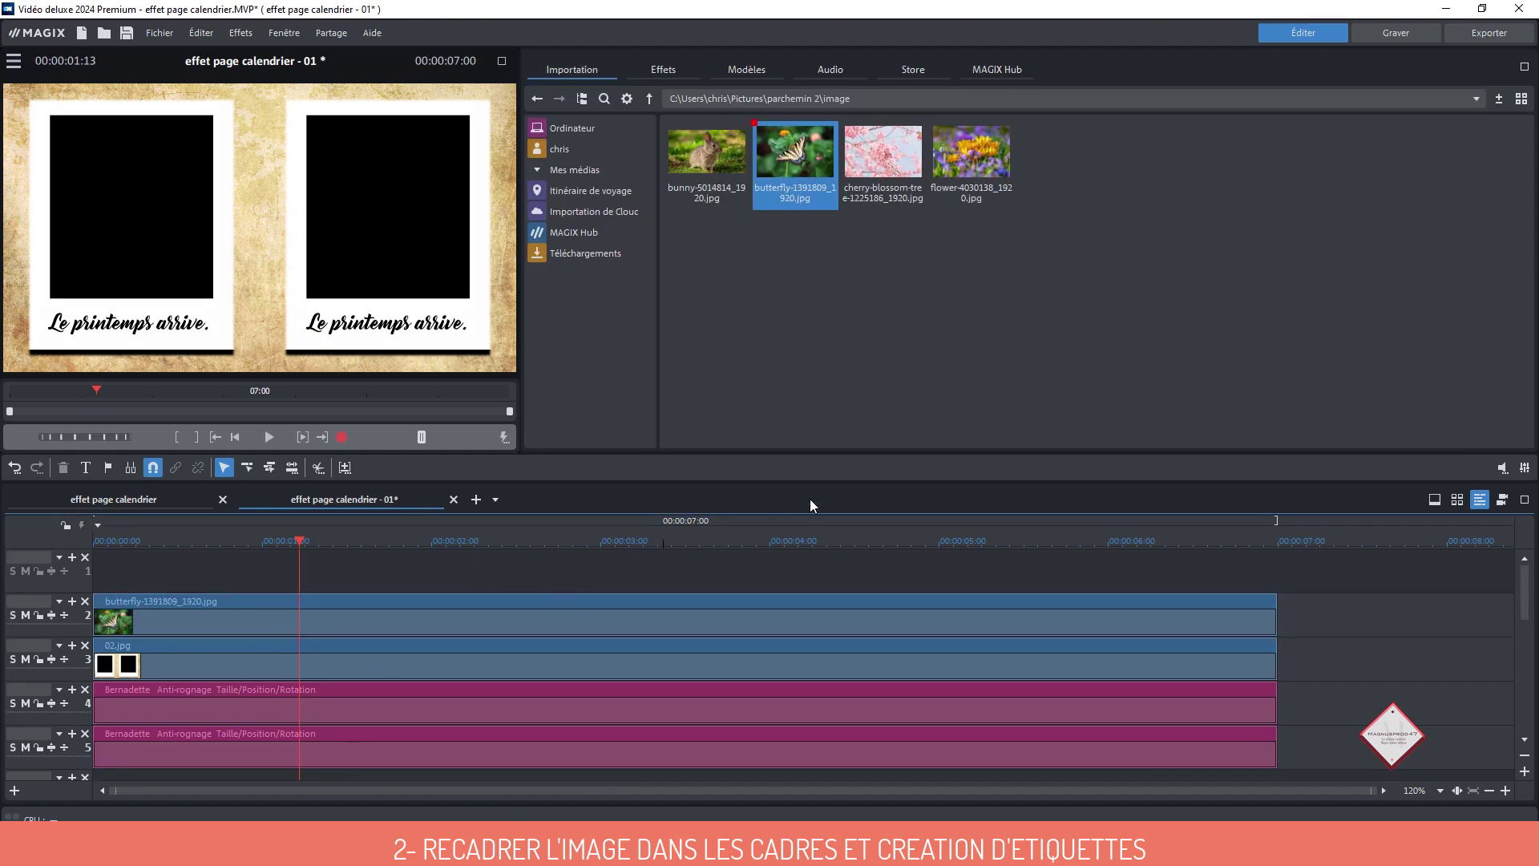
pyautogui.moveTo(963, 139); pyautogui.dragTo(138, 589)
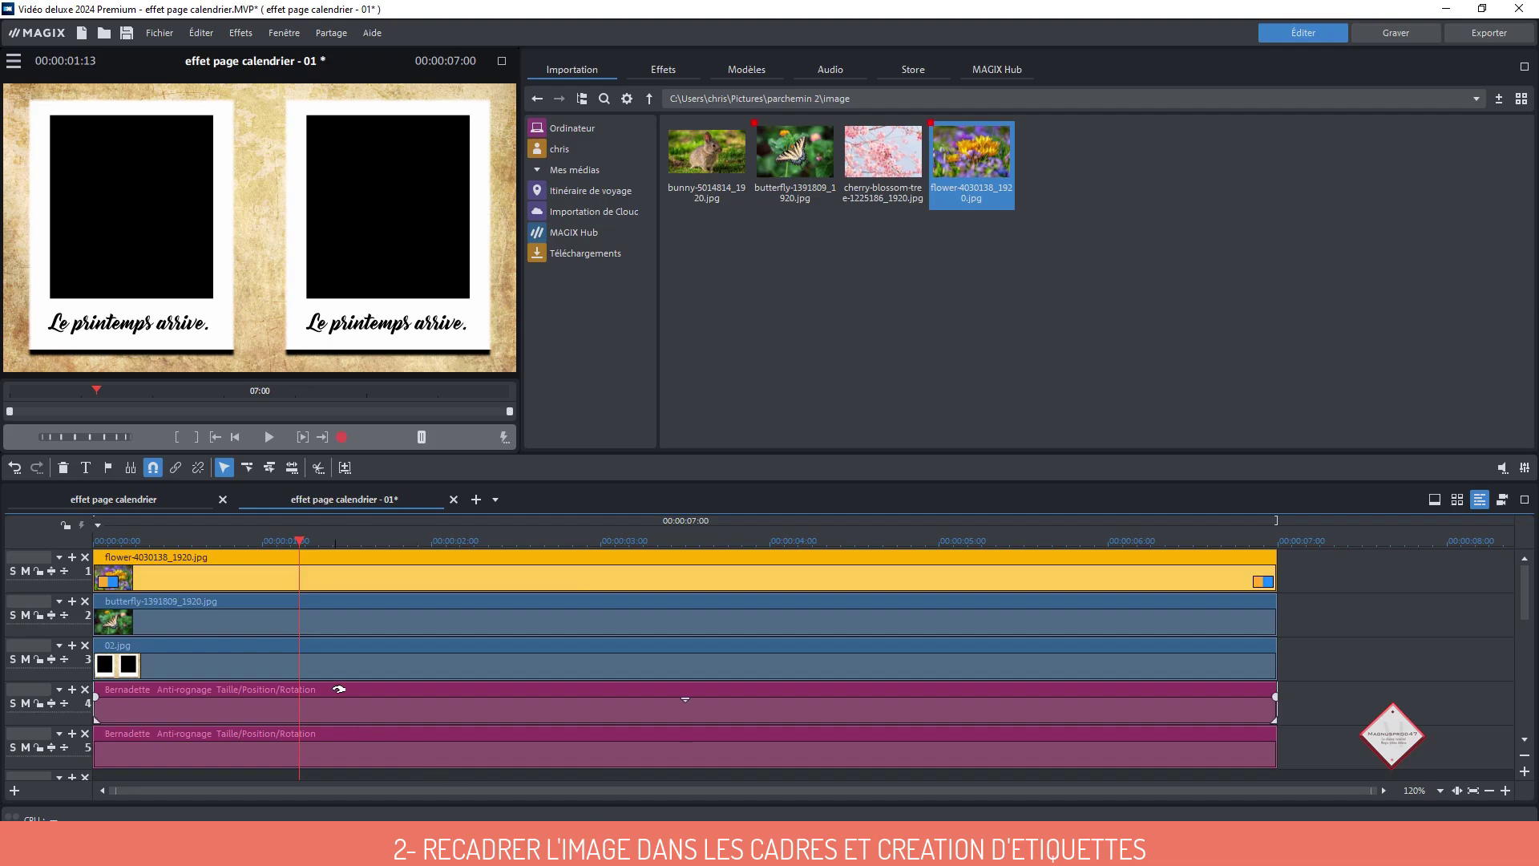
# Key out black in the 02.jpg frame with the chroma key effect so the photos below show through its windows
pyautogui.click(320, 659)
pyautogui.click(672, 71)
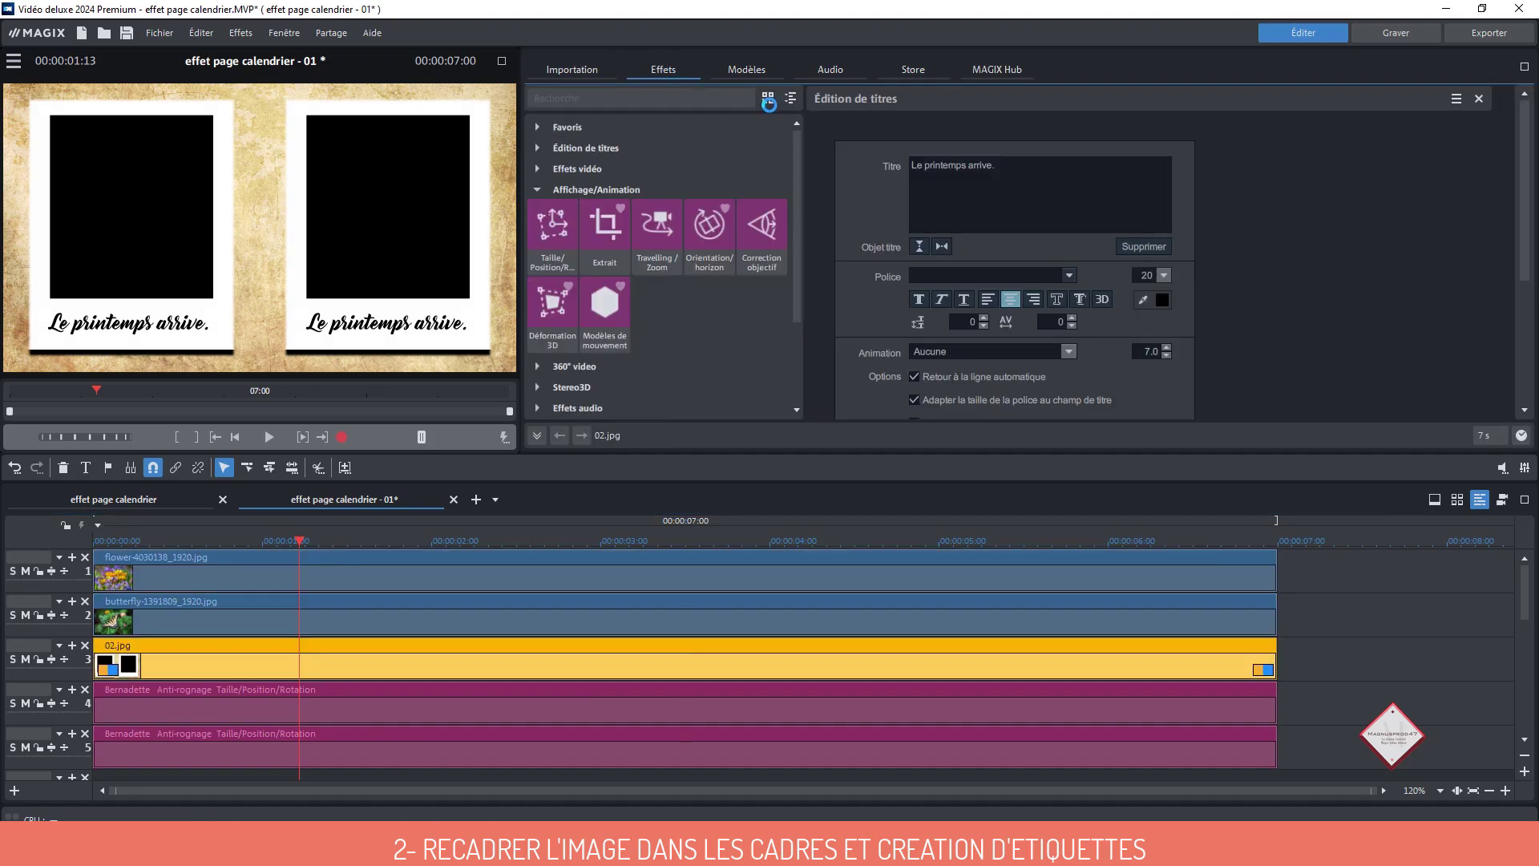
pyautogui.click(572, 170)
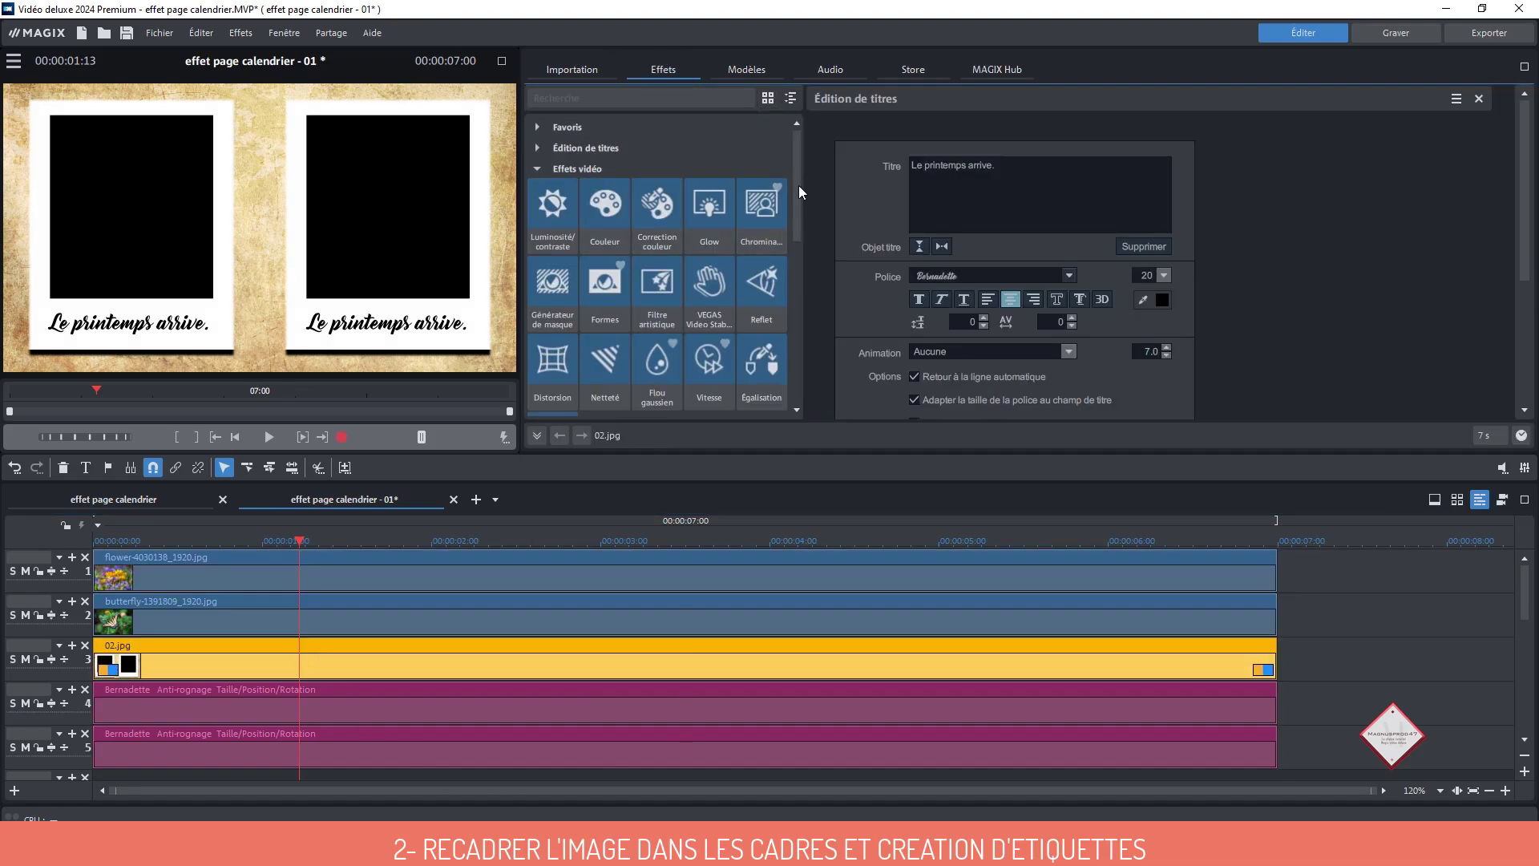
pyautogui.click(766, 215)
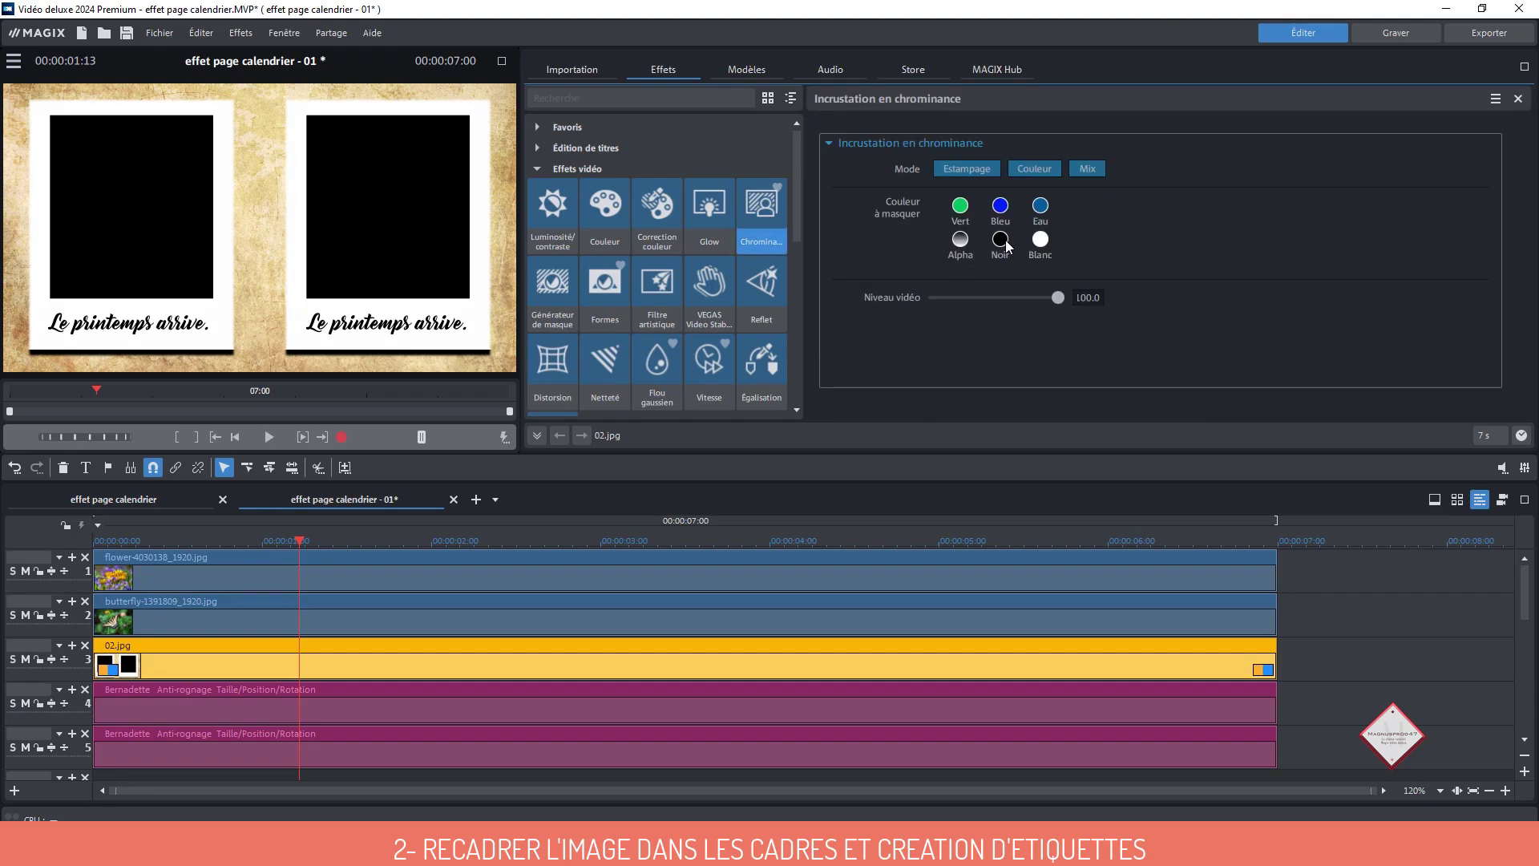
pyautogui.click(1001, 240)
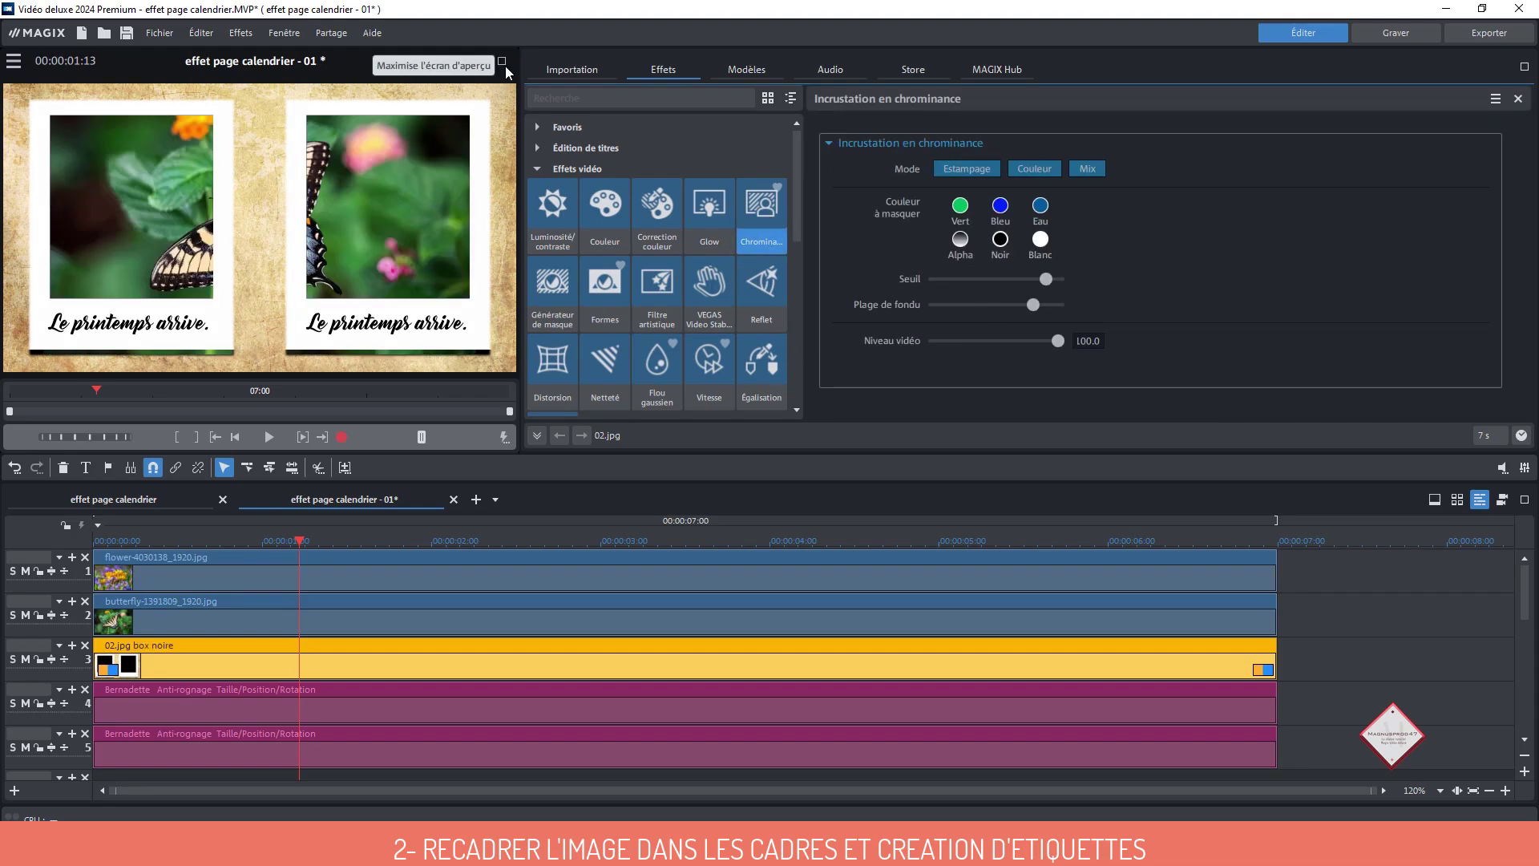
# Scale the butterfly photo to 1104 x 736 px and position it so the butterfly fills the left window
pyautogui.click(436, 630)
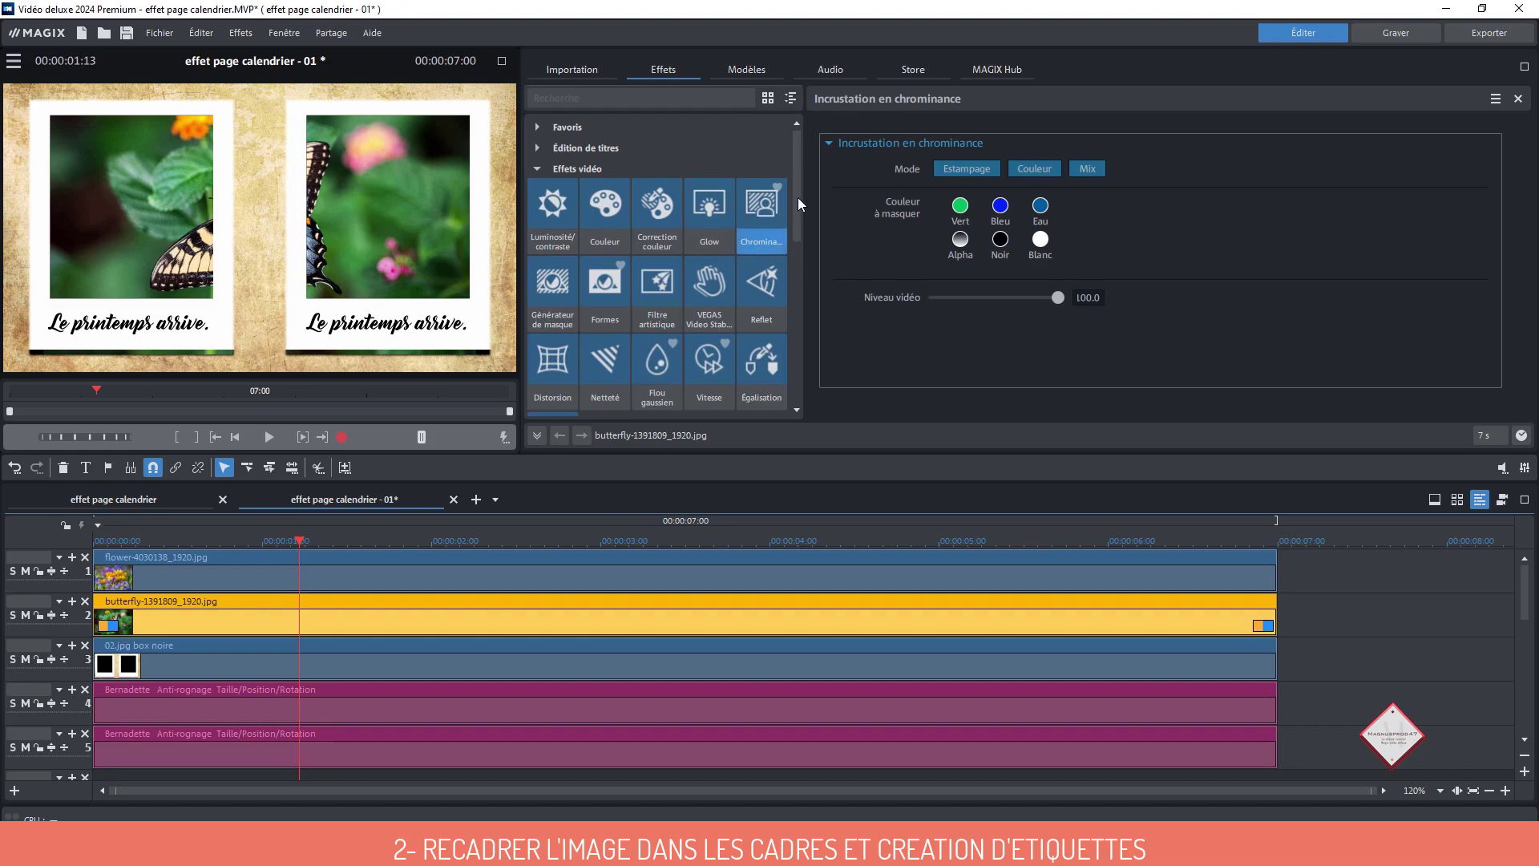
pyautogui.moveTo(798, 203); pyautogui.dragTo(737, 314)
pyautogui.click(573, 269)
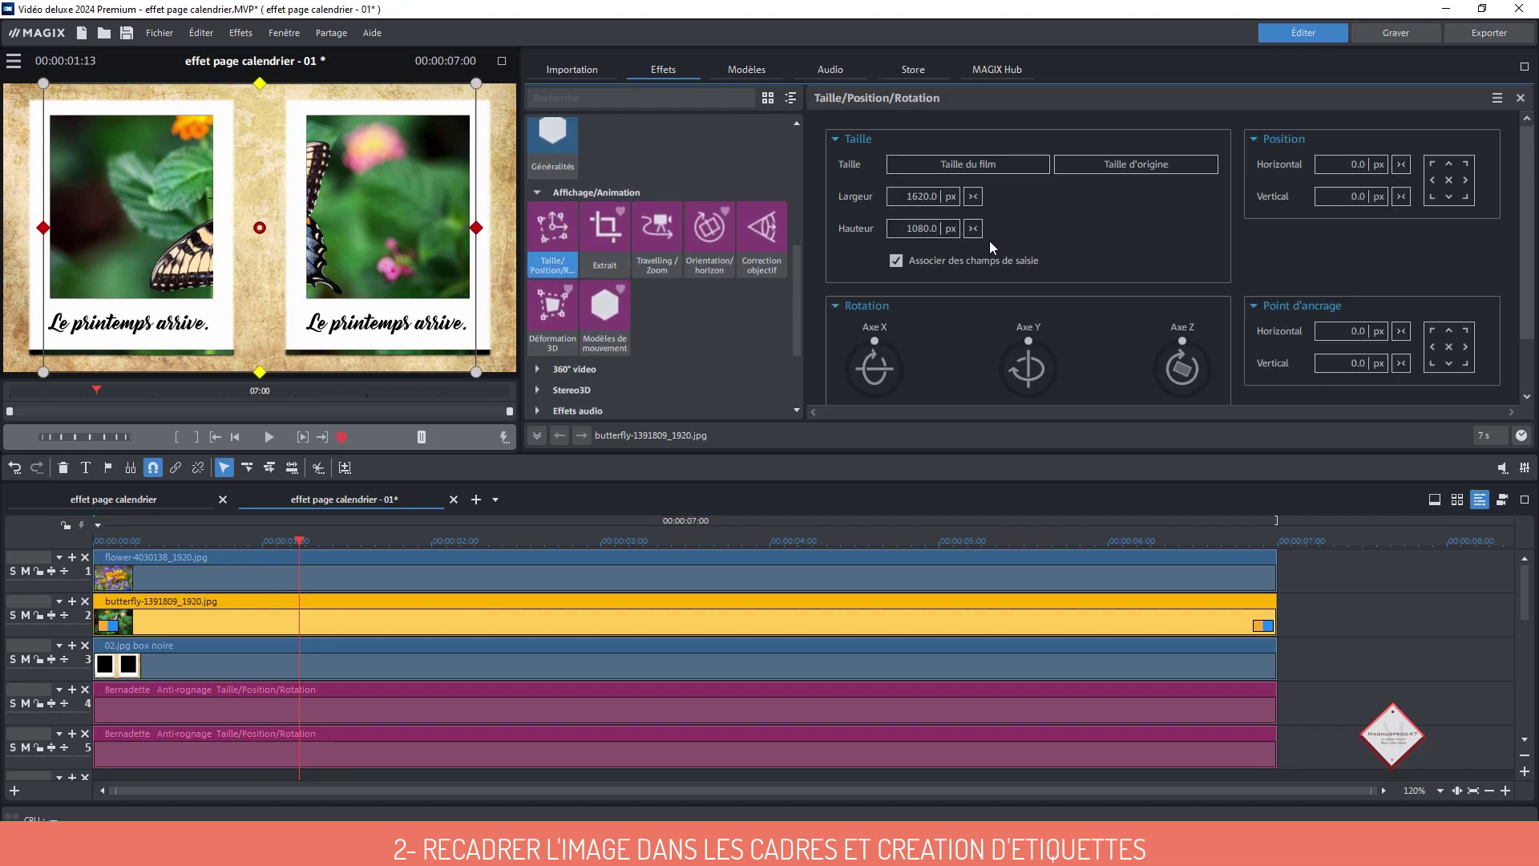
pyautogui.scroll(-10, 274, 231)
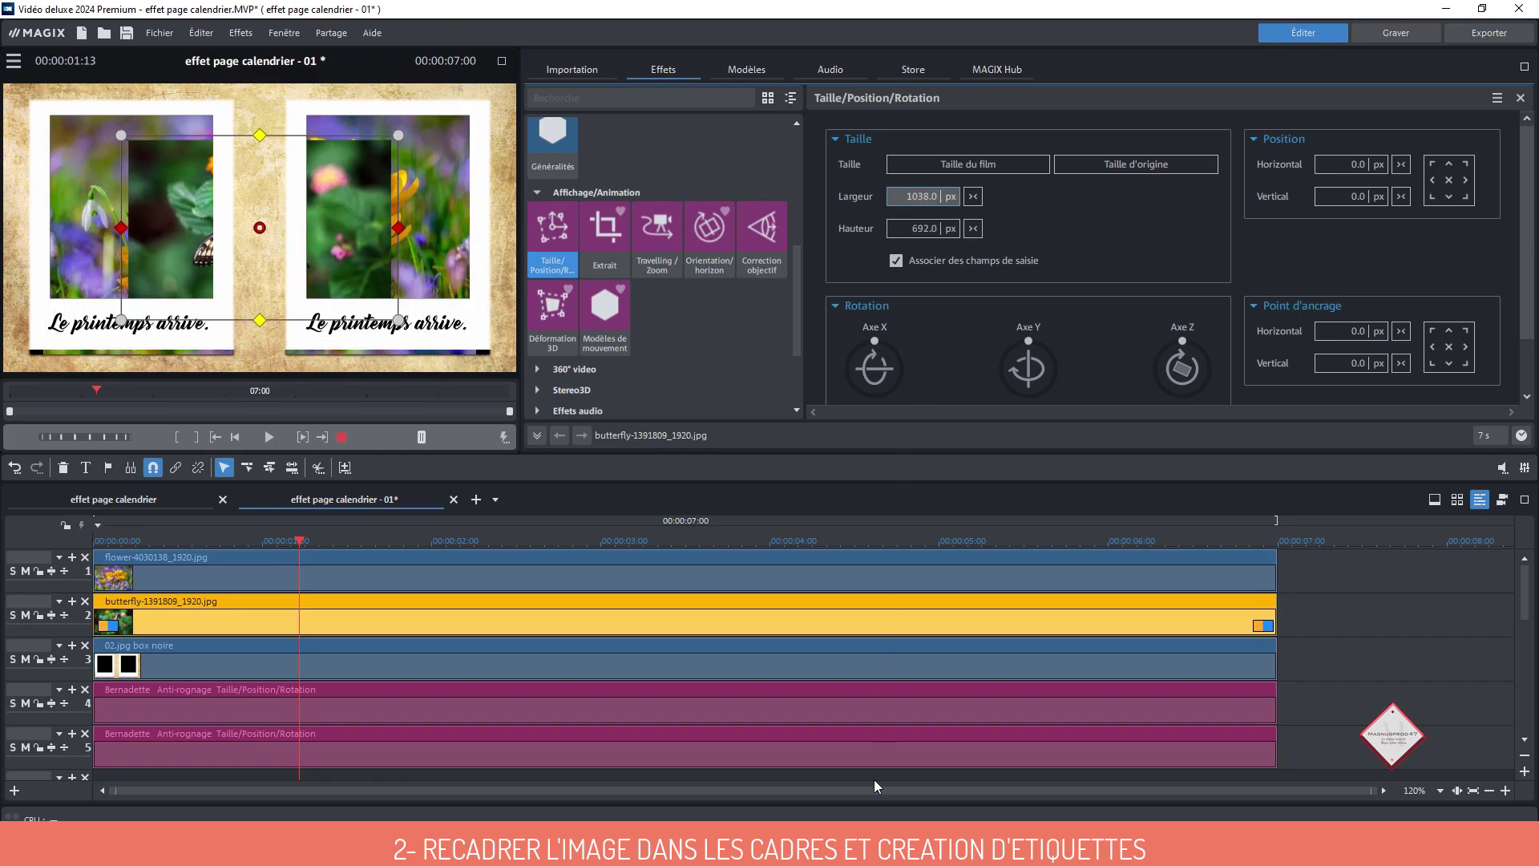
pyautogui.moveTo(274, 231); pyautogui.dragTo(149, 207)
pyautogui.scroll(2, 149, 207)
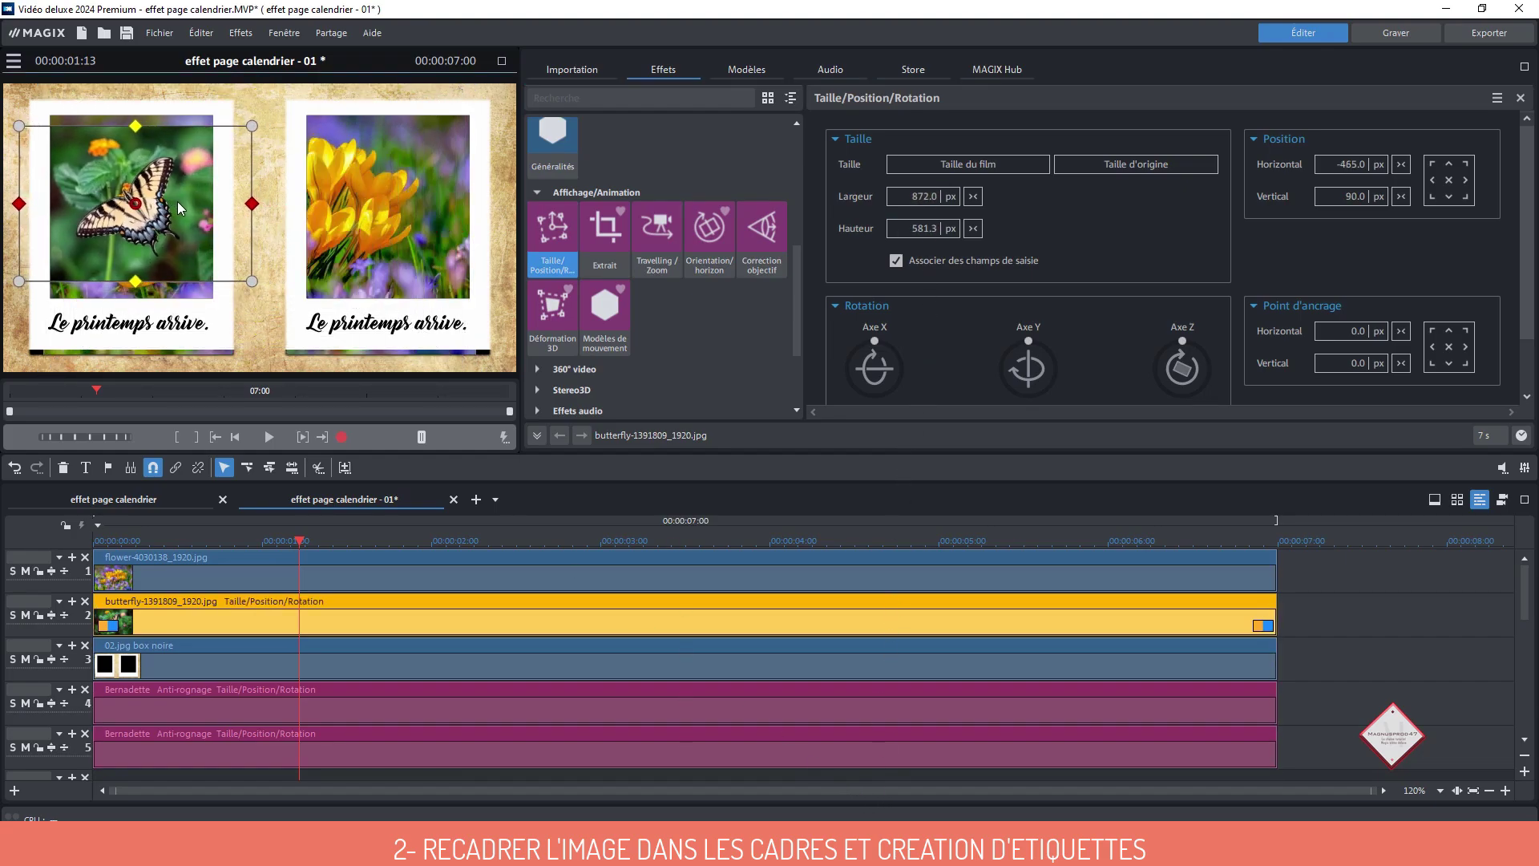
pyautogui.scroll(1, 405, 369)
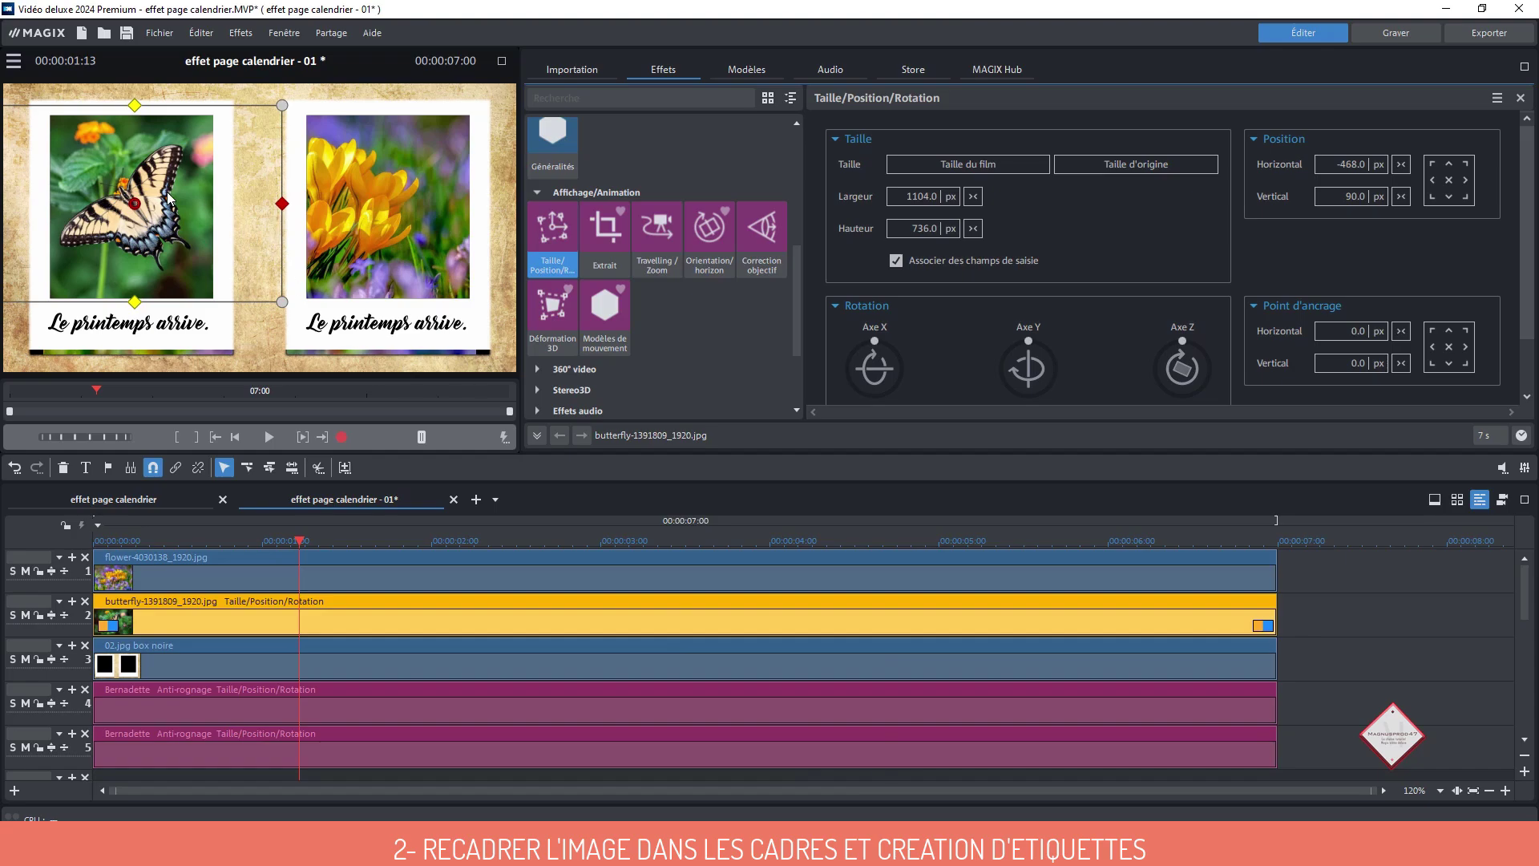
pyautogui.moveTo(168, 197); pyautogui.dragTo(164, 197)
# Scale the flower photo to 1123 x 748.7 px and position it at 435, 72 px in the right window
pyautogui.click(383, 574)
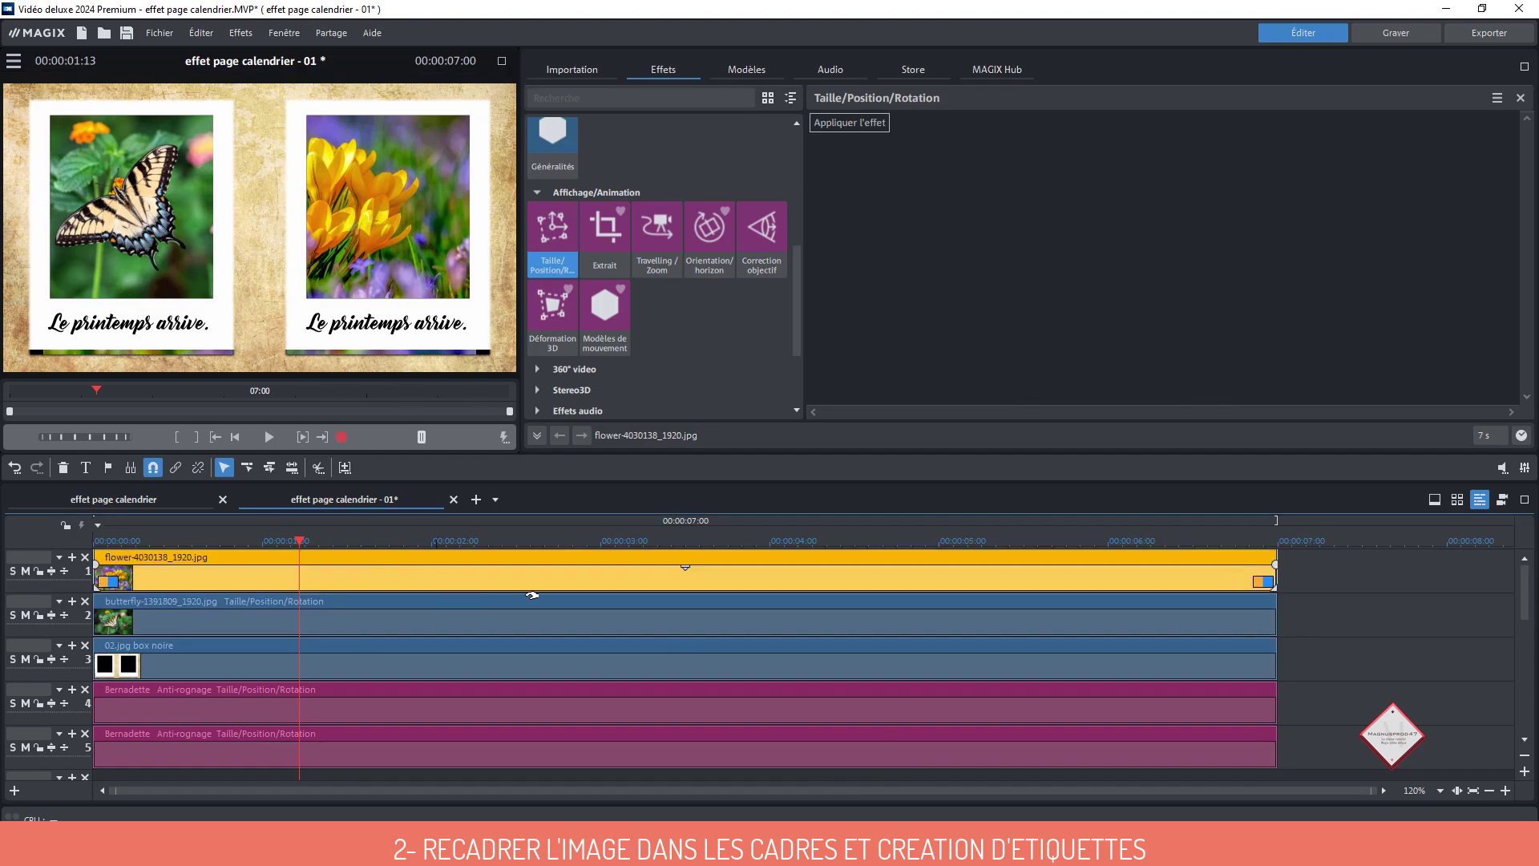
pyautogui.click(435, 263)
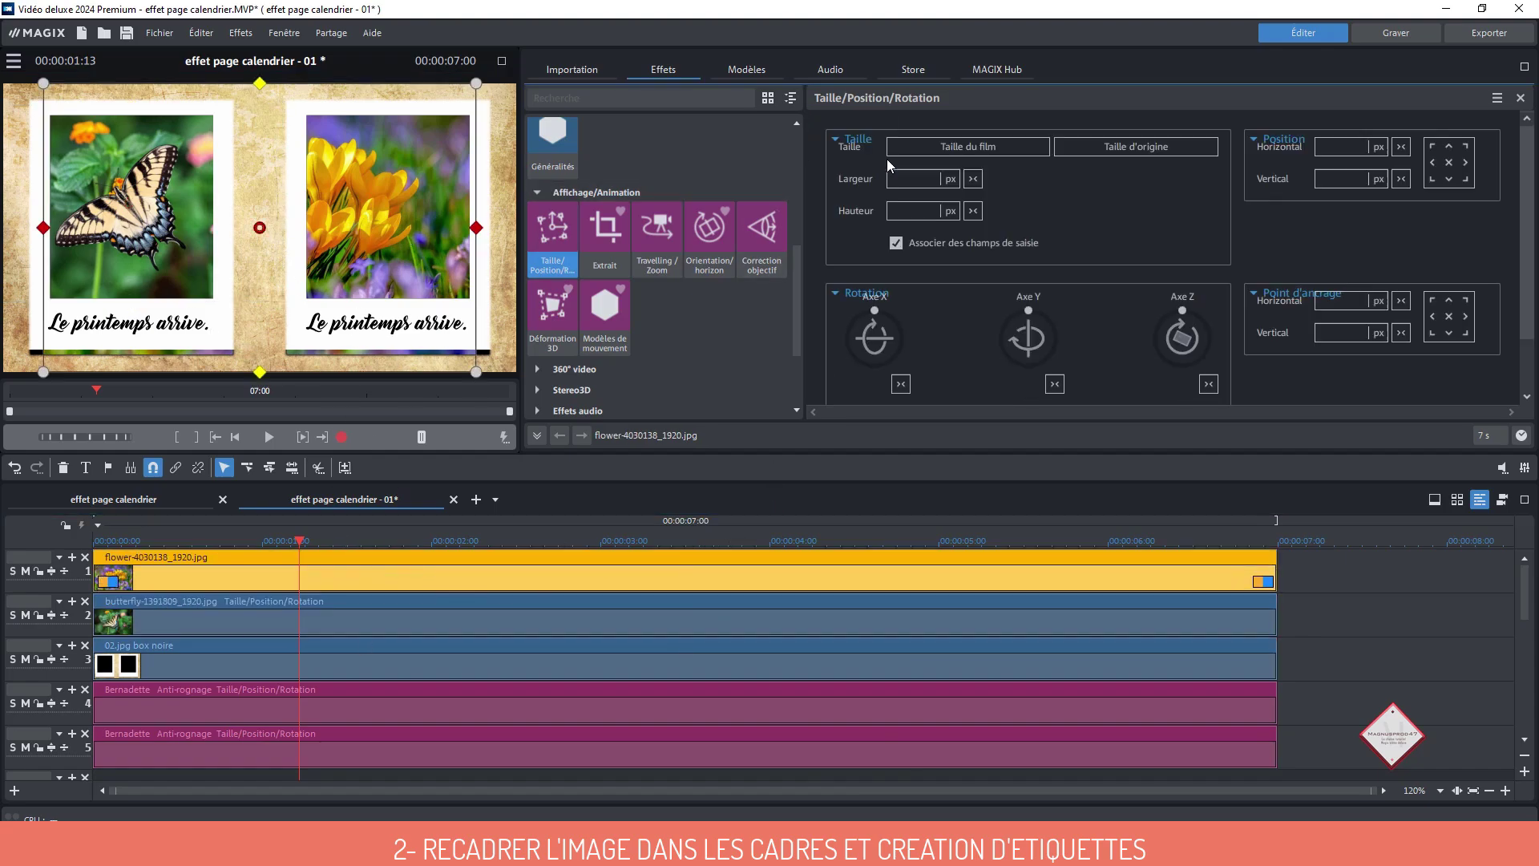
pyautogui.scroll(1, 405, 239)
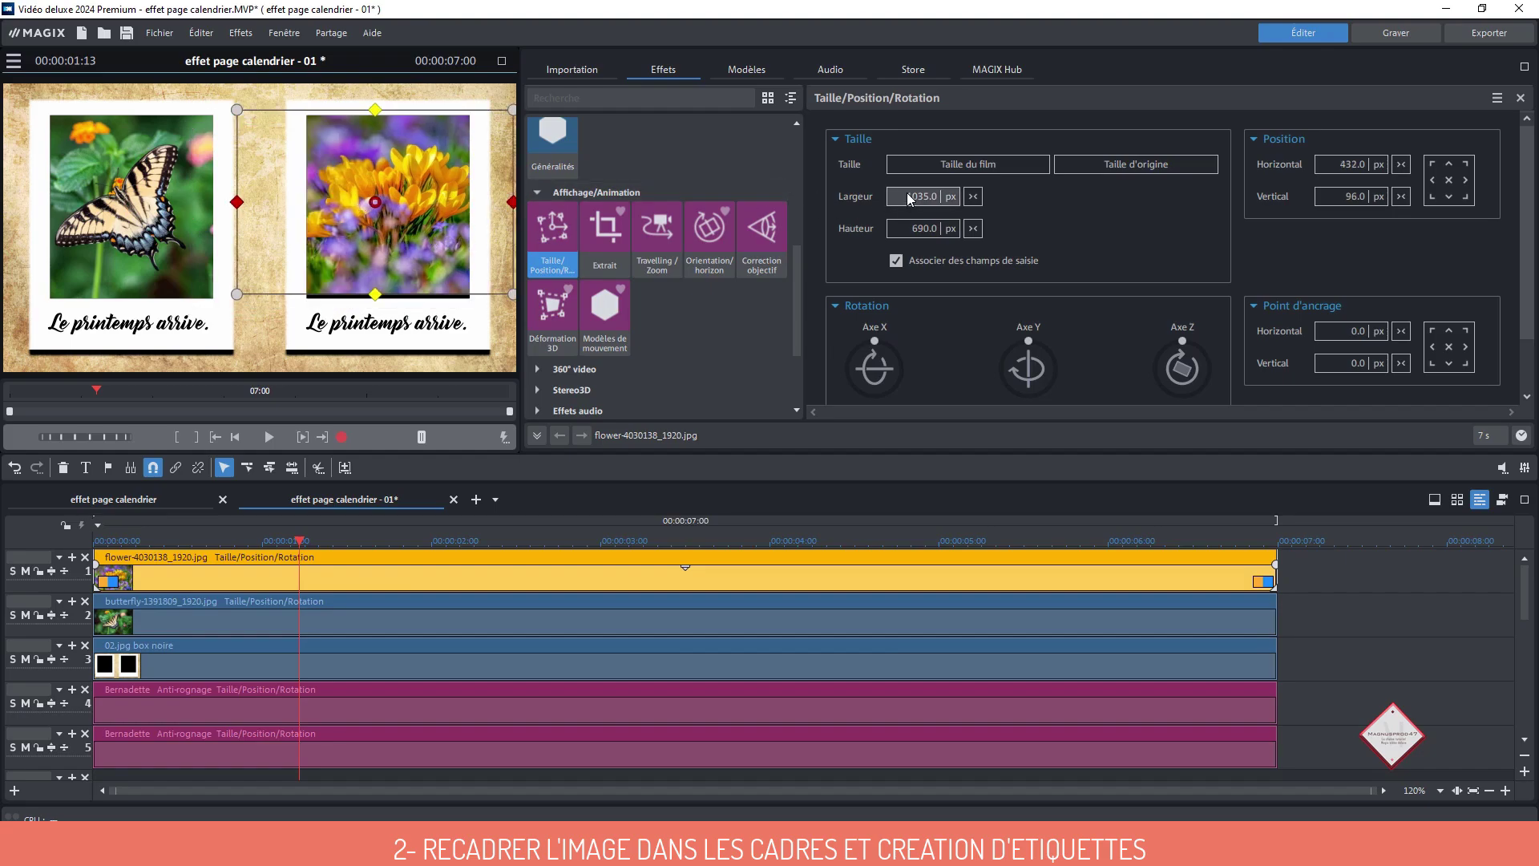
pyautogui.moveTo(921, 196); pyautogui.dragTo(923, 119)
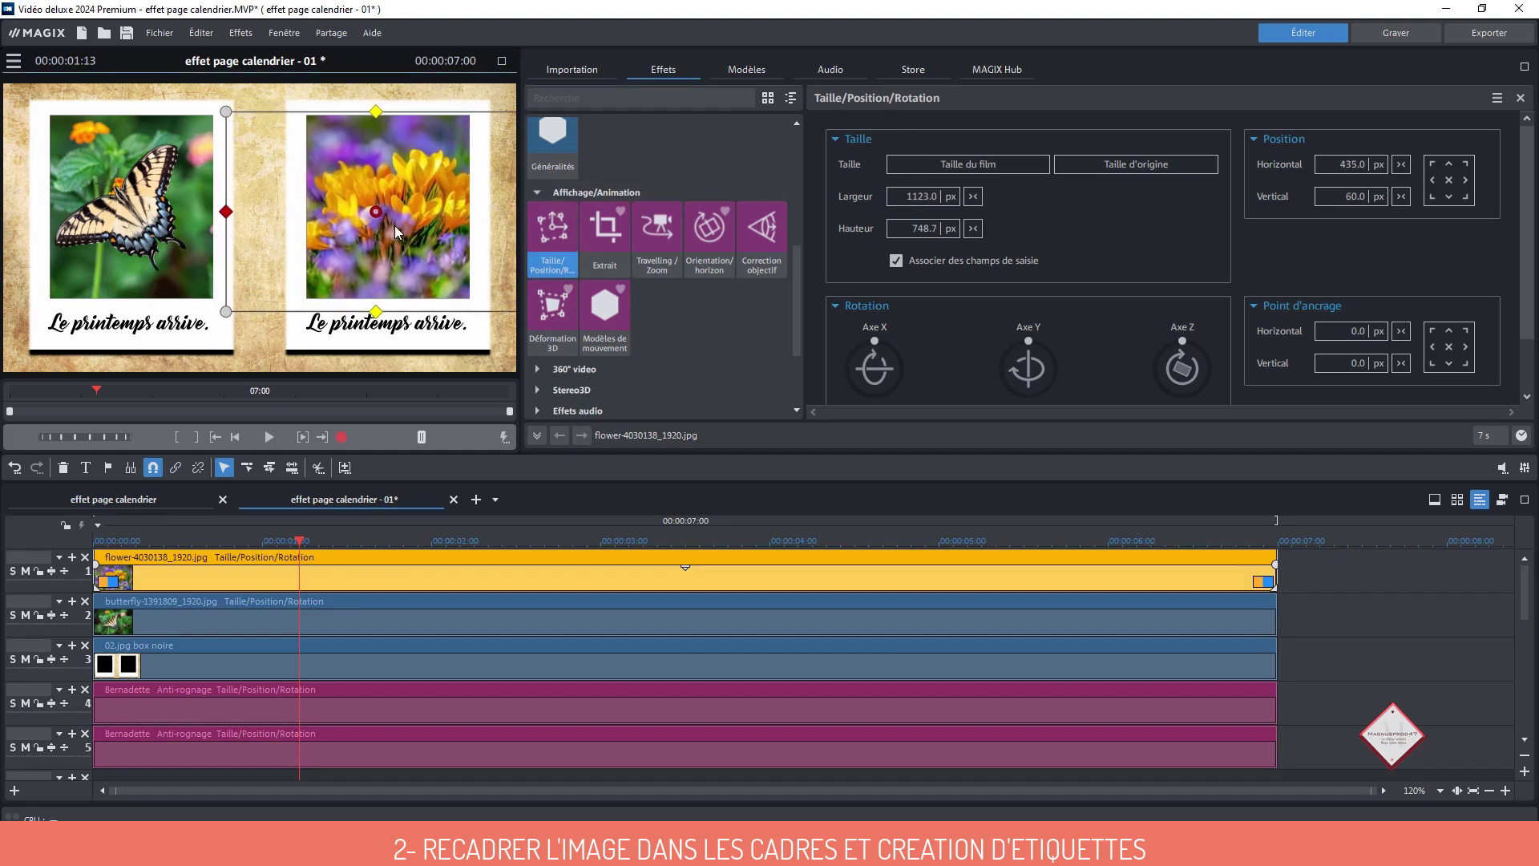
pyautogui.moveTo(399, 219); pyautogui.dragTo(397, 226)
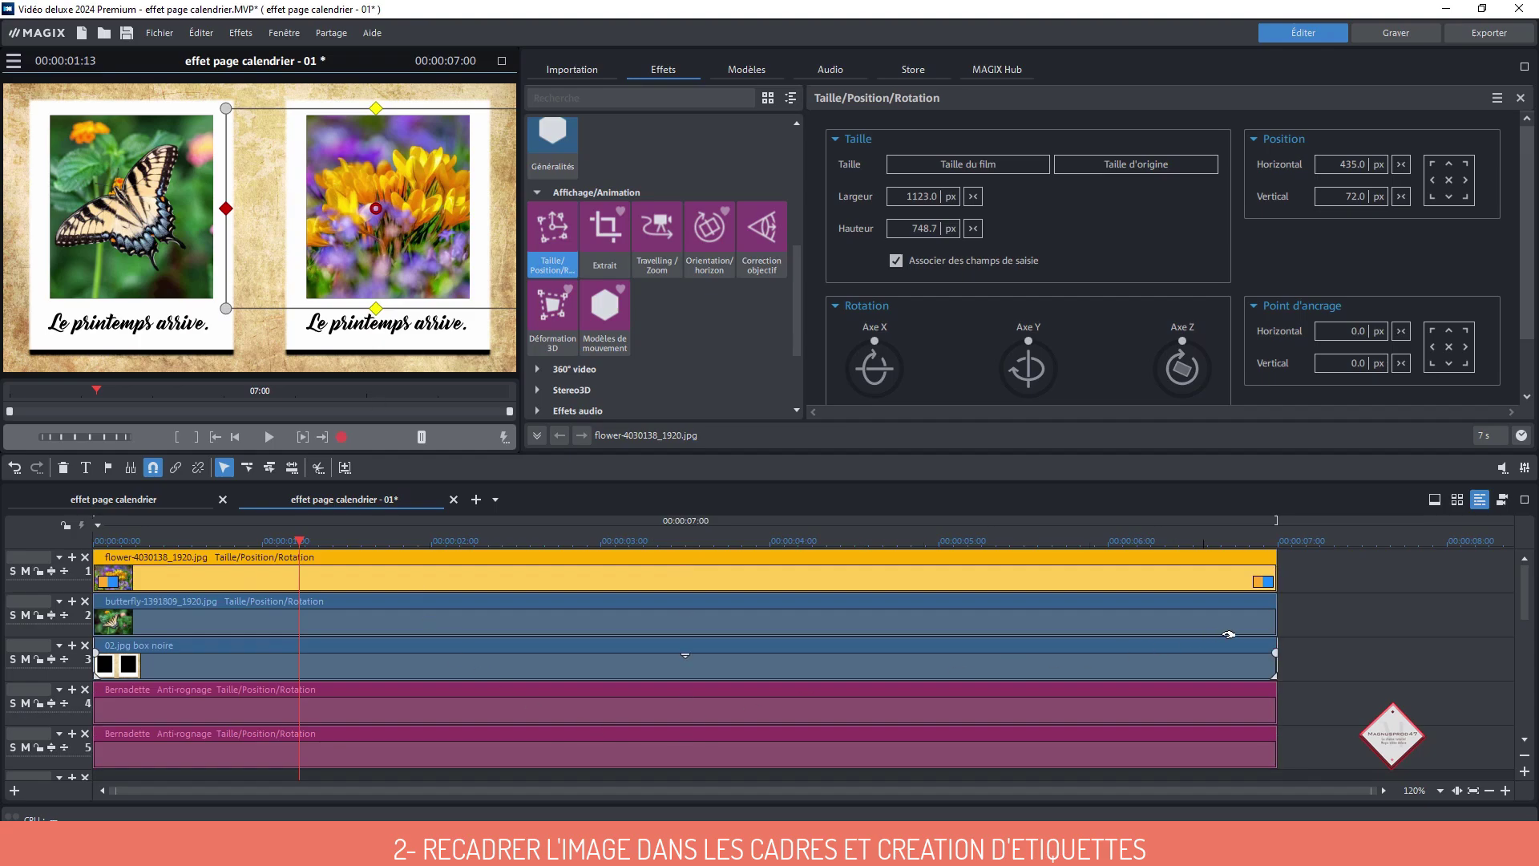
pyautogui.click(1348, 652)
# Replace the text of the title below the butterfly photo with "Papillon"
pyautogui.click(274, 713)
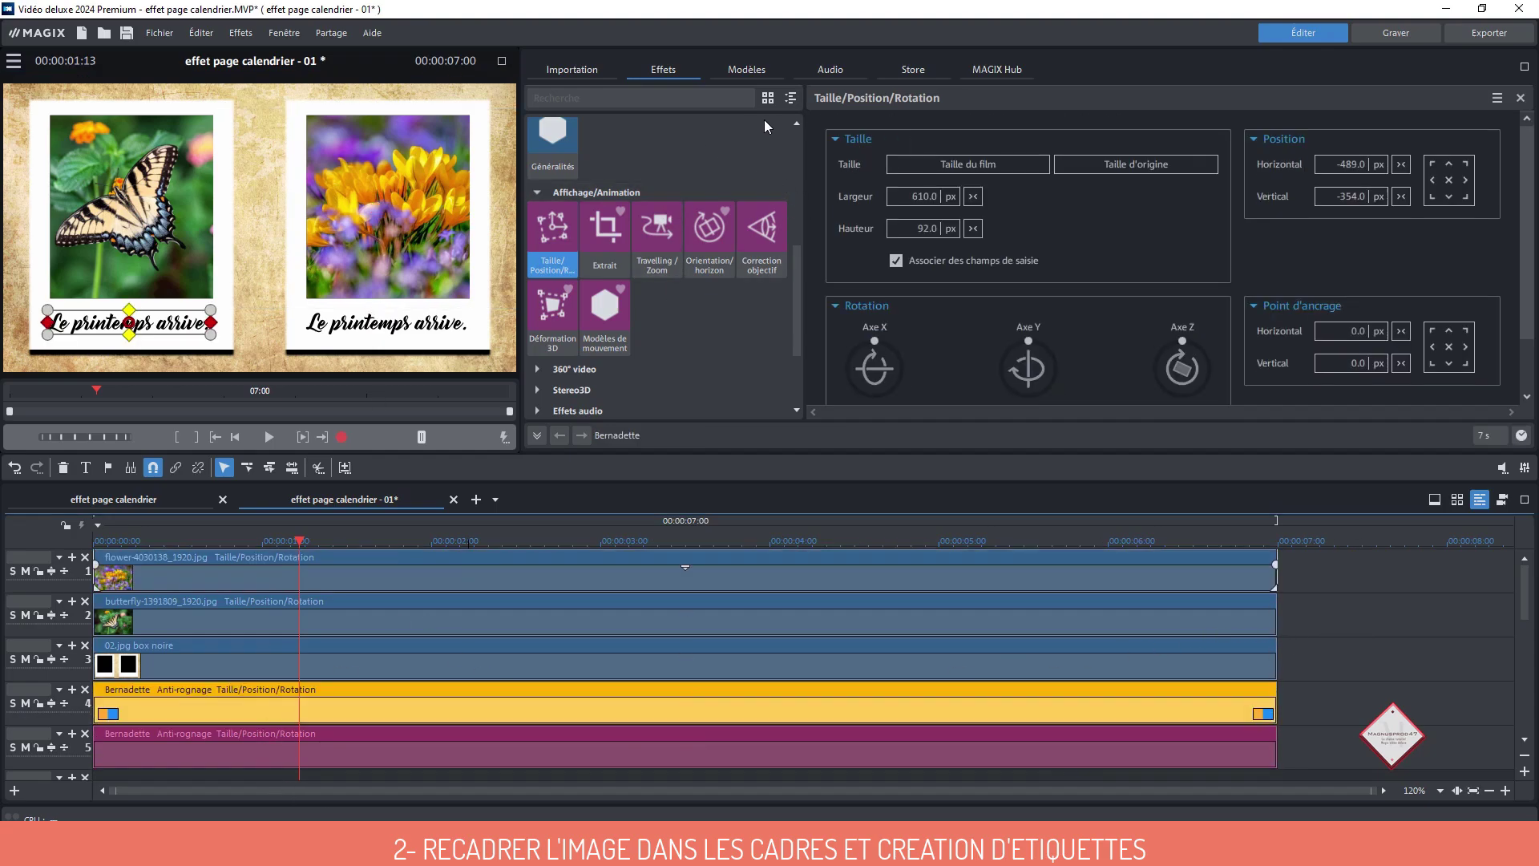
pyautogui.scroll(6, 711, 218)
pyautogui.click(552, 192)
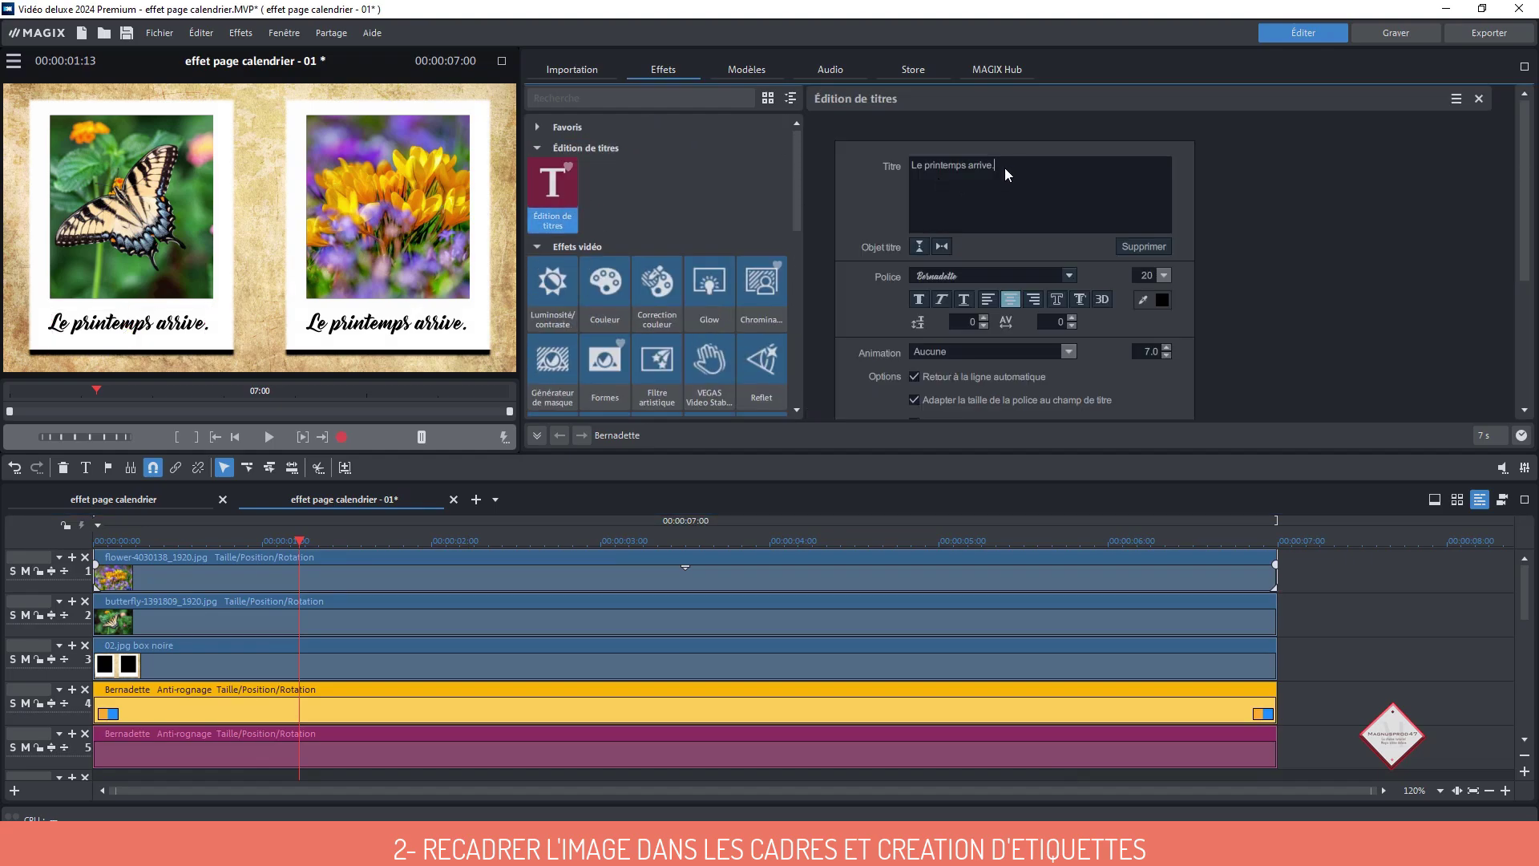
pyautogui.moveTo(1004, 167); pyautogui.dragTo(855, 160)
pyautogui.write('Papillon')
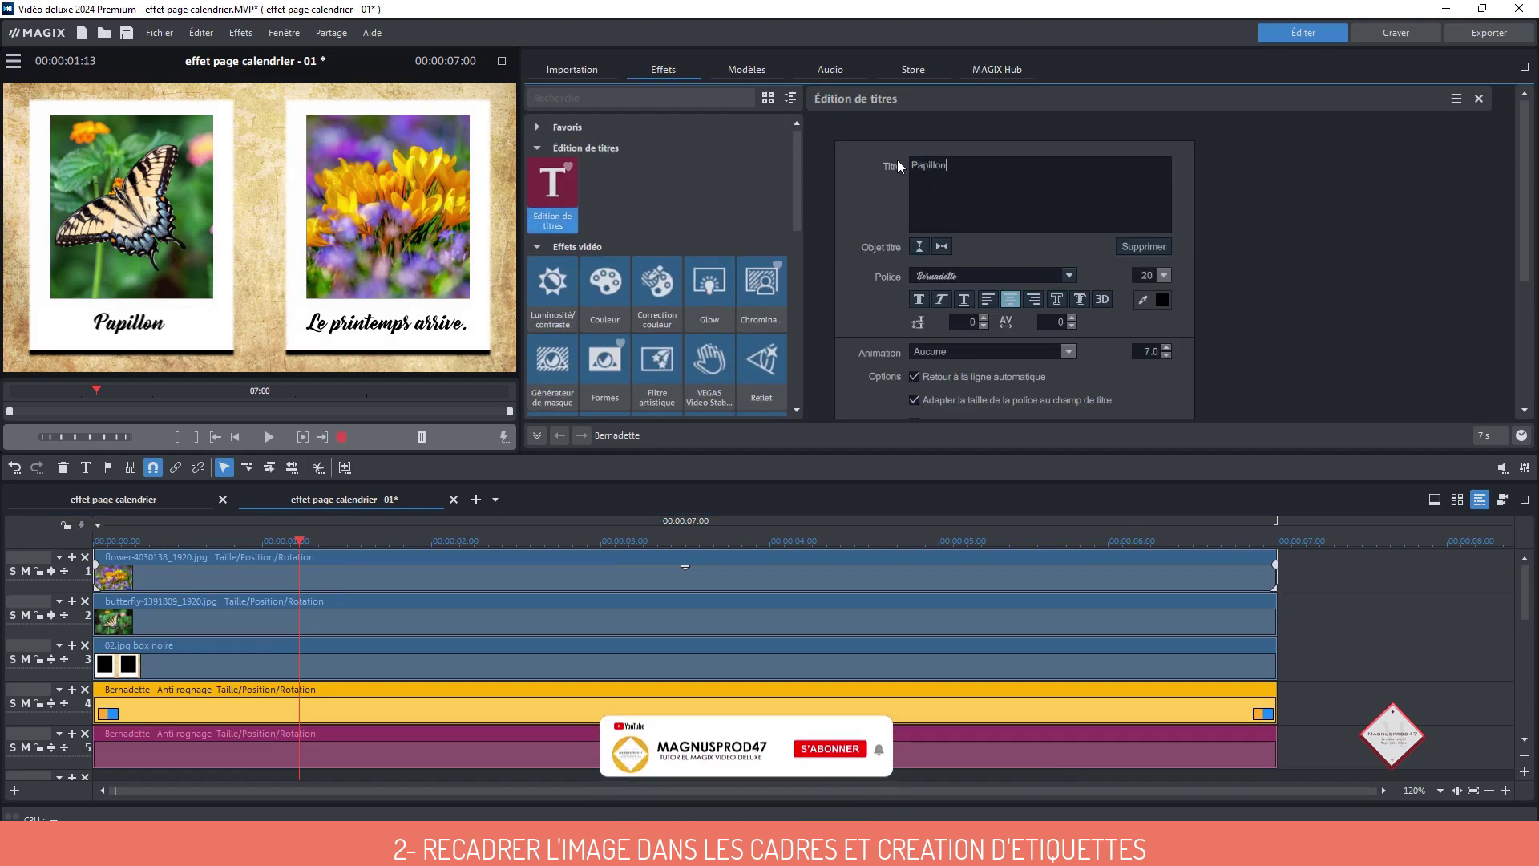
# Replace the text of the title below the flower photo with "Crocus"
pyautogui.hotkey('ctrl', 'a')
pyautogui.write('Crocu')
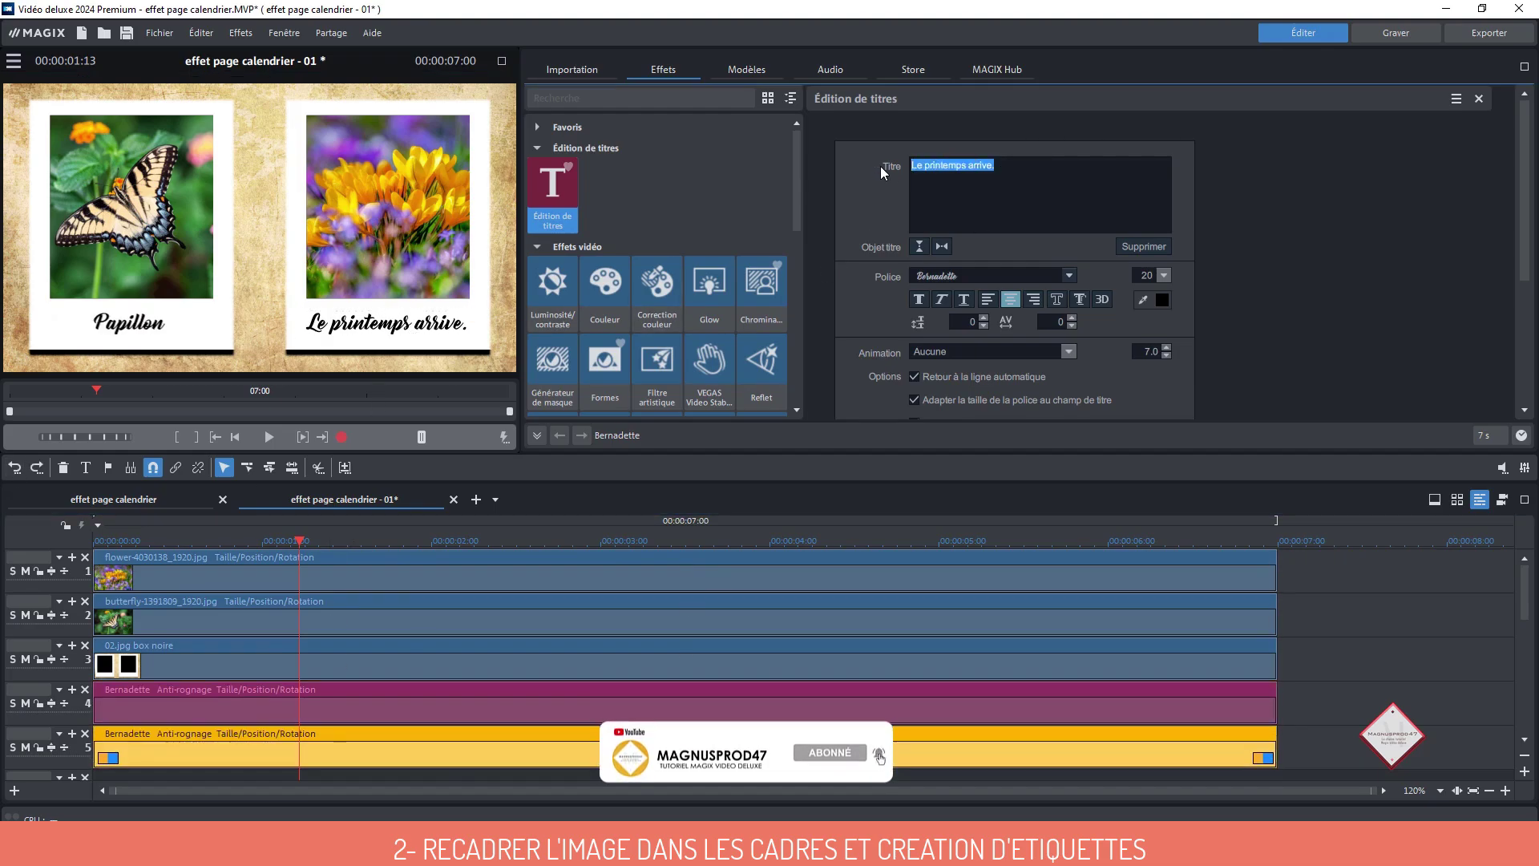
pyautogui.write('Crocus')
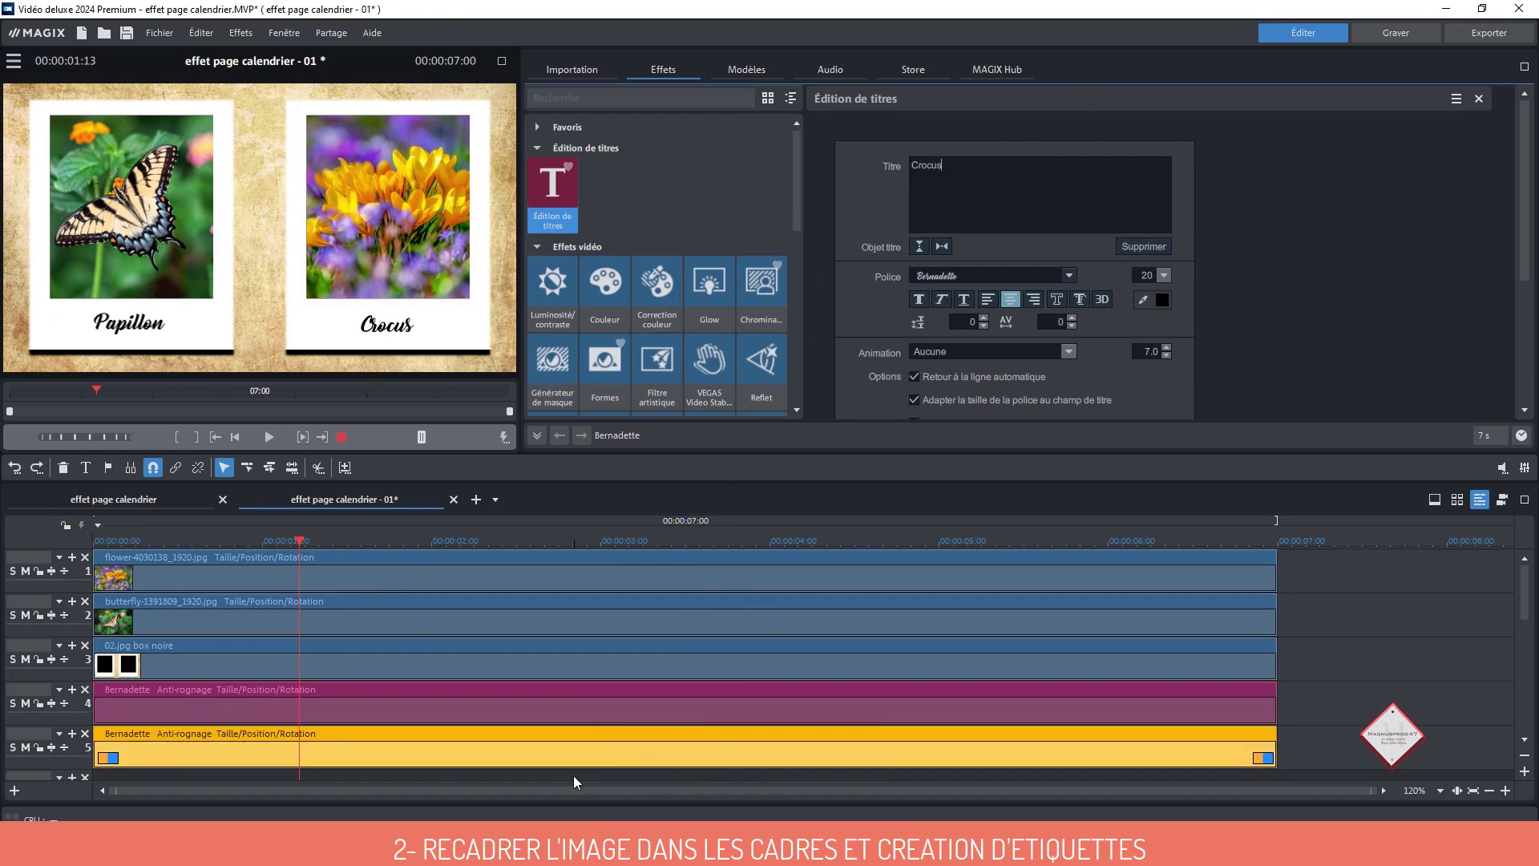
# Enlarge the preview and centre the Crocus and Papillon titles below their photos, then restore the normal view
pyautogui.click(387, 325)
pyautogui.click(503, 62)
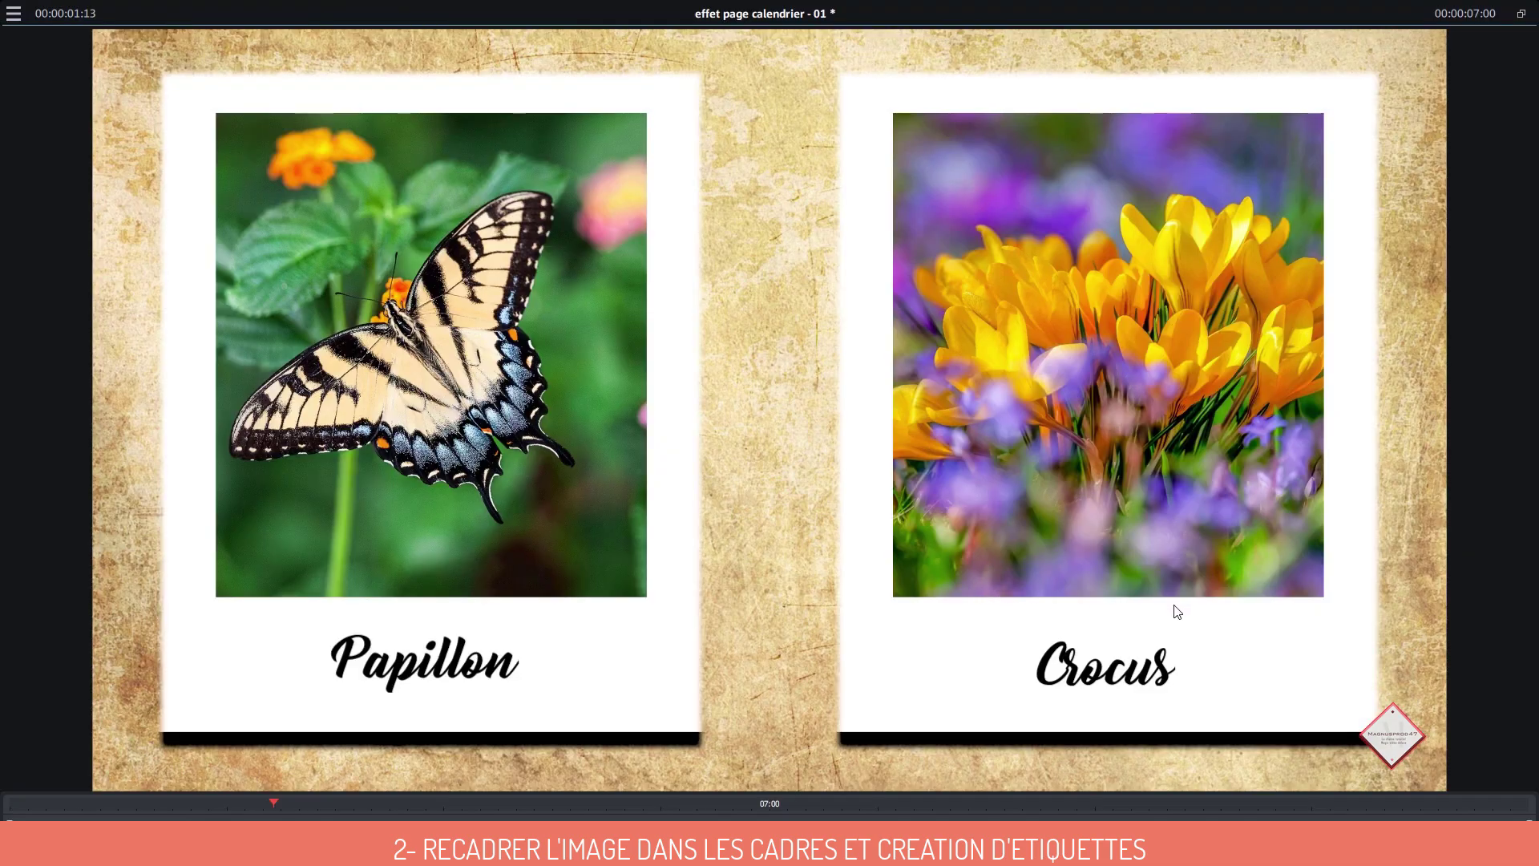
pyautogui.moveTo(1094, 665); pyautogui.dragTo(1114, 659)
pyautogui.moveTo(439, 664); pyautogui.dragTo(426, 657)
pyautogui.click(822, 691)
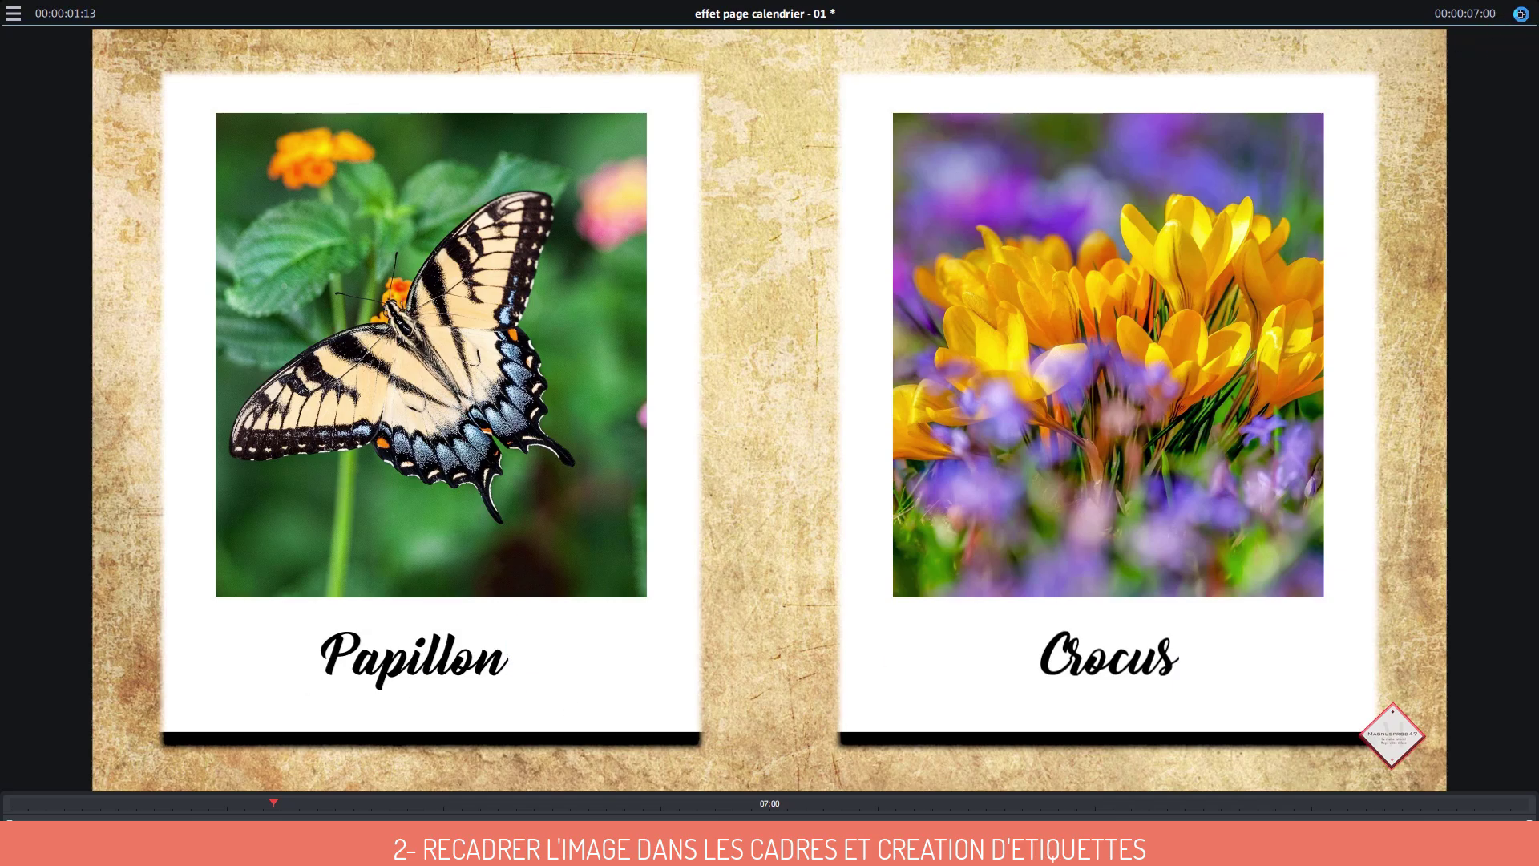
pyautogui.press('Escape')
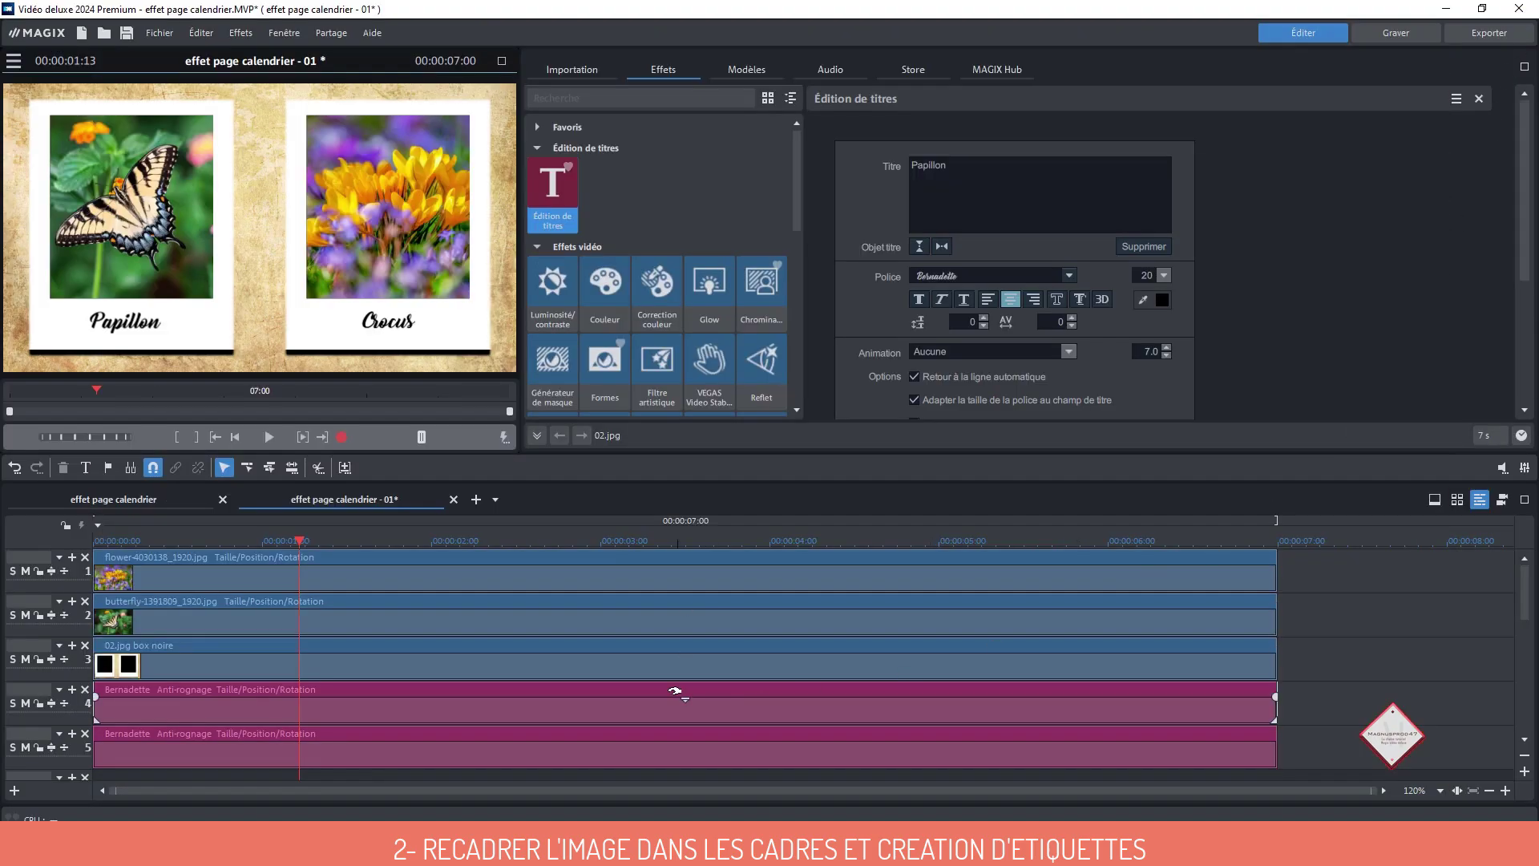
# Export the current frame as a 1920x1080 JPEG under a new file name in the CADRE SUJET folder
pyautogui.click(167, 32)
pyautogui.moveTo(392, 206)
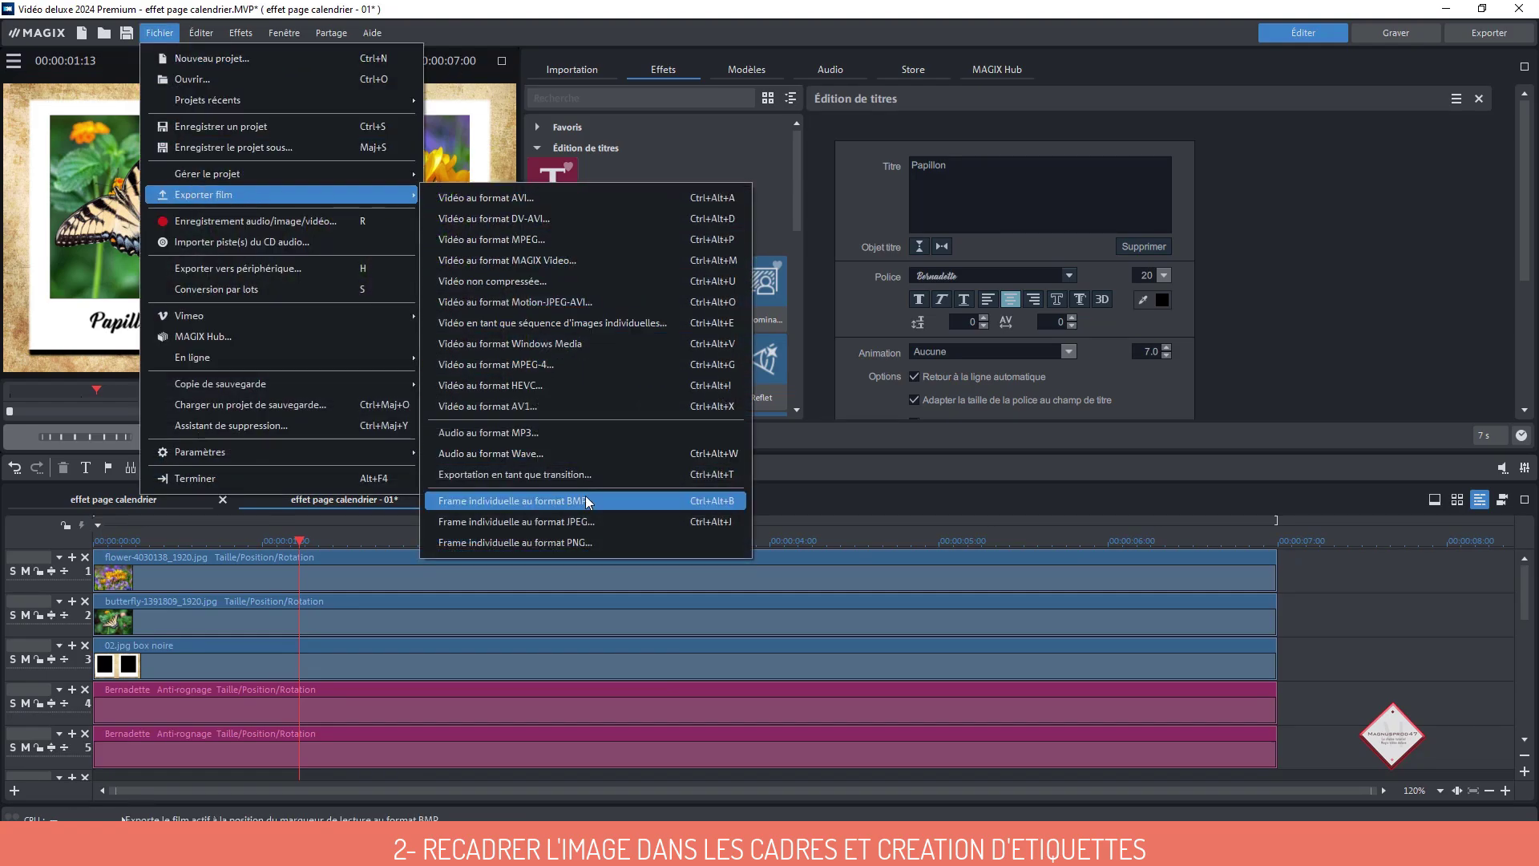
pyautogui.click(588, 521)
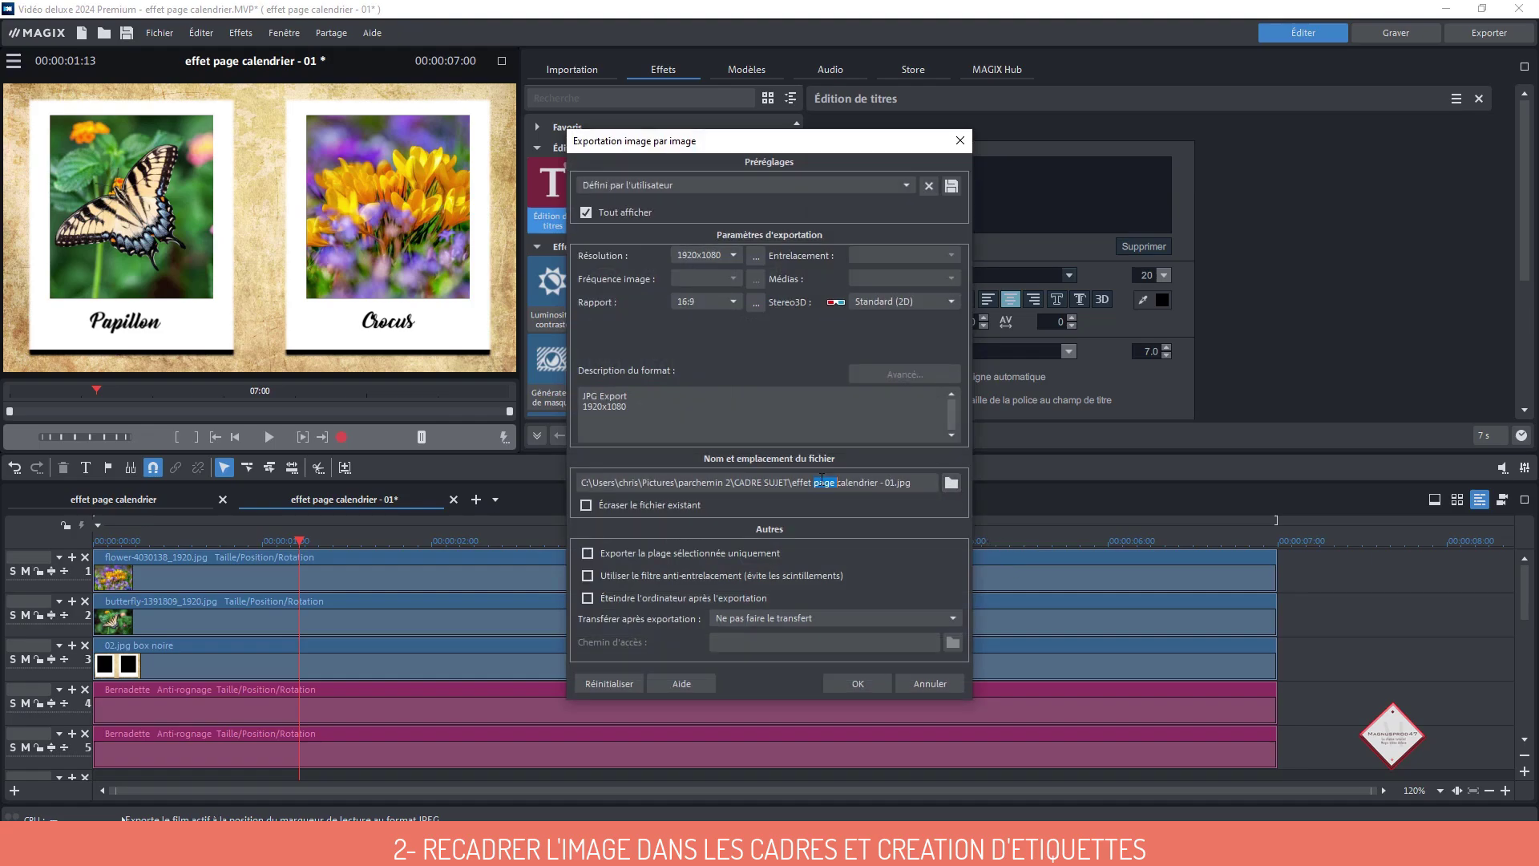
pyautogui.moveTo(821, 479); pyautogui.dragTo(894, 481)
pyautogui.write('0')
pyautogui.click(882, 681)
pyautogui.click(880, 676)
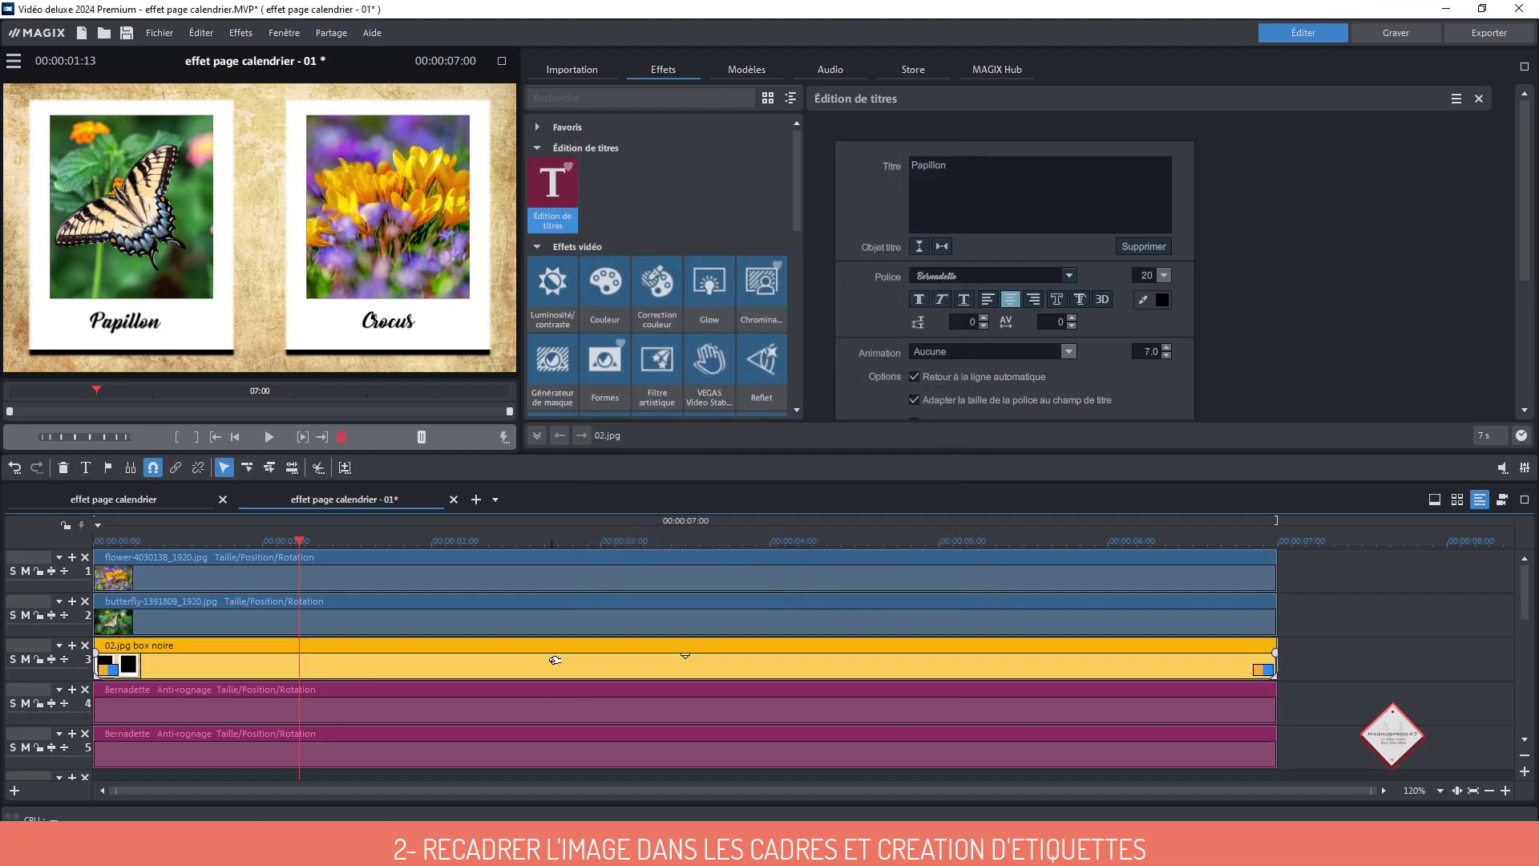
# Replace the 02.jpg frame with 03.jpg from the cadre folder and place it on track 4
pyautogui.press('Delete')
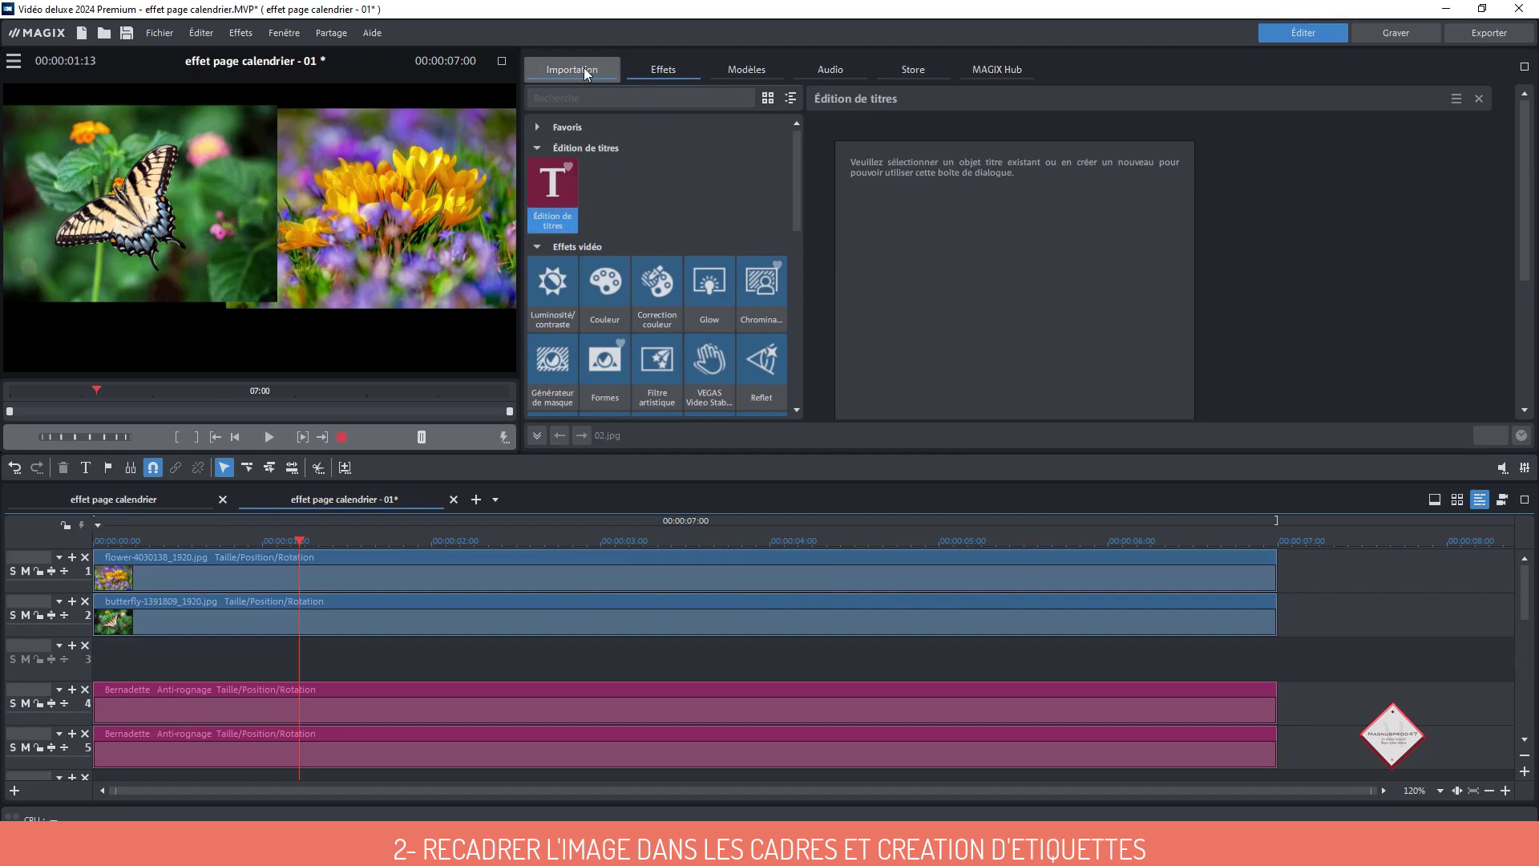
pyautogui.click(583, 69)
pyautogui.click(650, 98)
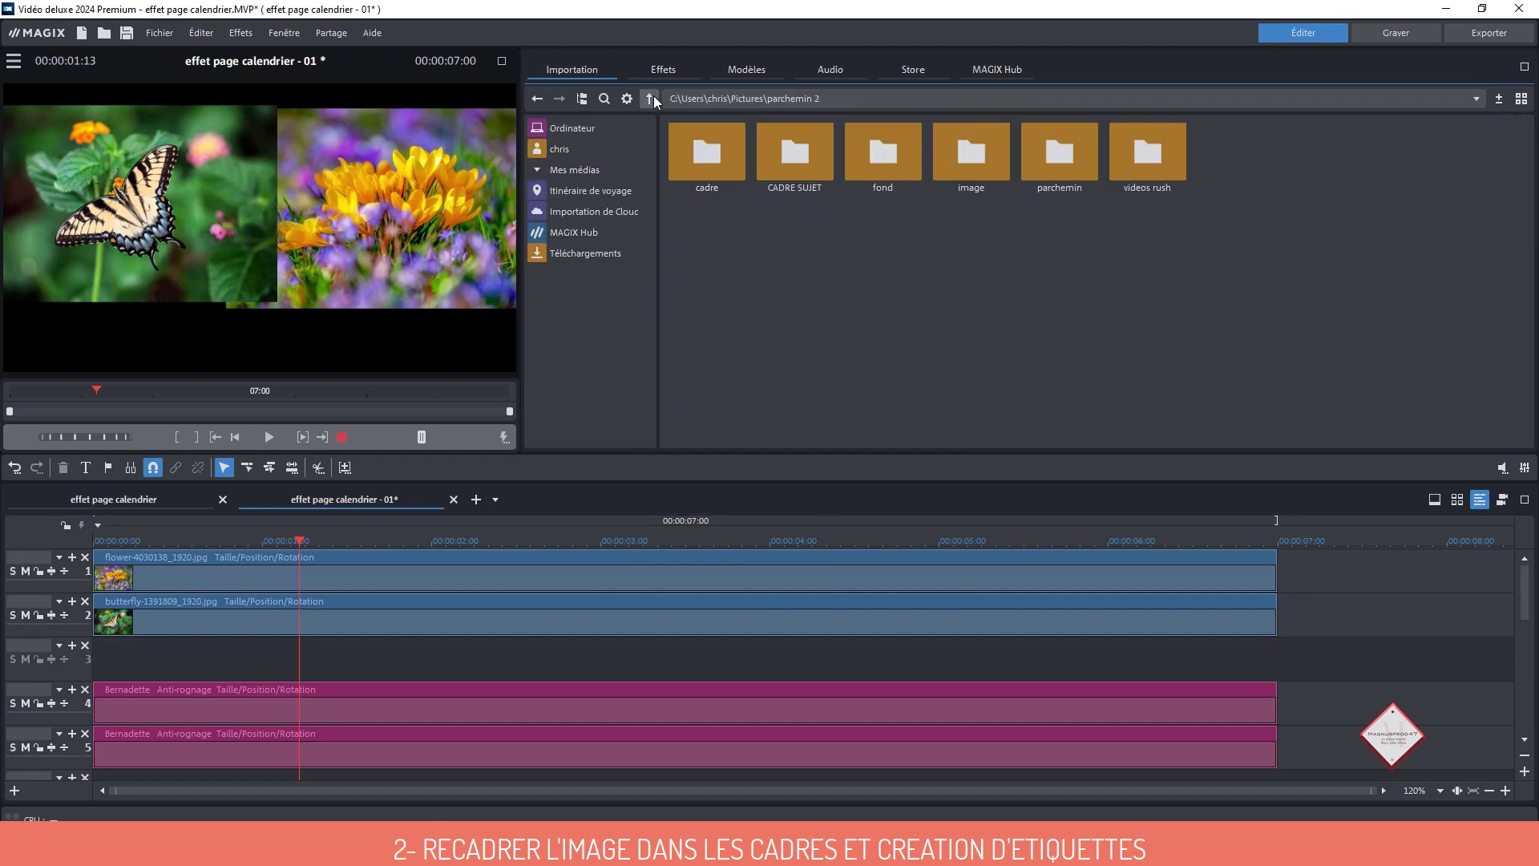
pyautogui.doubleClick(719, 167)
pyautogui.moveTo(887, 141); pyautogui.dragTo(155, 653)
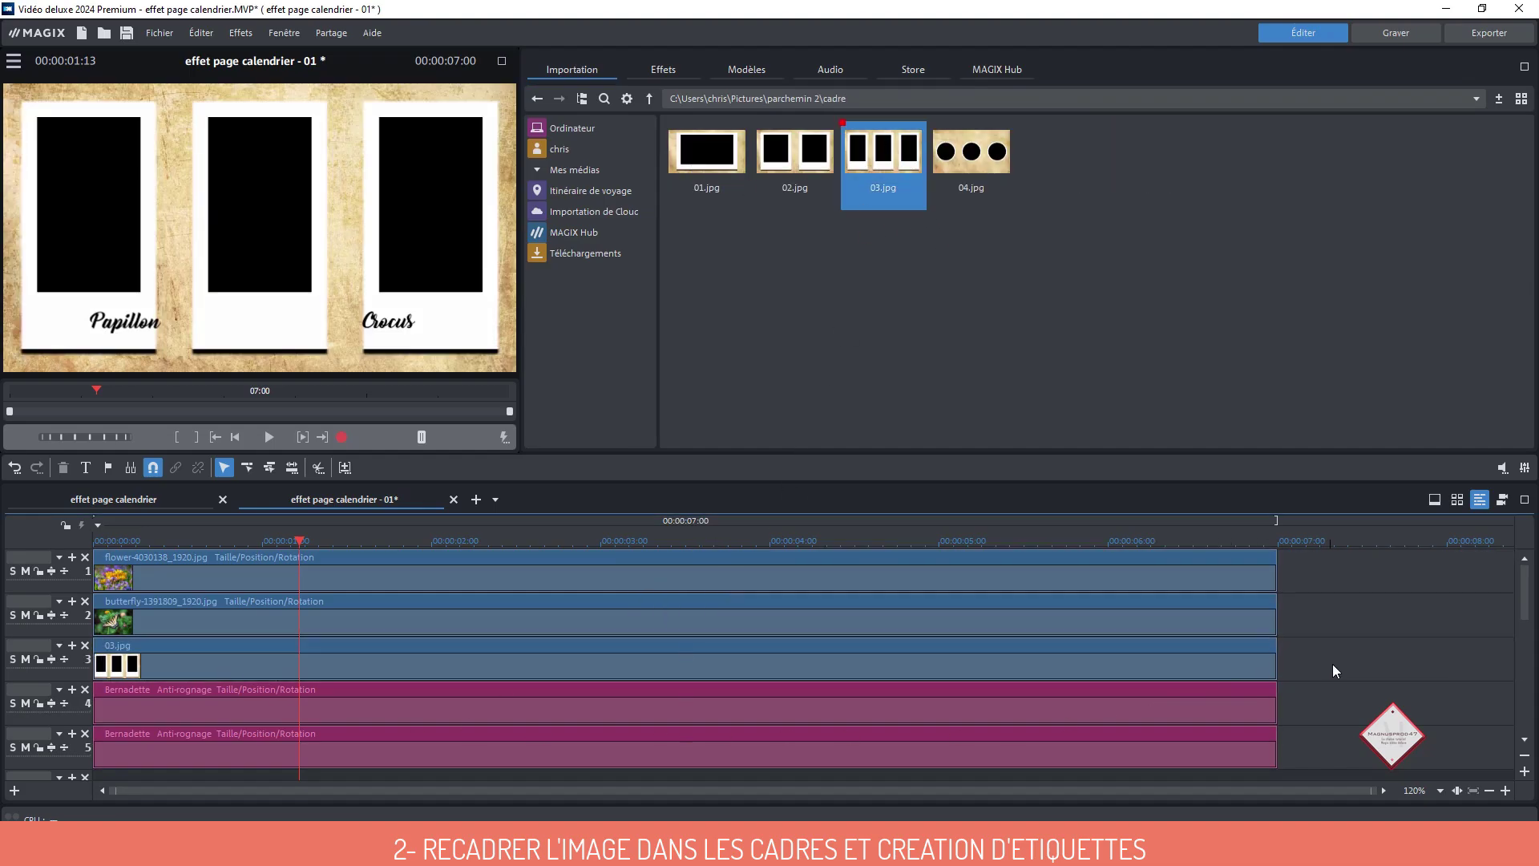
pyautogui.moveTo(1201, 662); pyautogui.dragTo(1196, 699)
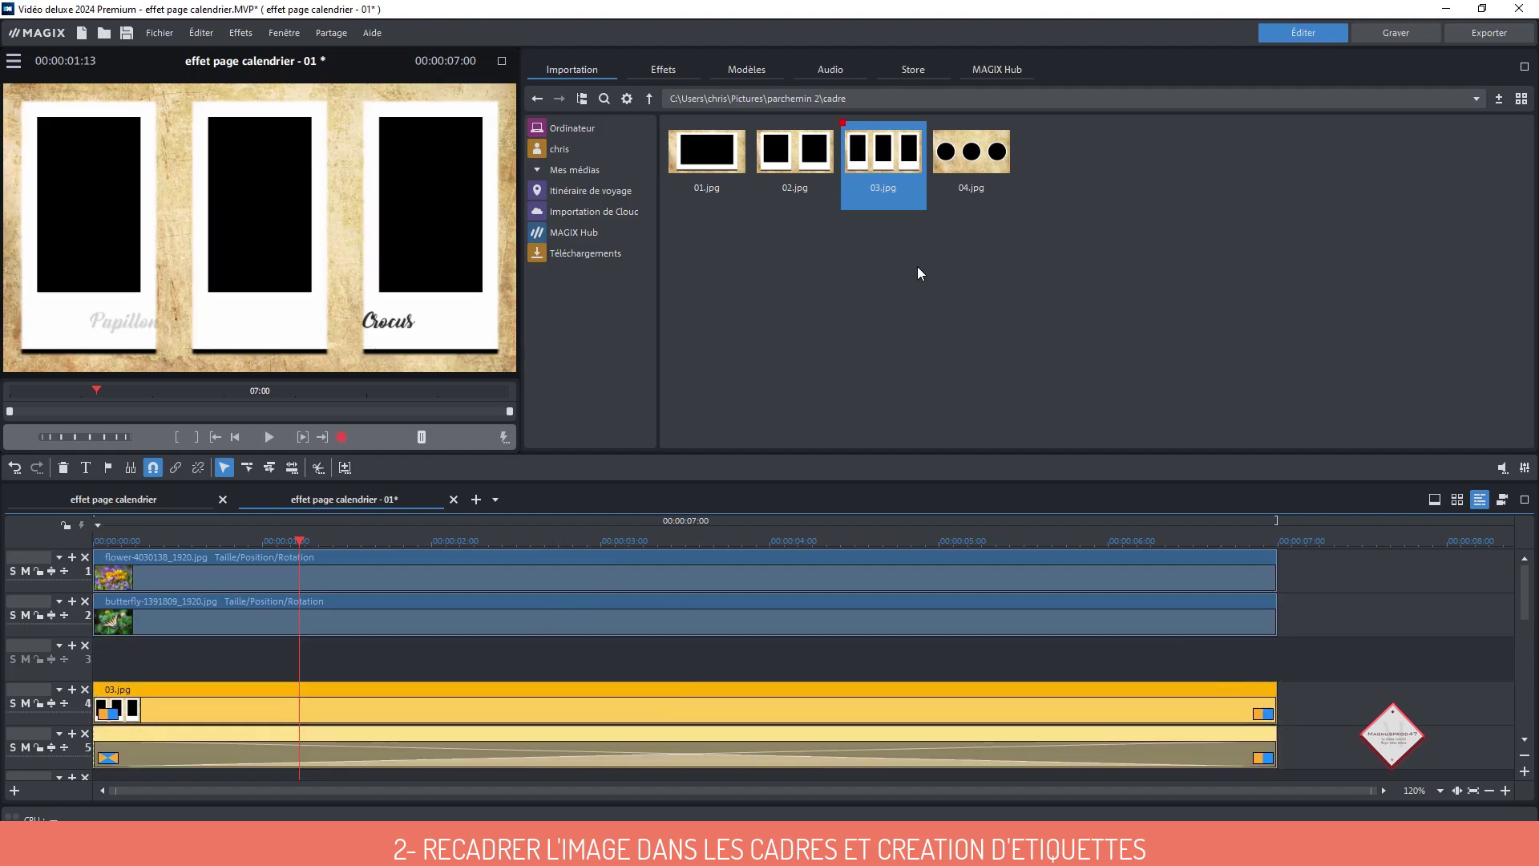
# Insert the cherry-blossom photo from the image folder at the start of track 3
pyautogui.click(649, 98)
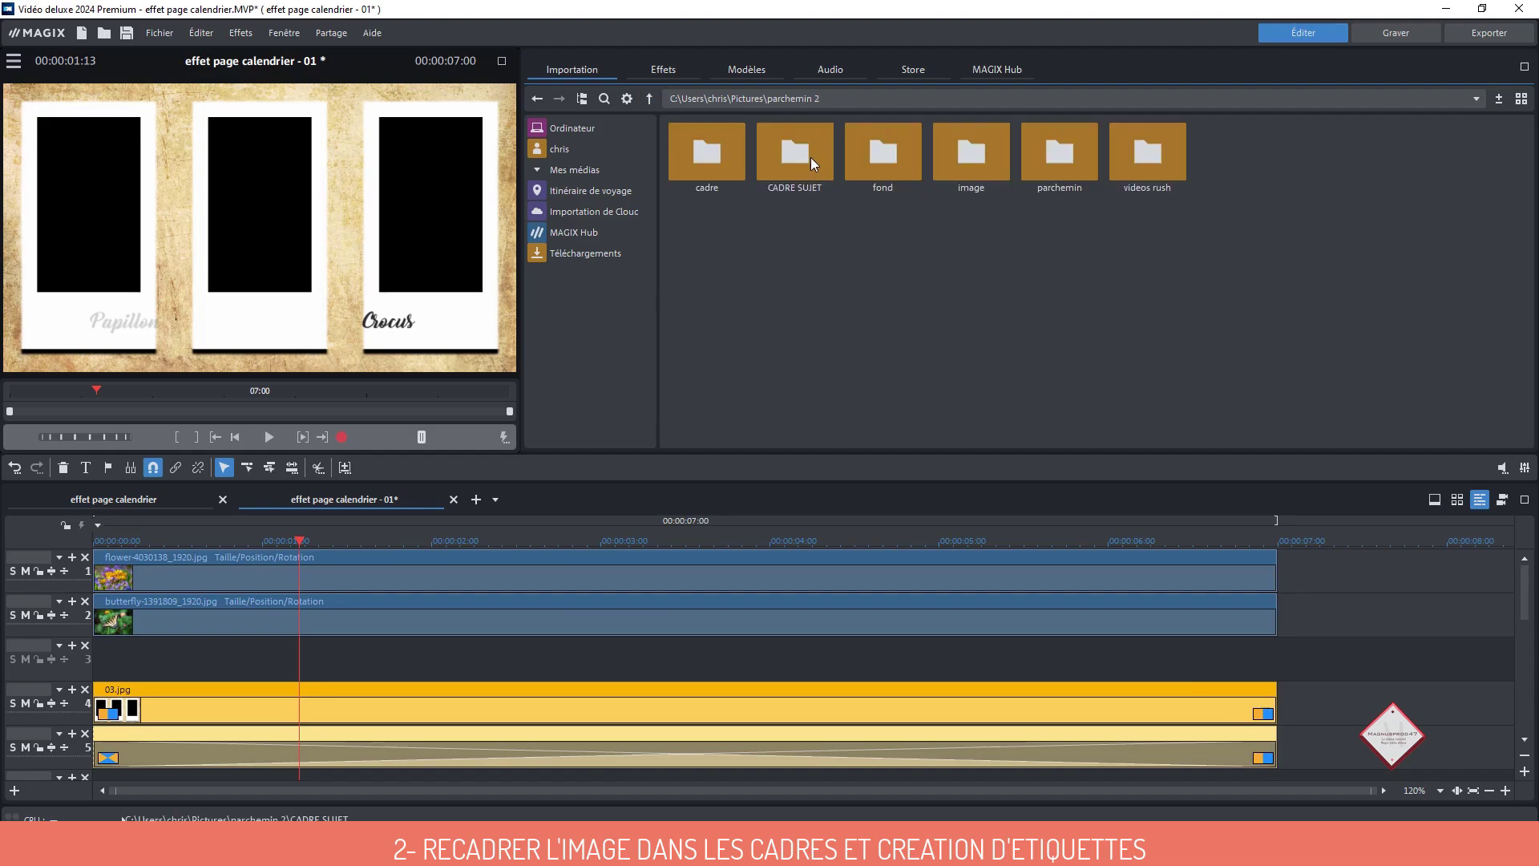
pyautogui.doubleClick(968, 158)
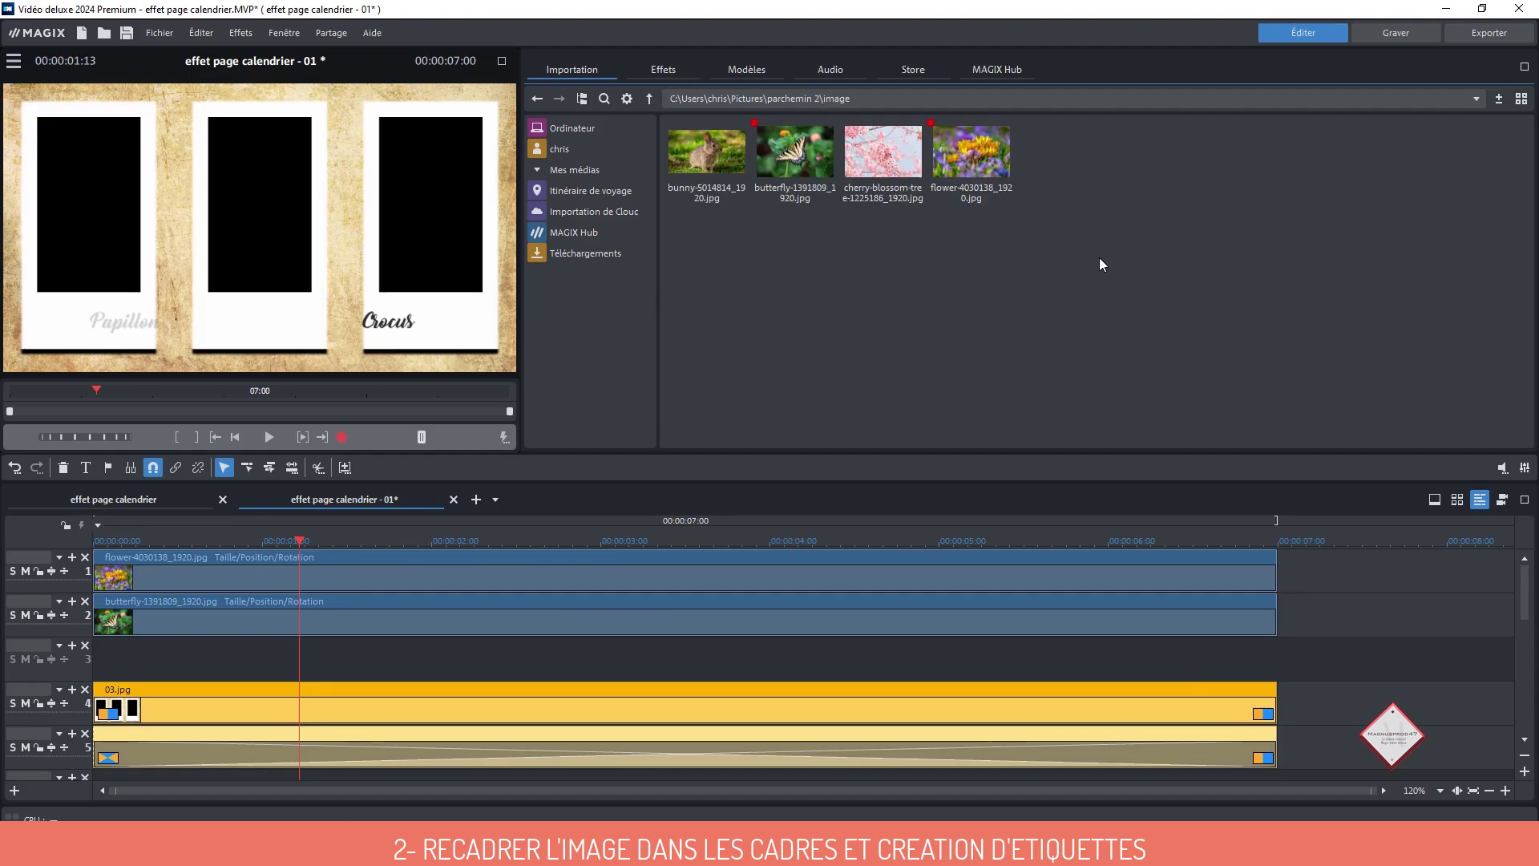
pyautogui.moveTo(881, 156); pyautogui.dragTo(165, 657)
pyautogui.click(591, 670)
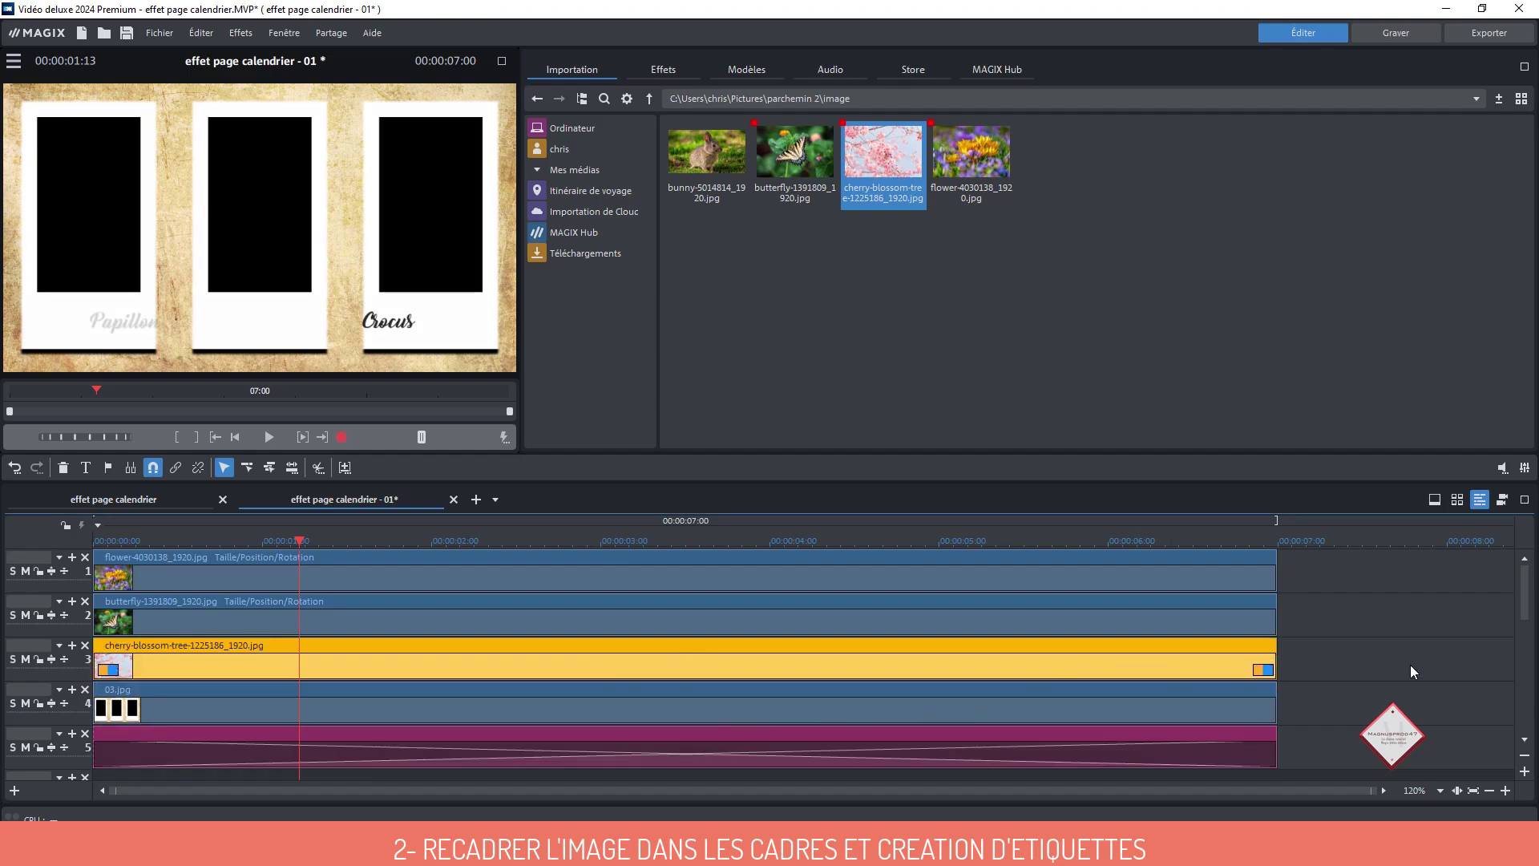
# Separate the overlapping titles by moving Papillon to track 6, and duplicate it onto track 7
pyautogui.moveTo(1529, 607); pyautogui.dragTo(1531, 632)
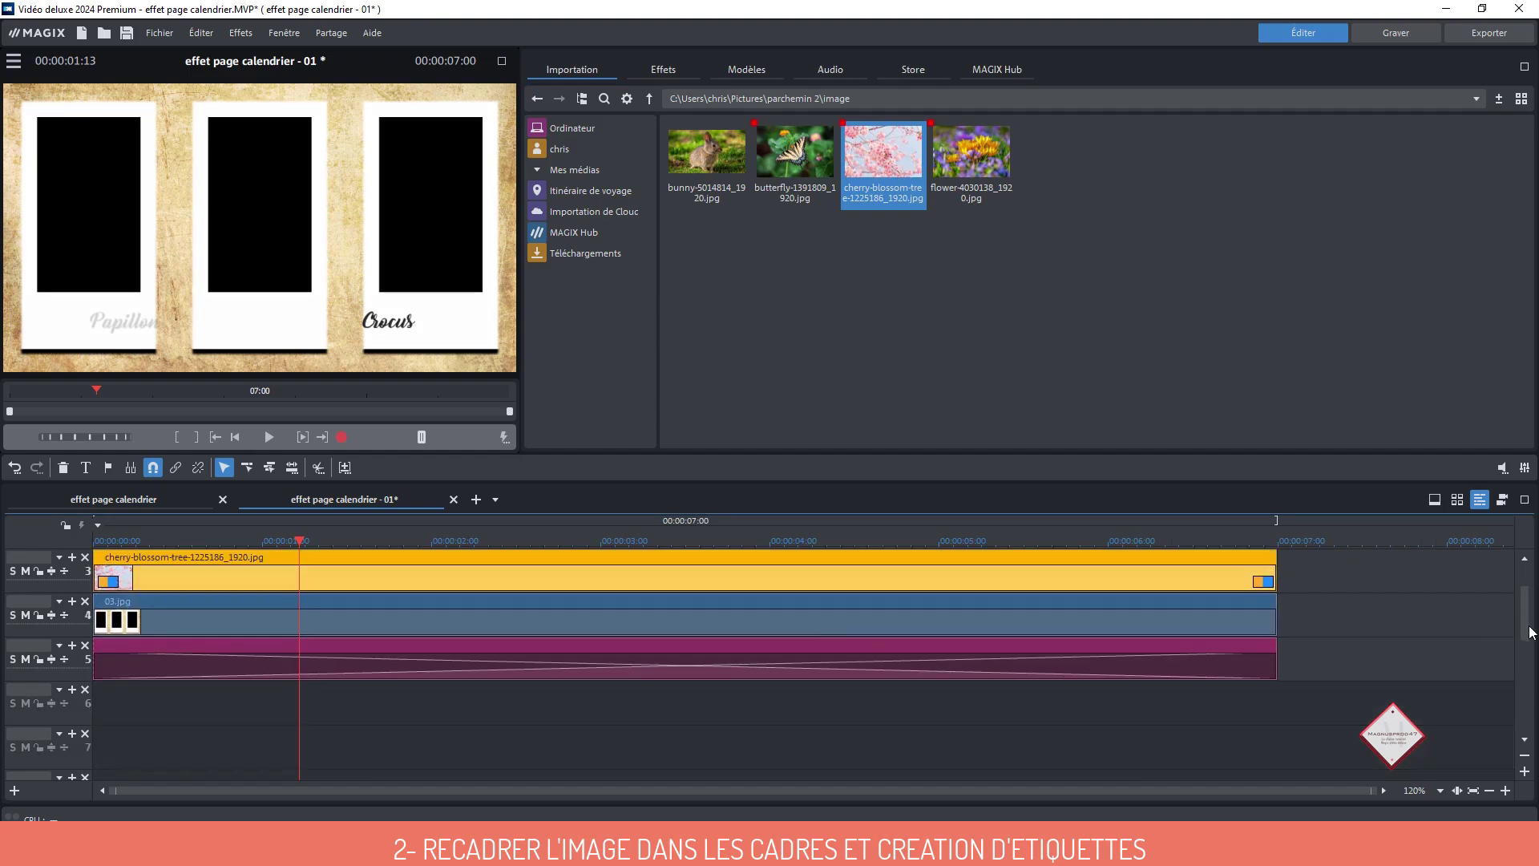
pyautogui.moveTo(869, 656); pyautogui.dragTo(857, 703)
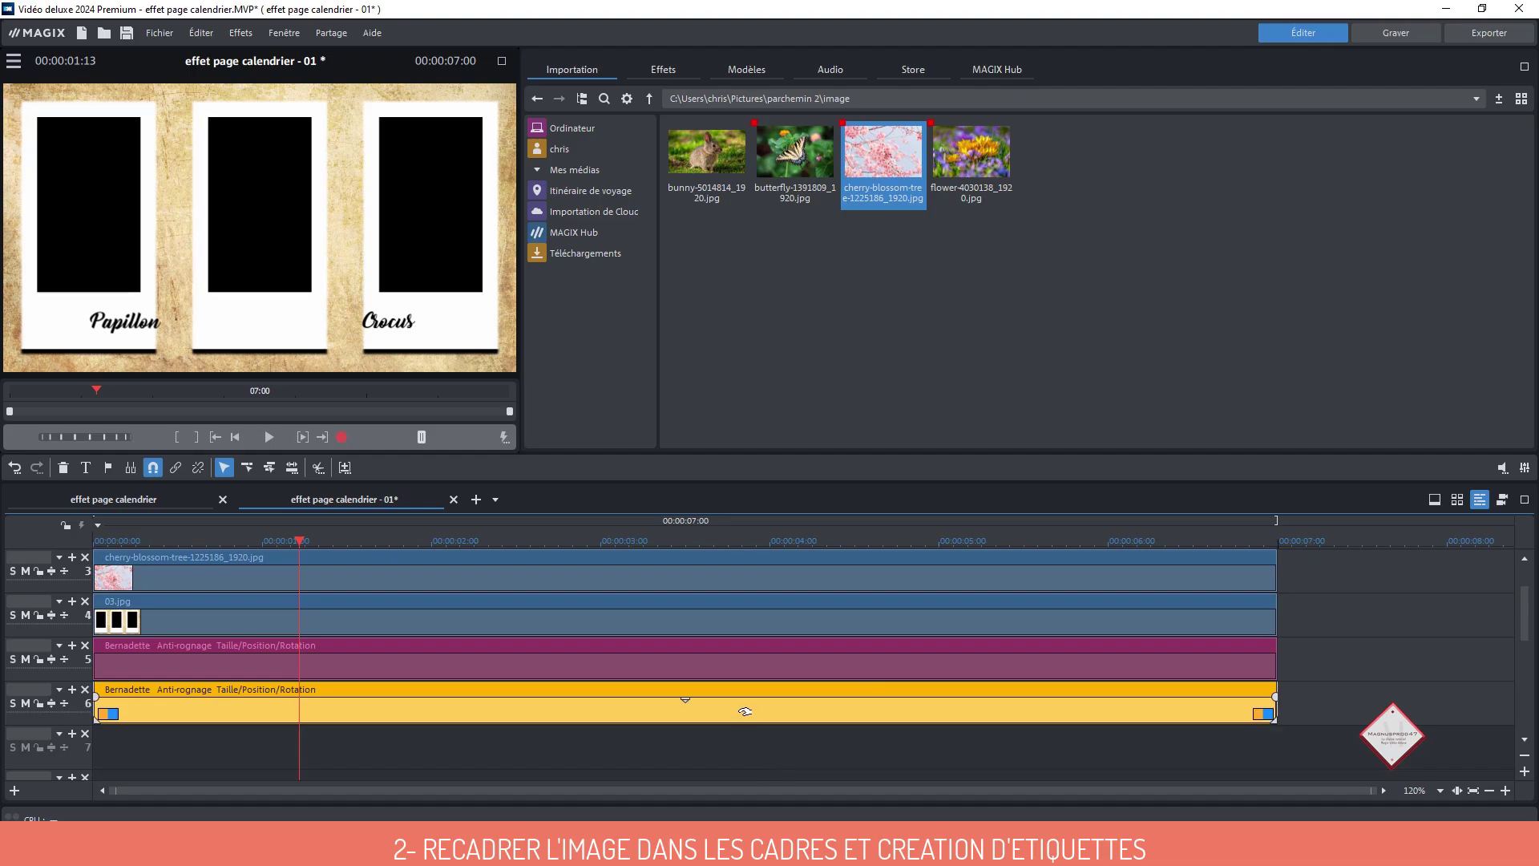
pyautogui.moveTo(744, 711)
pyautogui.mouseDown()
pyautogui.moveTo(705, 711)
pyautogui.moveTo(715, 733)
pyautogui.moveTo(473, 749)
pyautogui.moveTo(470, 764)
pyautogui.mouseUp()
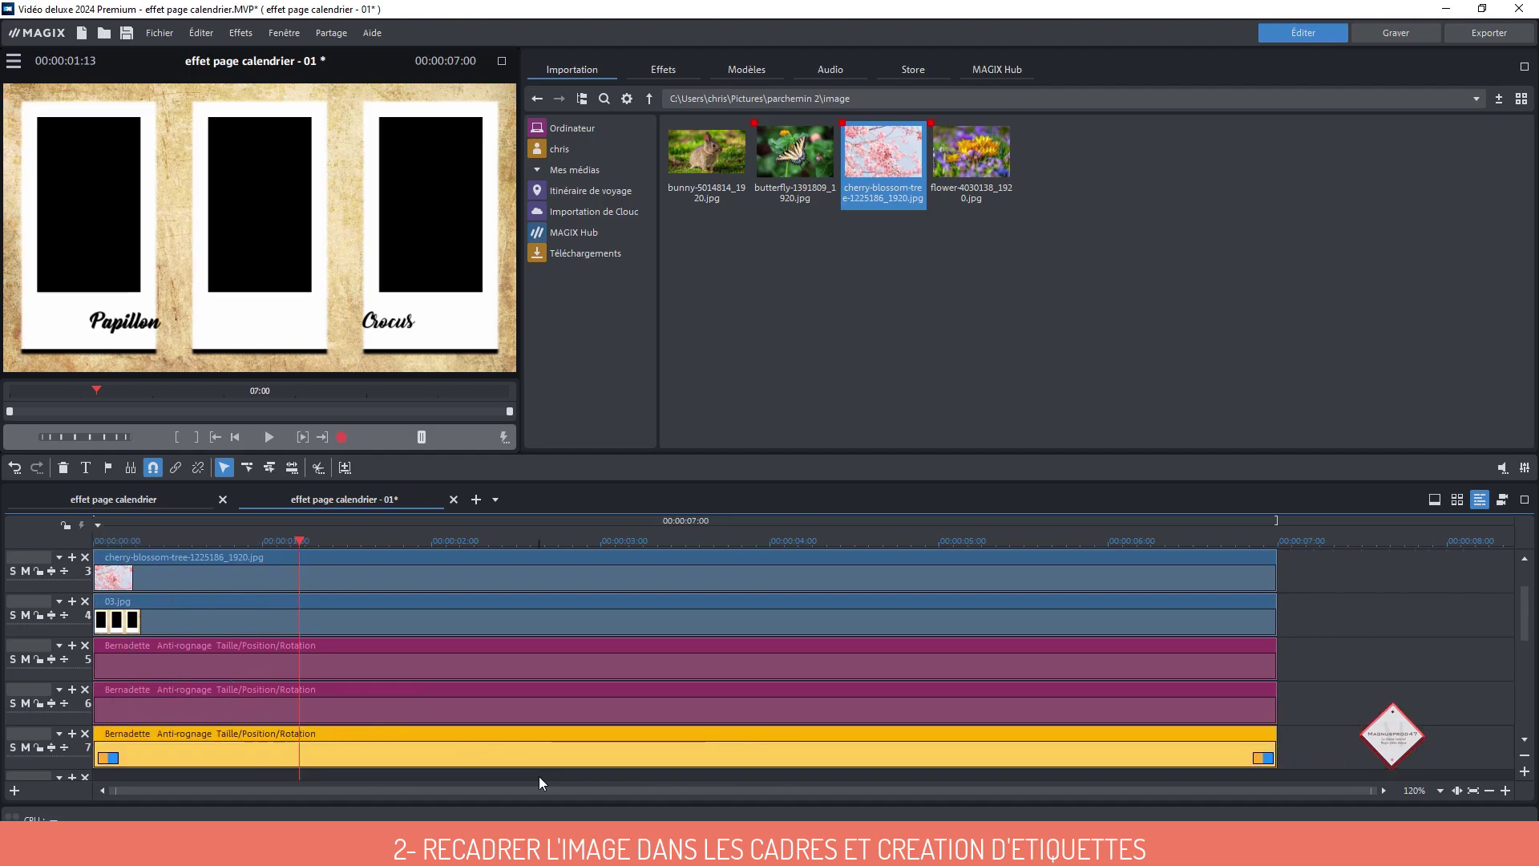
# Place the duplicated Papillon title below the middle frame window and the original one below the left window
pyautogui.doubleClick(376, 746)
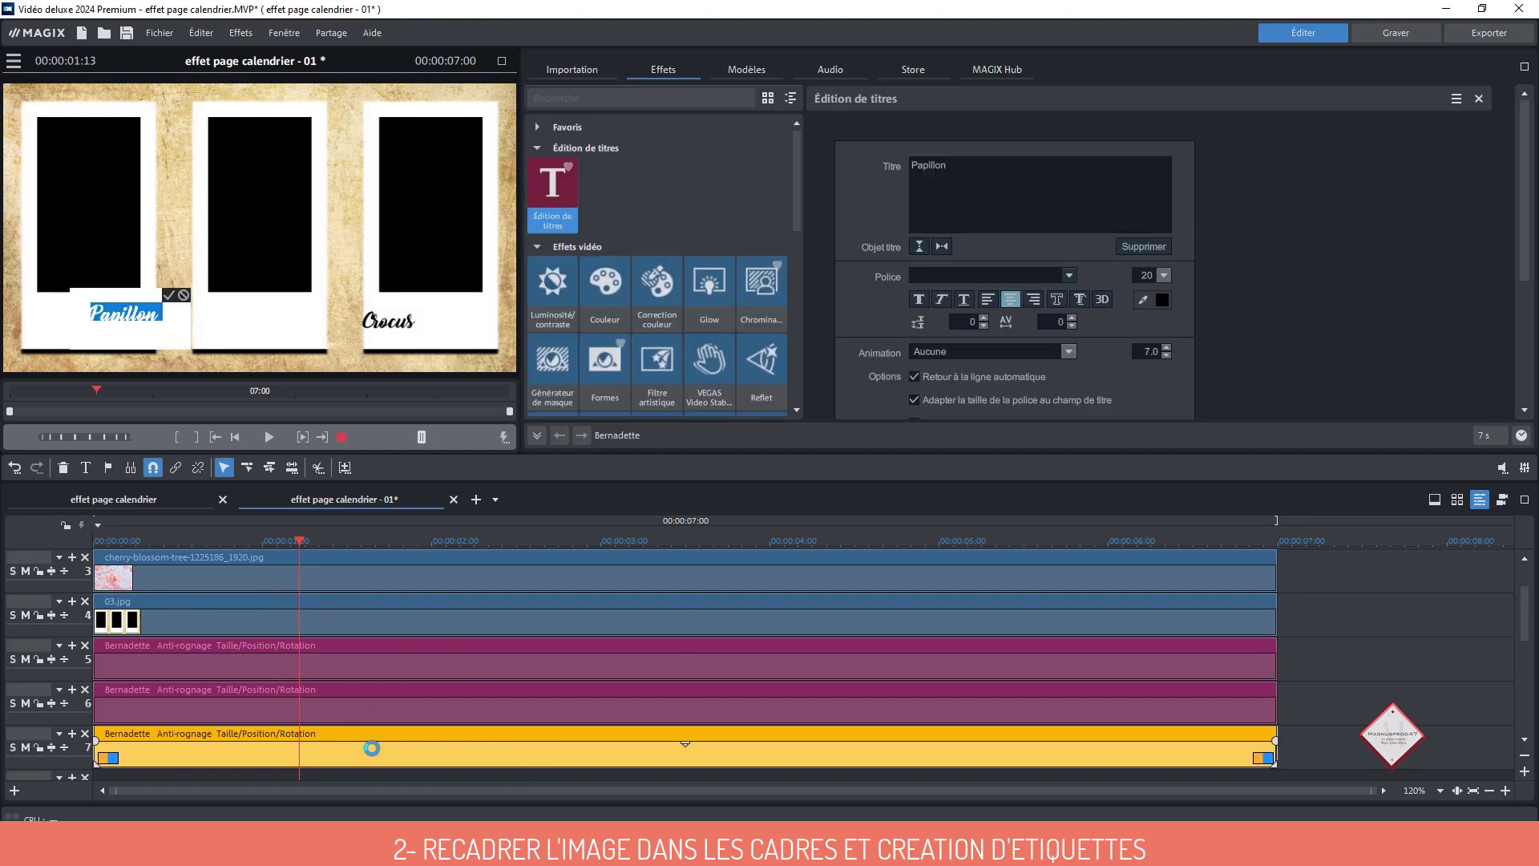
pyautogui.click(167, 296)
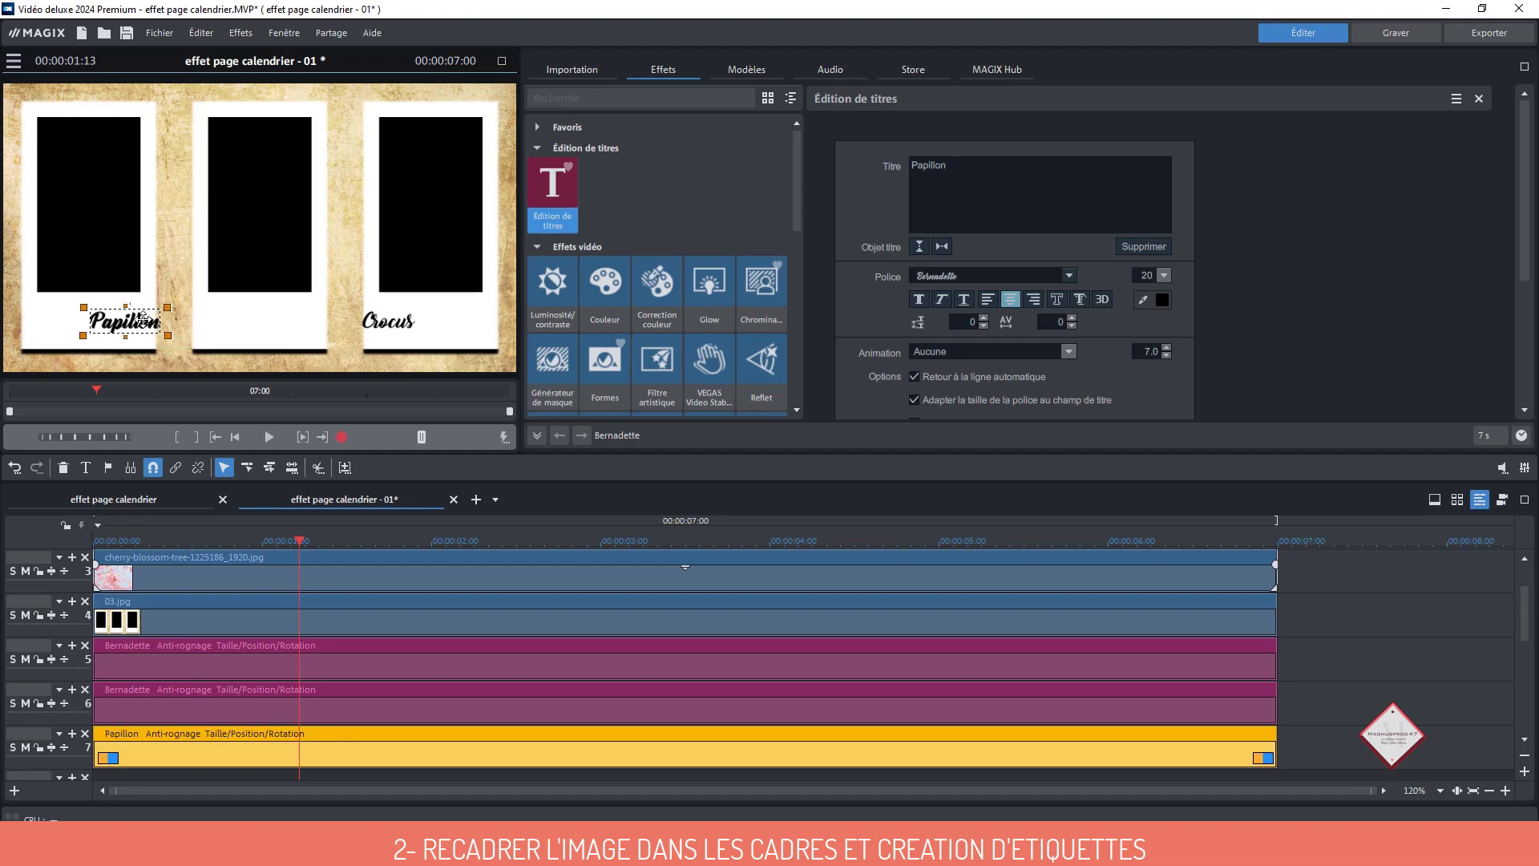
pyautogui.moveTo(139, 321); pyautogui.dragTo(267, 322)
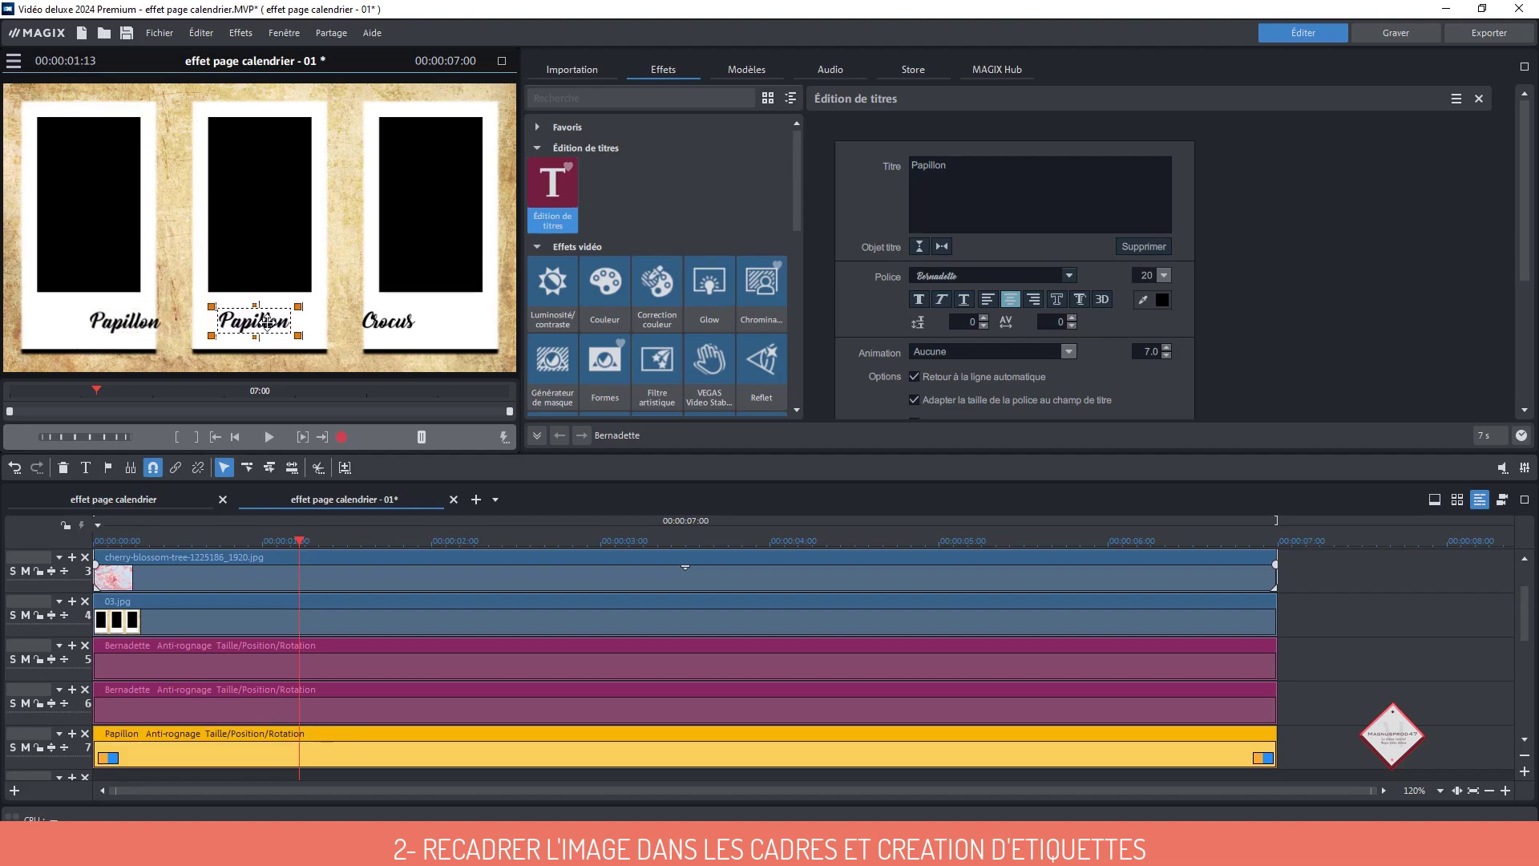
pyautogui.click(120, 322)
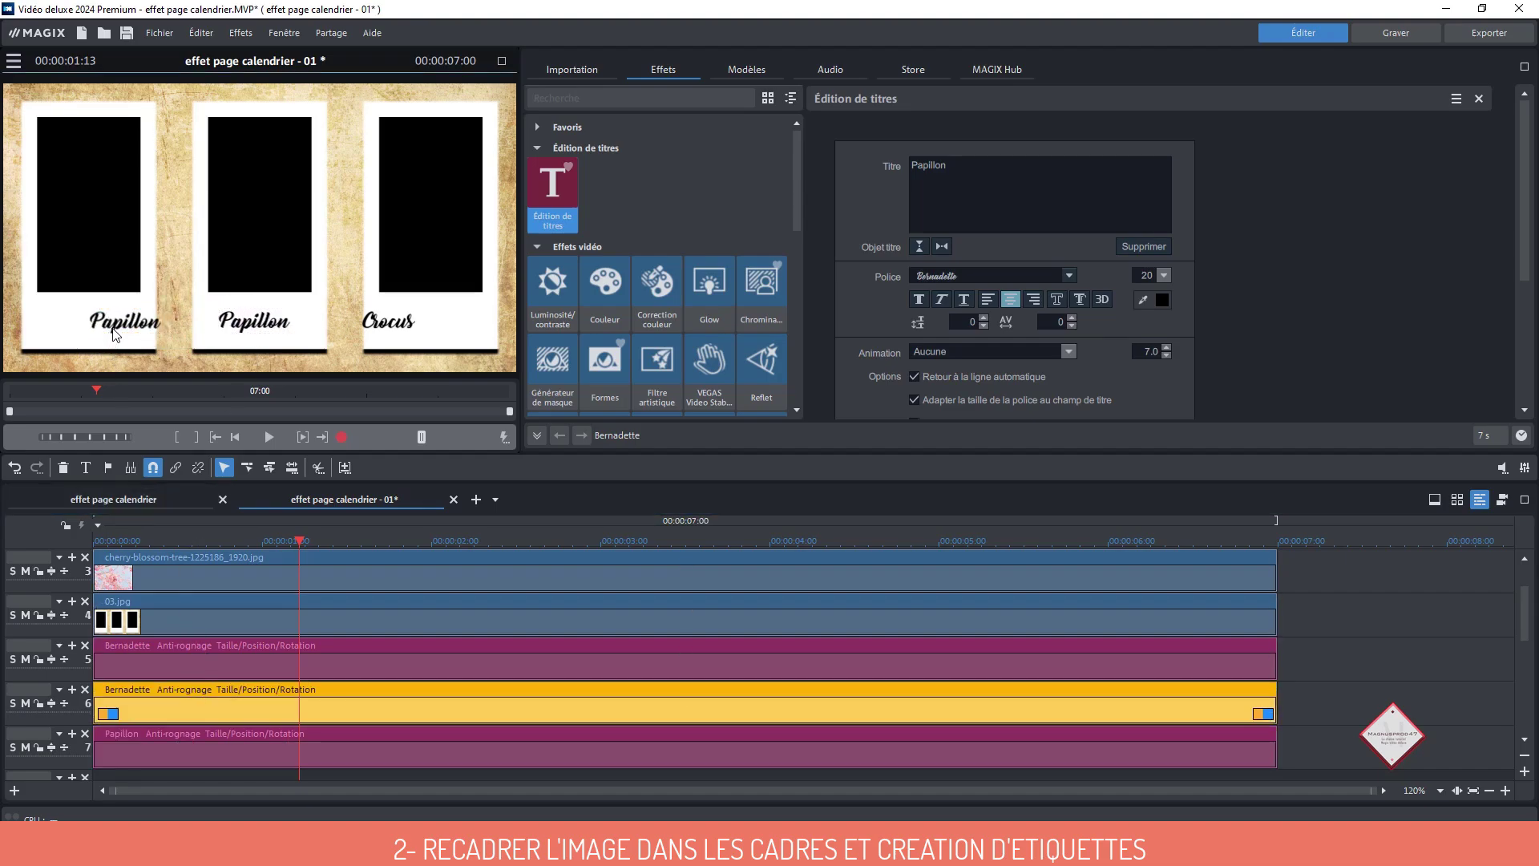
pyautogui.moveTo(120, 325); pyautogui.dragTo(85, 324)
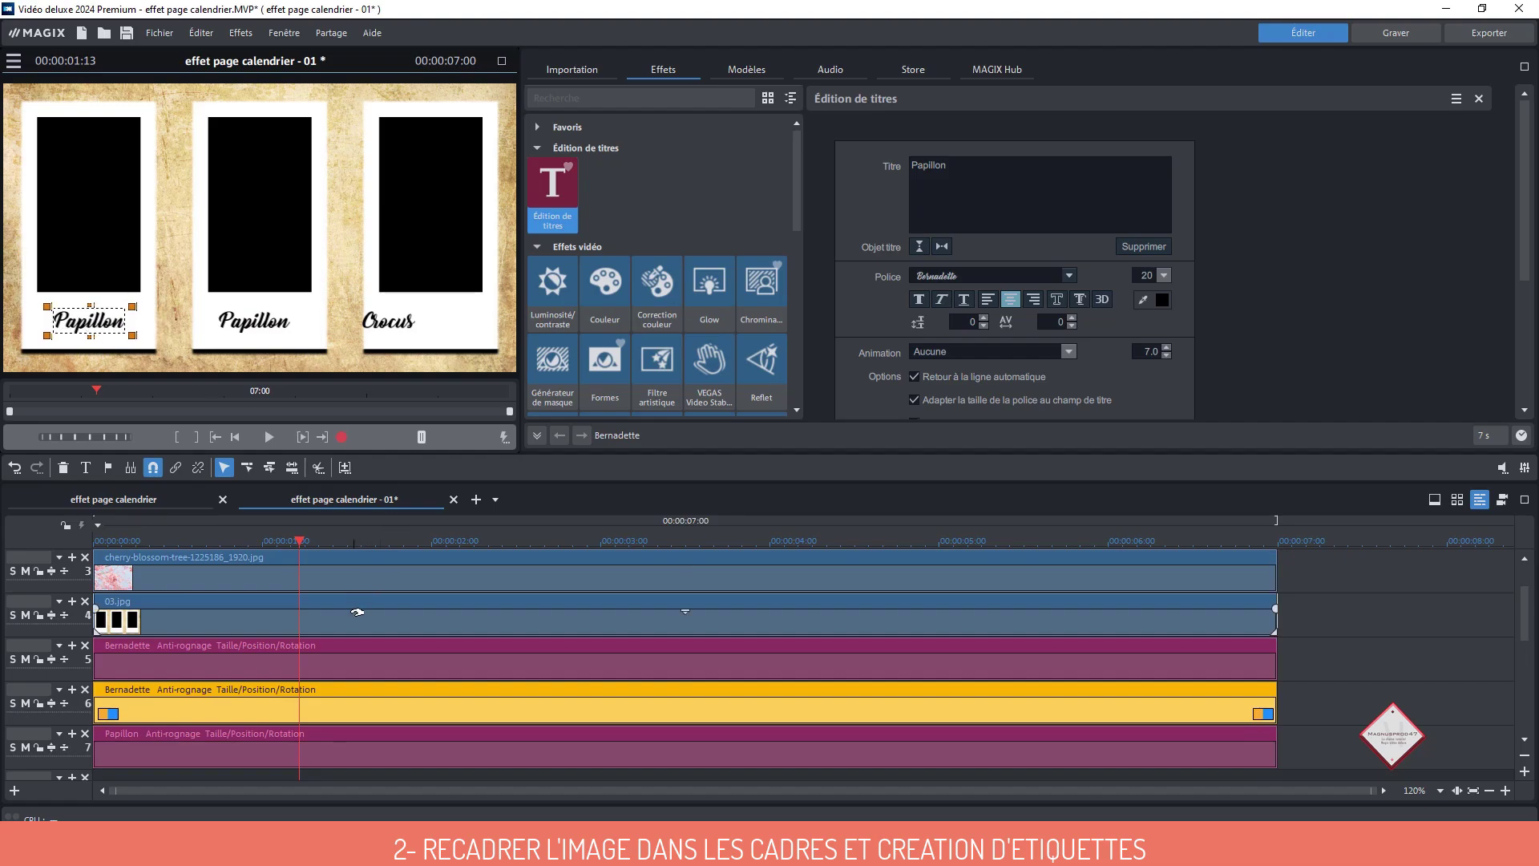
# Centre the Crocus title below the right frame window
pyautogui.click(356, 584)
pyautogui.click(336, 658)
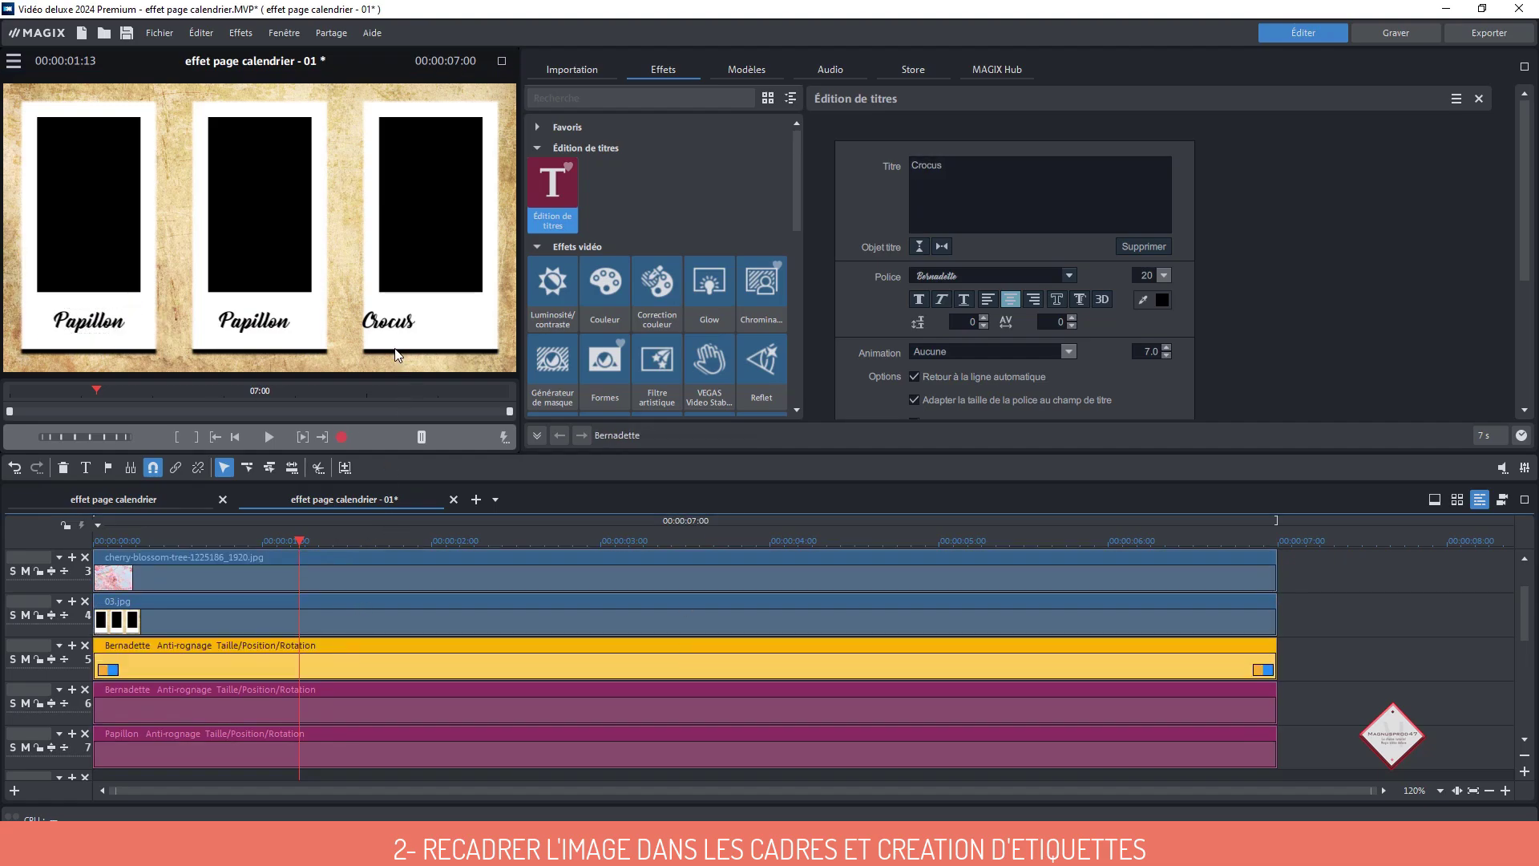
pyautogui.click(397, 320)
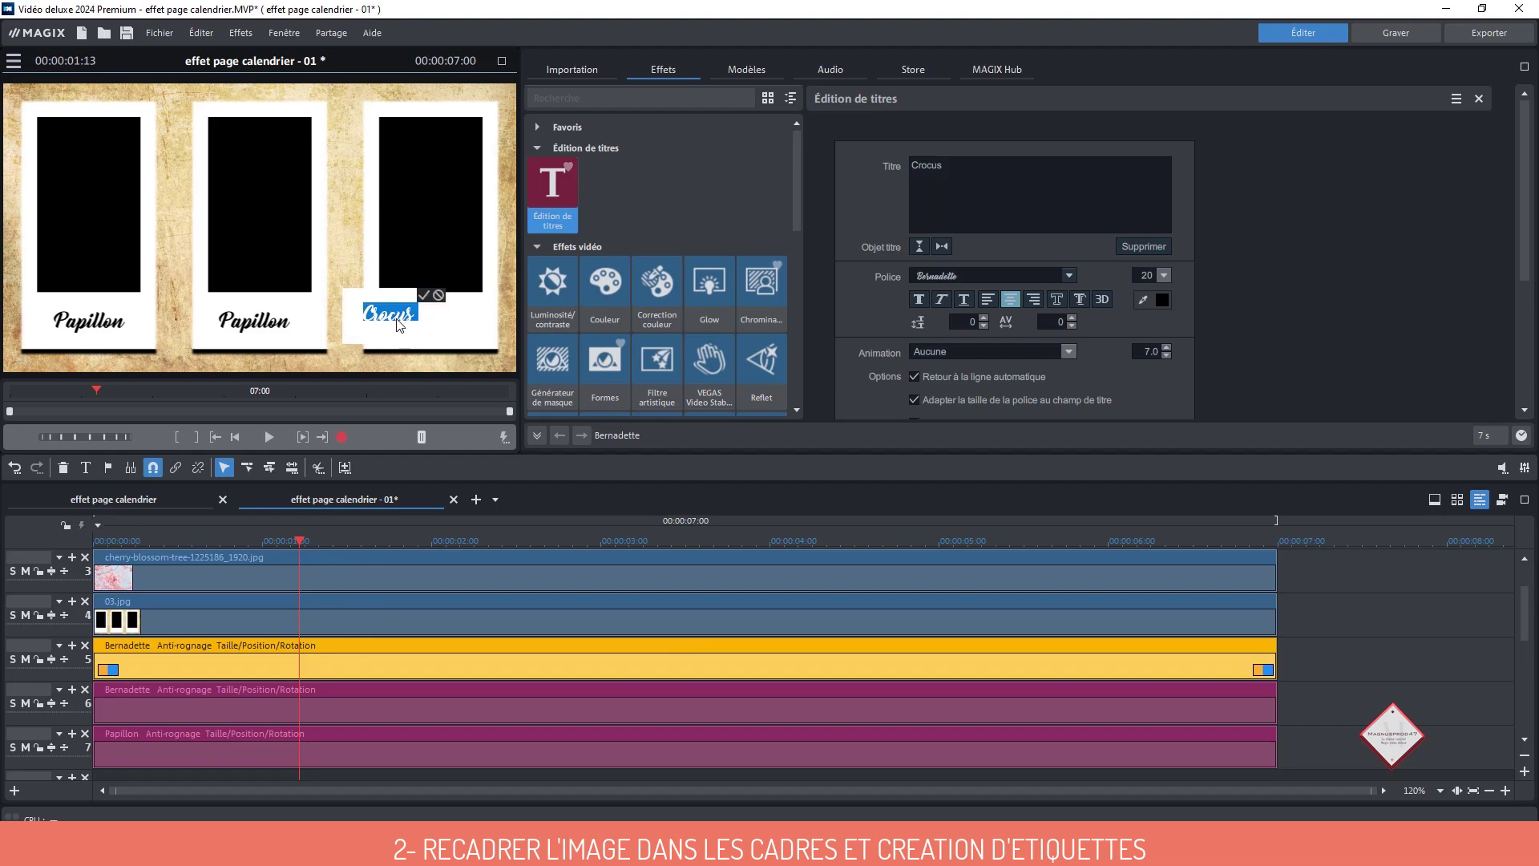
pyautogui.click(424, 295)
pyautogui.moveTo(408, 319); pyautogui.dragTo(445, 321)
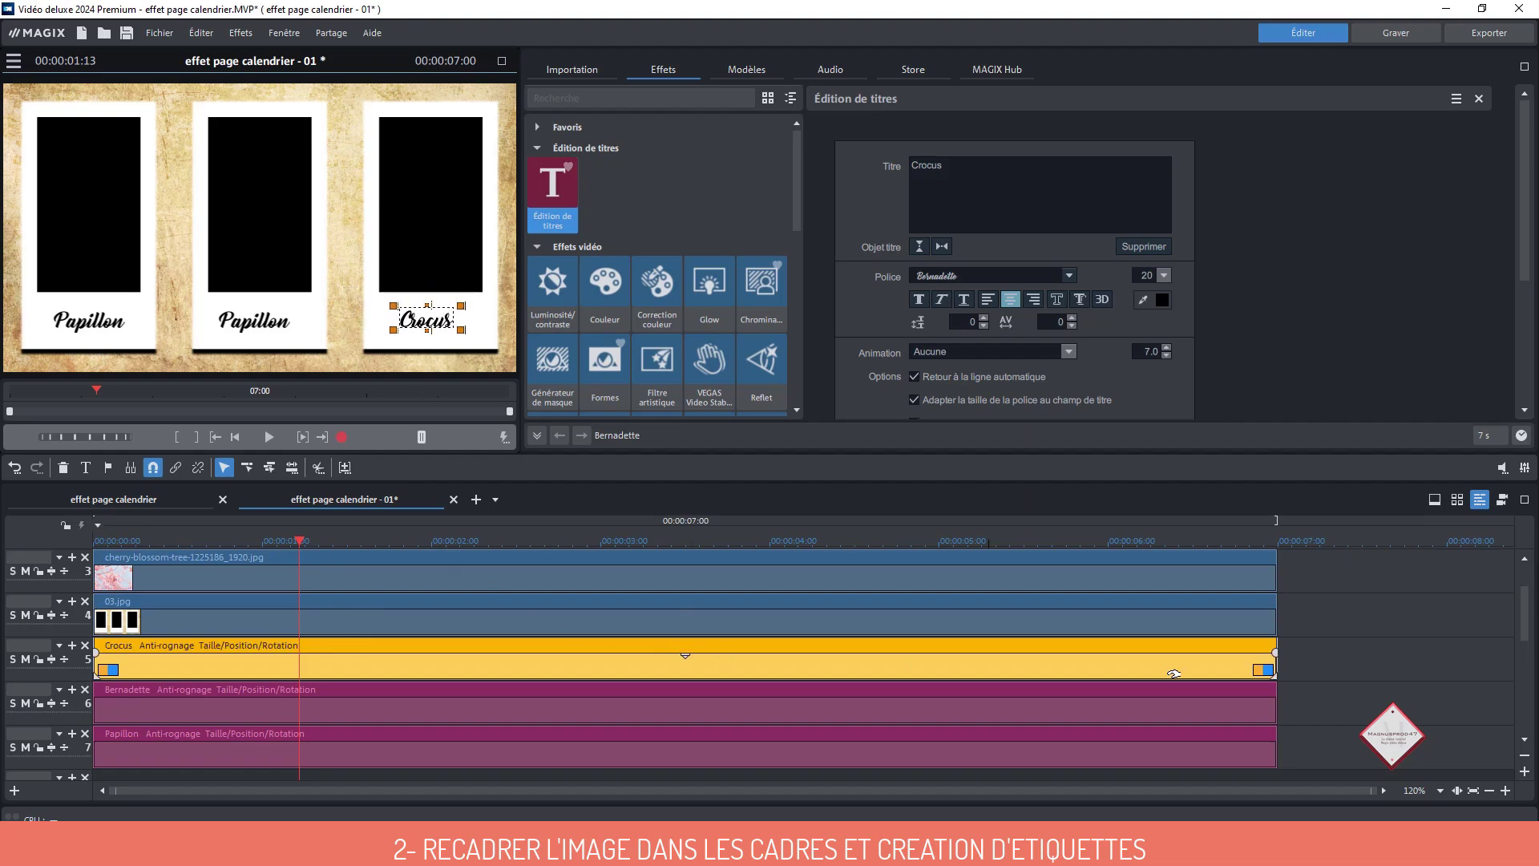
pyautogui.click(1330, 671)
# Apply a chroma key to the 03.jpg frame with Noir as the colour to mask
pyautogui.click(624, 613)
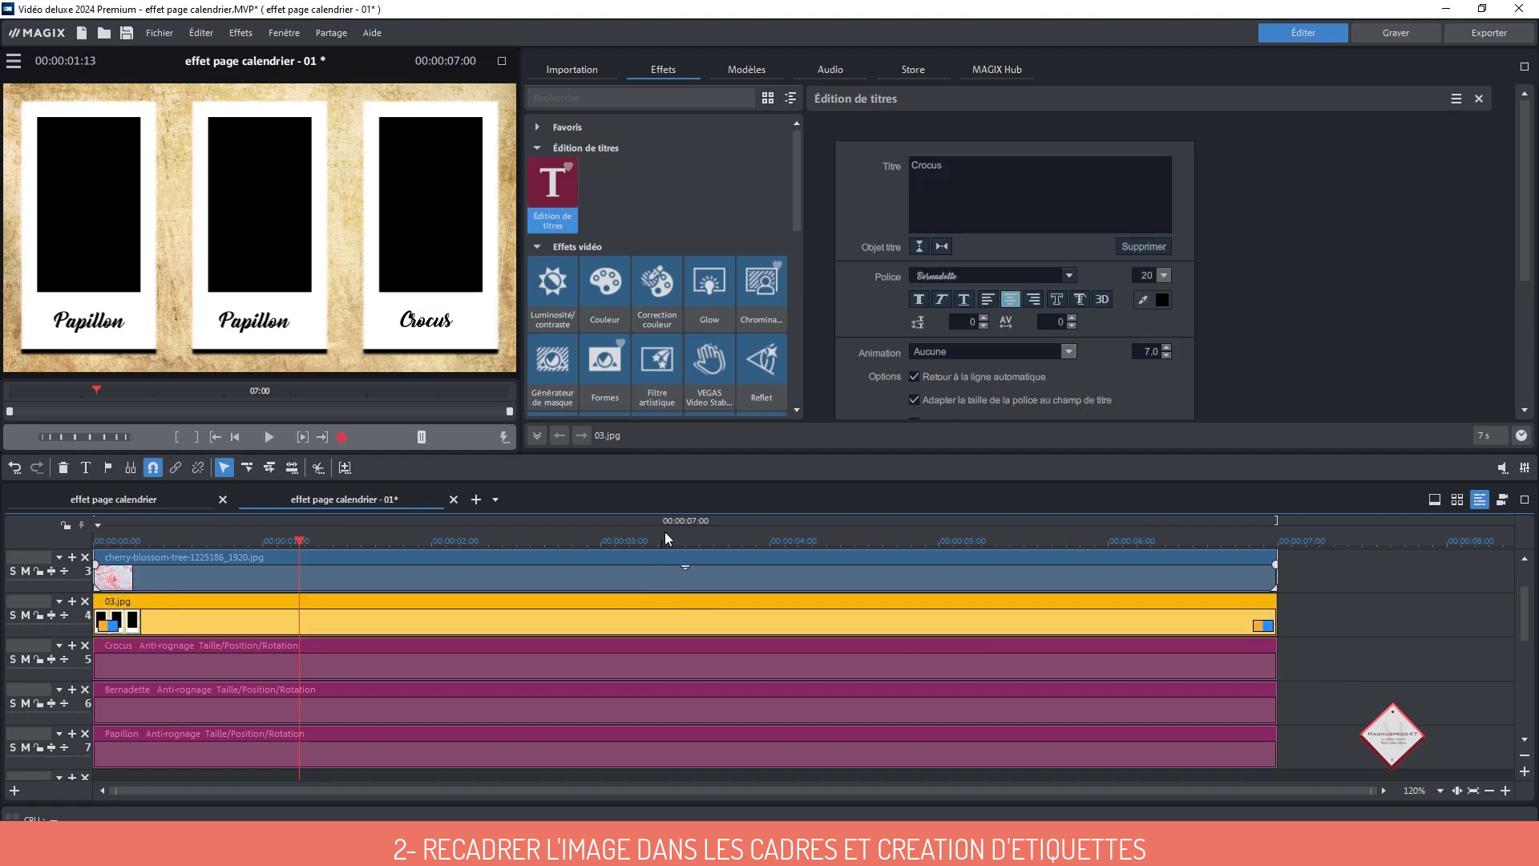
pyautogui.click(753, 286)
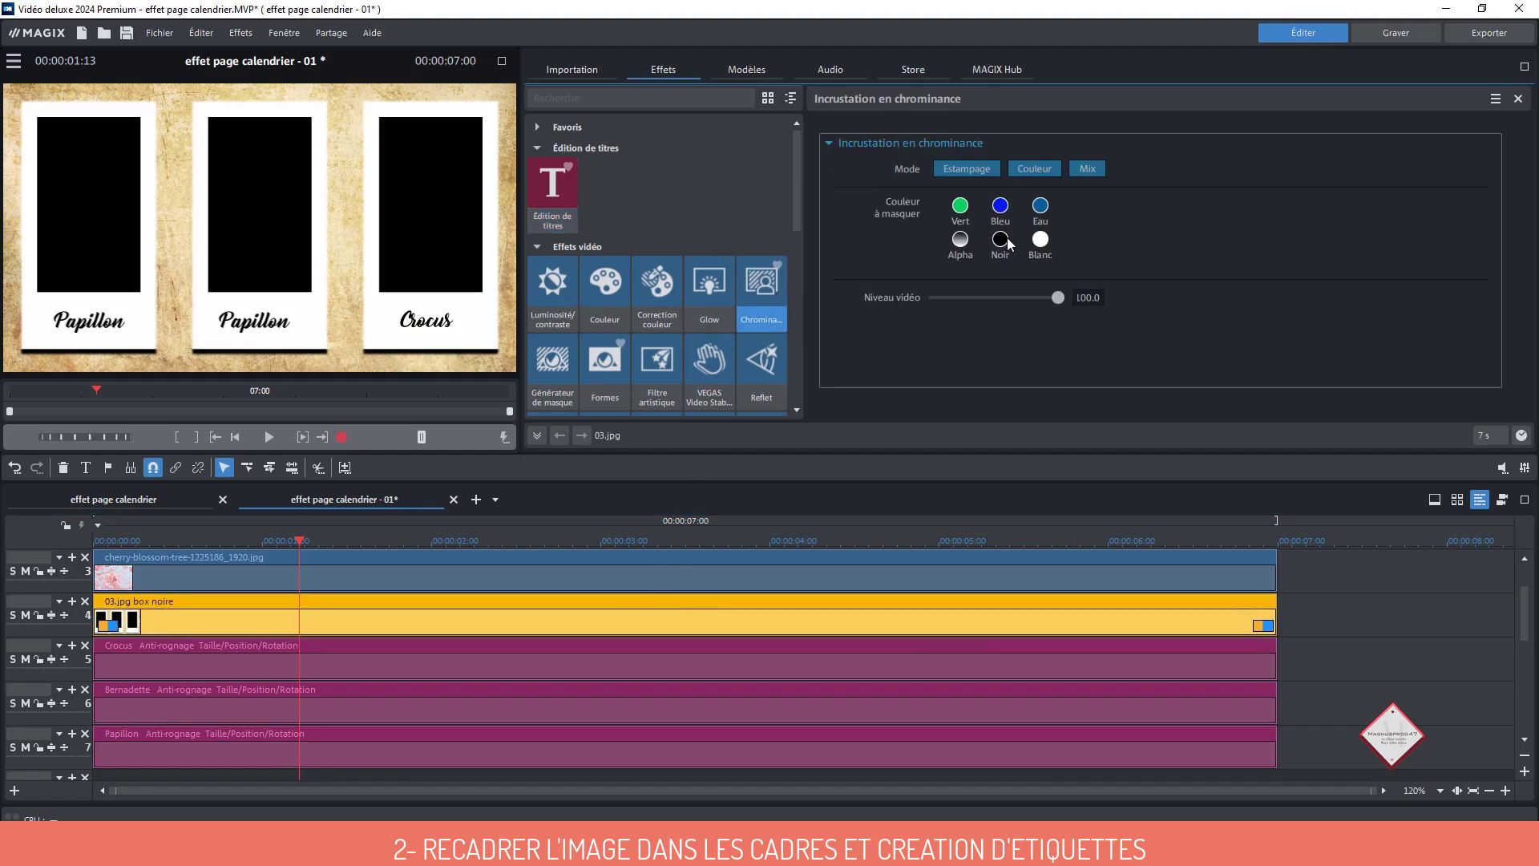
pyautogui.click(1002, 240)
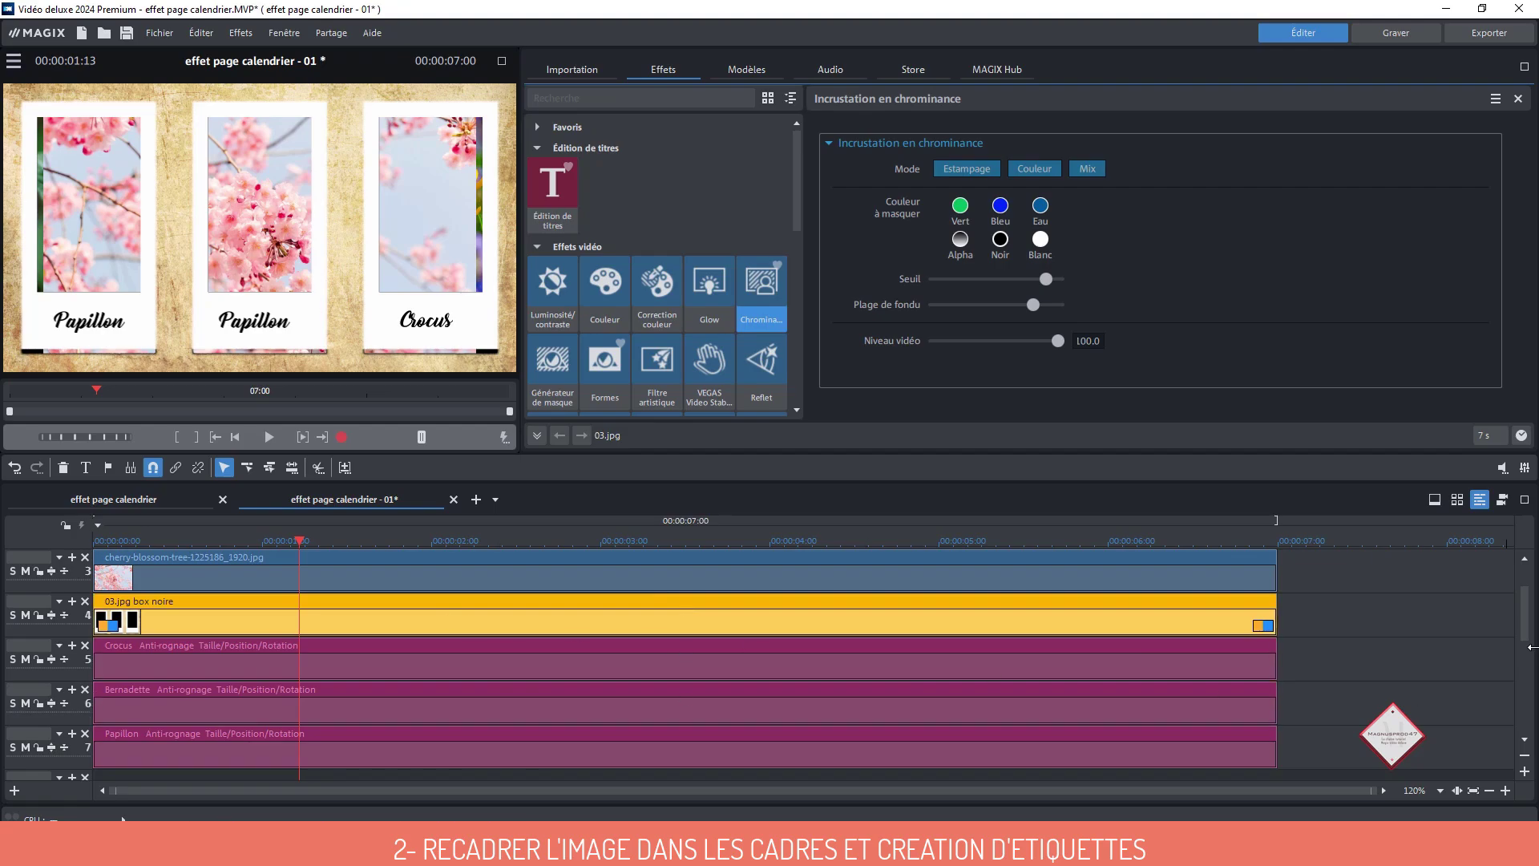
# Scale the cherry-blossom photo to 1140 x 760 px with linked dimensions
pyautogui.scroll(2, 1529, 598)
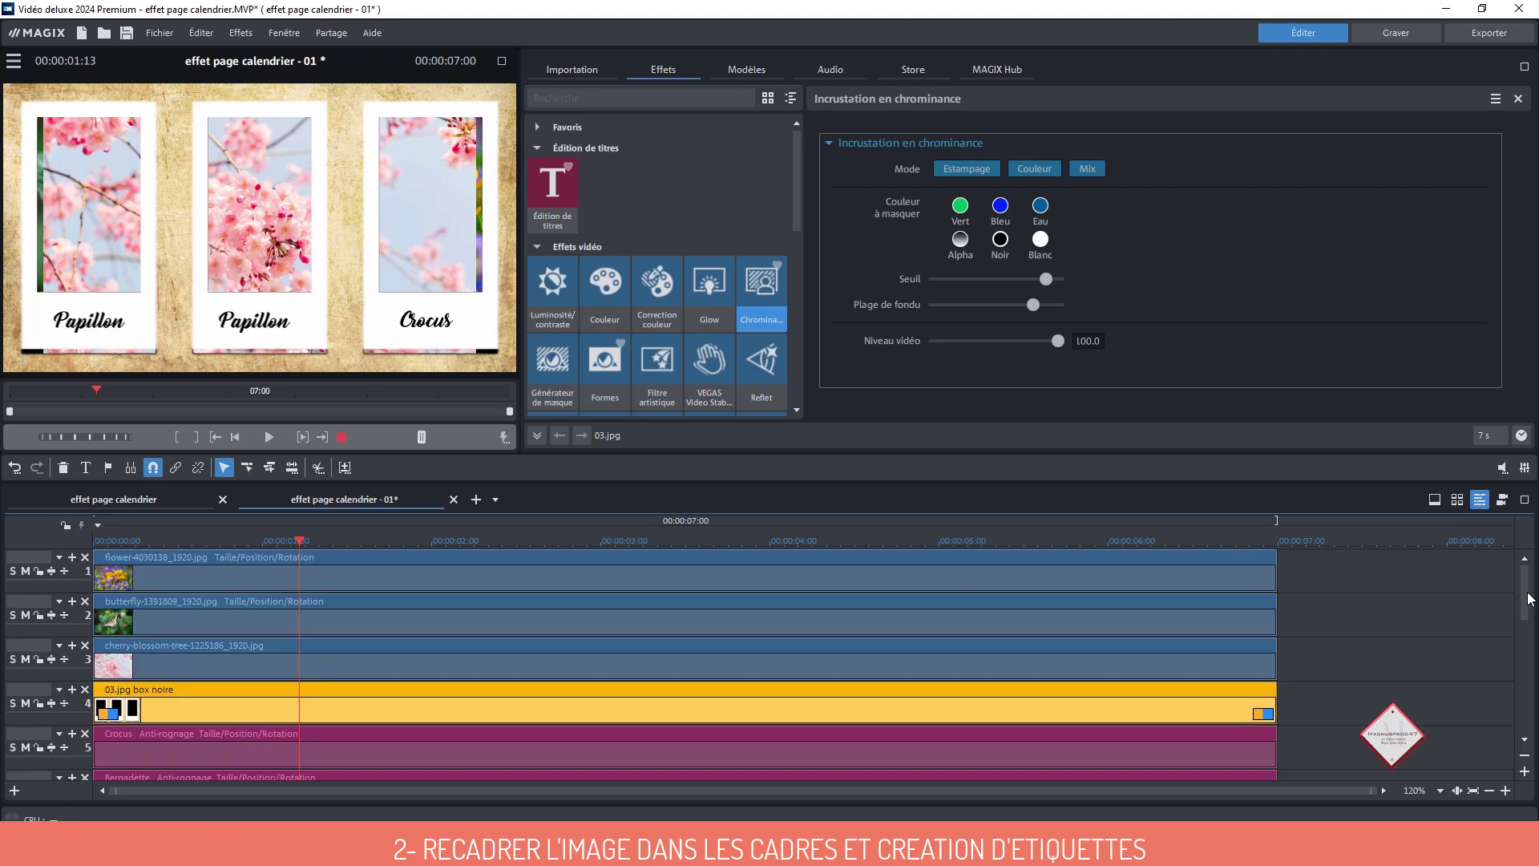
pyautogui.click(647, 666)
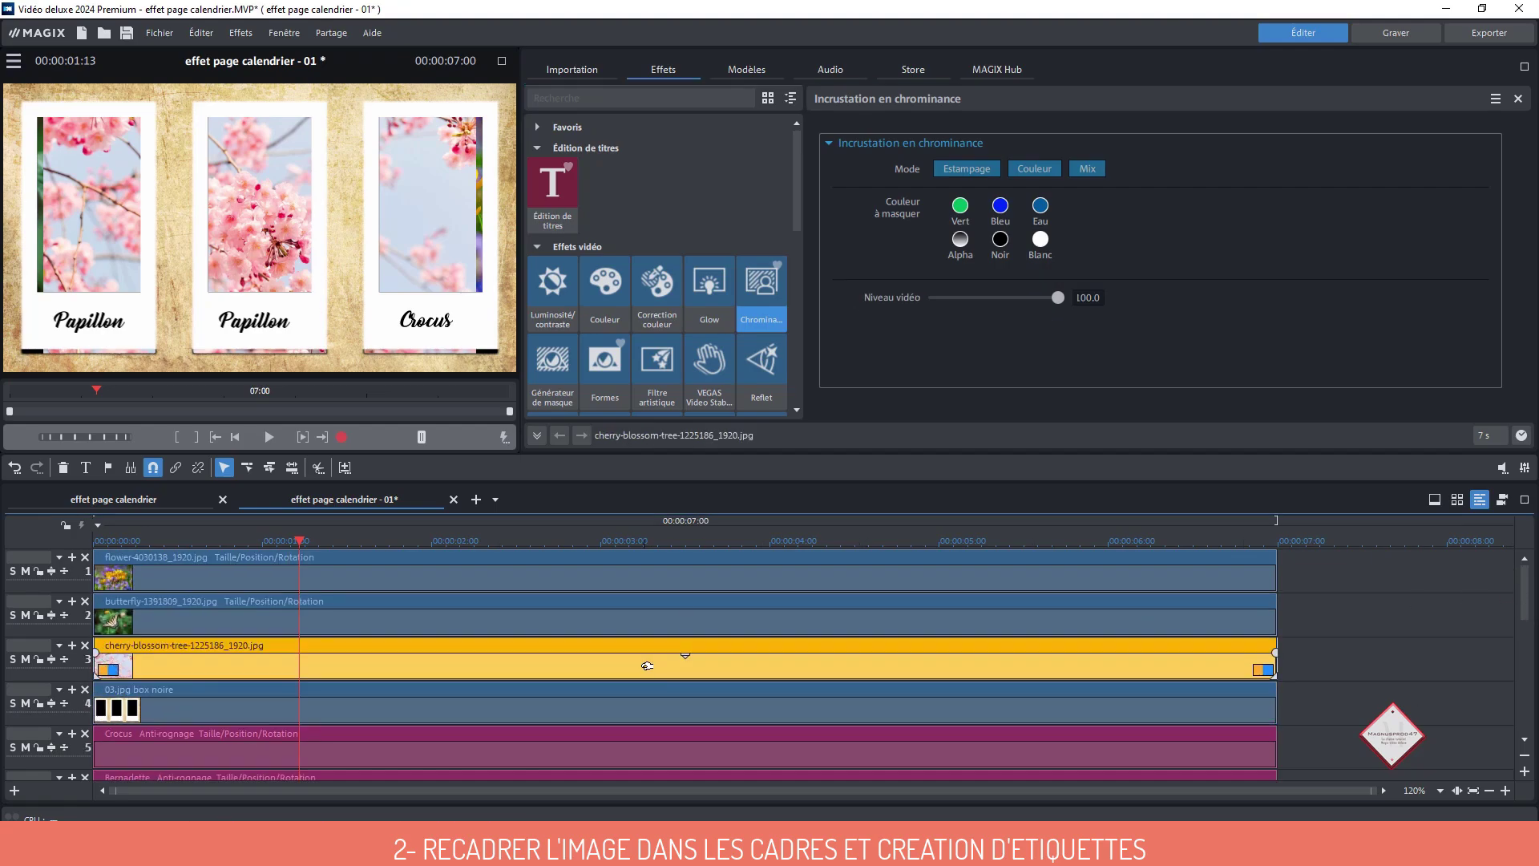
pyautogui.click(791, 98)
pyautogui.click(571, 187)
pyautogui.click(545, 238)
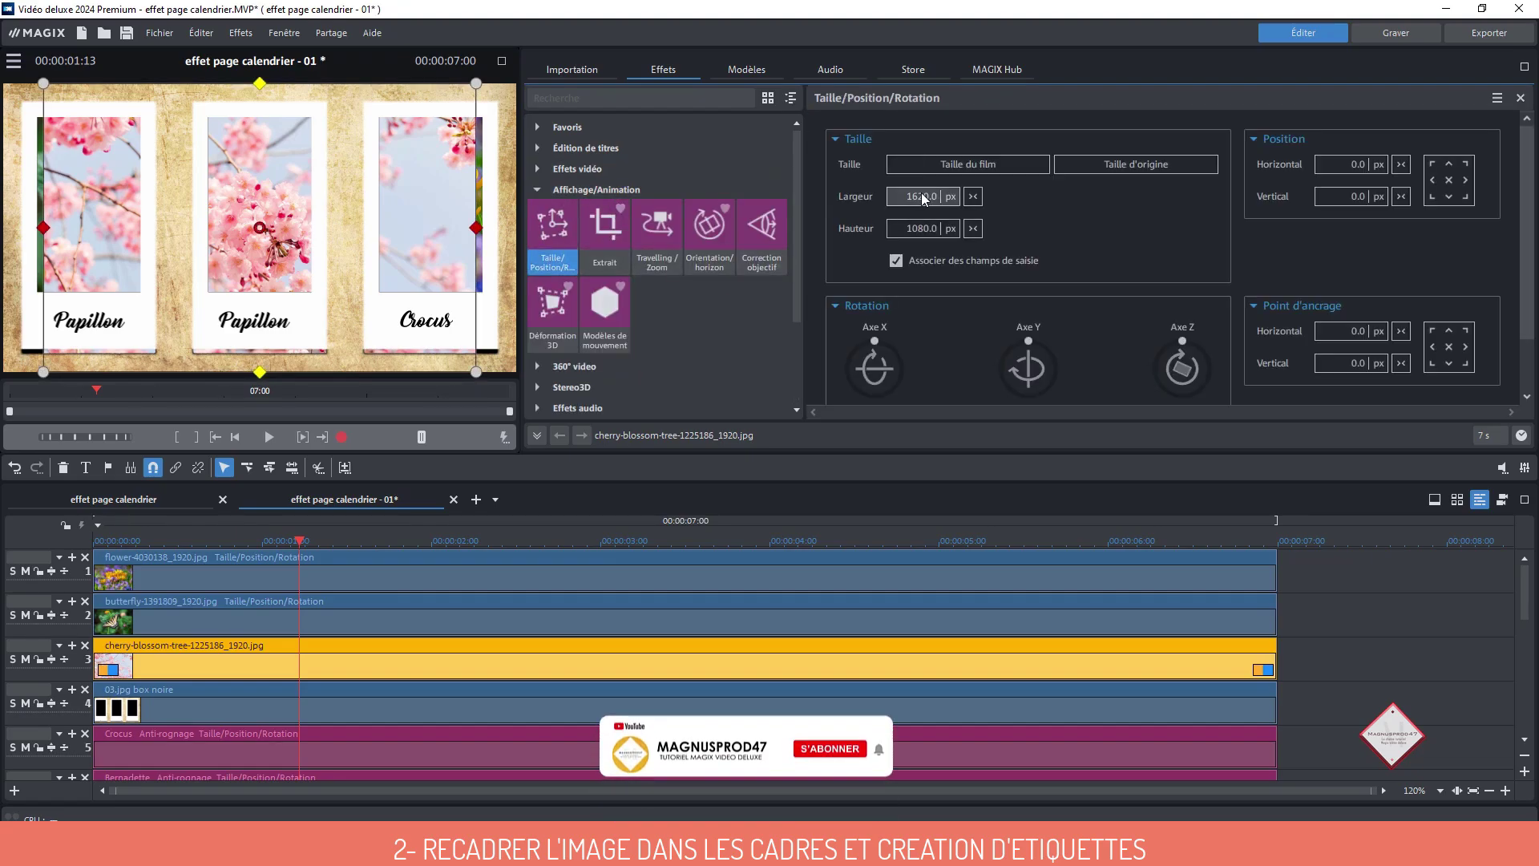
pyautogui.write('1068')
pyautogui.press('Tab')
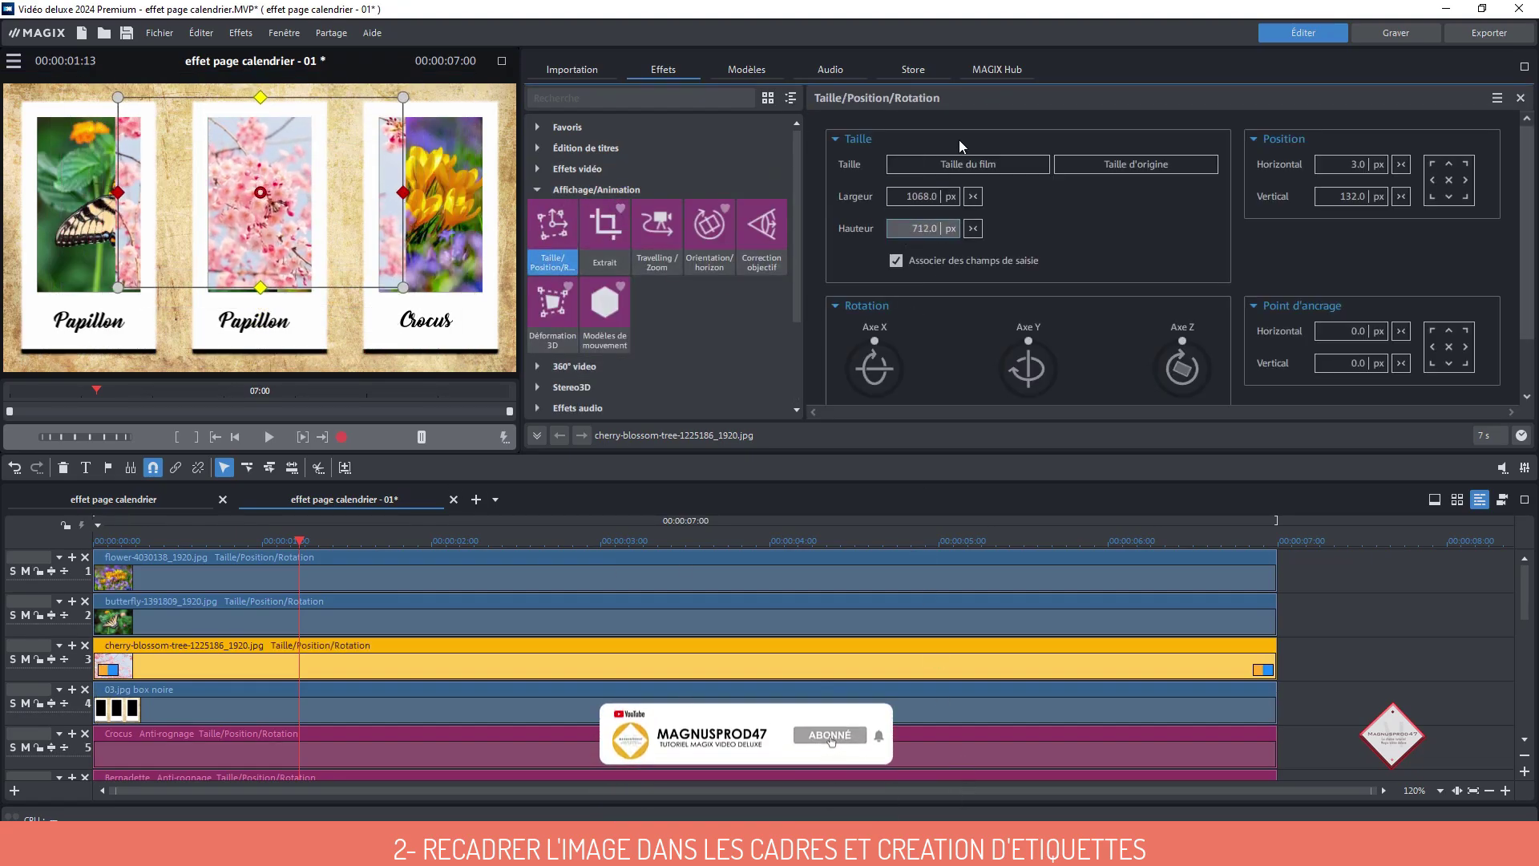
pyautogui.write('760')
pyautogui.press('Return')
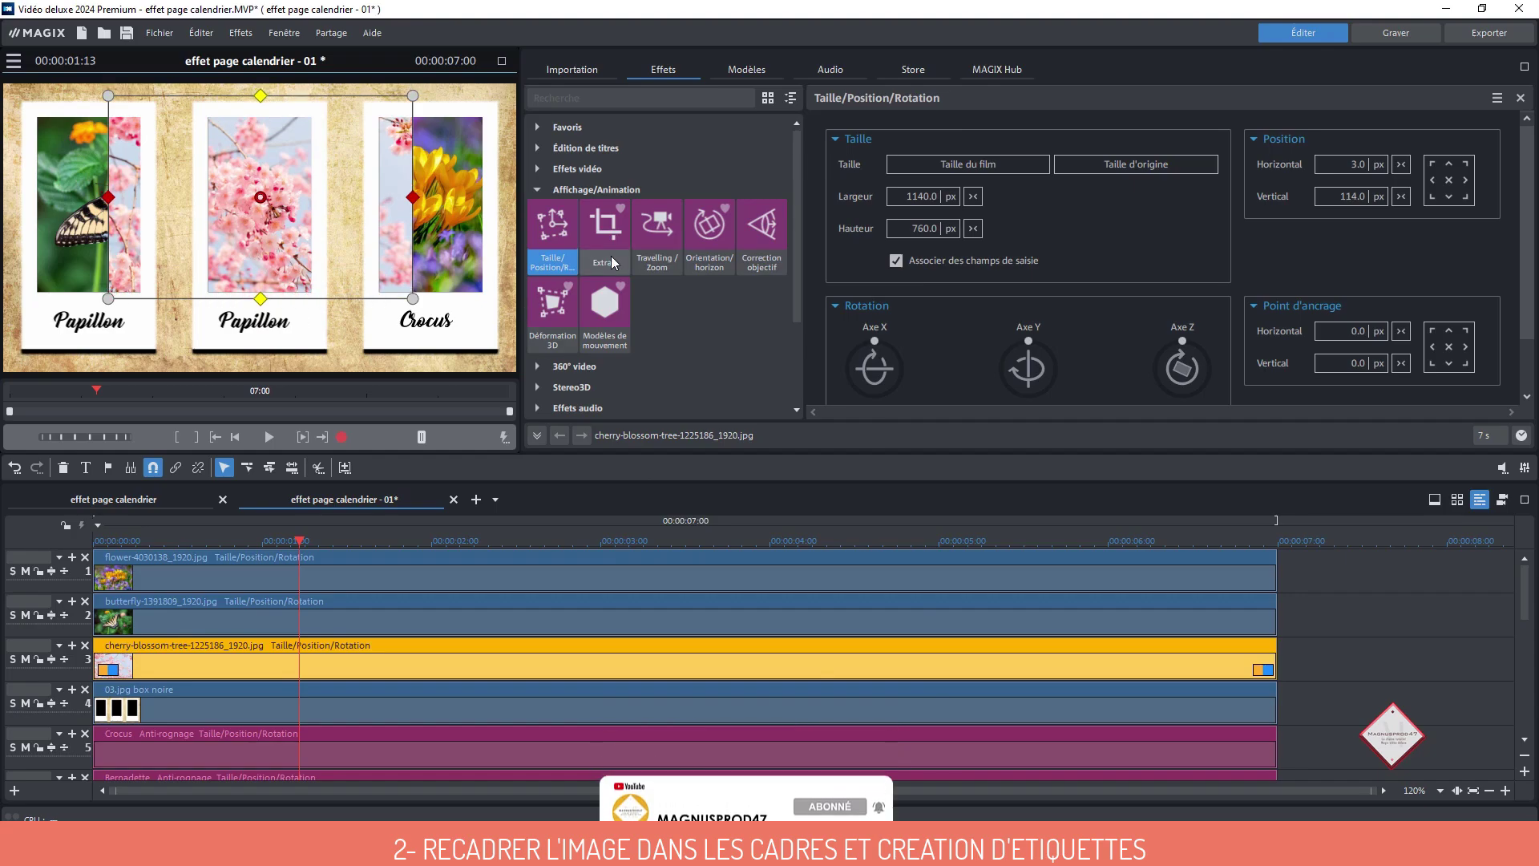
# Crop the cherry-blossom photo to a 3:2 (vertical) extract and fit it inside the middle frame window
pyautogui.click(606, 240)
pyautogui.click(1451, 274)
pyautogui.click(1005, 329)
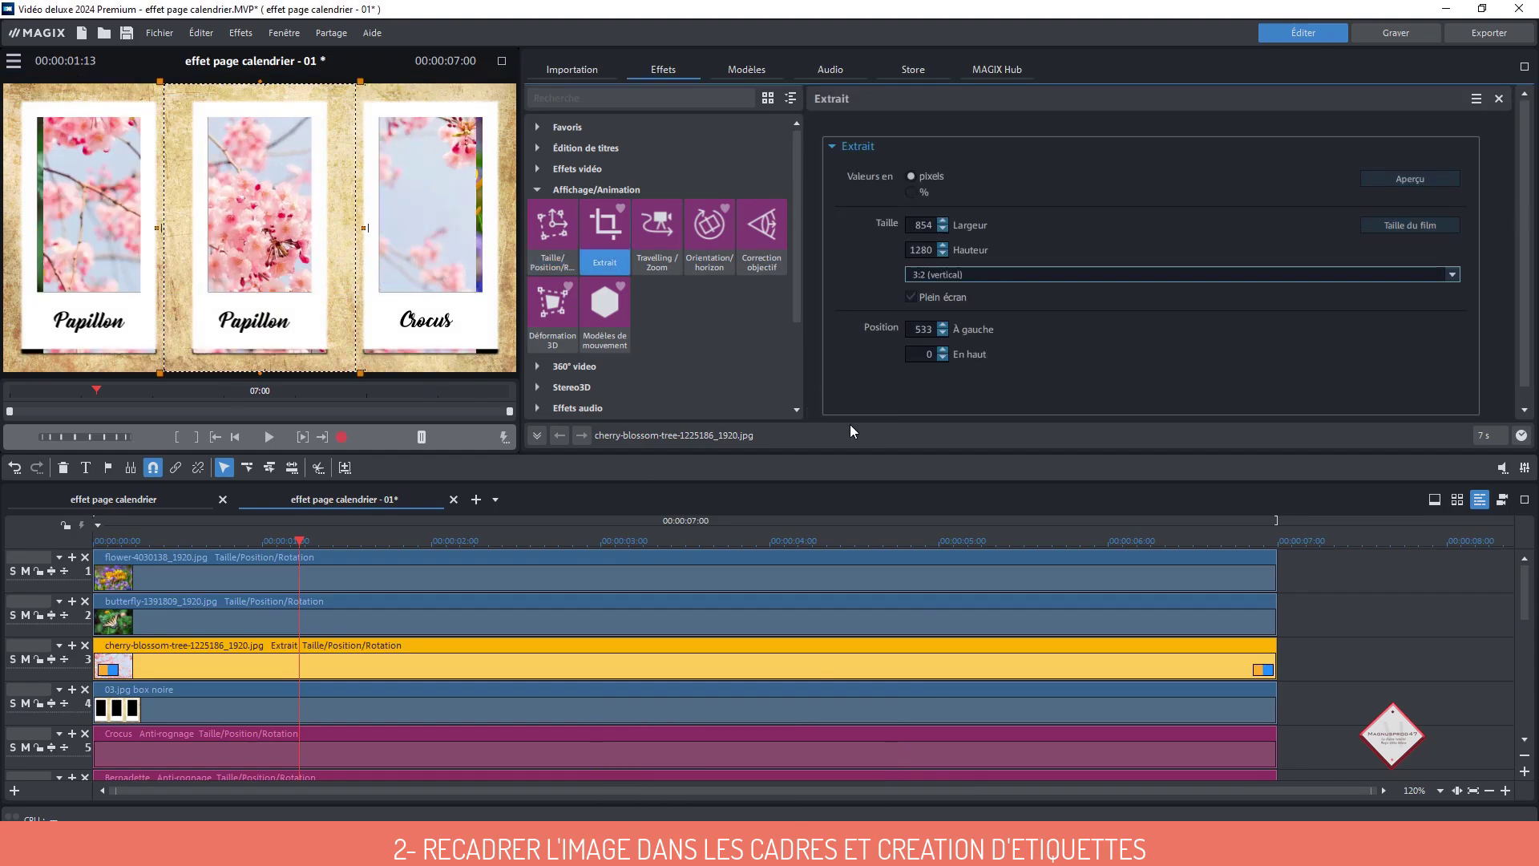
pyautogui.click(272, 251)
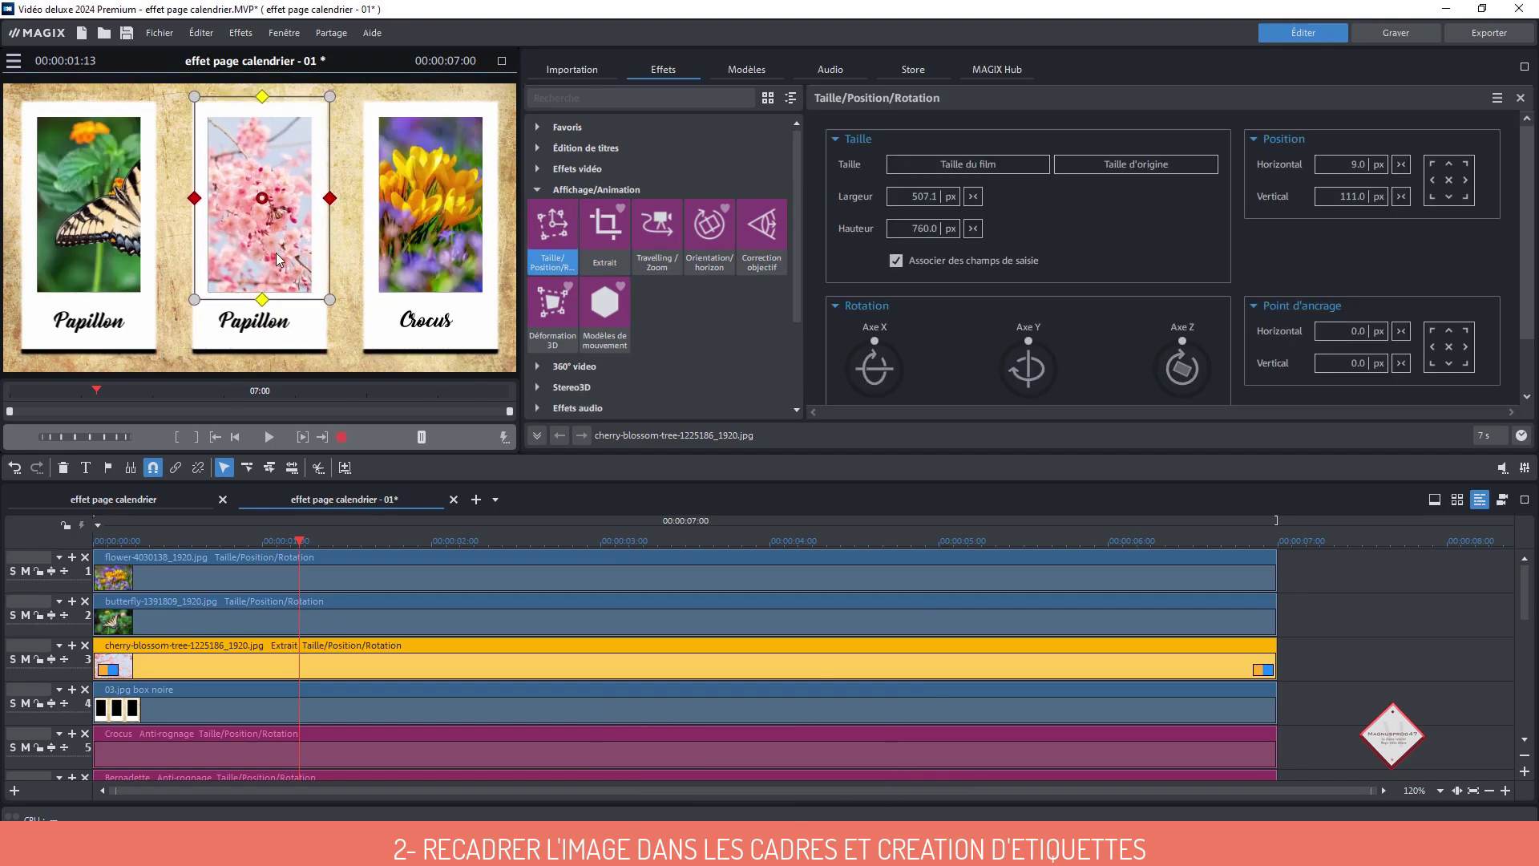
pyautogui.click(278, 256)
pyautogui.scroll(-3, 927, 205)
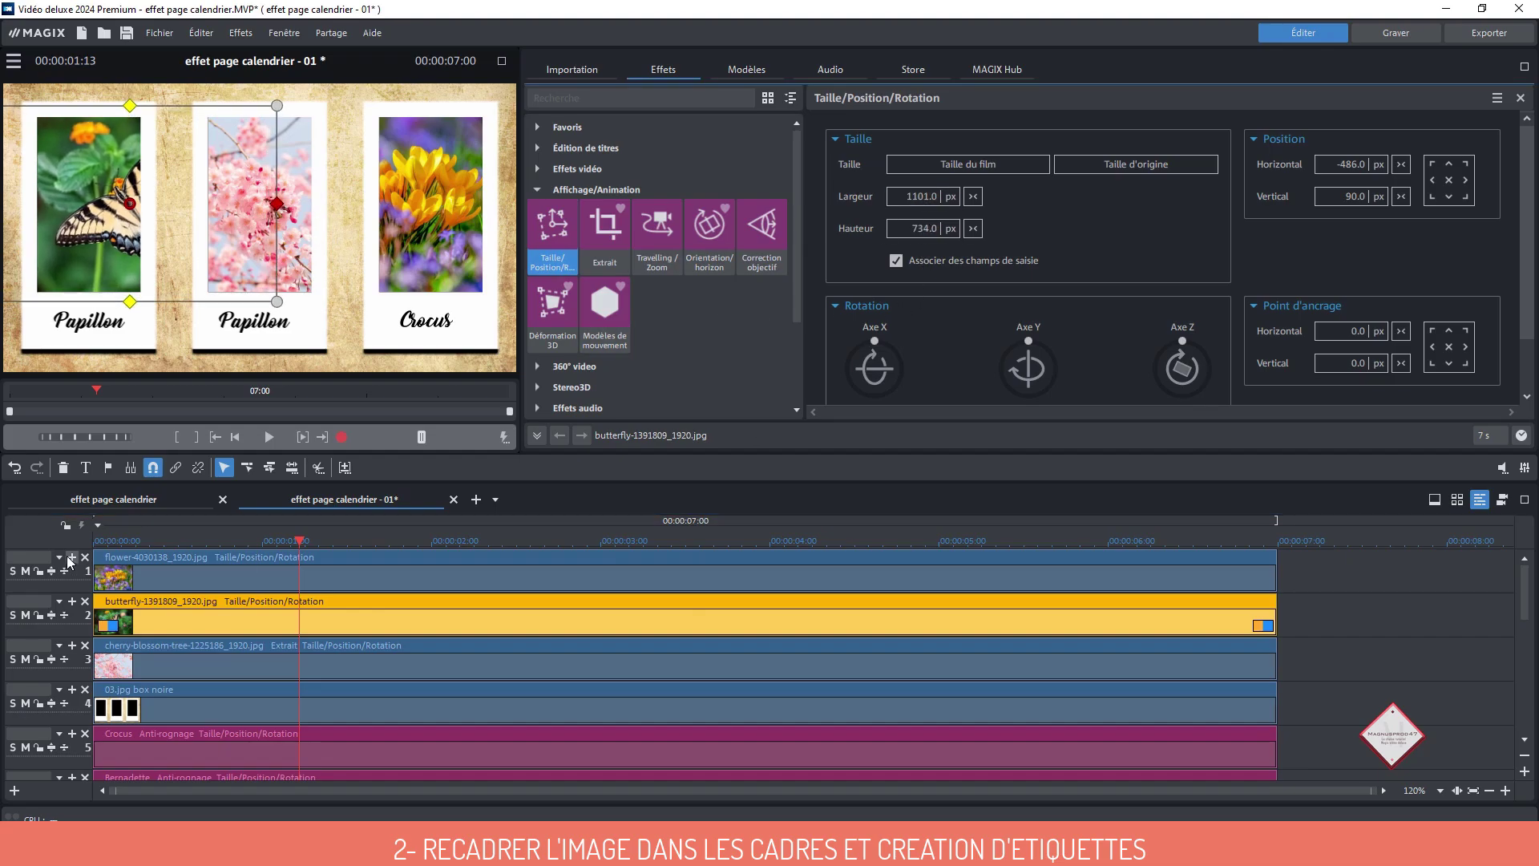
# Crop the butterfly photo to 3:2 (vertical), then fit it in the left window at 462.7 x 693.5 px, positioned at -636, 81 px
pyautogui.click(605, 231)
pyautogui.click(1451, 274)
pyautogui.click(1238, 343)
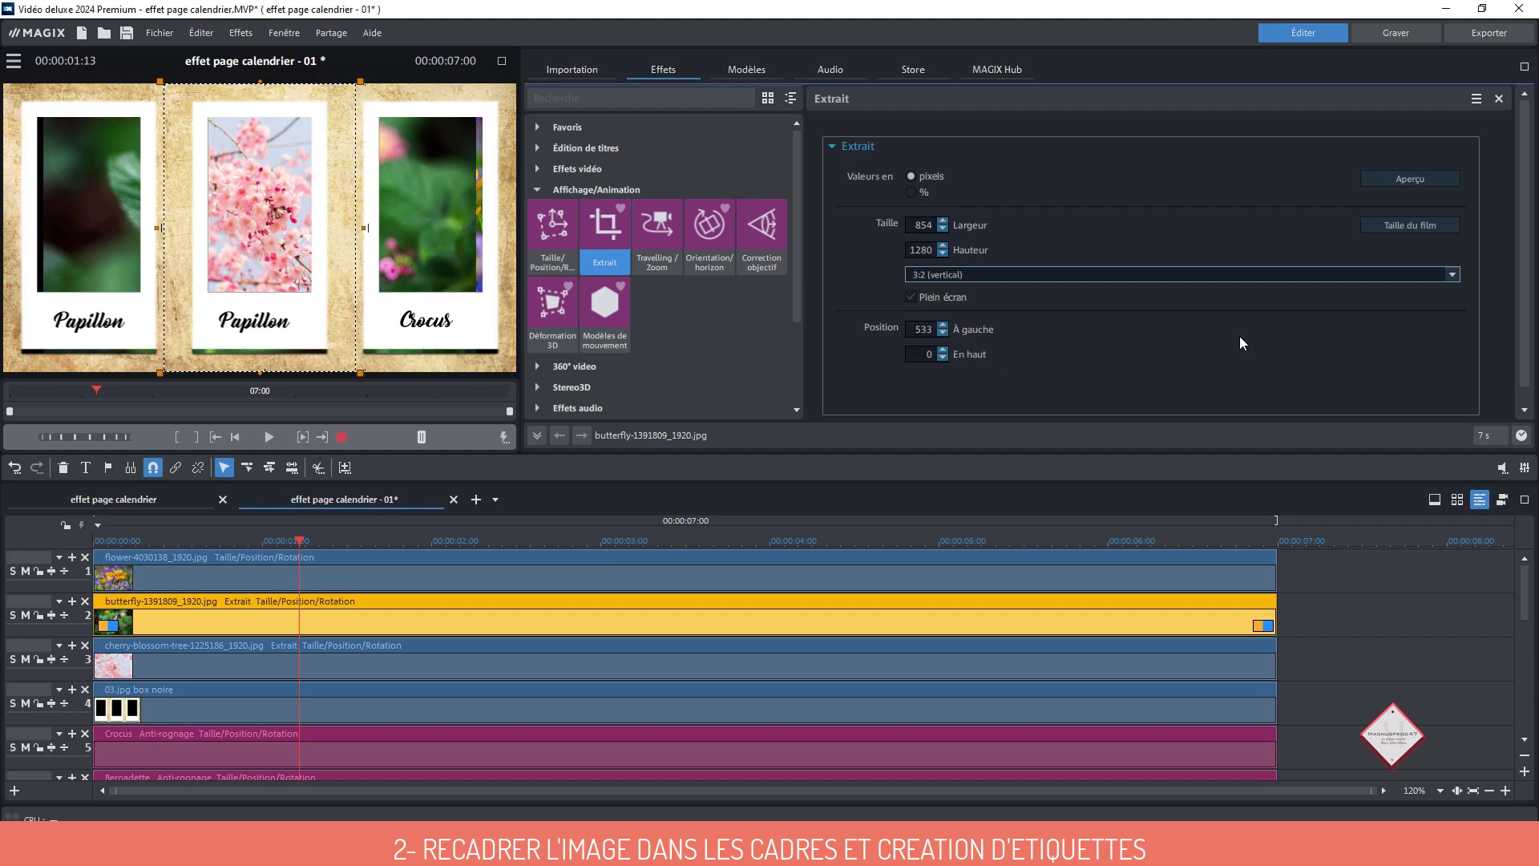
pyautogui.click(531, 246)
pyautogui.scroll(-5, 922, 229)
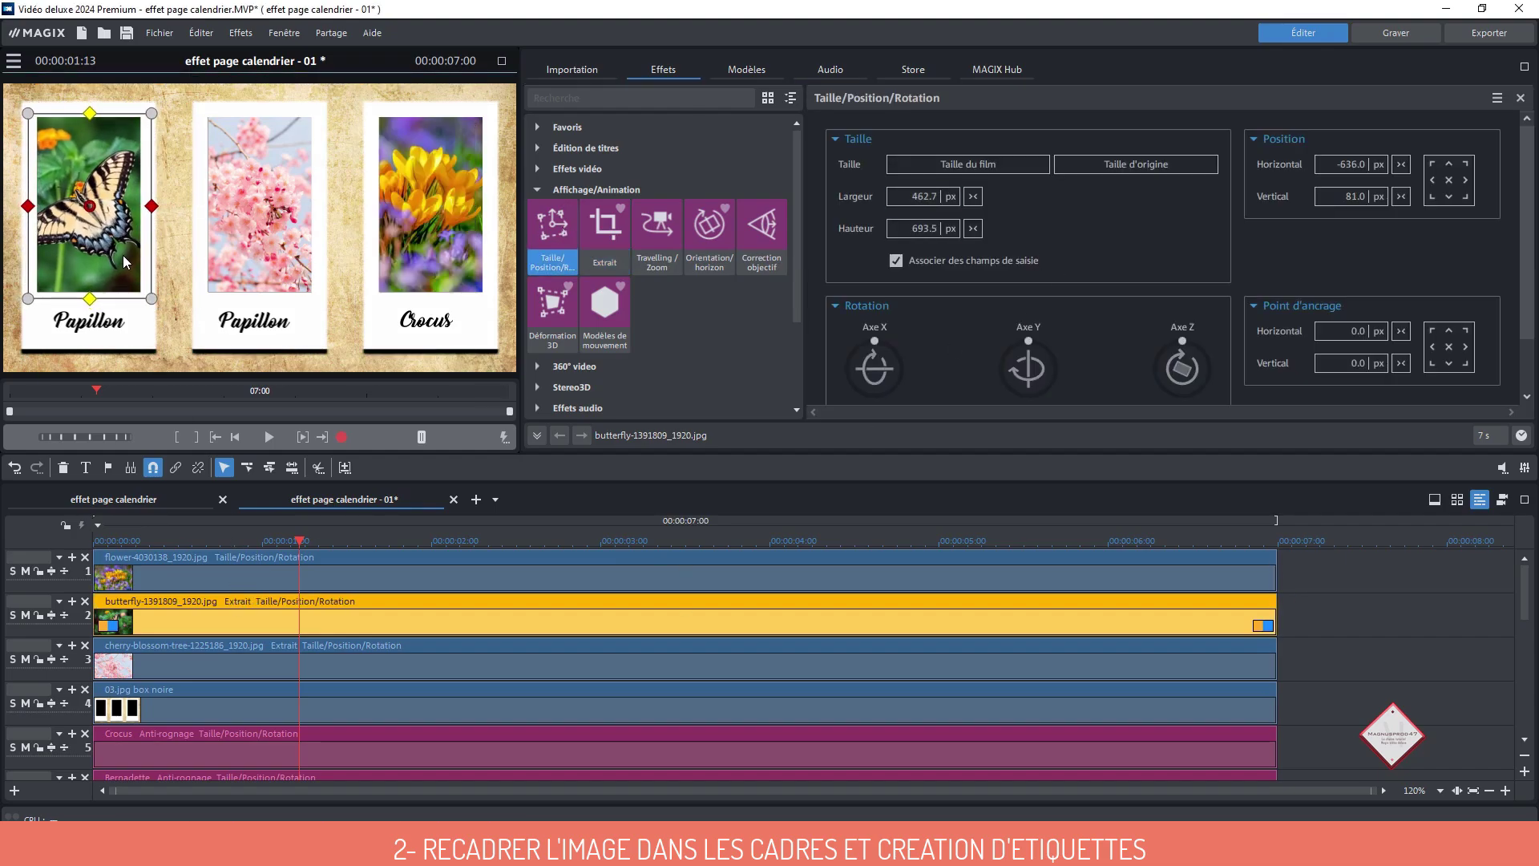
# Crop the crocus photo to a 3:2 (vertical) extract and fit it inside the right-hand frame window
pyautogui.click(431, 205)
pyautogui.click(605, 231)
pyautogui.click(1103, 274)
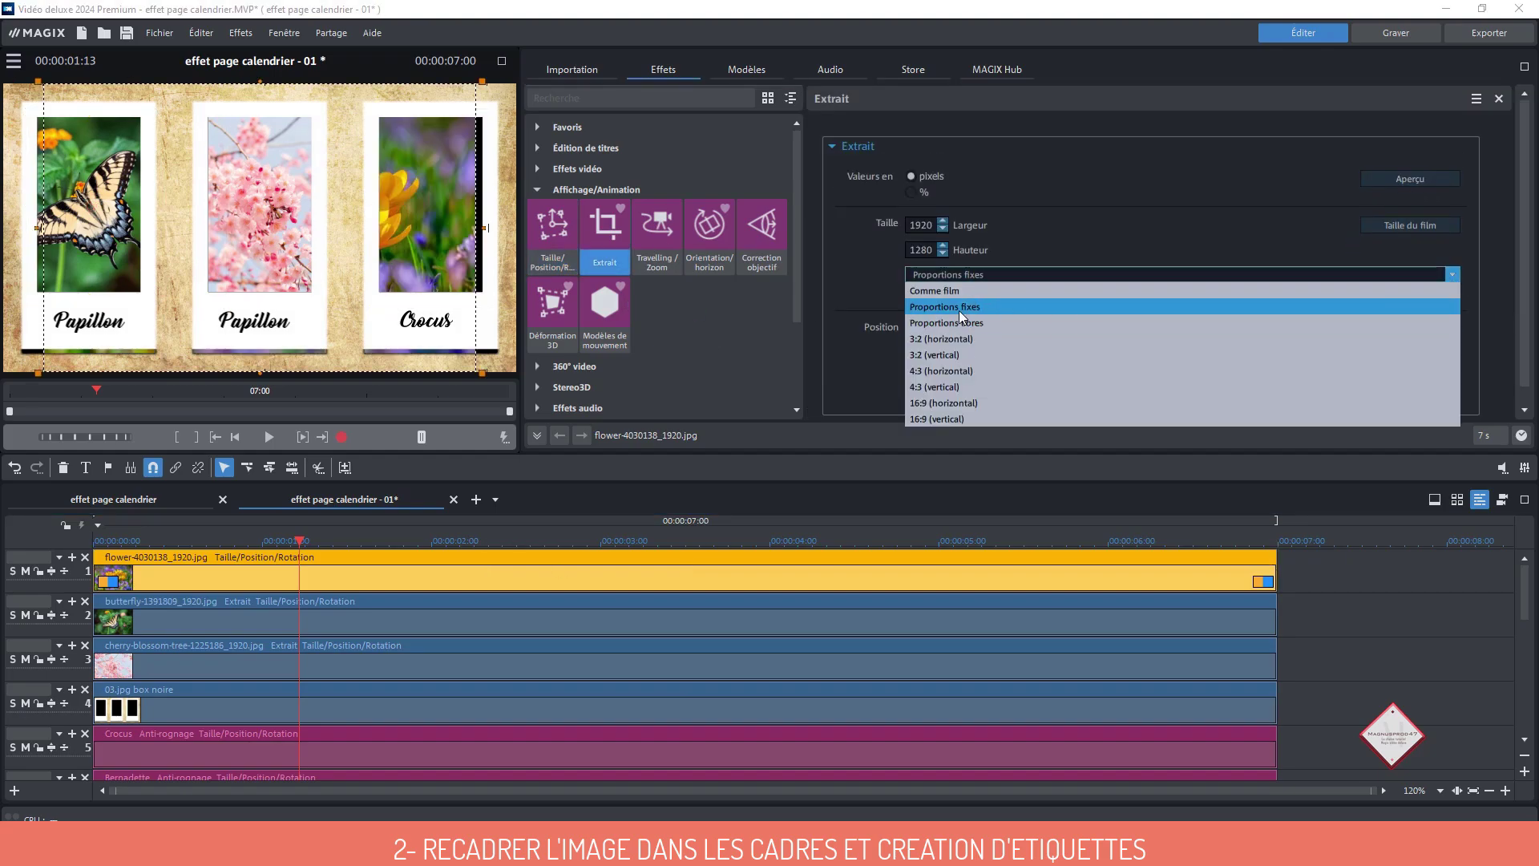
pyautogui.click(955, 325)
pyautogui.click(552, 232)
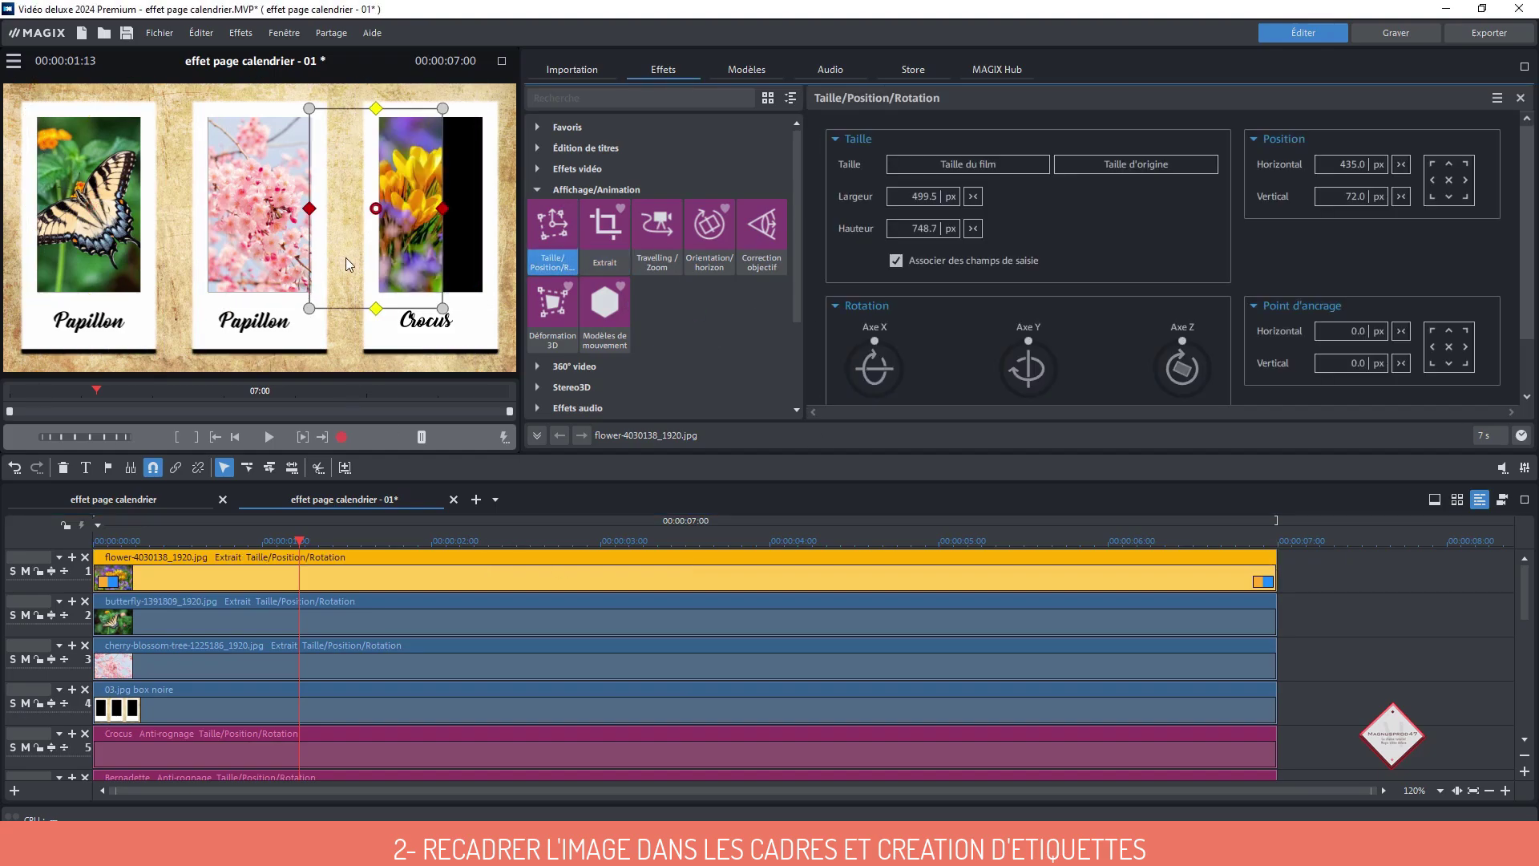
pyautogui.moveTo(923, 197)
pyautogui.mouseDown()
pyautogui.moveTo(902, 197)
pyautogui.moveTo(924, 200)
pyautogui.mouseUp()
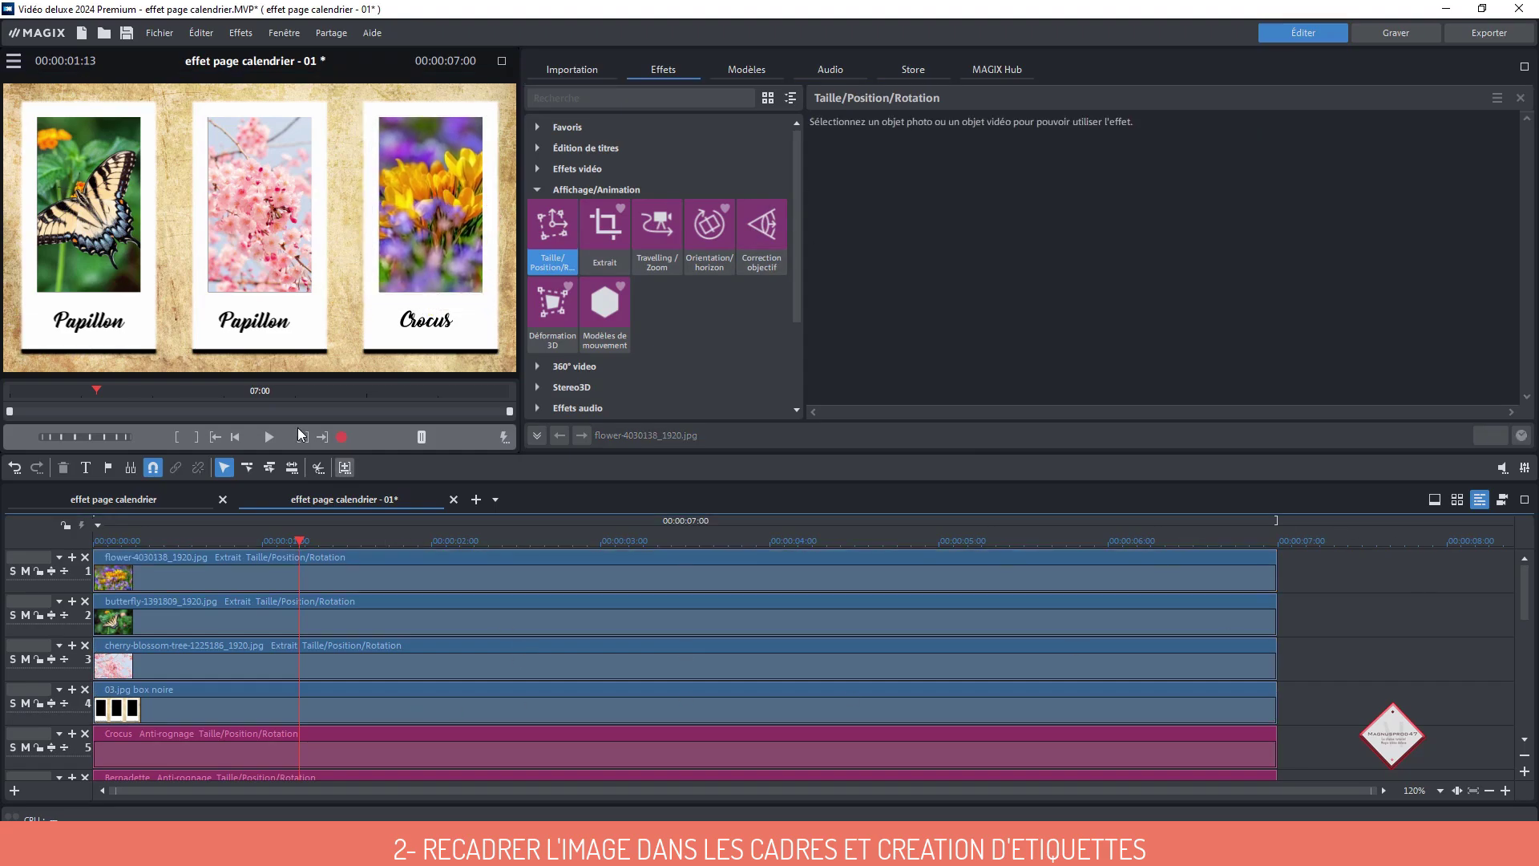
# Change the middle label's title text from Papillon to "Cerisier"
pyautogui.scroll(-3, 752, 709)
pyautogui.click(282, 331)
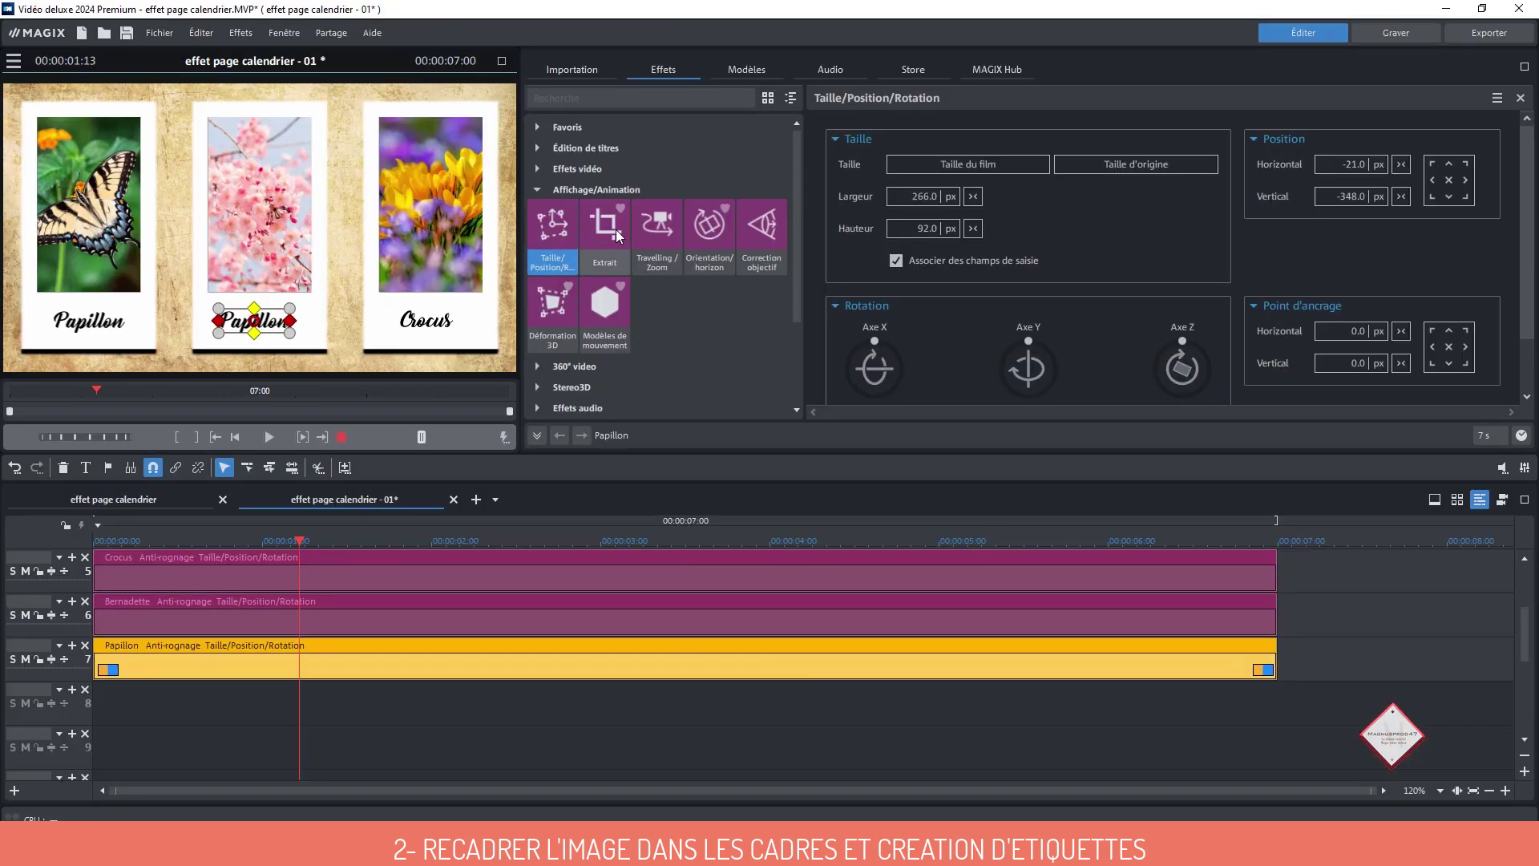
pyautogui.click(547, 149)
pyautogui.moveTo(983, 168); pyautogui.dragTo(867, 162)
pyautogui.write('Cerisier')
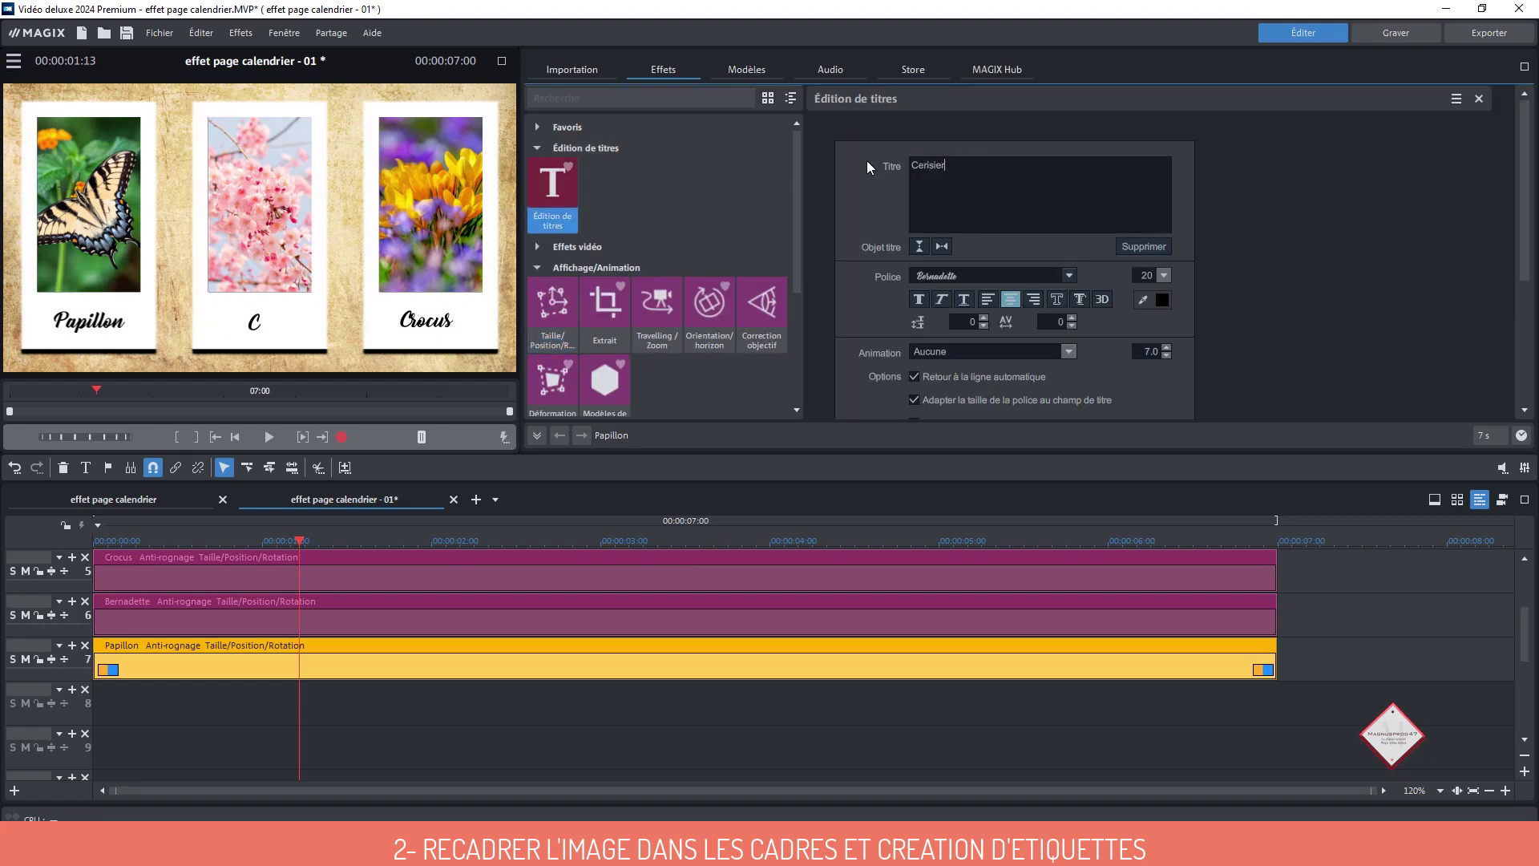
pyautogui.click(532, 691)
# Export the three-photo composition at the playback marker as a JPEG image
pyautogui.click(158, 33)
pyautogui.click(556, 448)
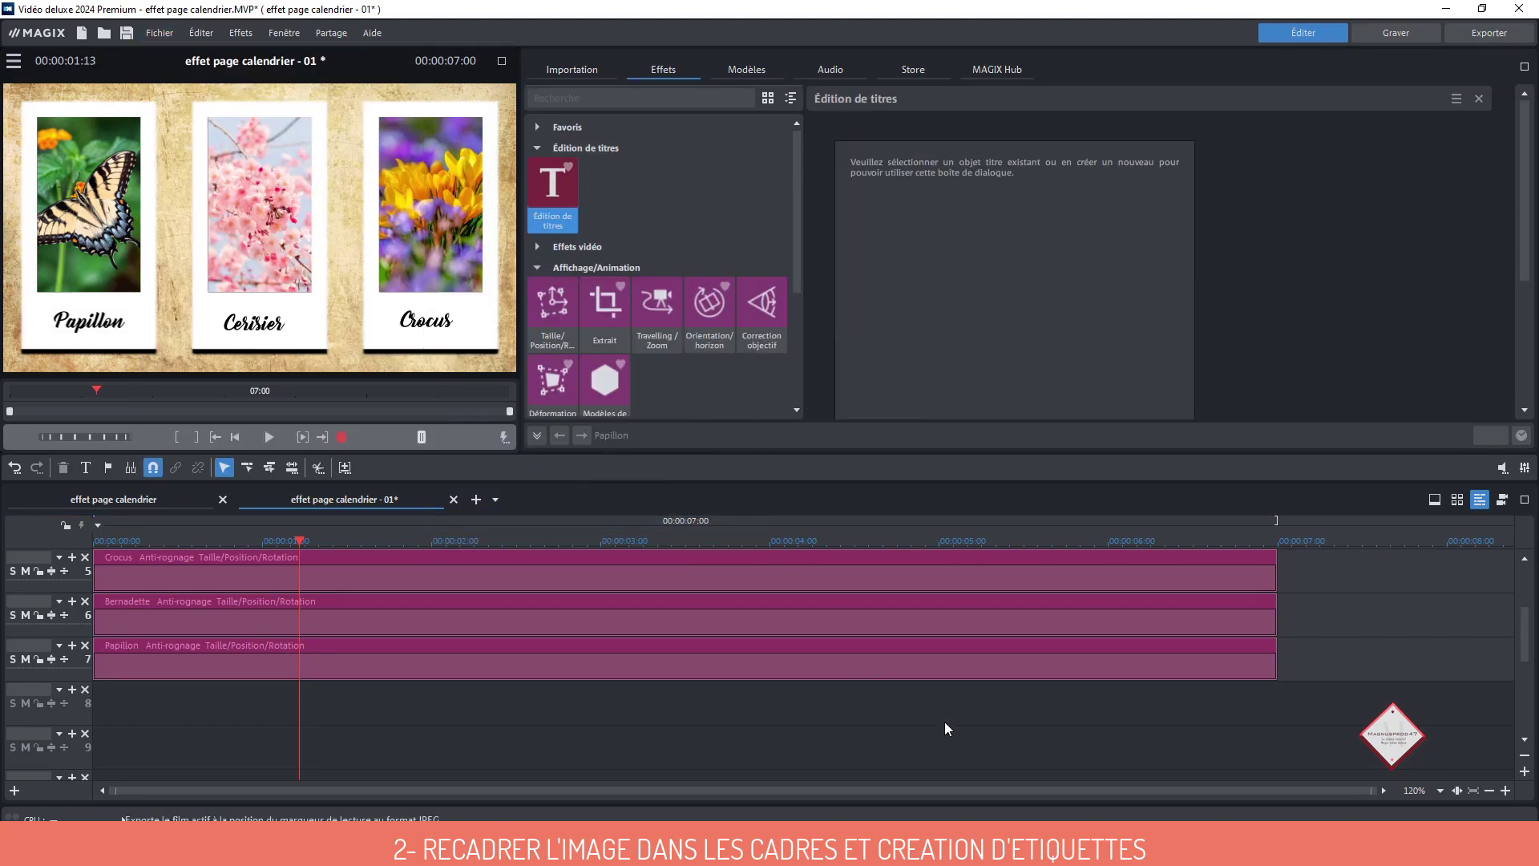
# Replace the 03.jpg frame on track 4 with 04.jpg from the cadre folder
pyautogui.click(857, 682)
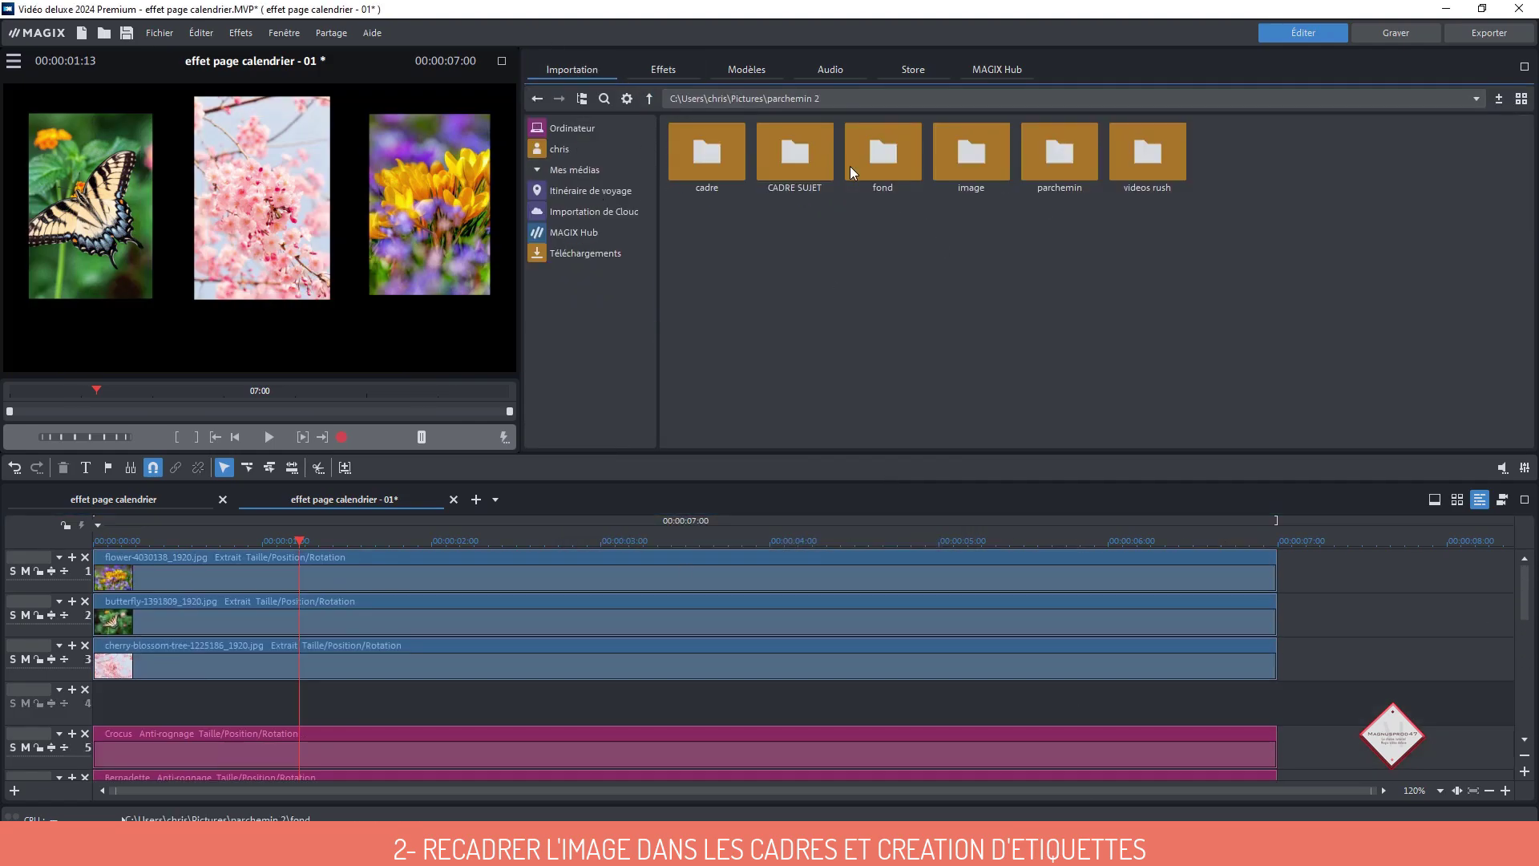
pyautogui.doubleClick(713, 160)
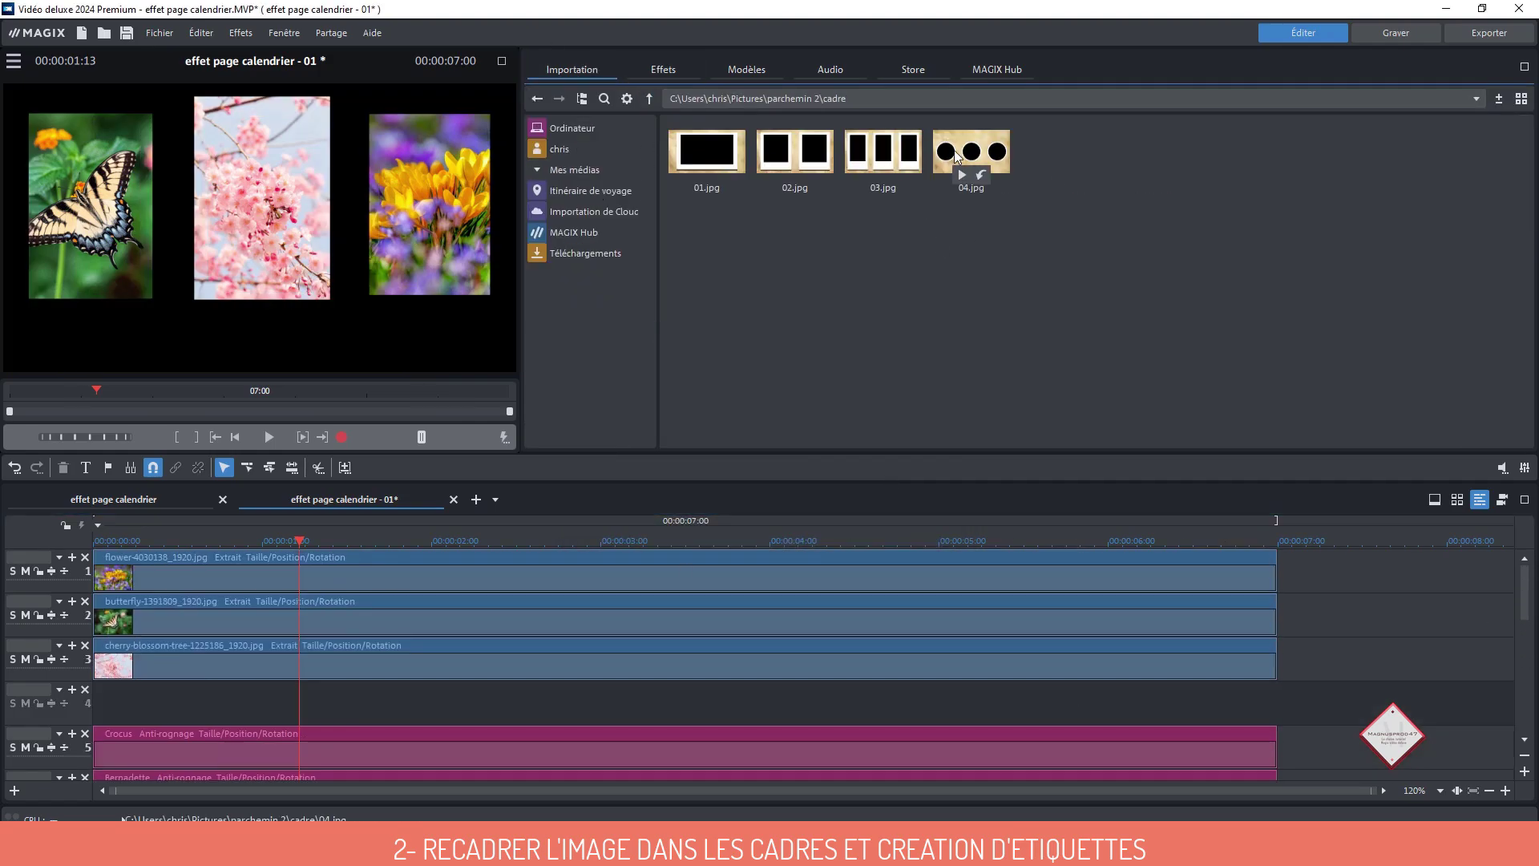
pyautogui.moveTo(958, 158); pyautogui.dragTo(612, 700)
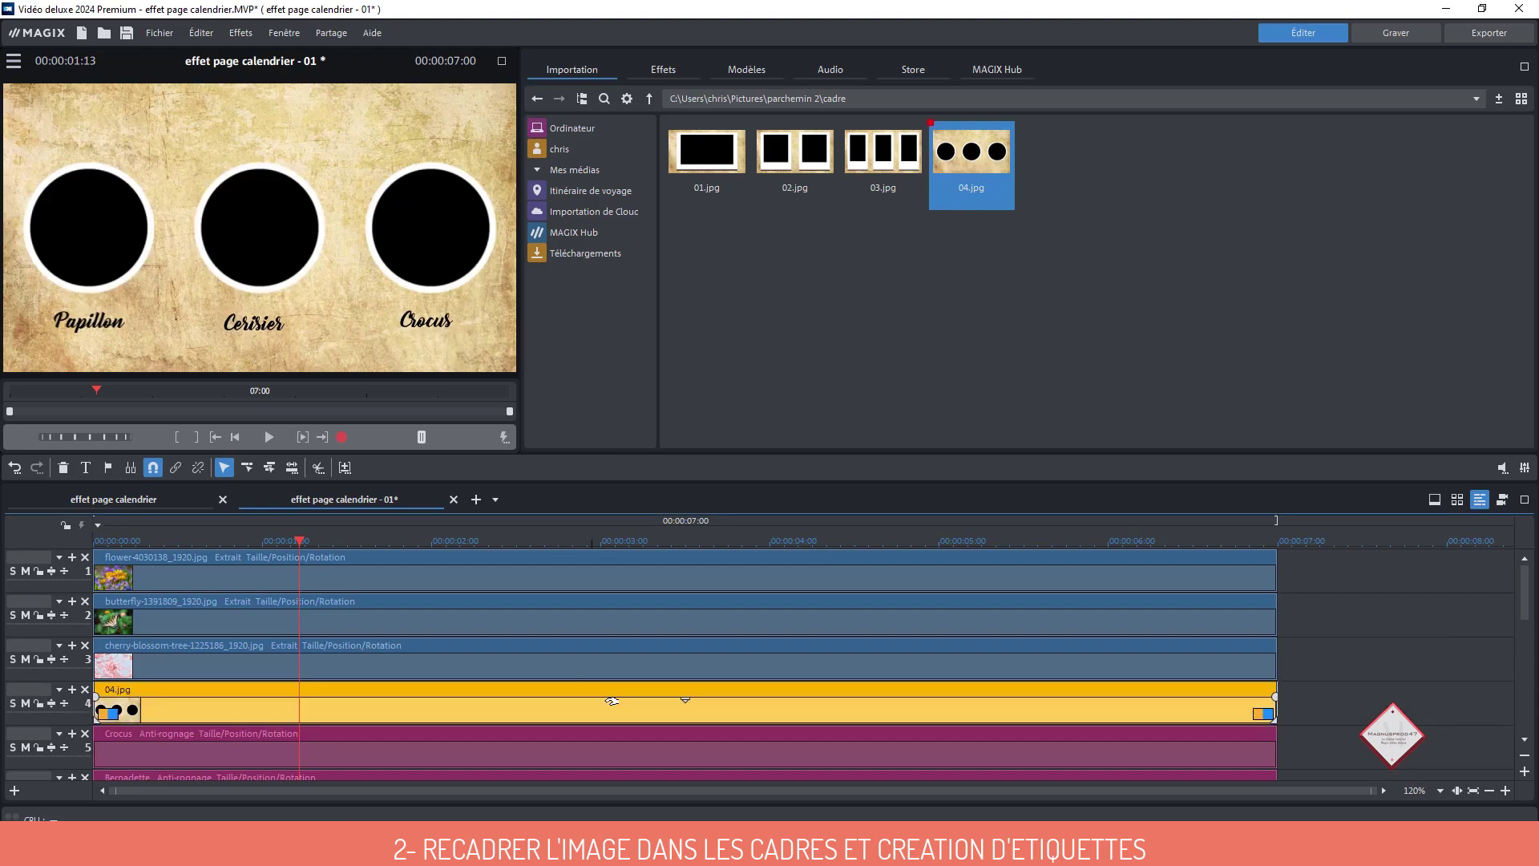
# Apply a chroma key to the 04.jpg frame with Noir as the colour to mask
pyautogui.click(667, 70)
pyautogui.click(538, 247)
pyautogui.click(540, 247)
pyautogui.click(761, 313)
pyautogui.click(1000, 239)
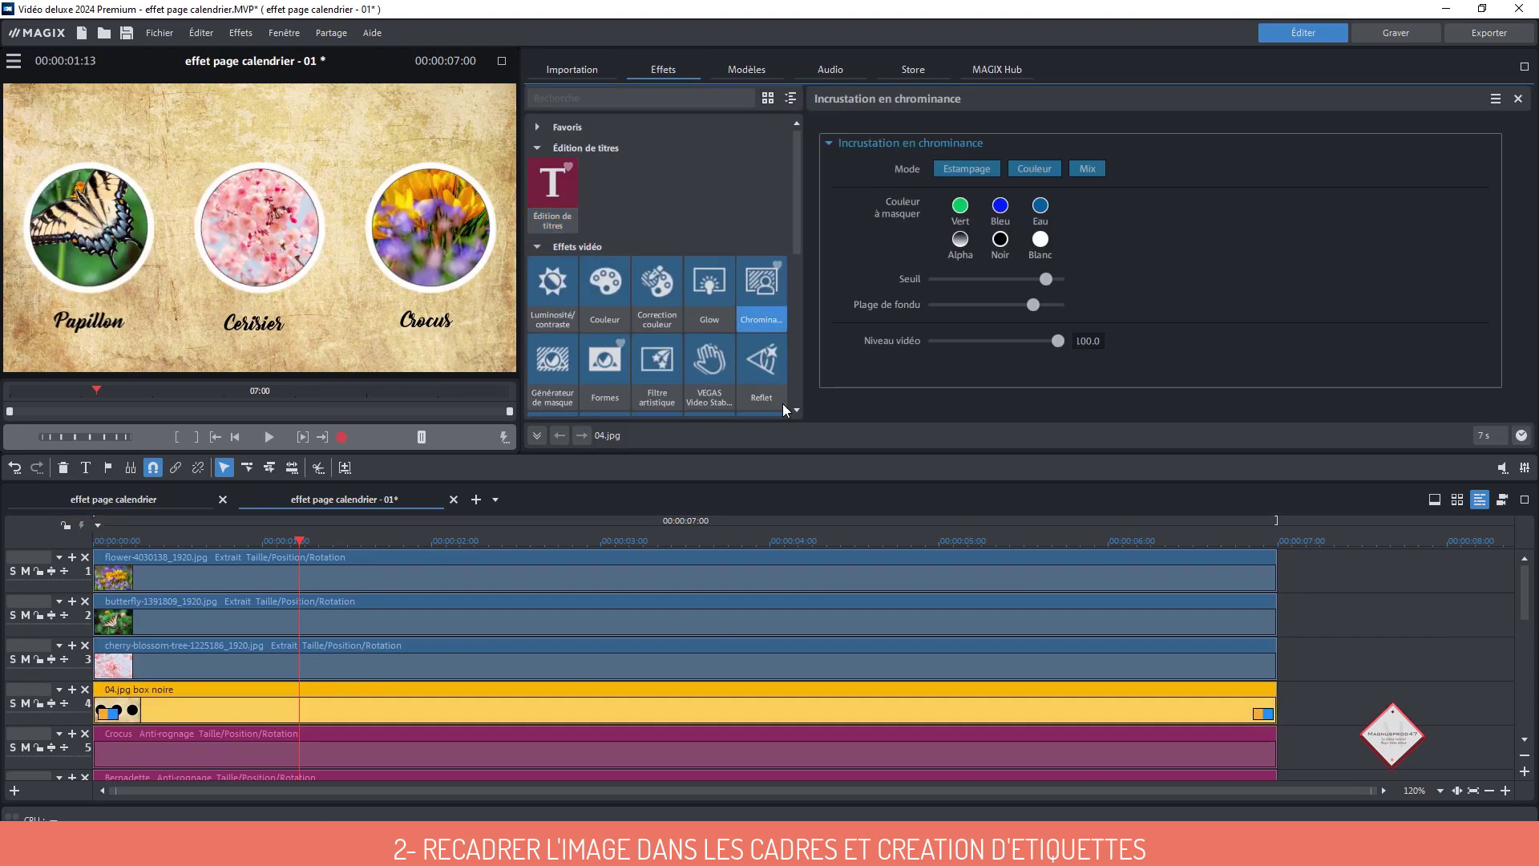
# Resize the butterfly photo to about 480.1 x 719.5 px and position it at -624, 9 px to fill its circular window
pyautogui.click(589, 621)
pyautogui.click(596, 189)
pyautogui.click(552, 228)
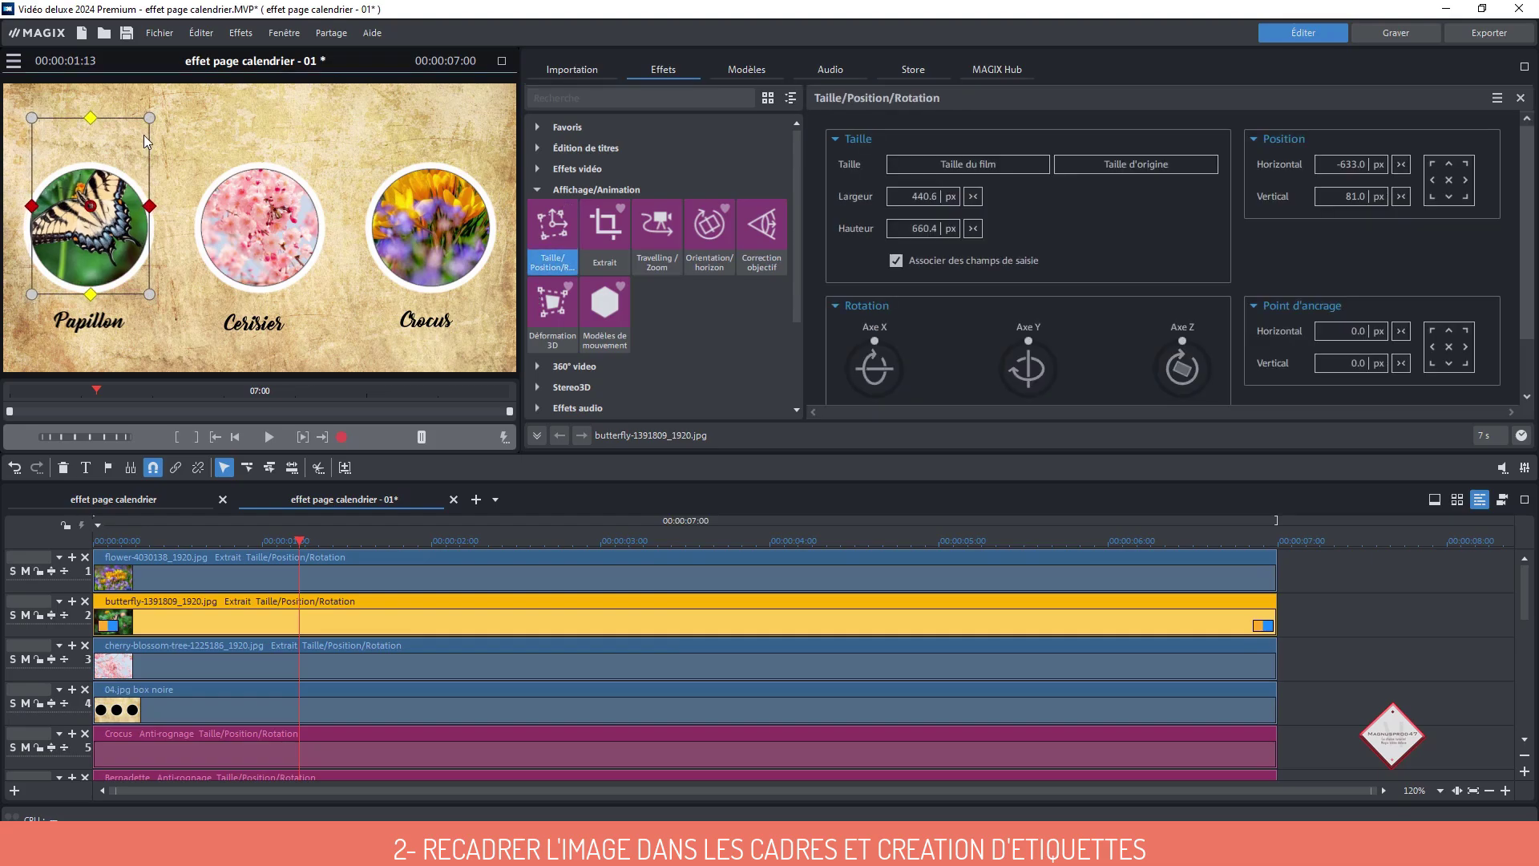
pyautogui.moveTo(143, 135); pyautogui.dragTo(160, 152)
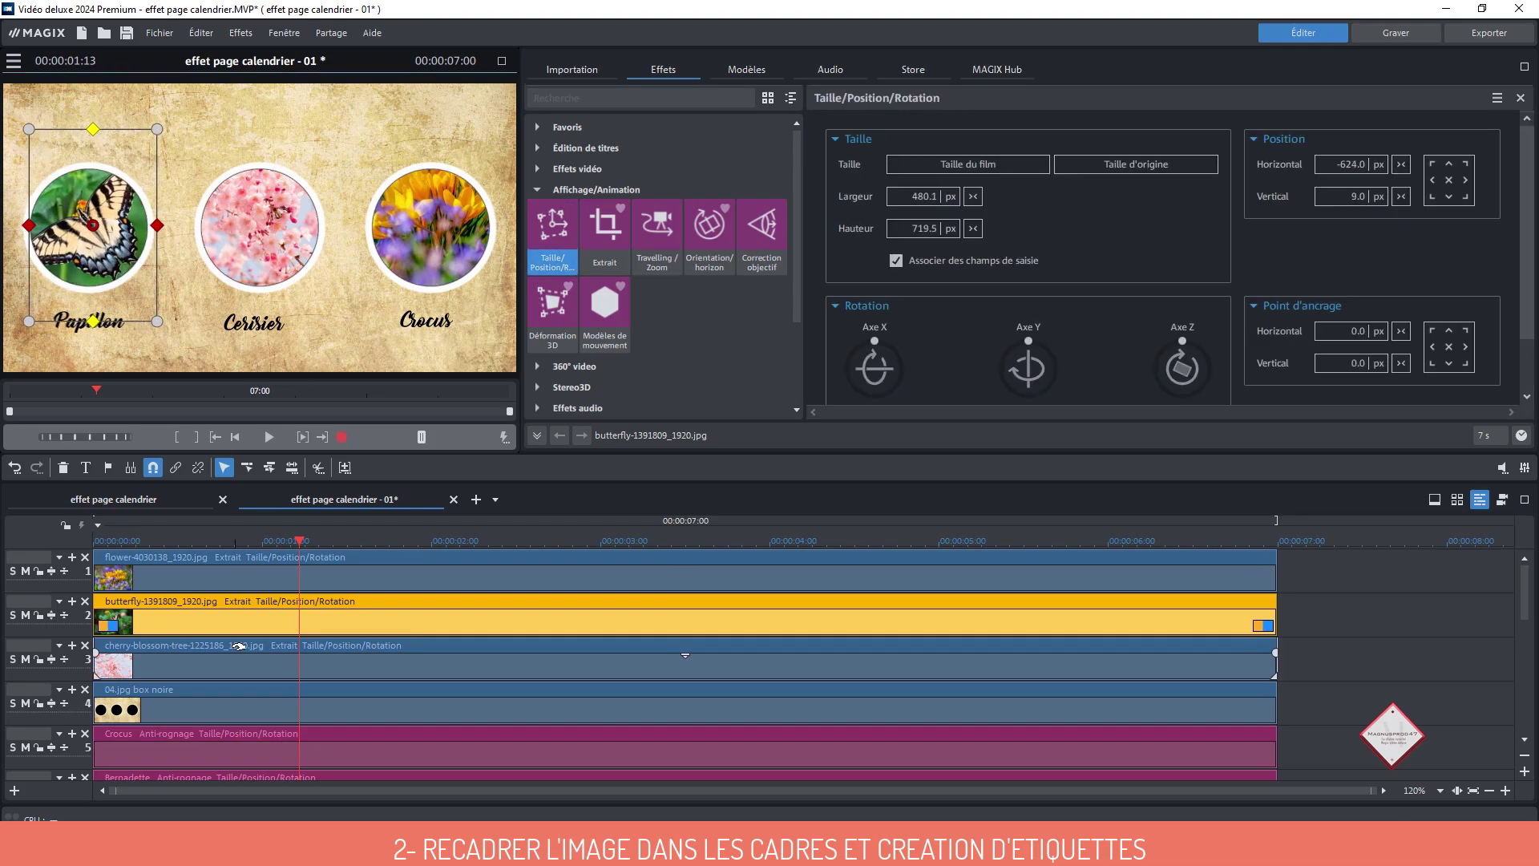
# Fit the crocus photo in its circular window at about 449 x 672.9 px, positioned at 636, -6 px
pyautogui.click(282, 164)
pyautogui.click(468, 180)
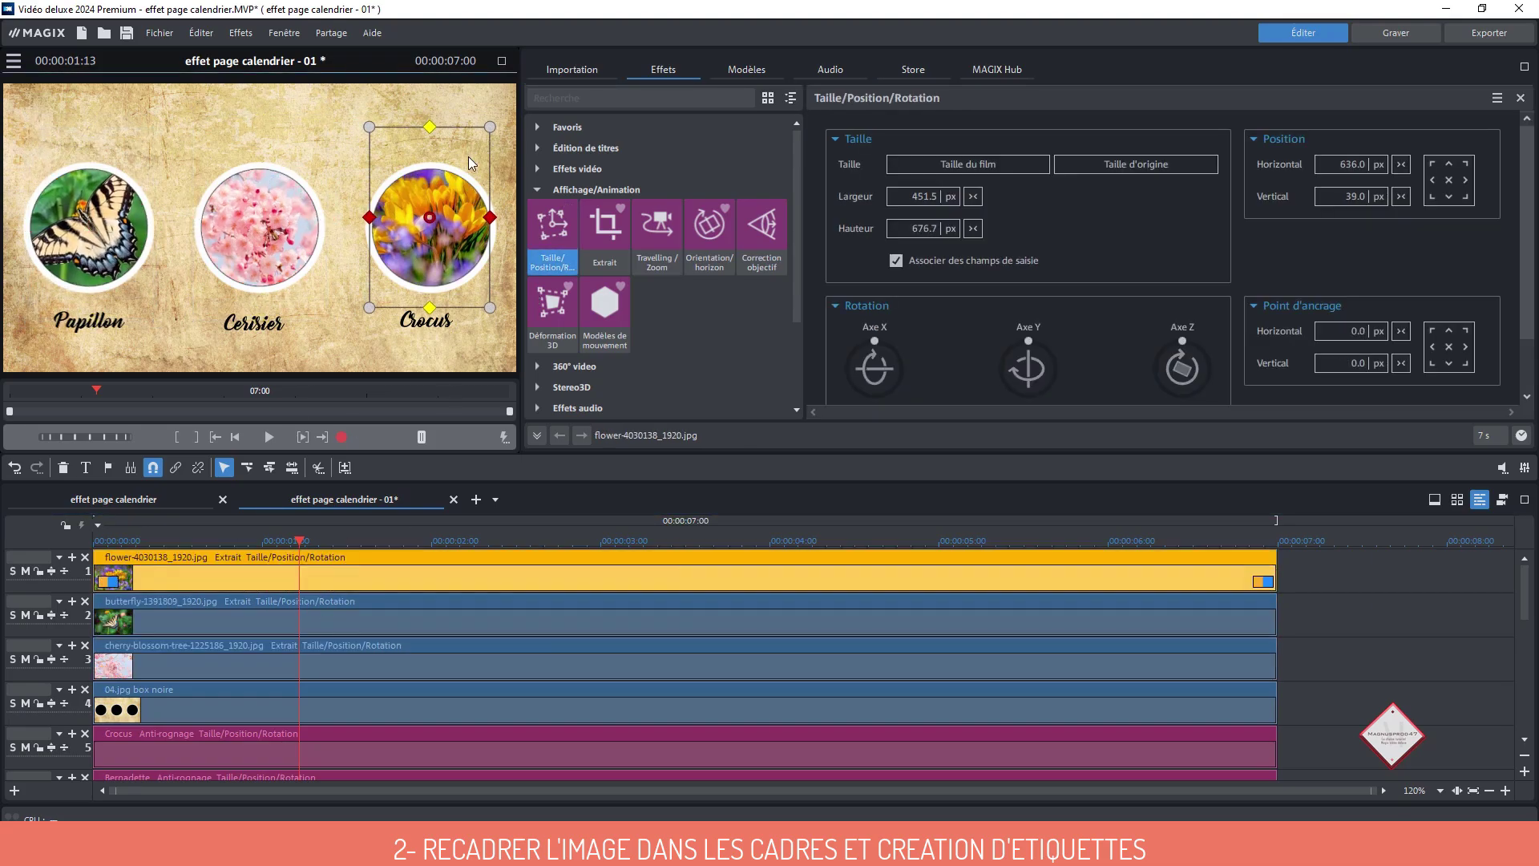
pyautogui.moveTo(369, 319); pyautogui.dragTo(371, 315)
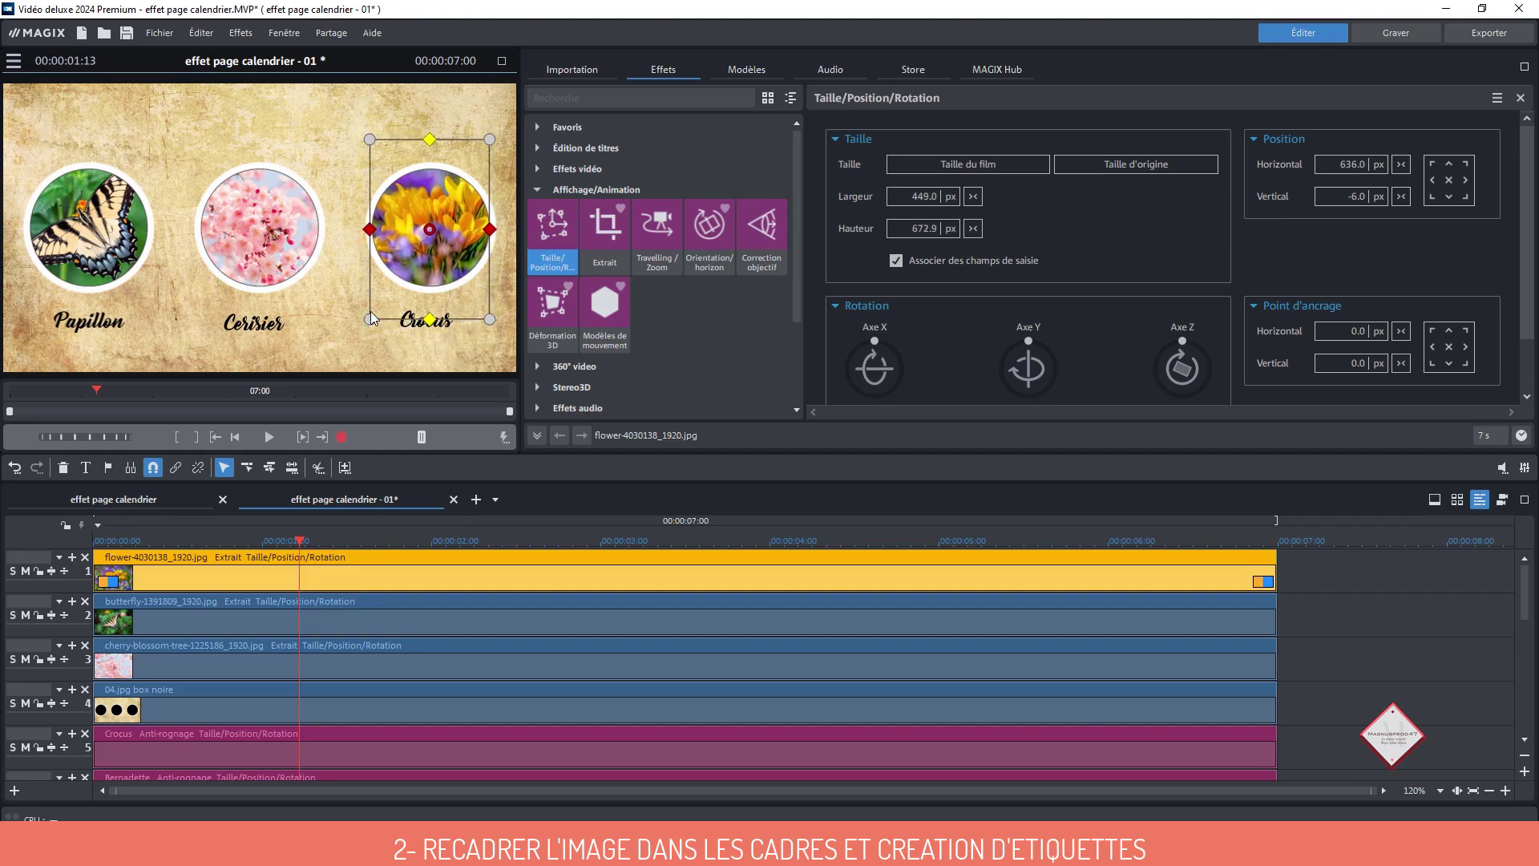
pyautogui.click(1317, 661)
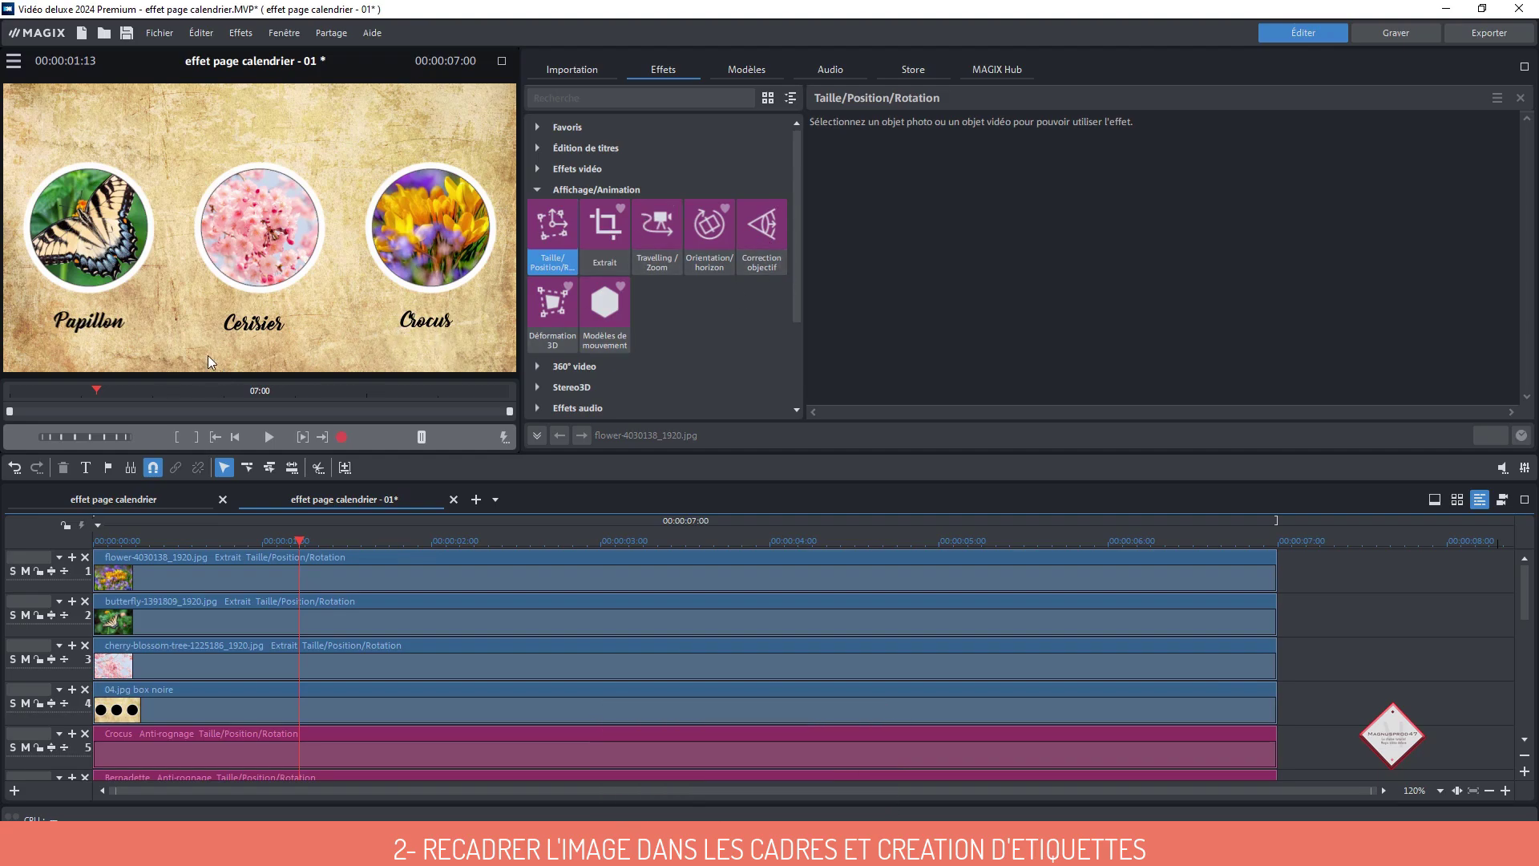
# Open the fond folder of parchemin 2 in the media browser
pyautogui.click(605, 71)
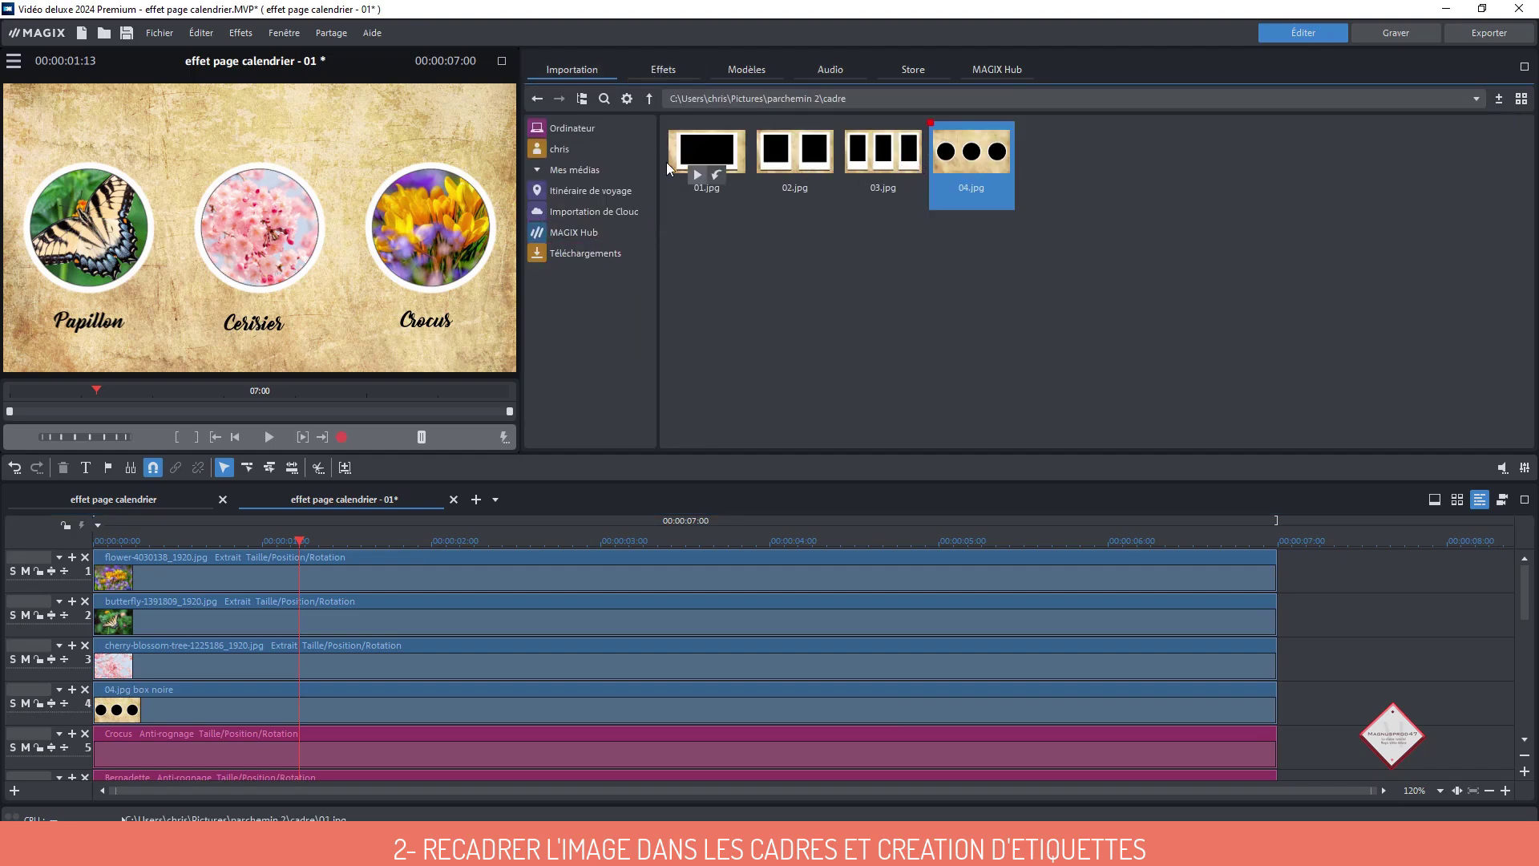
pyautogui.click(650, 97)
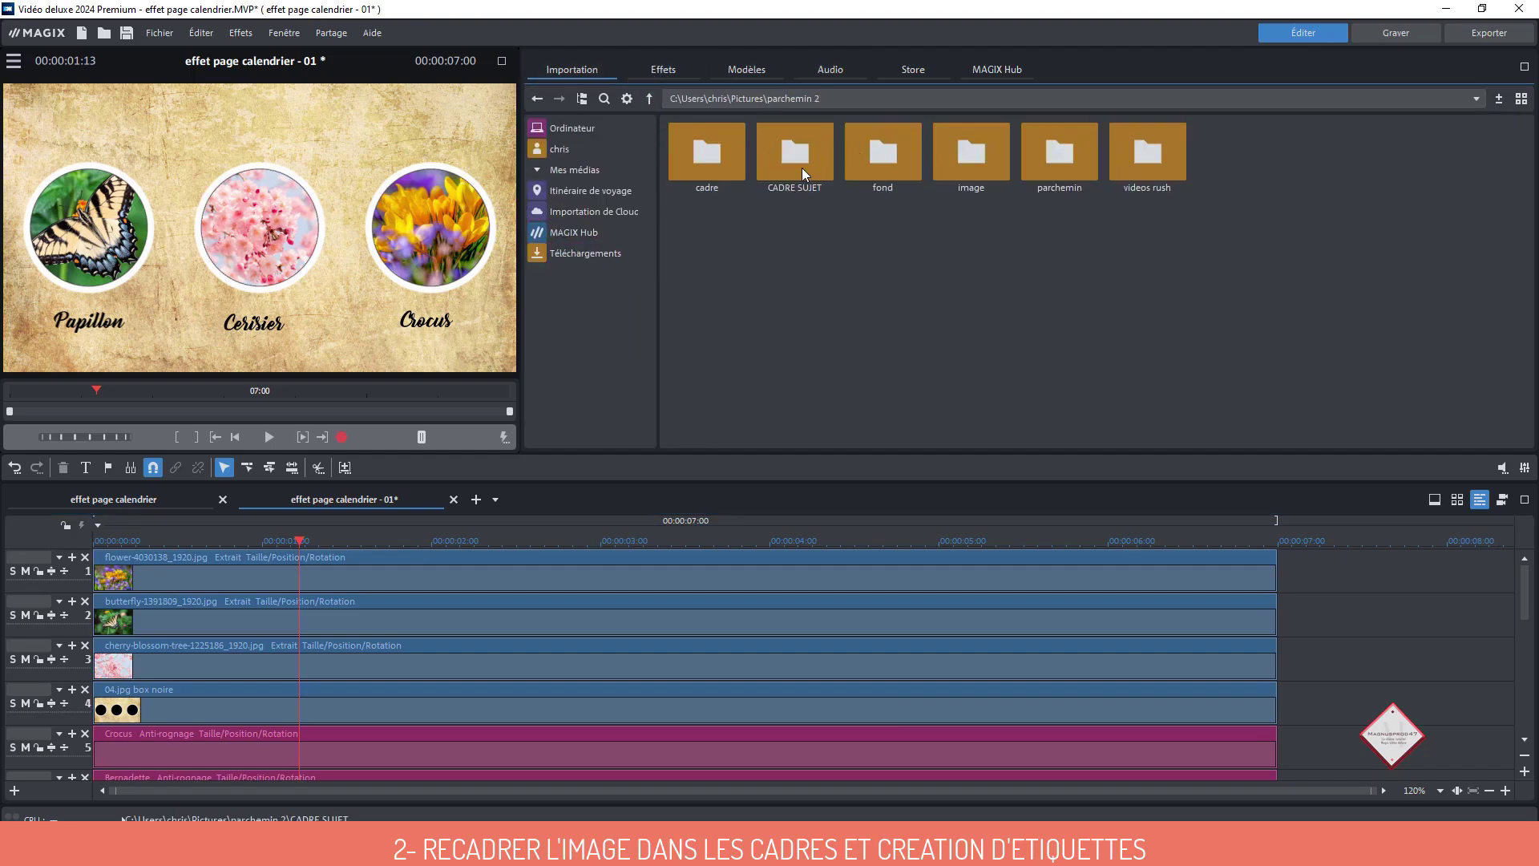
pyautogui.doubleClick(877, 156)
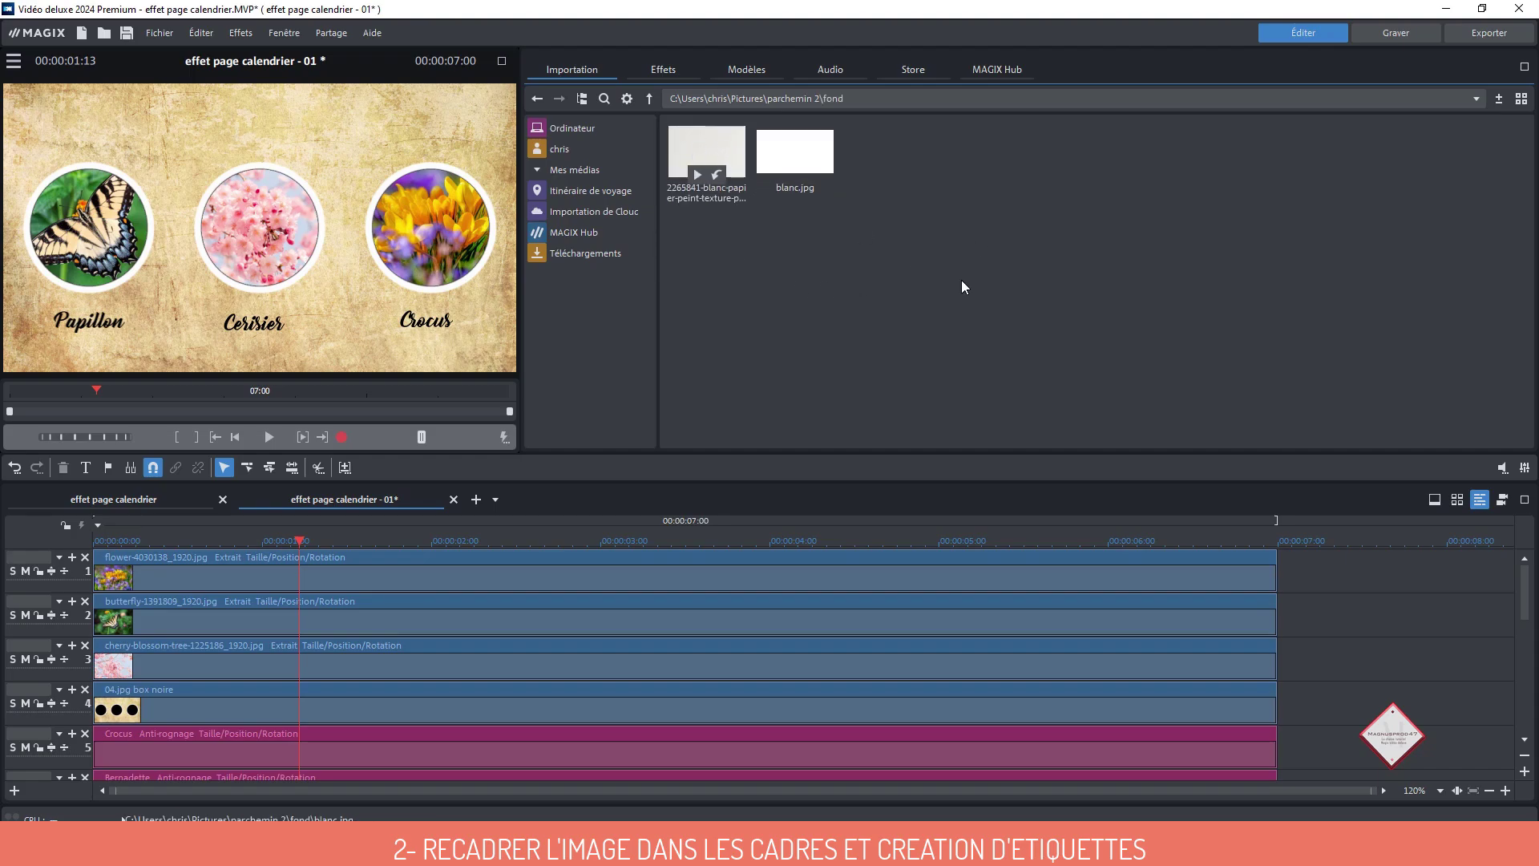
# Move the three title clips down one track so that track 5 is free
pyautogui.click(1524, 499)
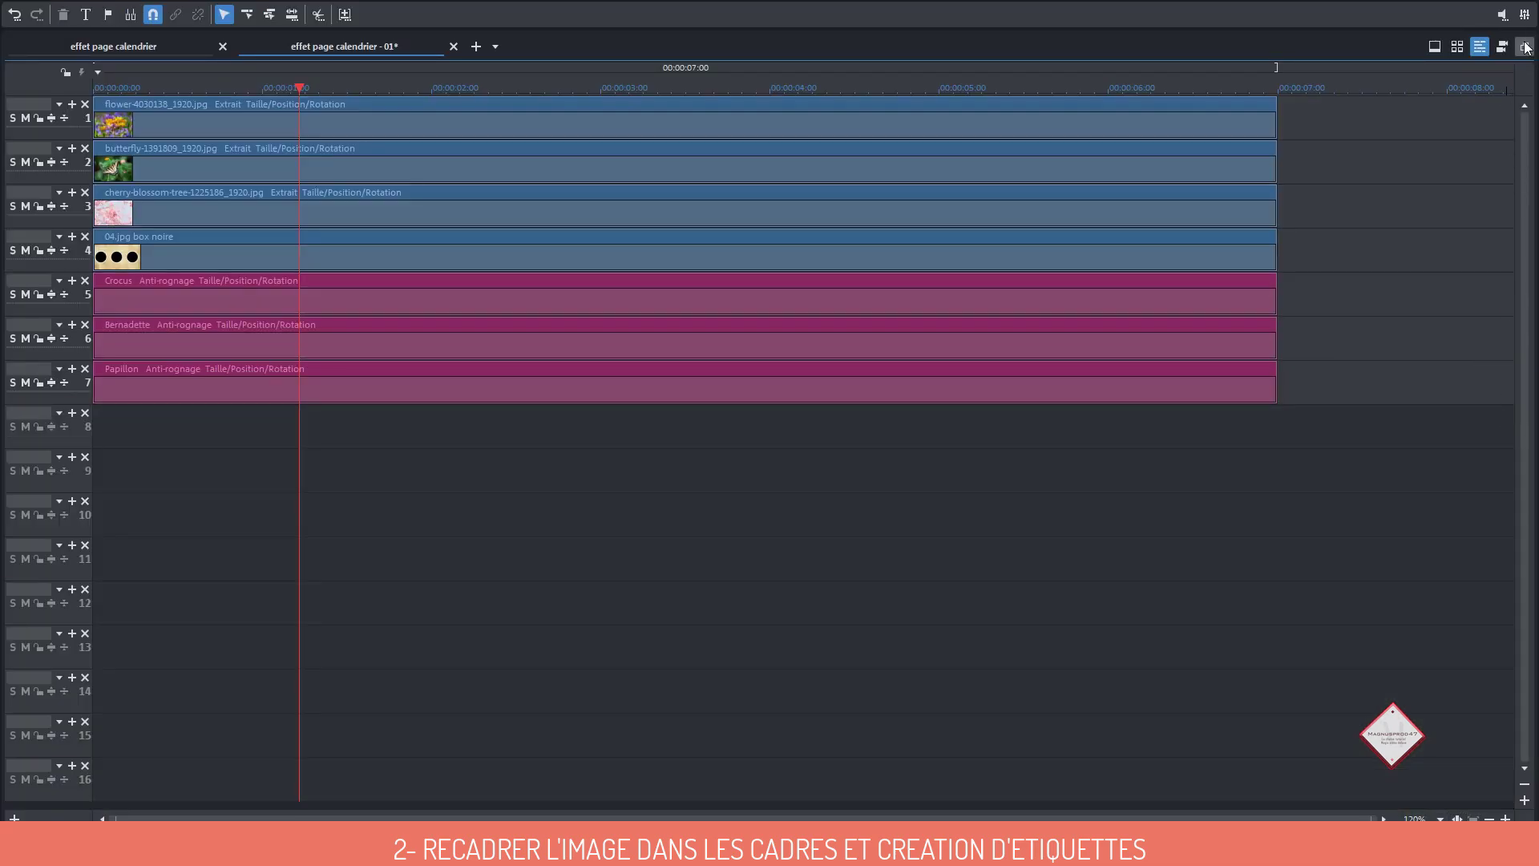
pyautogui.click(1524, 46)
pyautogui.click(1524, 500)
pyautogui.moveTo(1234, 437); pyautogui.dragTo(745, 374)
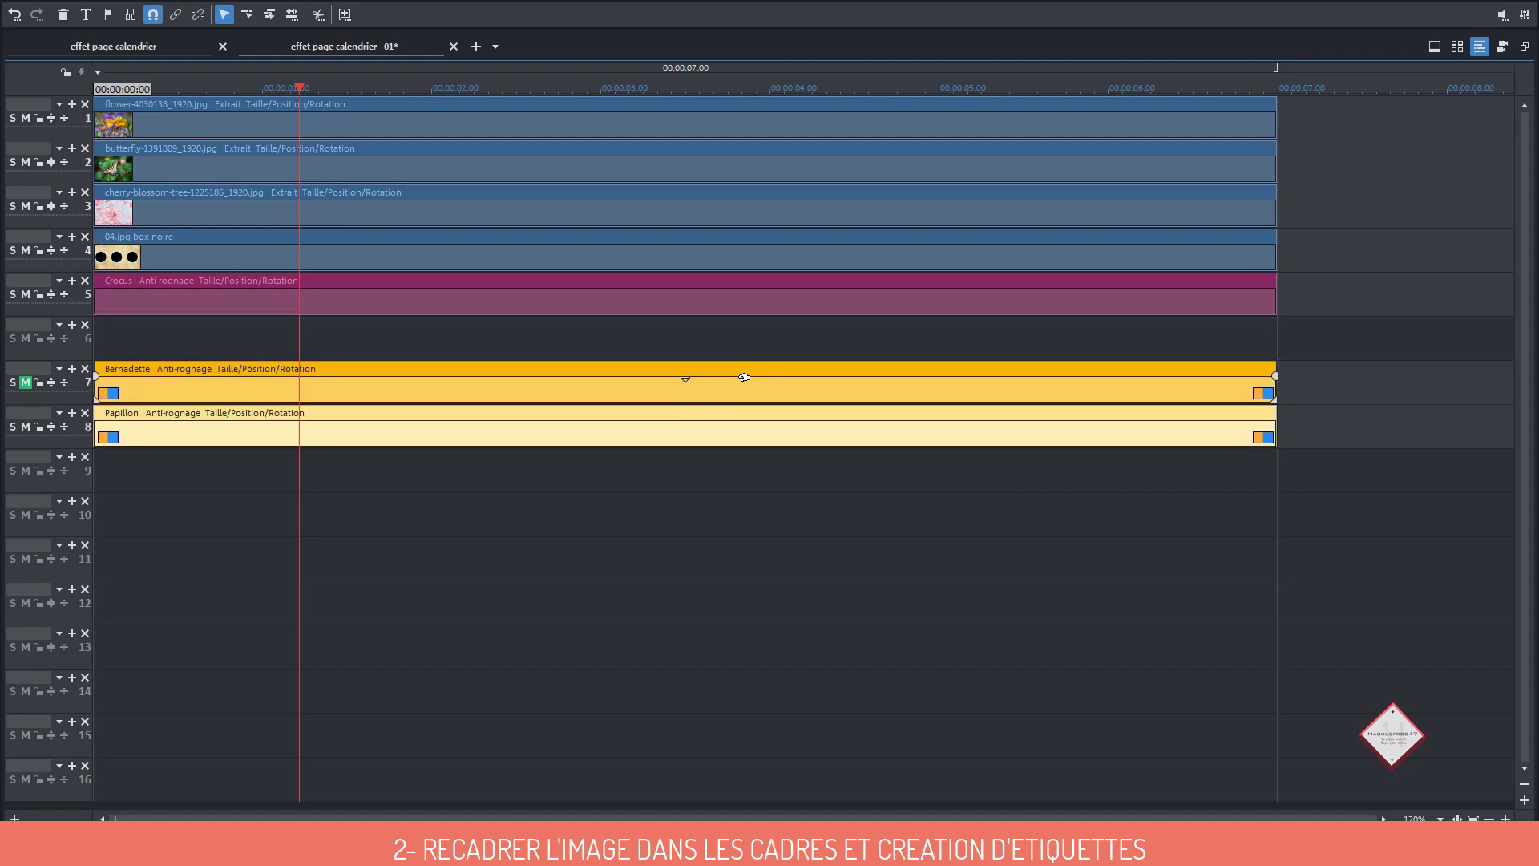
pyautogui.moveTo(745, 305); pyautogui.dragTo(745, 336)
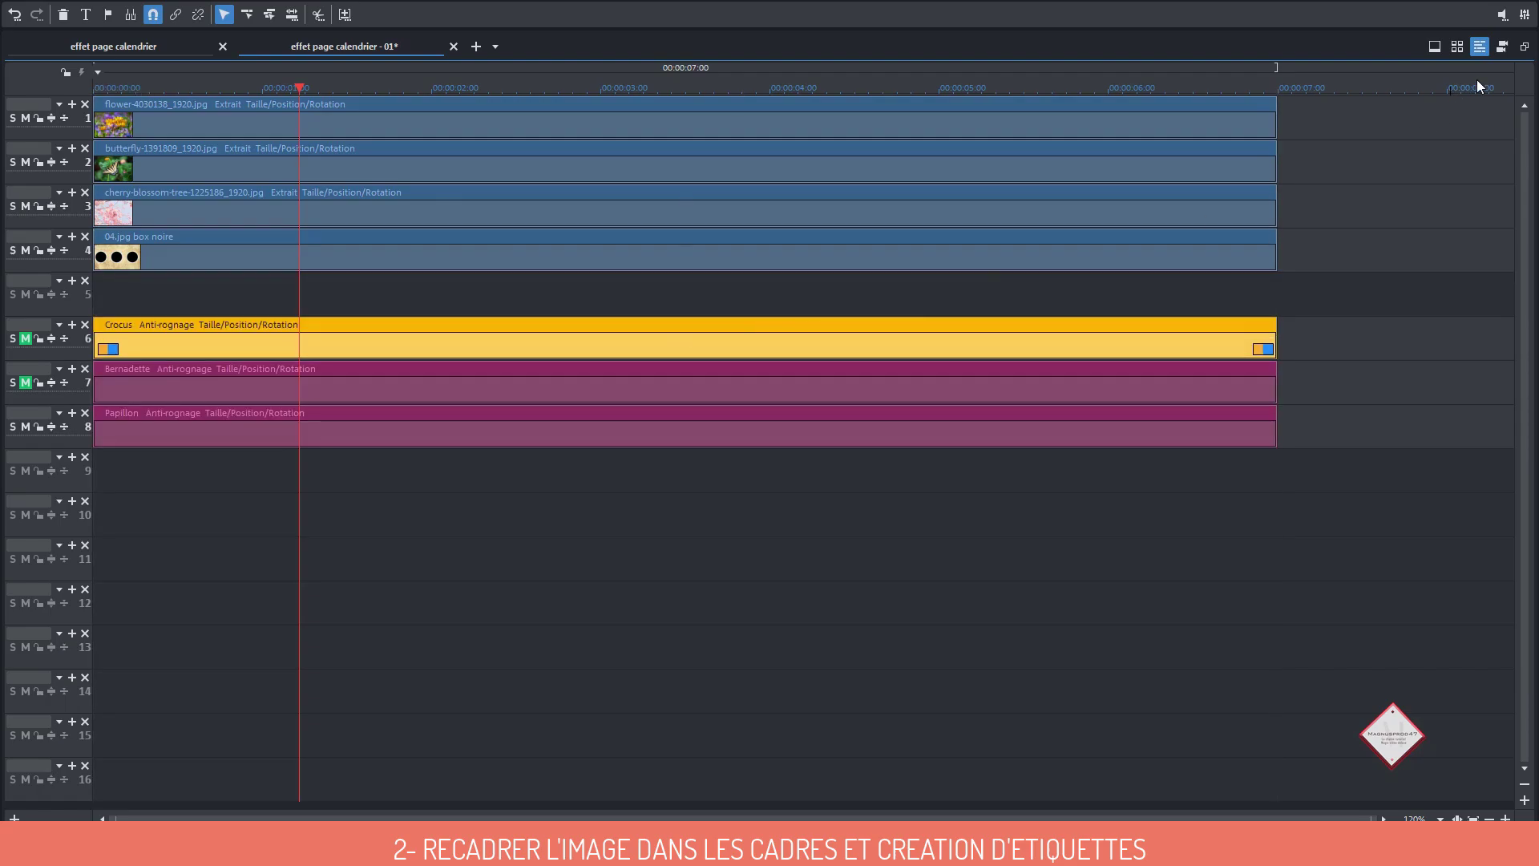
pyautogui.click(1524, 48)
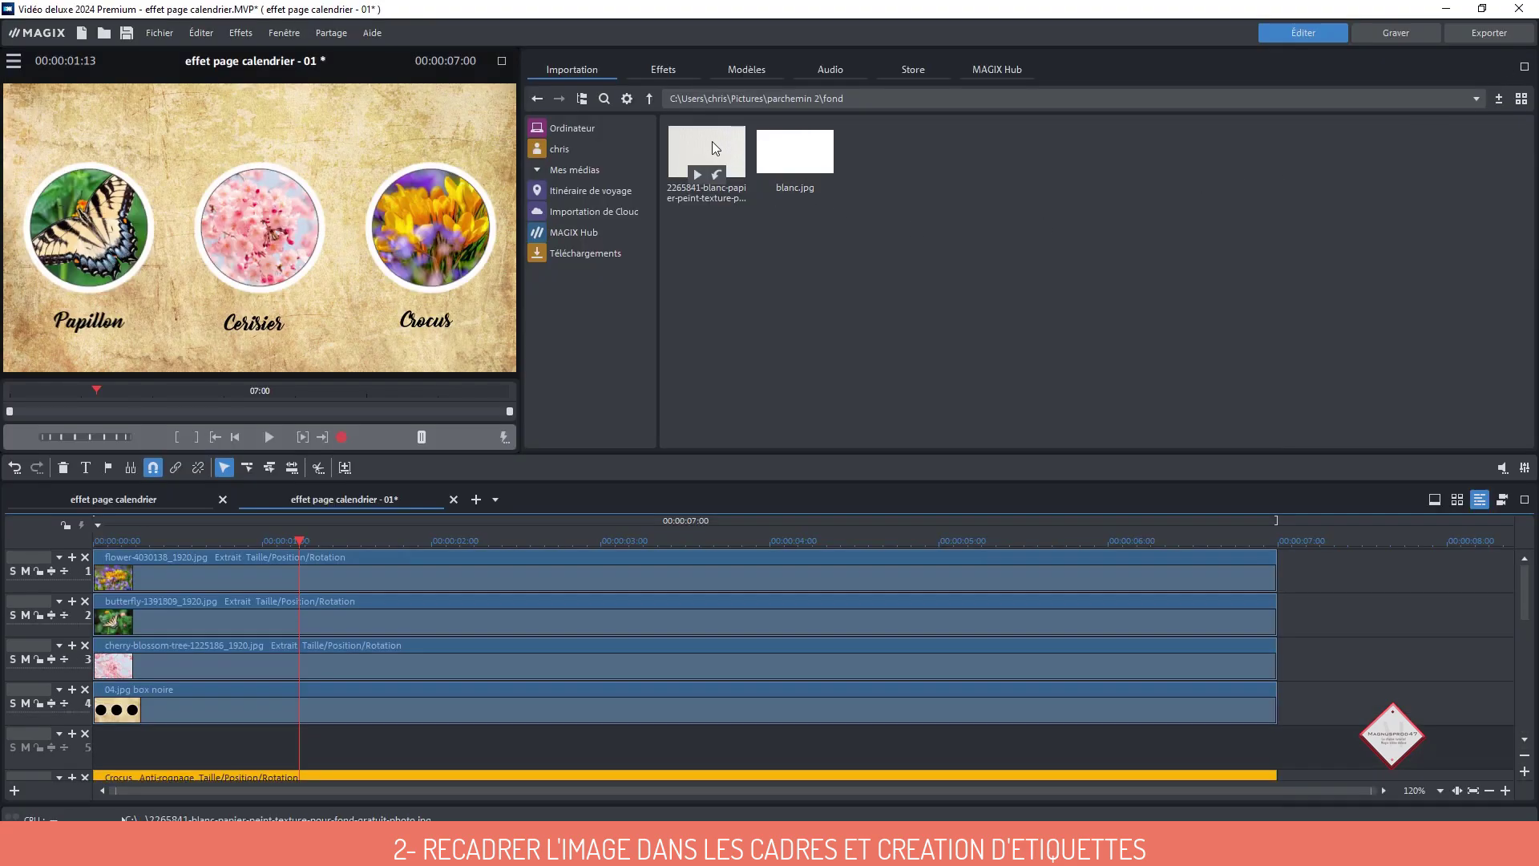
# Place the 2265841 white textured paper image on track 5, between the 04.jpg frame and the titles
pyautogui.moveTo(712, 141); pyautogui.dragTo(136, 728)
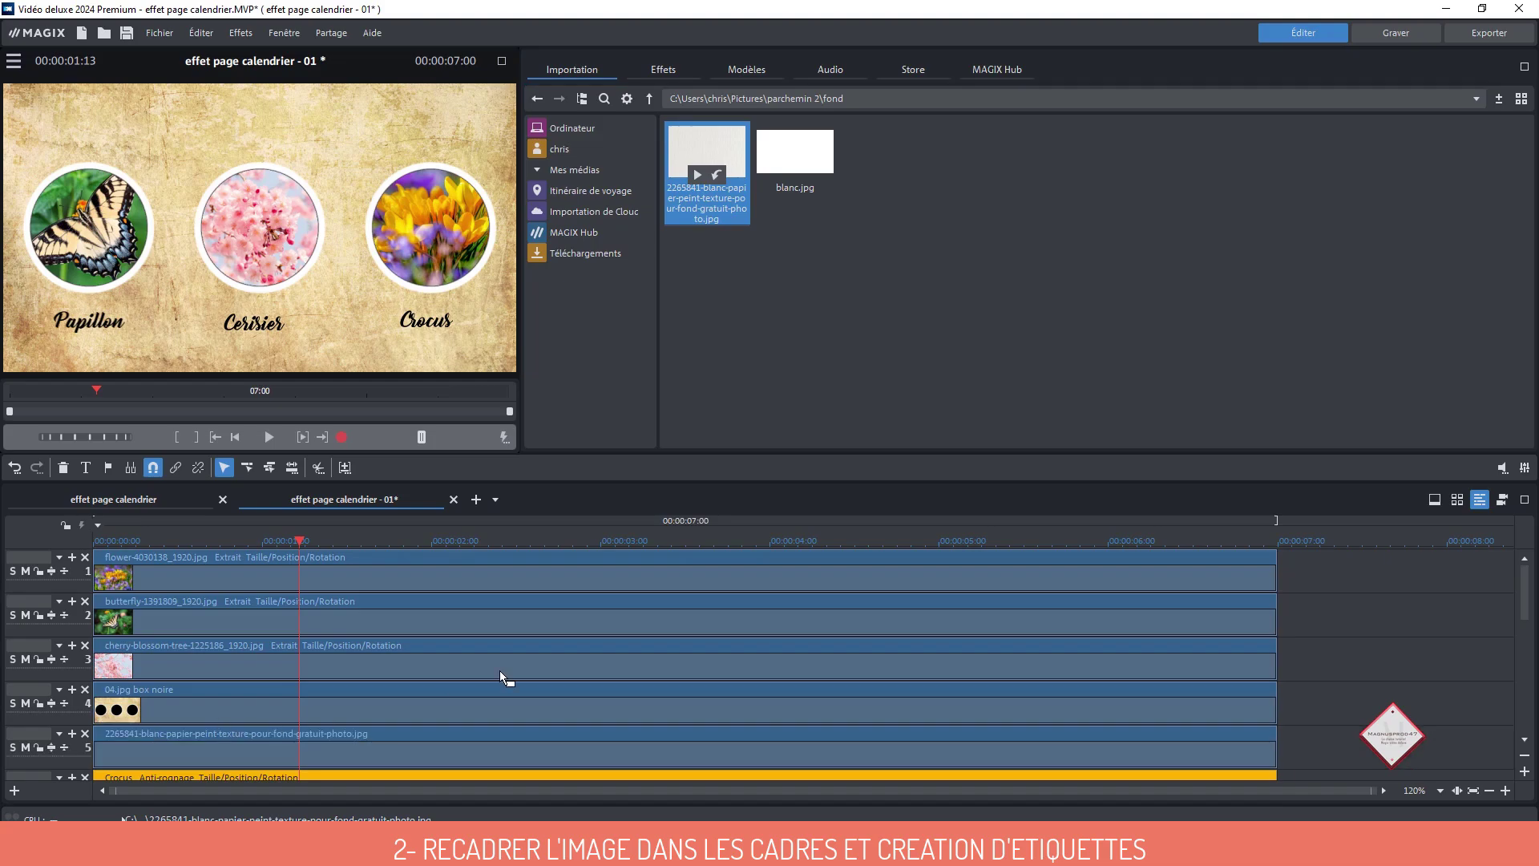
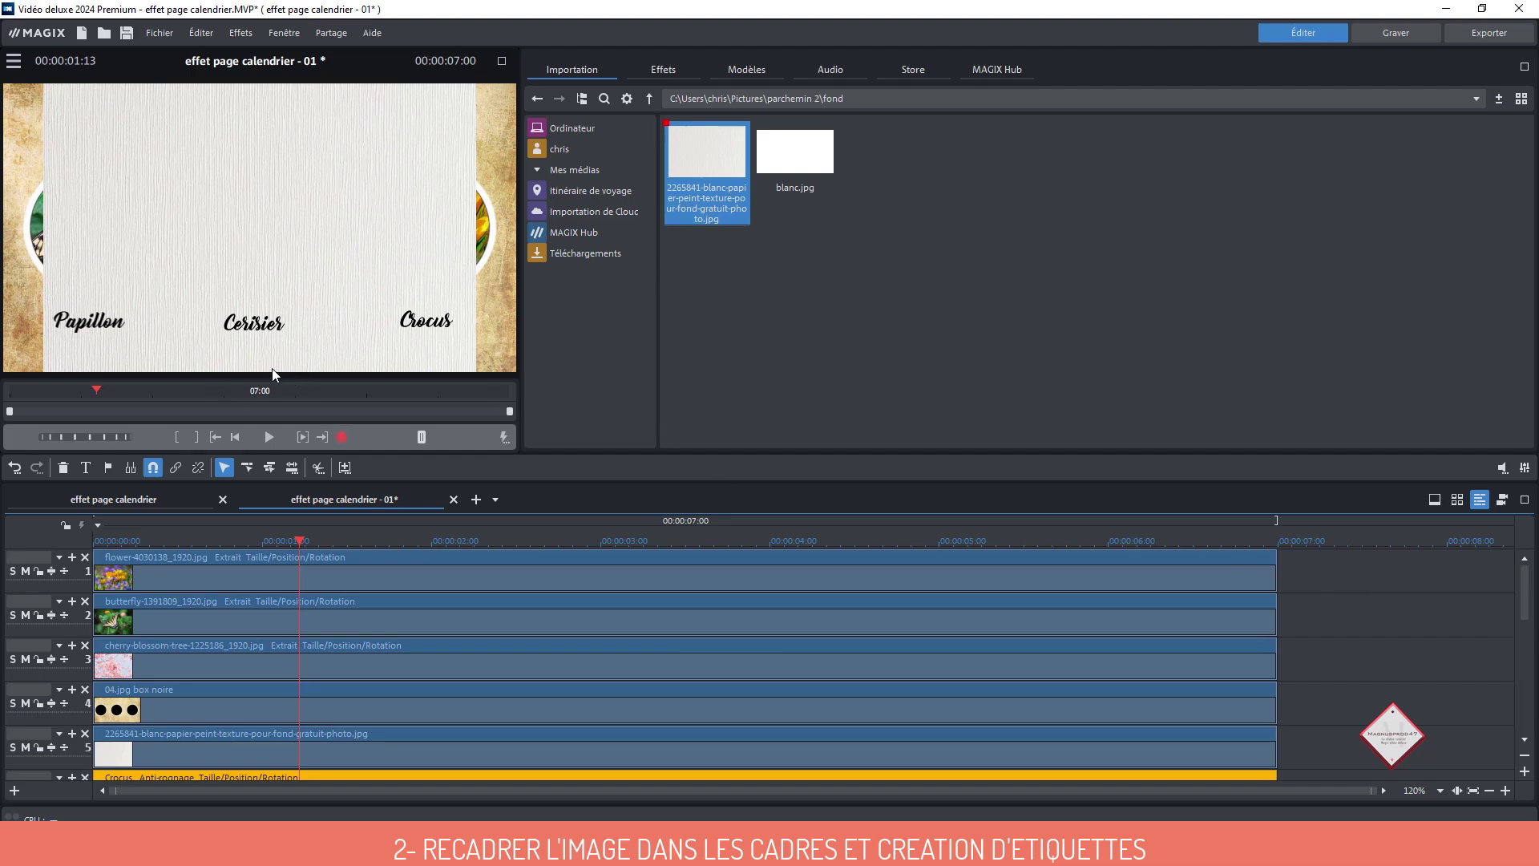
pyautogui.moveTo(1524, 590); pyautogui.dragTo(1524, 617)
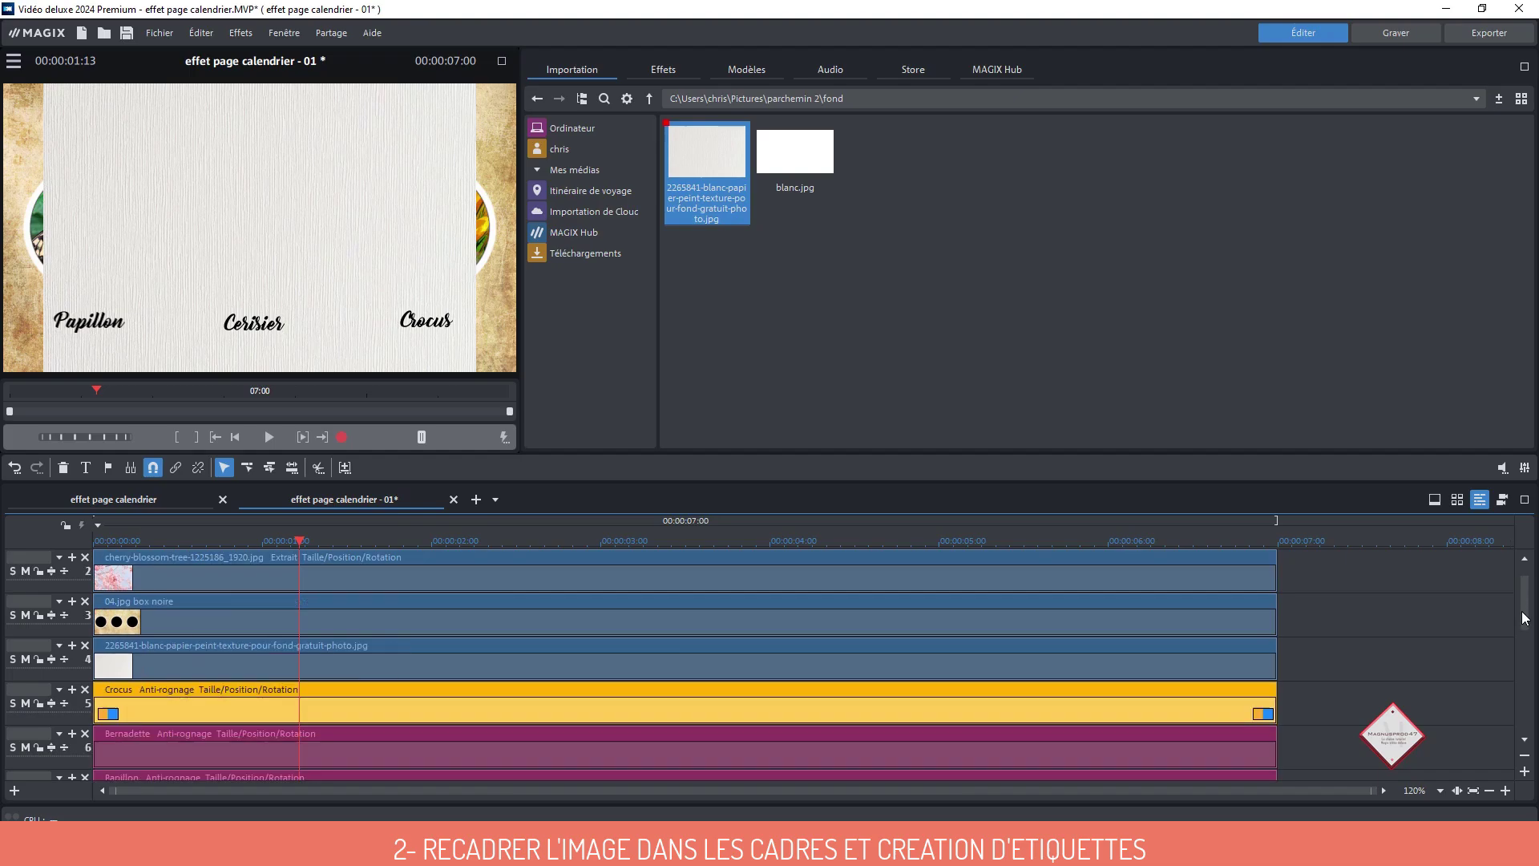
pyautogui.doubleClick(186, 704)
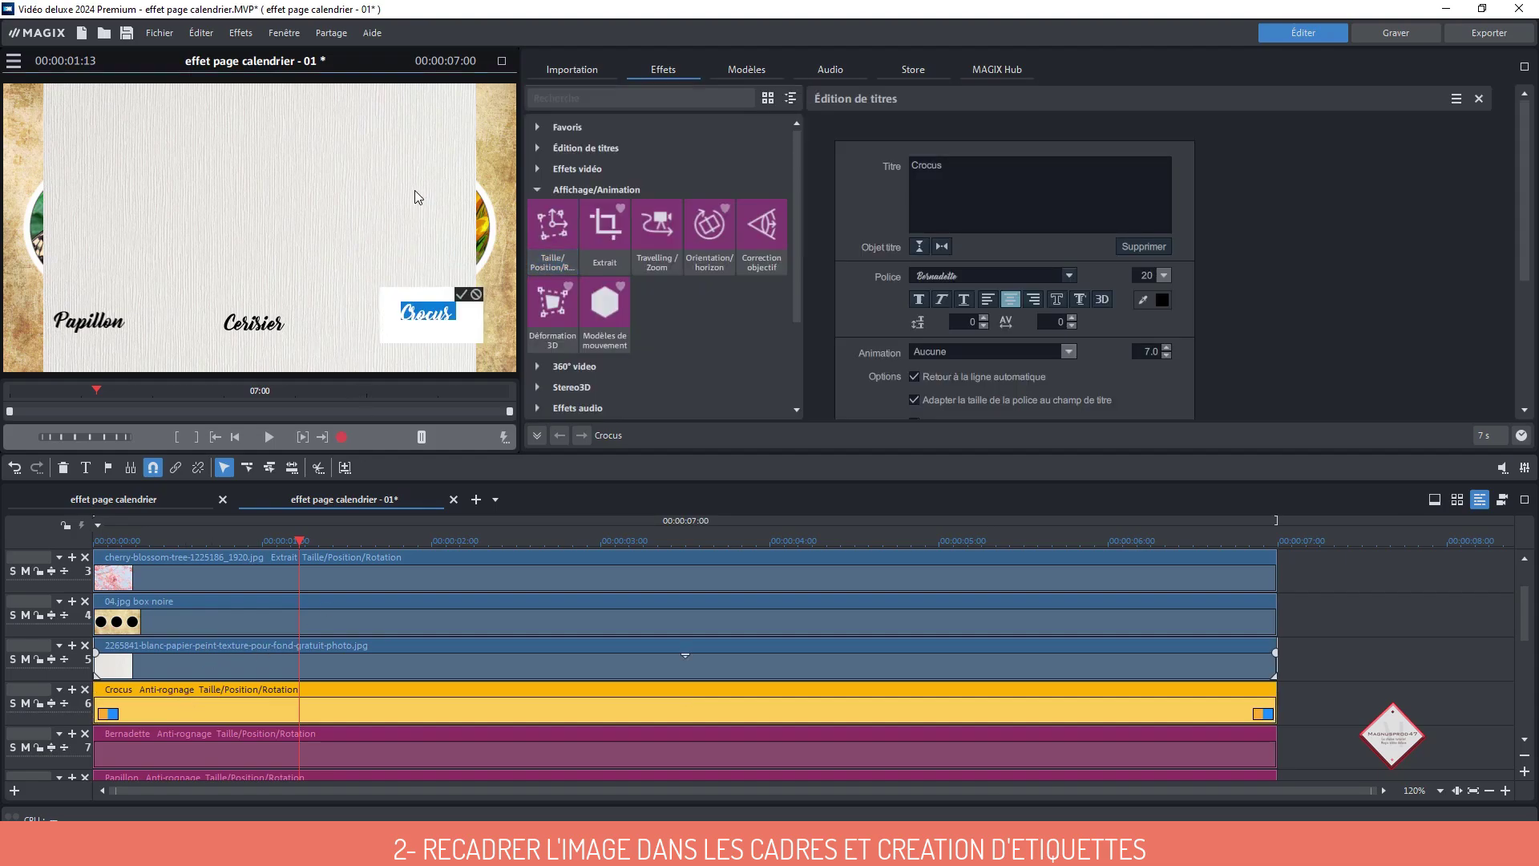
pyautogui.click(1410, 631)
# Unlink the paper image's dimensions, anchor it at its bottom centre, and reduce its height to about 132 px
pyautogui.click(277, 660)
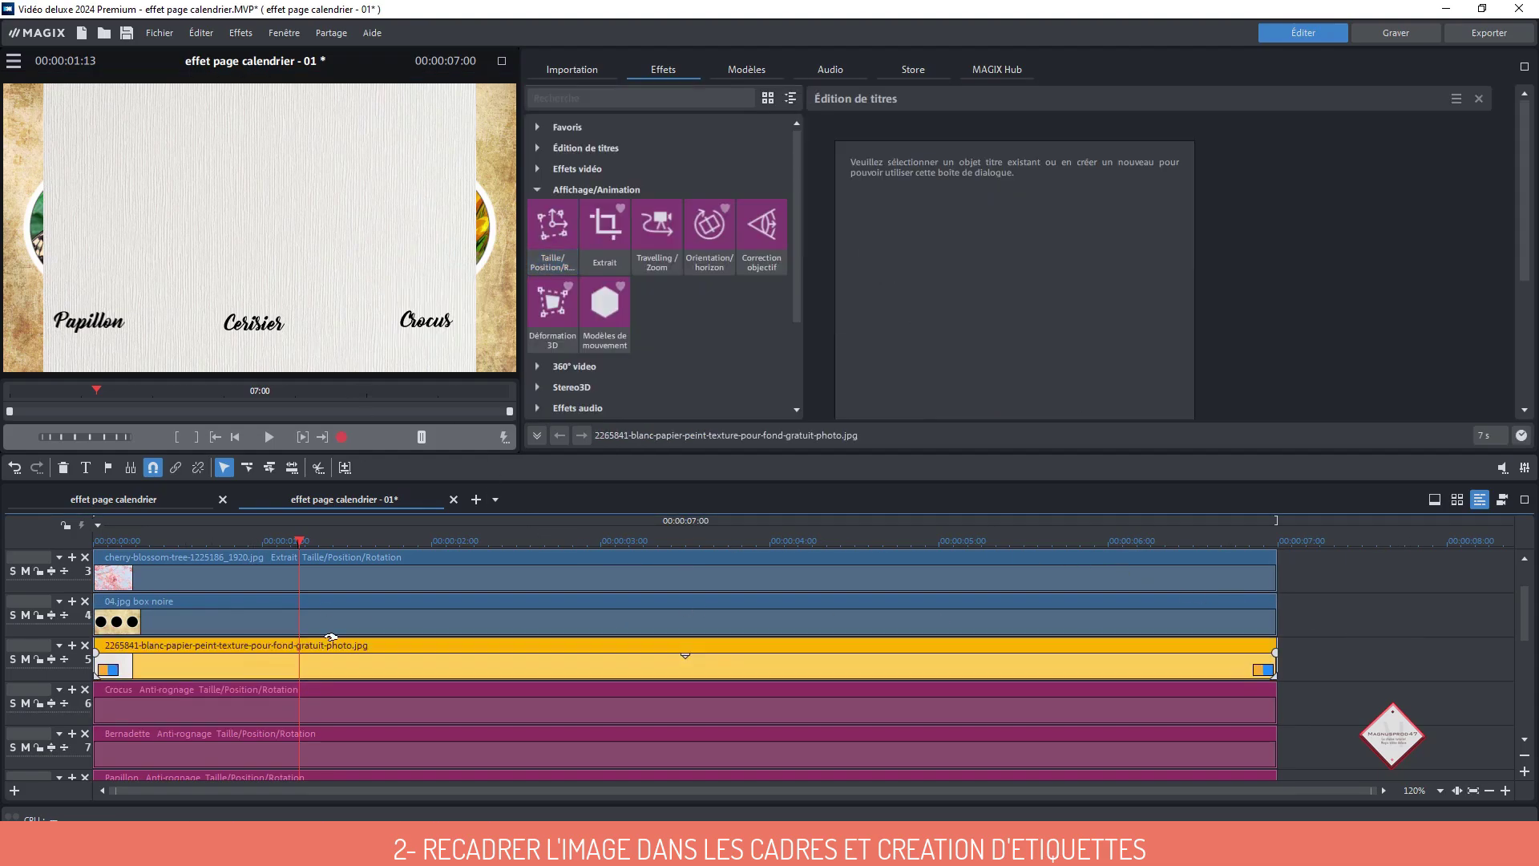
pyautogui.click(560, 226)
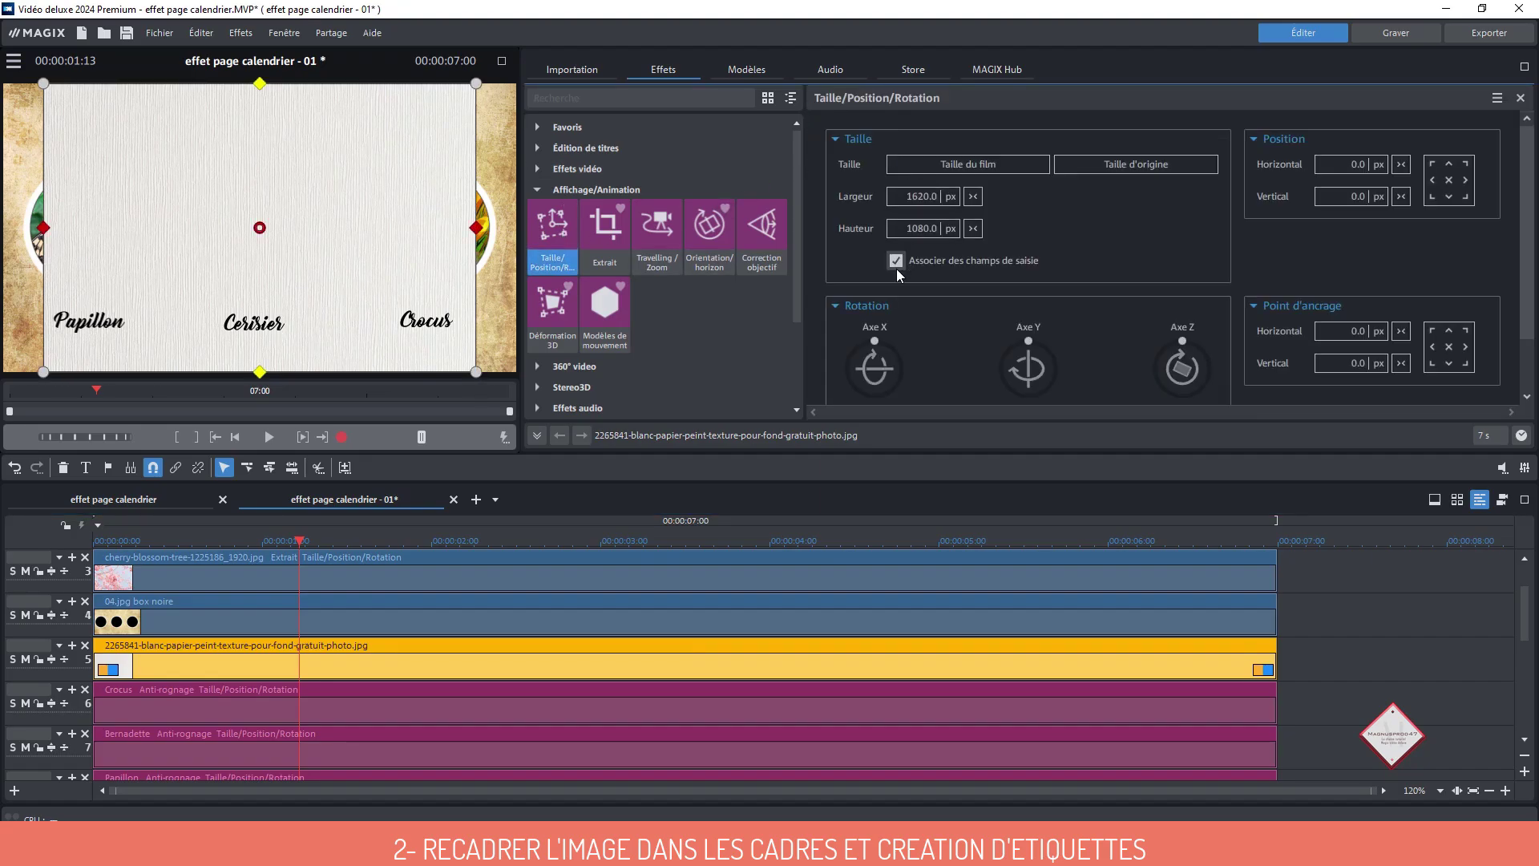
pyautogui.click(895, 260)
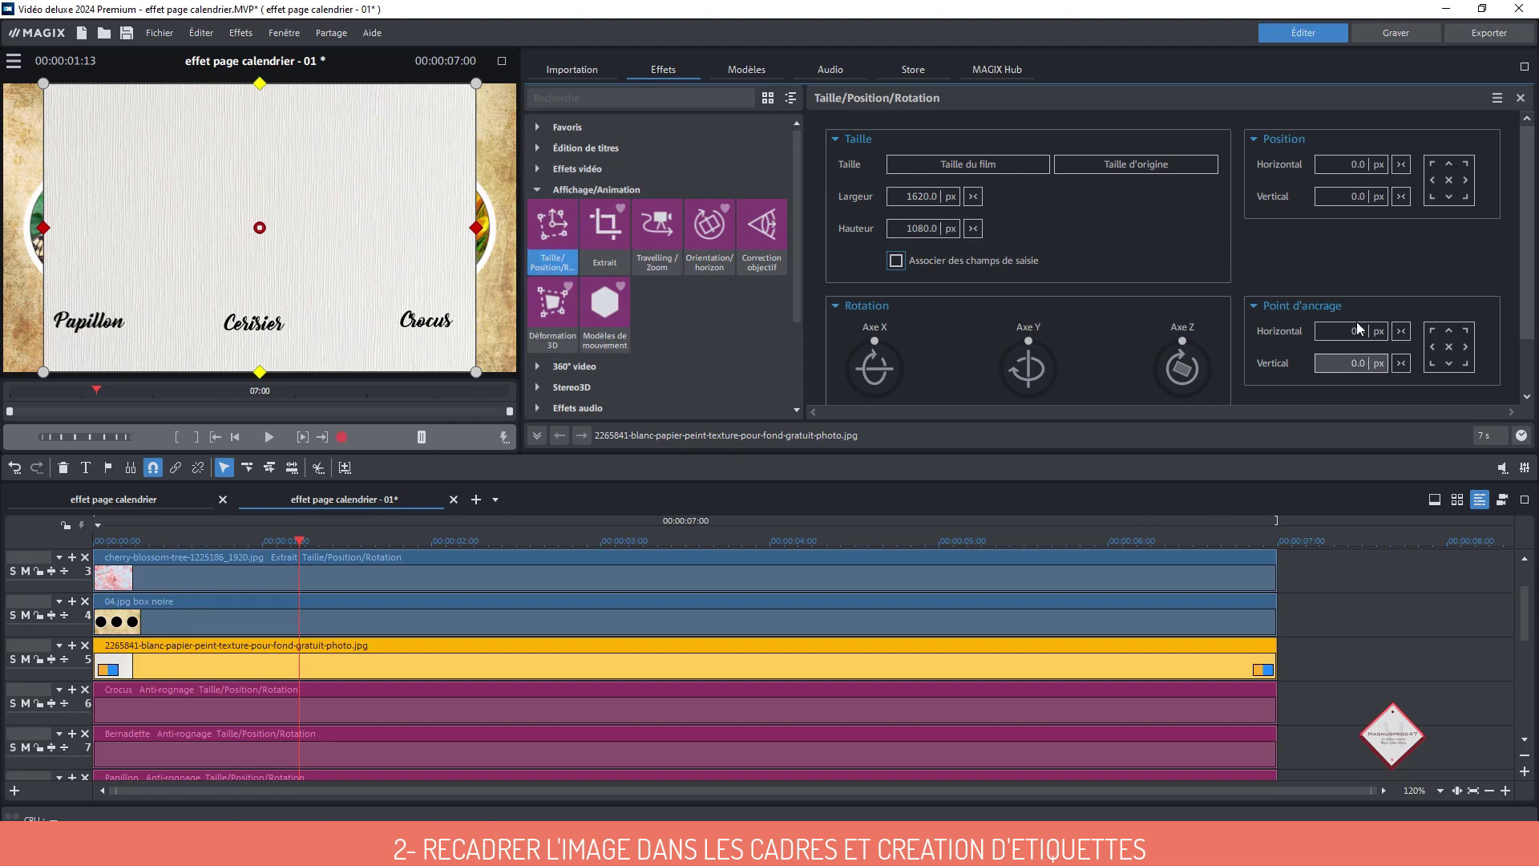
pyautogui.click(1452, 365)
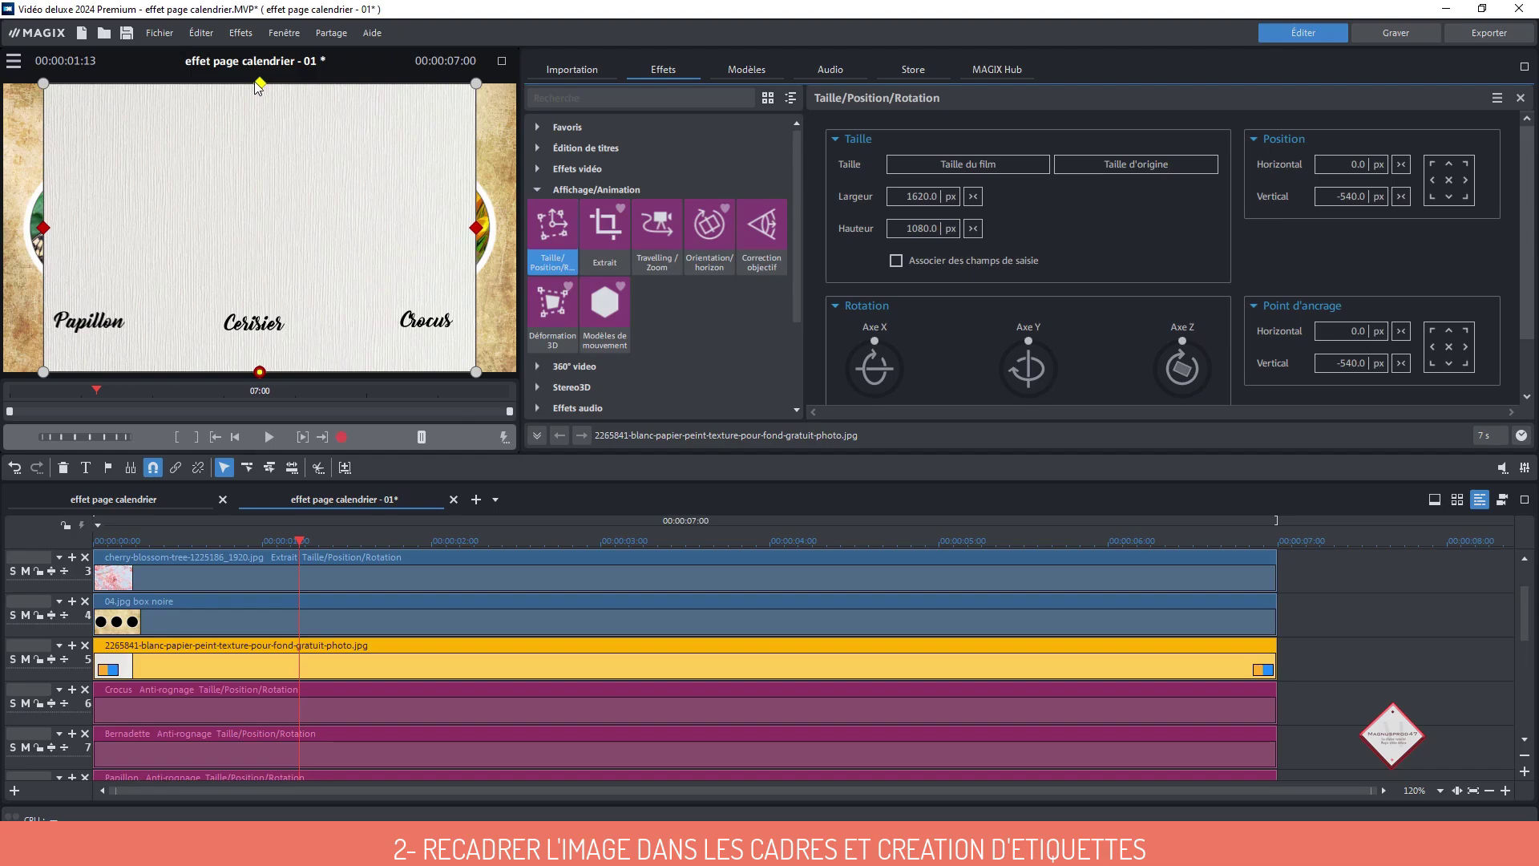
pyautogui.moveTo(258, 84); pyautogui.dragTo(273, 345)
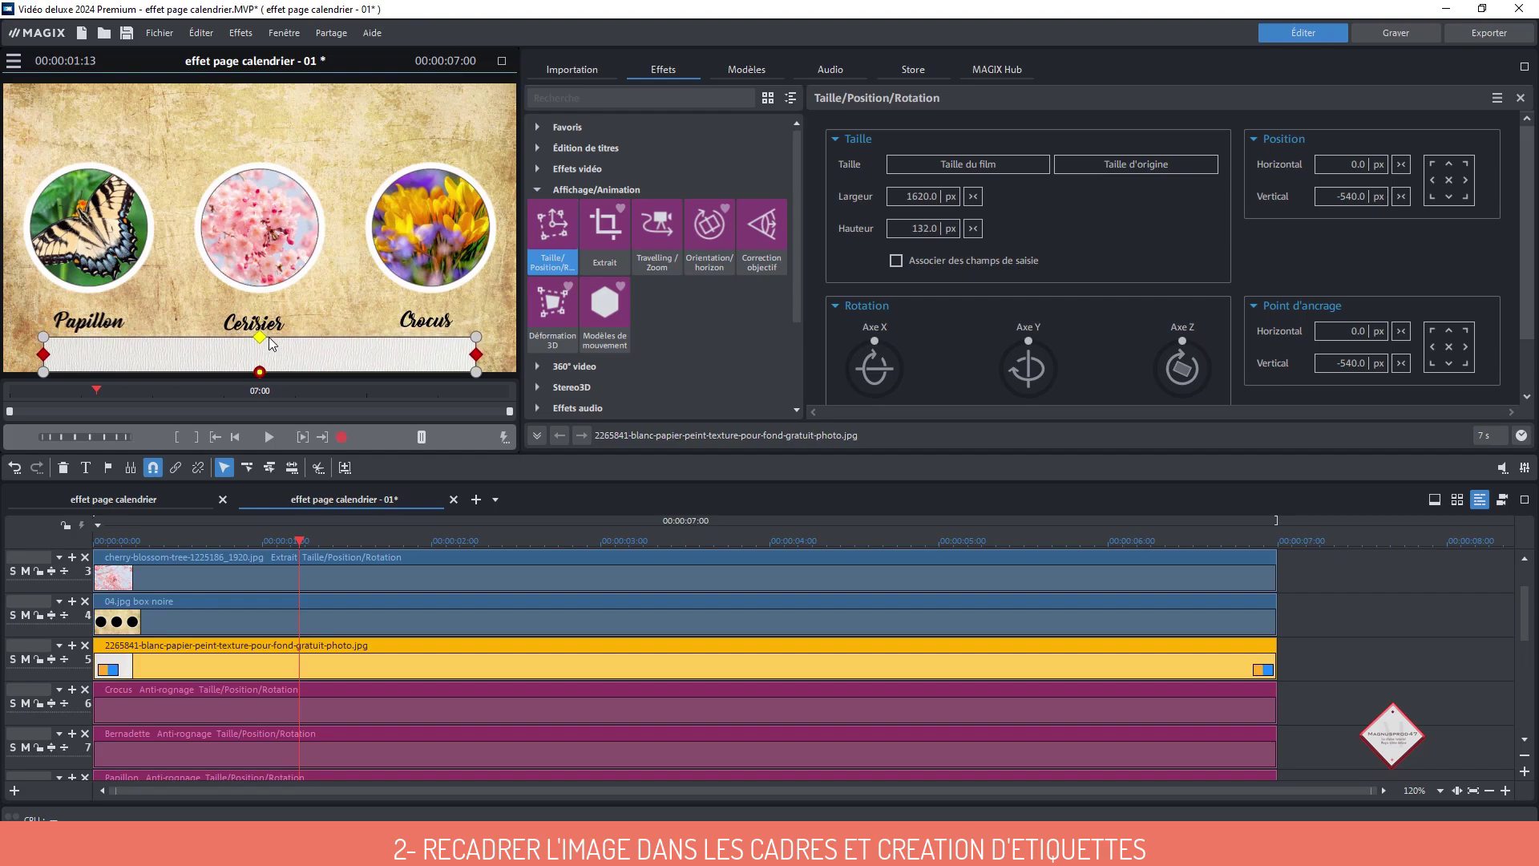
# Anchor the paper strip at its bottom-right corner, narrow it to about 365 px, and position it behind Crocus at 804, -414 px
pyautogui.click(1463, 345)
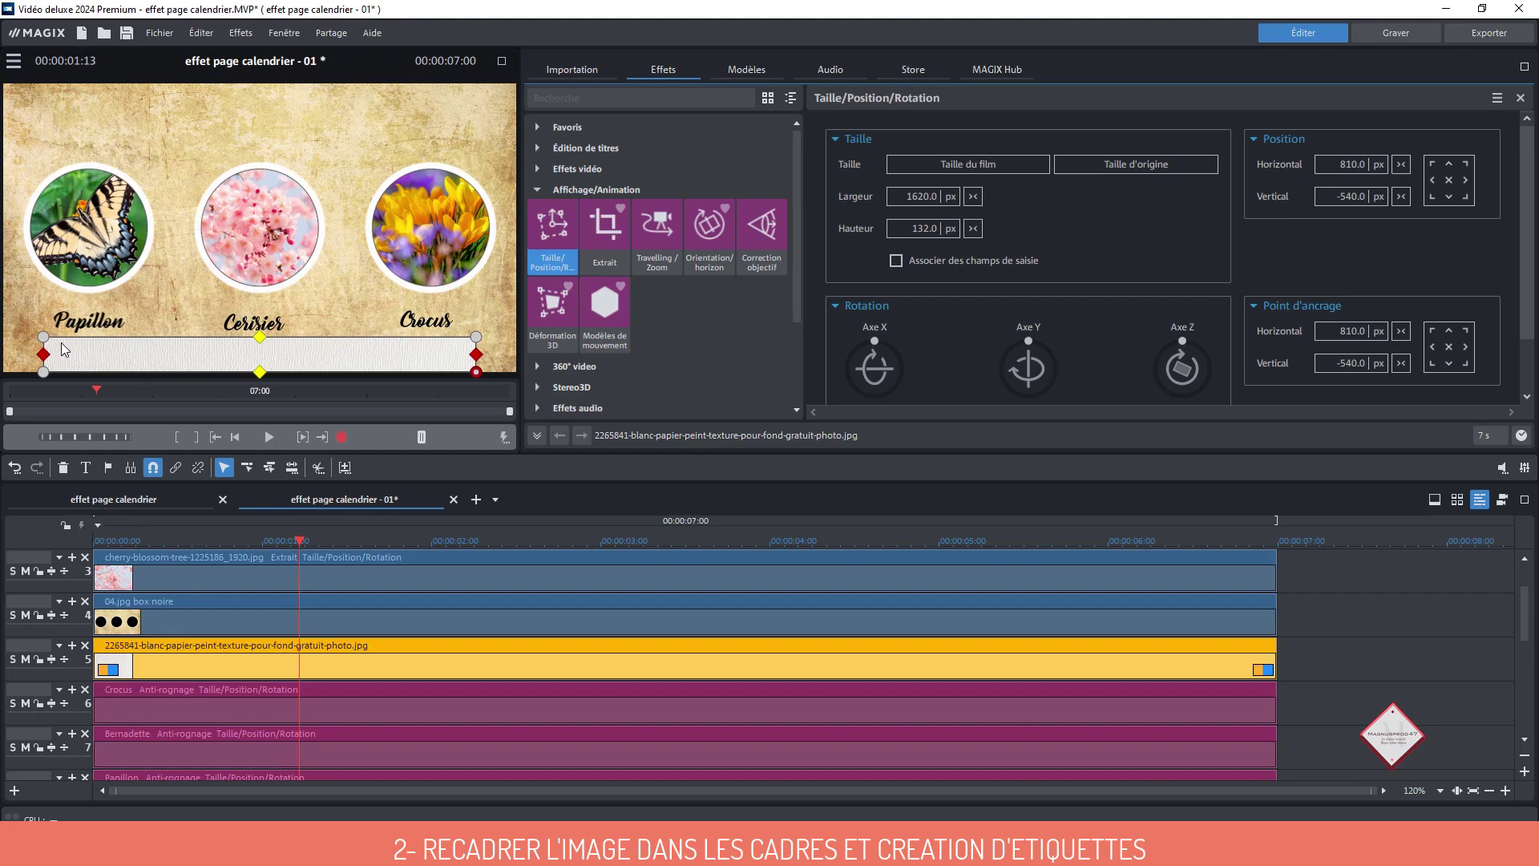
pyautogui.moveTo(45, 354); pyautogui.dragTo(416, 325)
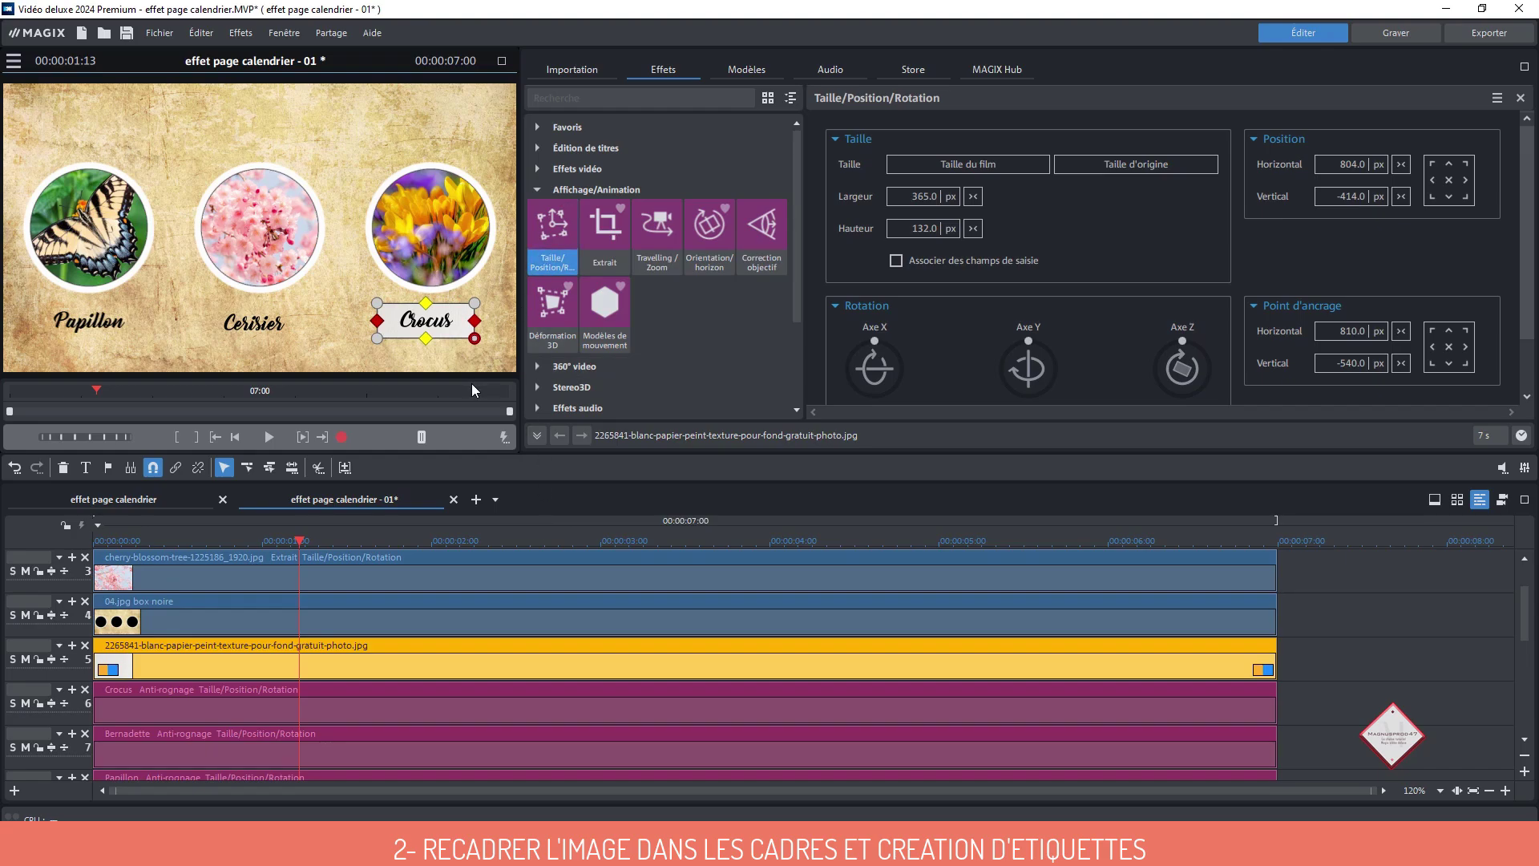
# Apply the Formes effect with the Cercle shape to the paper strip behind Crocus and raise its size to about 0.456
pyautogui.click(543, 171)
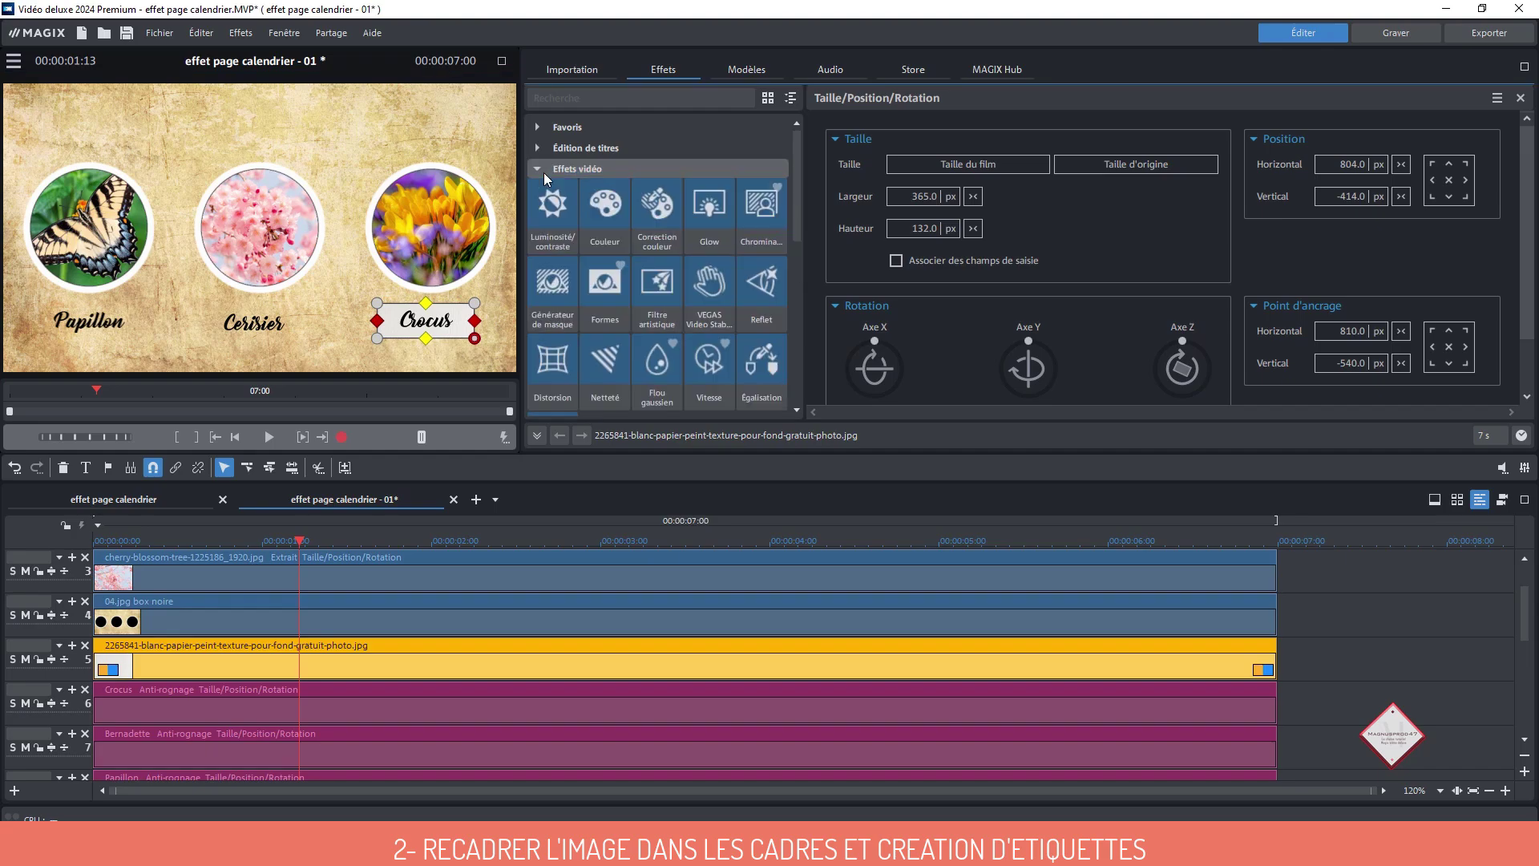
pyautogui.click(603, 309)
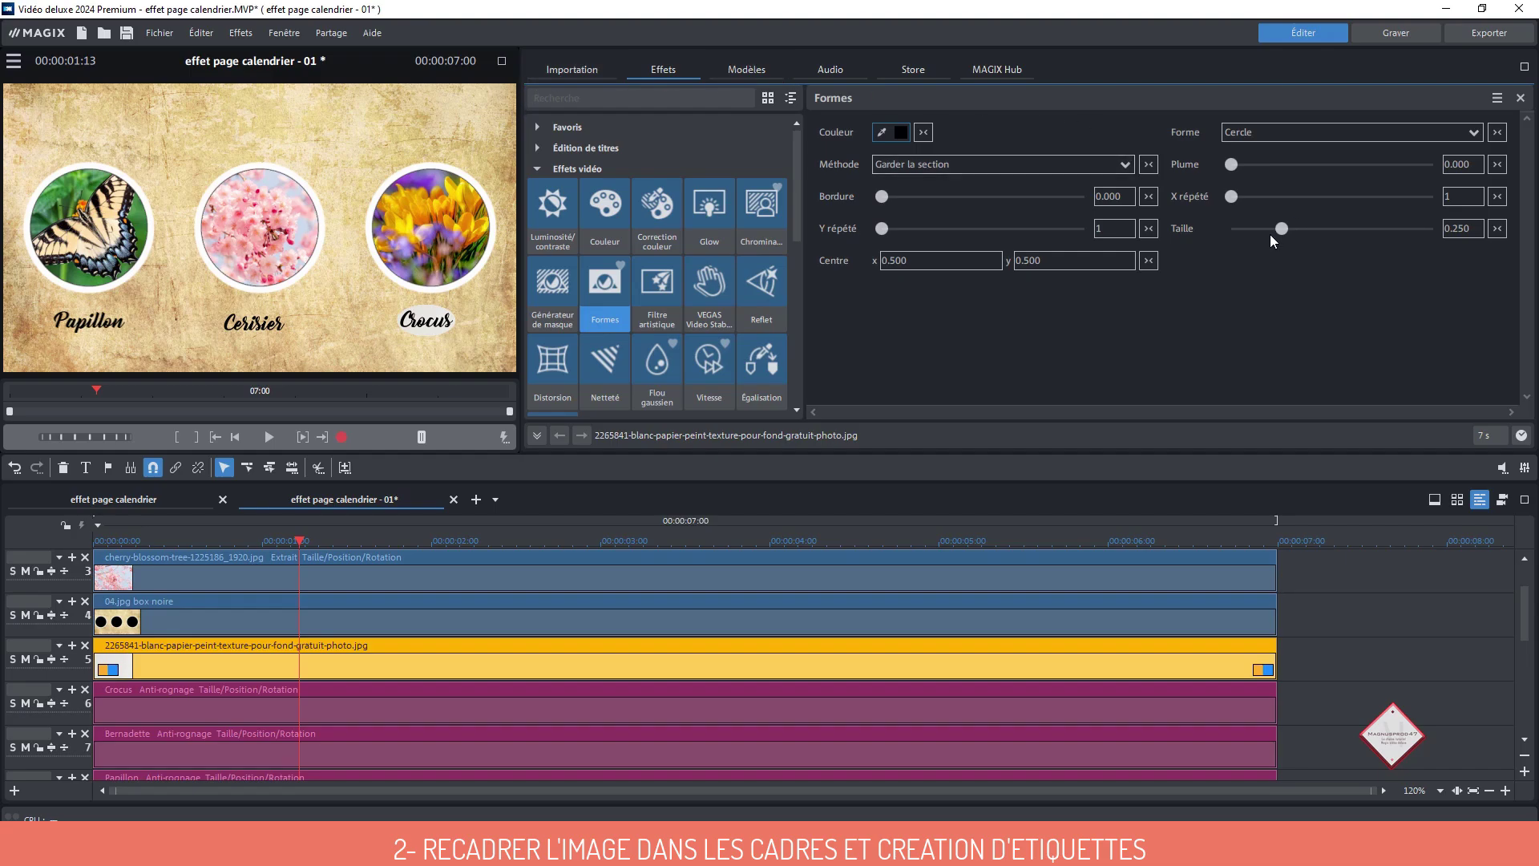
pyautogui.moveTo(1281, 229); pyautogui.dragTo(1306, 227)
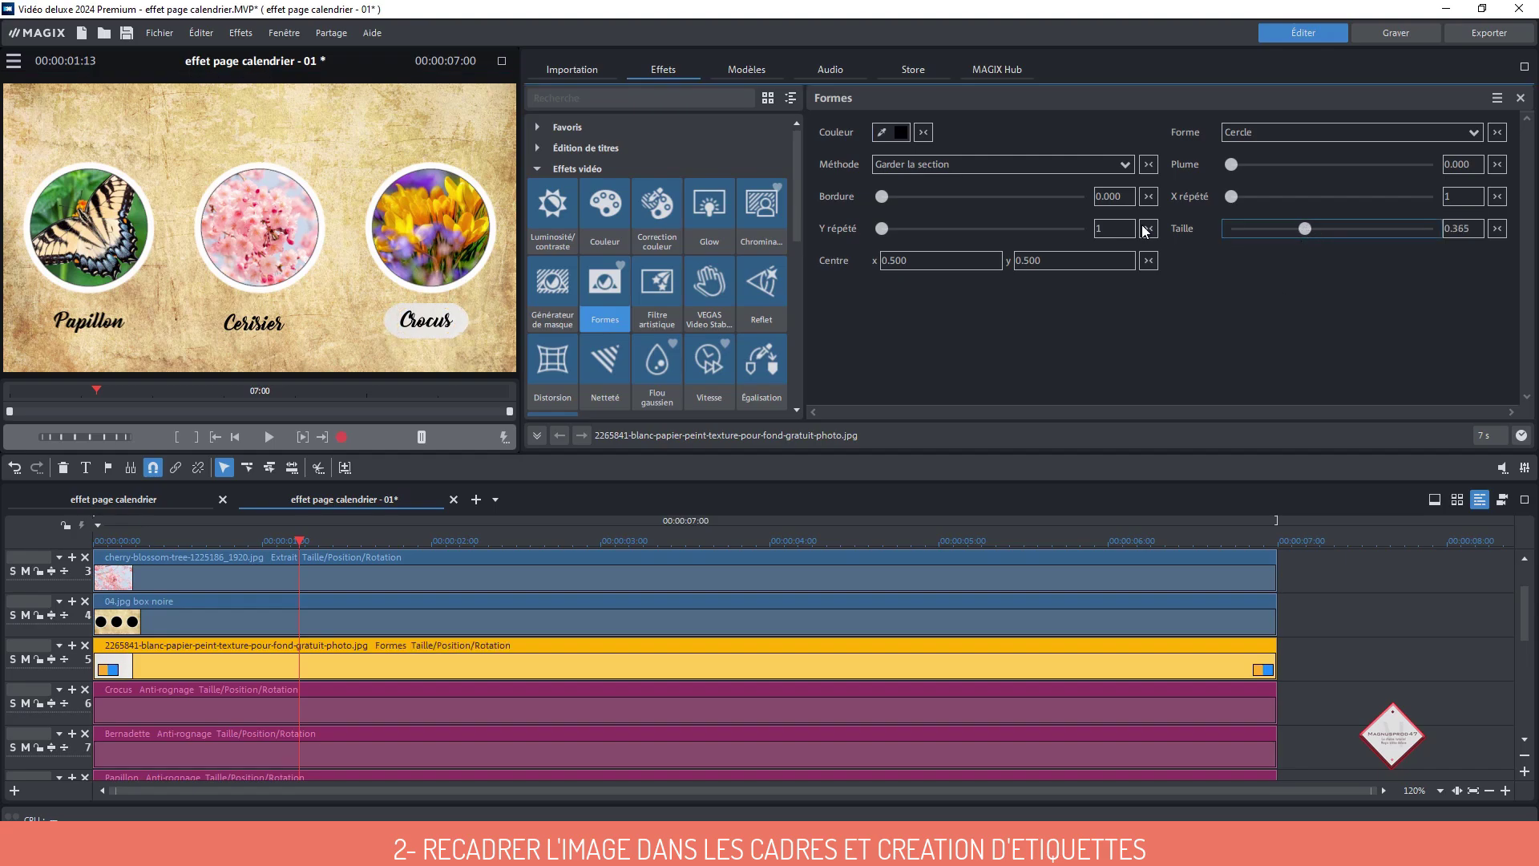
pyautogui.click(502, 62)
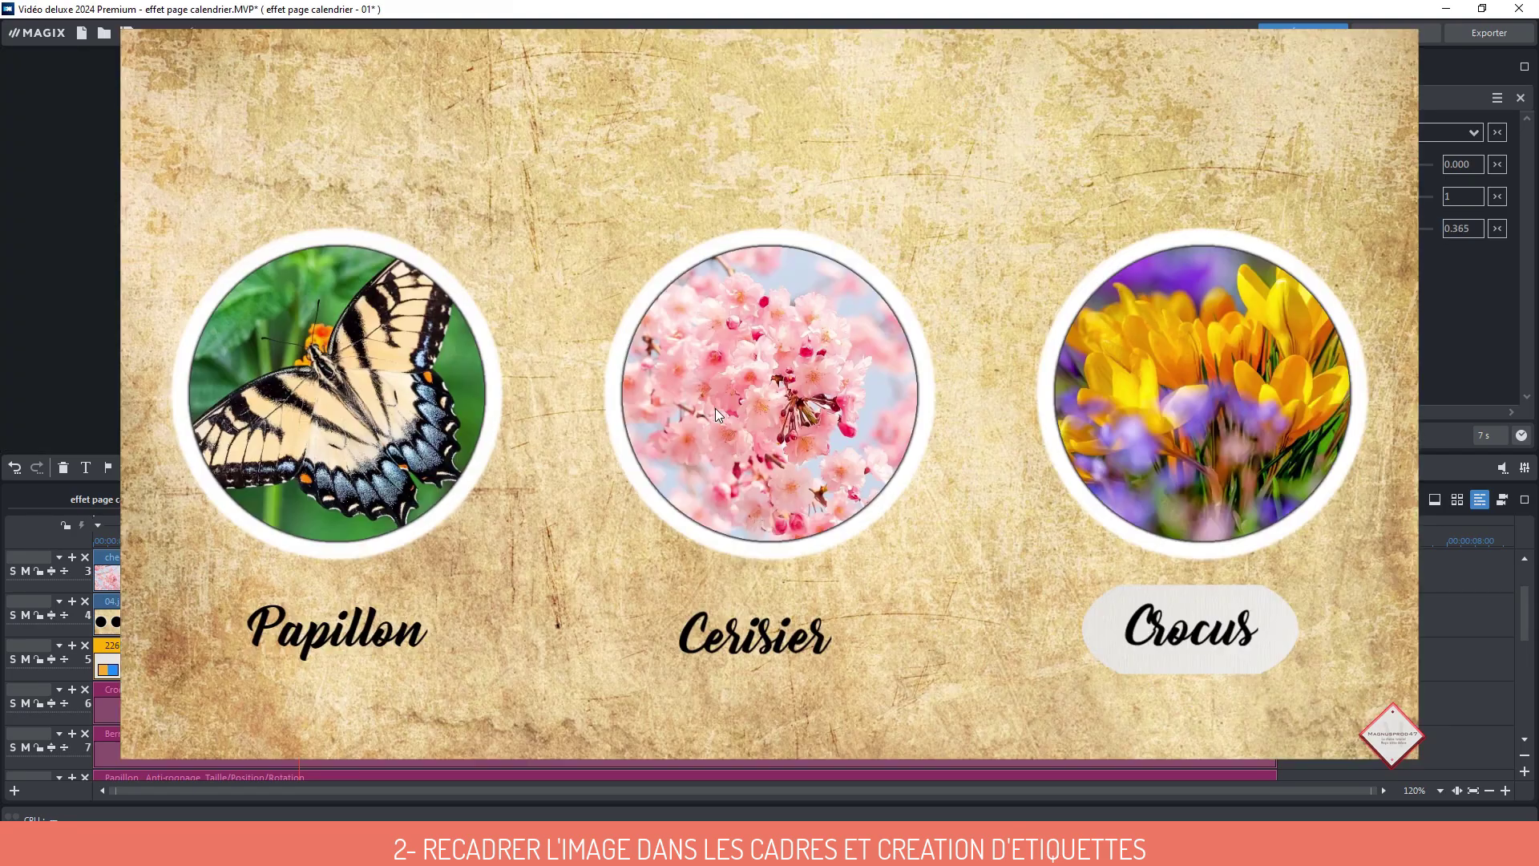
pyautogui.press('Escape')
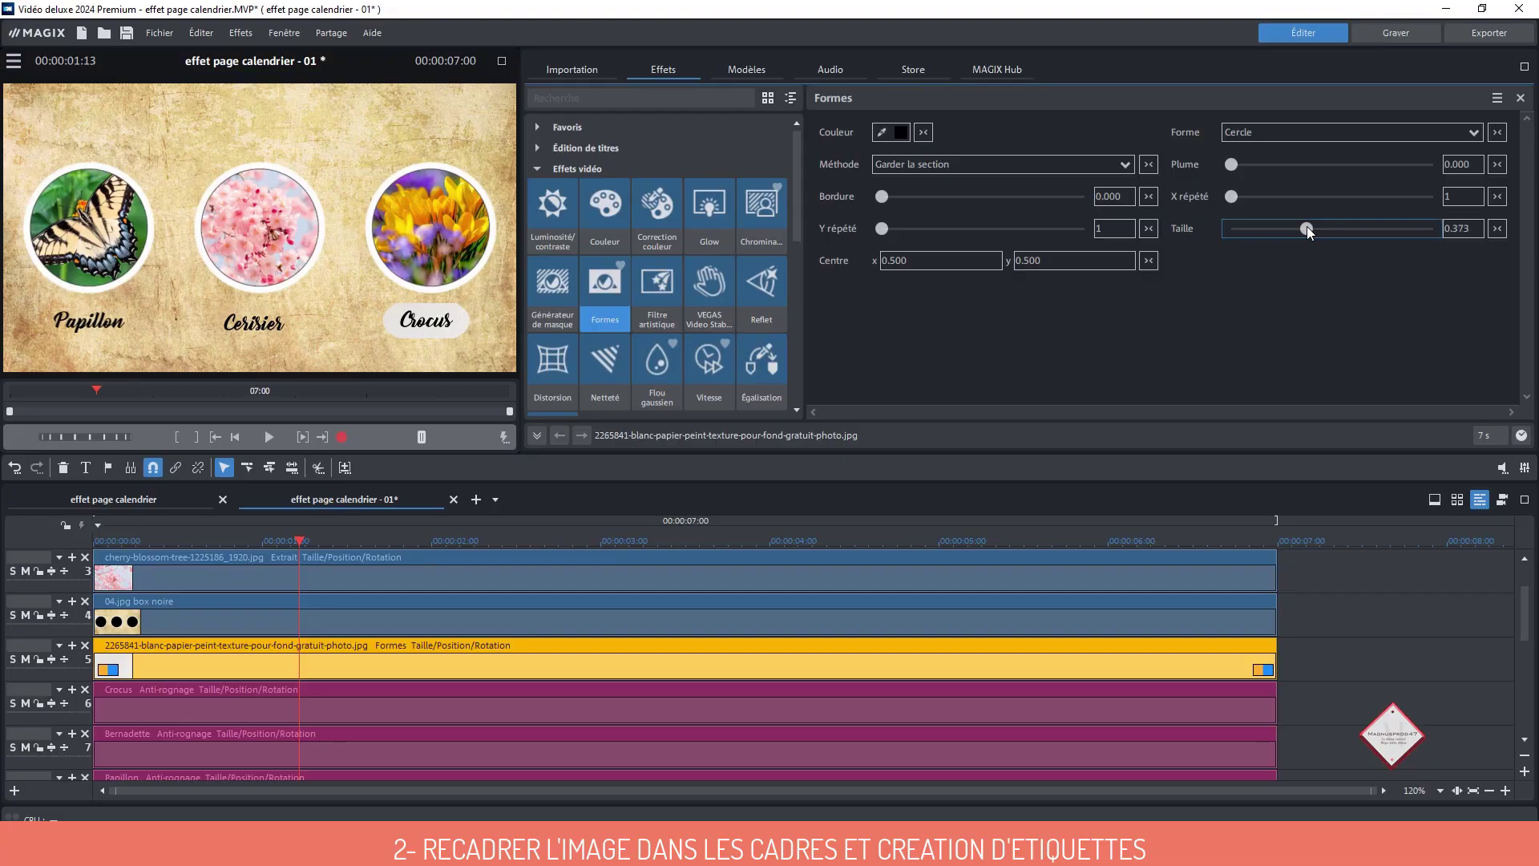
pyautogui.moveTo(1305, 228); pyautogui.dragTo(1325, 223)
pyautogui.click(501, 62)
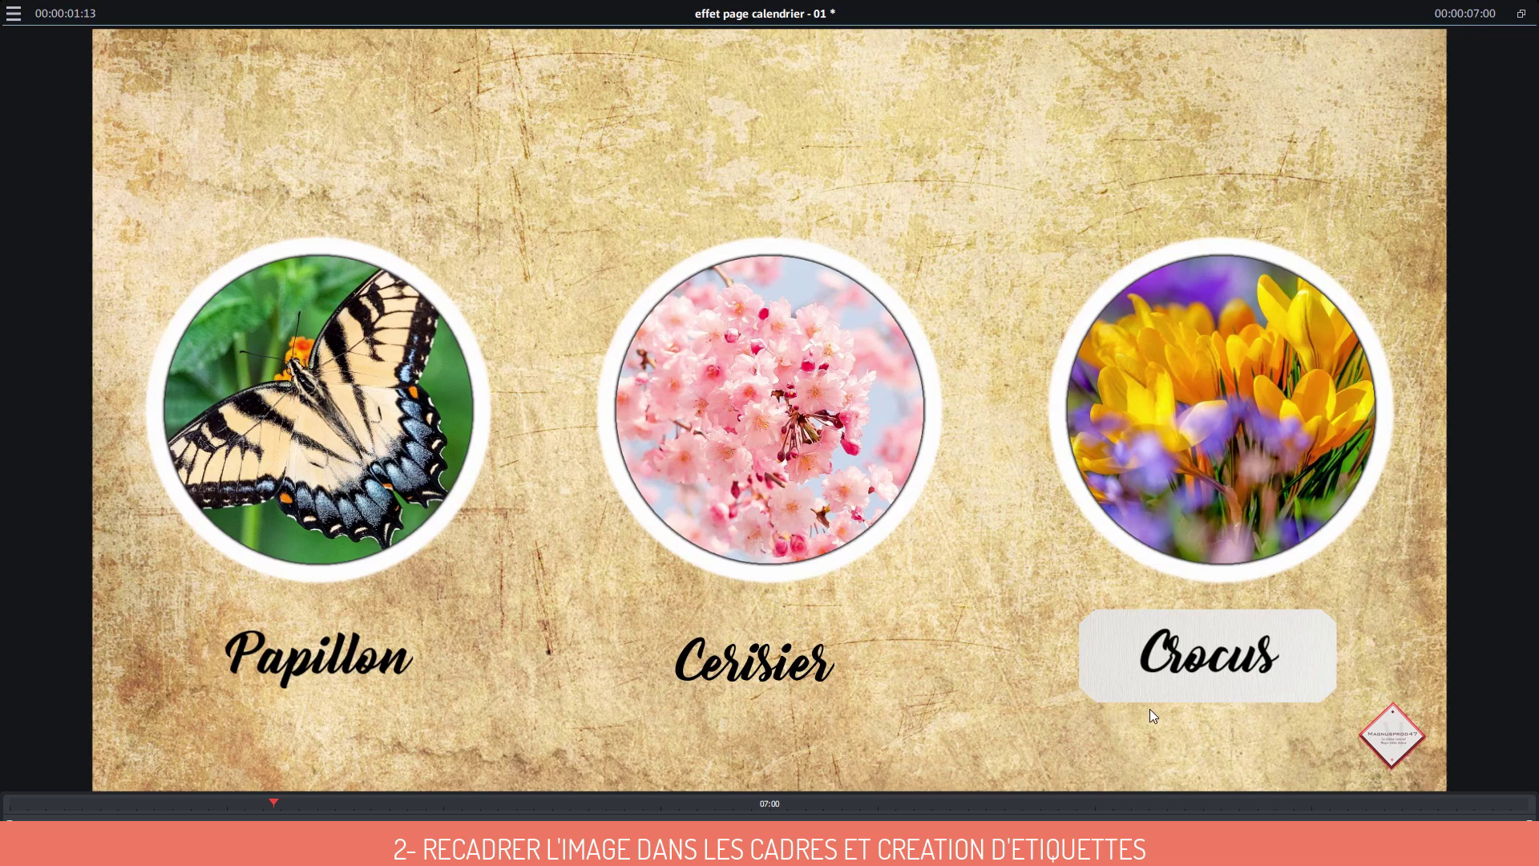
pyautogui.press('Escape')
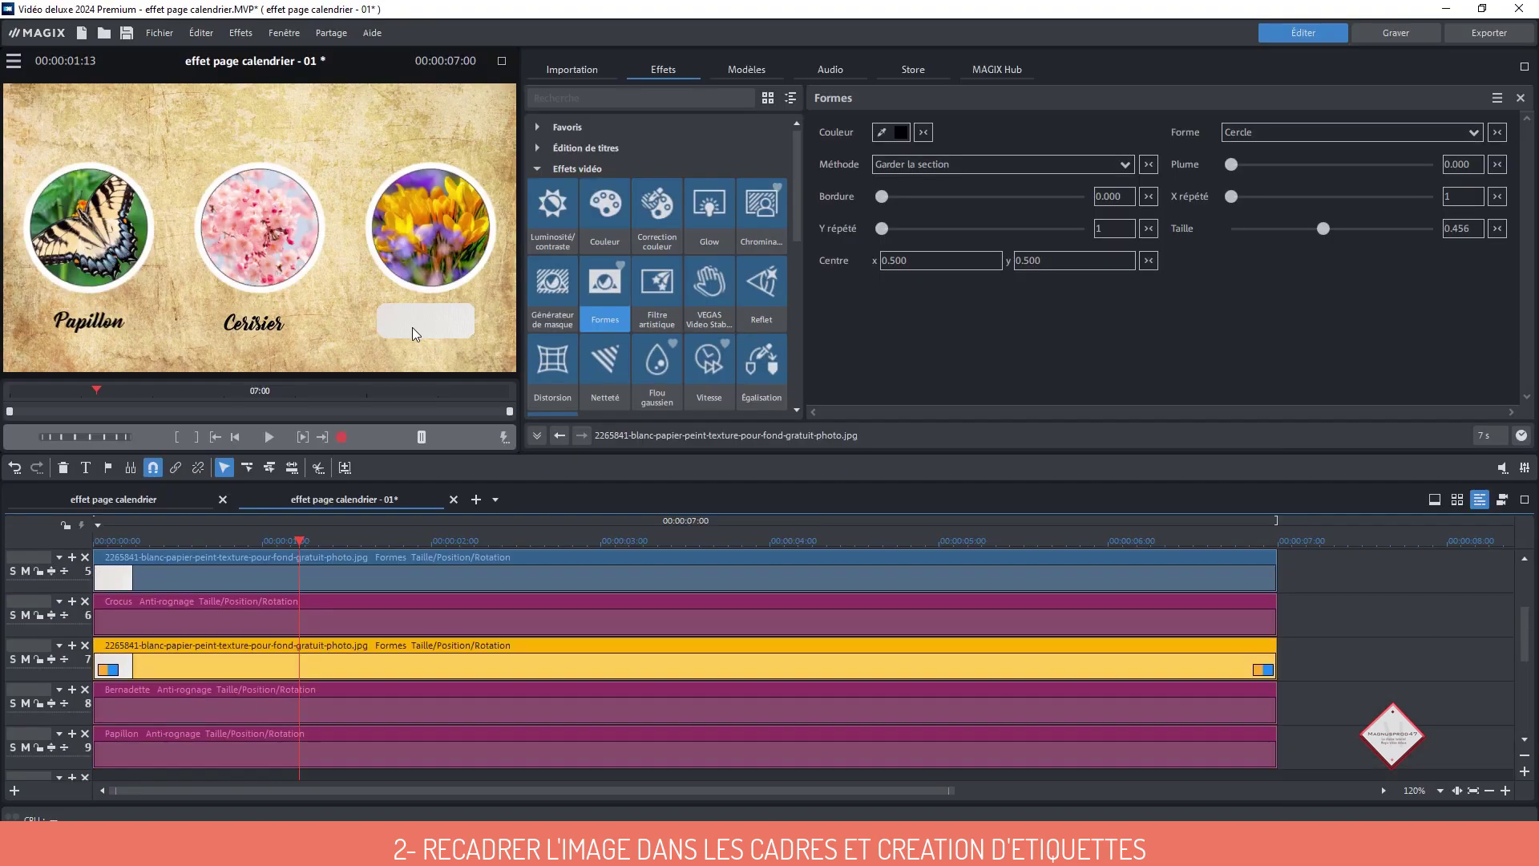
# Position the paper label copies behind Cerisier and Papillon, and shift the Crocus label to about 819, -414 px
pyautogui.click(303, 331)
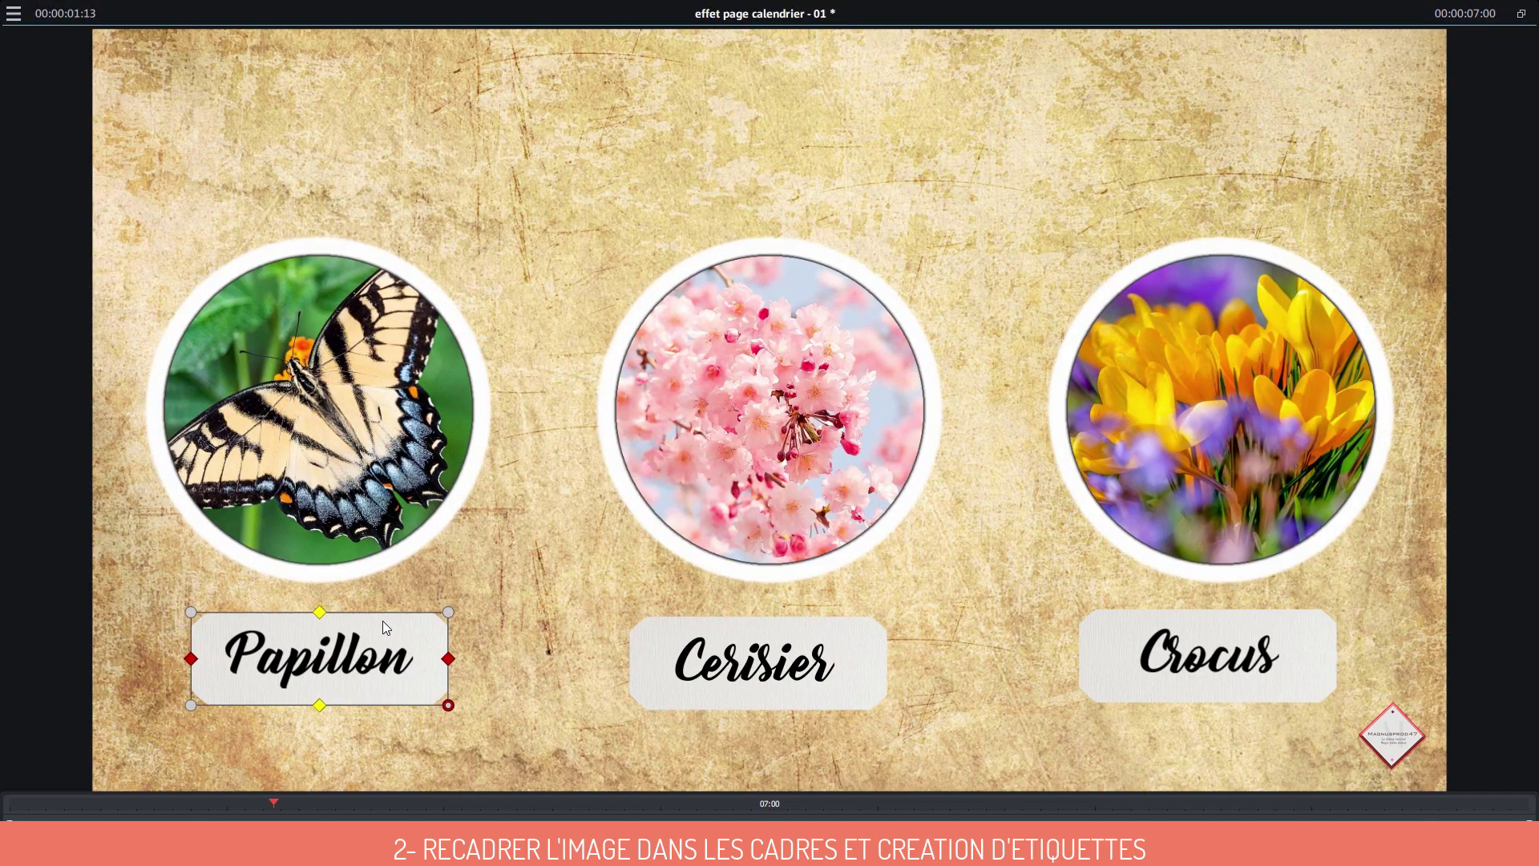
pyautogui.click(1127, 667)
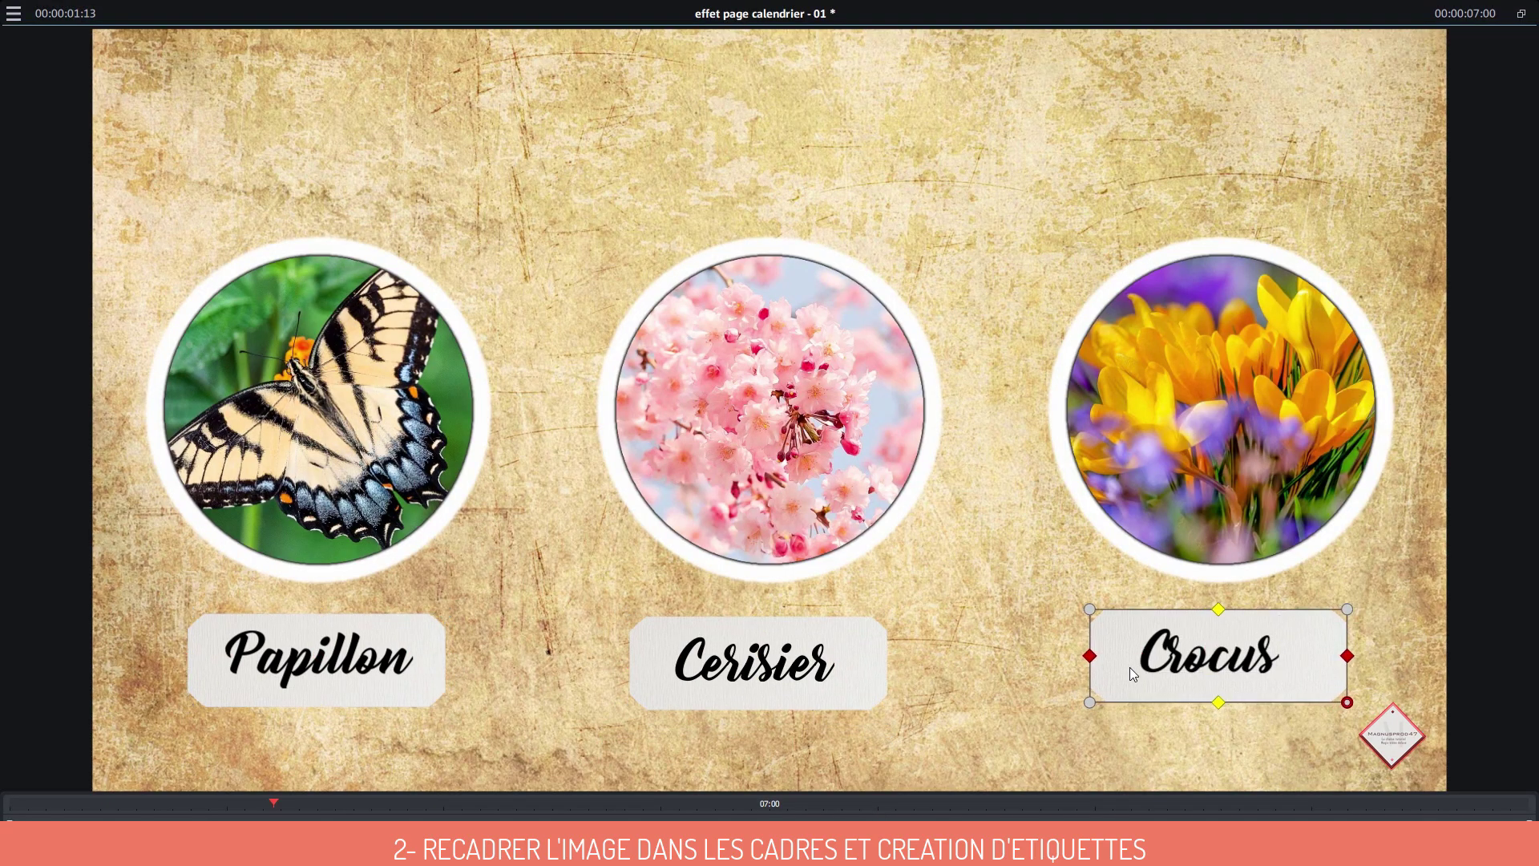
pyautogui.click(1522, 14)
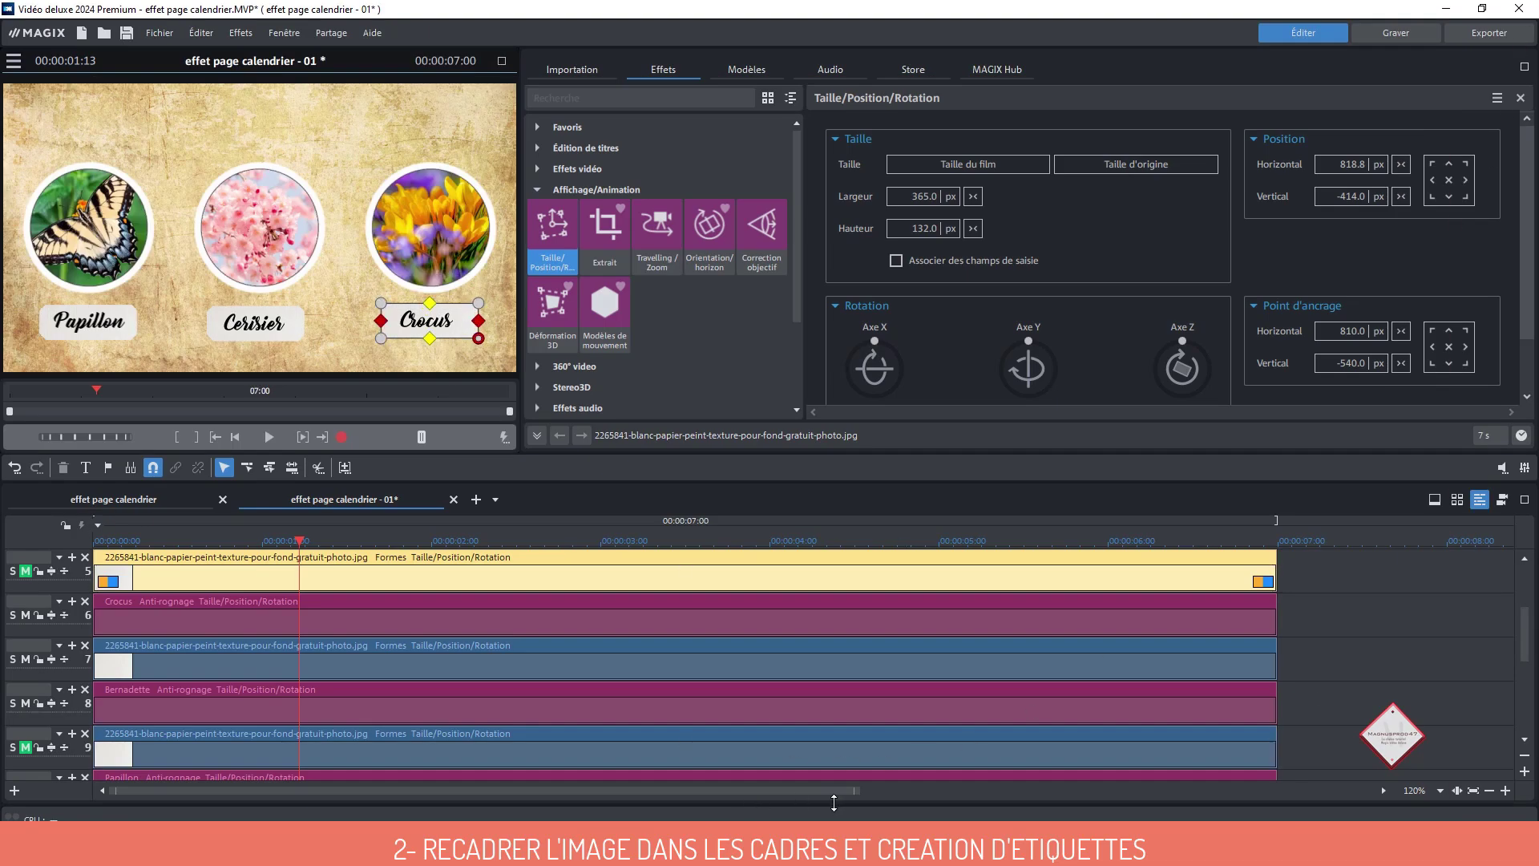
# Duplicate the title on track 10 onto track 11 and move the copy above the middle photo, at about 3, 384 px
pyautogui.scroll(-4, 1534, 628)
pyautogui.click(775, 607)
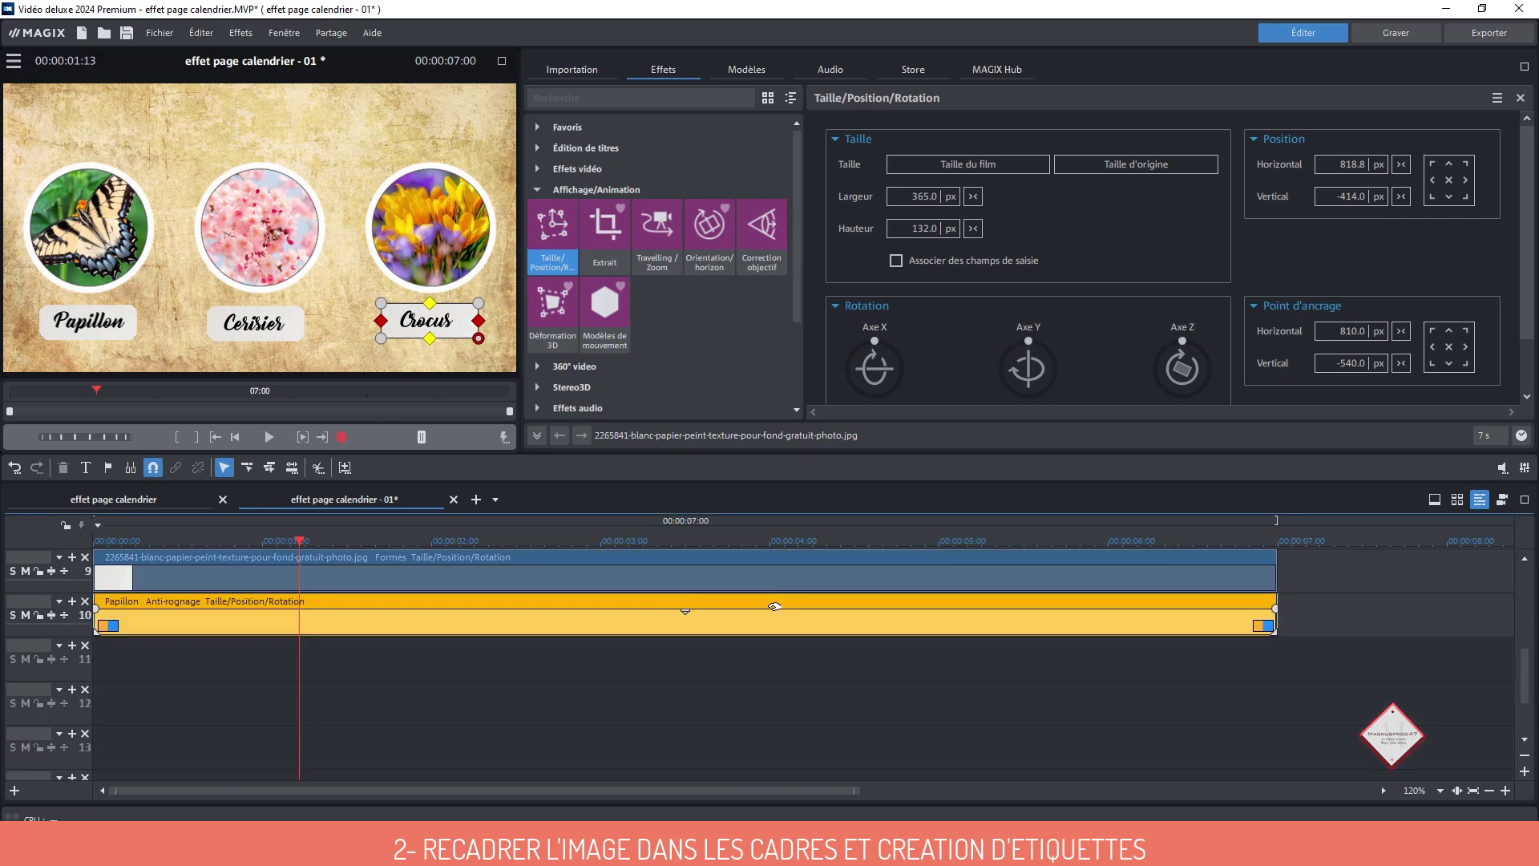
pyautogui.moveTo(774, 606); pyautogui.dragTo(777, 651)
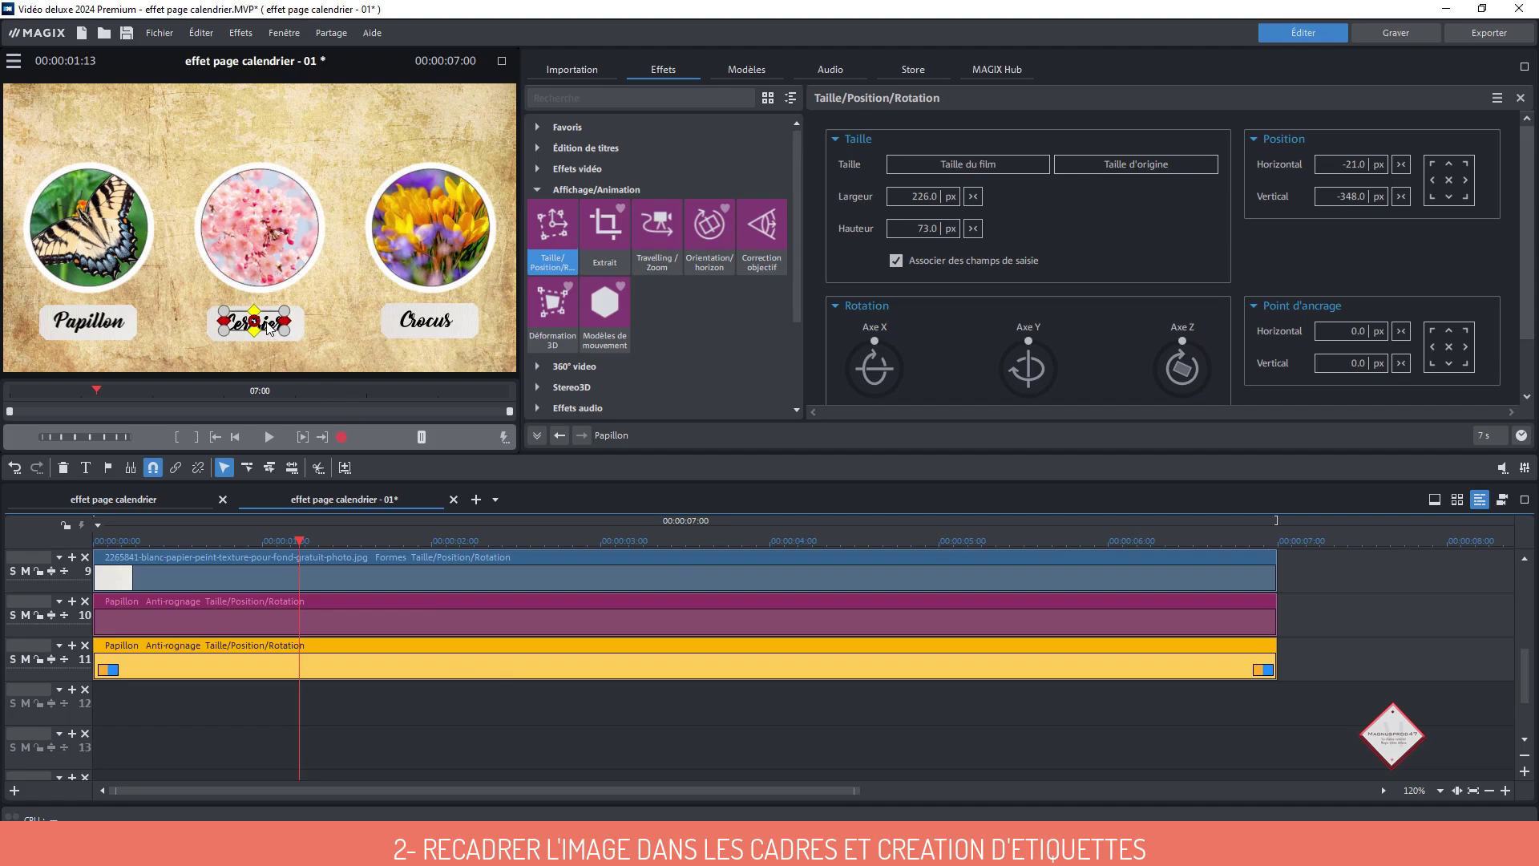
pyautogui.moveTo(270, 325); pyautogui.dragTo(274, 127)
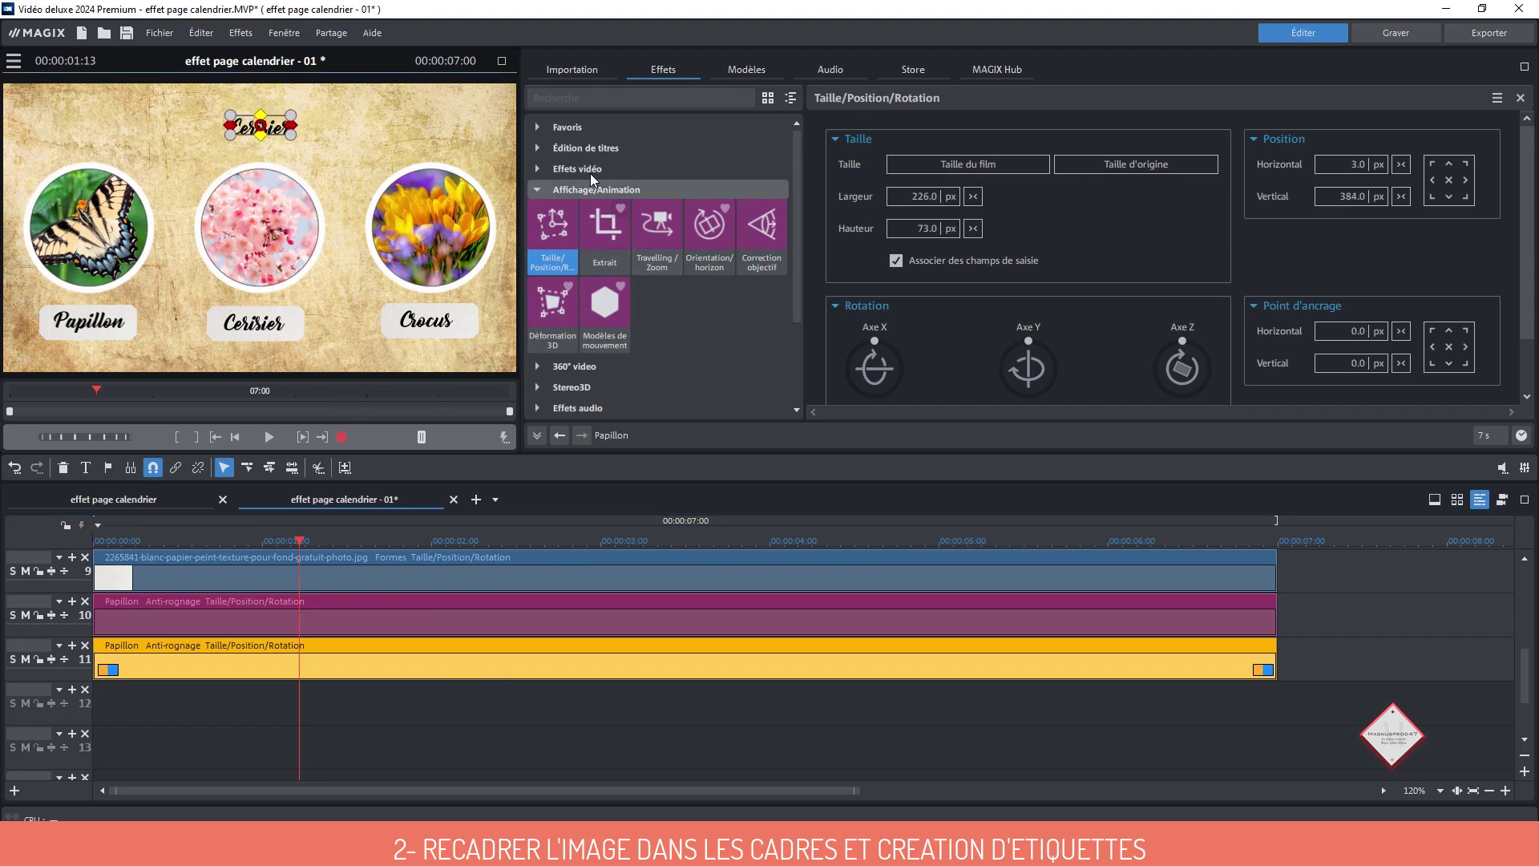
# Replace the text of the track 11 title with "La nature est magnifique."
pyautogui.click(545, 155)
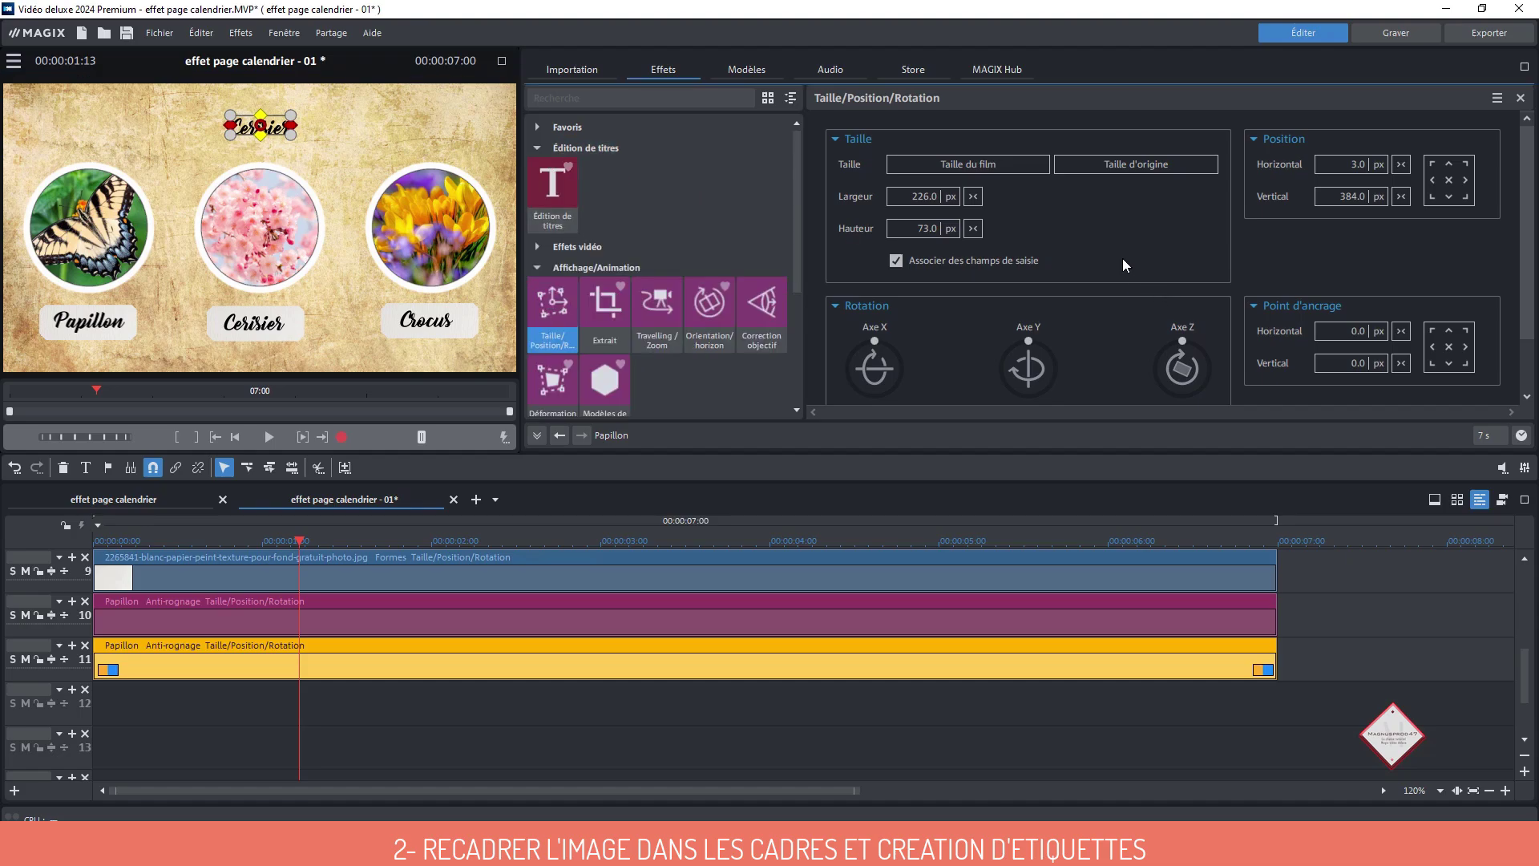
pyautogui.click(573, 173)
pyautogui.hotkey('ctrl', 'a')
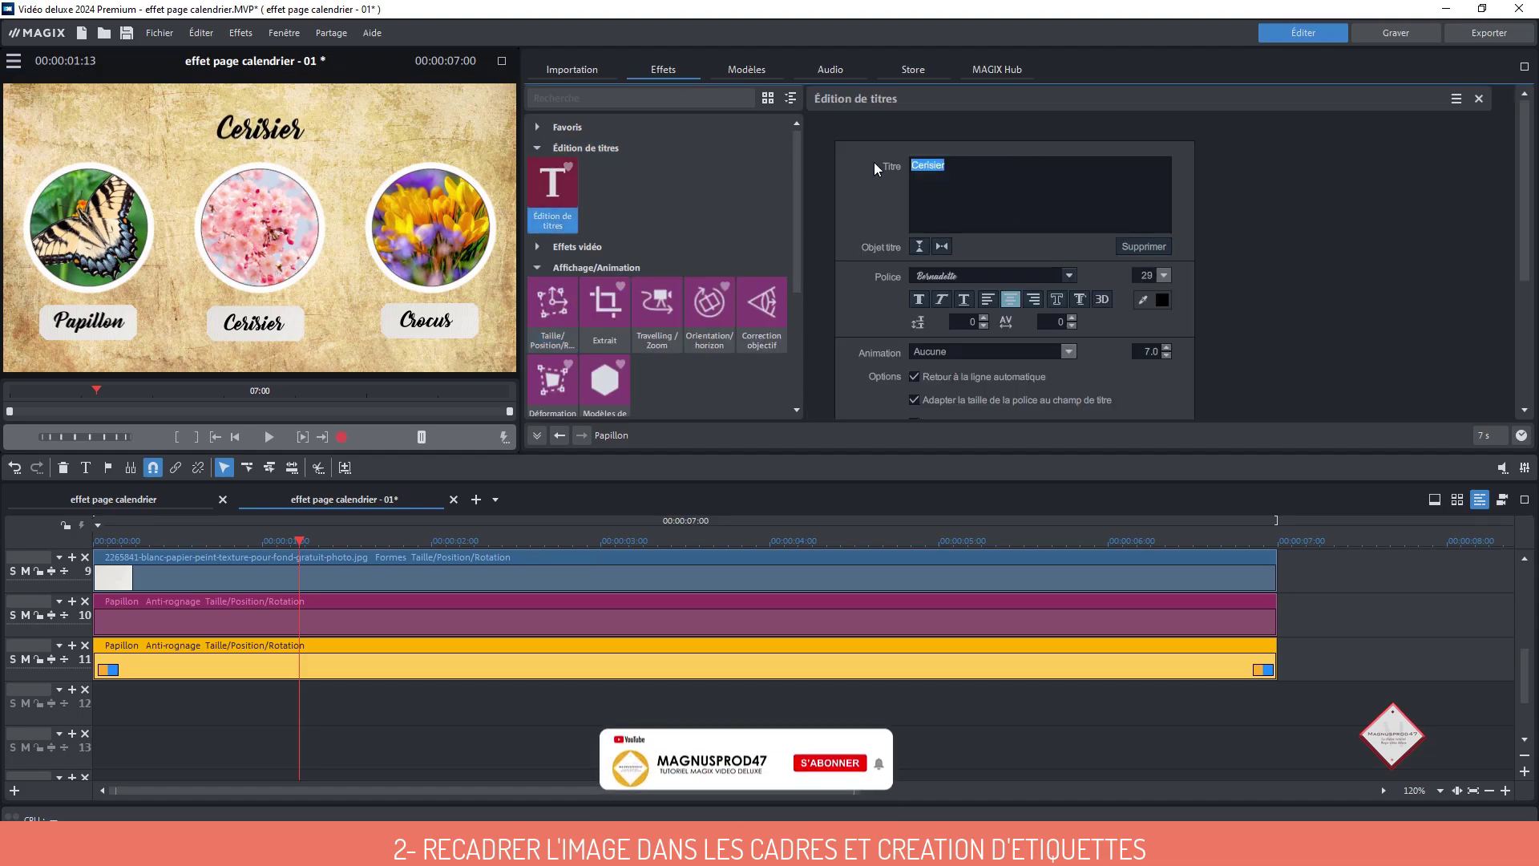
pyautogui.write('La nature est magnifique.')
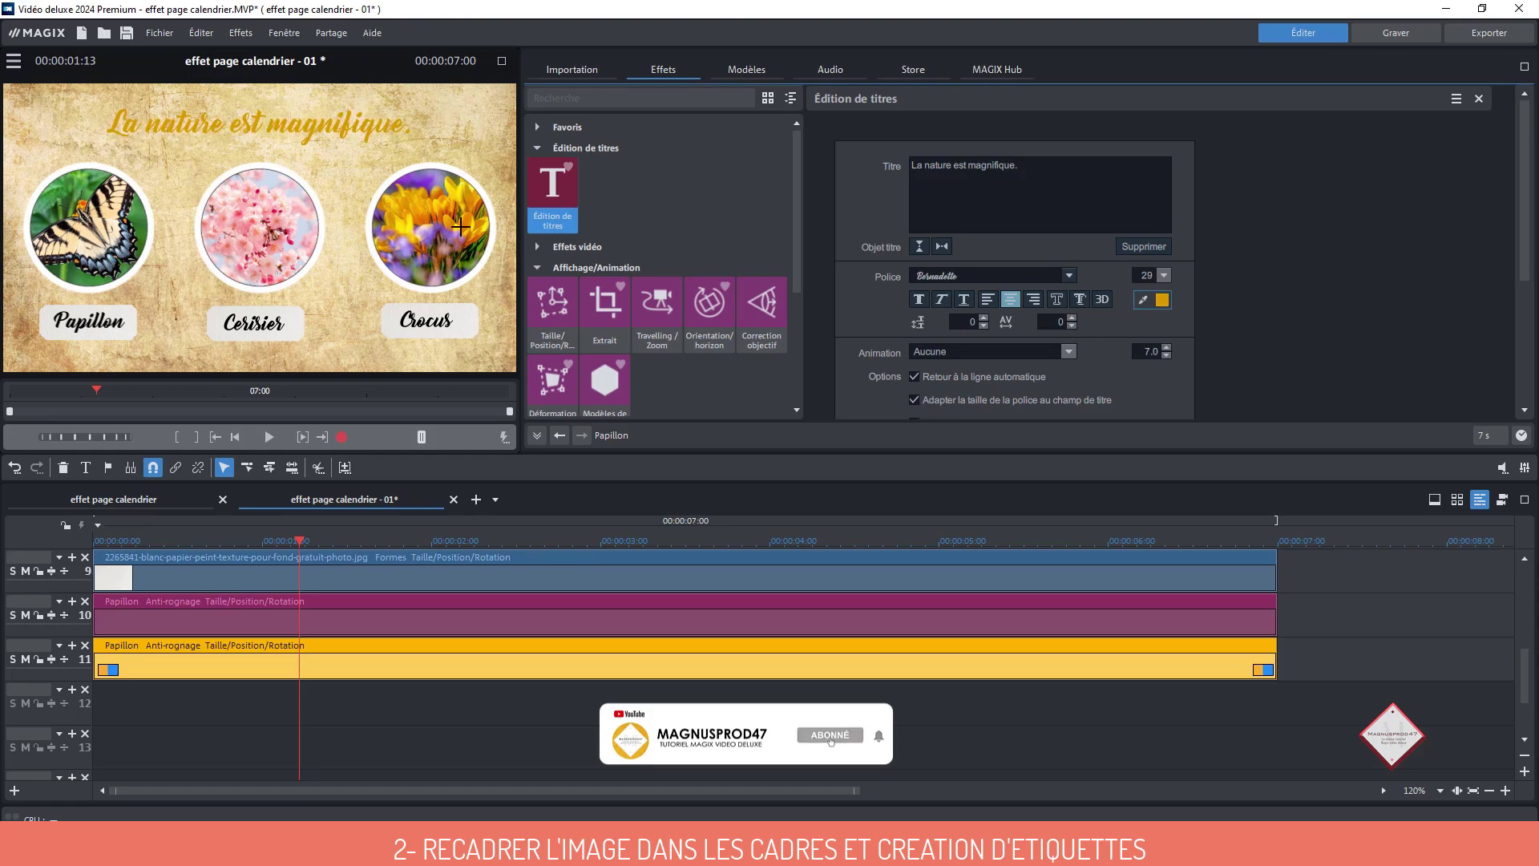
# Colour the heading title dark green by sampling the colour from the crocus photo
pyautogui.click(1101, 299)
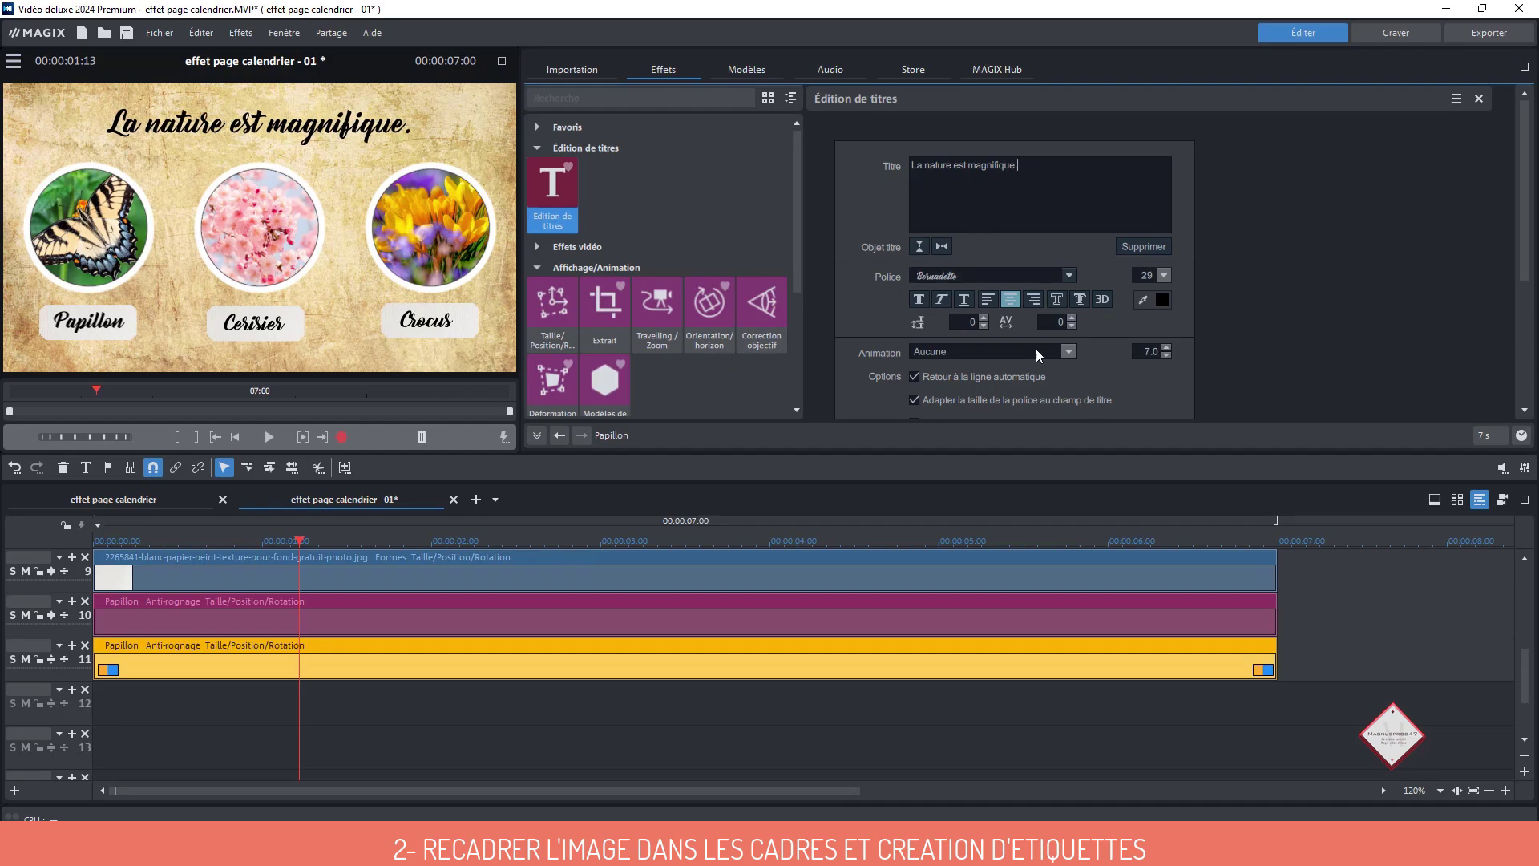
pyautogui.click(1143, 299)
pyautogui.click(462, 186)
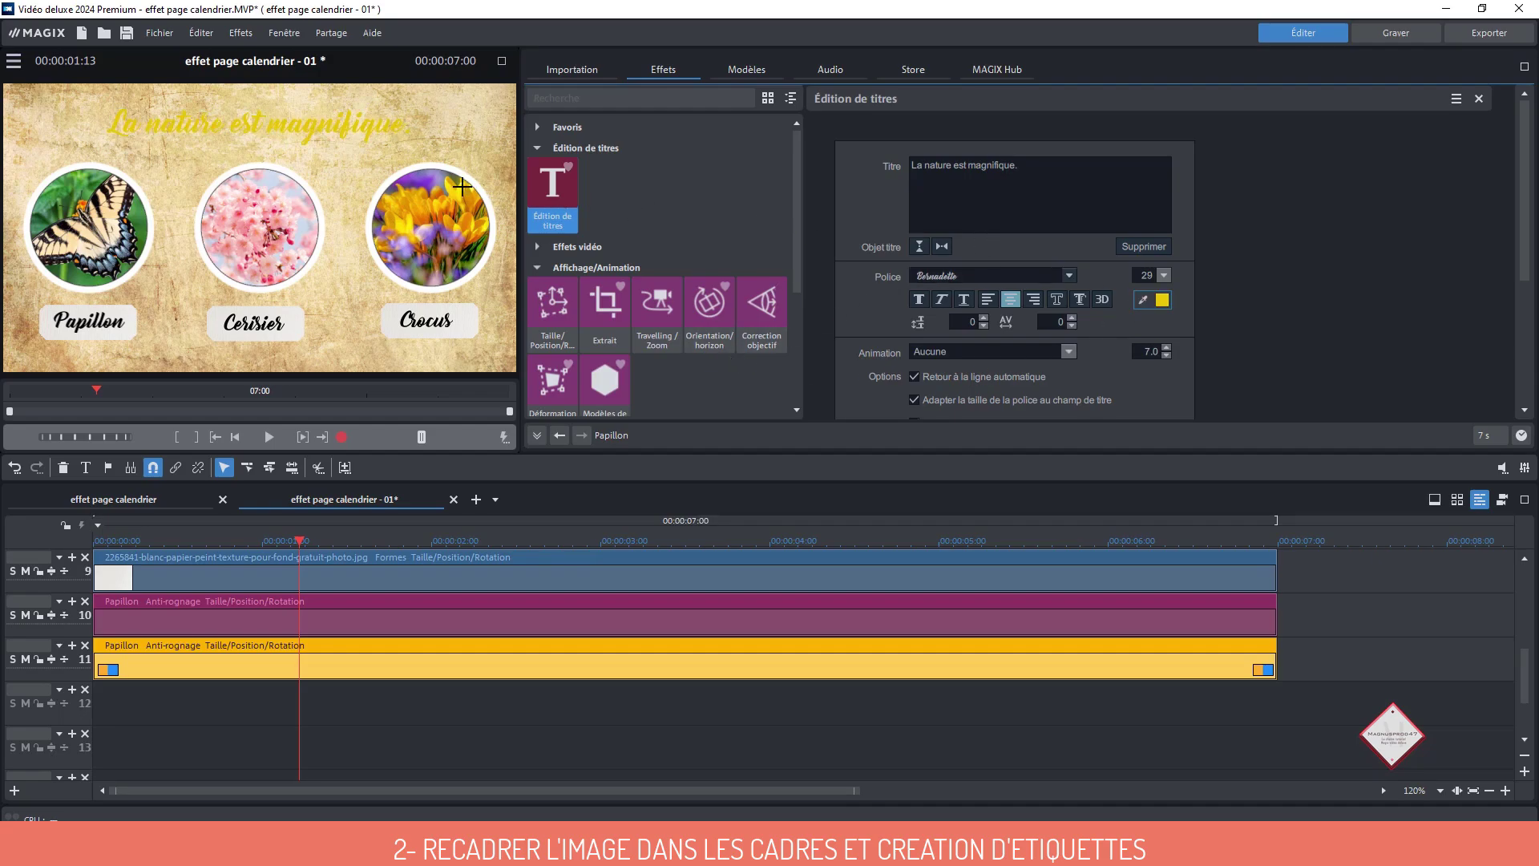
pyautogui.click(470, 254)
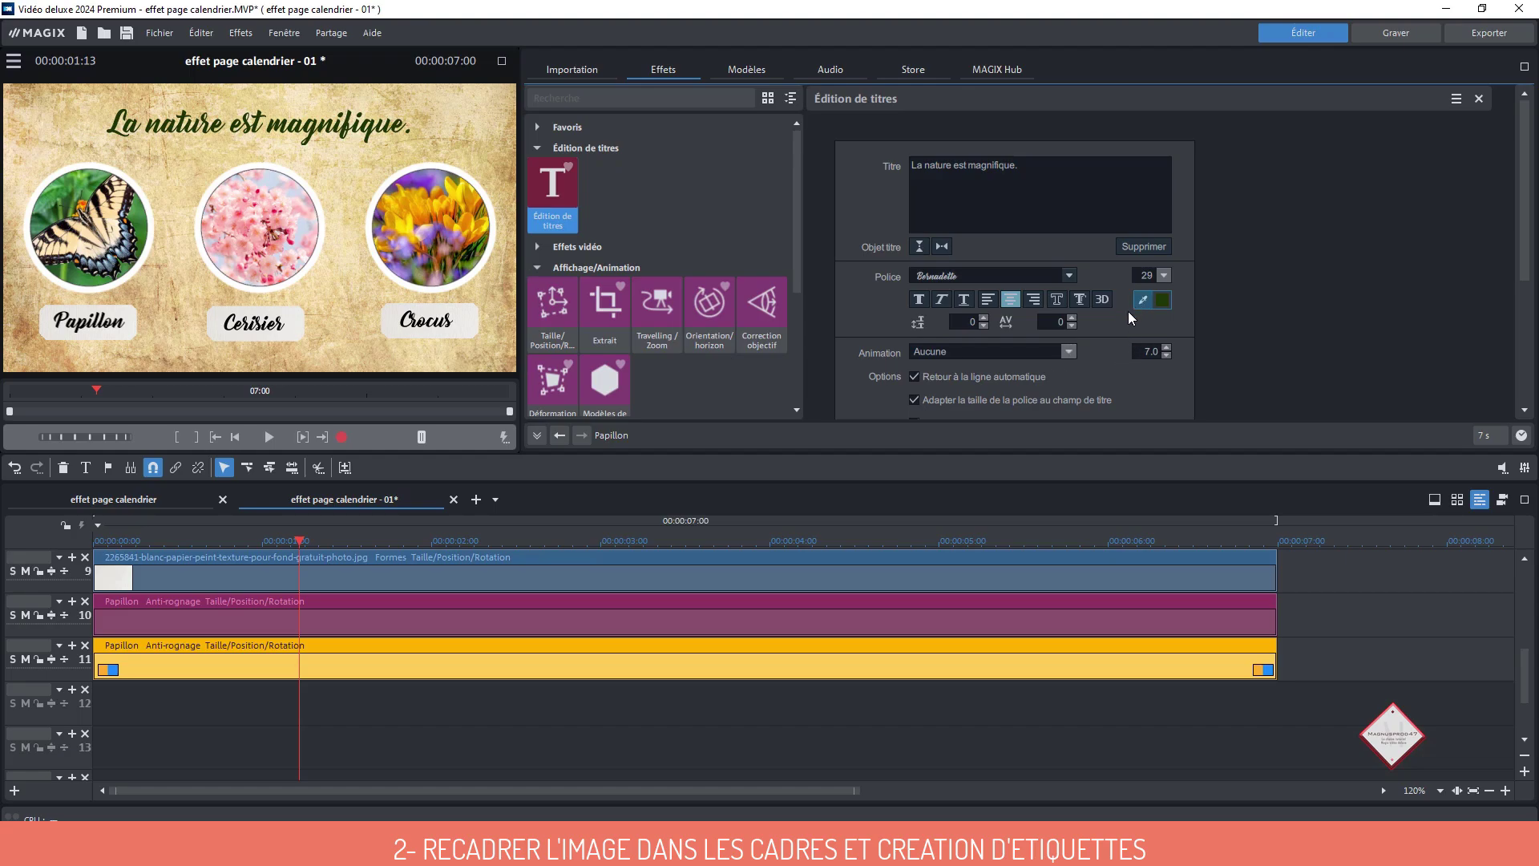
# Give the heading title a 3D effect coloured pink, sampled from the cherry blossom photo, and check it at full size
pyautogui.click(1101, 304)
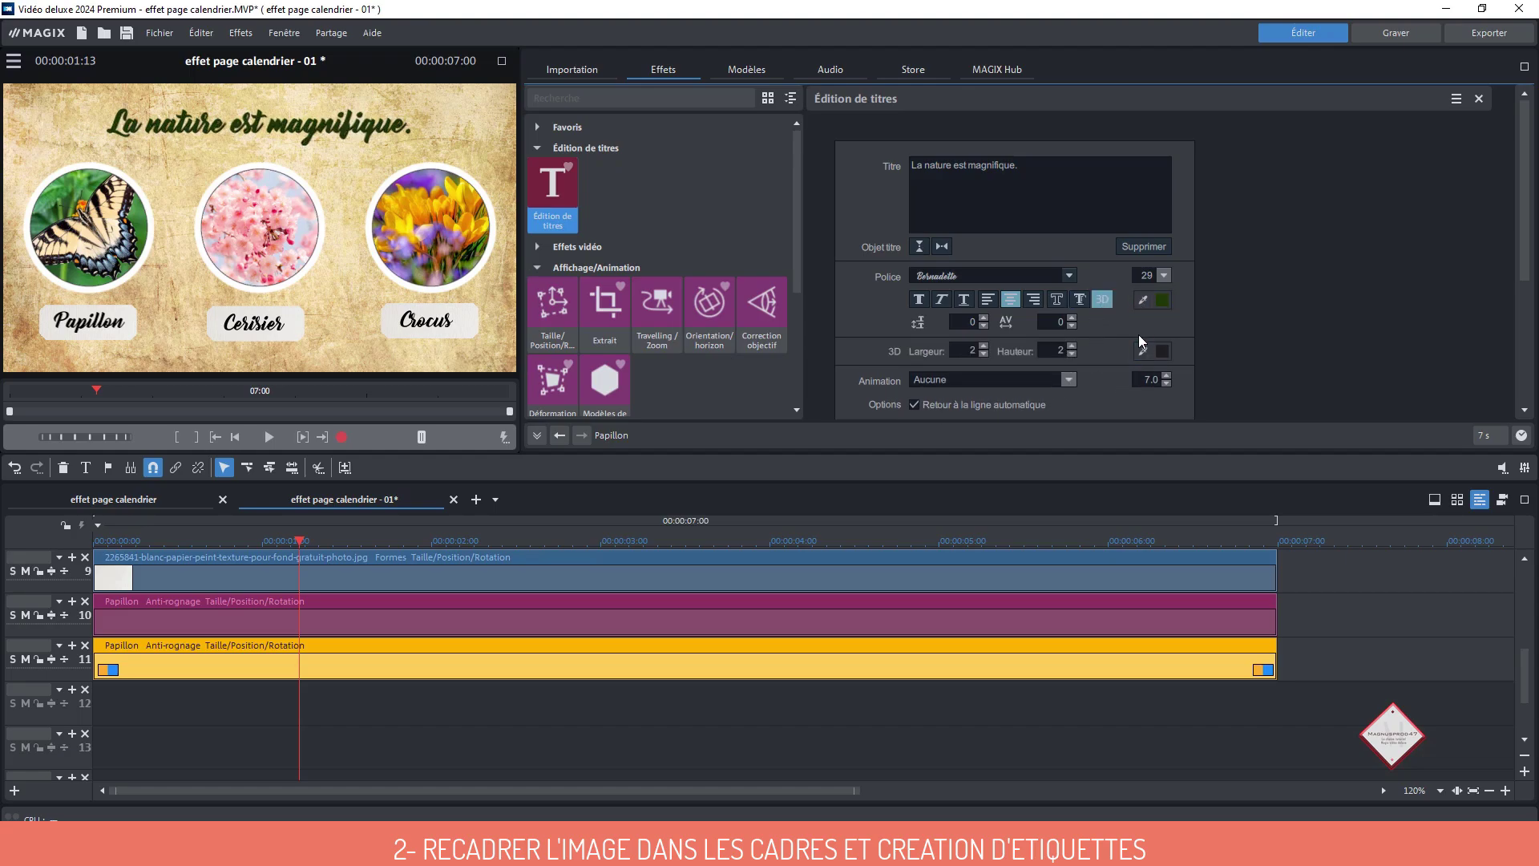
pyautogui.click(1143, 351)
pyautogui.click(242, 234)
pyautogui.click(502, 62)
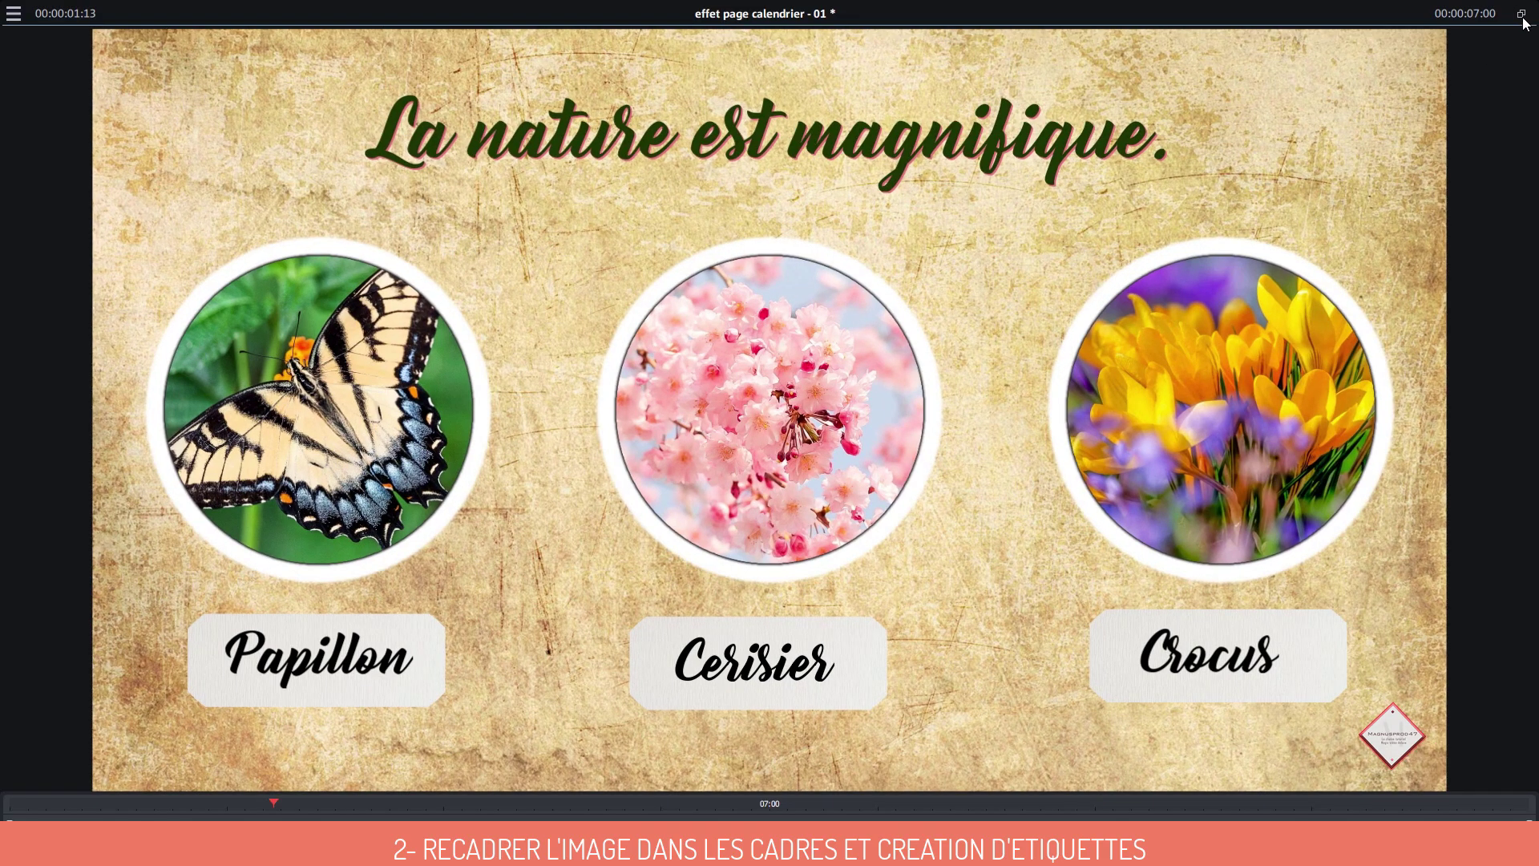
pyautogui.click(1522, 15)
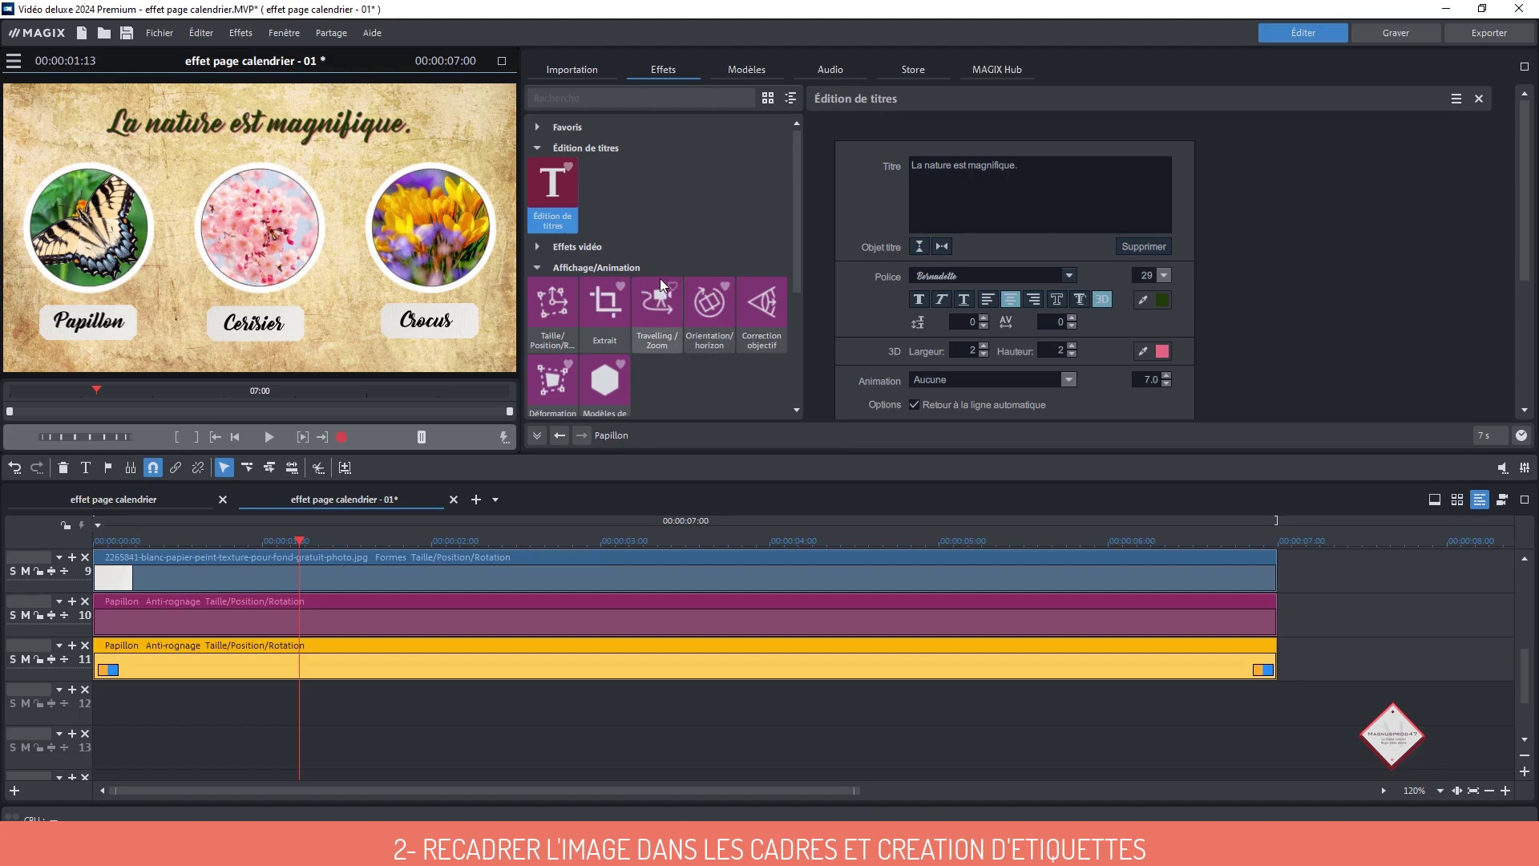
# Lower the heading title's video level to about 72.7 in the chroma key effect and check the full-size preview
pyautogui.click(573, 246)
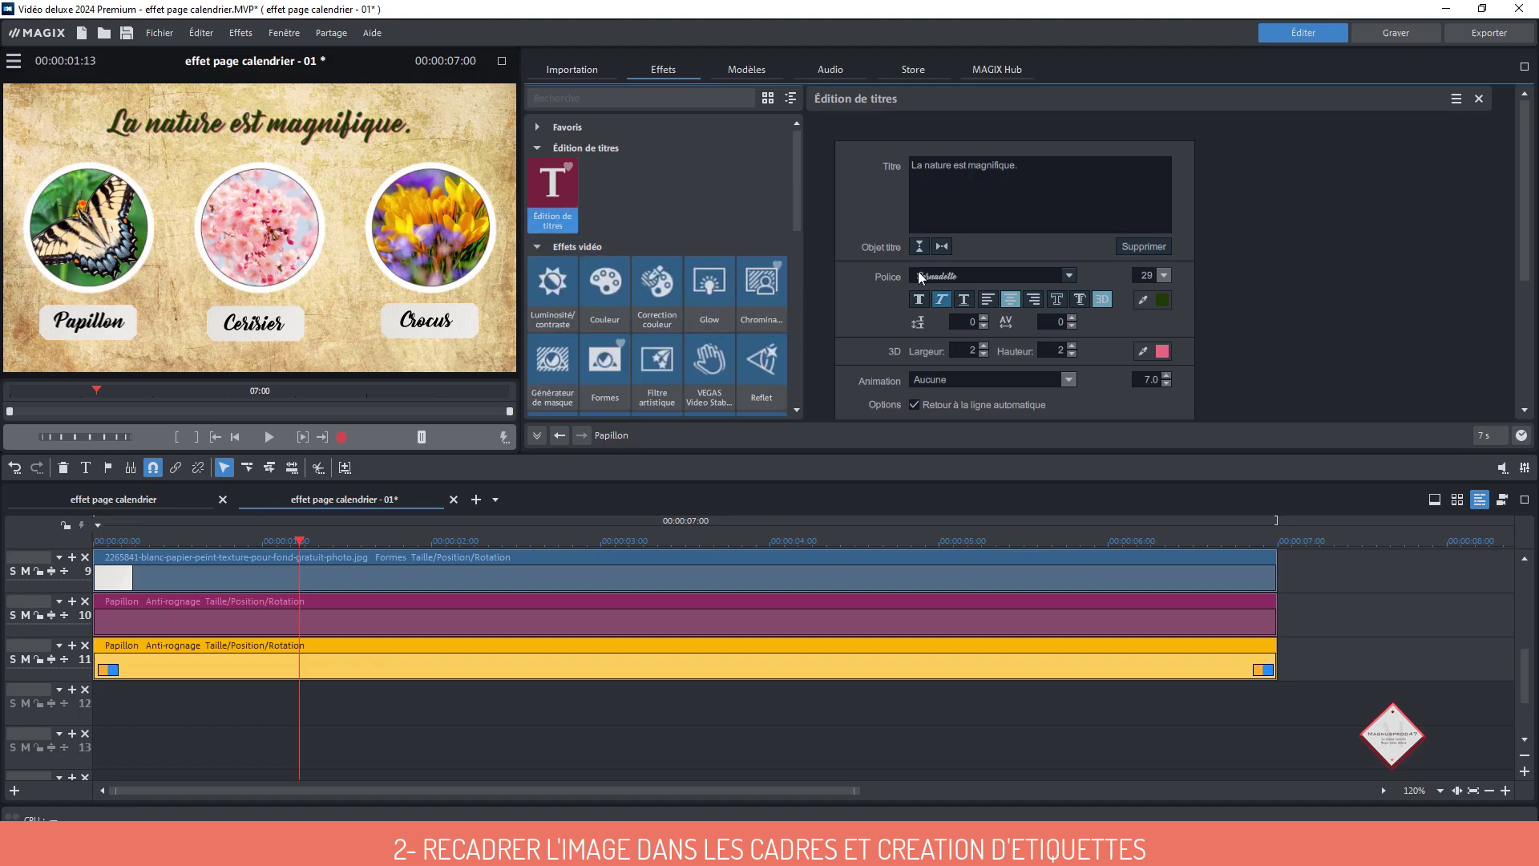
pyautogui.click(762, 289)
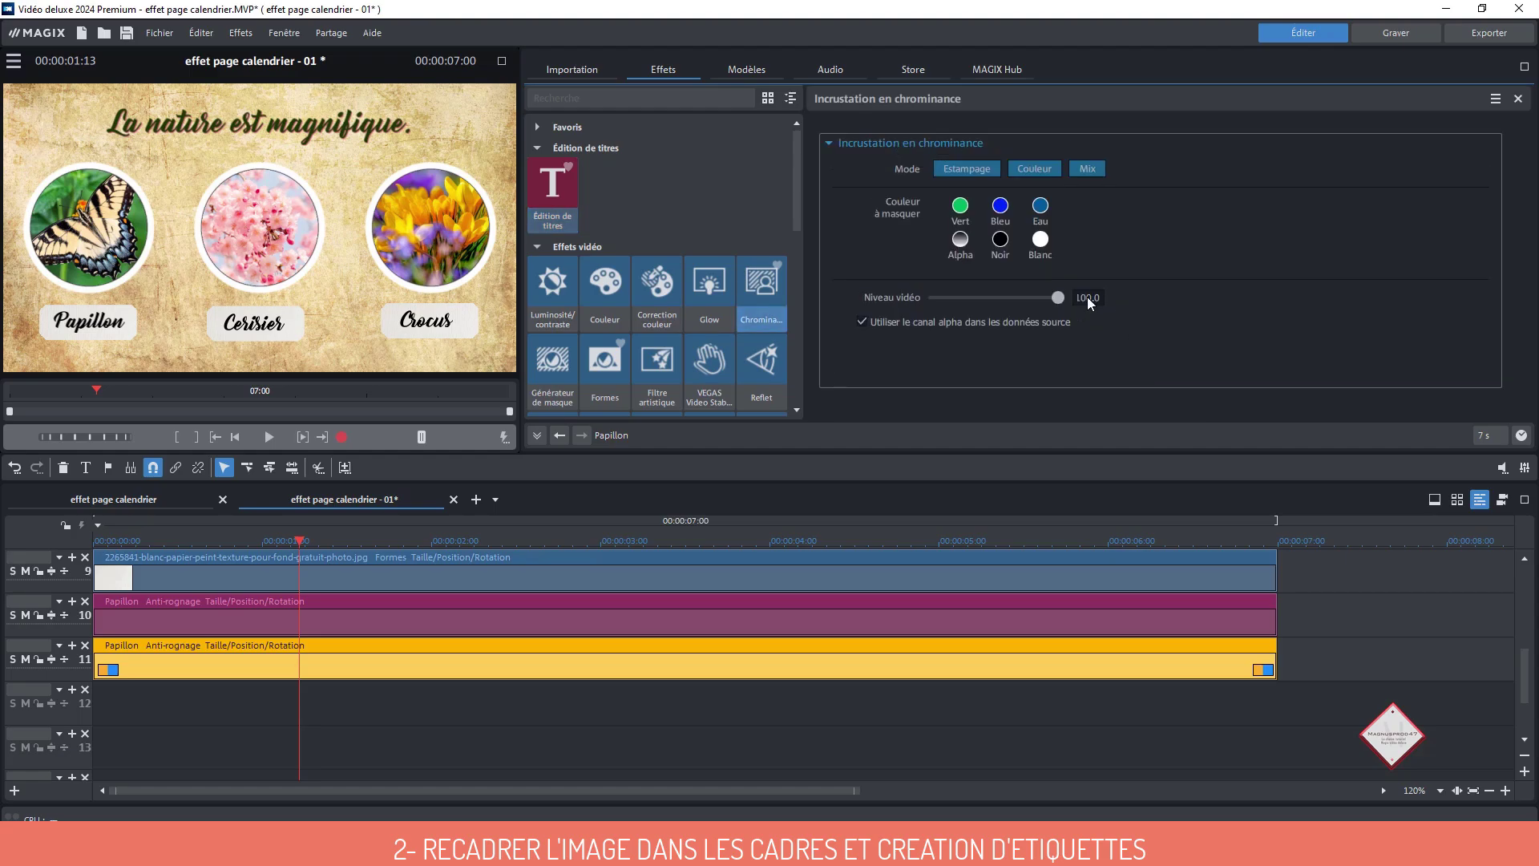
pyautogui.moveTo(1058, 297); pyautogui.dragTo(1026, 300)
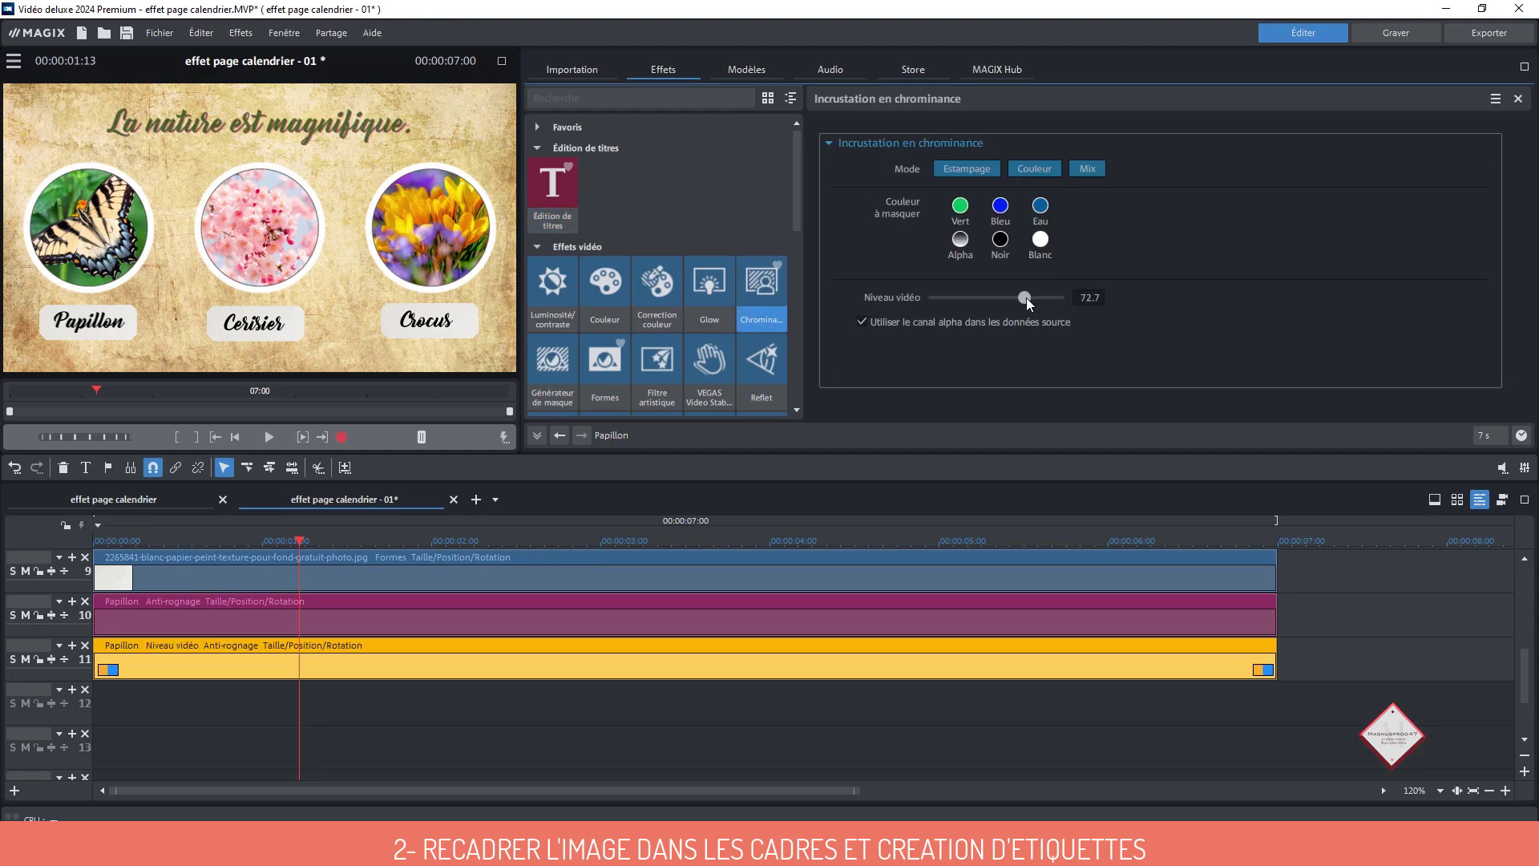
pyautogui.click(503, 61)
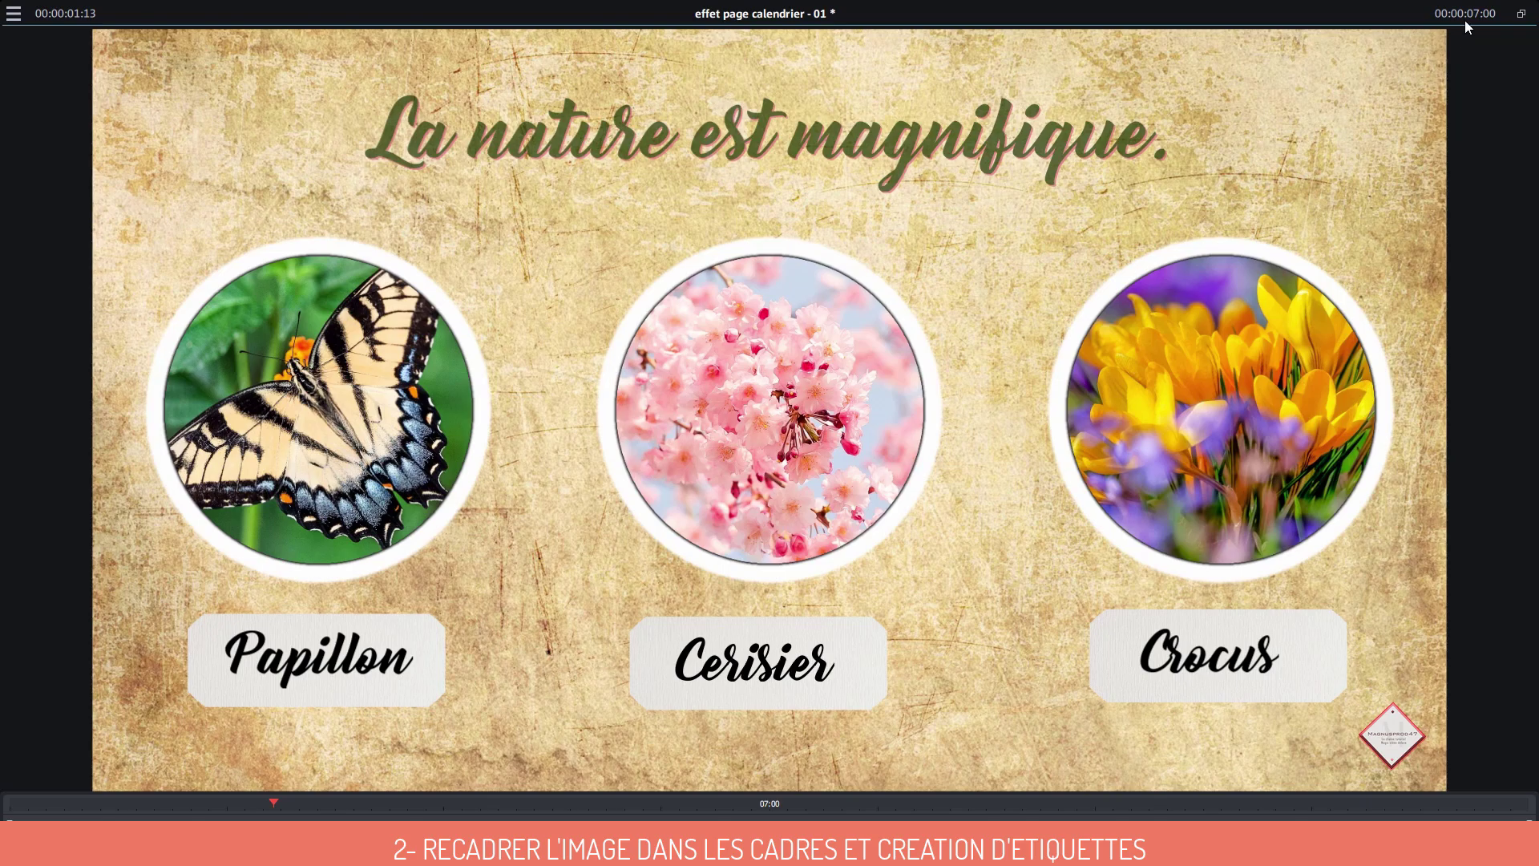
pyautogui.click(1521, 14)
# Export the current frame of the composition as an individual JPEG image
pyautogui.click(167, 34)
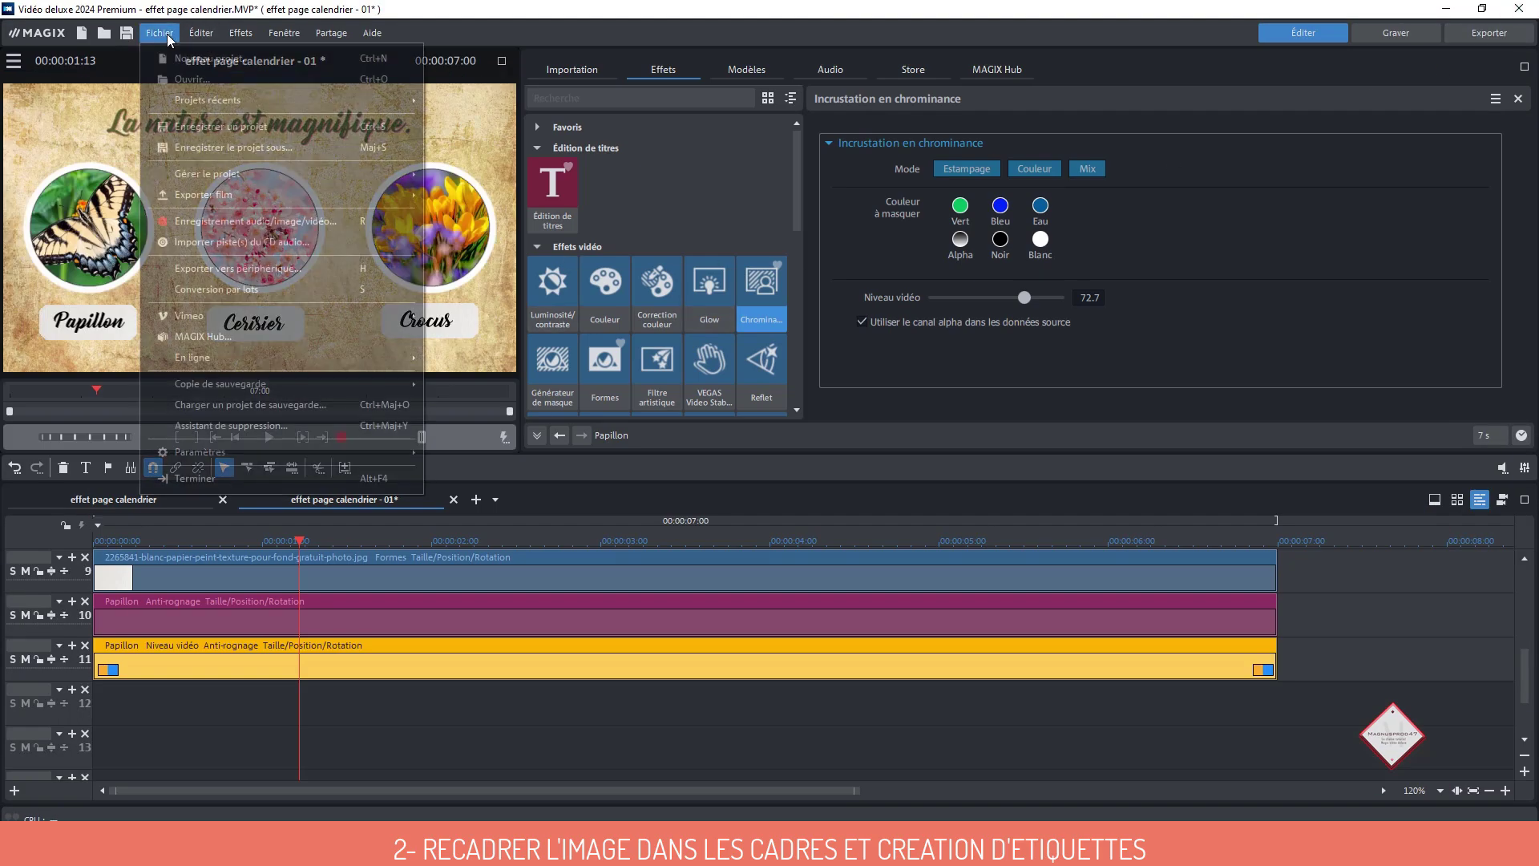
pyautogui.moveTo(252, 199)
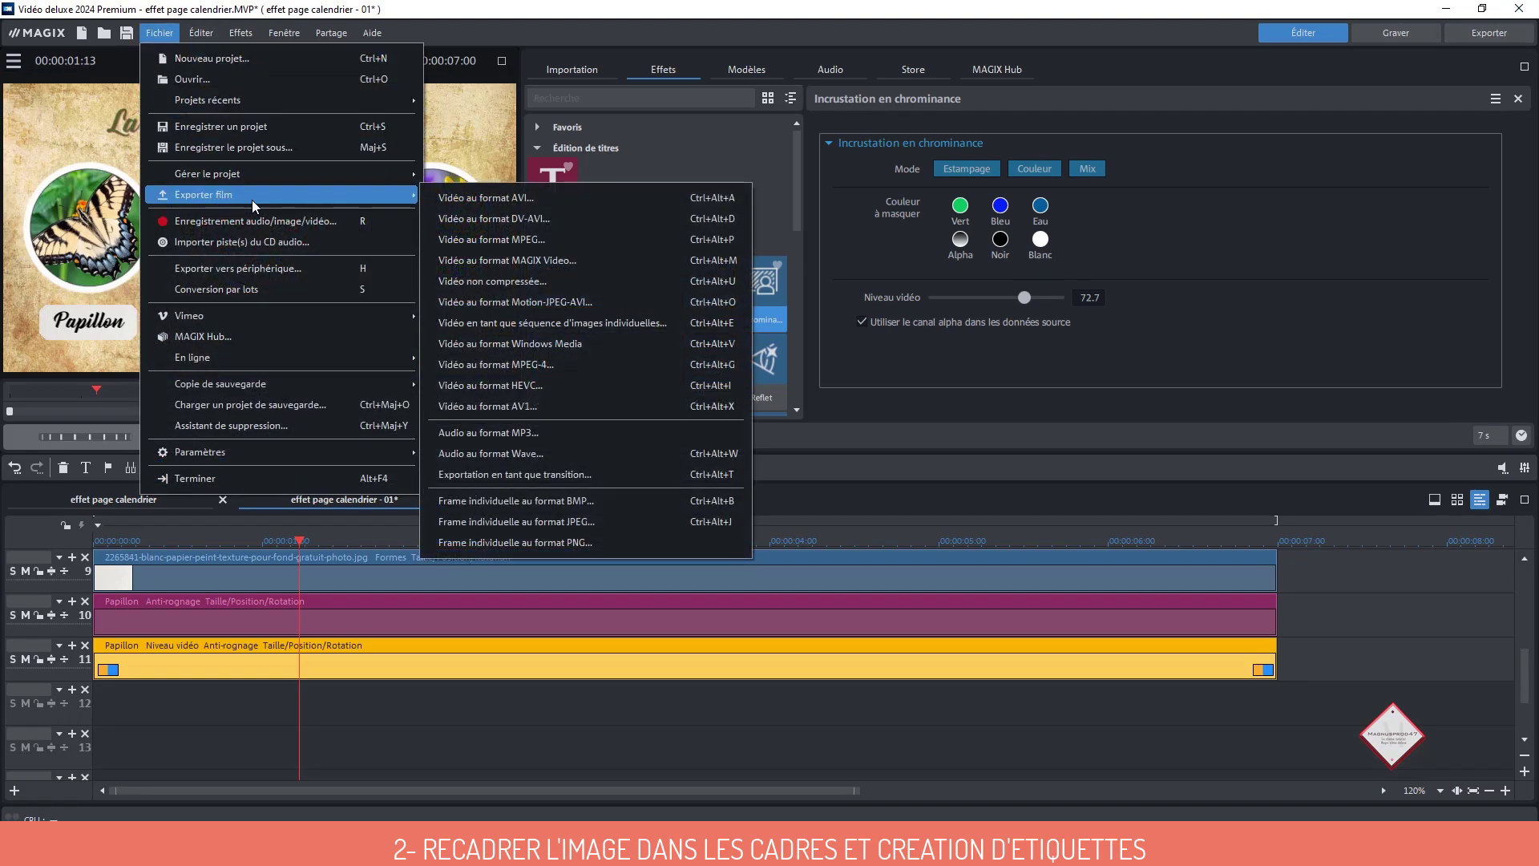
pyautogui.click(574, 519)
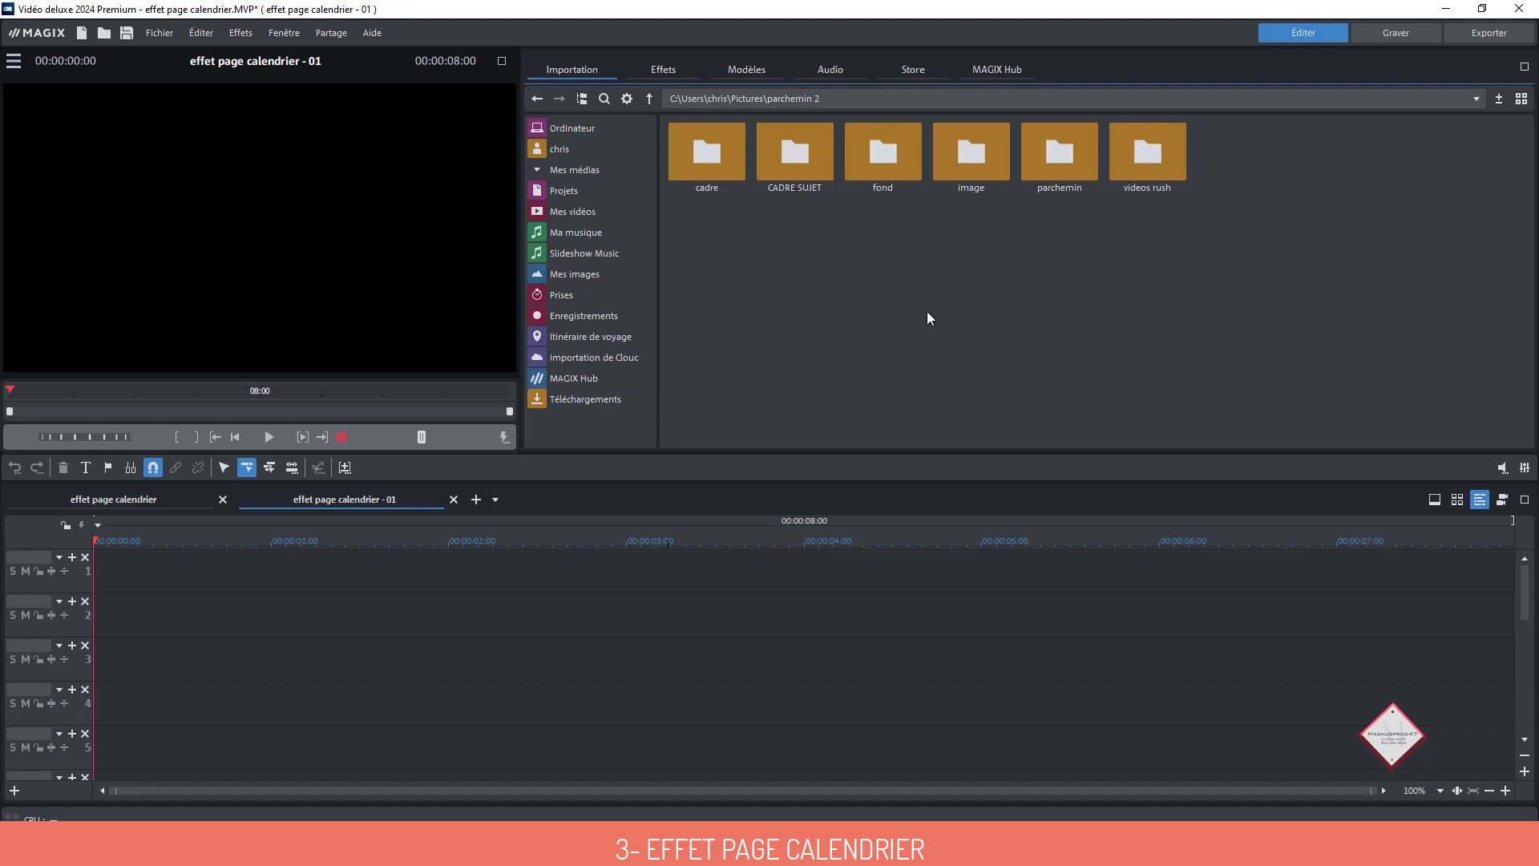
# Add all the finished images from the CADRE SUJET folder to track 1, starting at the beginning of the timeline
pyautogui.click(810, 170)
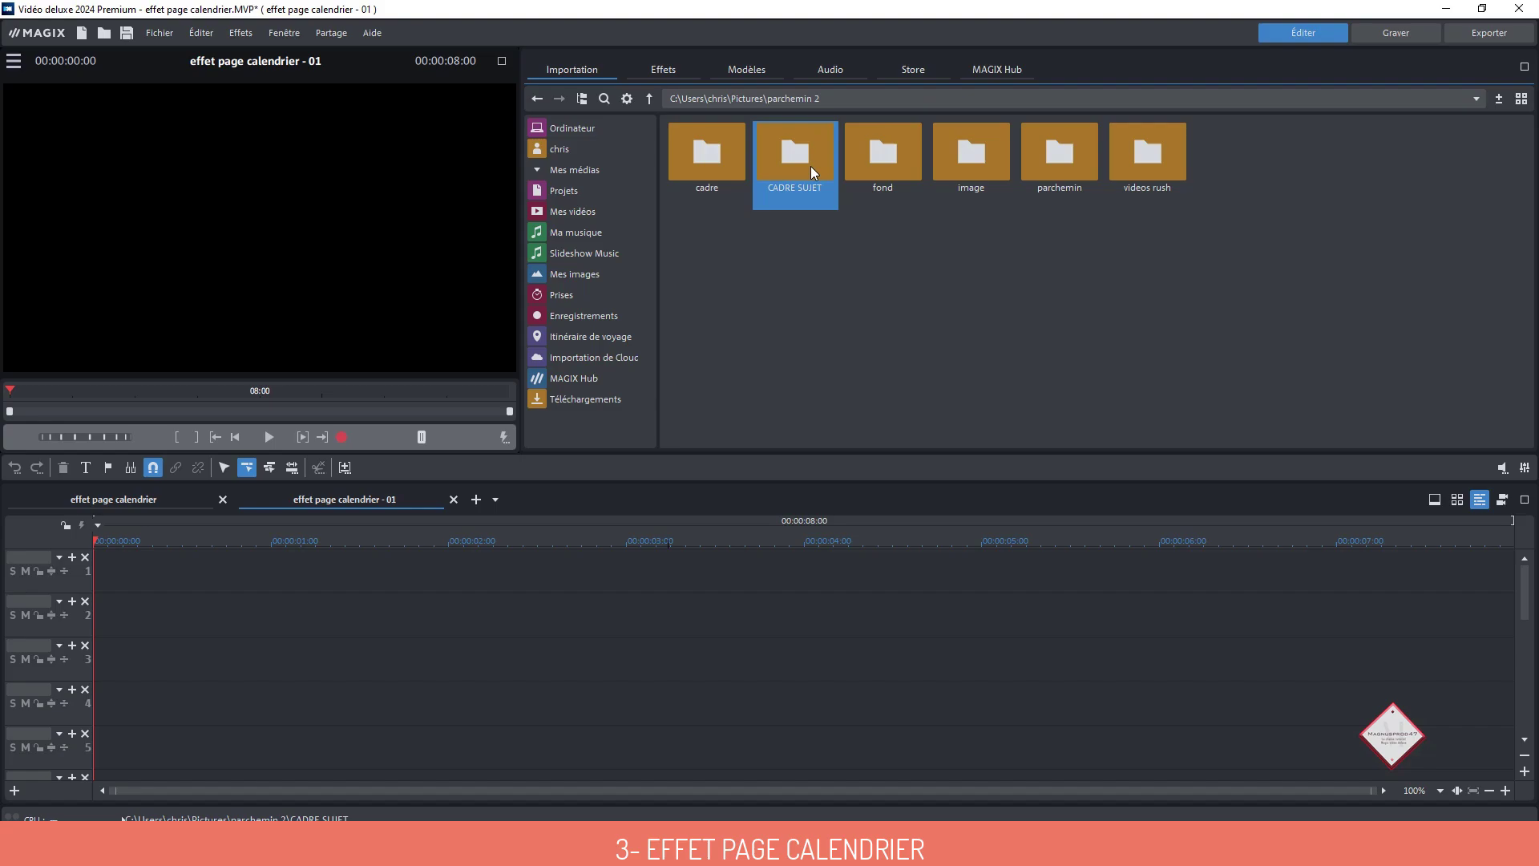
pyautogui.doubleClick(811, 166)
pyautogui.moveTo(1085, 227); pyautogui.dragTo(691, 136)
pyautogui.moveTo(511, 510); pyautogui.dragTo(162, 575)
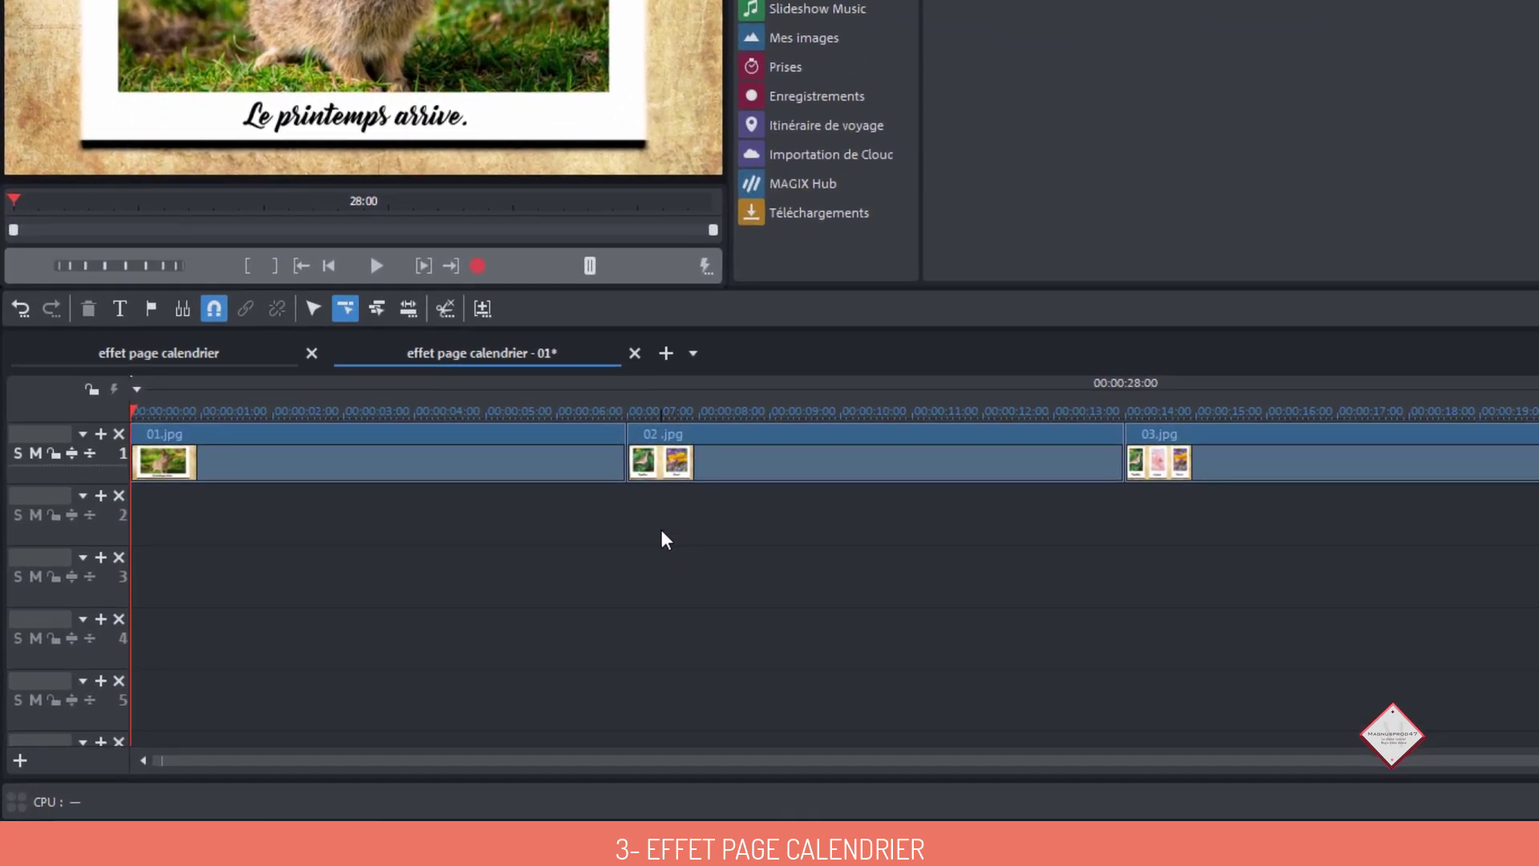
# Apply the Feuilleter transition from the Transitions Basic category between 01.jpg and 02.jpg
pyautogui.click(656, 473)
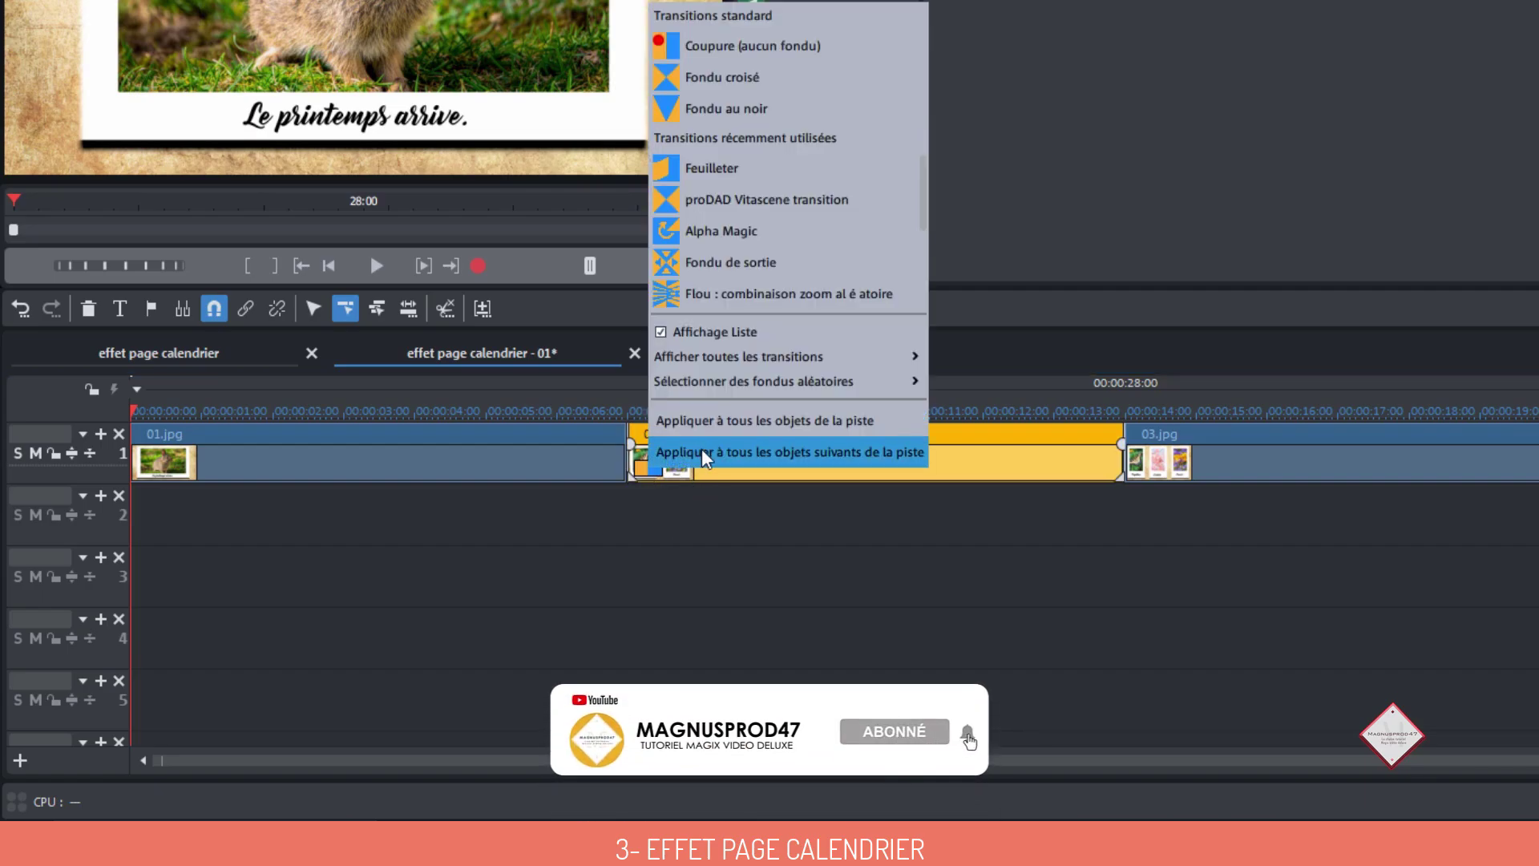
pyautogui.moveTo(715, 352)
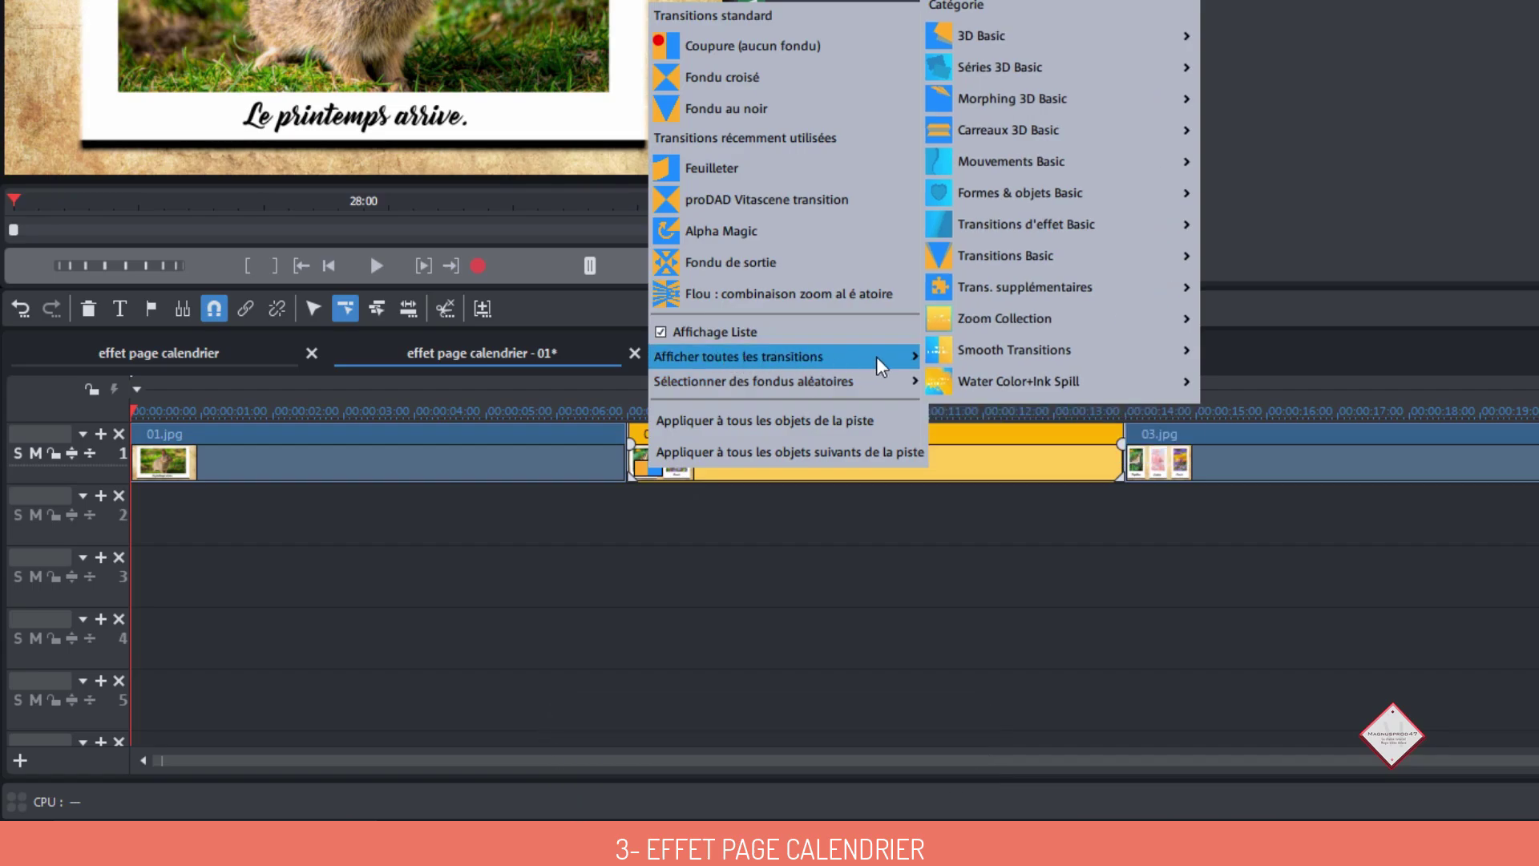
pyautogui.moveTo(988, 263)
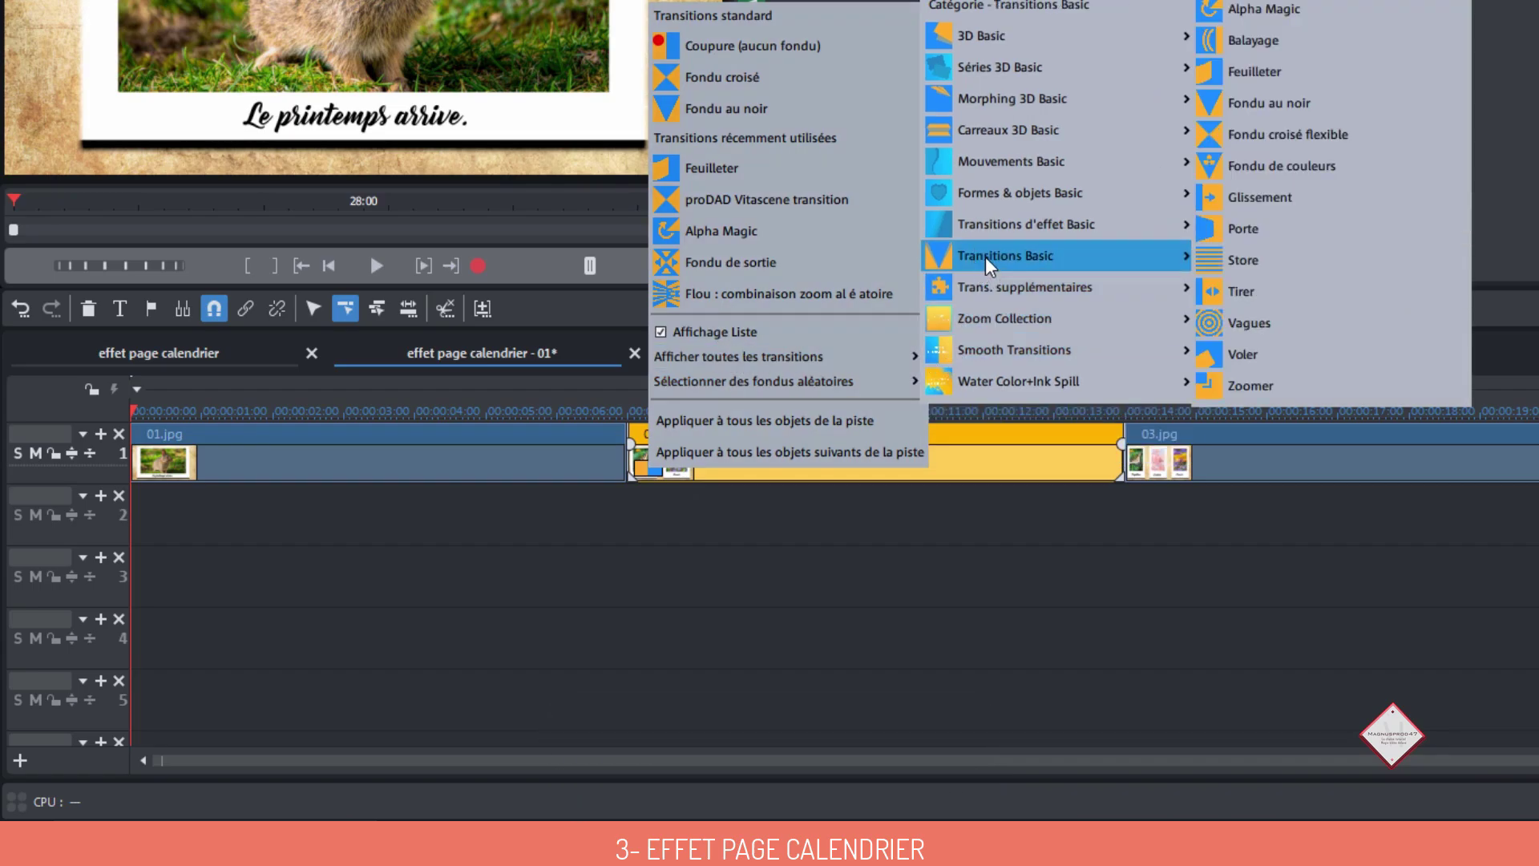
pyautogui.click(1258, 72)
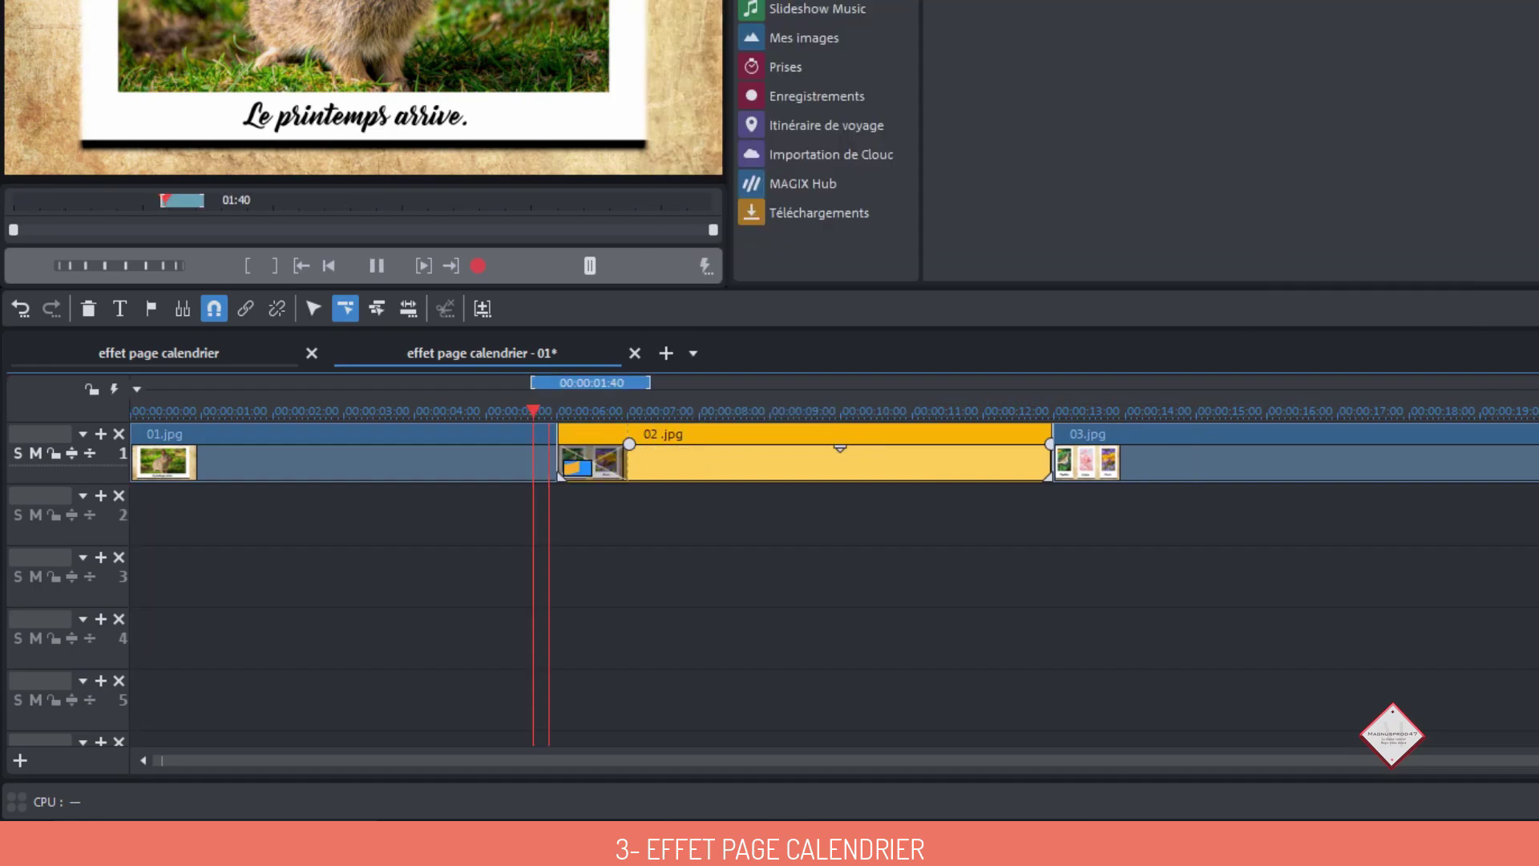
# Enable Inverser A et B in the settings of the transition between 01.jpg and 02.jpg, and preview the effect
pyautogui.click(377, 266)
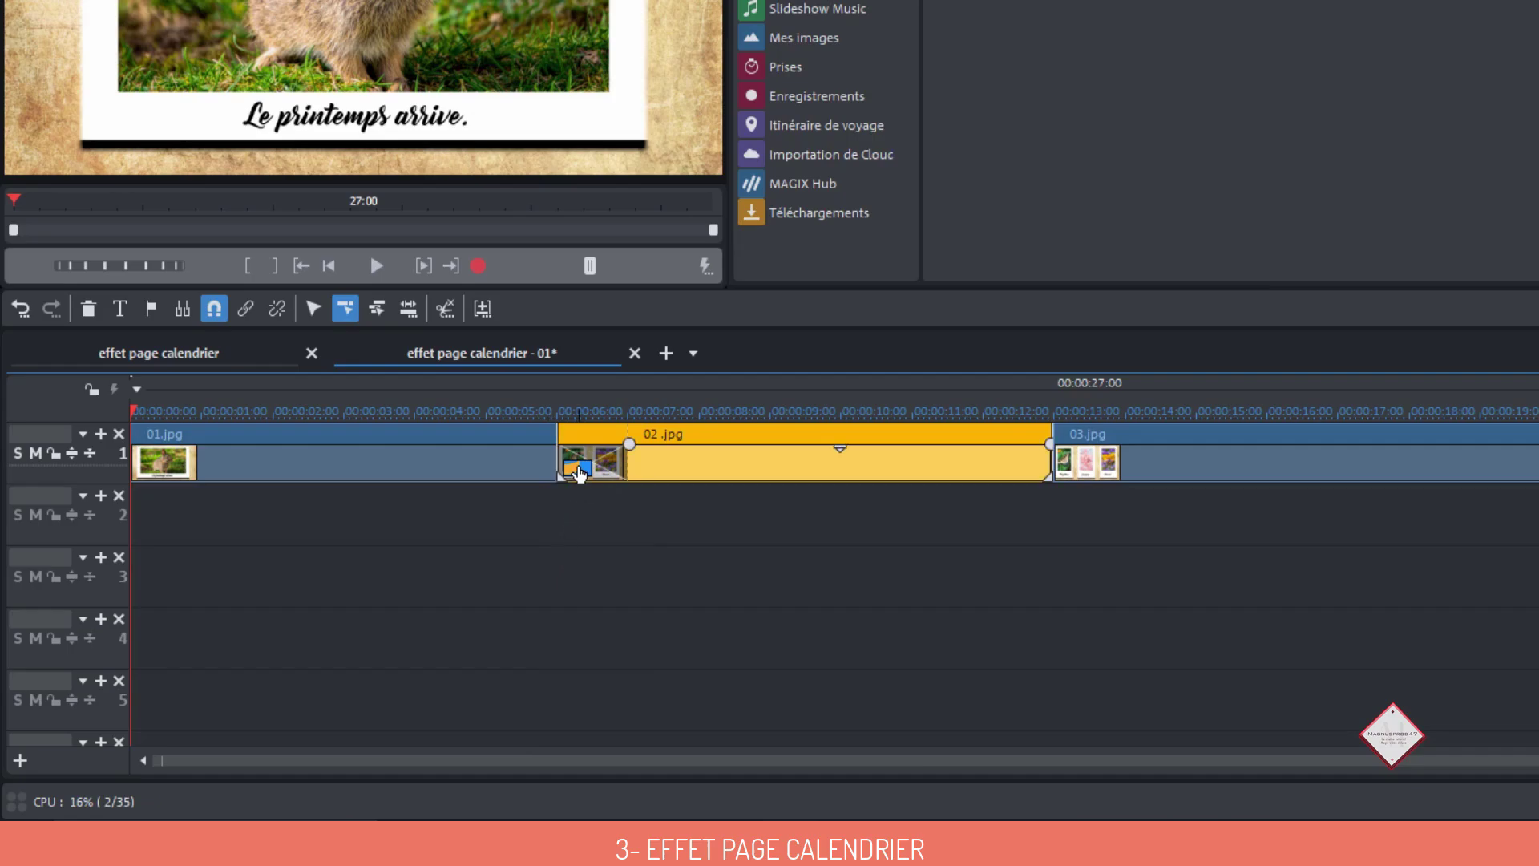
pyautogui.moveTo(579, 468); pyautogui.dragTo(583, 465)
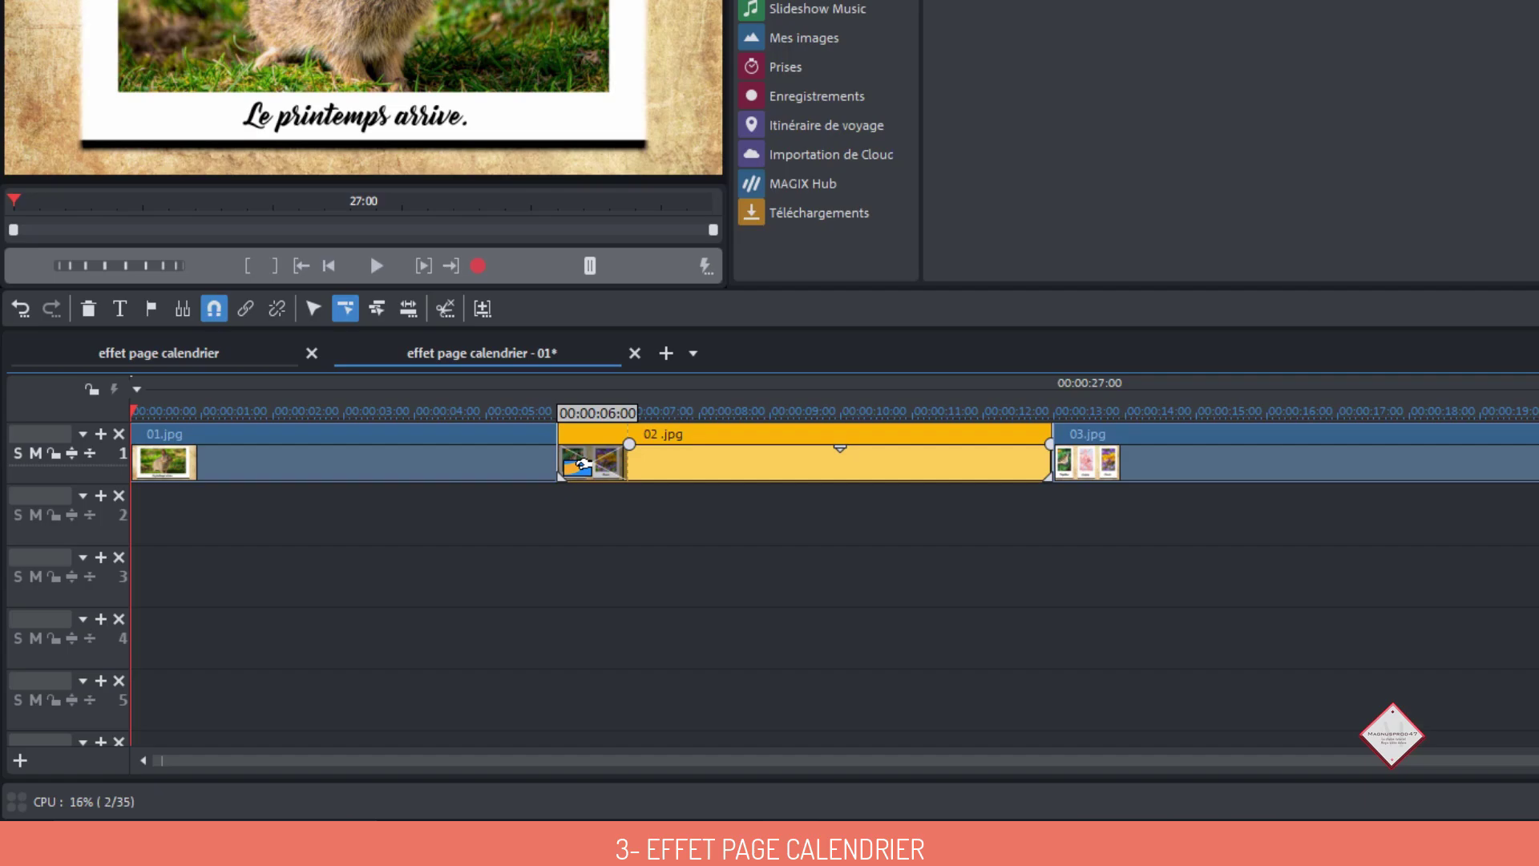
pyautogui.rightClick(583, 464)
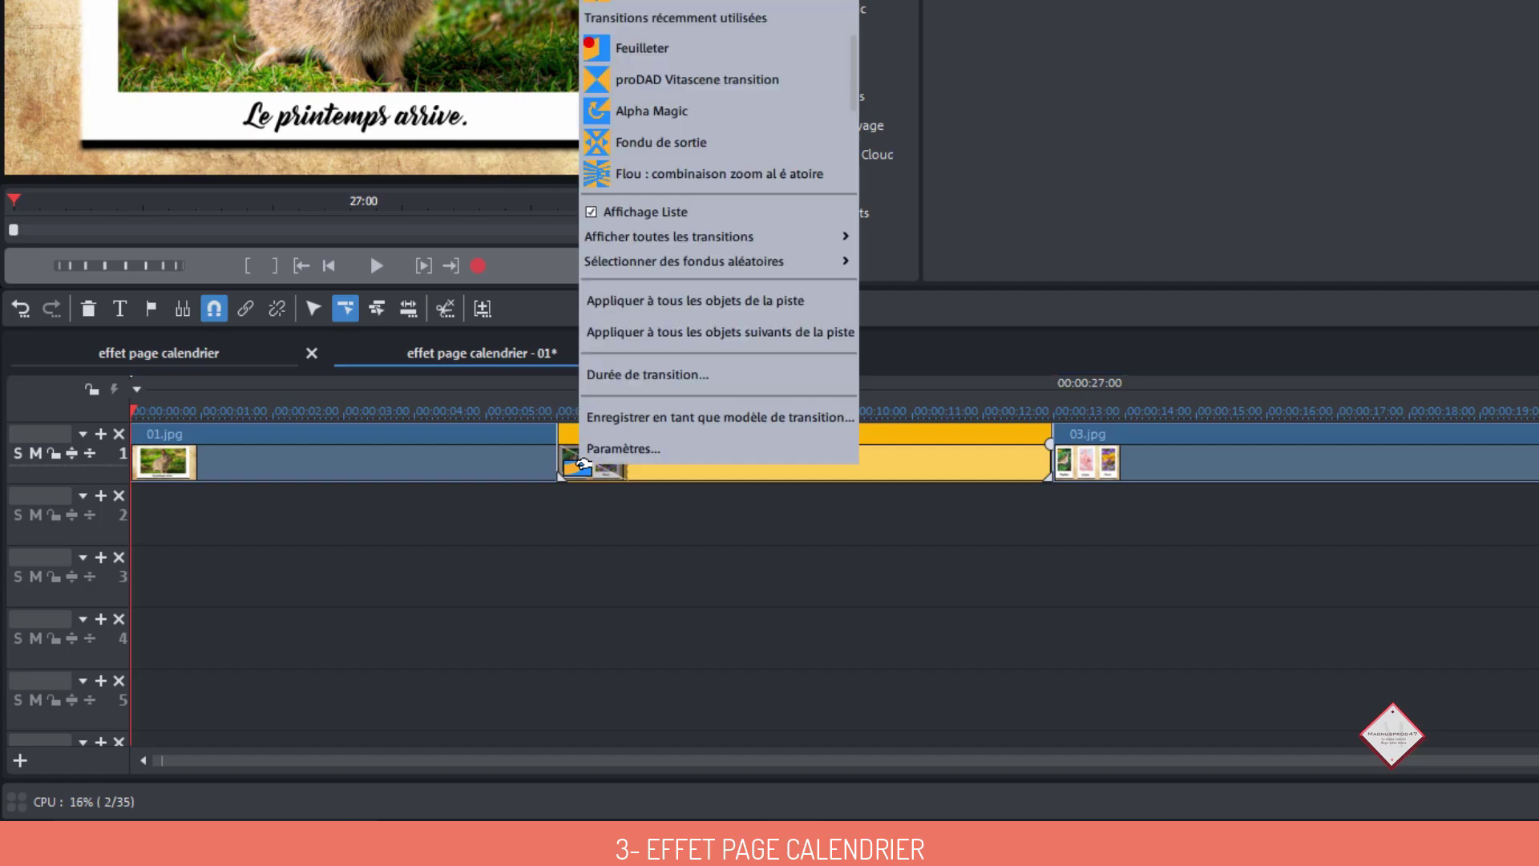
pyautogui.click(597, 454)
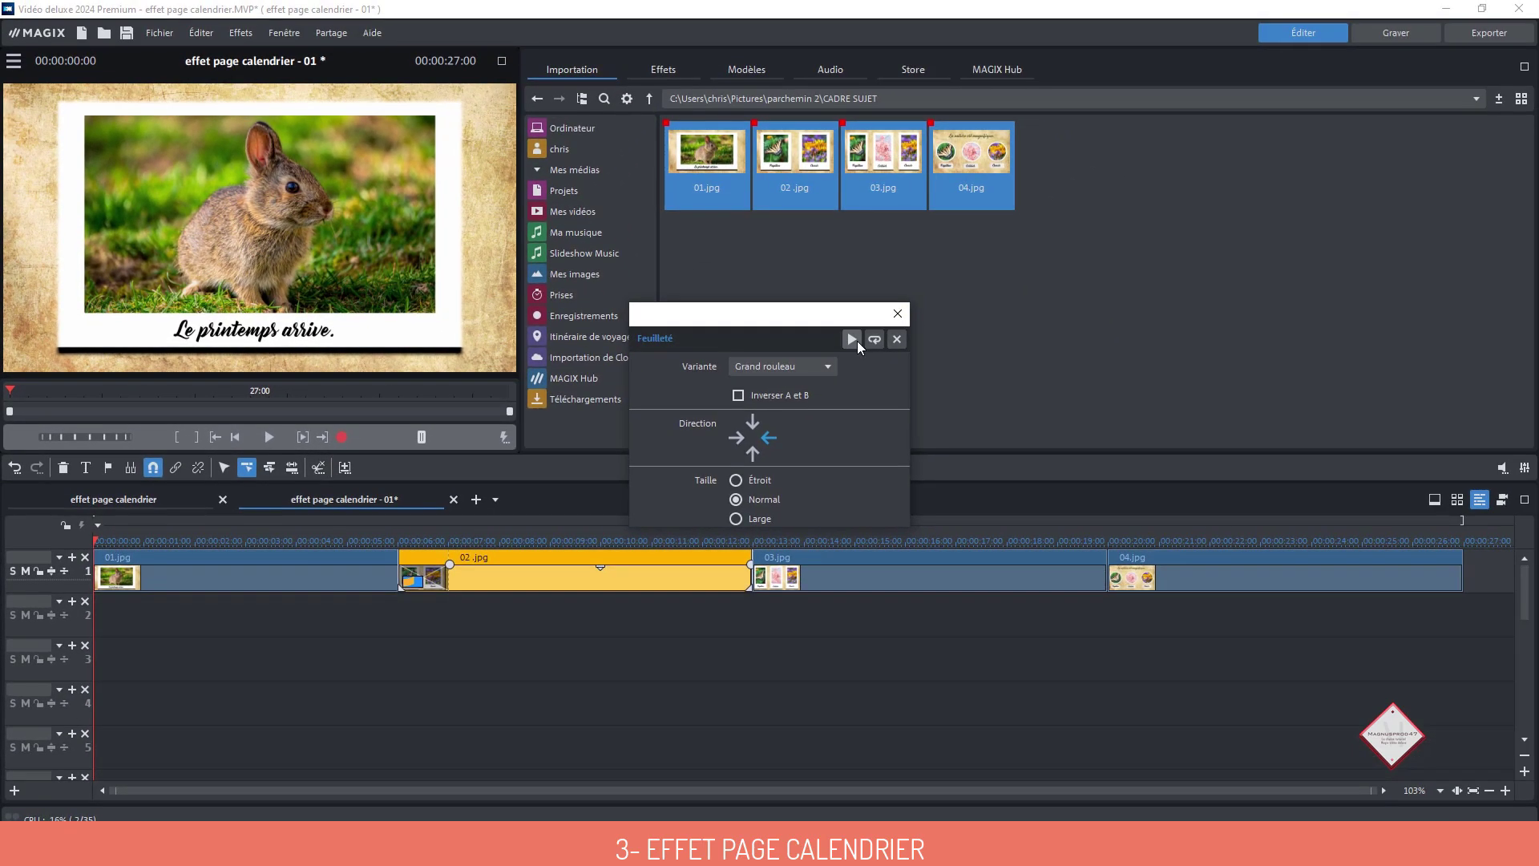
pyautogui.click(851, 339)
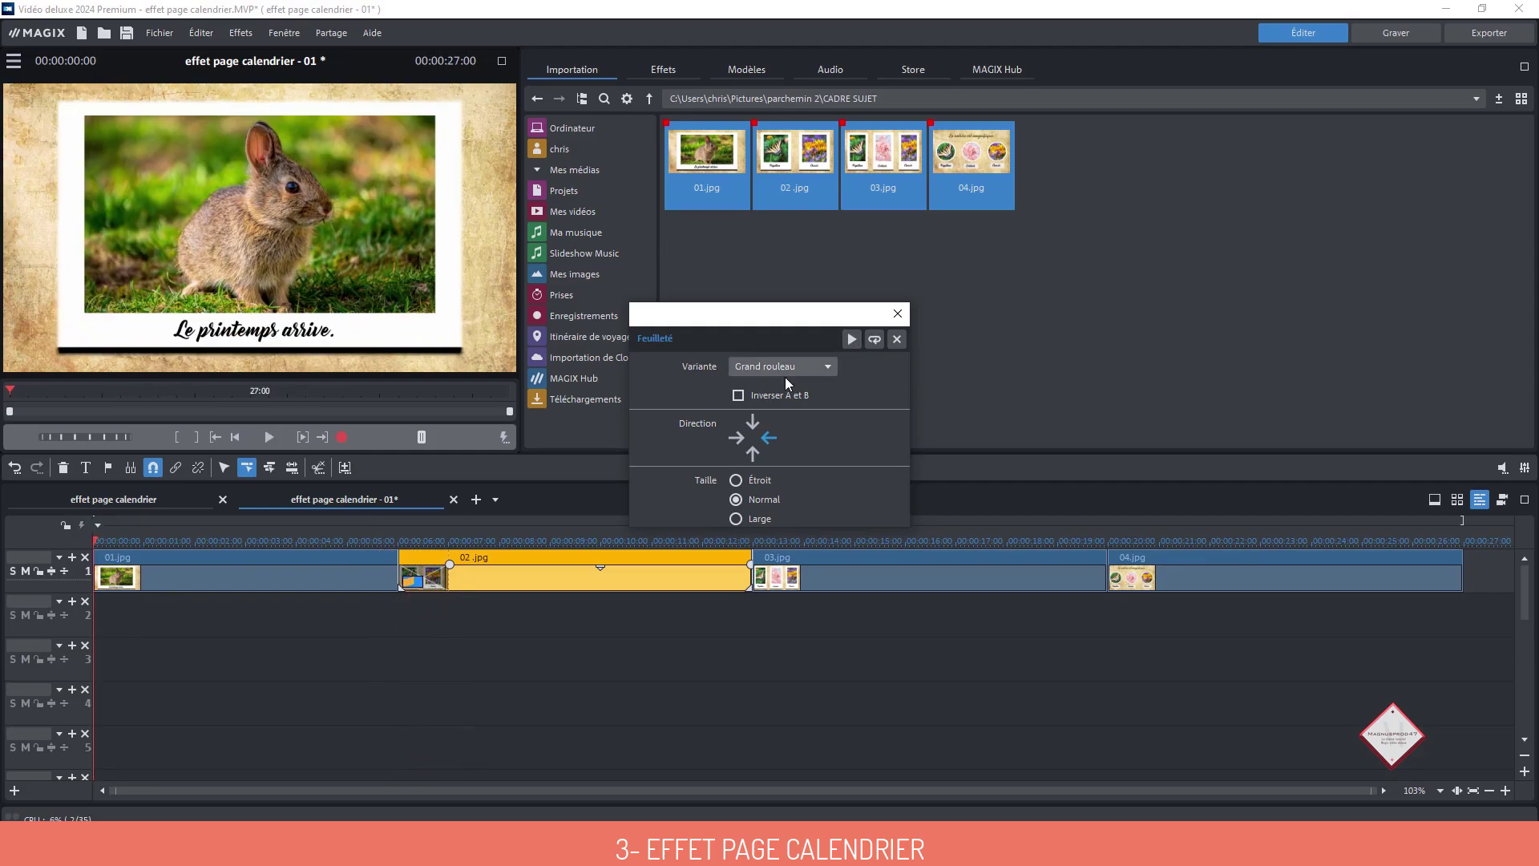
pyautogui.click(737, 396)
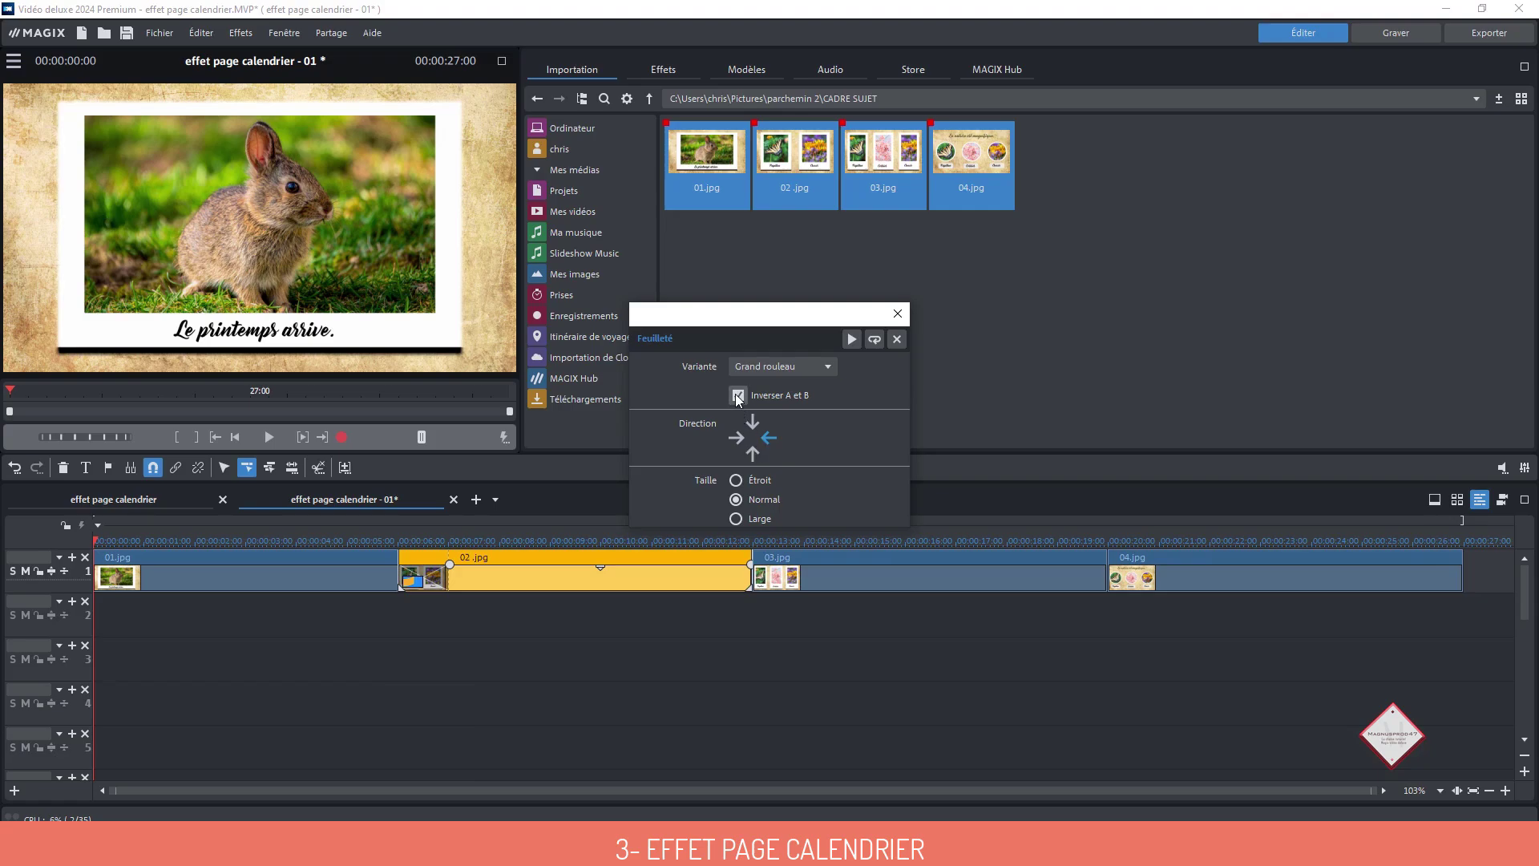
pyautogui.click(852, 339)
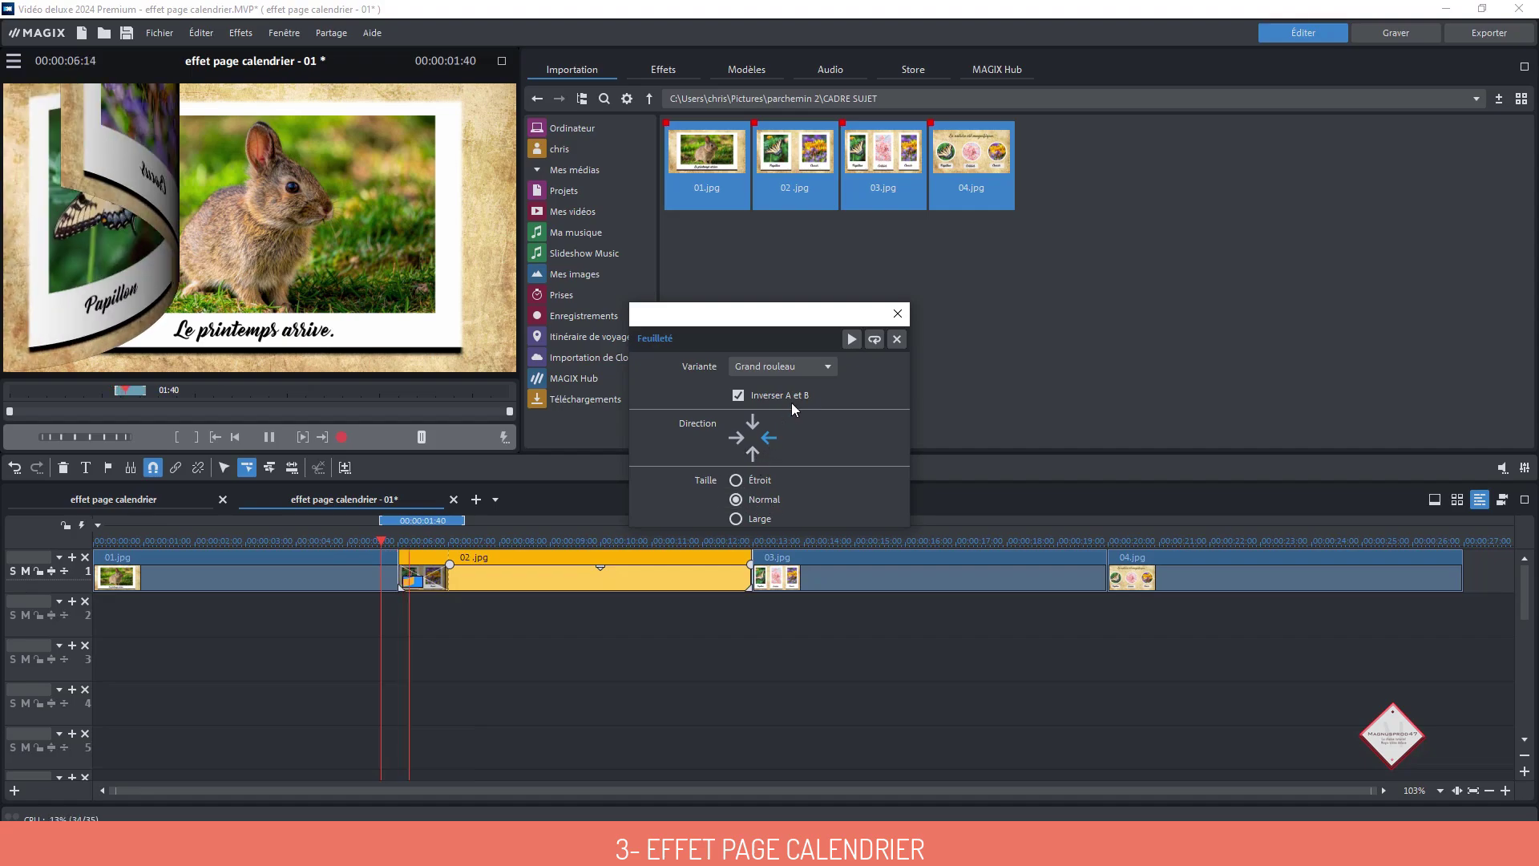
# Try the Rouleau normal and Enroulement variants of the transition with previews, and return to Grand rouleau
pyautogui.click(790, 367)
pyautogui.click(735, 394)
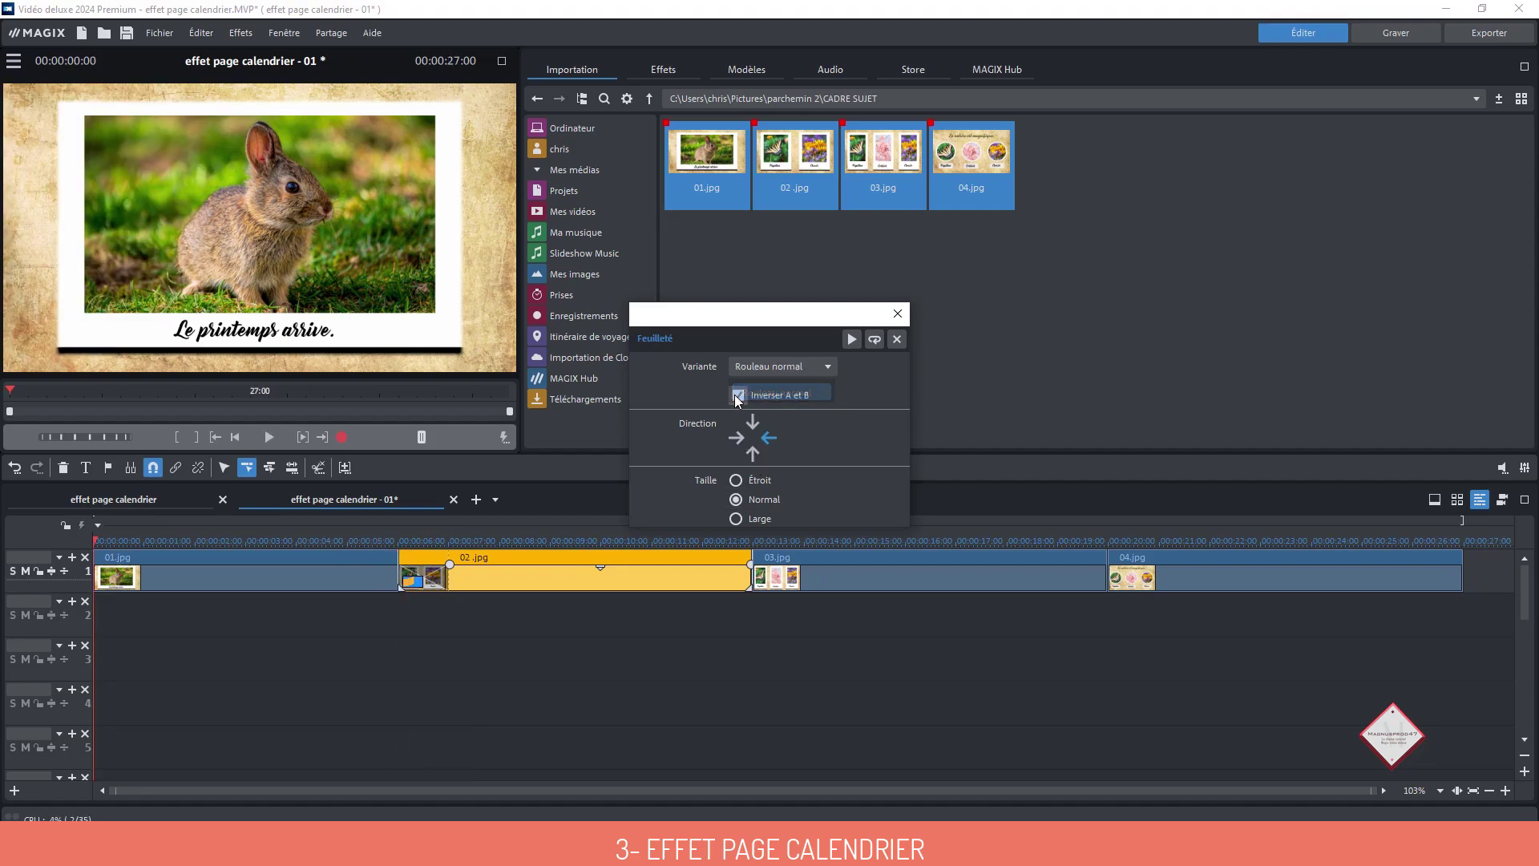
pyautogui.click(849, 339)
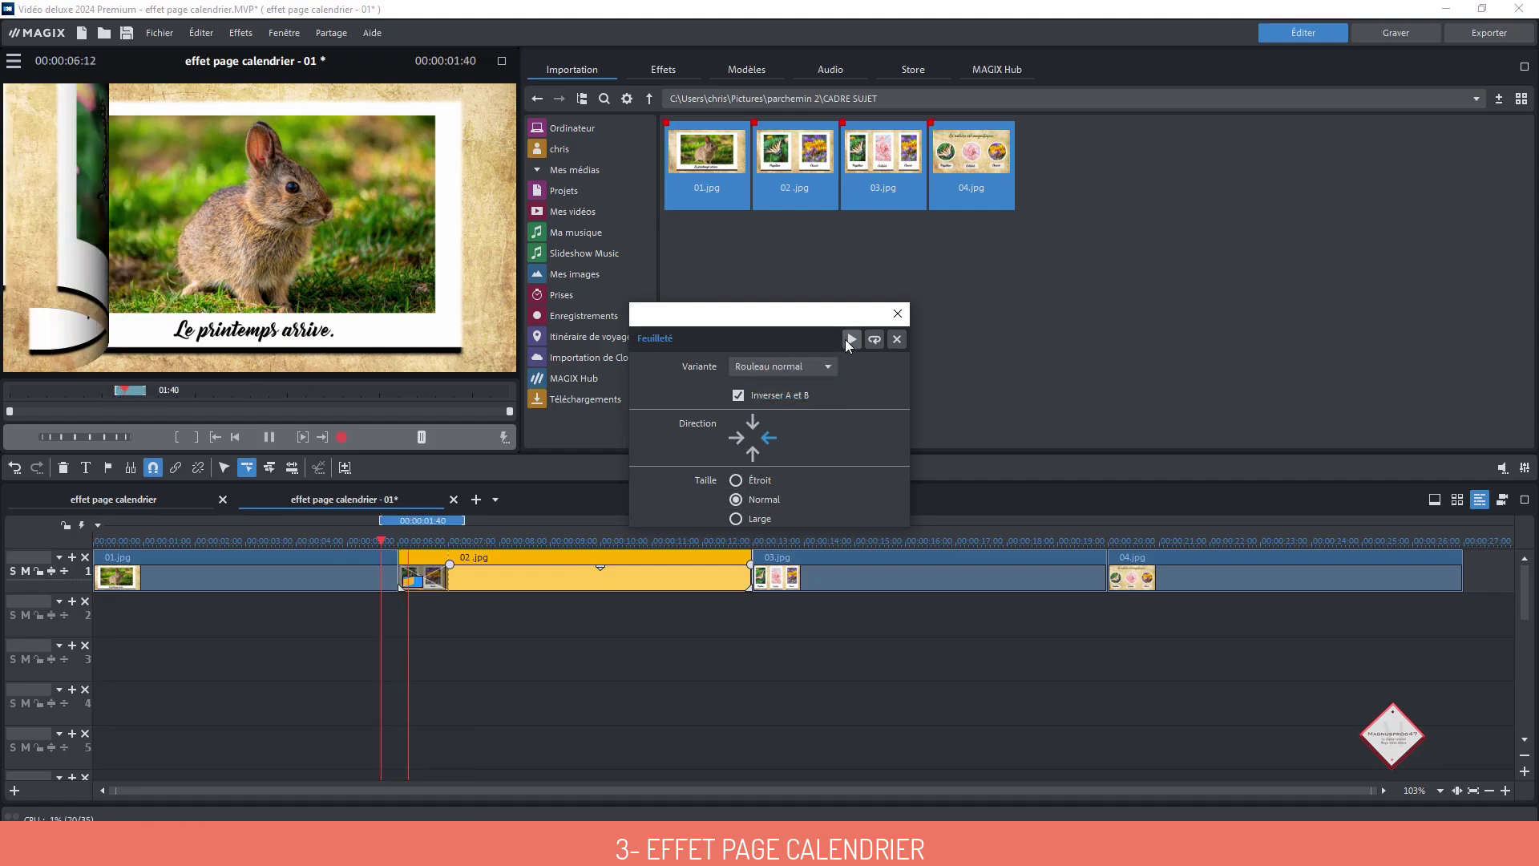
pyautogui.click(826, 369)
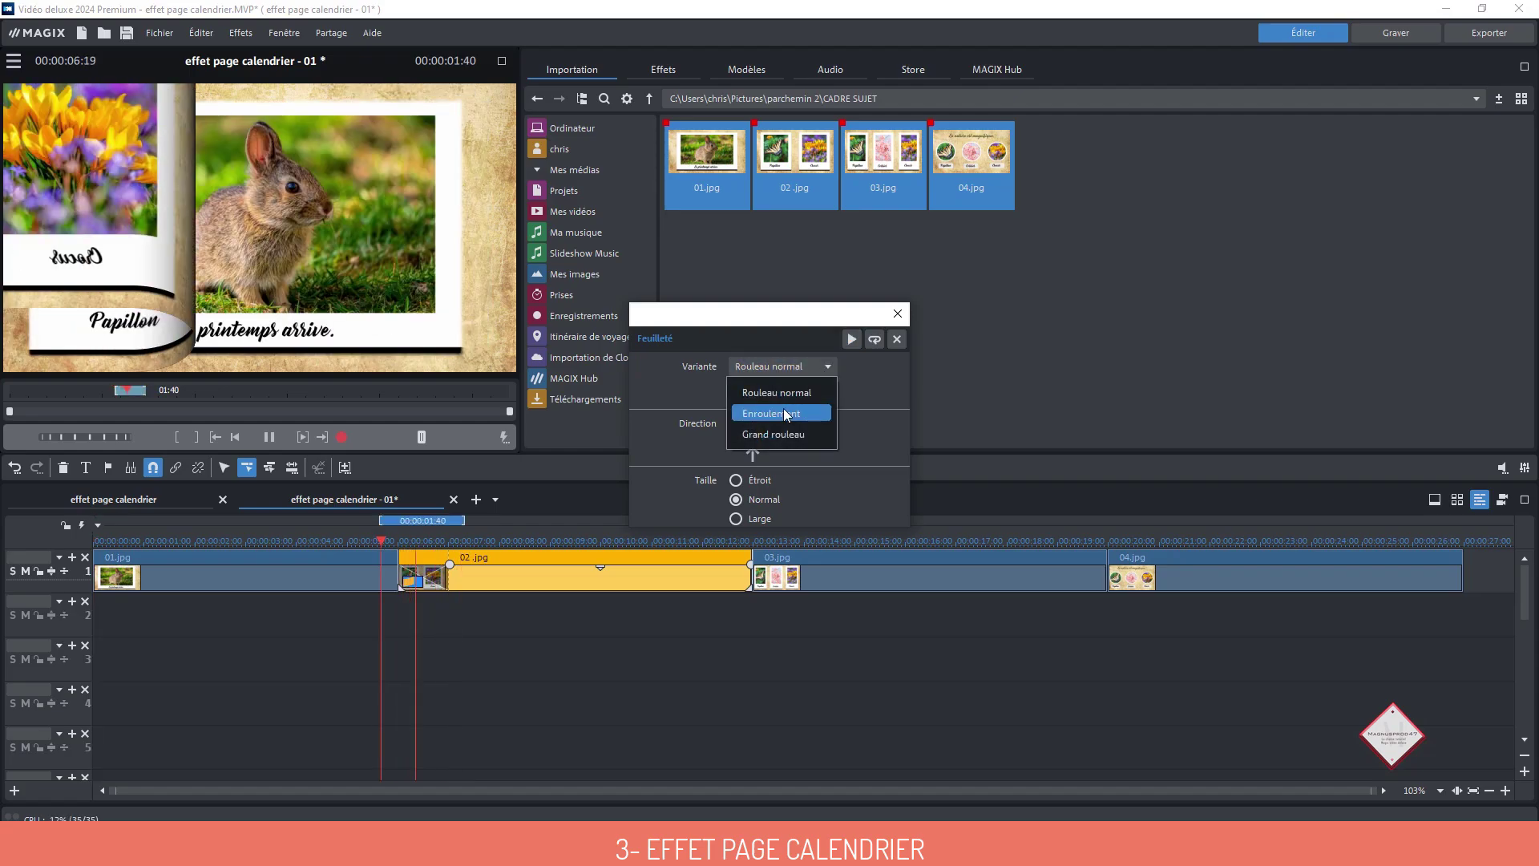
pyautogui.click(782, 408)
pyautogui.click(853, 340)
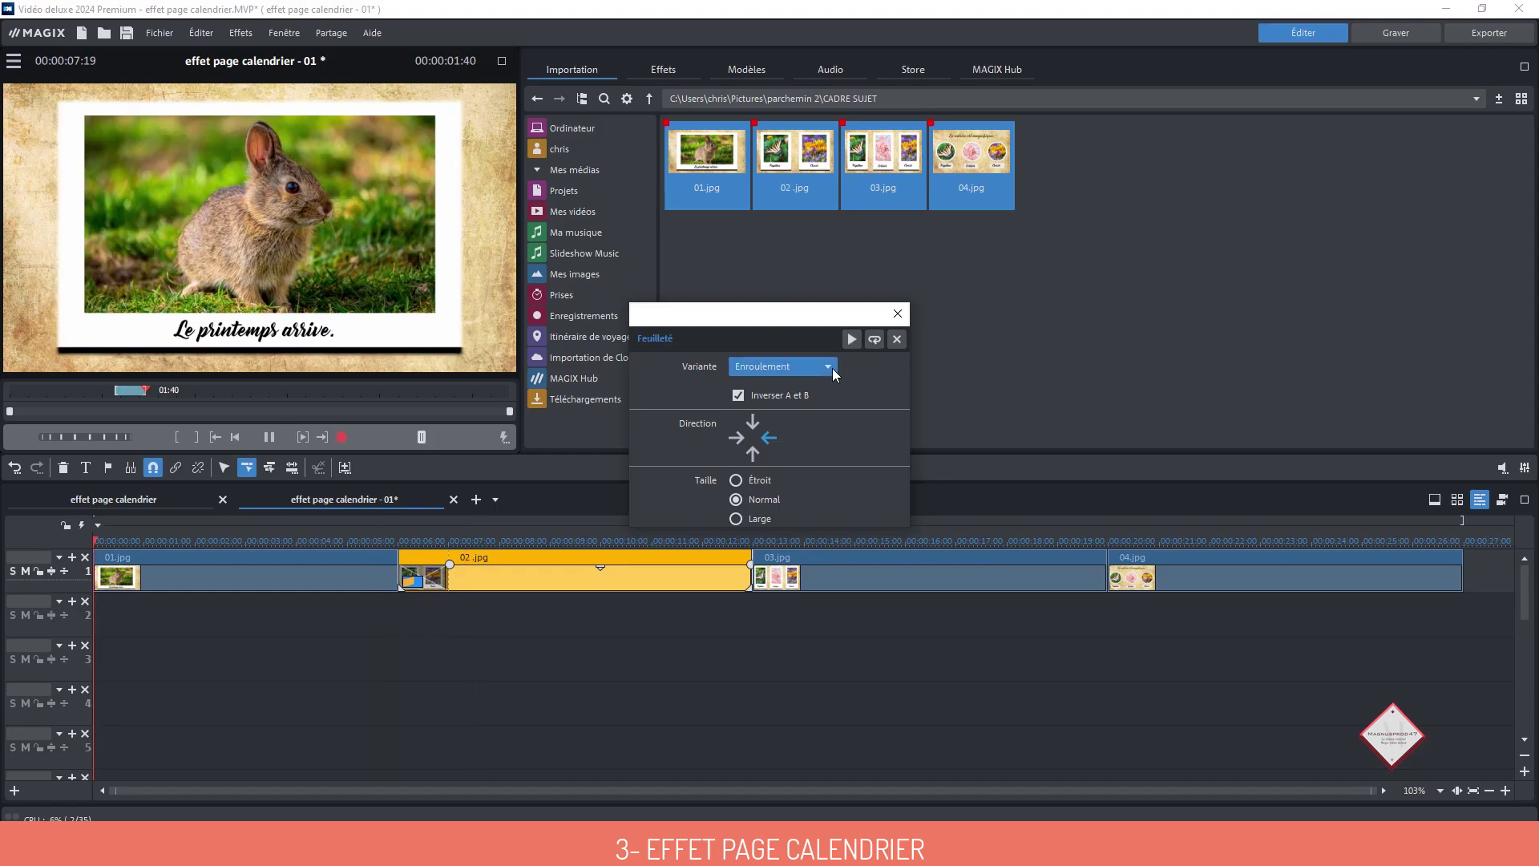
pyautogui.click(831, 368)
pyautogui.click(751, 440)
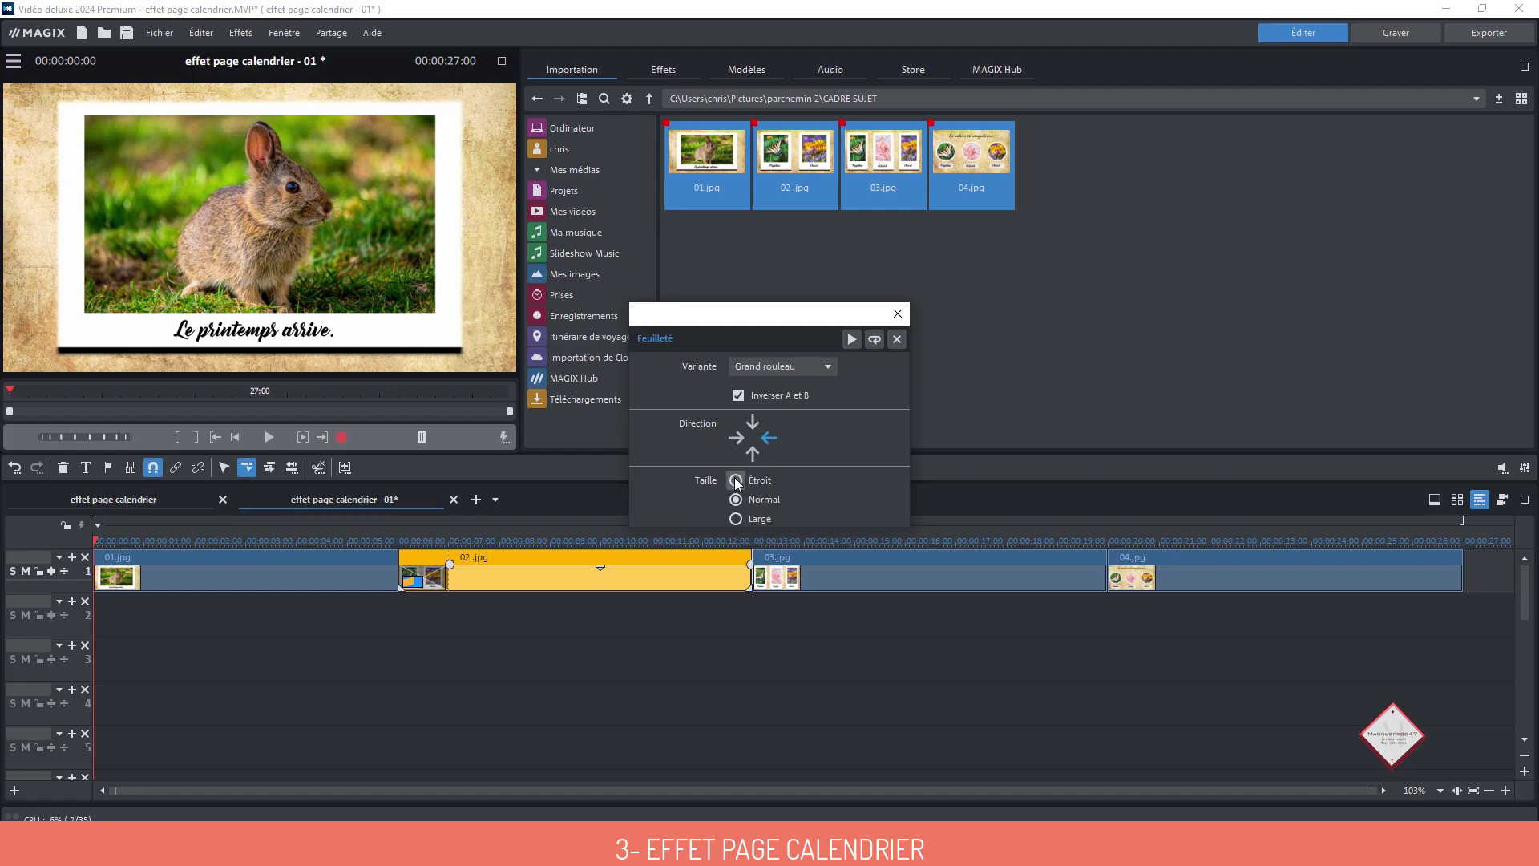
pyautogui.scroll(-1, 825, 368)
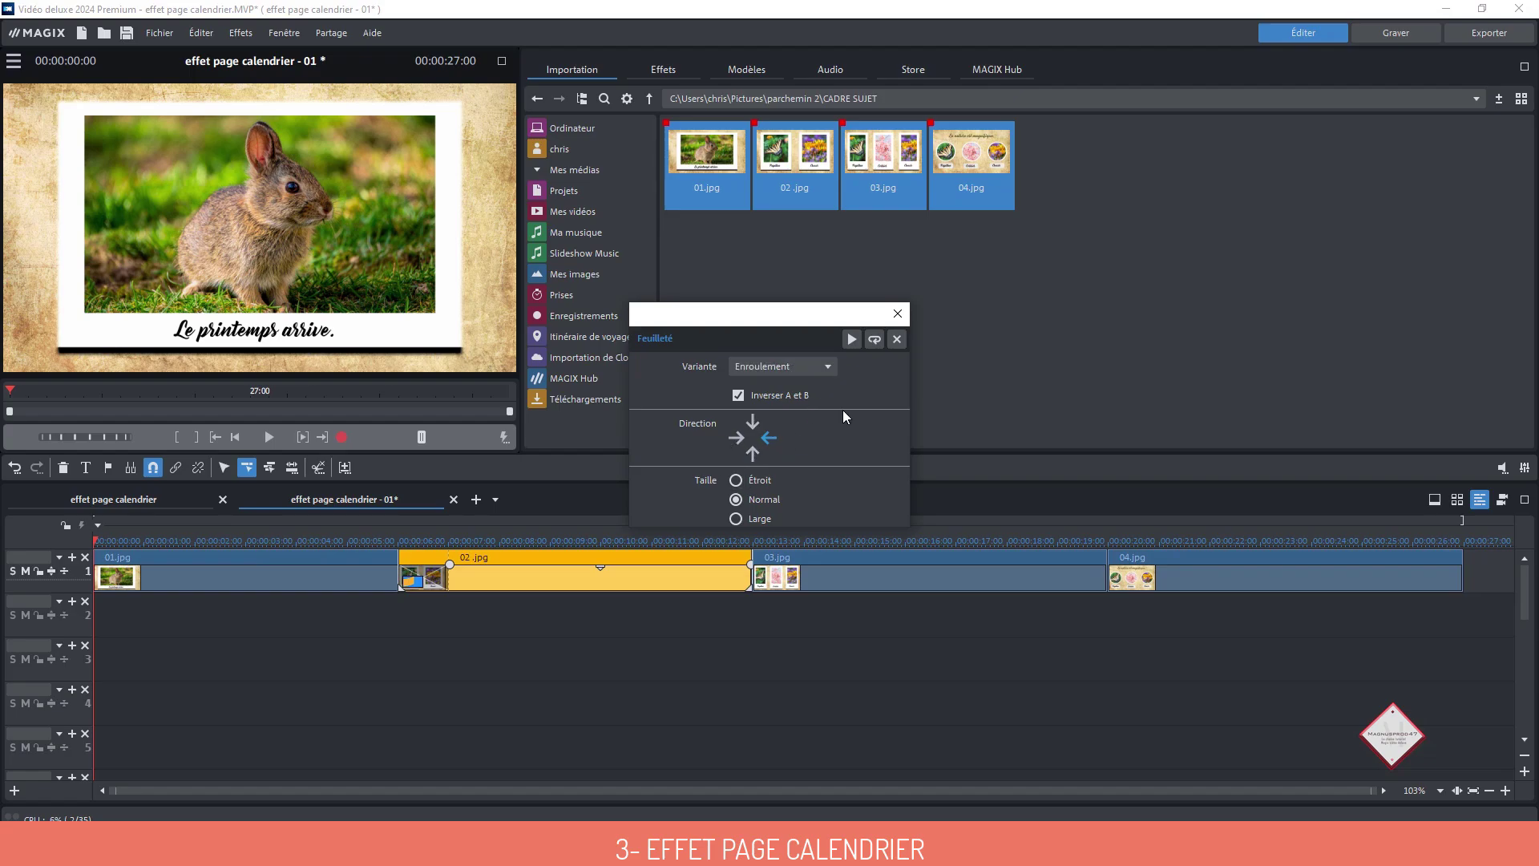
# Preview the Enroulement variant of the page-turn transition at the Étroit and Normal sizes
pyautogui.click(736, 480)
pyautogui.click(852, 338)
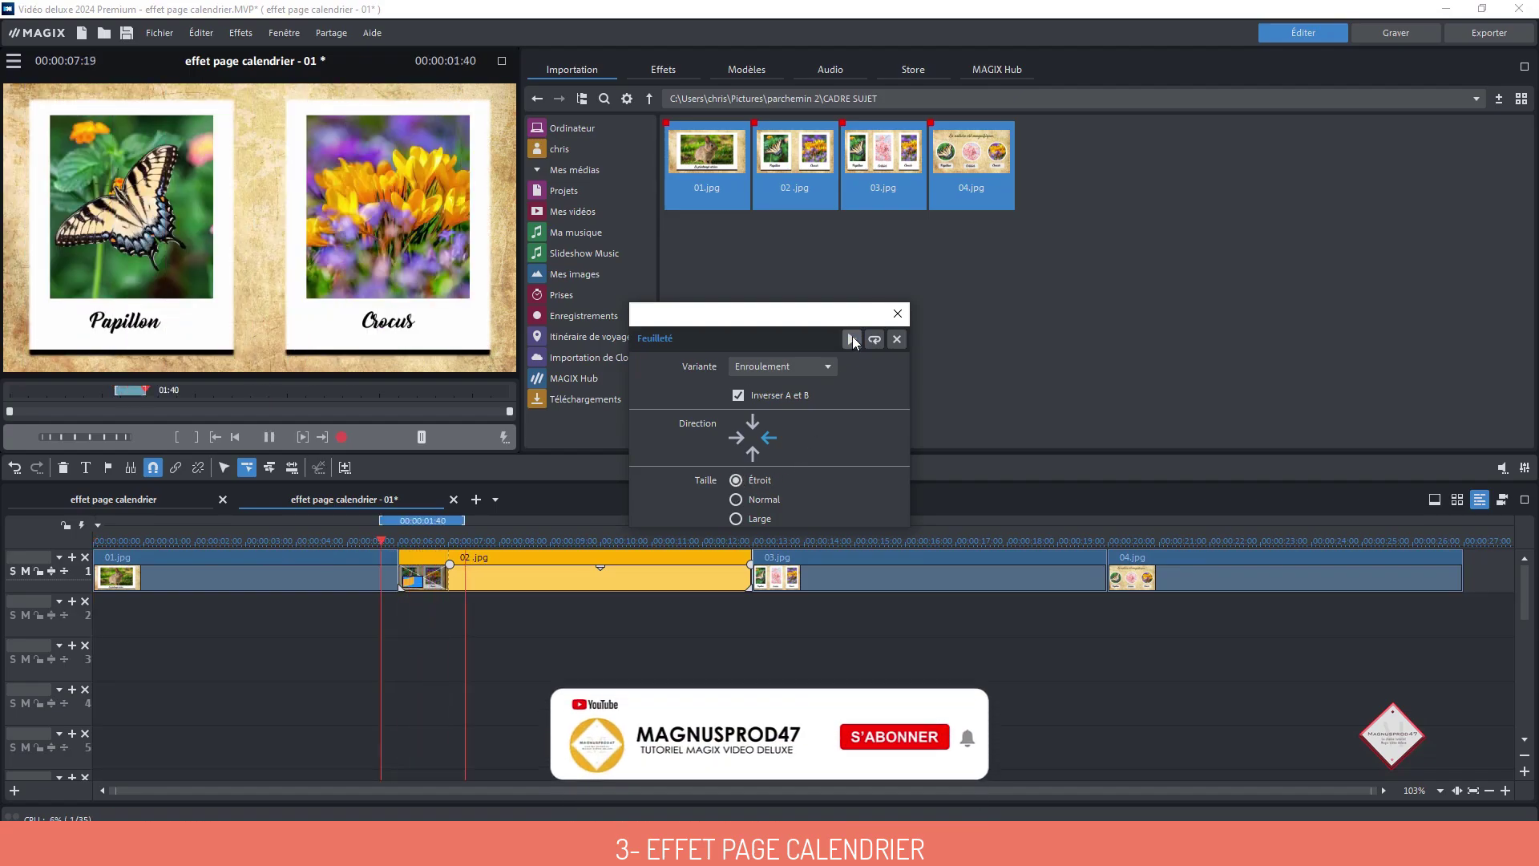
pyautogui.click(738, 498)
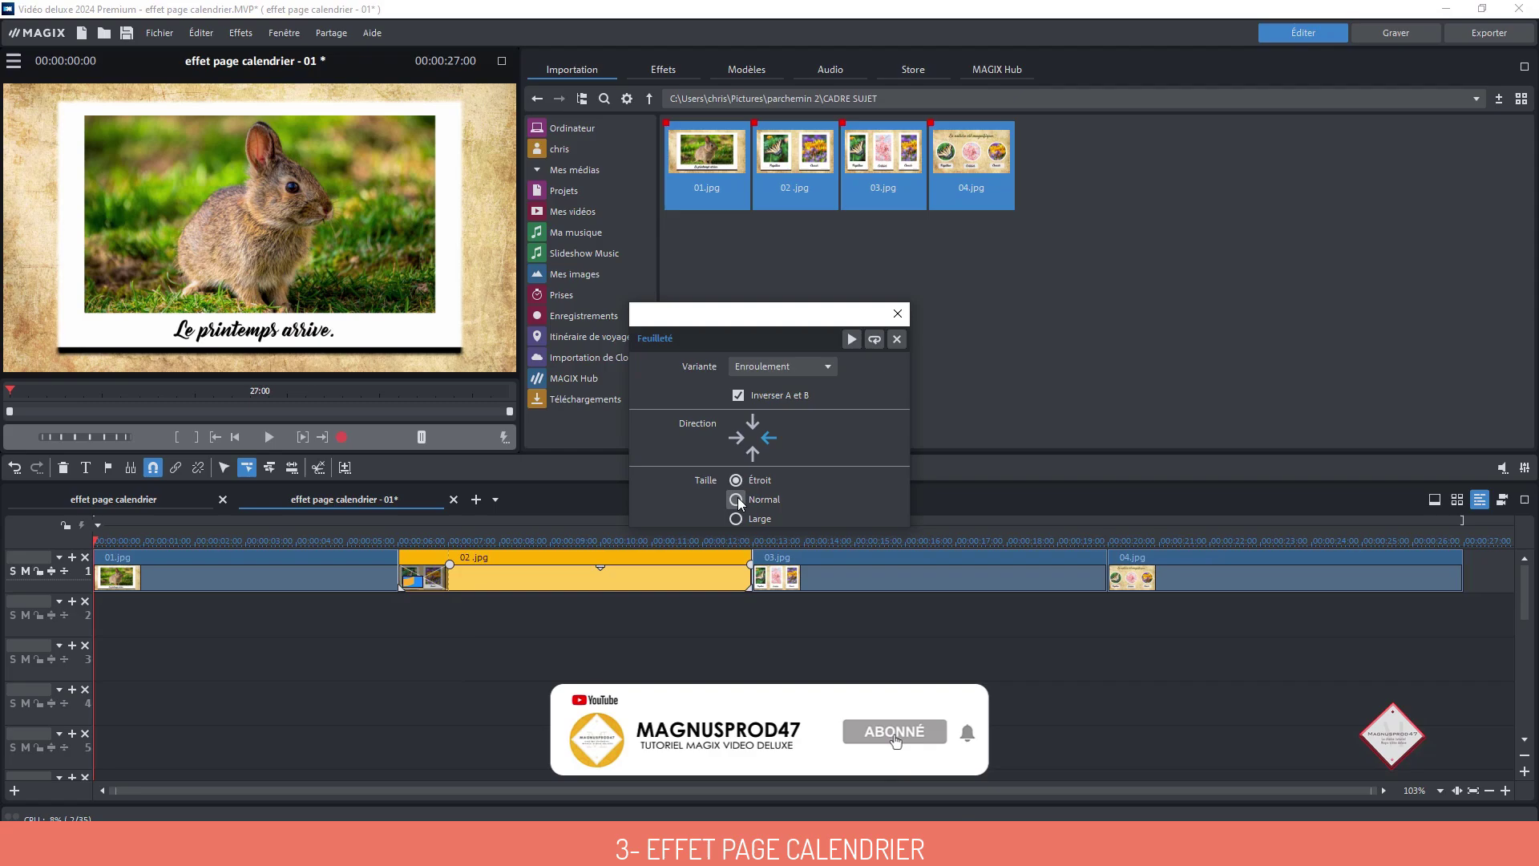
pyautogui.click(852, 338)
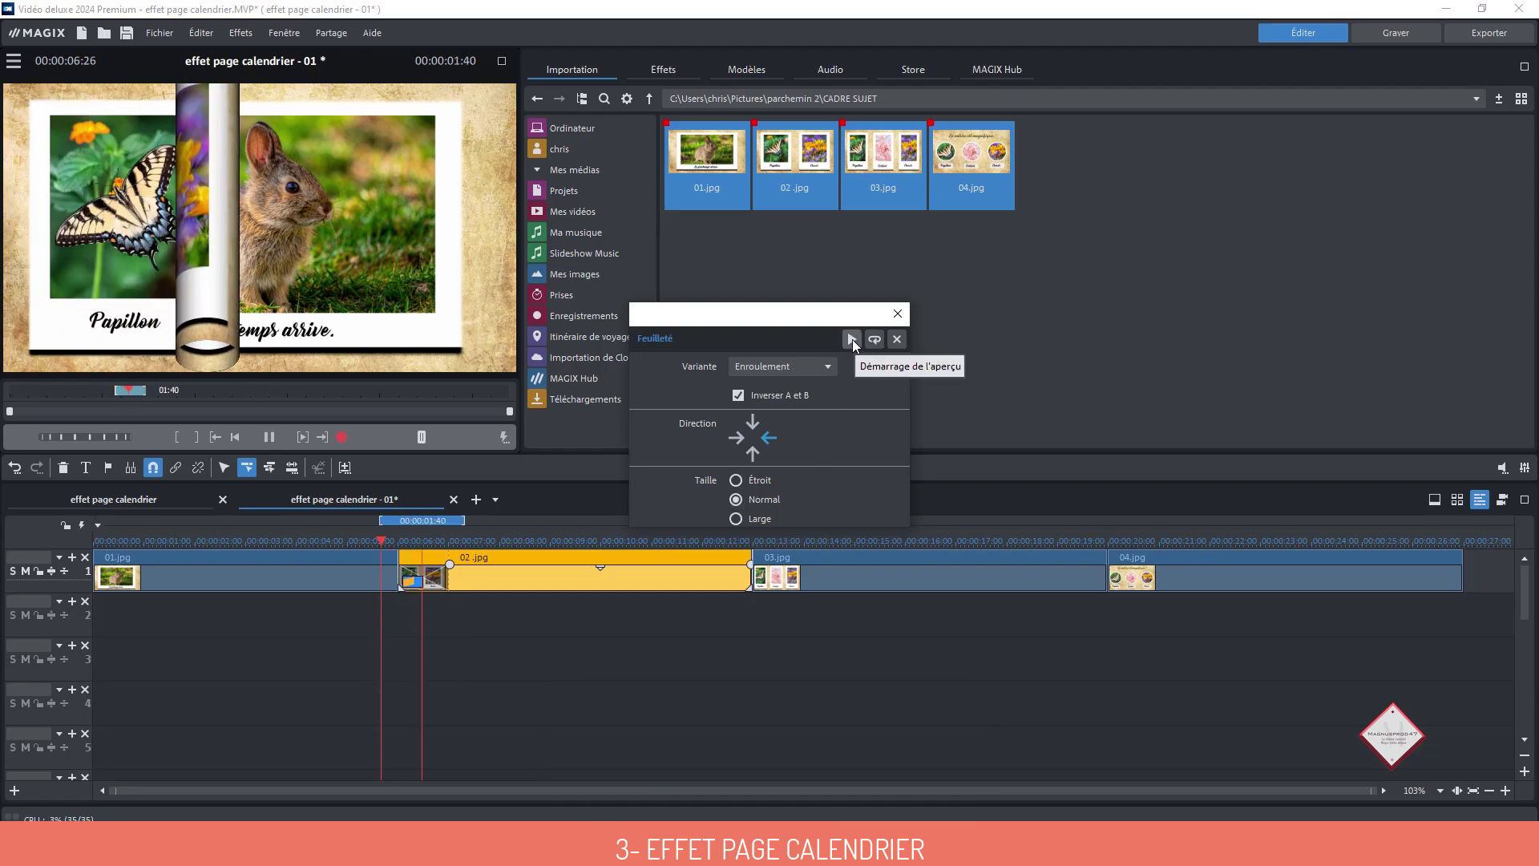
# Set the transition's size to Large, its variant to Grand rouleau and its direction upward, preview it and close the settings
pyautogui.click(741, 518)
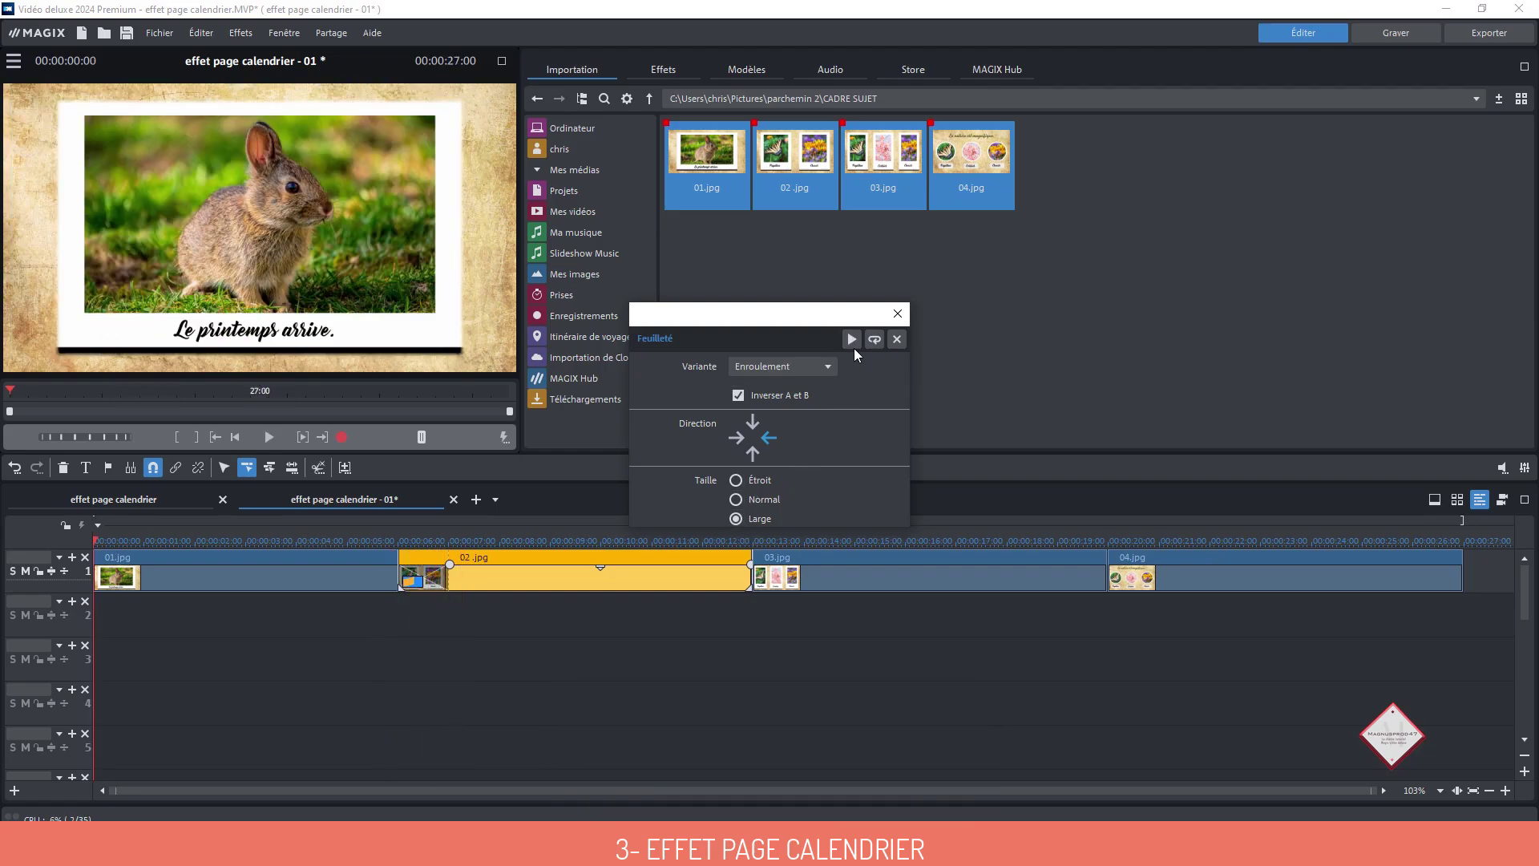
pyautogui.click(853, 343)
pyautogui.click(830, 369)
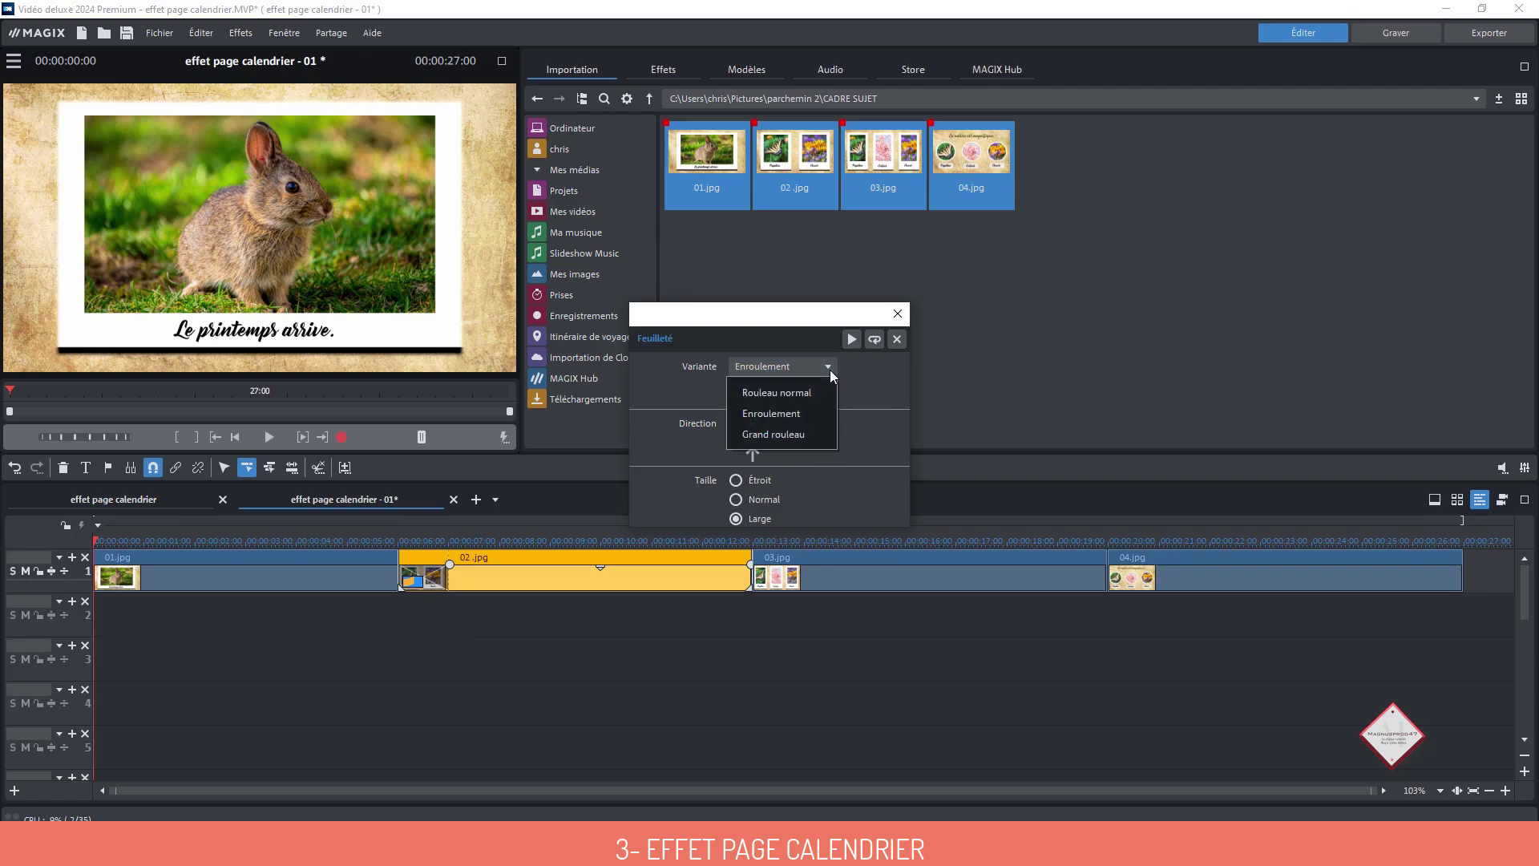
pyautogui.click(799, 441)
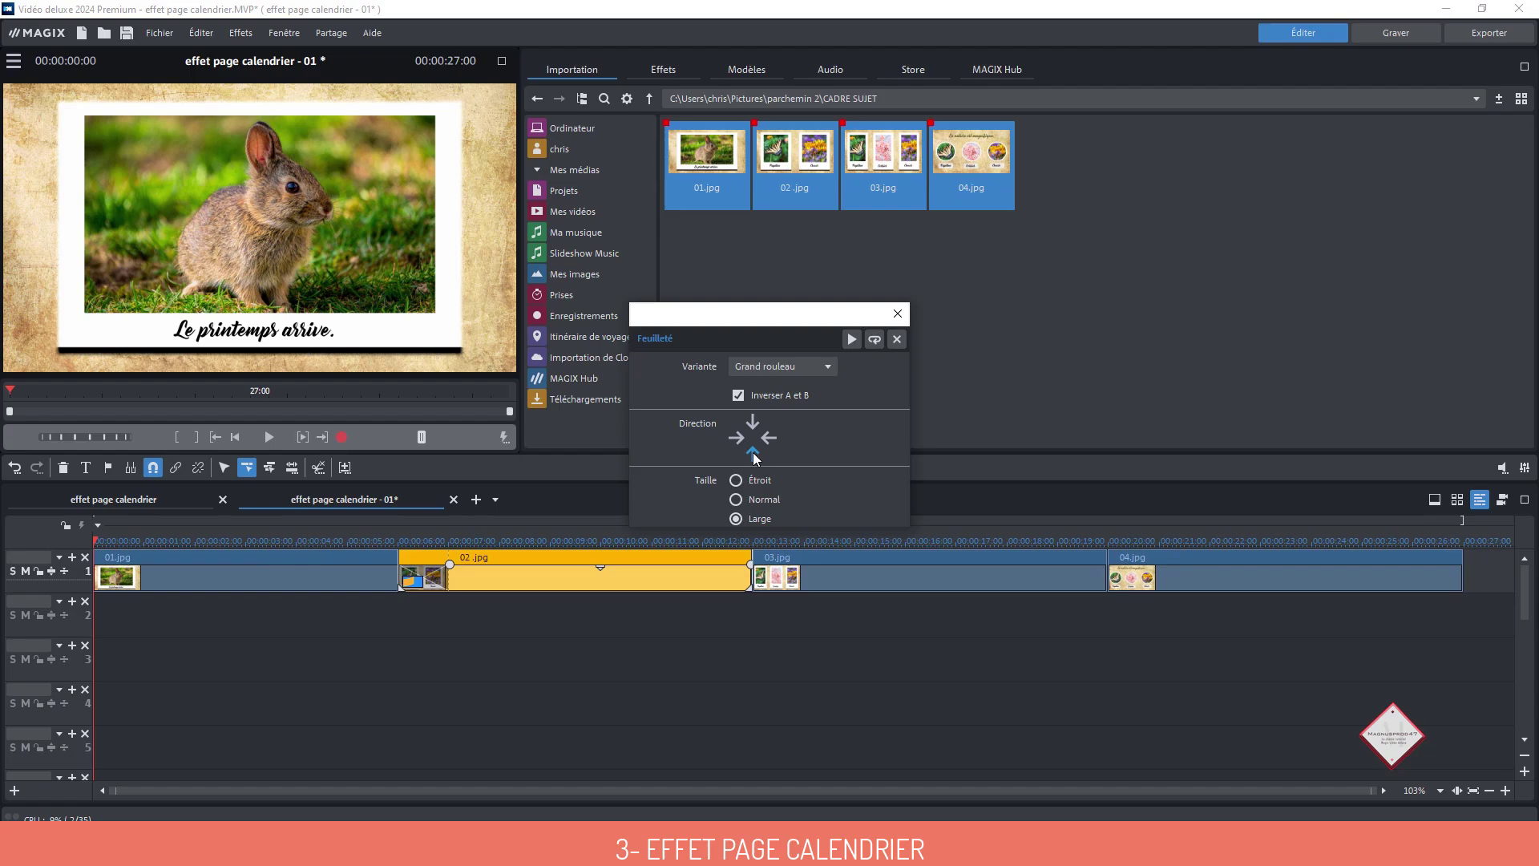
pyautogui.click(851, 339)
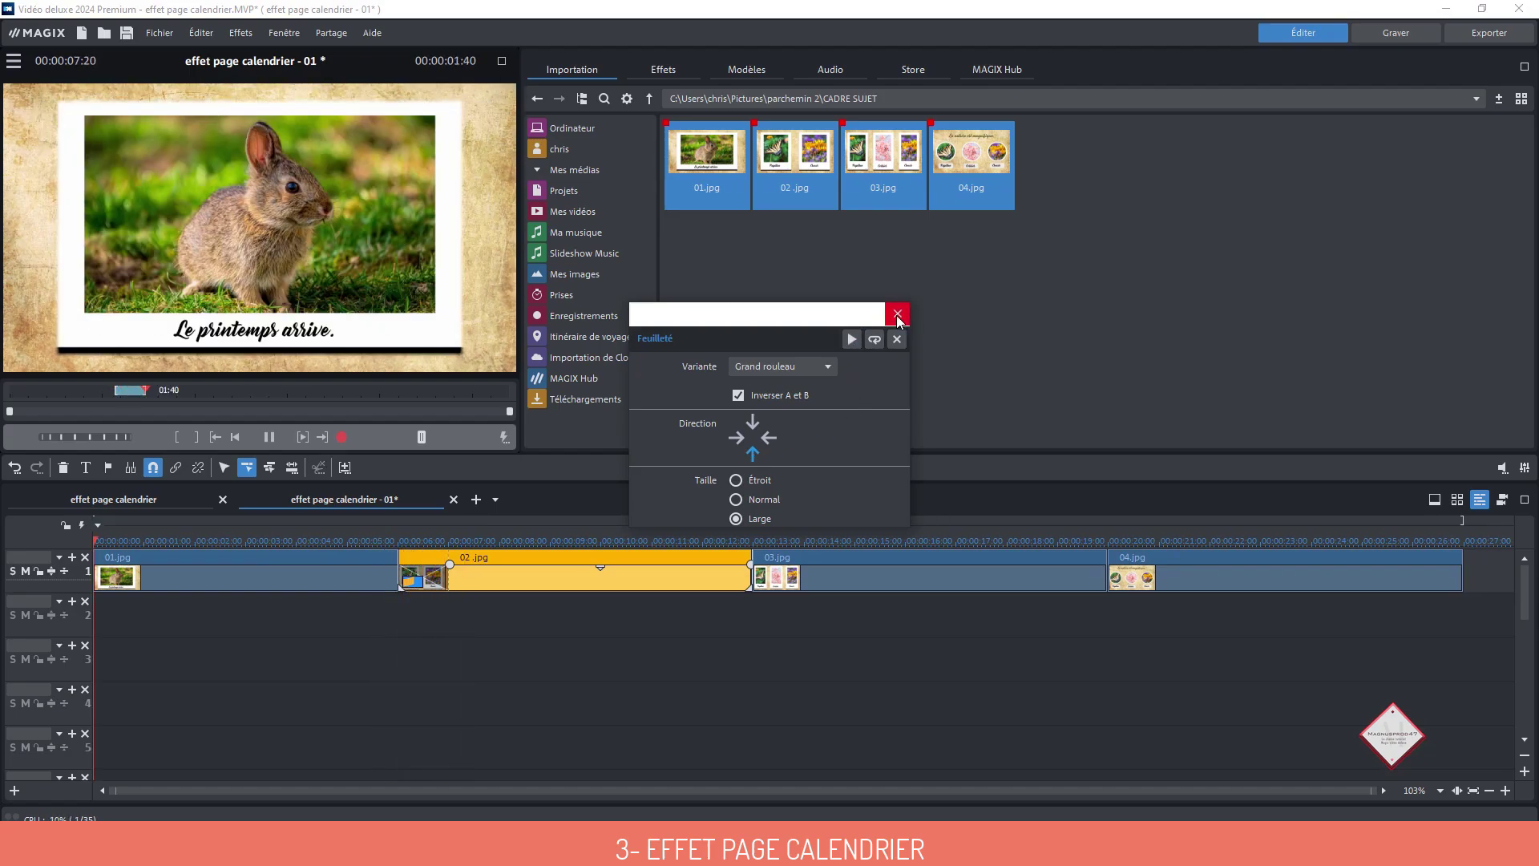
pyautogui.click(897, 315)
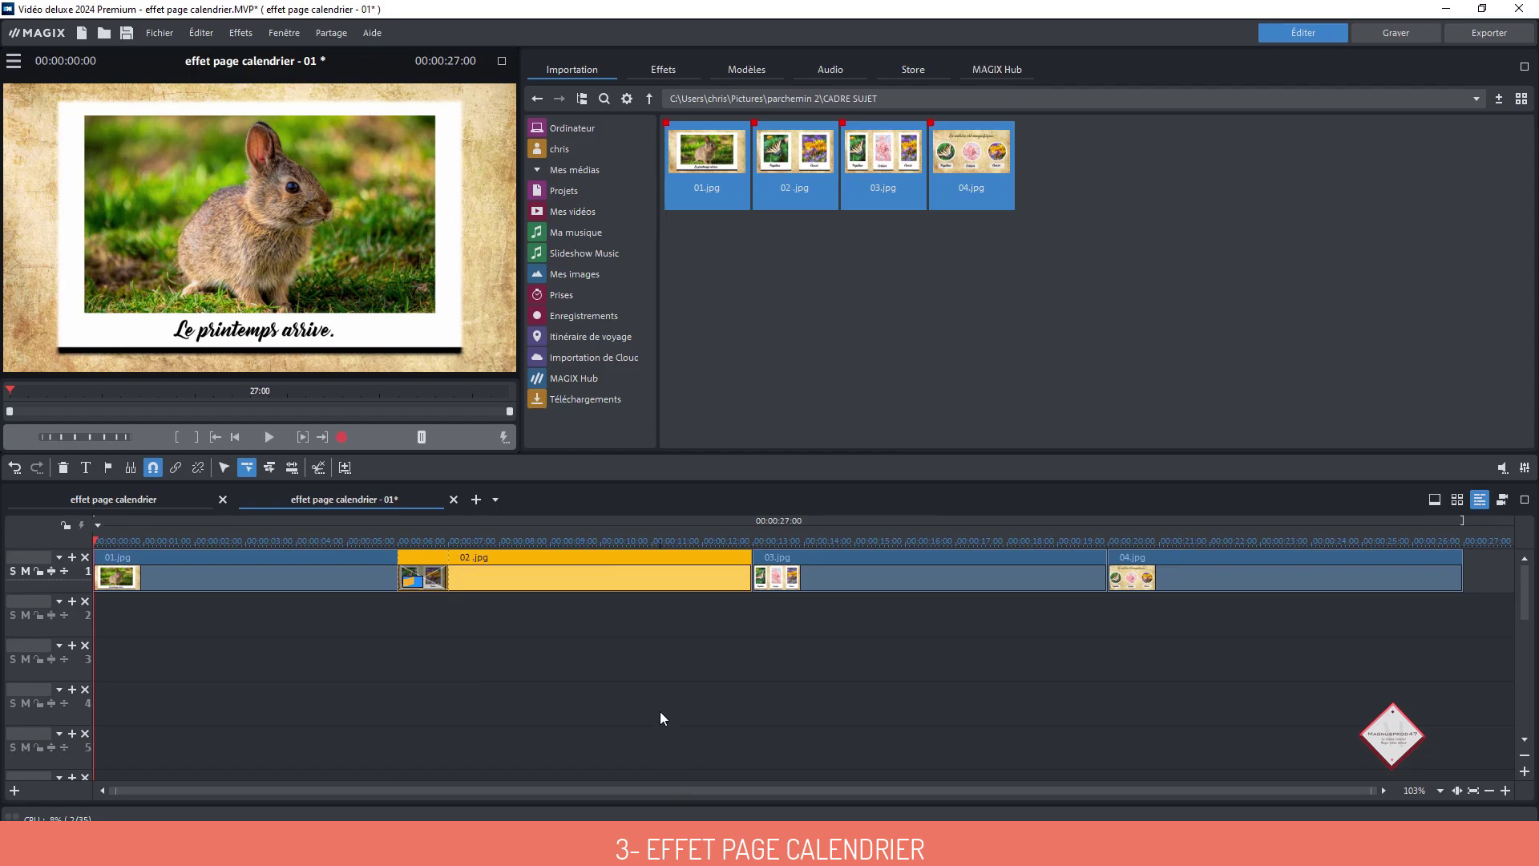
# Apply the customized transition between 01.jpg and 02.jpg to all following objects on the track
pyautogui.rightClick(419, 580)
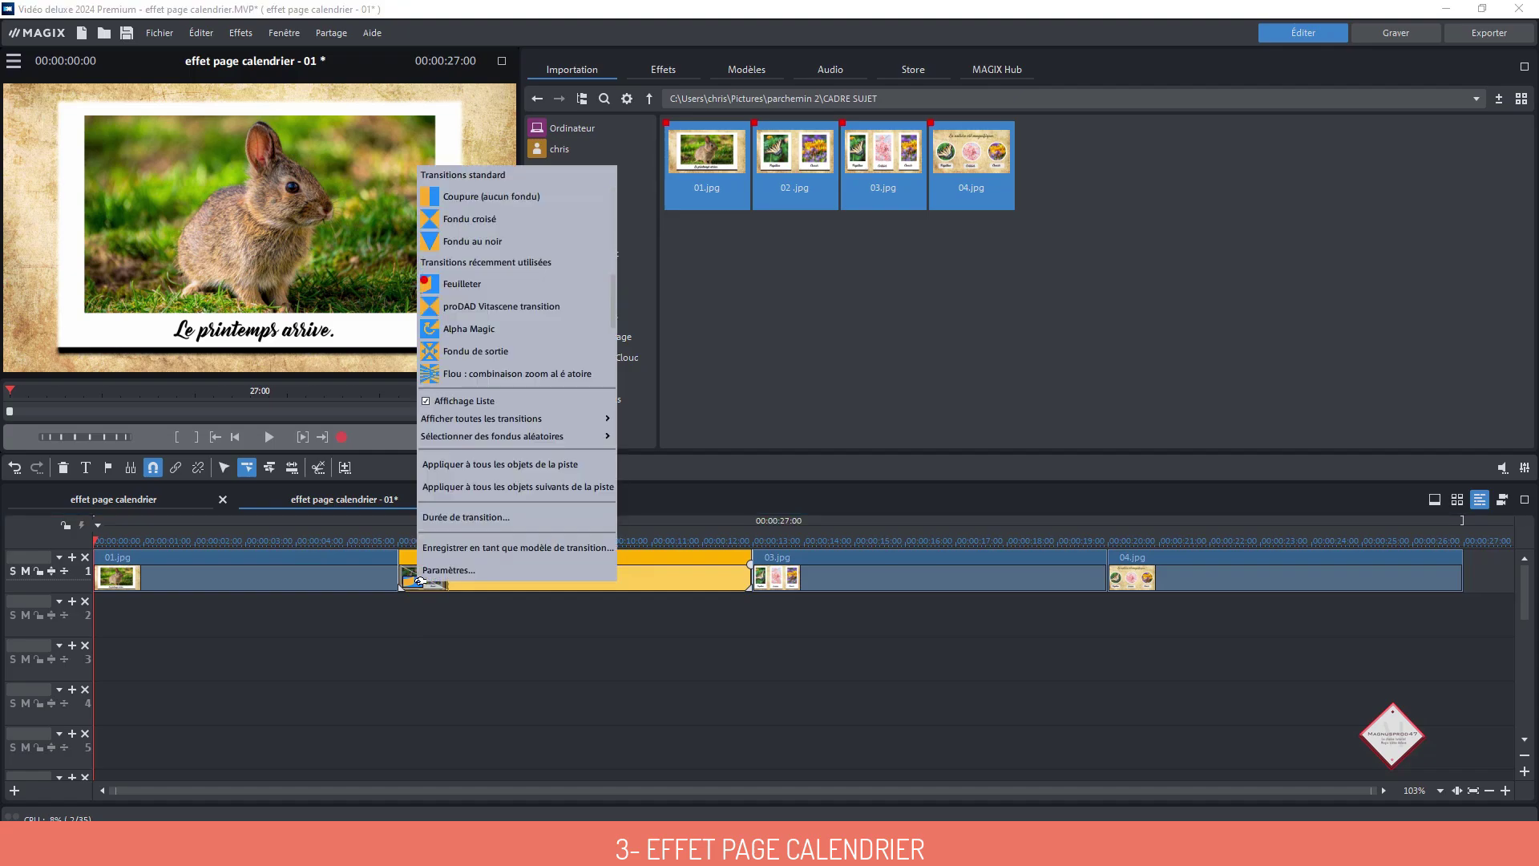
pyautogui.click(469, 484)
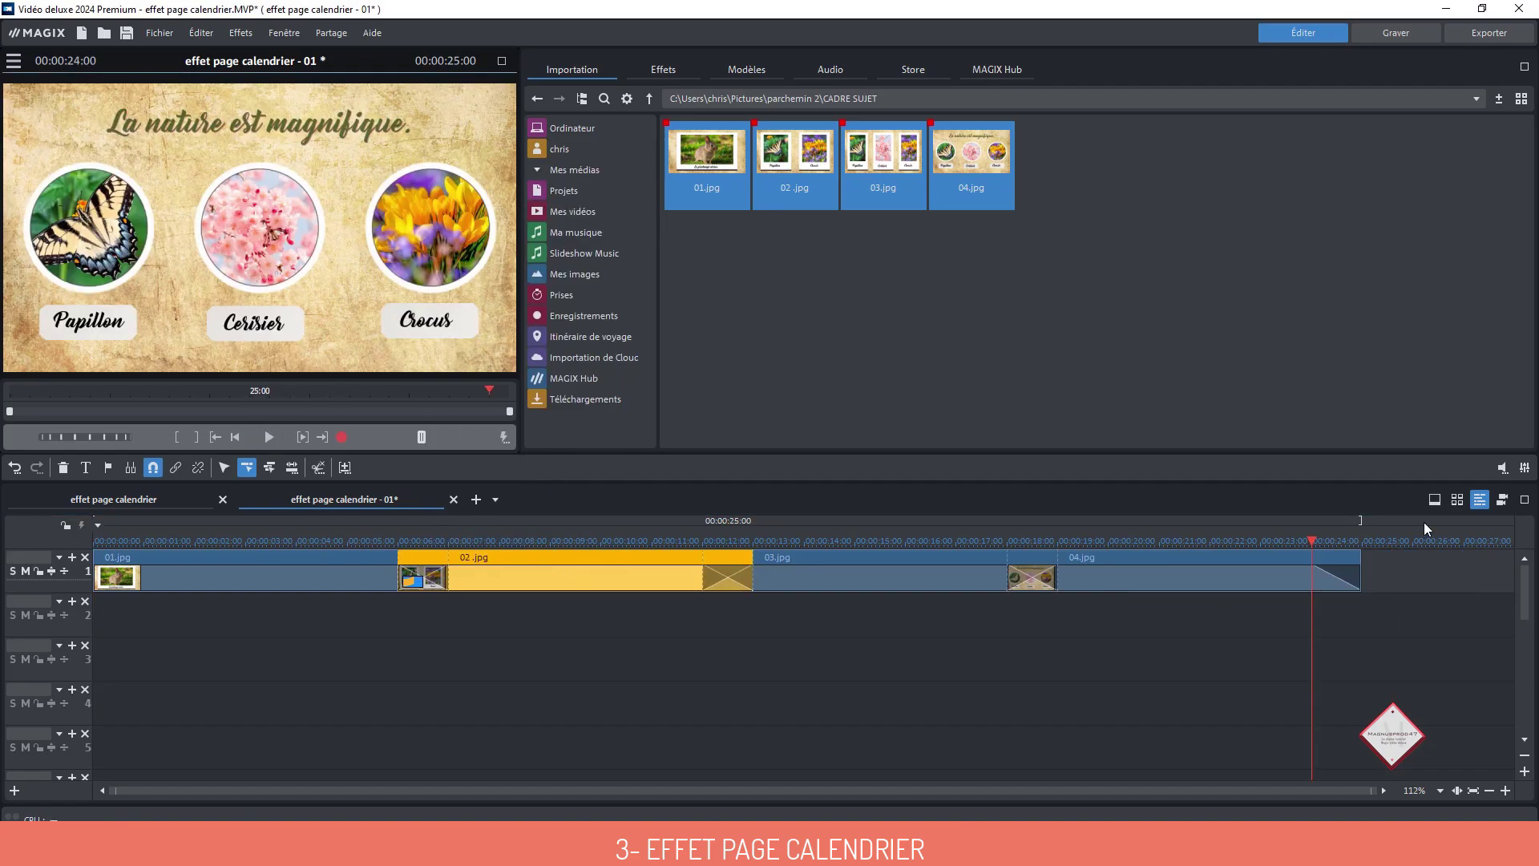
# In storyboard view, set the closing transition of 04.jpg to Masquer and add an opening fade to 01.jpg, then return to the timeline view
pyautogui.click(1439, 503)
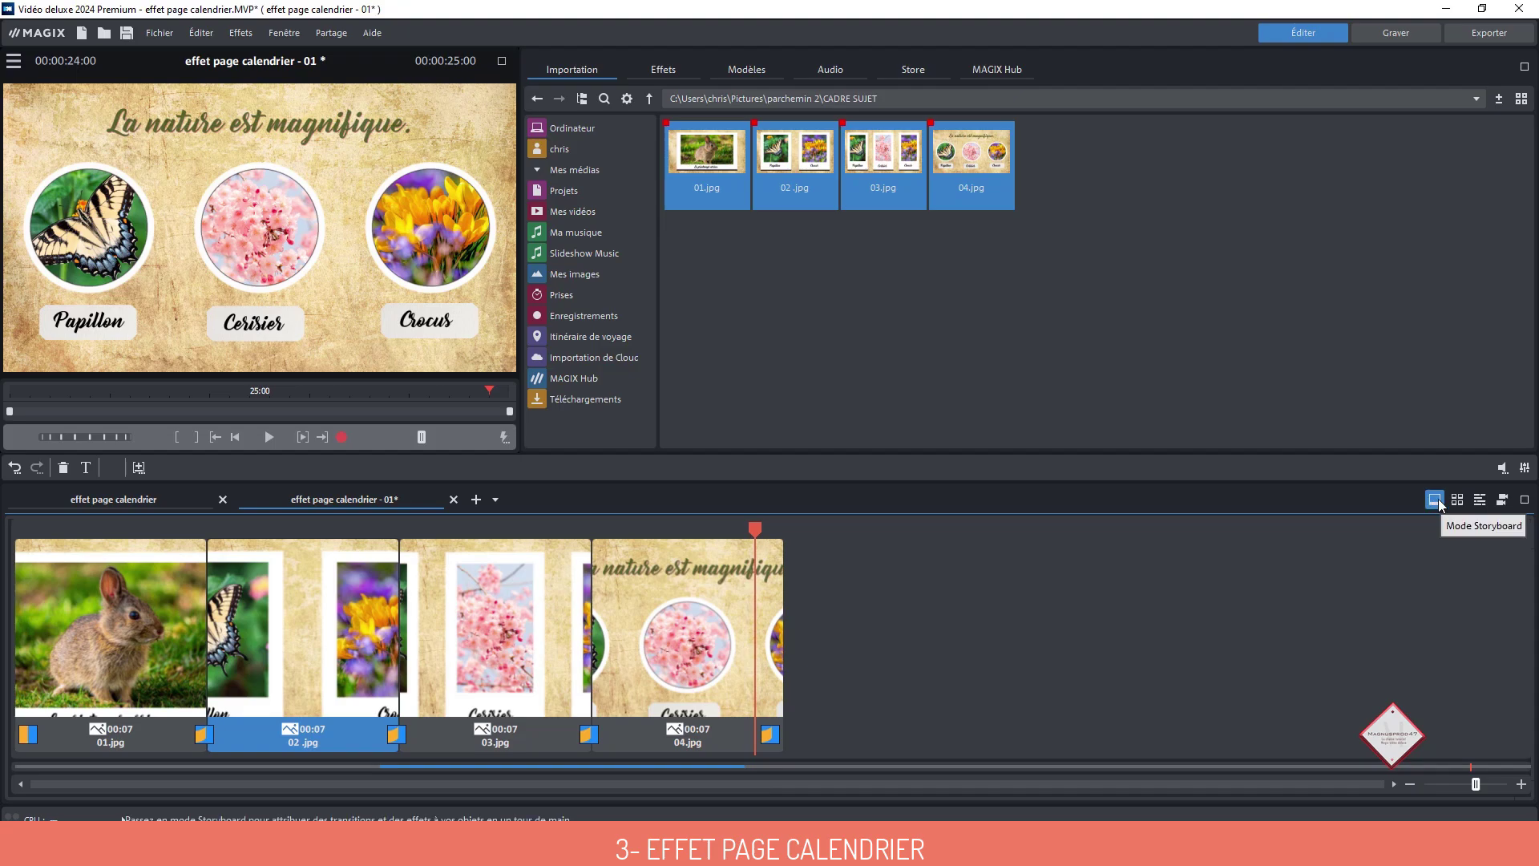
pyautogui.click(770, 733)
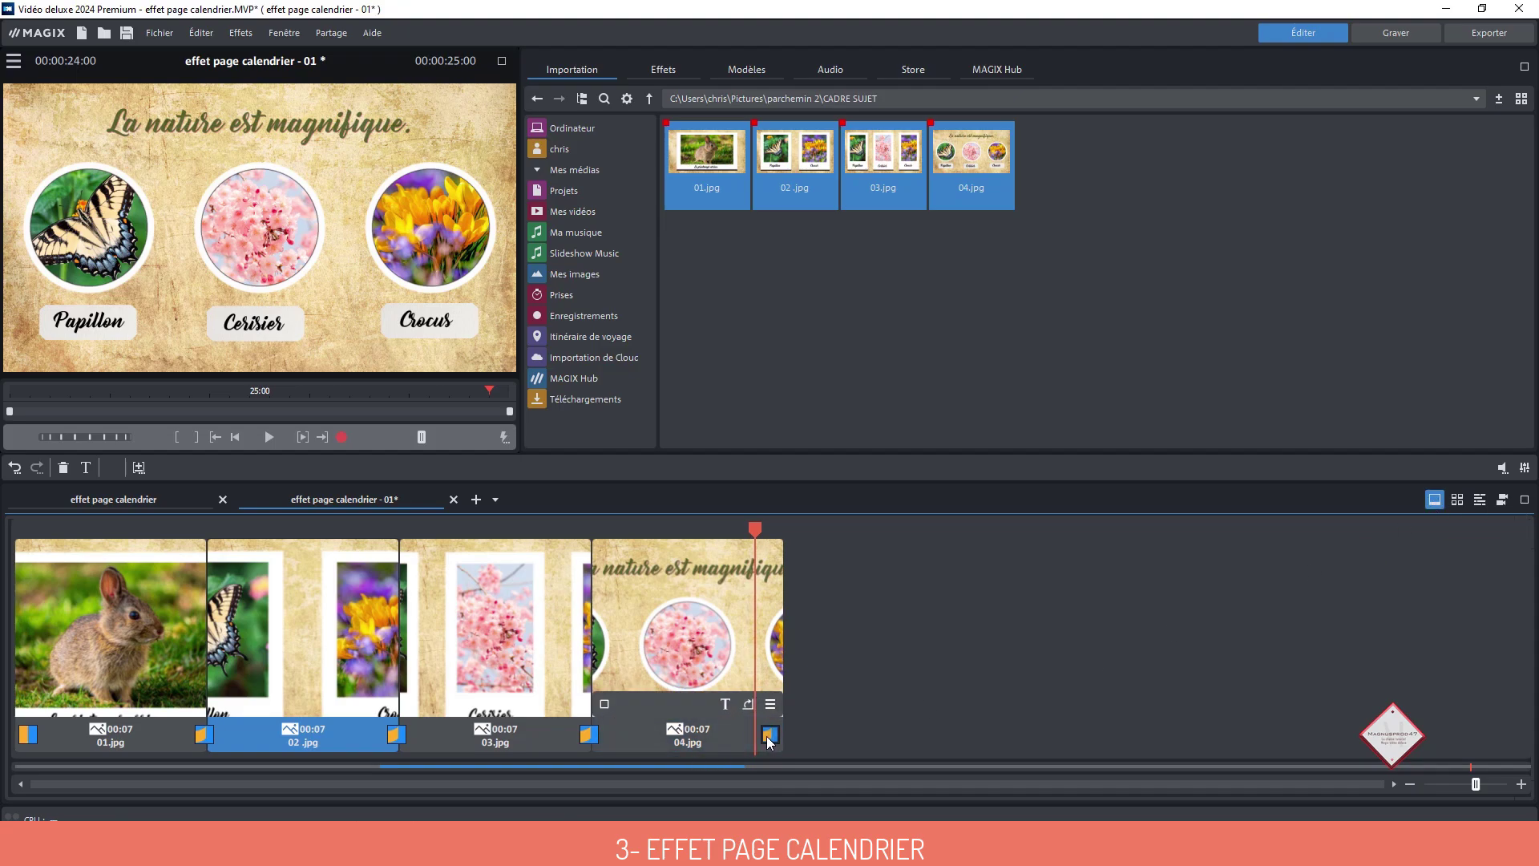
pyautogui.click(768, 735)
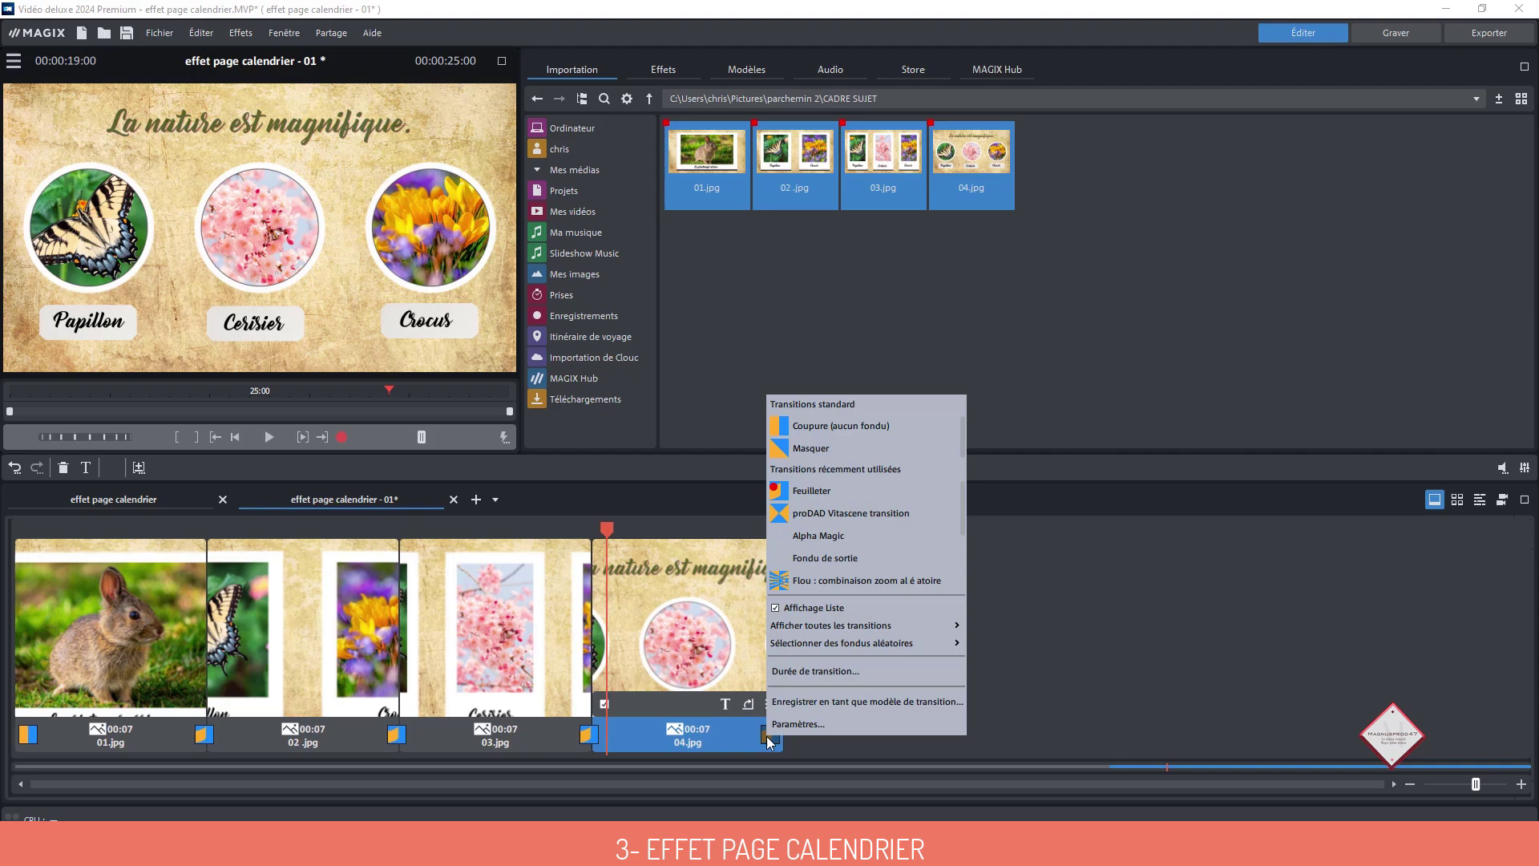
pyautogui.click(822, 449)
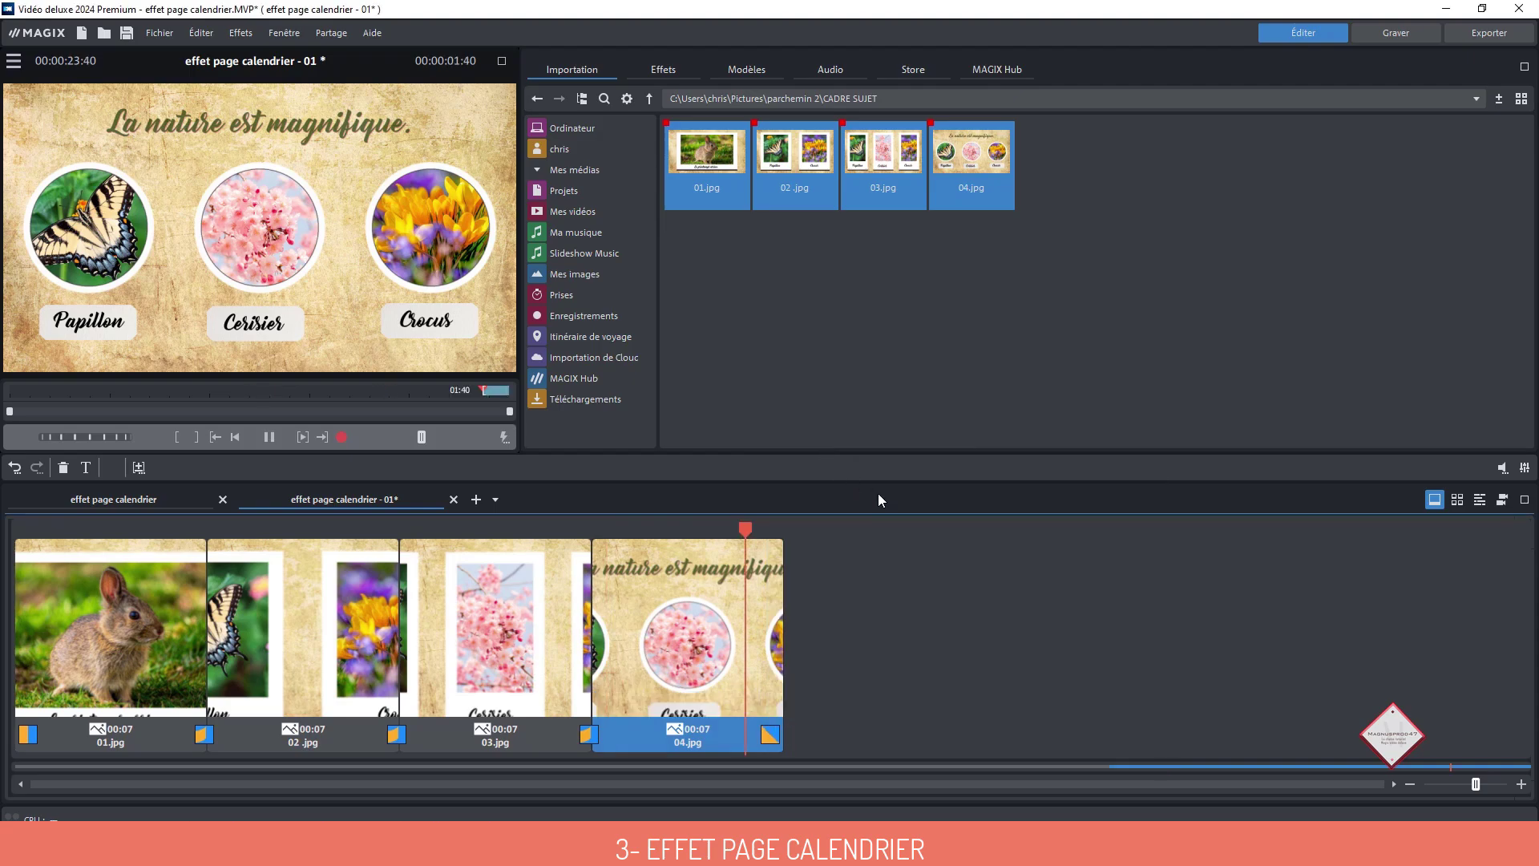
pyautogui.click(271, 438)
pyautogui.click(64, 739)
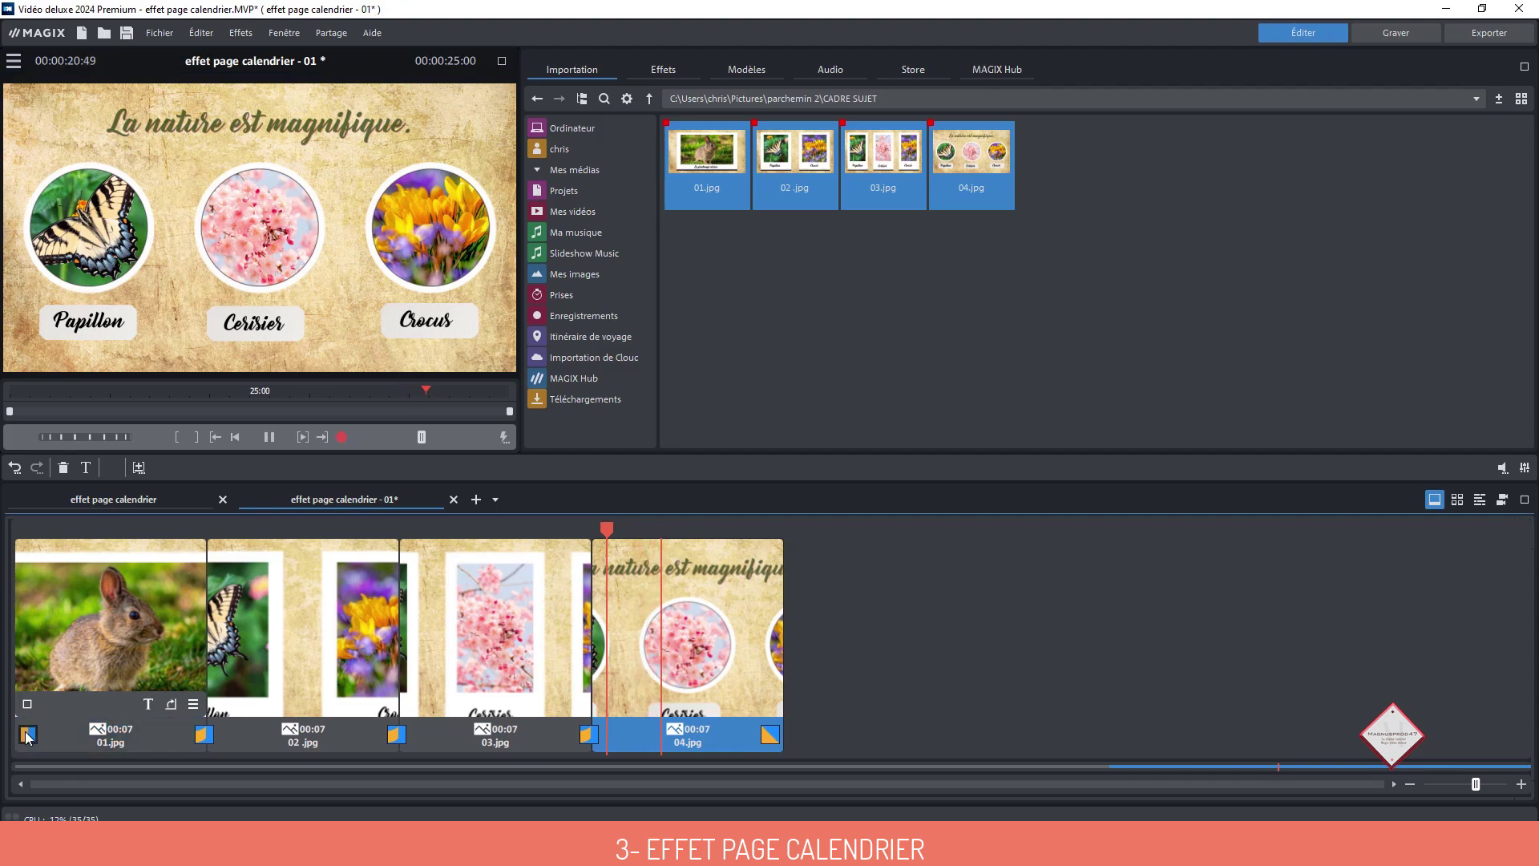
pyautogui.click(26, 736)
pyautogui.click(49, 522)
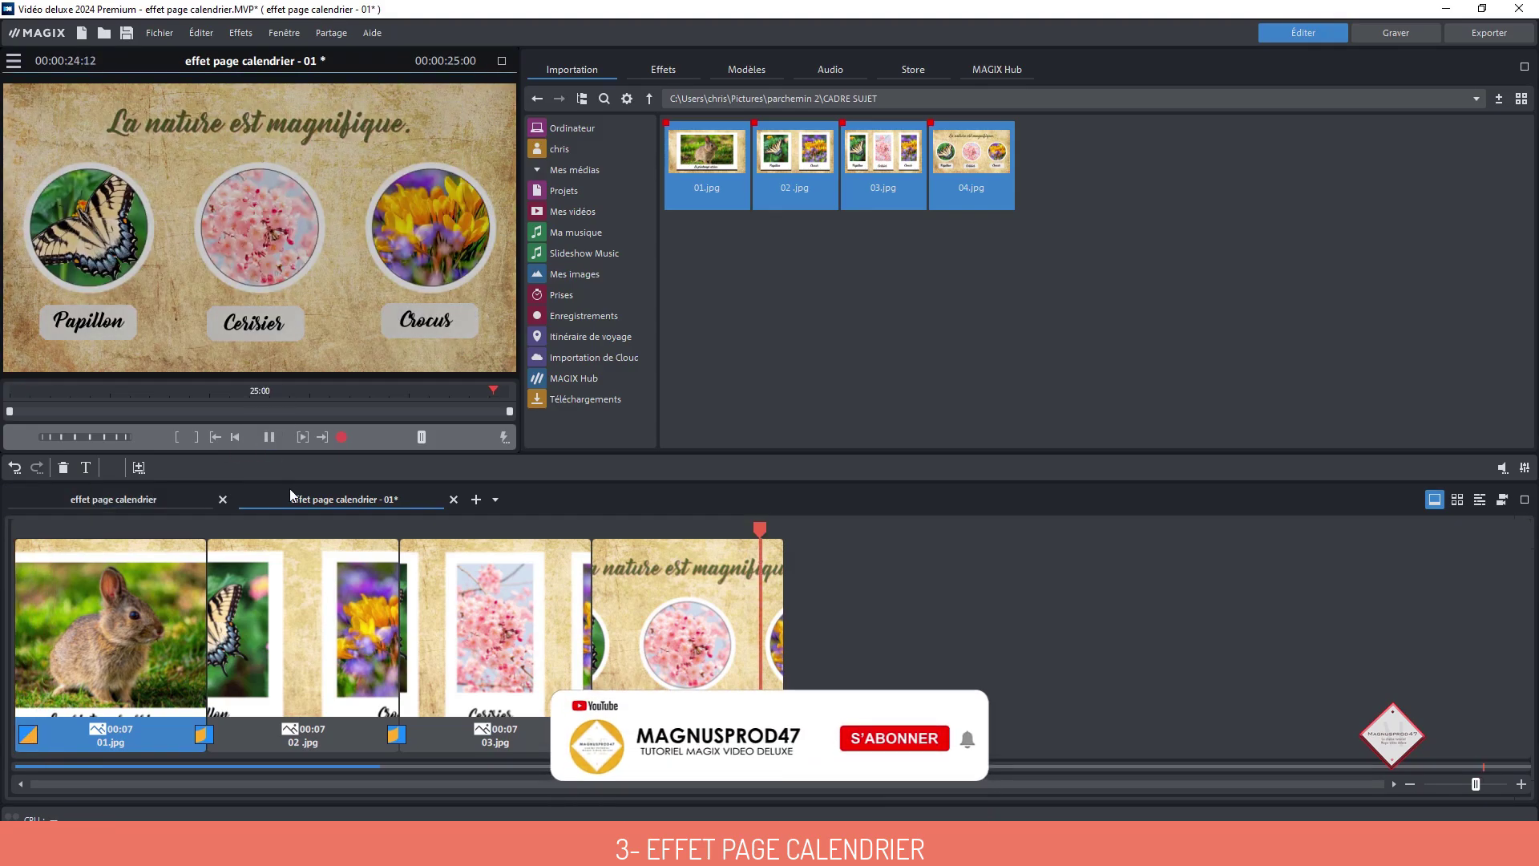
pyautogui.click(1479, 501)
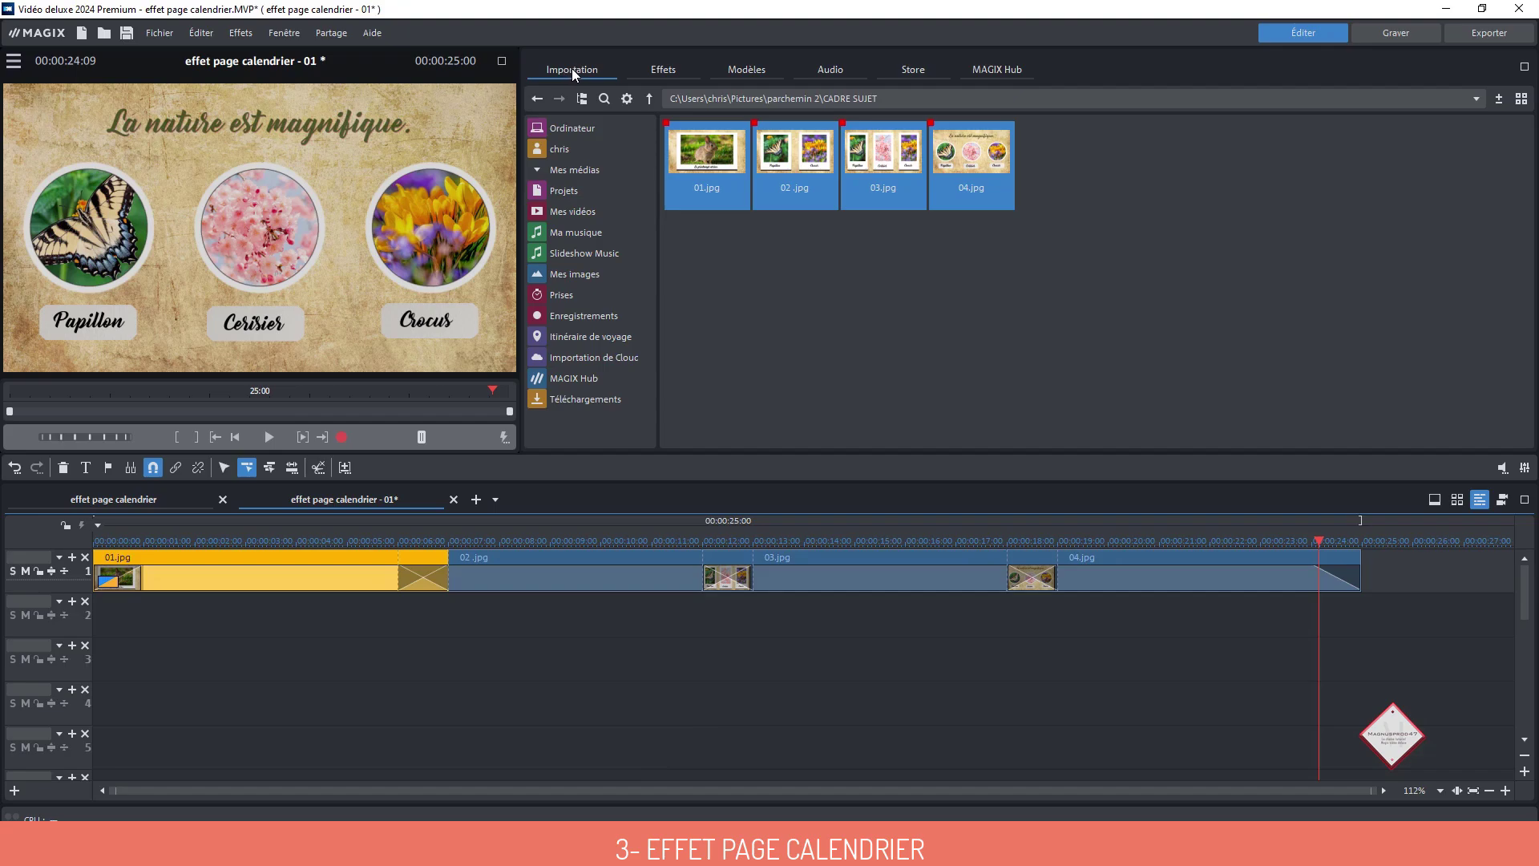
# Add the An Epic Story music from the SANS LICENCE folder to track 2 and trim its end at 00:00:21:01
pyautogui.click(650, 98)
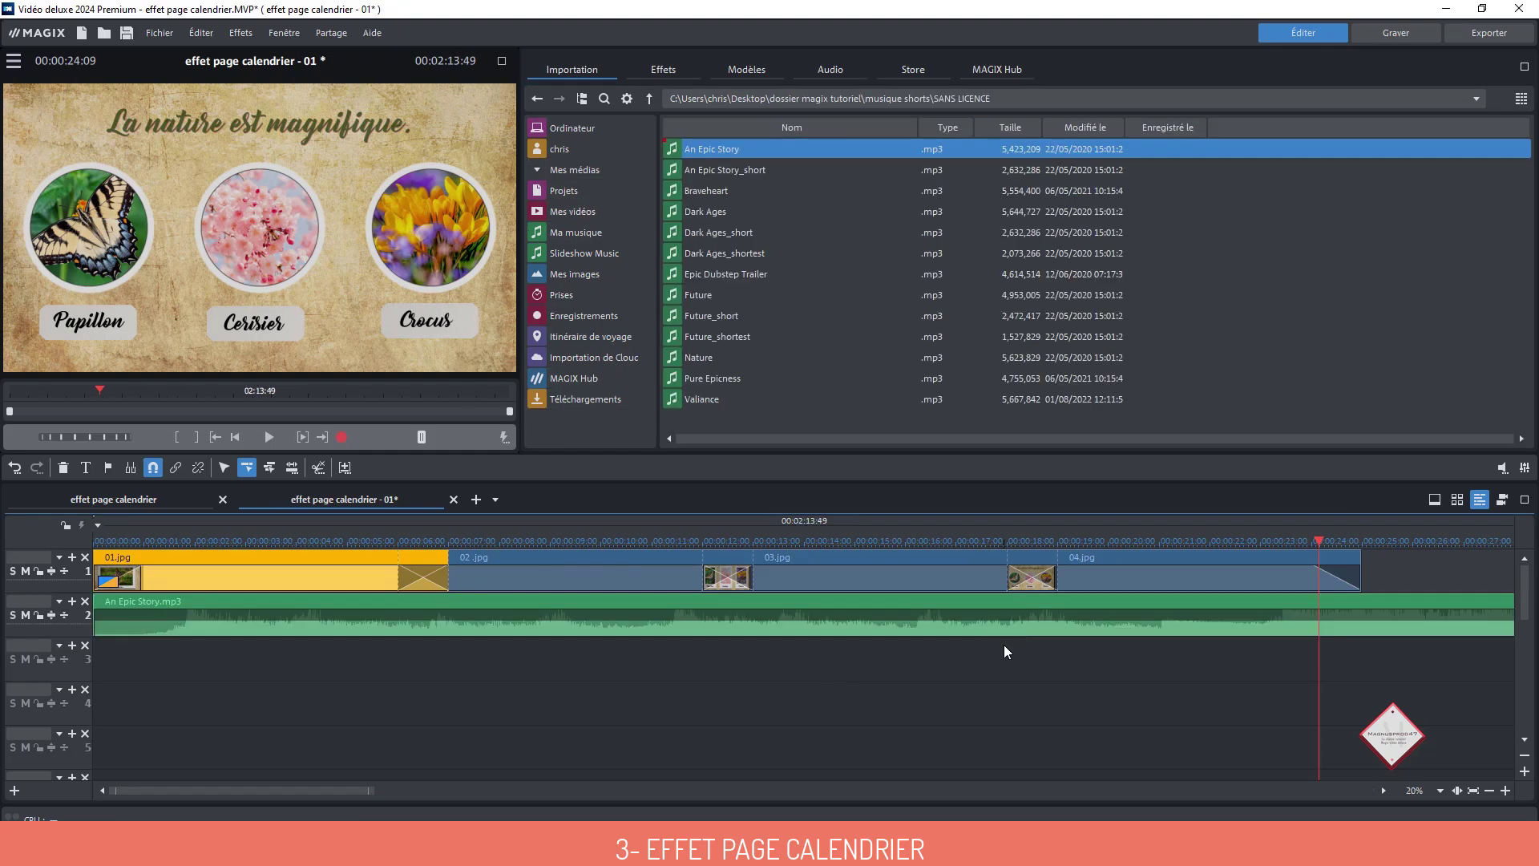
pyautogui.click(1148, 540)
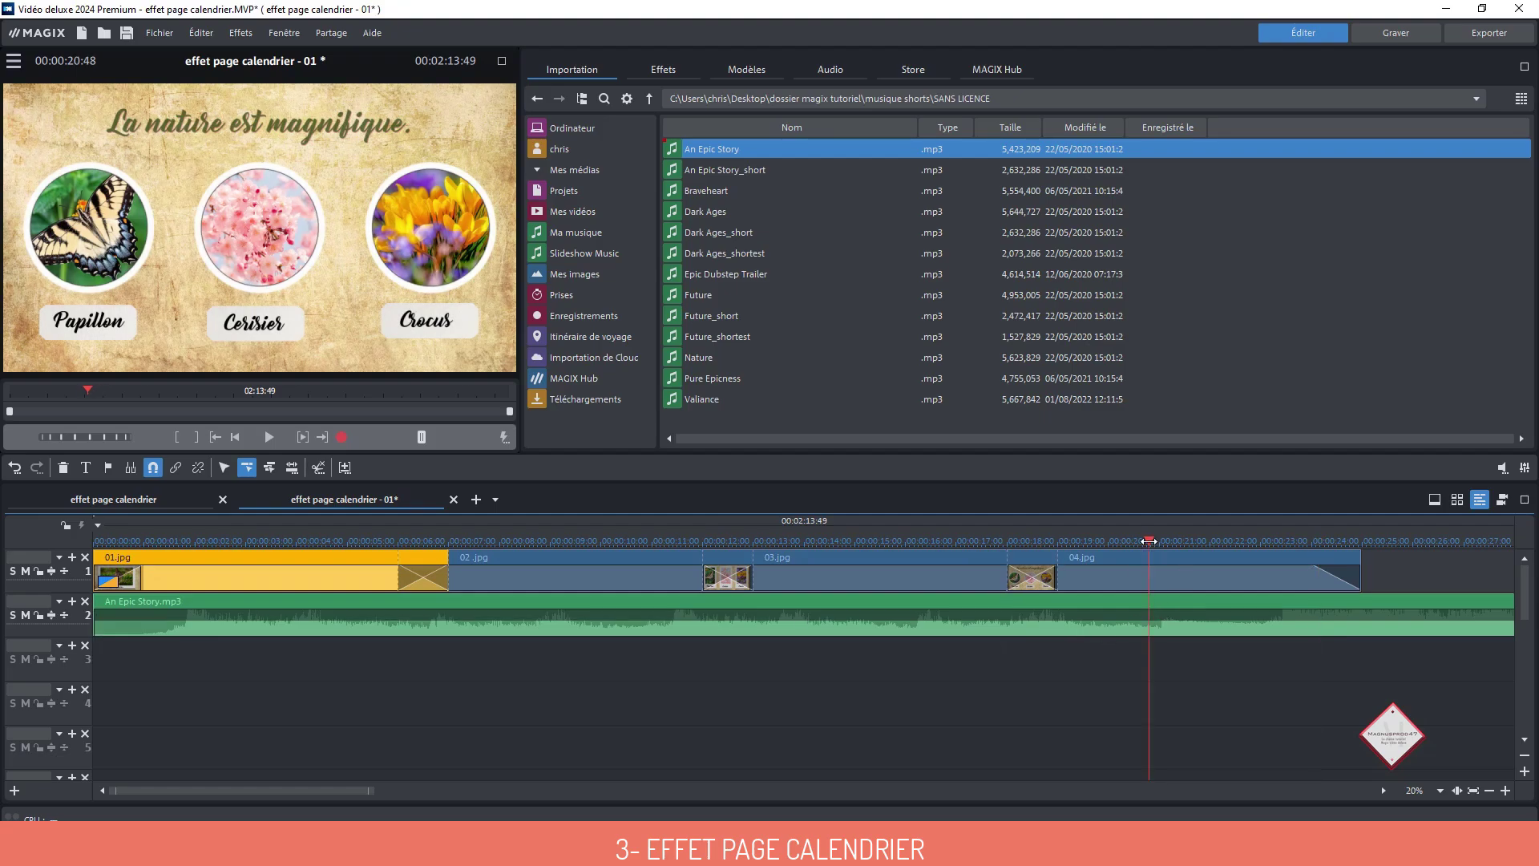
pyautogui.click(1194, 623)
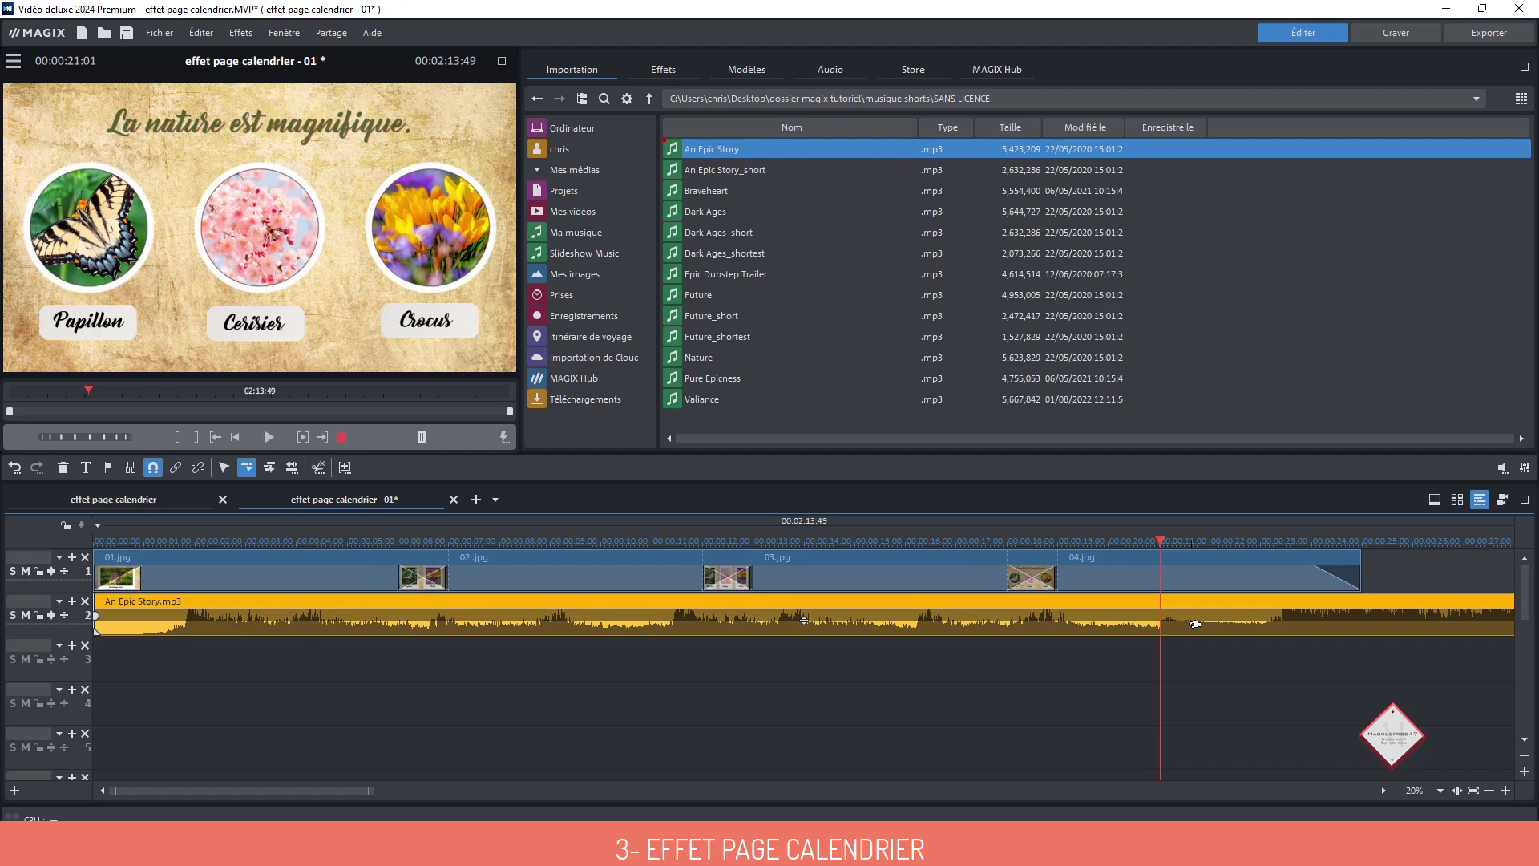
pyautogui.press('h')
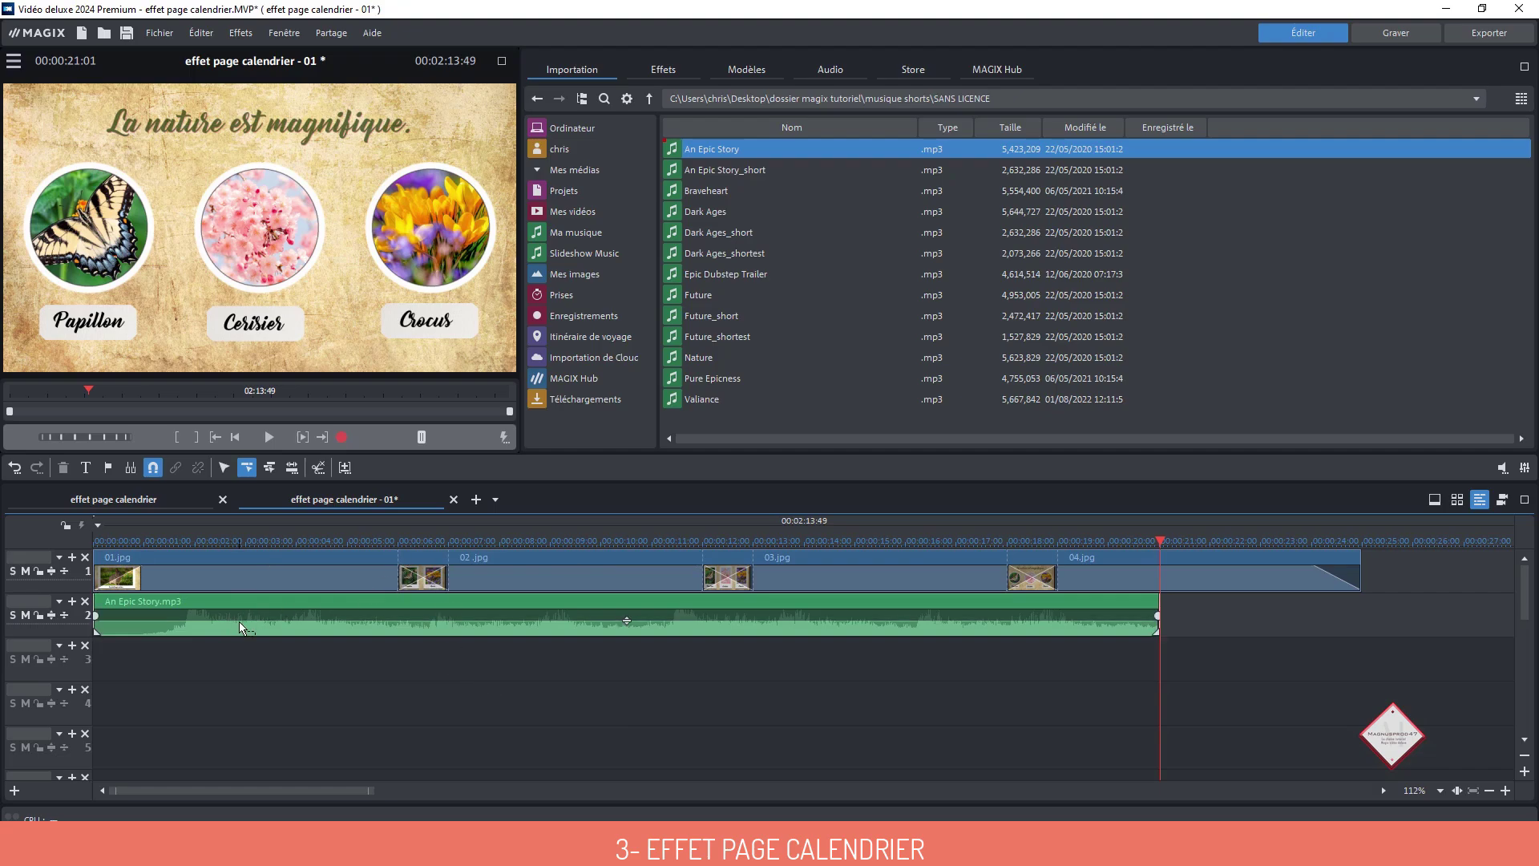
pyautogui.click(295, 541)
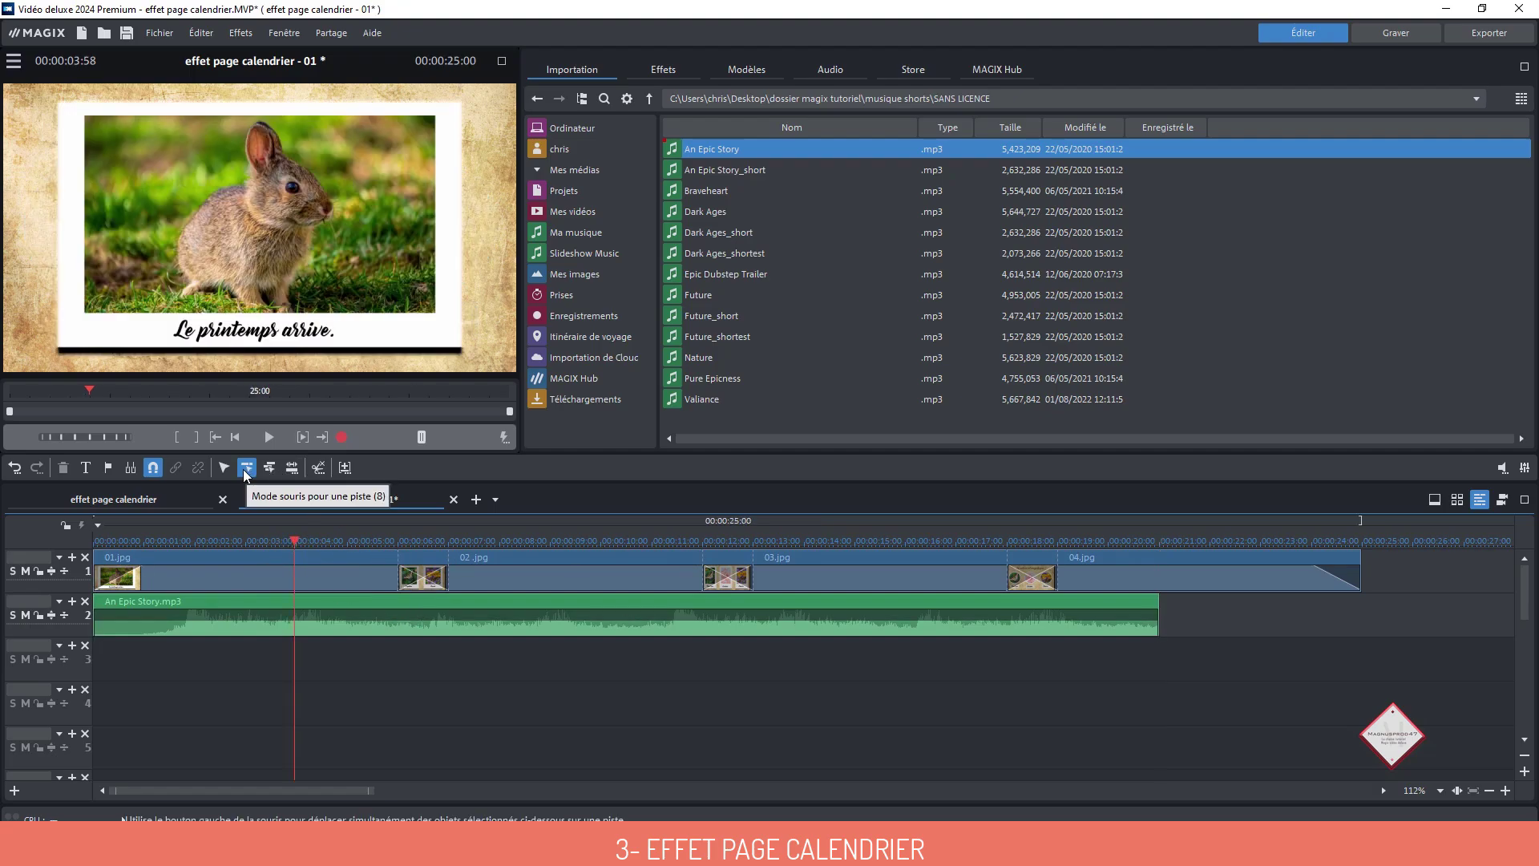
# Move 02.jpg and the following photos earlier to start 02.jpg at about 3.5 seconds, and apply its Fondu croisé transition to the whole track
pyautogui.click(398, 575)
pyautogui.moveTo(398, 576); pyautogui.dragTo(274, 574)
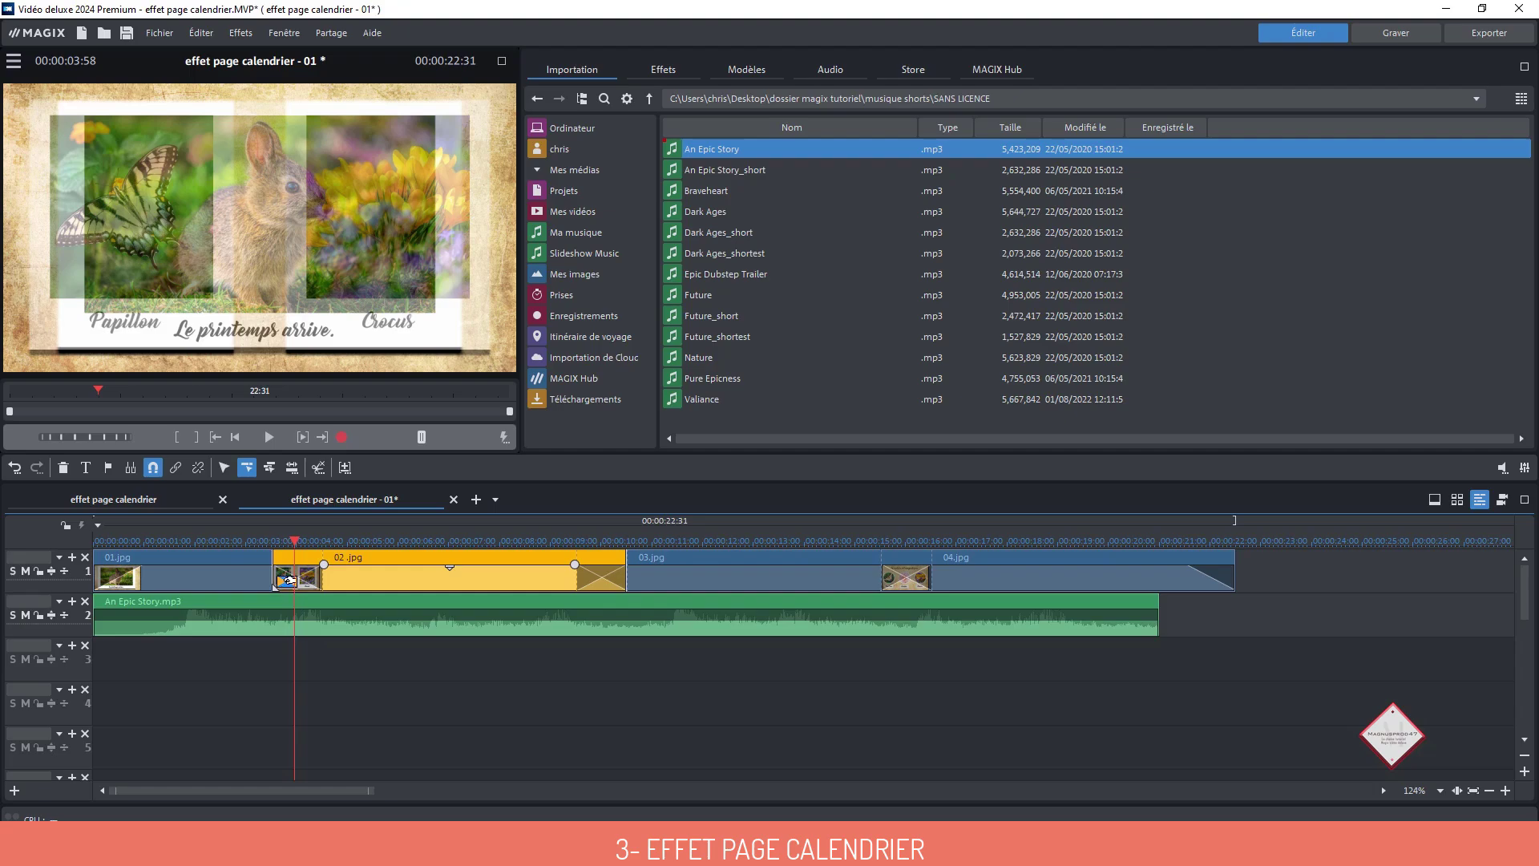
pyautogui.rightClick(289, 578)
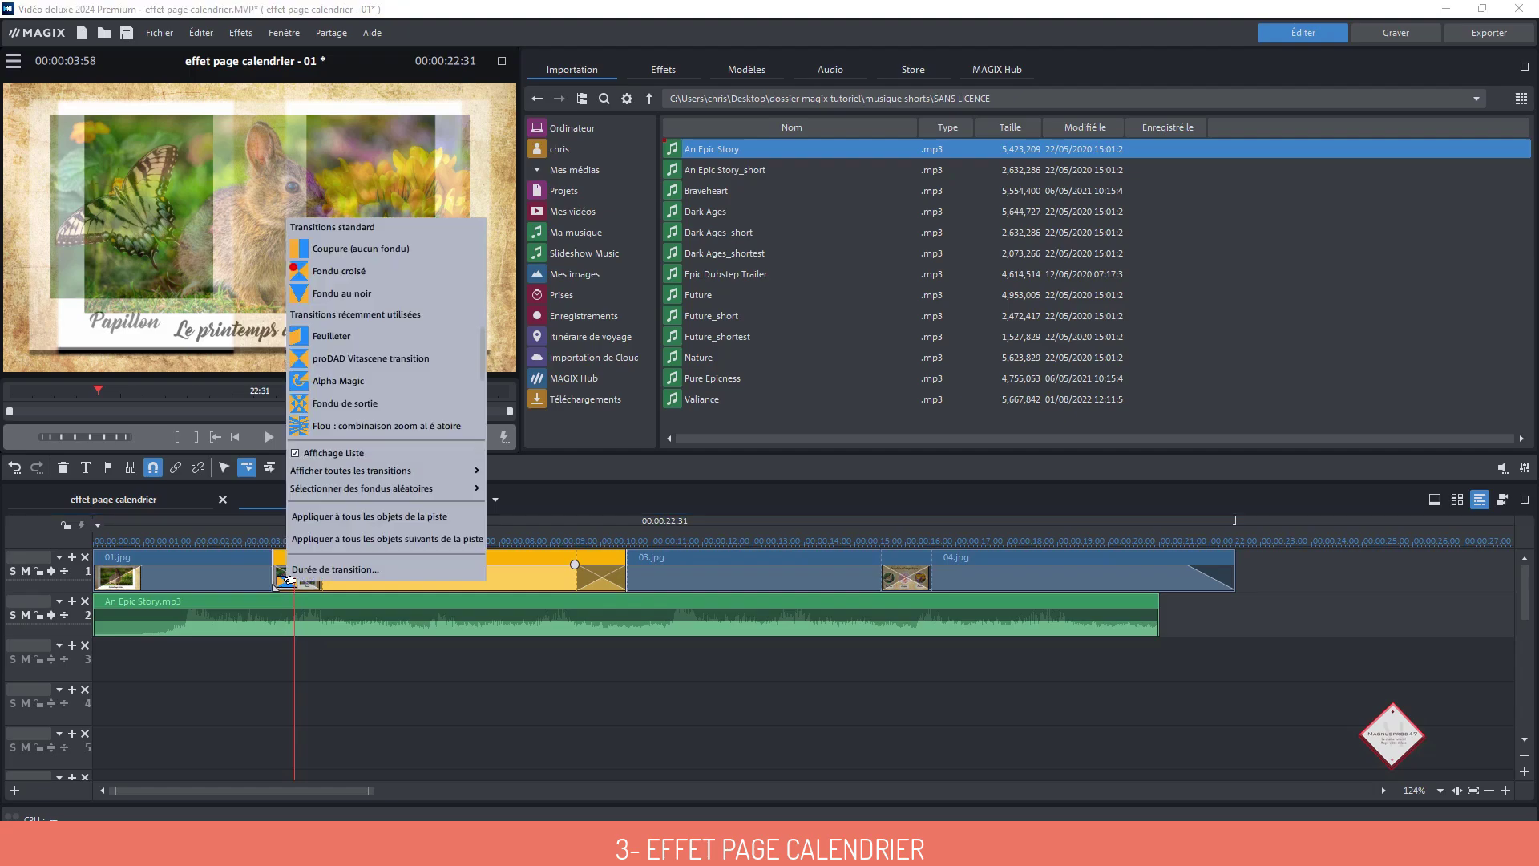
pyautogui.click(350, 517)
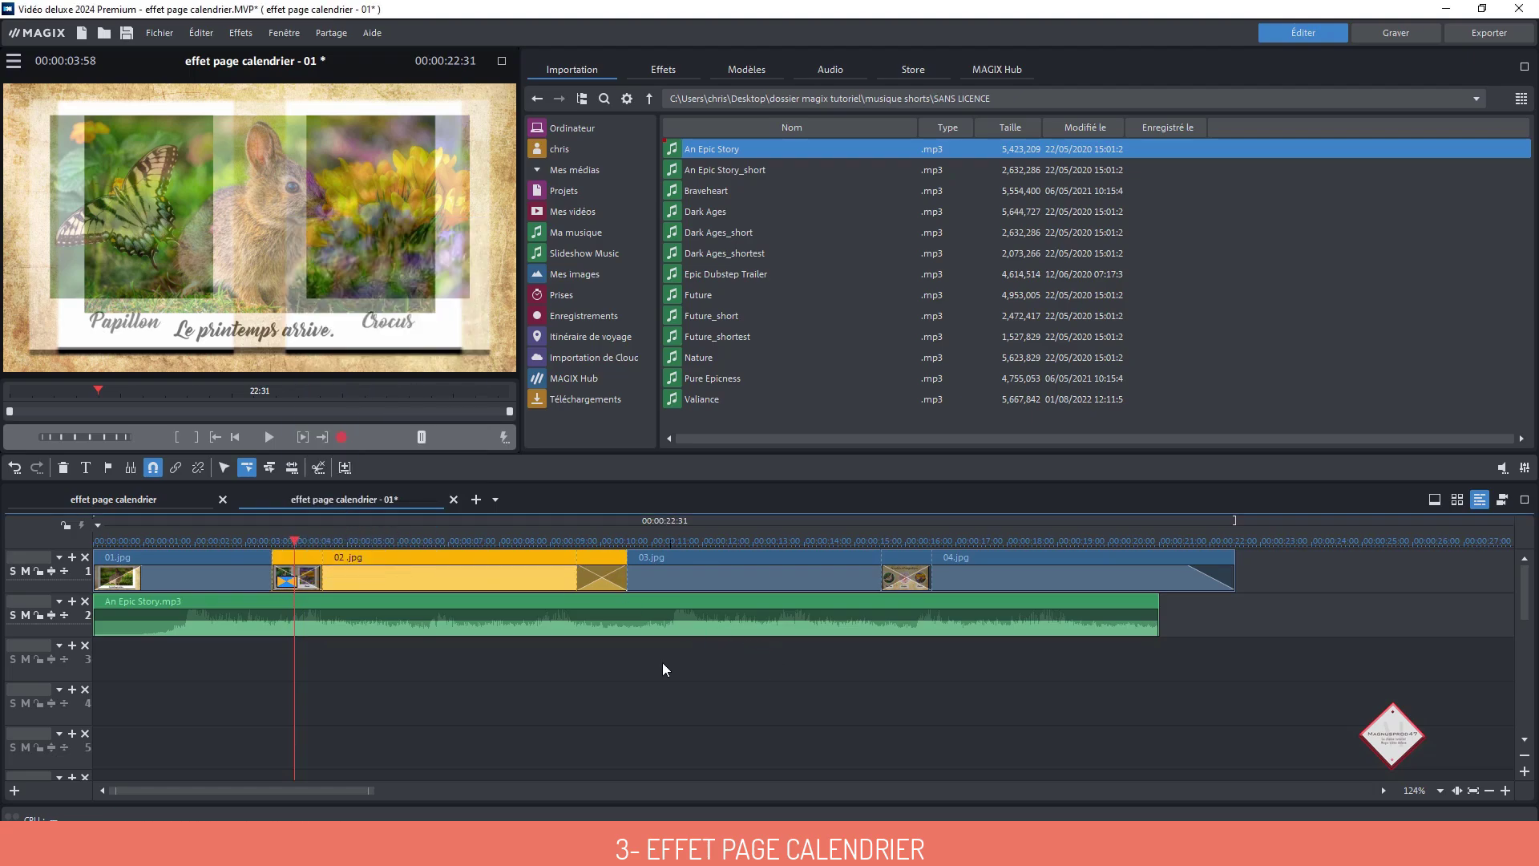
# Move 03.jpg and 04.jpg earlier on track 1, and trim An Epic Story.mp3 to end with the photos at 00:00:20:10 with a fade-out
pyautogui.moveTo(924, 589); pyautogui.dragTo(763, 582)
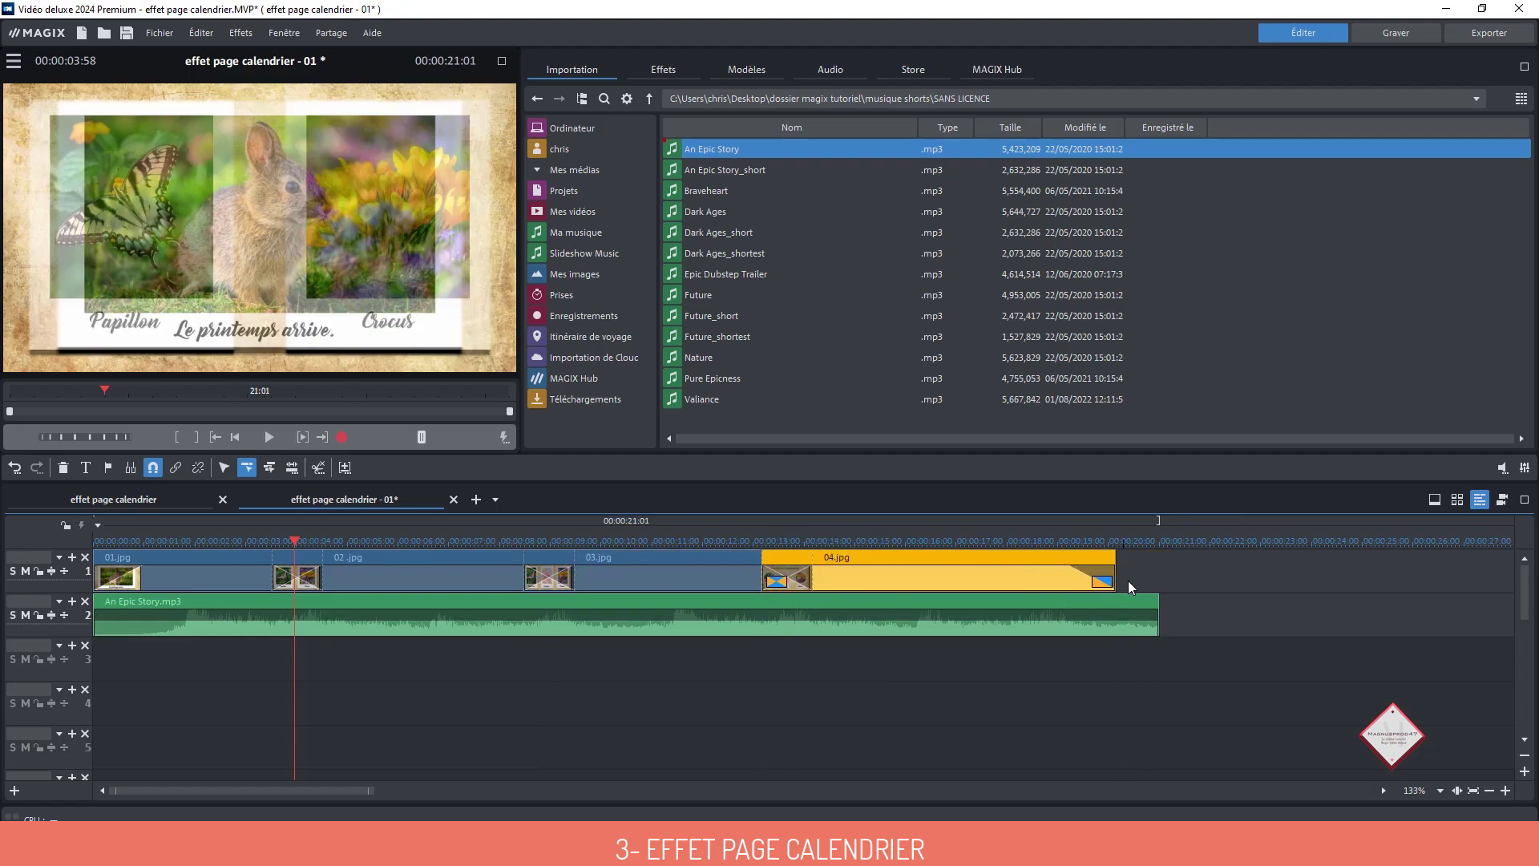
pyautogui.click(1157, 611)
pyautogui.moveTo(1156, 611); pyautogui.dragTo(1054, 617)
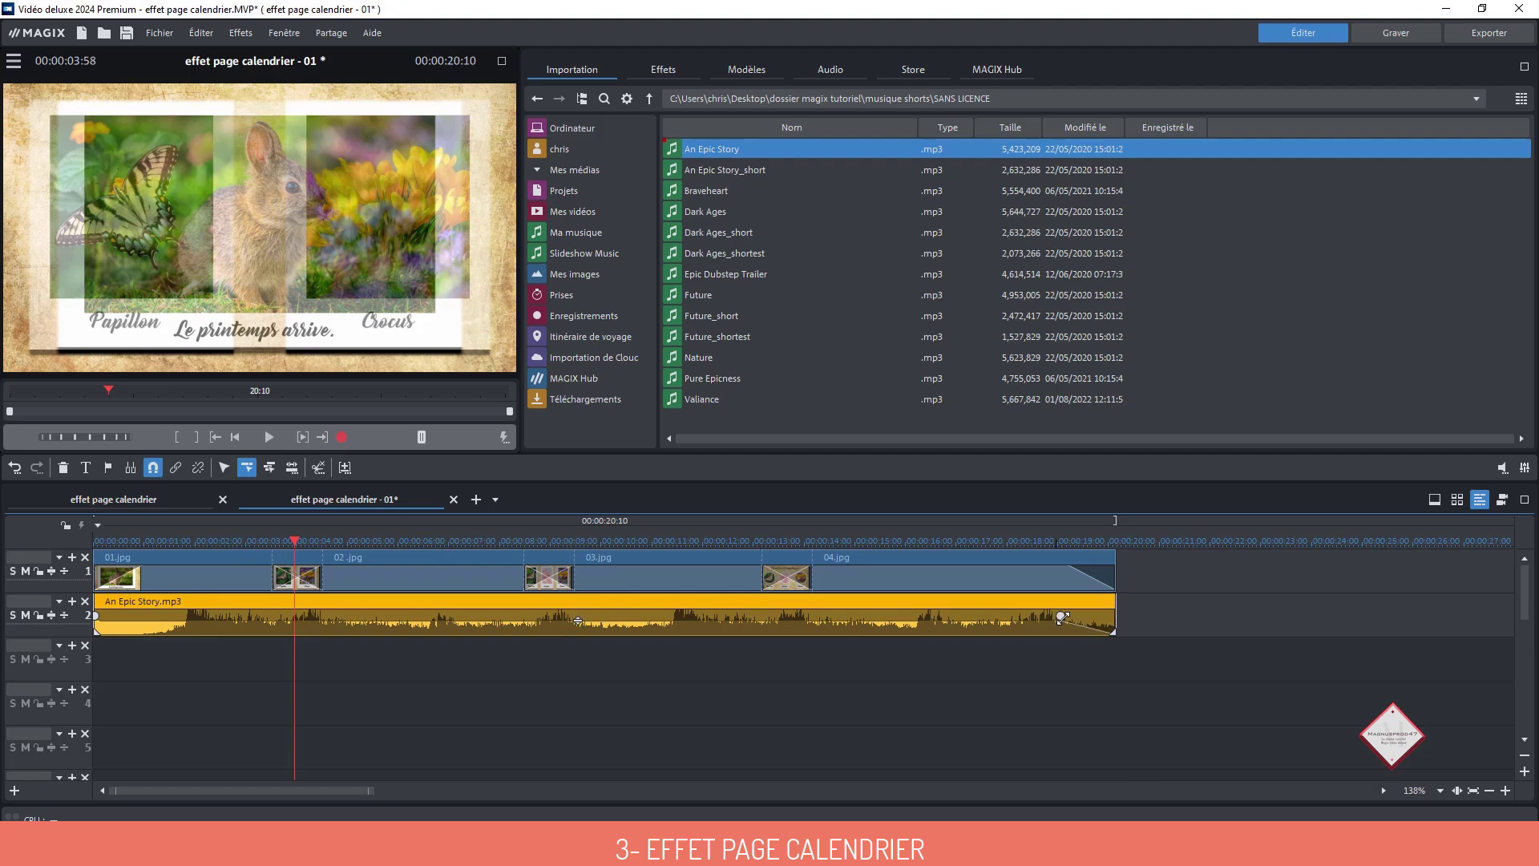
# In storyboard view, set the transition between 01.jpg and 02.jpg to Feuilleter, with A and B inverted and an upward direction
pyautogui.click(1434, 499)
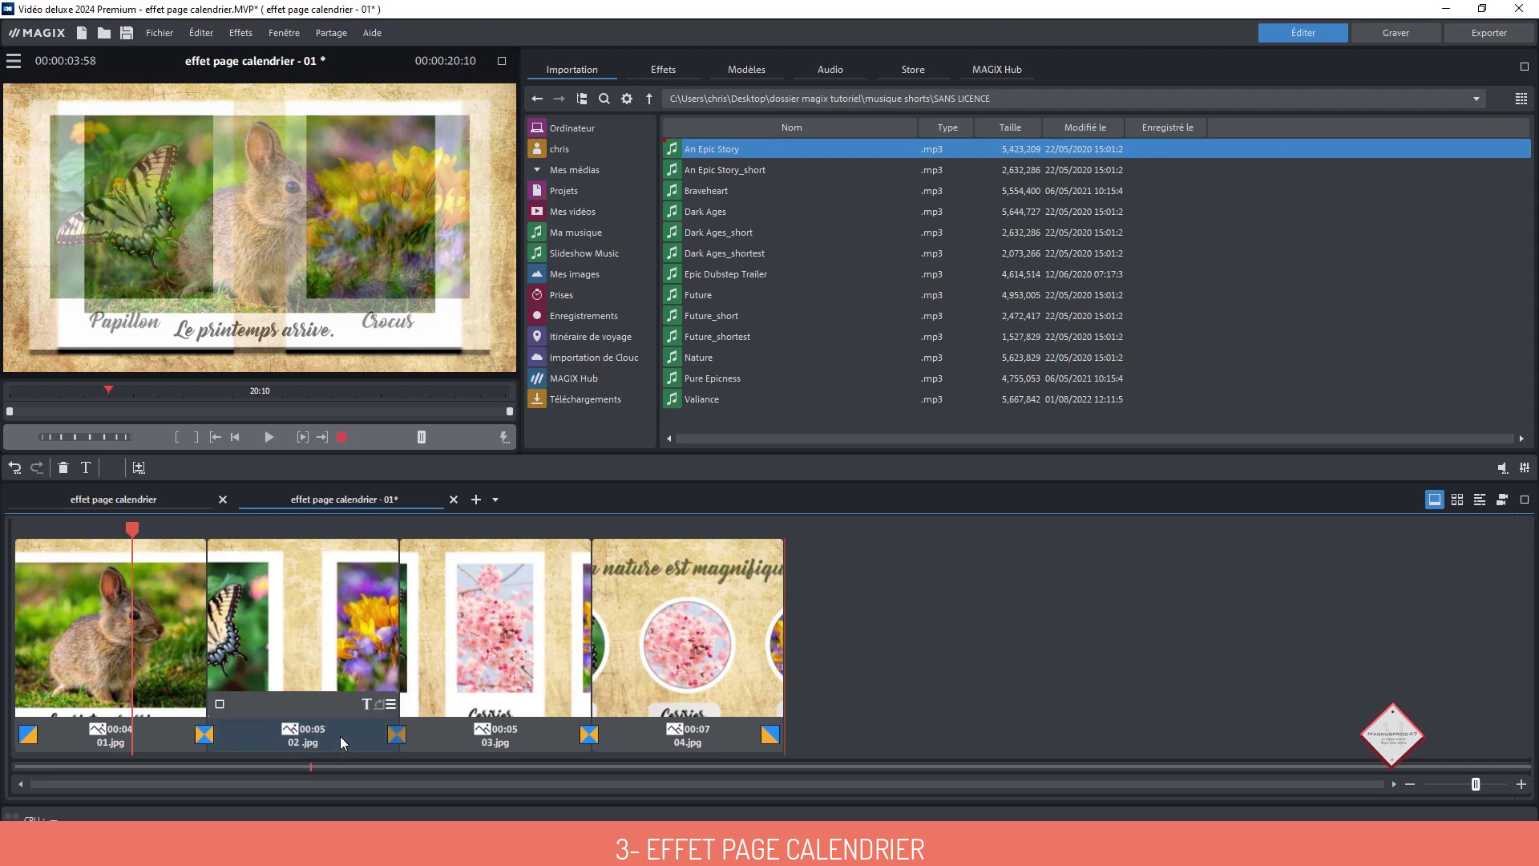
pyautogui.click(205, 736)
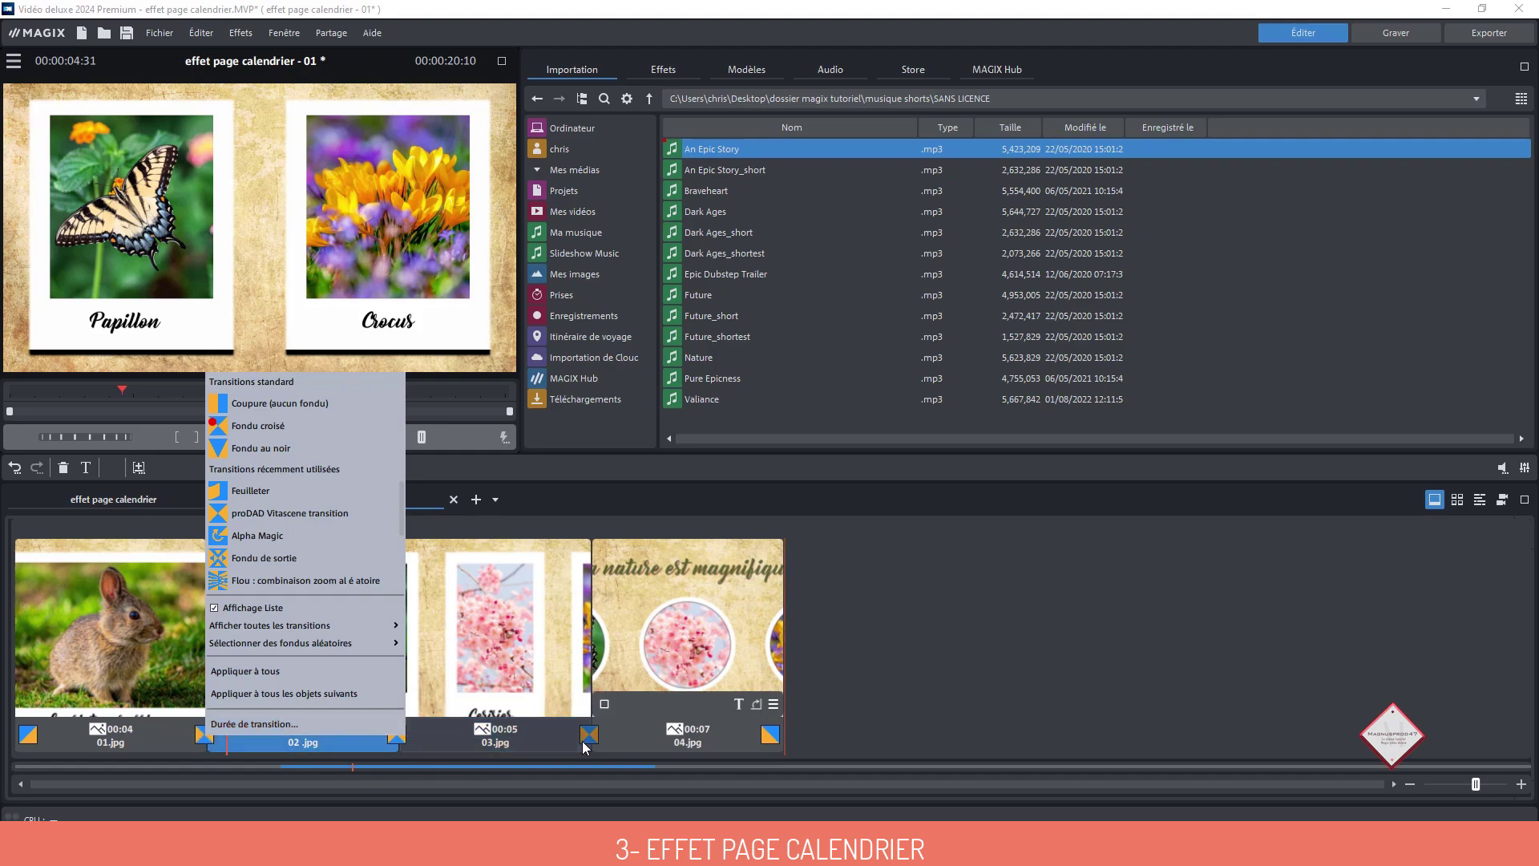
pyautogui.click(236, 492)
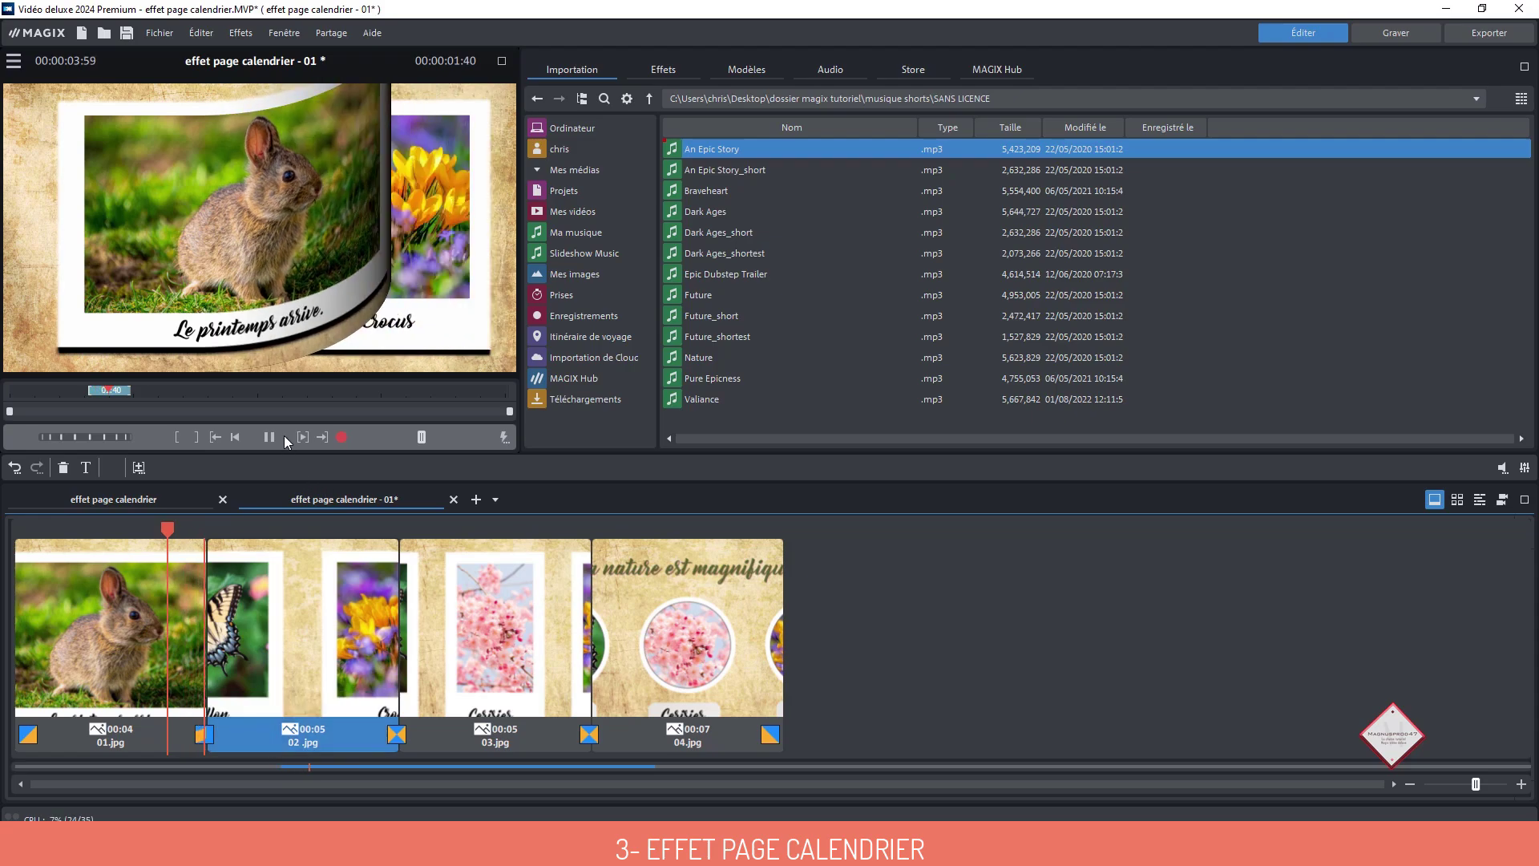
pyautogui.rightClick(210, 738)
pyautogui.click(305, 330)
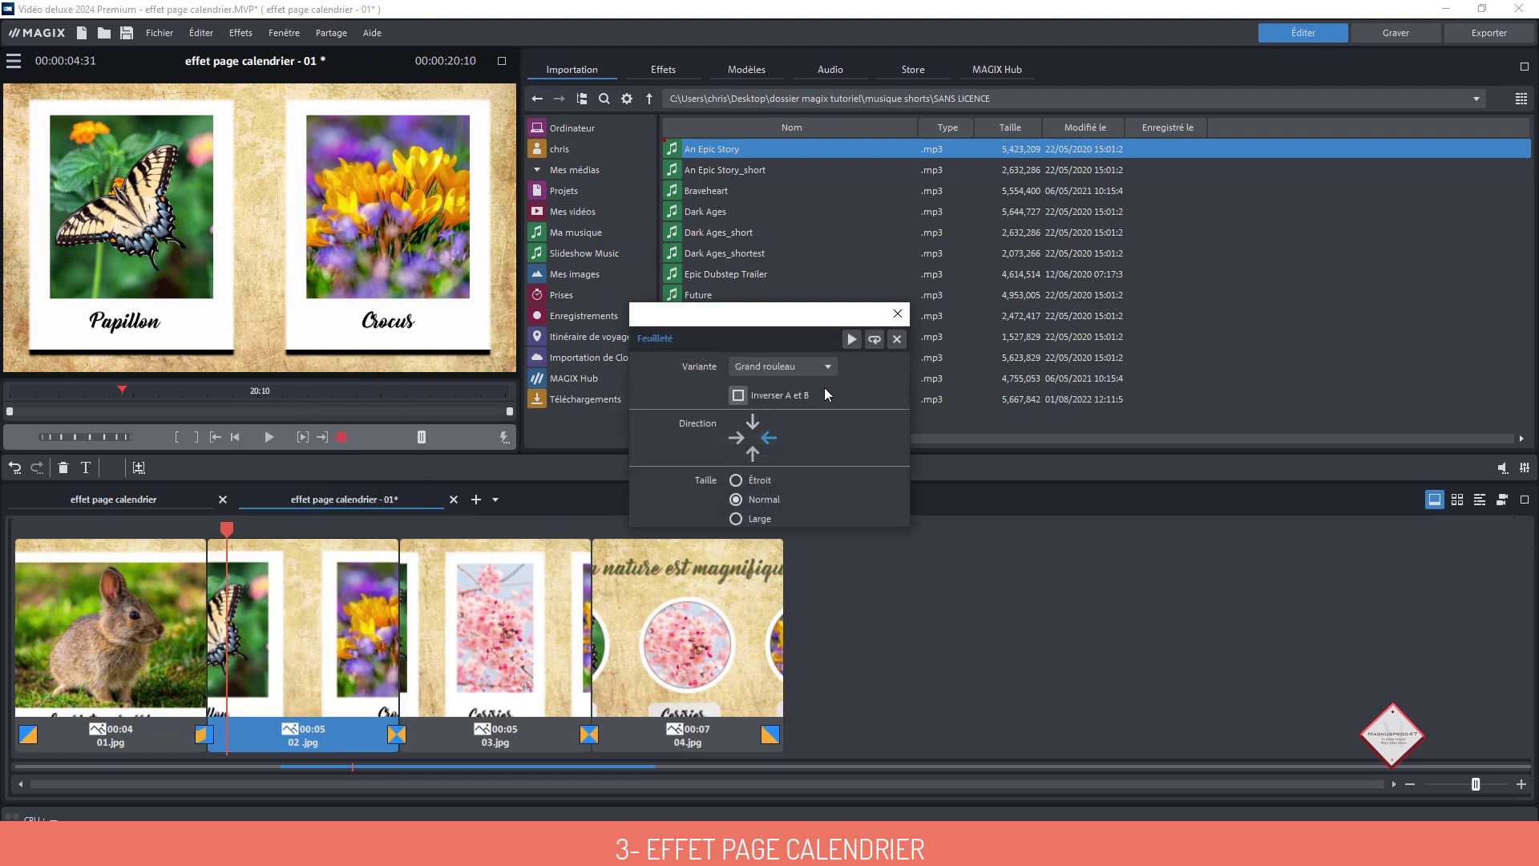
pyautogui.click(737, 395)
pyautogui.click(751, 452)
pyautogui.click(897, 313)
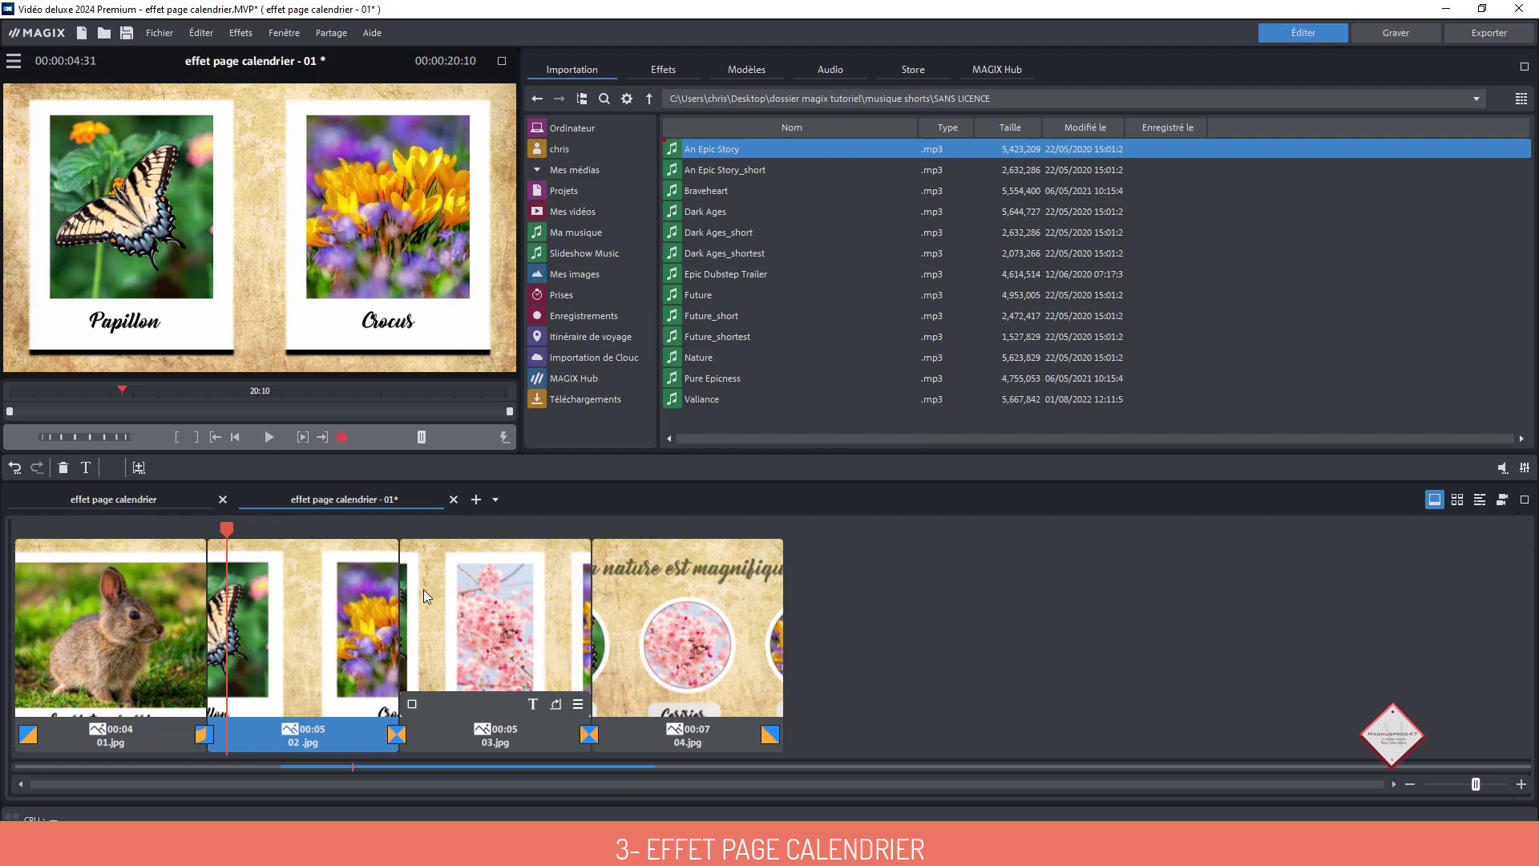
# Apply the customized Feuilleter transition to all following objects, and set the closing transition of 04.jpg to Masquer
pyautogui.rightClick(206, 738)
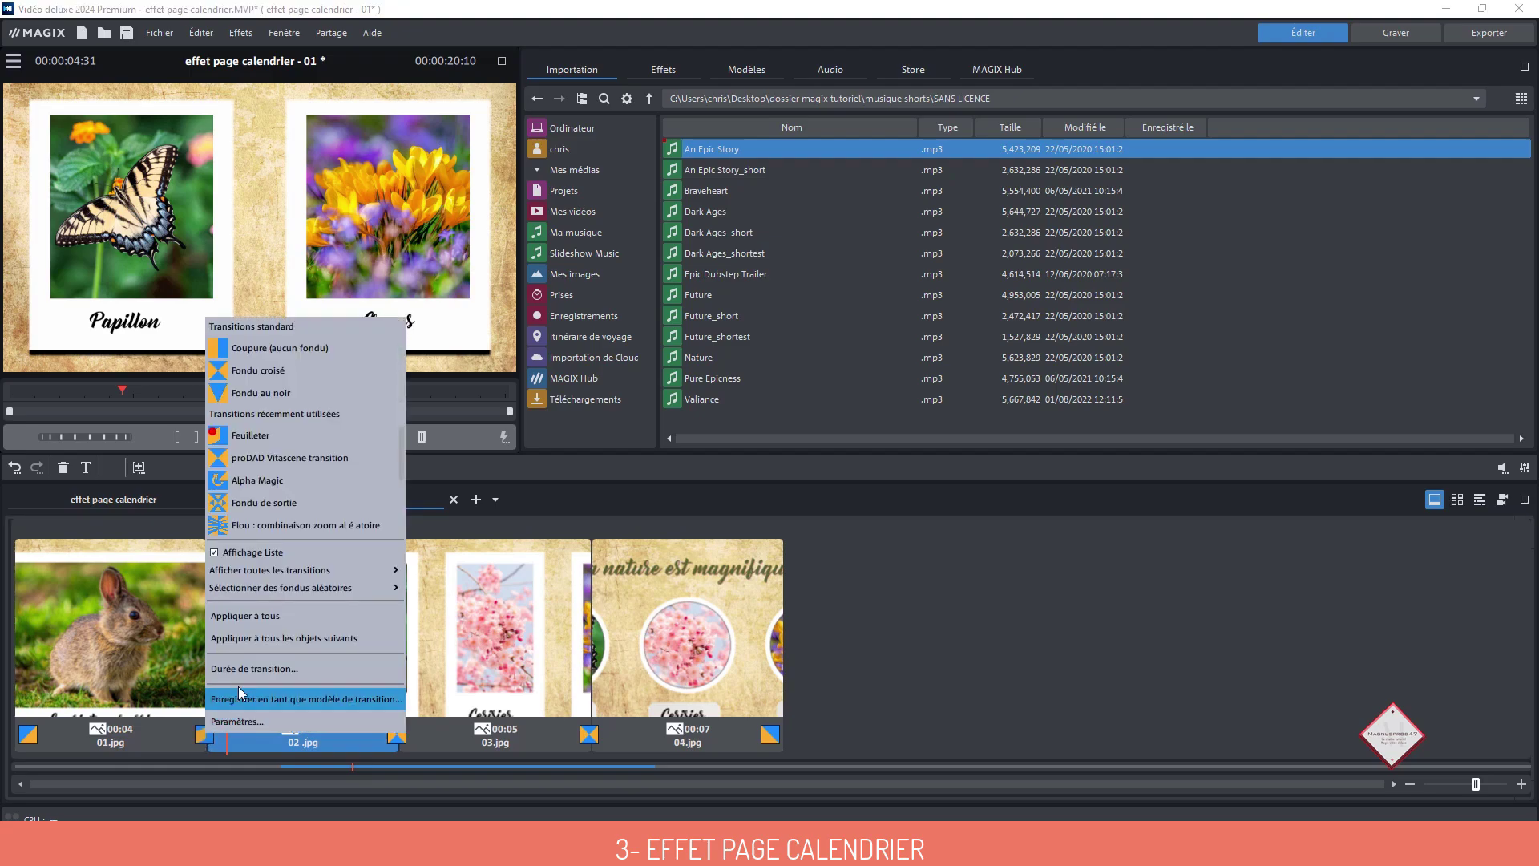
pyautogui.click(291, 641)
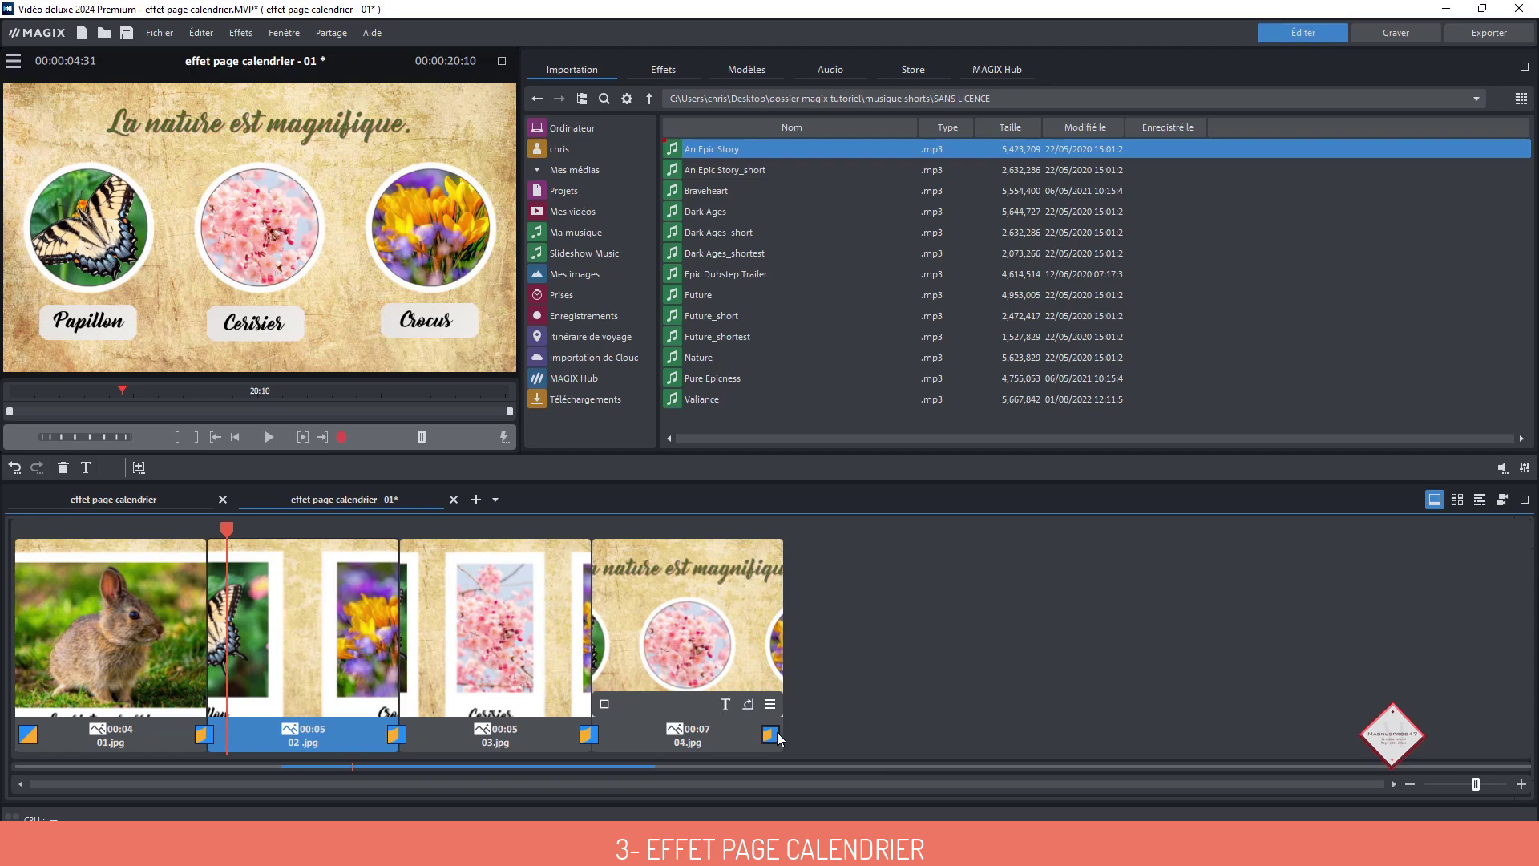
pyautogui.rightClick(779, 738)
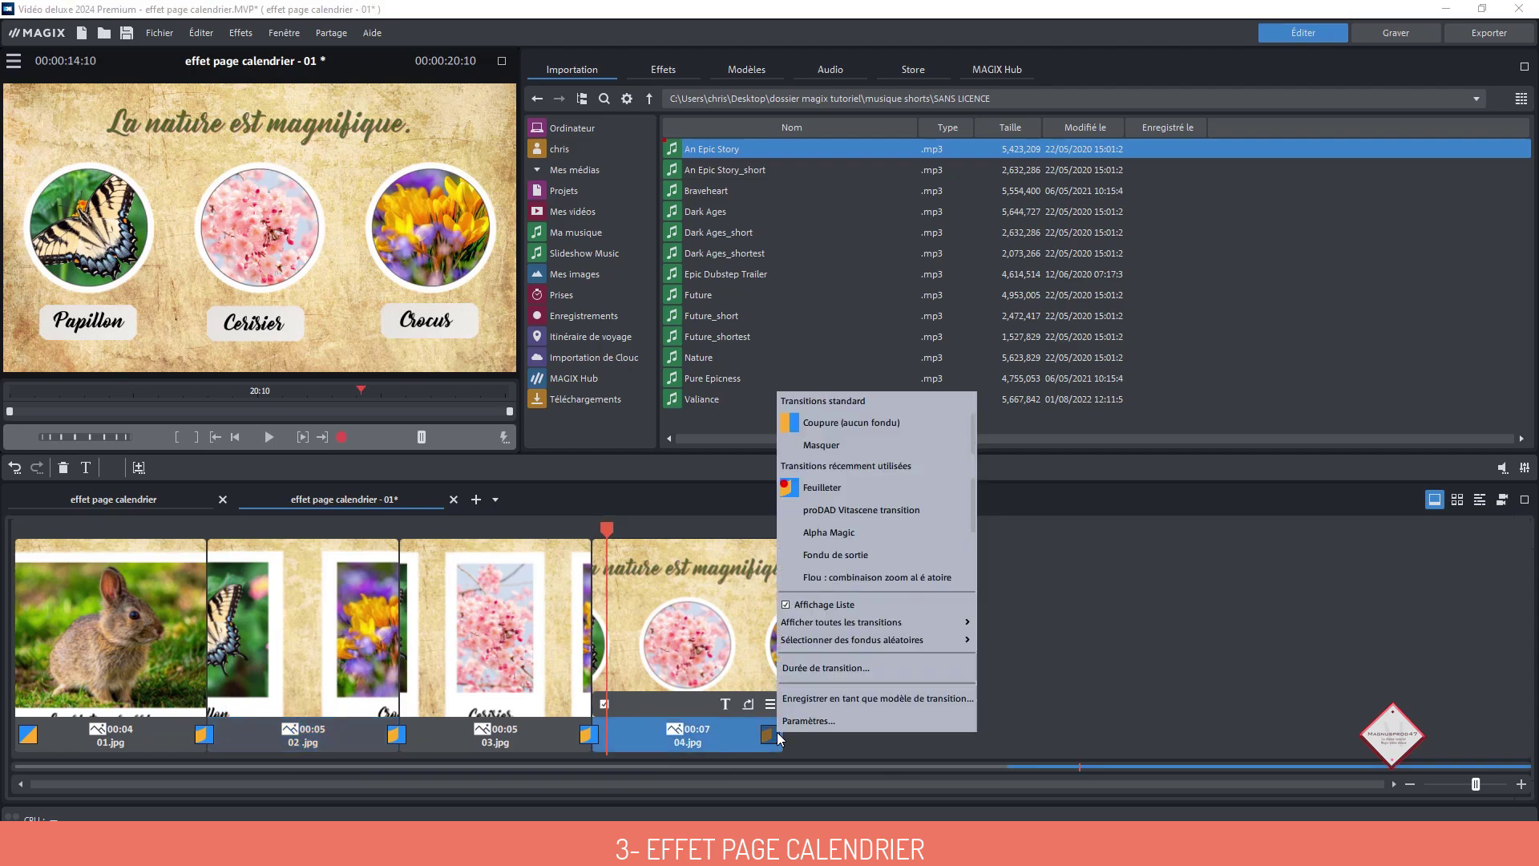
pyautogui.click(826, 439)
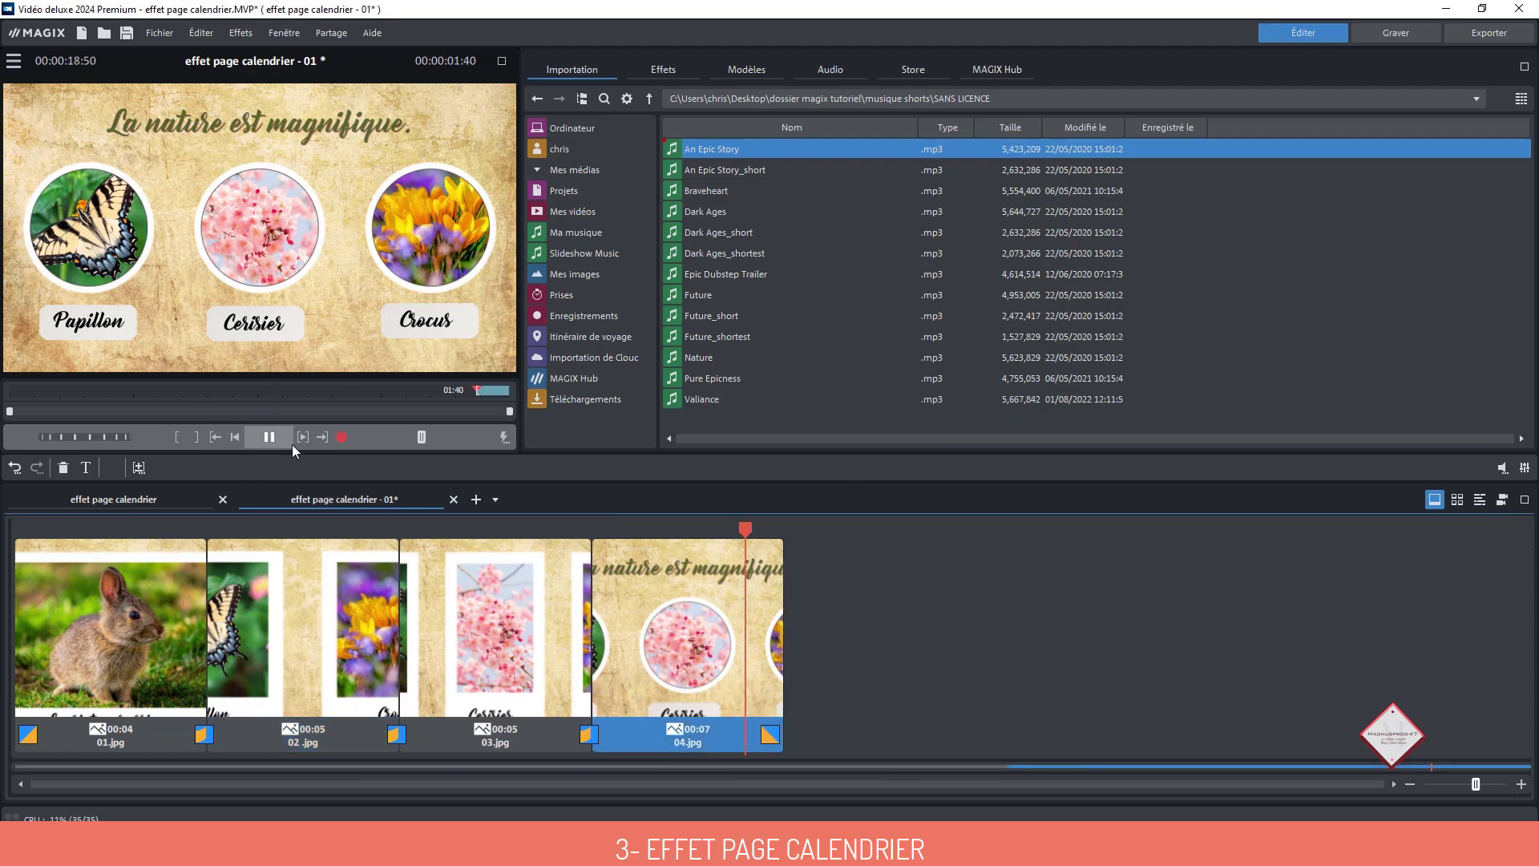
# Return to the timeline view and play the finished sequence from its beginning
pyautogui.click(1480, 500)
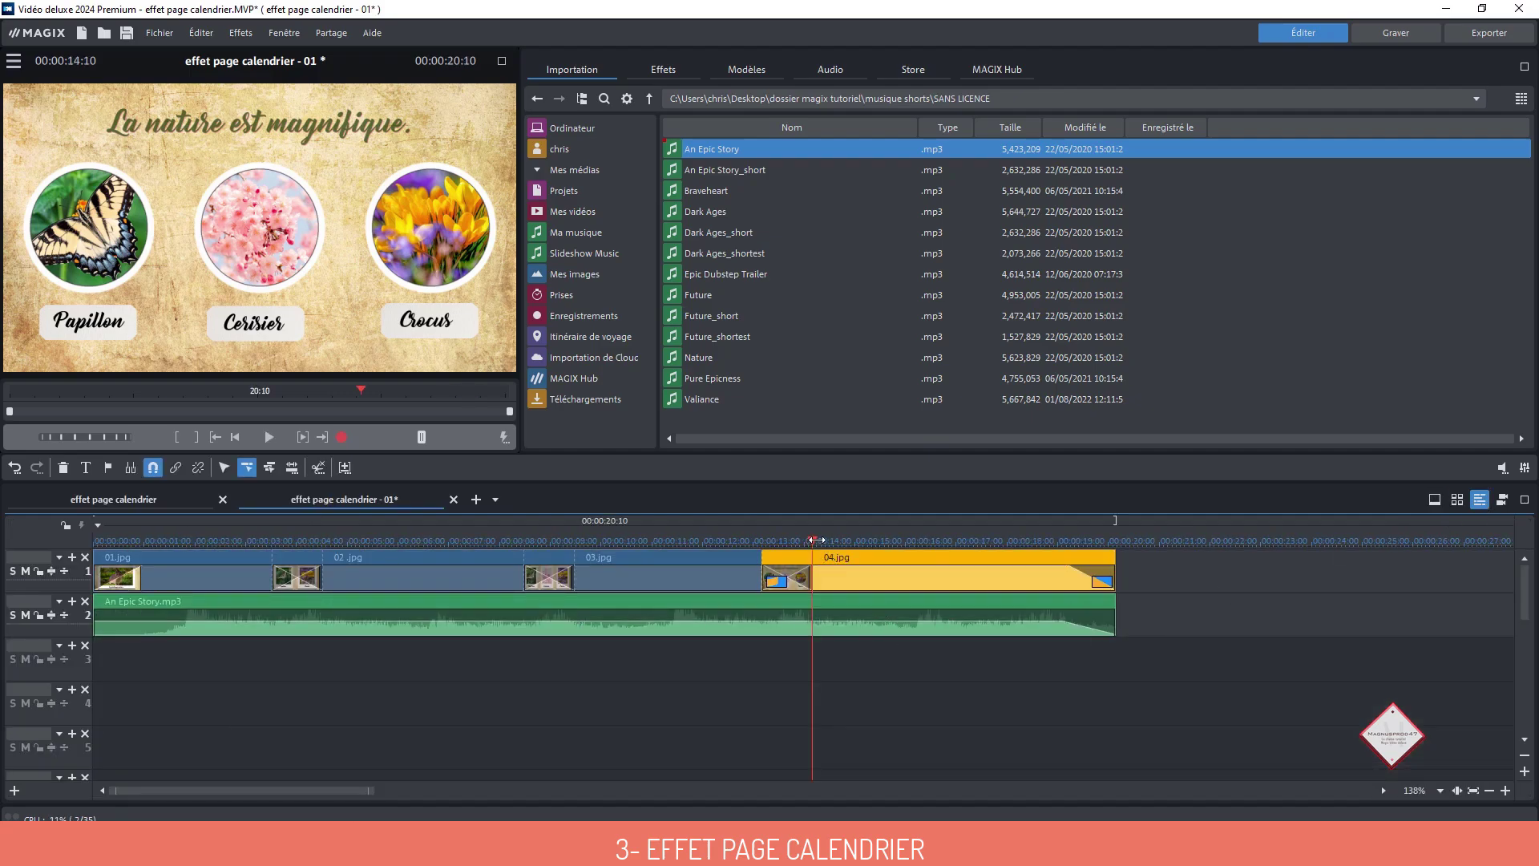
pyautogui.moveTo(811, 541); pyautogui.dragTo(81, 583)
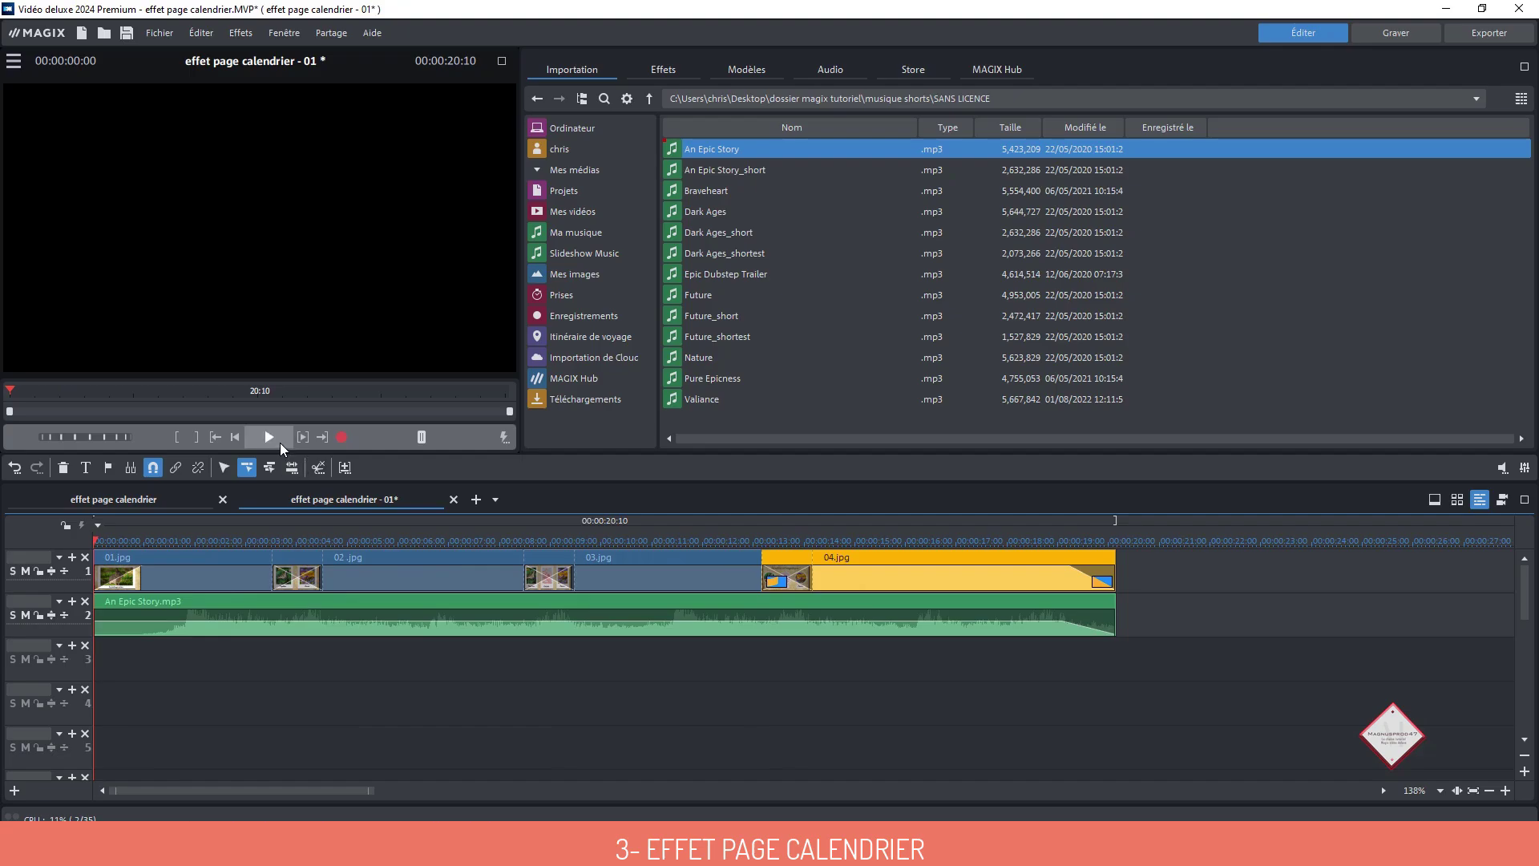
pyautogui.click(280, 441)
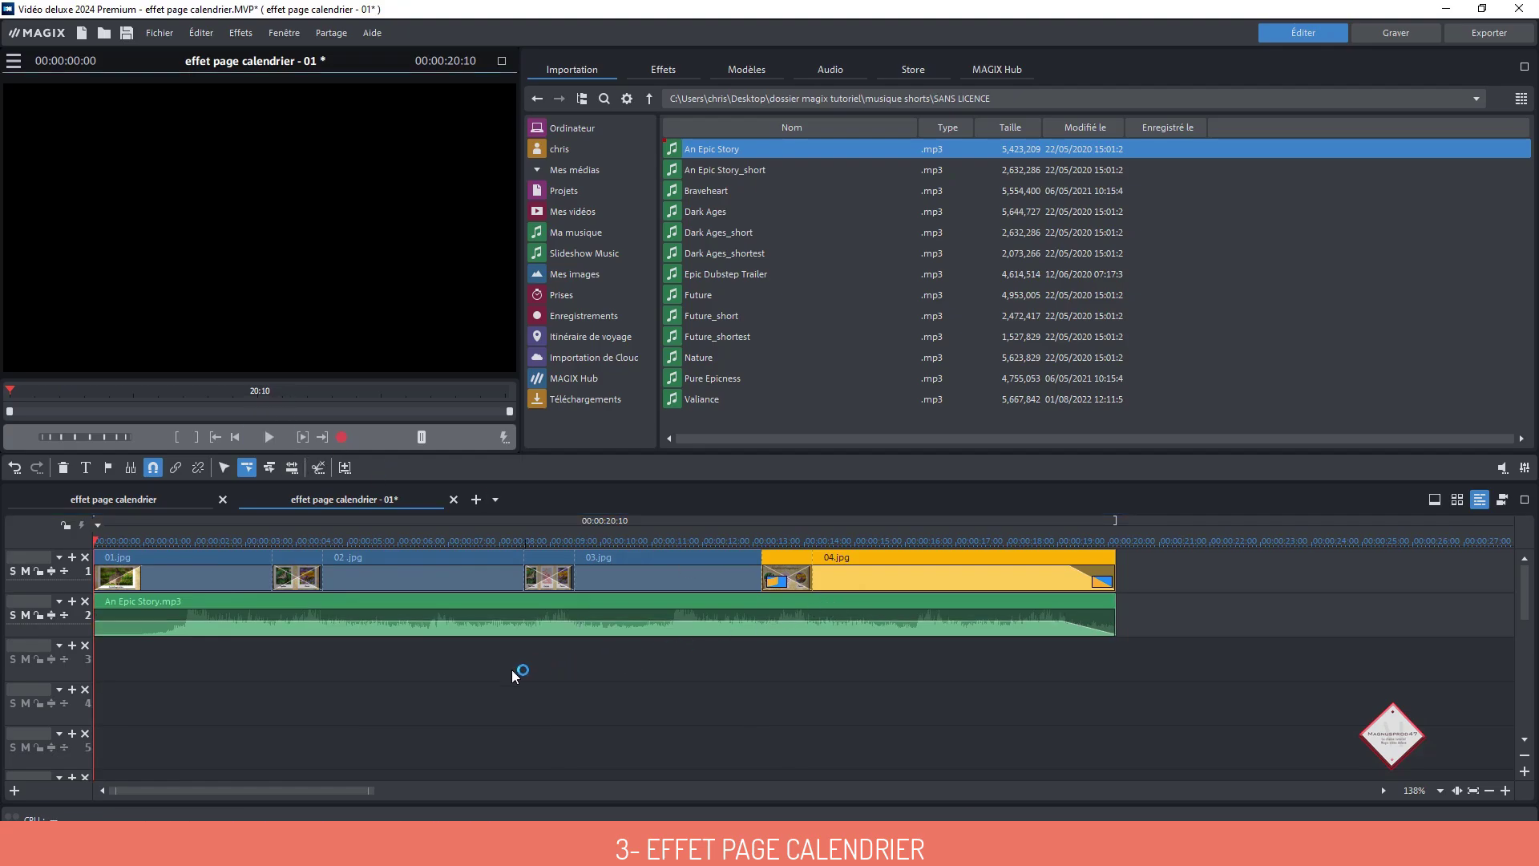